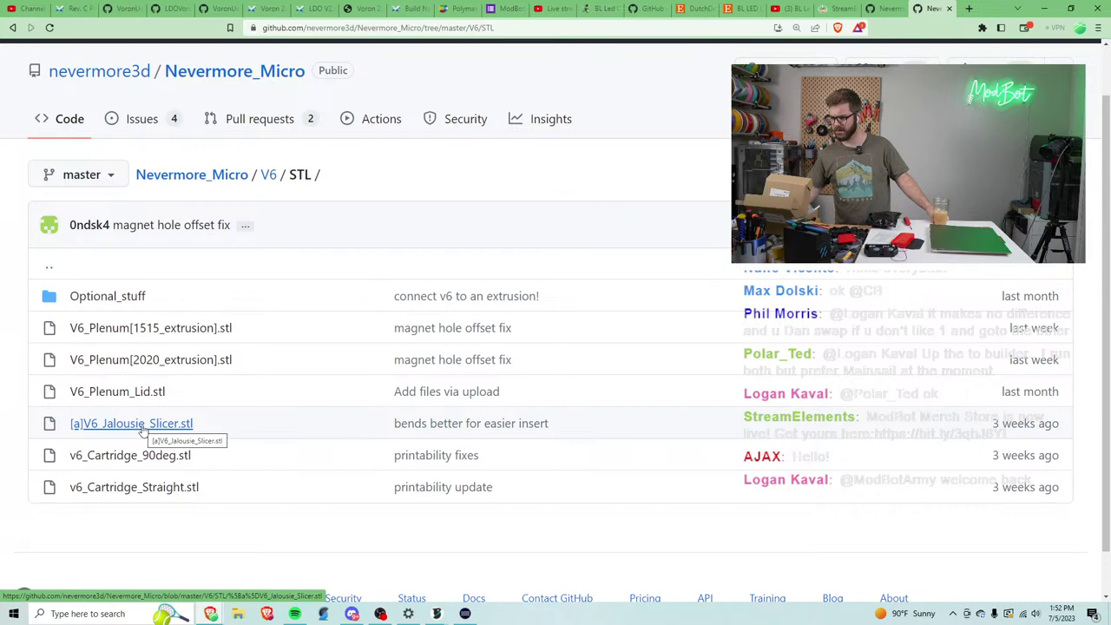
# Preview the [a]V6_Jalousie_Slicer.stl model in the Nevermore_Micro repository and return to the STL folder.
pyautogui.click(142, 425)
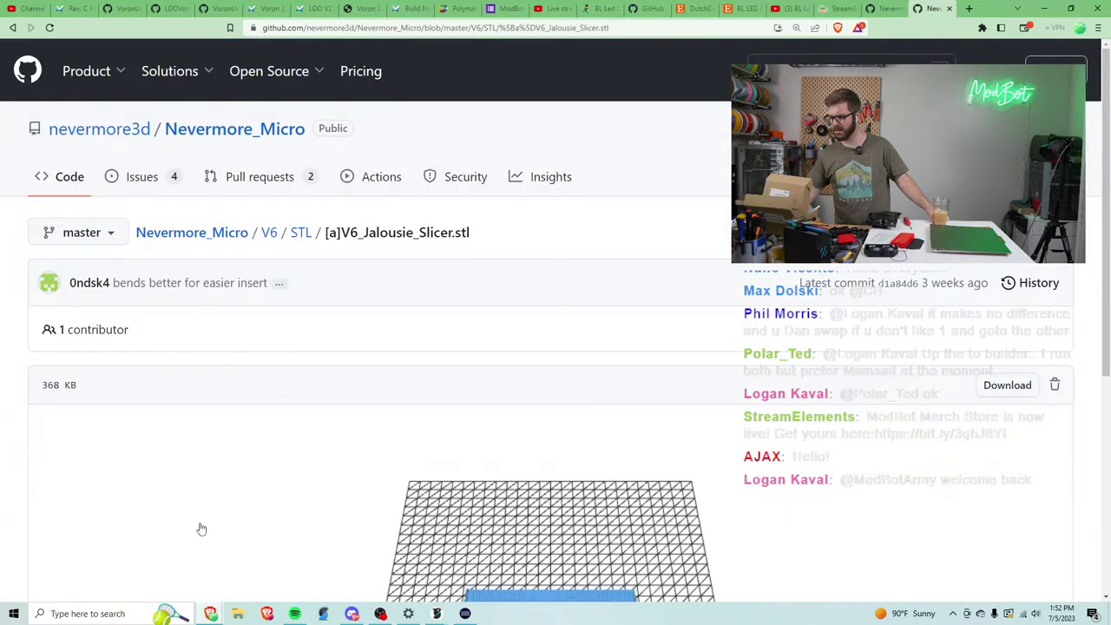
pyautogui.scroll(-3, 260, 347)
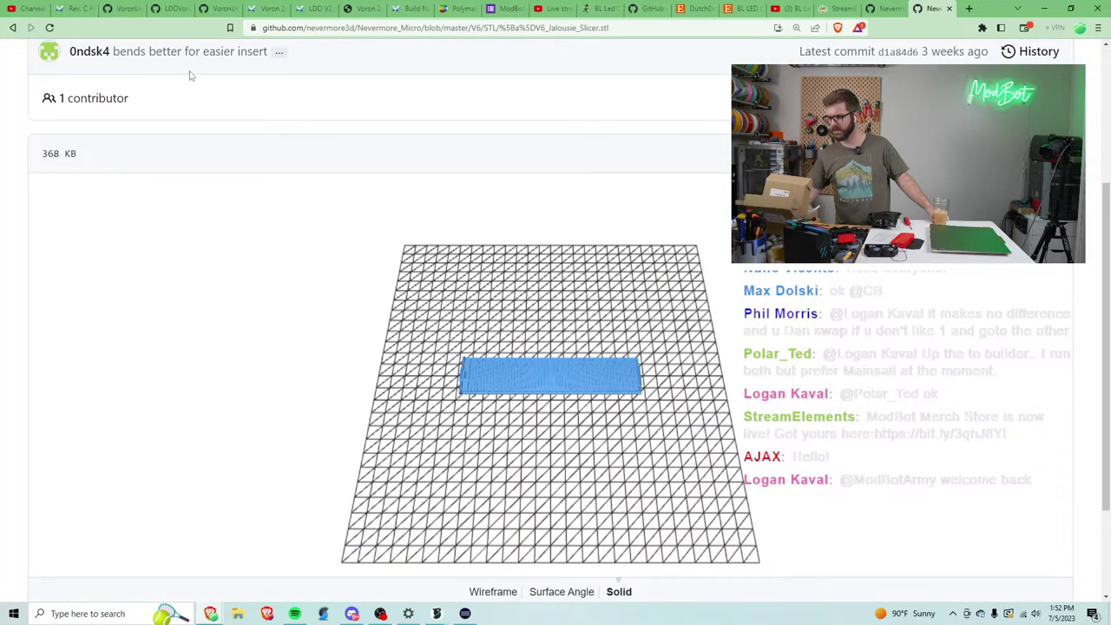
pyautogui.click(13, 28)
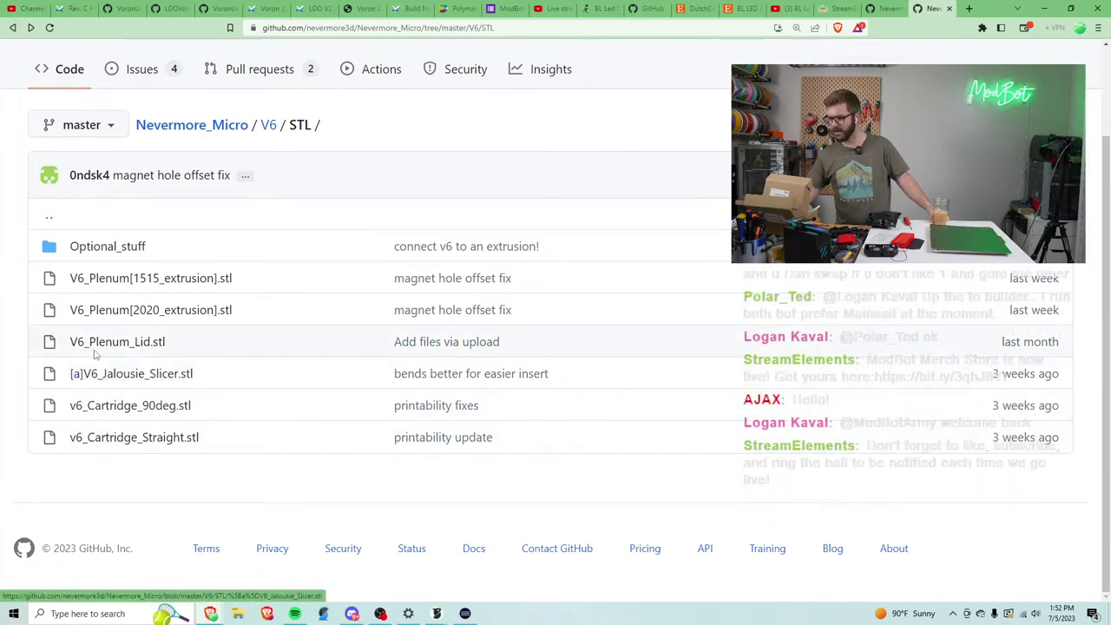
# Open V6_Plenum[2020_extrusion].stl in the repository and download it to the Downloads folder as V6_Plenum[2020_extrusion] (1).stl.
pyautogui.click(133, 312)
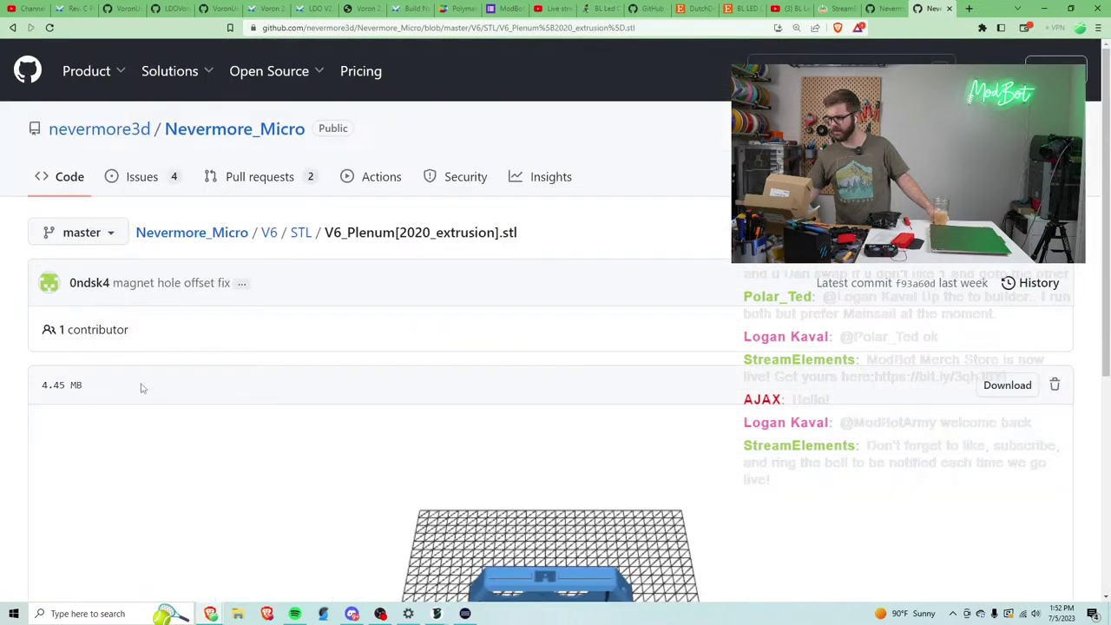
pyautogui.scroll(-2, 208, 283)
pyautogui.scroll(-2, 208, 283)
pyautogui.moveTo(599, 334); pyautogui.dragTo(557, 337)
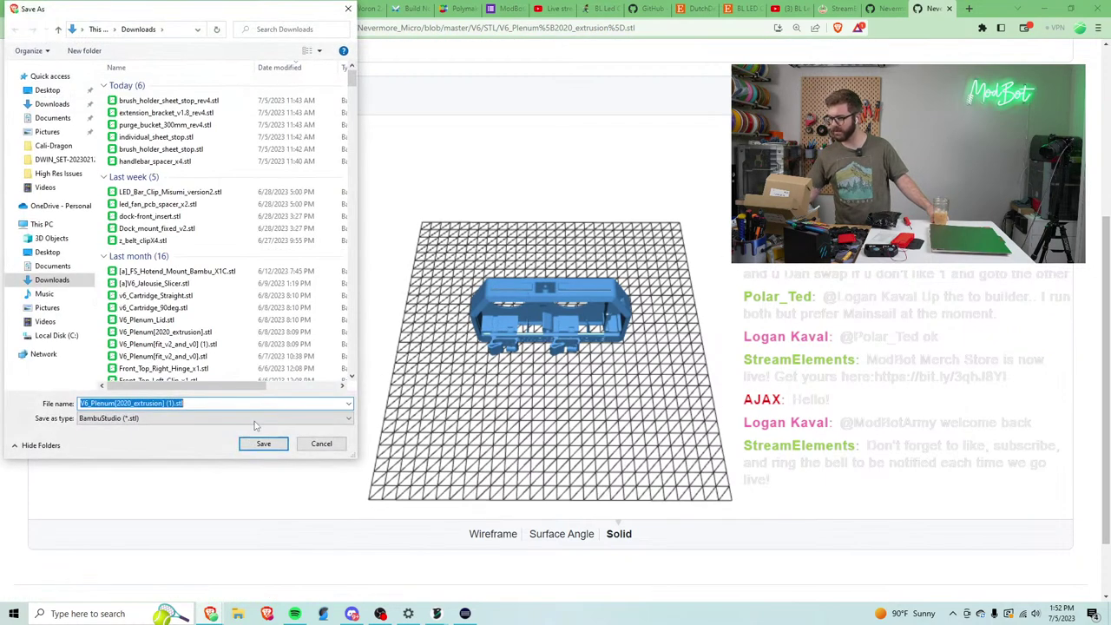
pyautogui.click(260, 443)
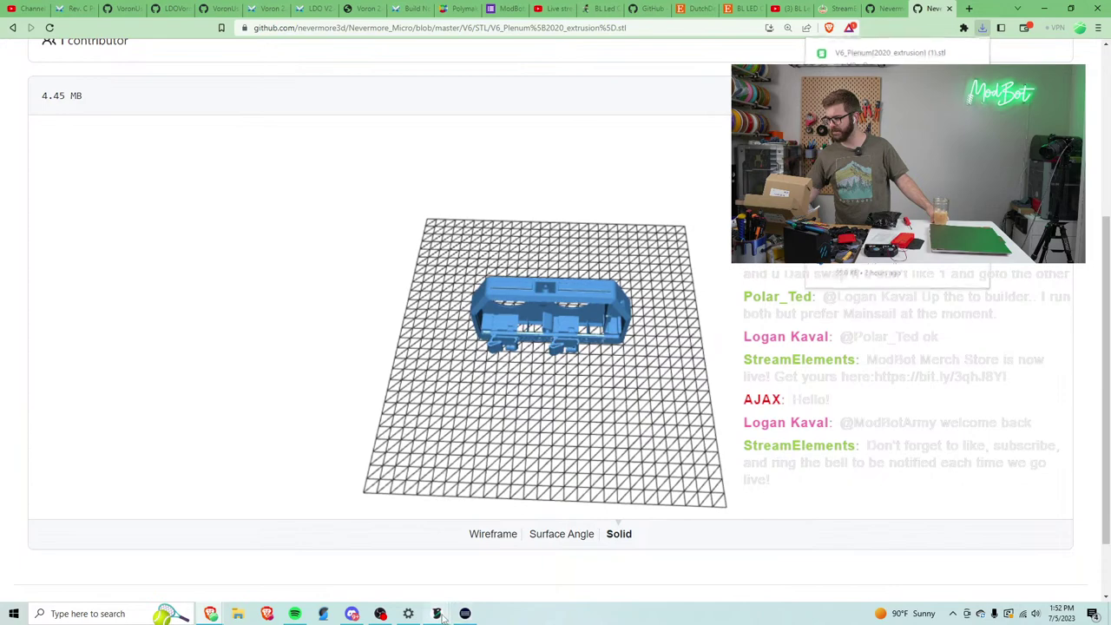
# Switch to the slicer's untitled project and clear all existing objects from the build plate.
pyautogui.moveTo(436, 612)
pyautogui.click(509, 564)
pyautogui.moveTo(421, 345); pyautogui.dragTo(449, 340)
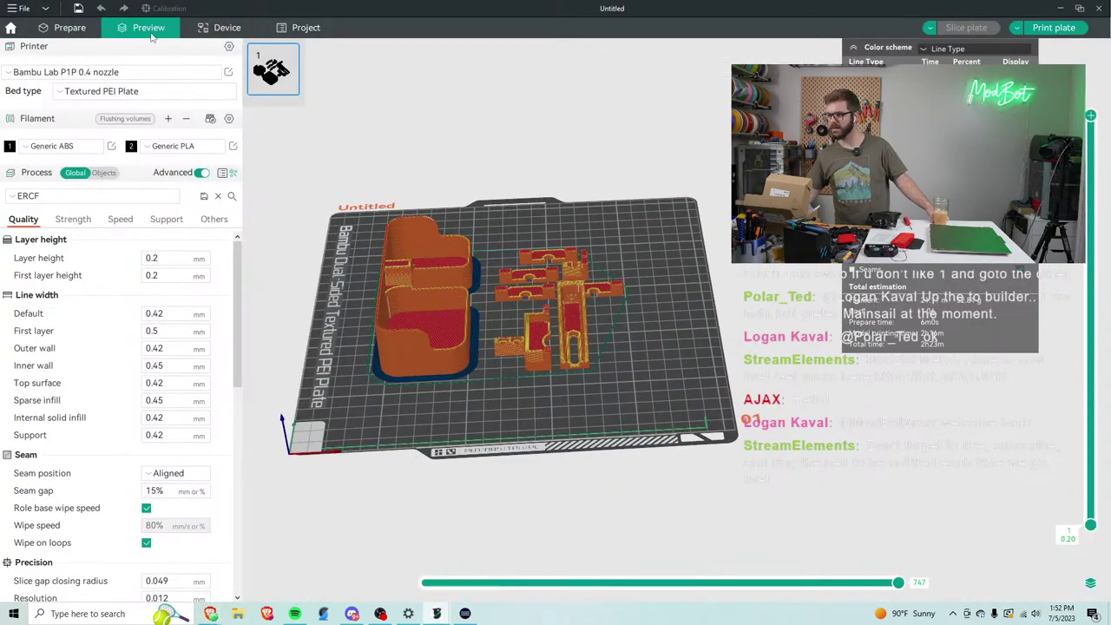
pyautogui.click(70, 27)
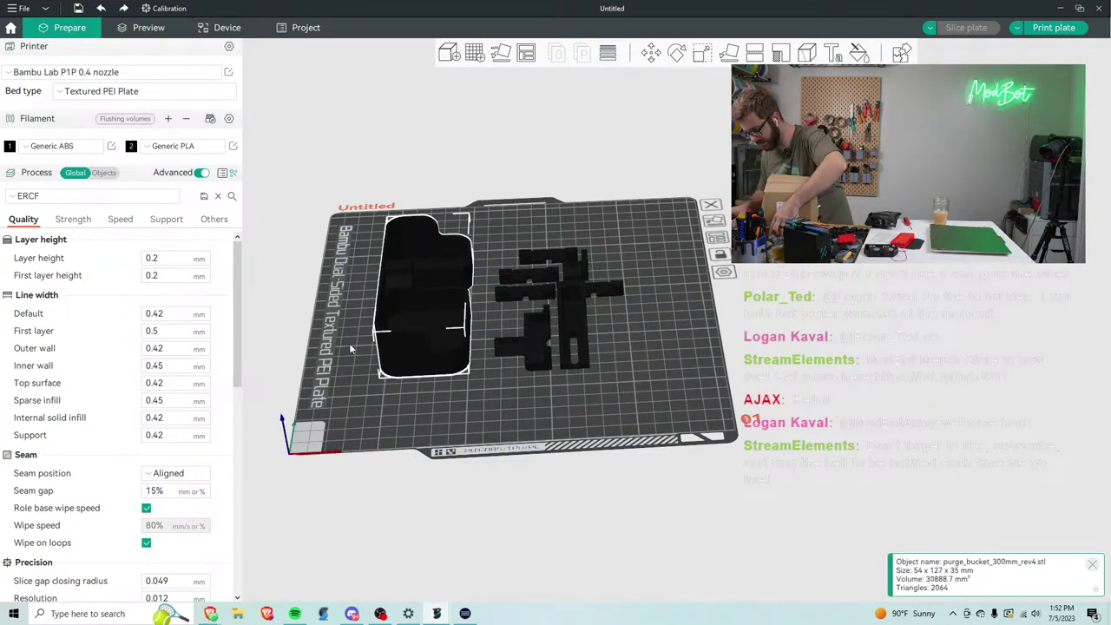
pyautogui.hotkey('ctrl', 'd')
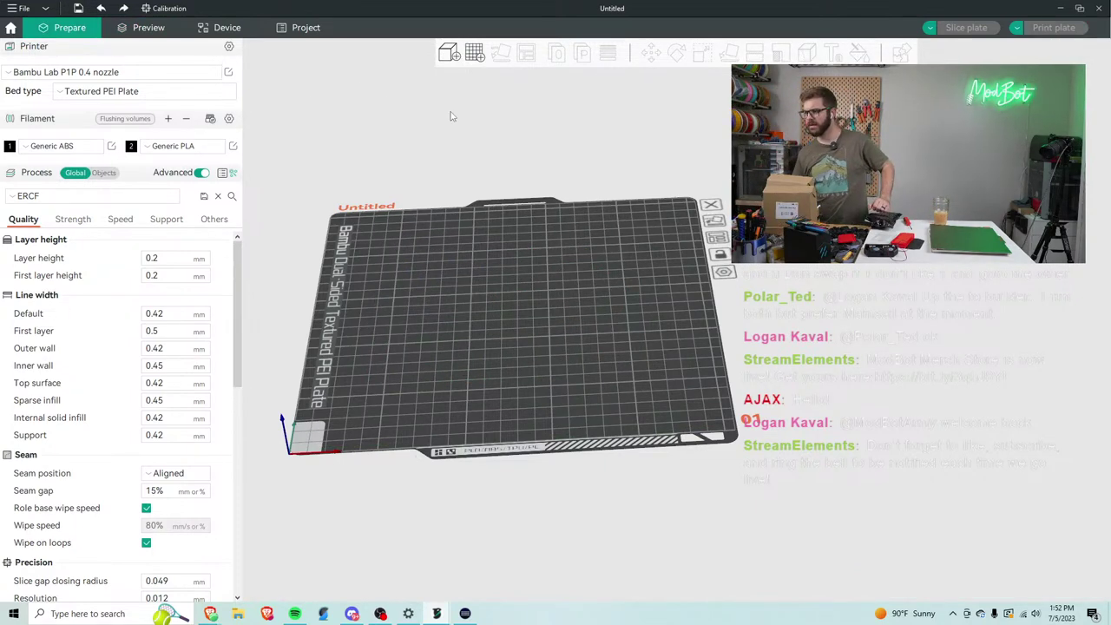
# Import V6_Plenum[2020_extrusion] (1).stl from Downloads onto the empty plate.
pyautogui.click(448, 54)
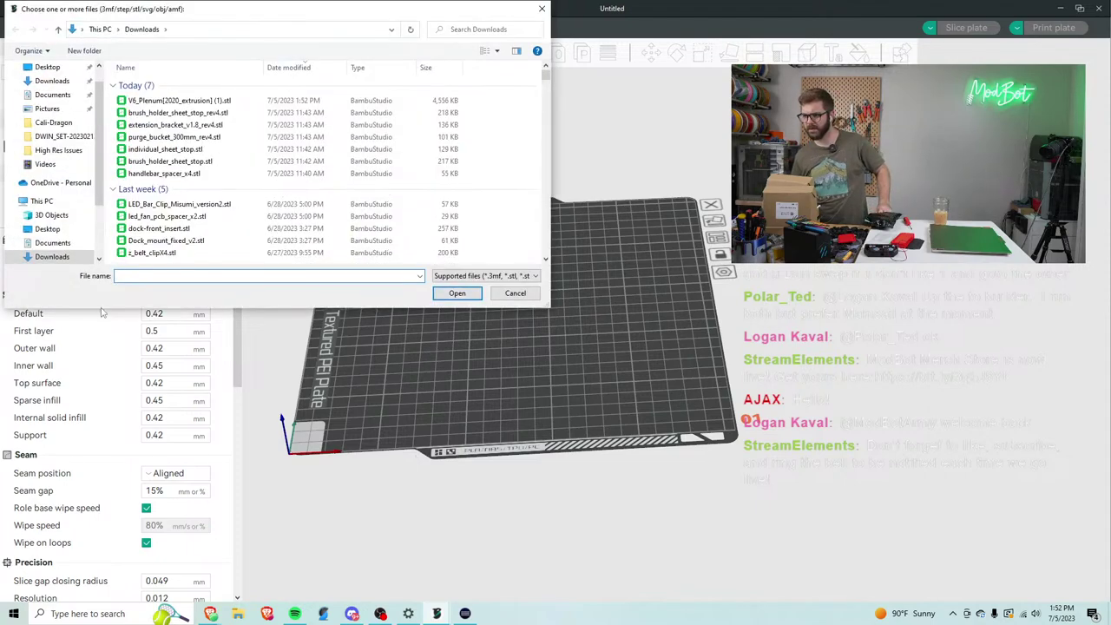
pyautogui.doubleClick(178, 101)
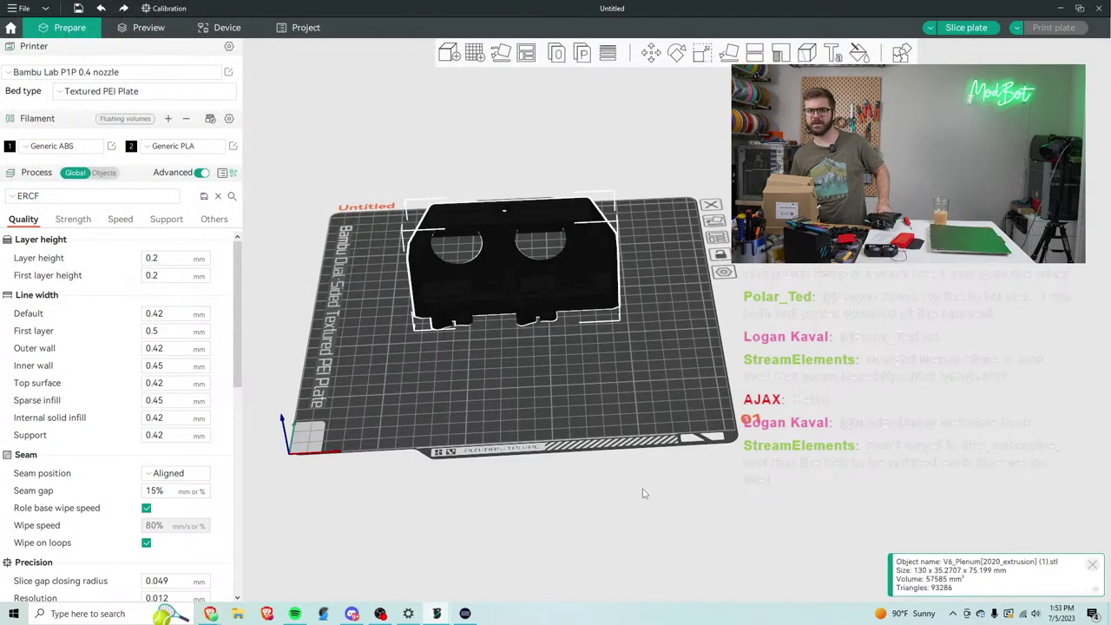
# Split the plenum model into separate objects.
pyautogui.moveTo(489, 373); pyautogui.dragTo(515, 366)
pyautogui.click(482, 258)
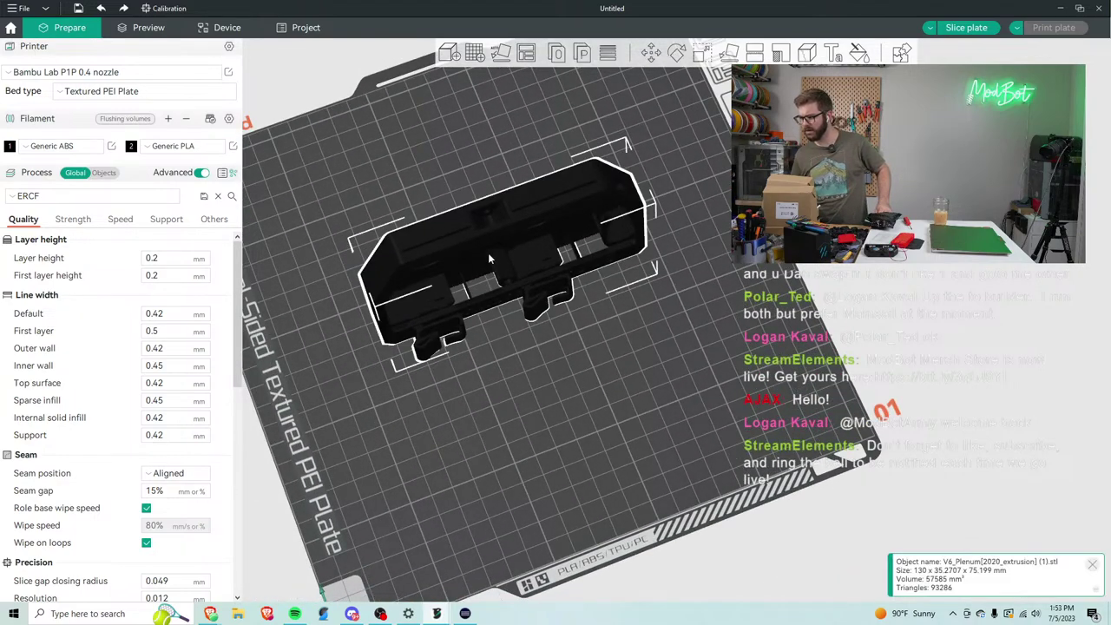
pyautogui.moveTo(488, 252); pyautogui.dragTo(465, 314)
pyautogui.rightClick(464, 314)
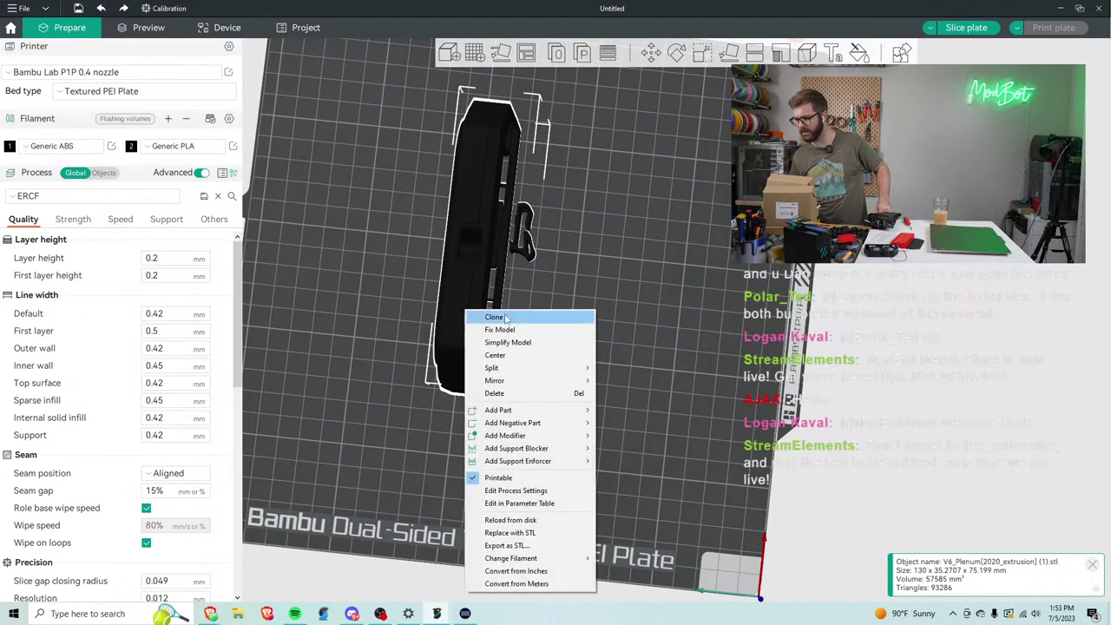
pyautogui.moveTo(524, 373)
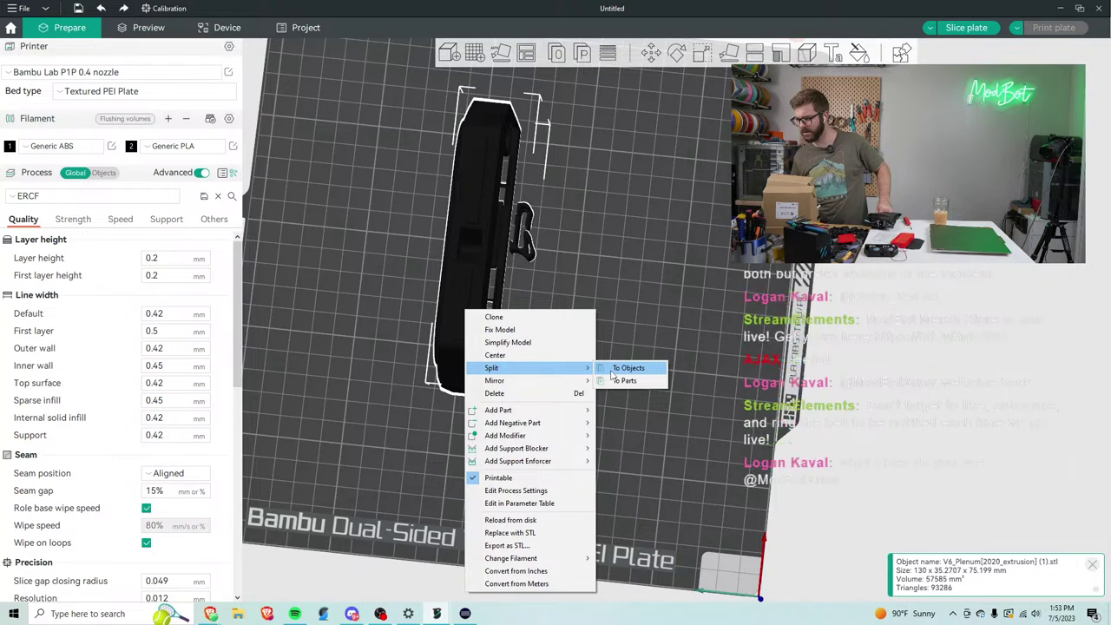
pyautogui.click(624, 368)
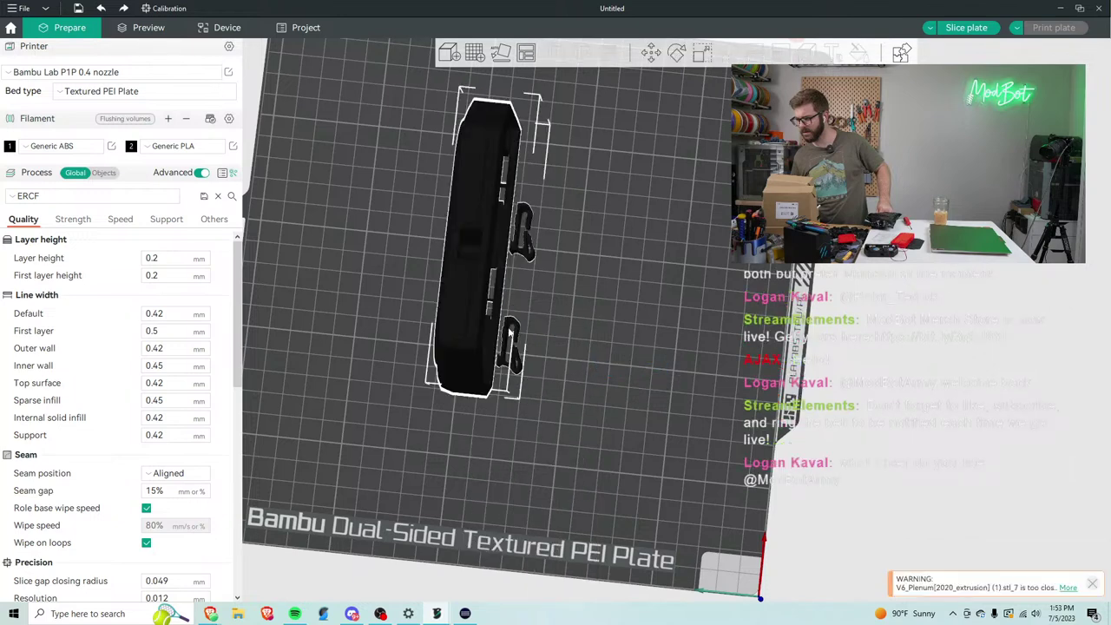
# Delete the main plenum body and one of the two extrusion clips, and auto-arrange the remaining clip on the plate.
pyautogui.moveTo(510, 332); pyautogui.dragTo(431, 325)
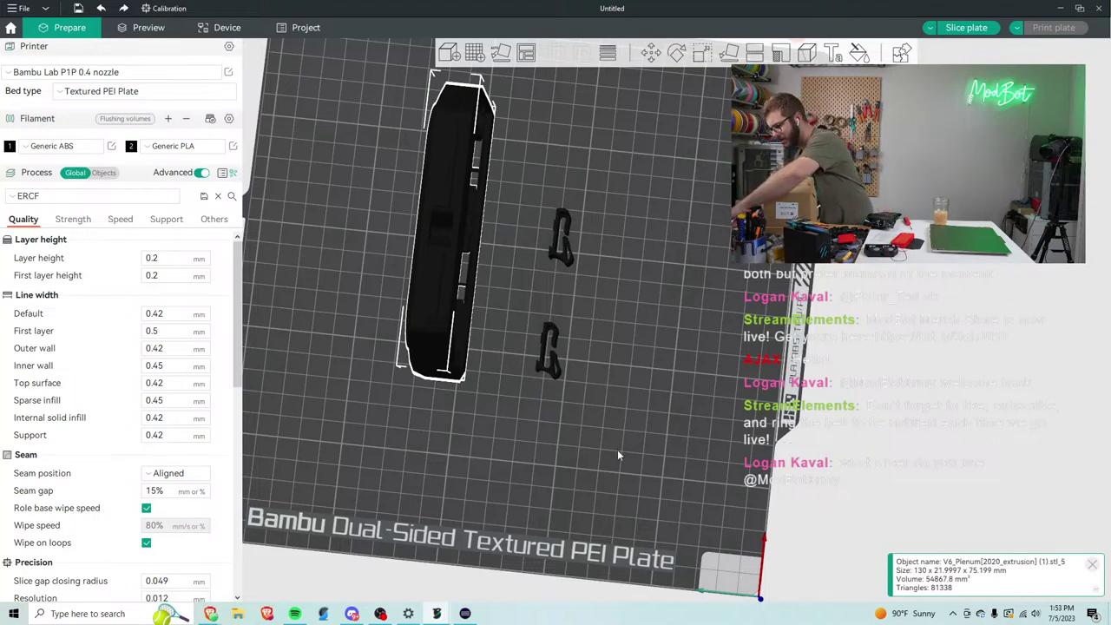
pyautogui.press('Delete')
pyautogui.click(561, 373)
pyautogui.press('Delete')
pyautogui.moveTo(569, 367); pyautogui.dragTo(512, 279)
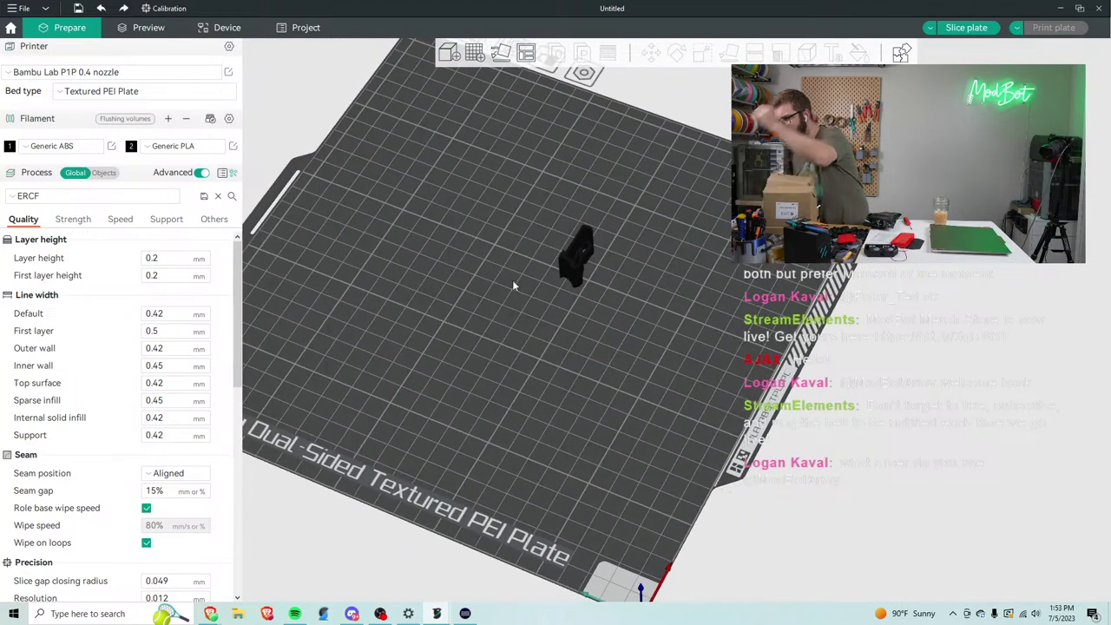
pyautogui.rightClick(526, 53)
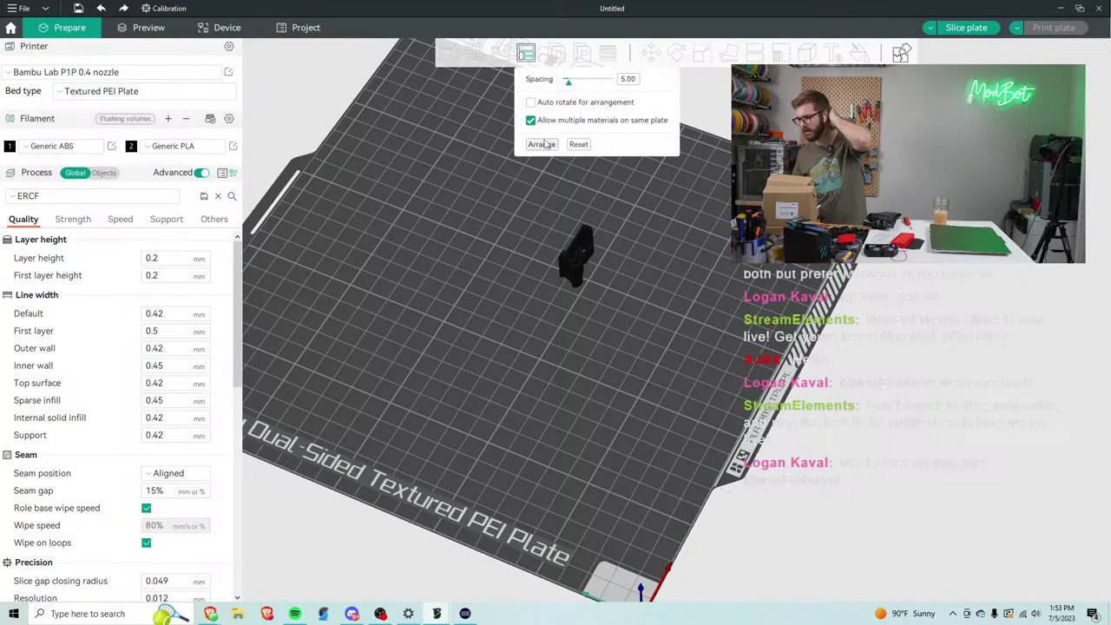
pyautogui.click(542, 144)
# Select the Bambu X1C as the connected device and sync the project's filament list from its AMS.
pyautogui.click(226, 27)
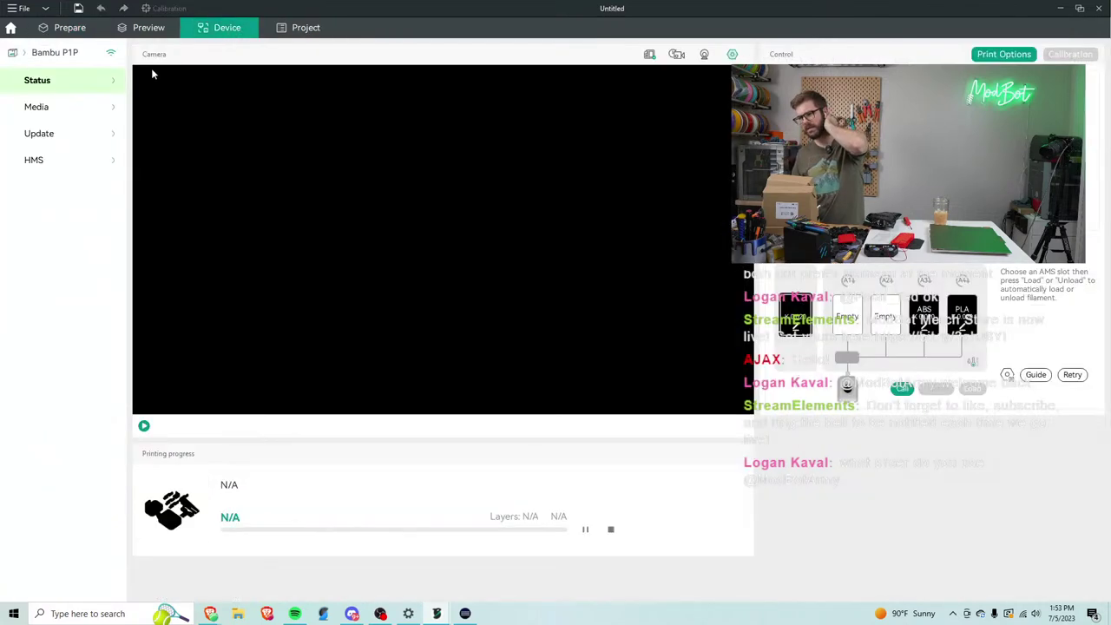
pyautogui.click(55, 52)
pyautogui.click(43, 135)
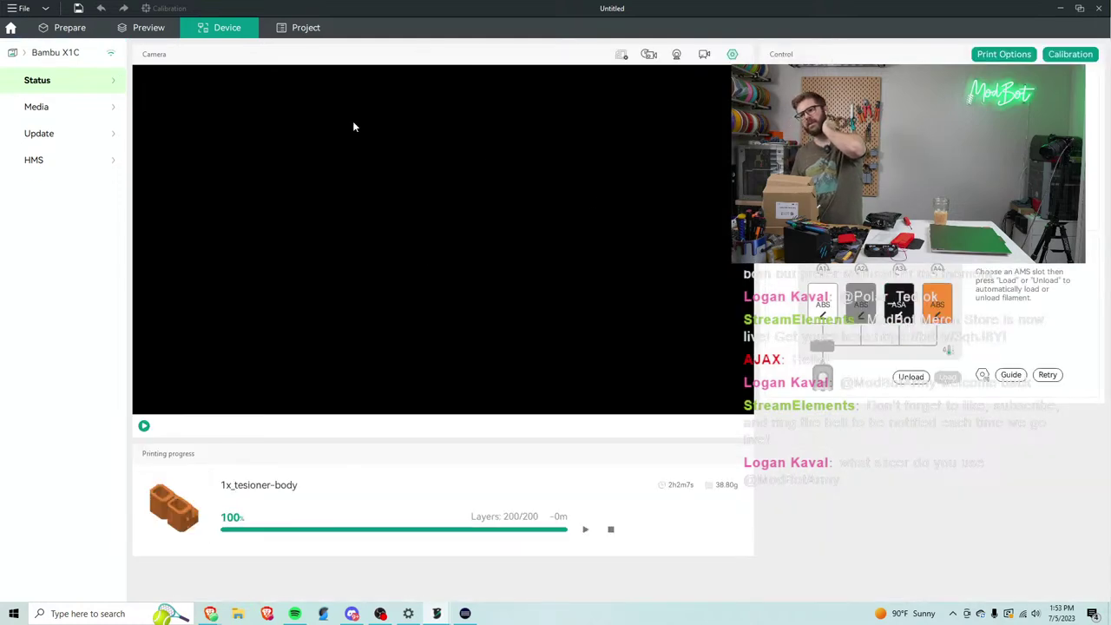
pyautogui.click(69, 28)
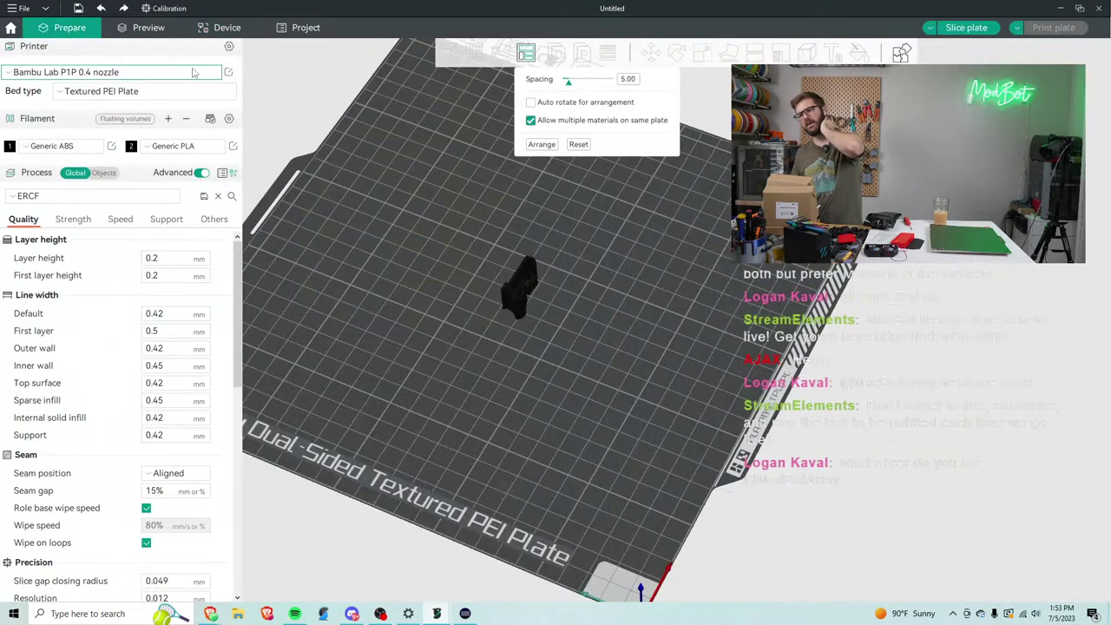
pyautogui.click(210, 119)
pyautogui.click(369, 338)
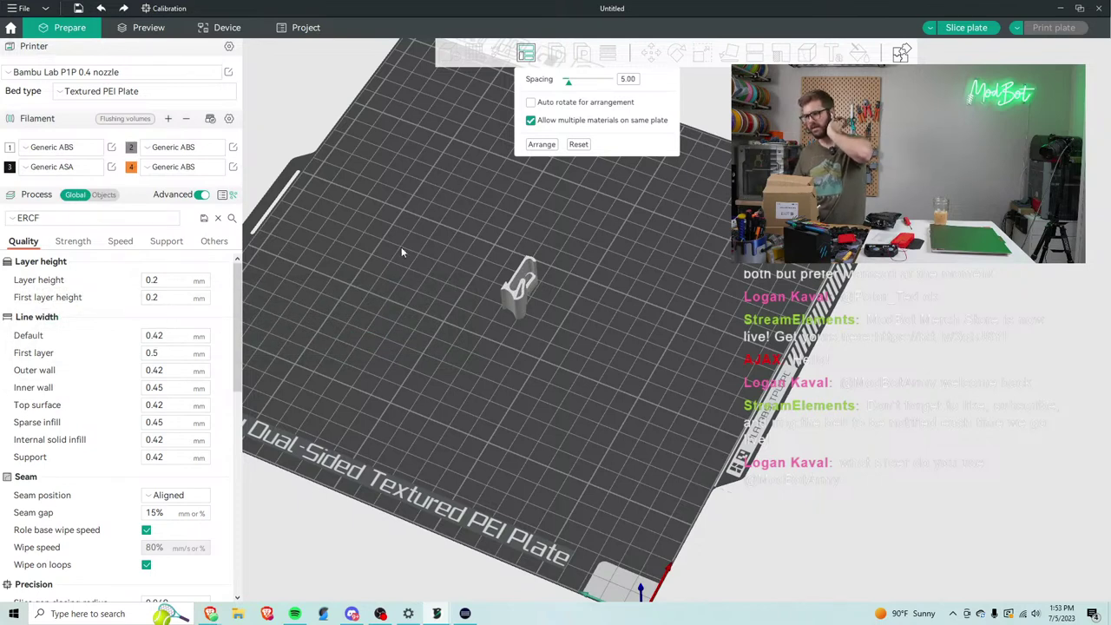
# Assign filament 3 to the first, second, fourth and fifth plenum entries in the object/part settings table.
pyautogui.click(223, 195)
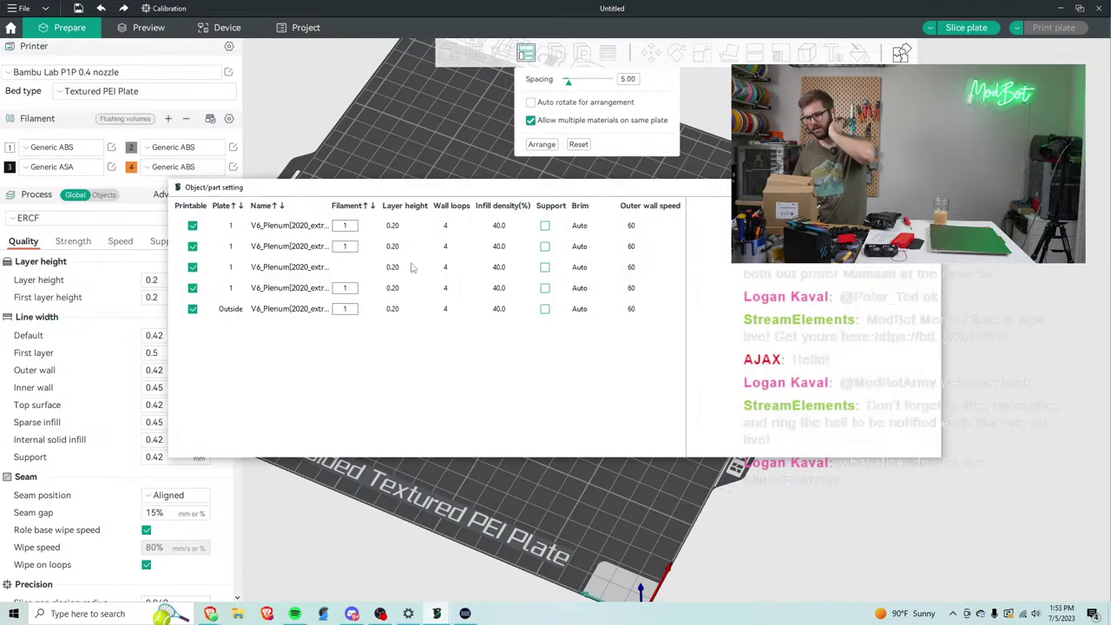
pyautogui.click(347, 227)
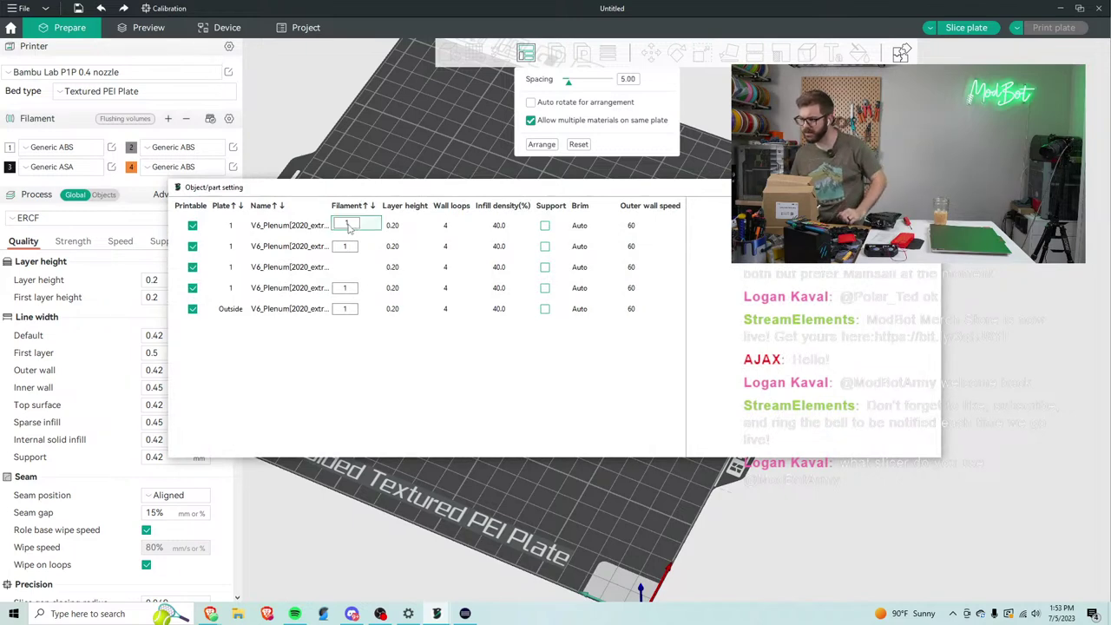
pyautogui.click(349, 285)
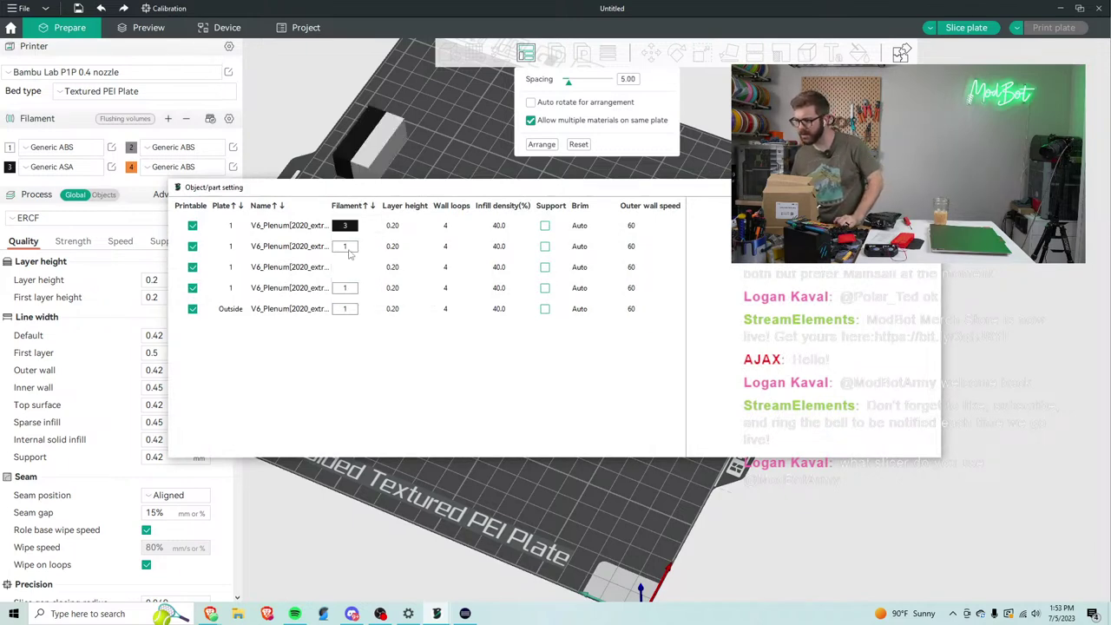
pyautogui.click(345, 246)
pyautogui.click(347, 299)
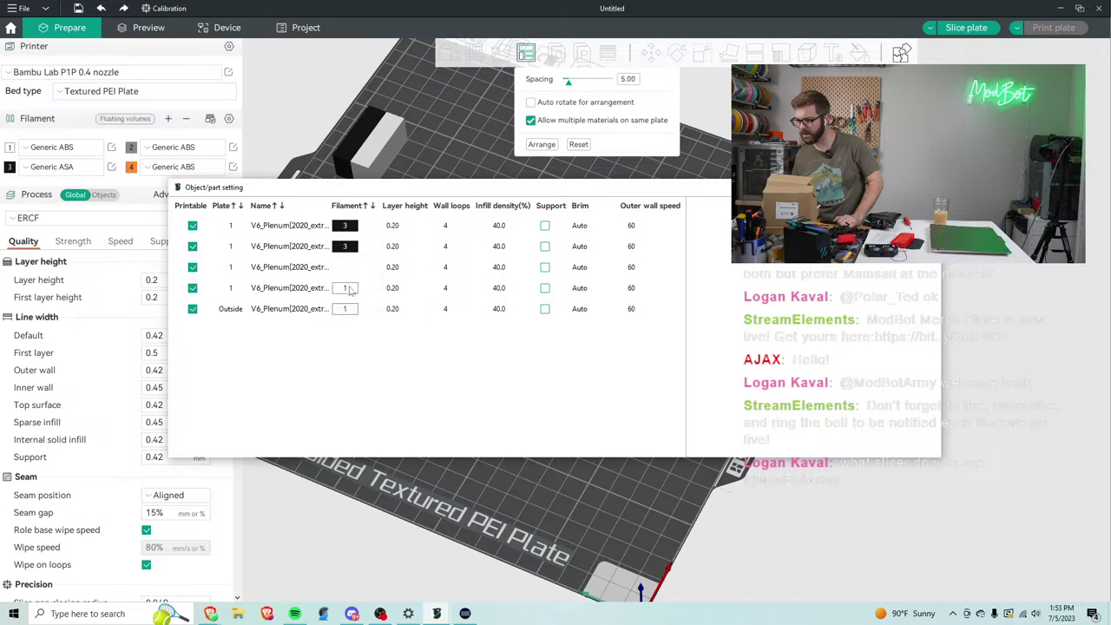
pyautogui.click(346, 287)
pyautogui.click(347, 341)
pyautogui.click(347, 308)
pyautogui.click(346, 360)
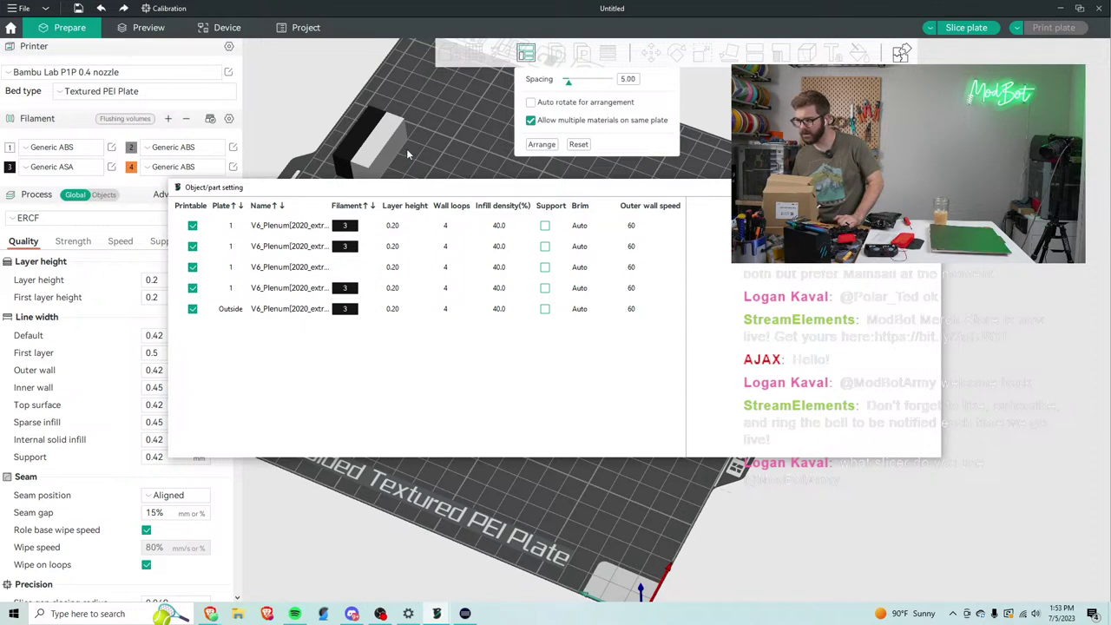
pyautogui.click(405, 267)
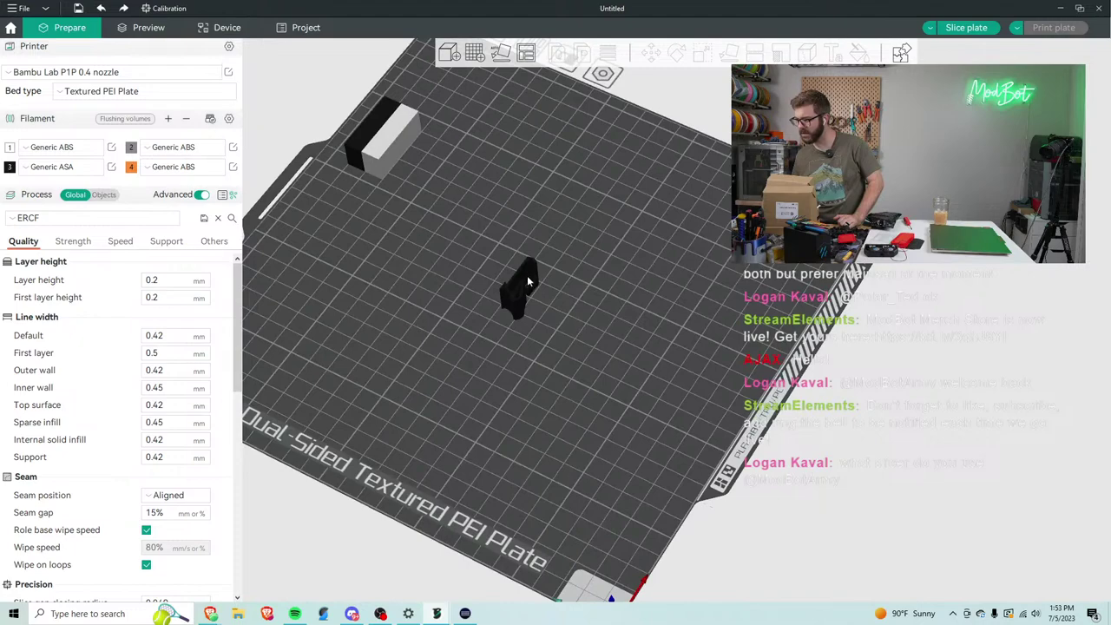
# Assign filament 3 to the third plenum entry in the object/part settings table.
pyautogui.click(528, 281)
pyautogui.moveTo(574, 272); pyautogui.dragTo(576, 310)
pyautogui.click(516, 273)
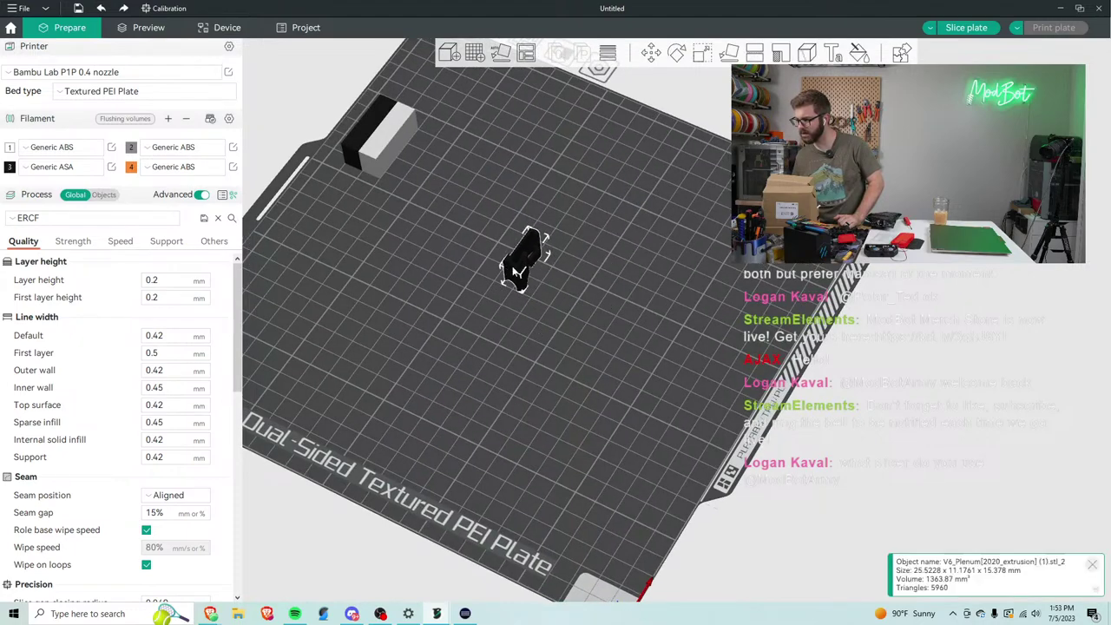
pyautogui.click(671, 301)
pyautogui.moveTo(300, 235); pyautogui.dragTo(366, 245)
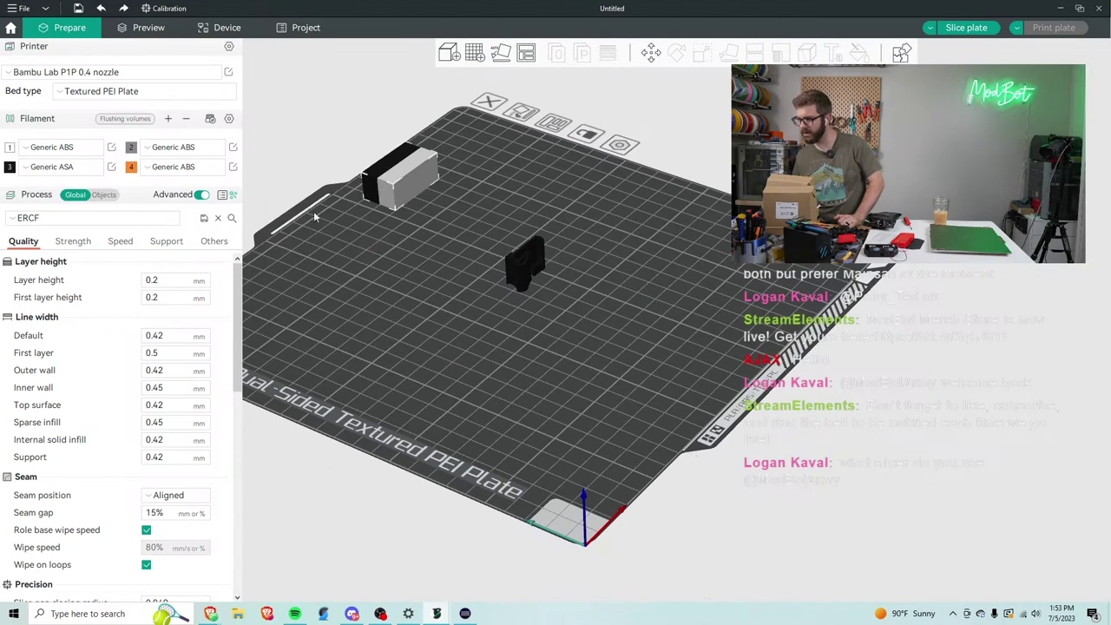
pyautogui.click(226, 195)
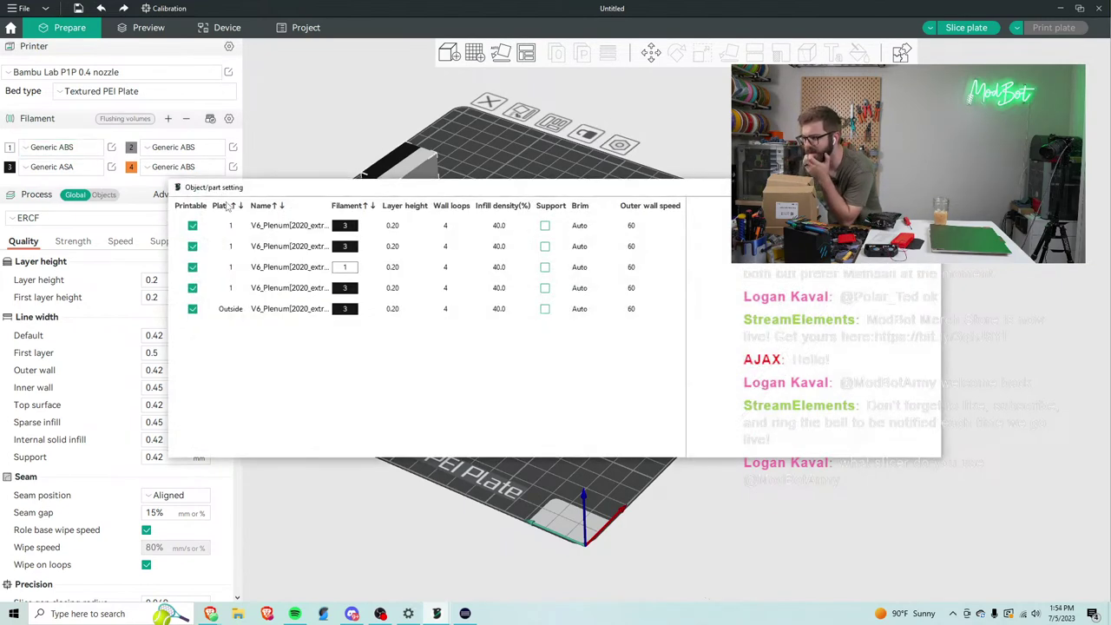
pyautogui.click(344, 267)
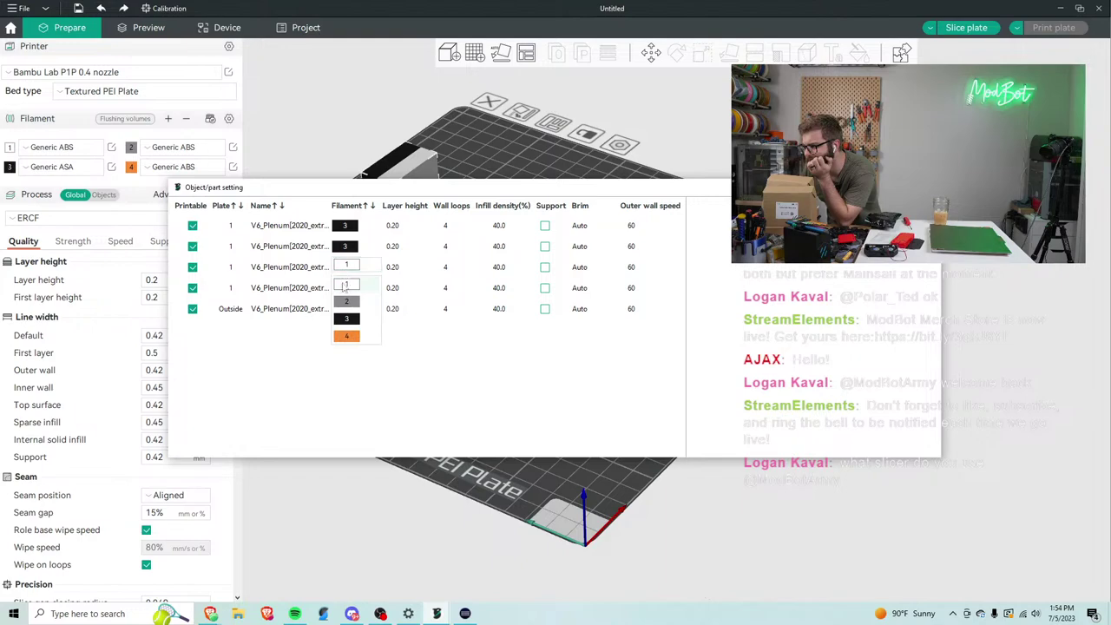
pyautogui.click(343, 326)
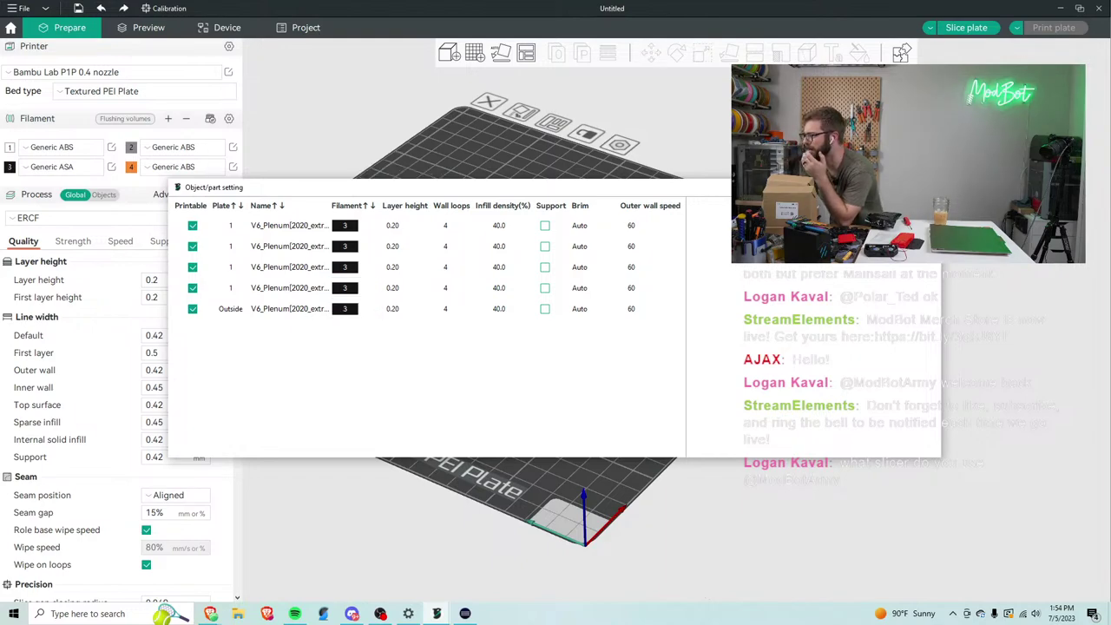
# Auto-arrange the plate with 5.00 spacing and multiple materials allowed, and reopen the object/part settings table.
pyautogui.moveTo(538, 95); pyautogui.dragTo(556, 146)
pyautogui.scroll(3, 568, 155)
pyautogui.rightClick(531, 55)
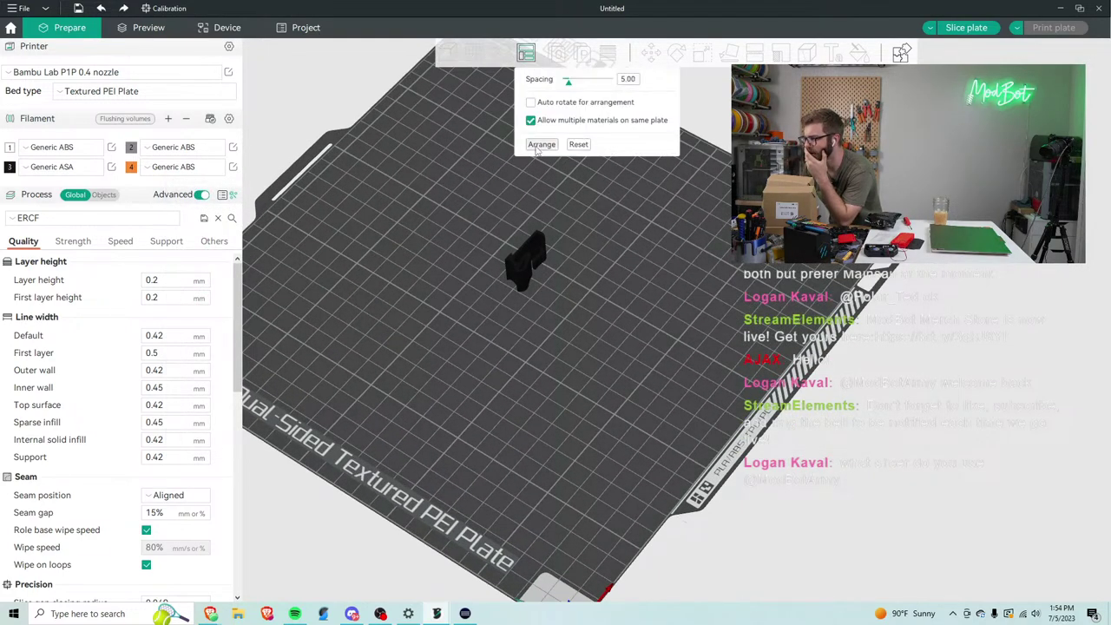
pyautogui.click(538, 146)
pyautogui.click(222, 196)
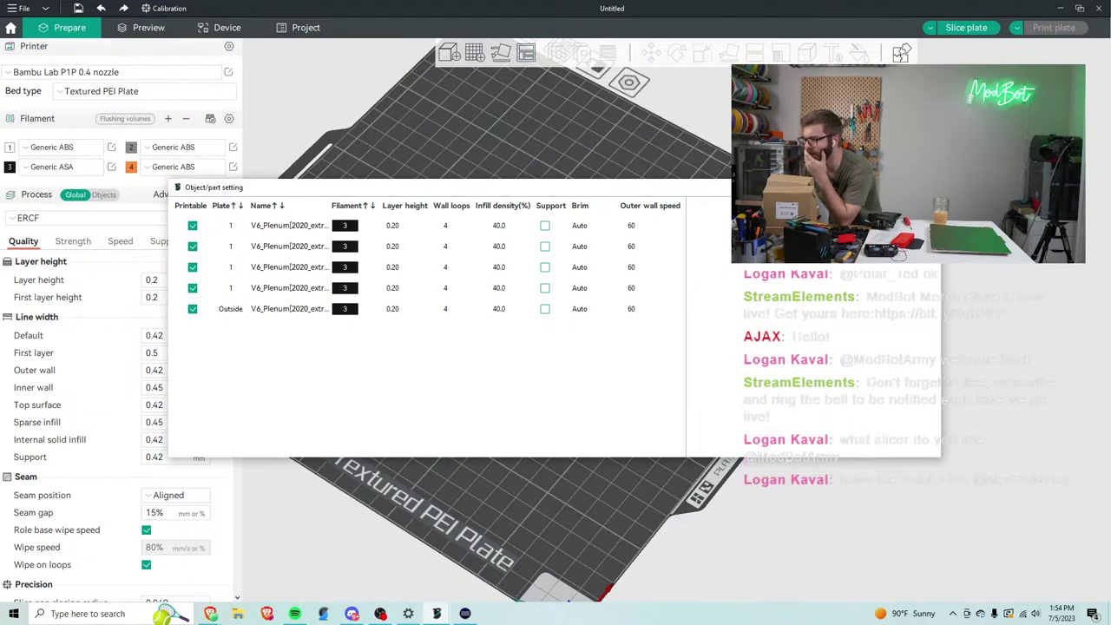
# Leave the object/part settings table, try to slice the plate, and return to plate editing.
pyautogui.click(222, 195)
pyautogui.click(966, 27)
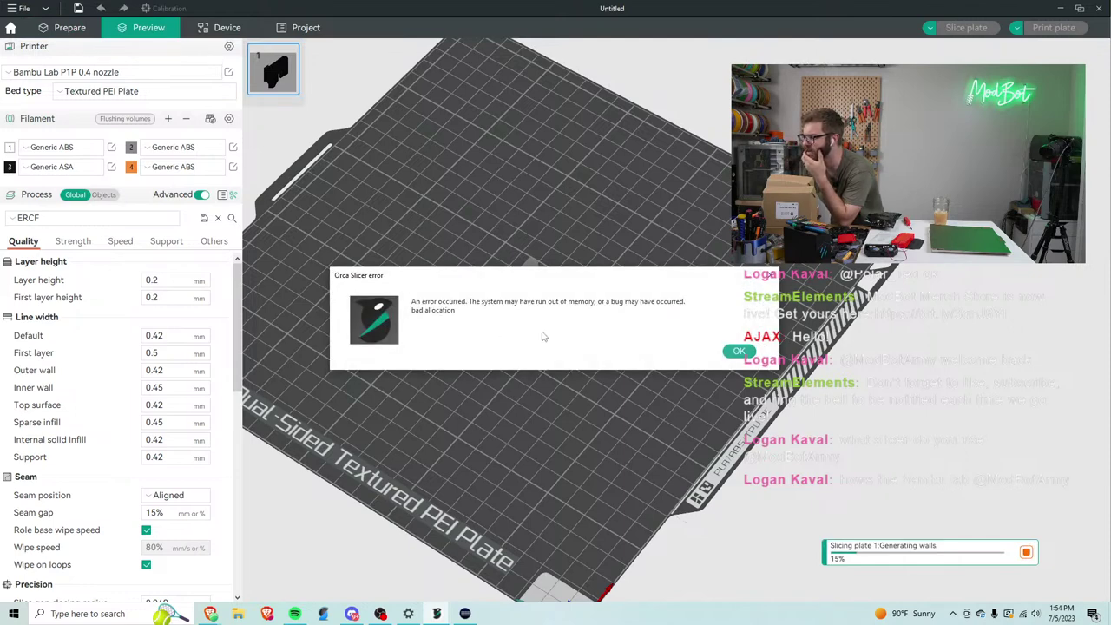
pyautogui.click(748, 352)
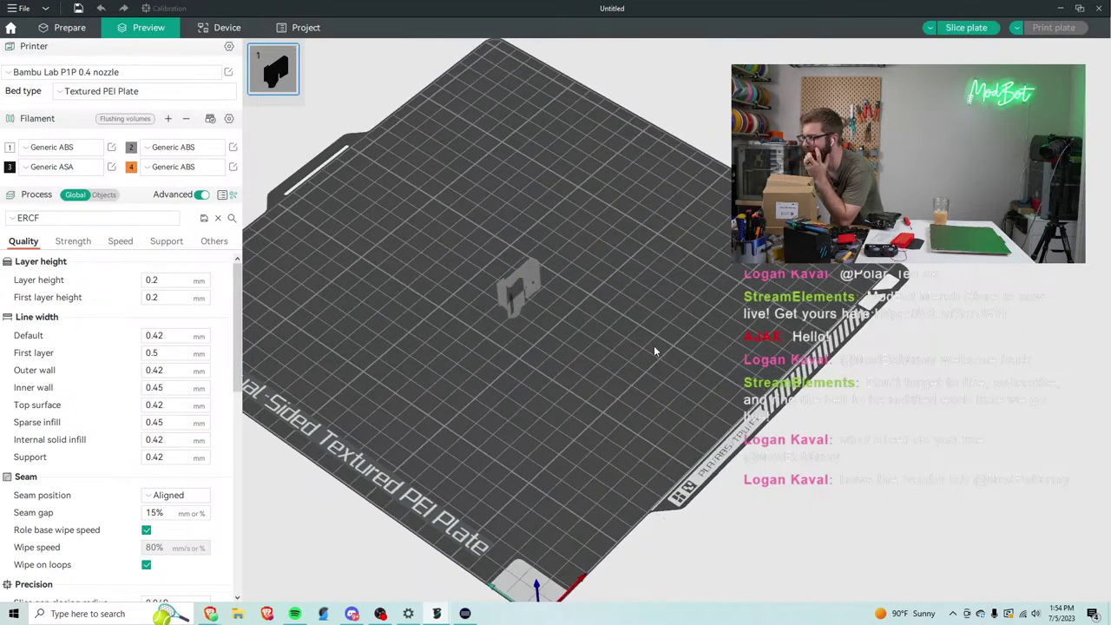
pyautogui.click(72, 27)
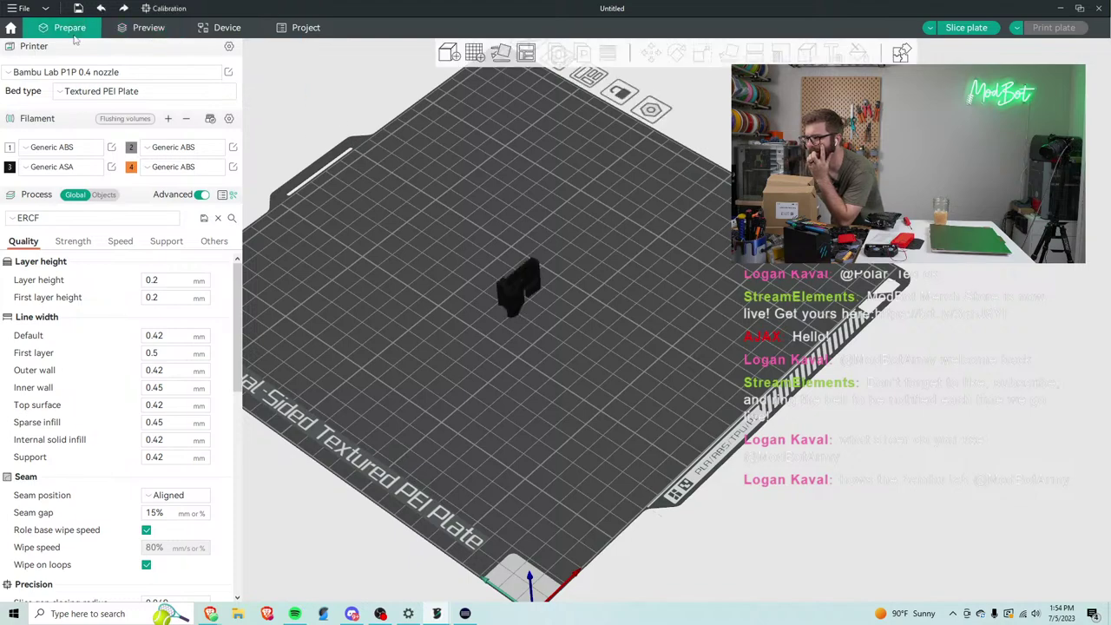
# Select the remaining clip on the plate and try slicing the plate again.
pyautogui.moveTo(363, 154); pyautogui.dragTo(485, 232)
pyautogui.click(499, 284)
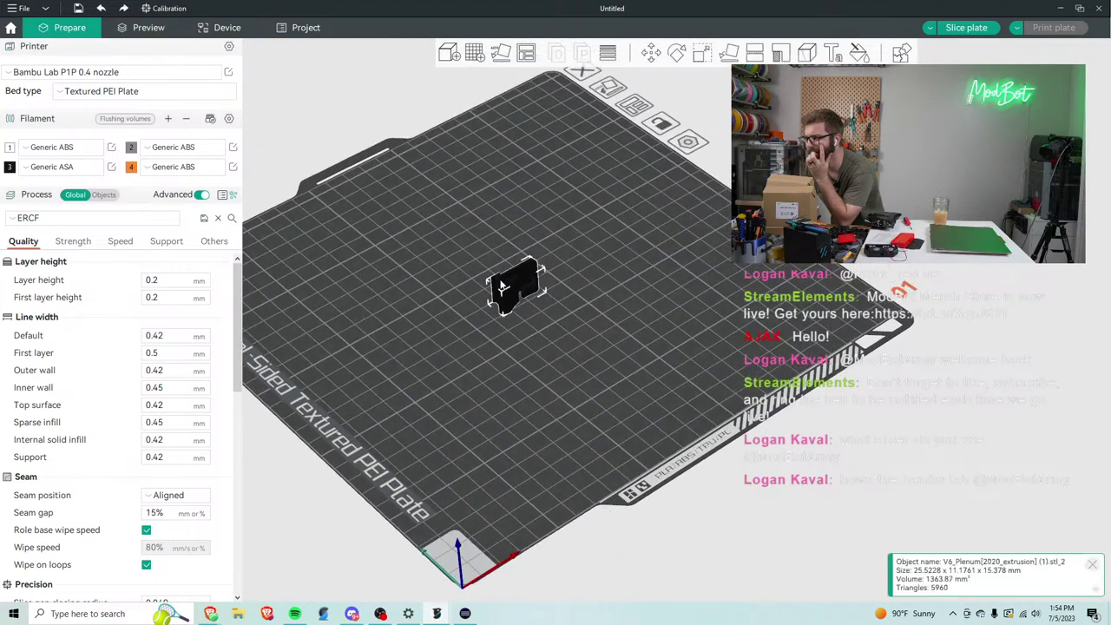
pyautogui.click(959, 29)
pyautogui.click(737, 352)
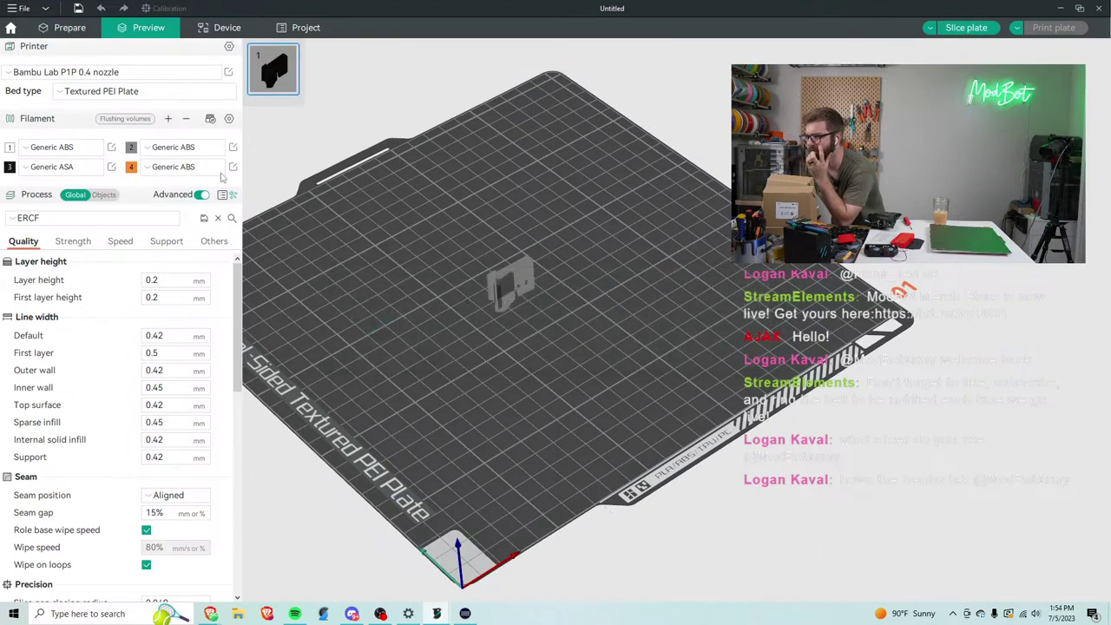
# Clear the clip from the plate and import V6_Plenum[2020_extrusion] (1).stl from the Downloads folder again.
pyautogui.click(70, 27)
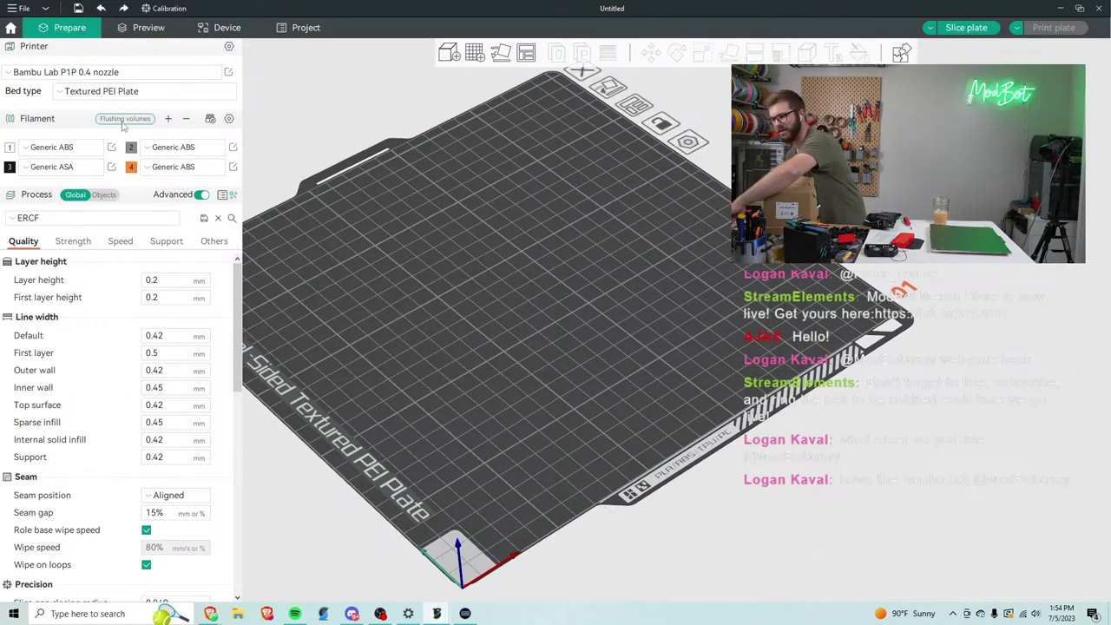
pyautogui.click(449, 53)
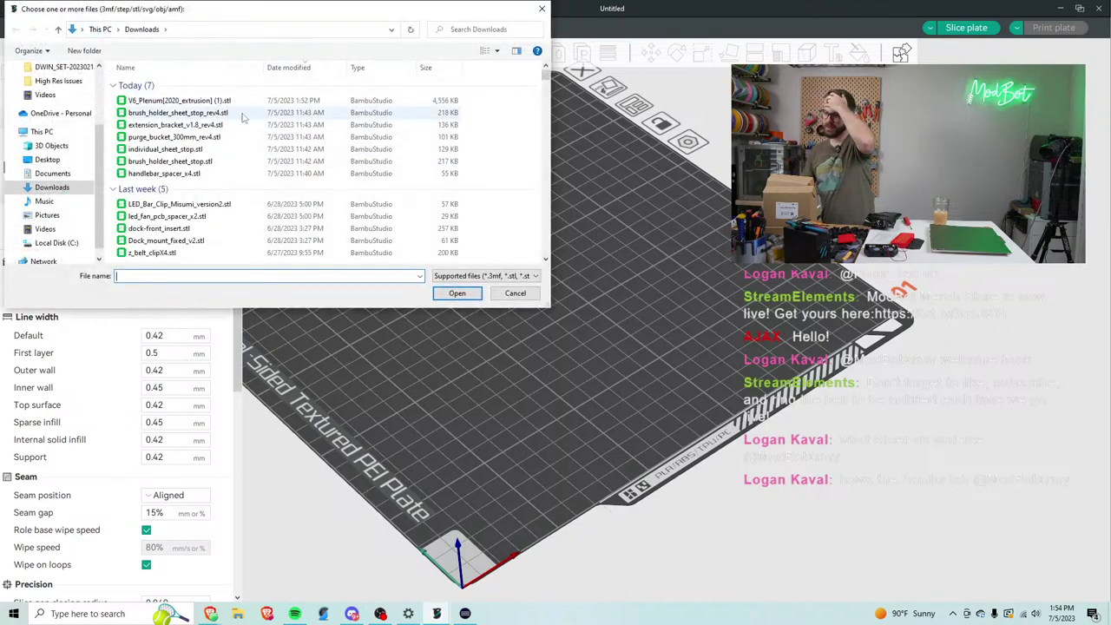
pyautogui.doubleClick(239, 105)
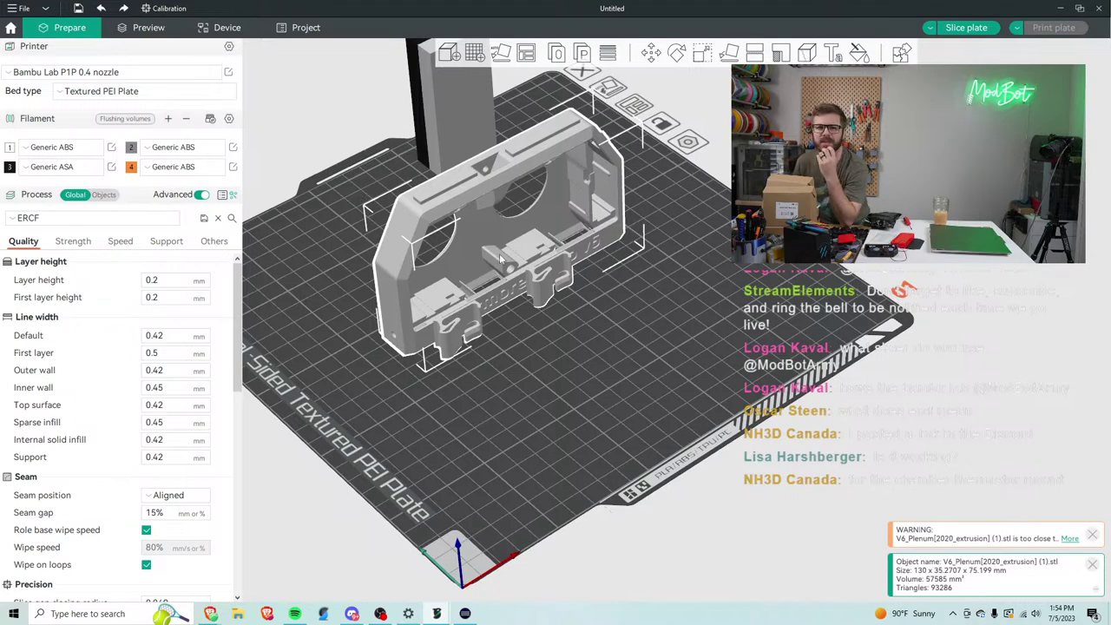
pyautogui.moveTo(544, 368); pyautogui.dragTo(535, 304)
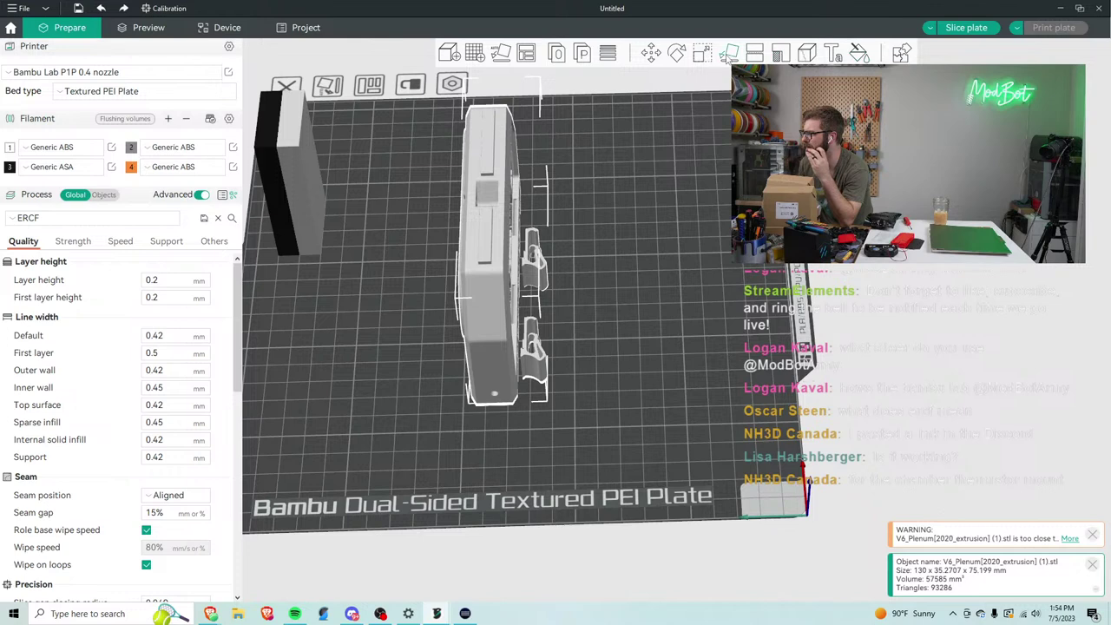
pyautogui.click(751, 54)
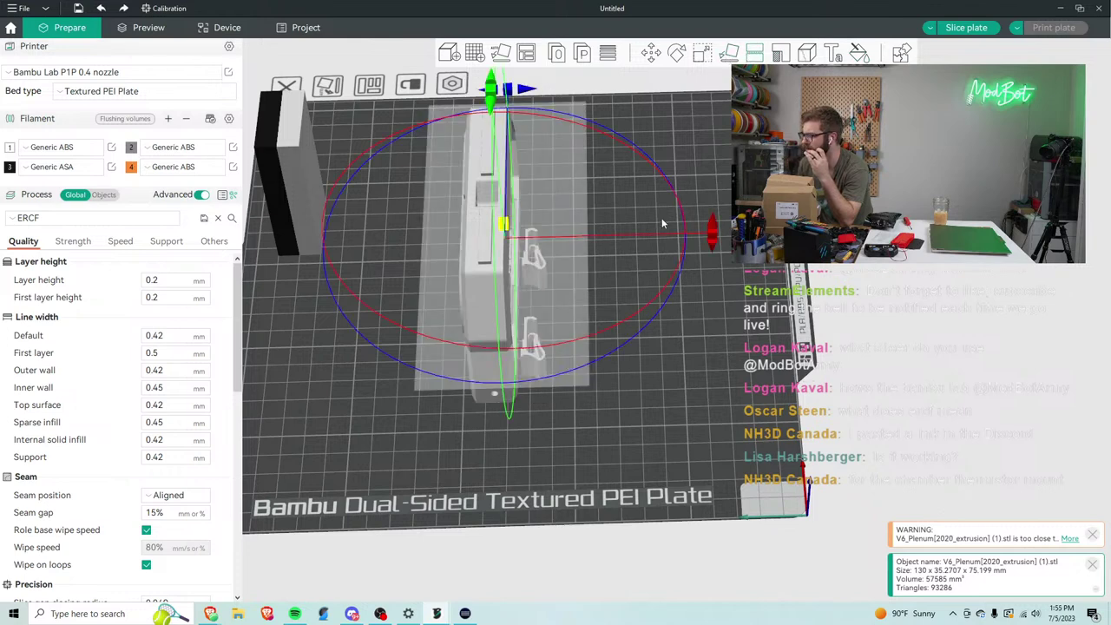
pyautogui.moveTo(712, 233); pyautogui.dragTo(492, 296)
pyautogui.scroll(3, 559, 423)
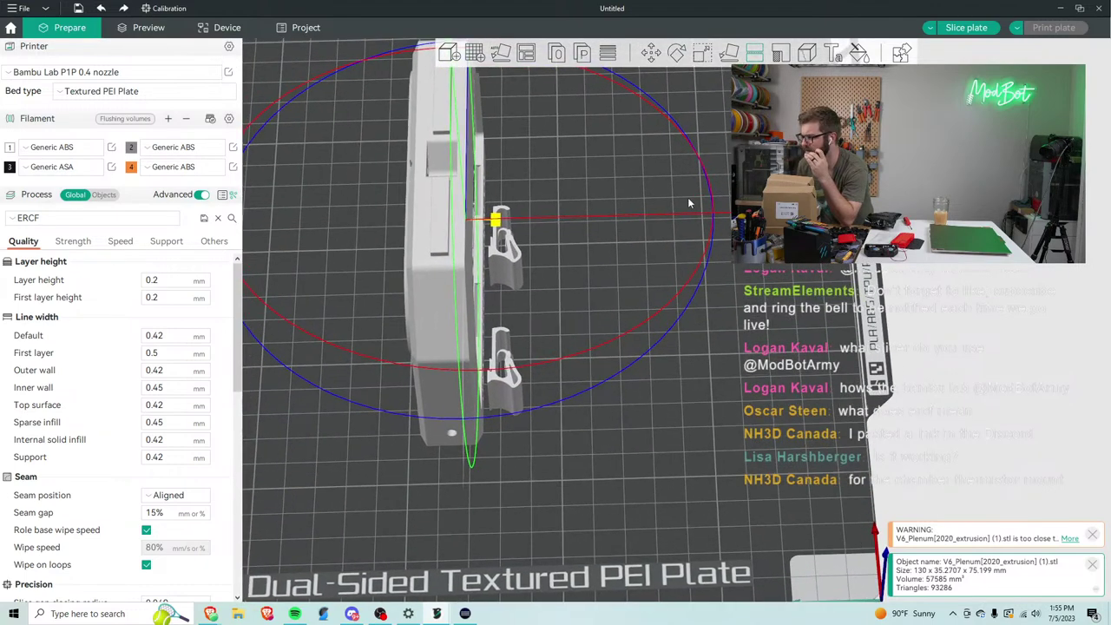
pyautogui.moveTo(688, 202); pyautogui.dragTo(506, 228)
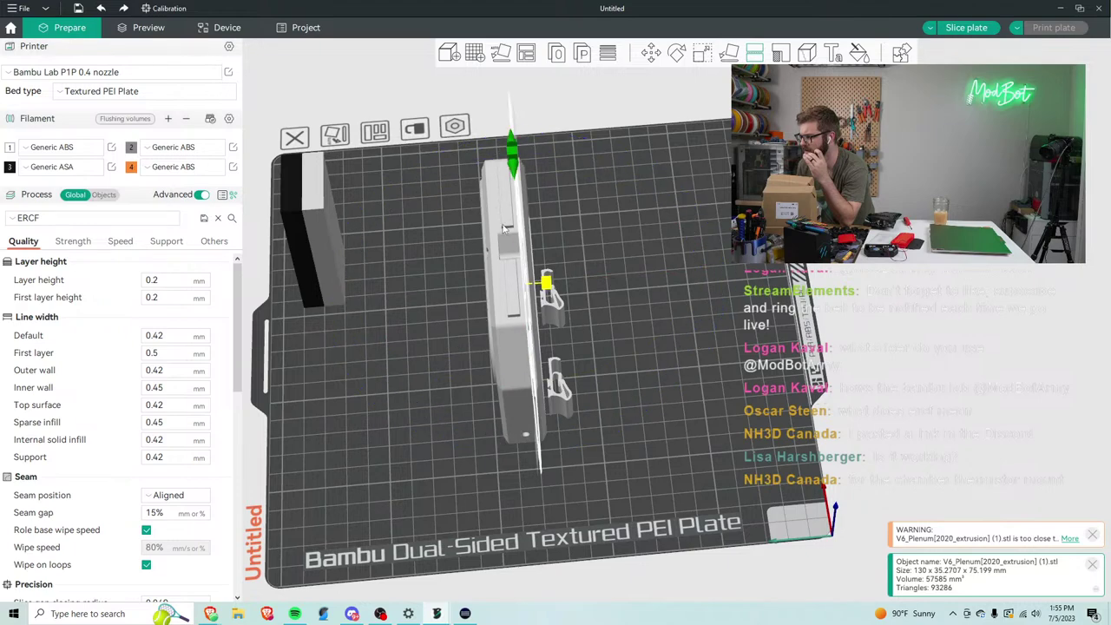
pyautogui.scroll(2, 511, 295)
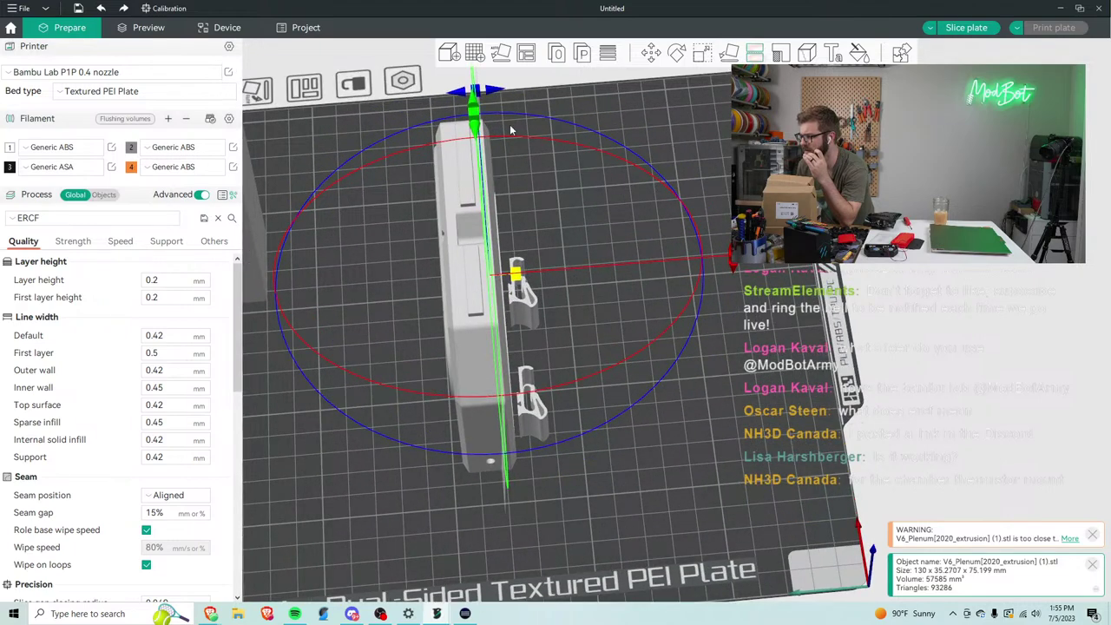
pyautogui.moveTo(497, 89); pyautogui.dragTo(487, 96)
pyautogui.click(485, 93)
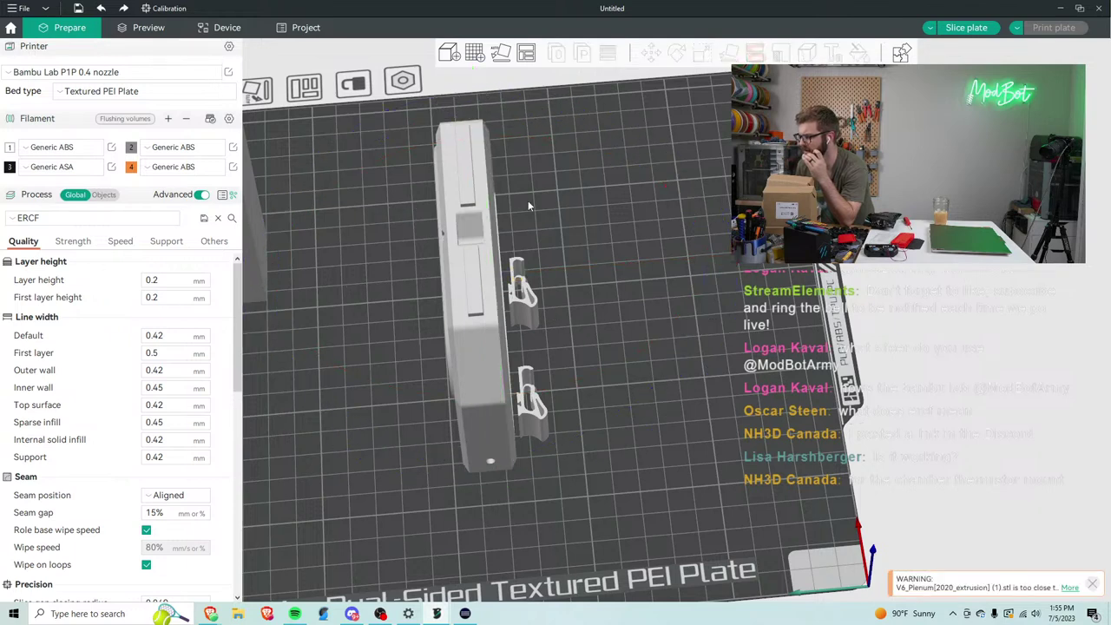
pyautogui.click(497, 215)
pyautogui.scroll(3, 702, 241)
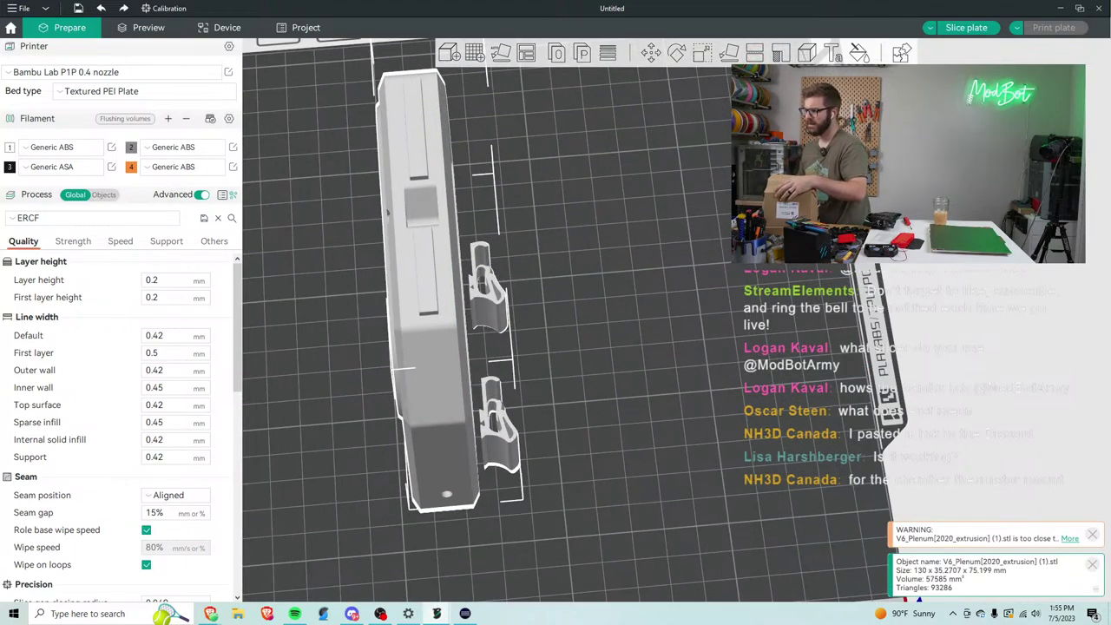
pyautogui.press('c')
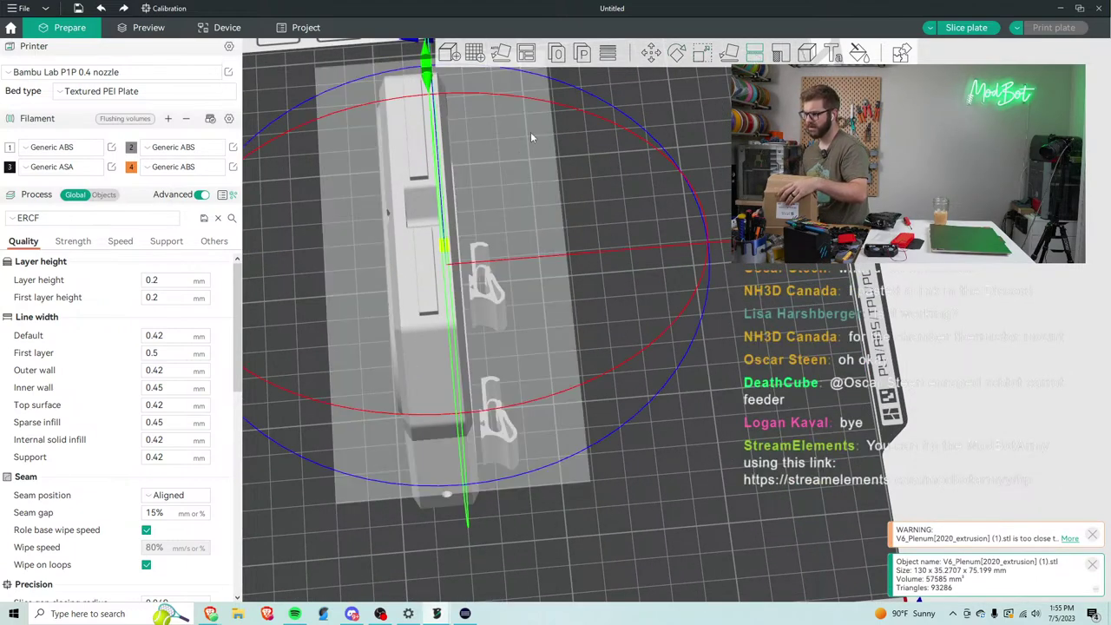
pyautogui.press('Escape')
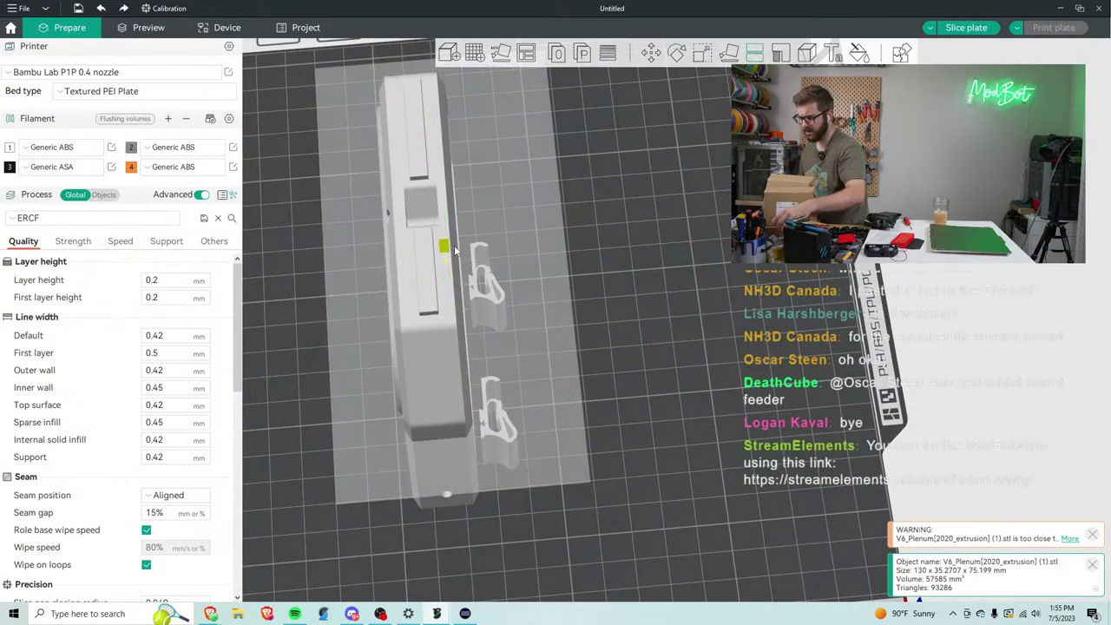
pyautogui.press('c')
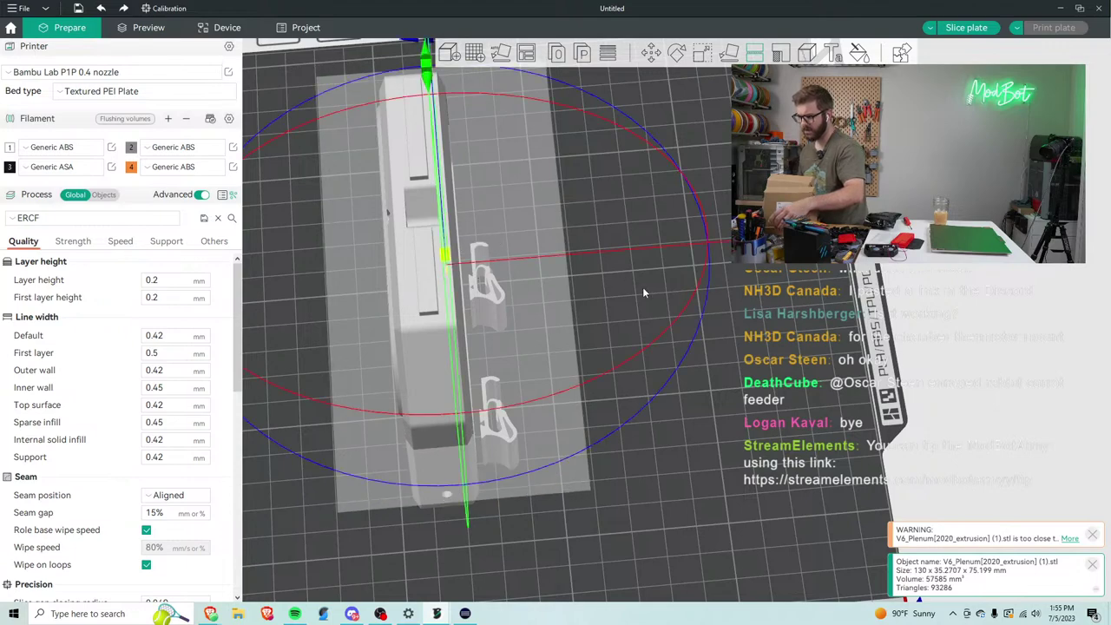
pyautogui.moveTo(819, 303); pyautogui.dragTo(739, 283)
pyautogui.press('Escape')
# Cut the imported plenum with a vertical plane between its body and the two extrusion clips.
pyautogui.click(412, 234)
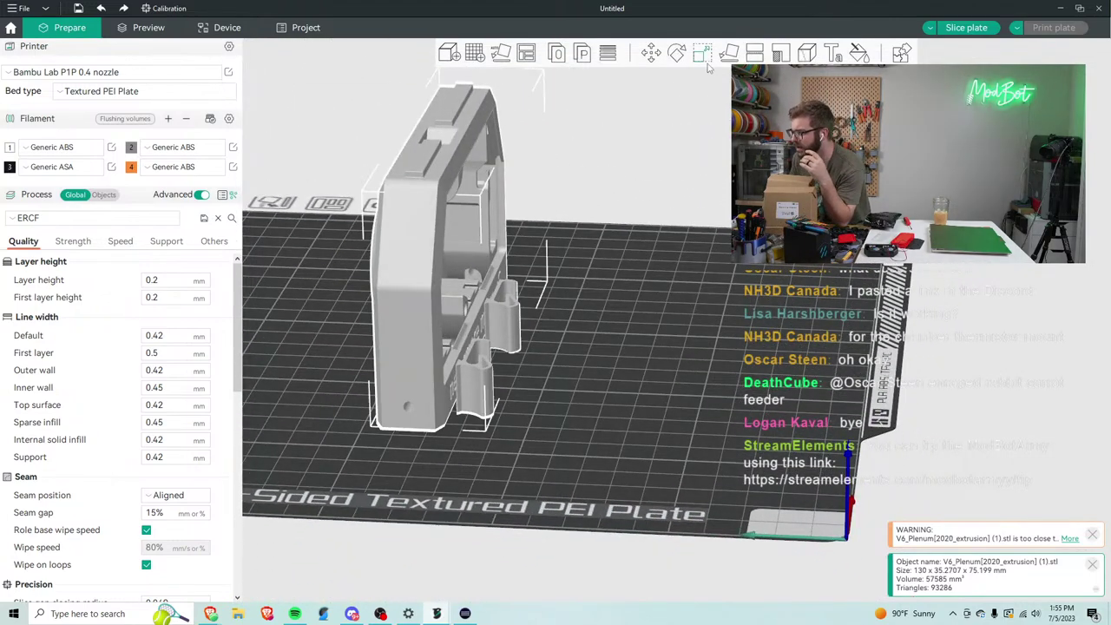
pyautogui.click(755, 54)
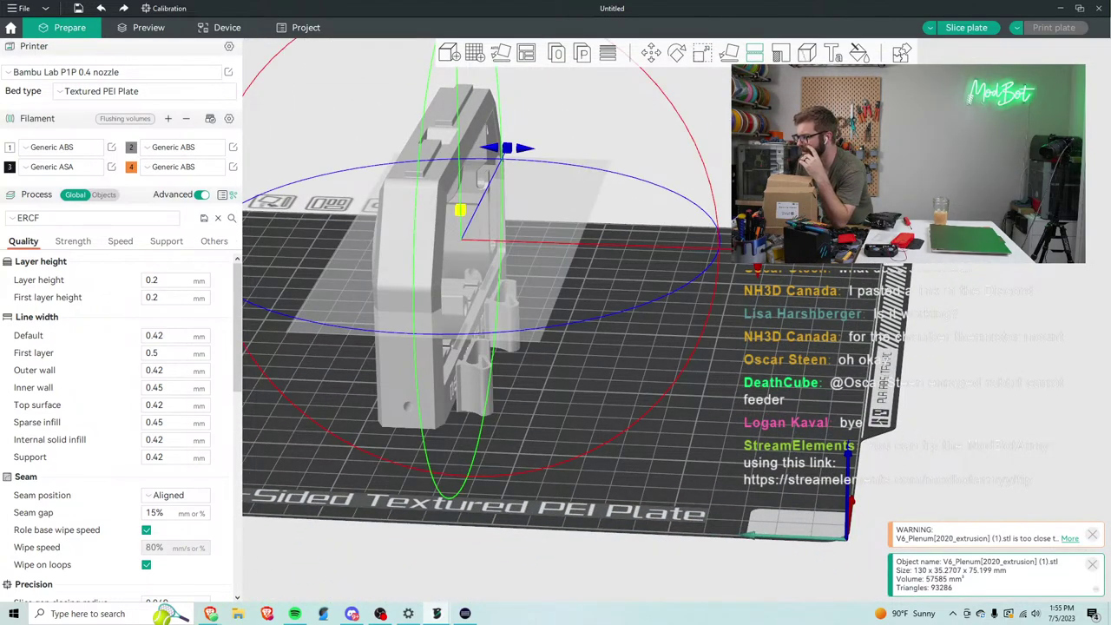
pyautogui.moveTo(677, 299); pyautogui.dragTo(469, 393)
pyautogui.moveTo(490, 242); pyautogui.dragTo(511, 243)
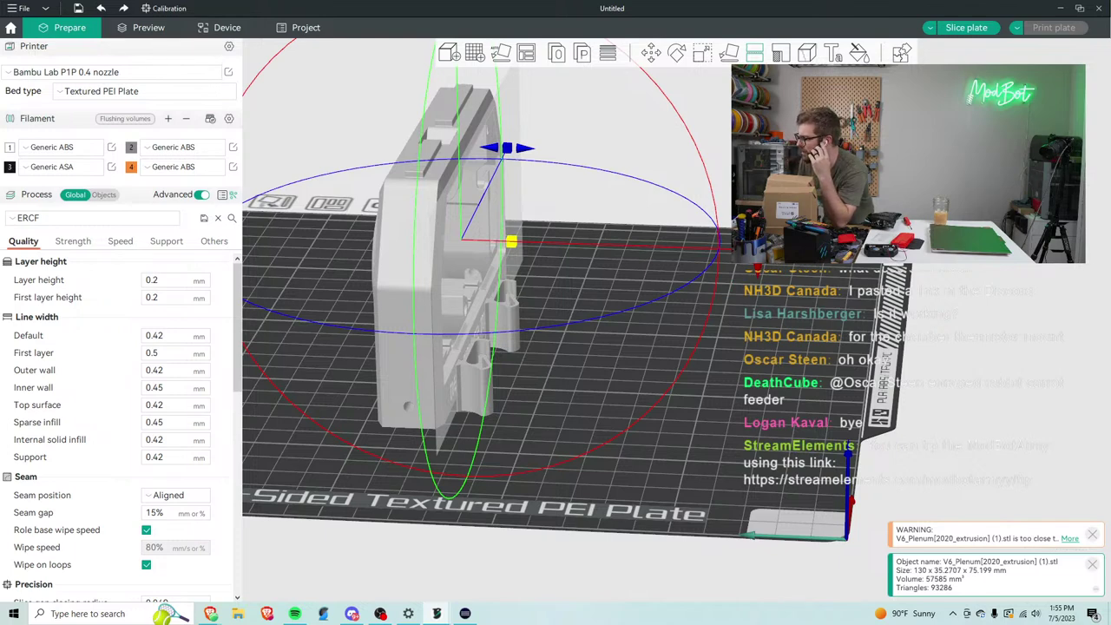
pyautogui.click(589, 305)
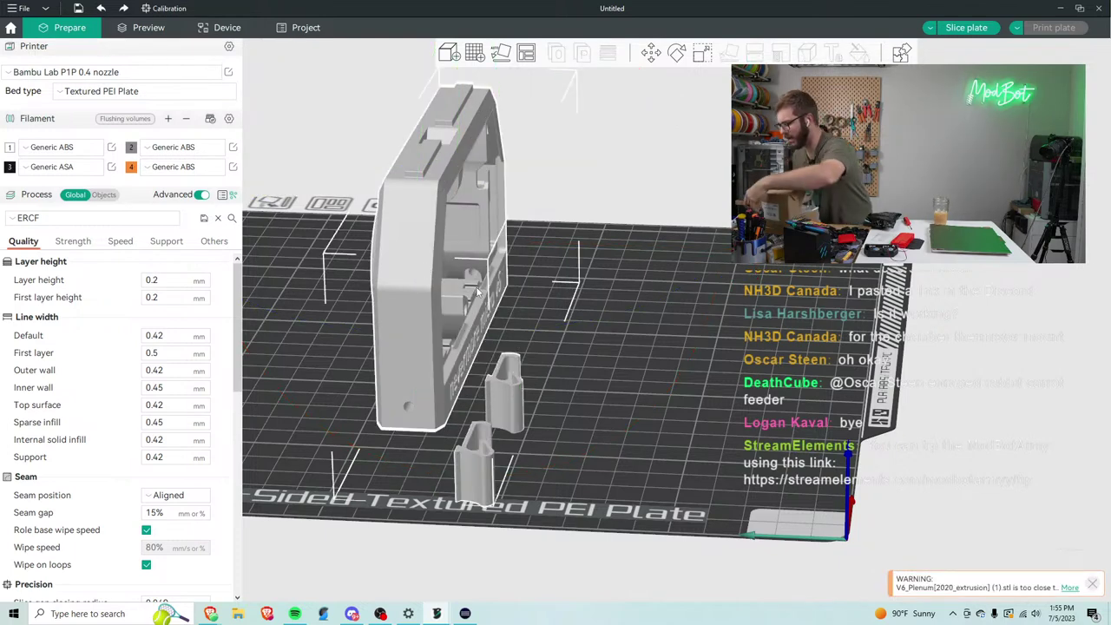
# Undo the deletion of all objects, then delete only the plenum body, keeping the two extrusion clips.
pyautogui.hotkey('ctrl', 'Delete')
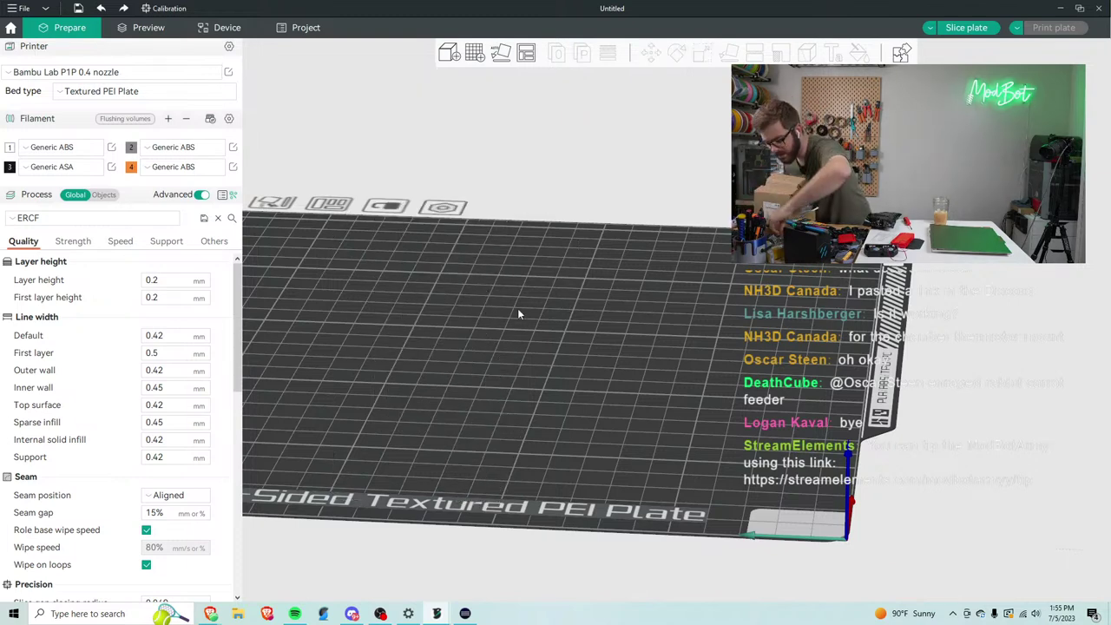
pyautogui.hotkey('ctrl', 'z')
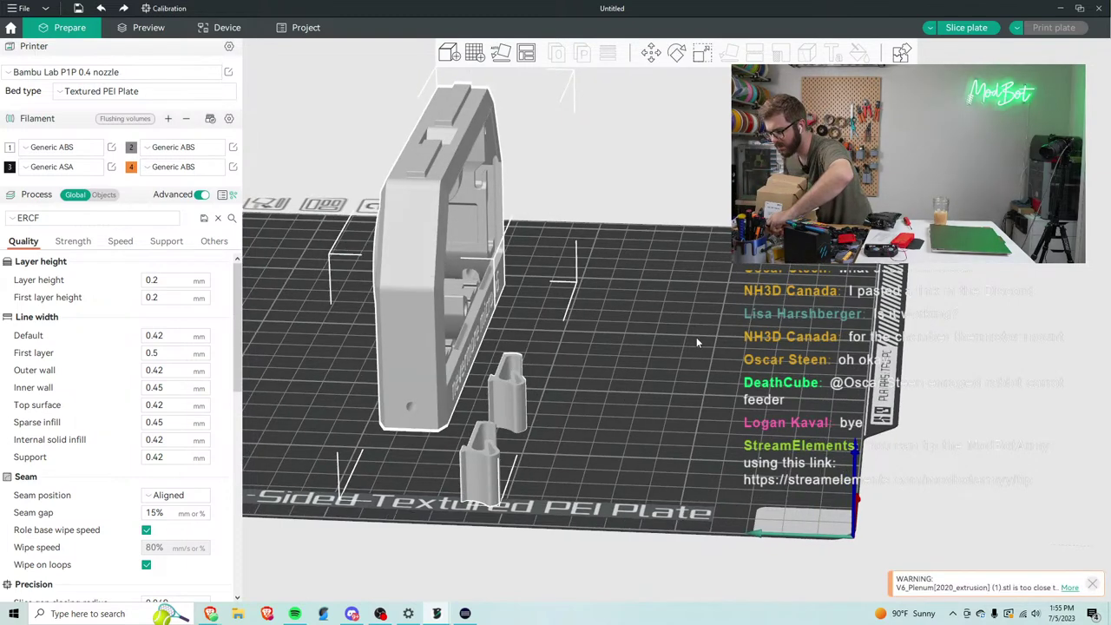
pyautogui.click(395, 279)
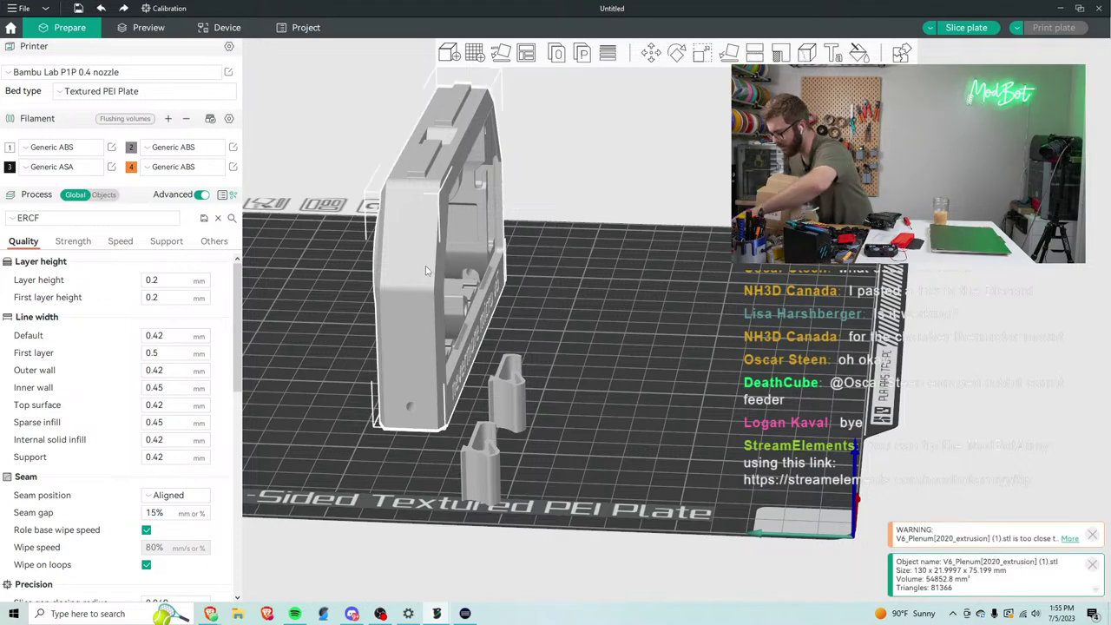
pyautogui.press('Delete')
pyautogui.press('1')
pyautogui.scroll(5, 553, 354)
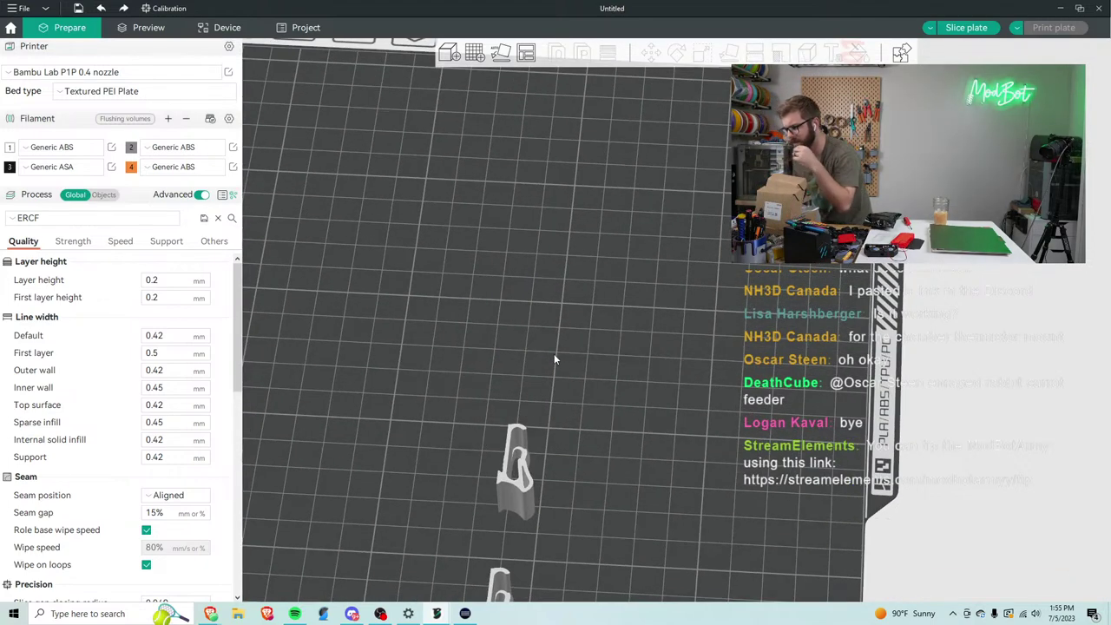
# Select the two extrusion clips and try to slice the plate holding them.
pyautogui.hotkey('ctrl', 'z')
pyautogui.hotkey('ctrl', 'z')
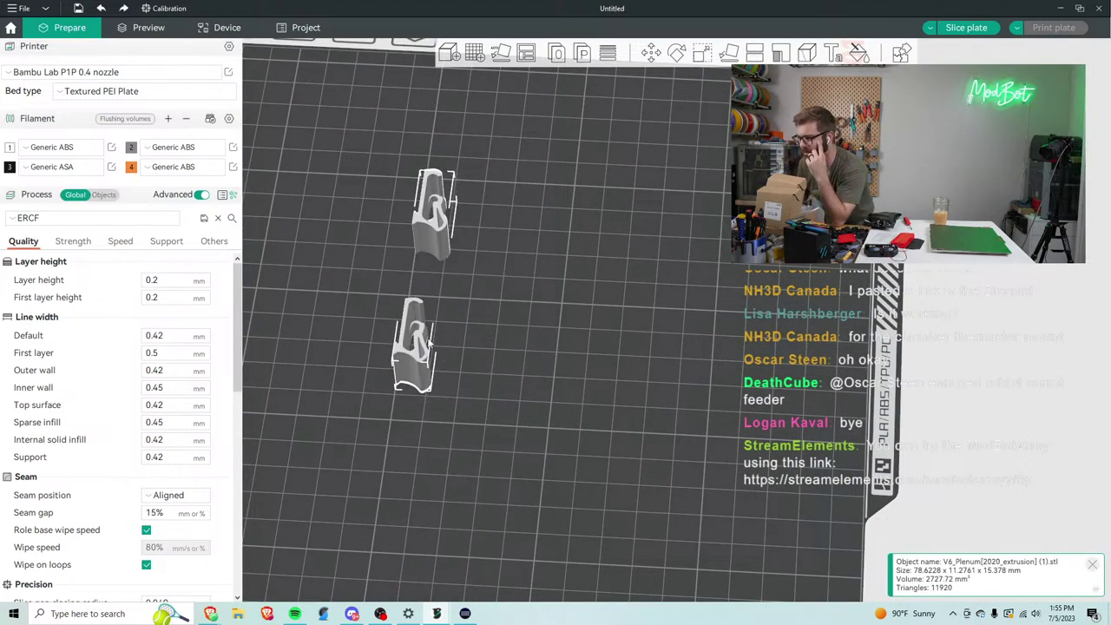
pyautogui.click(966, 28)
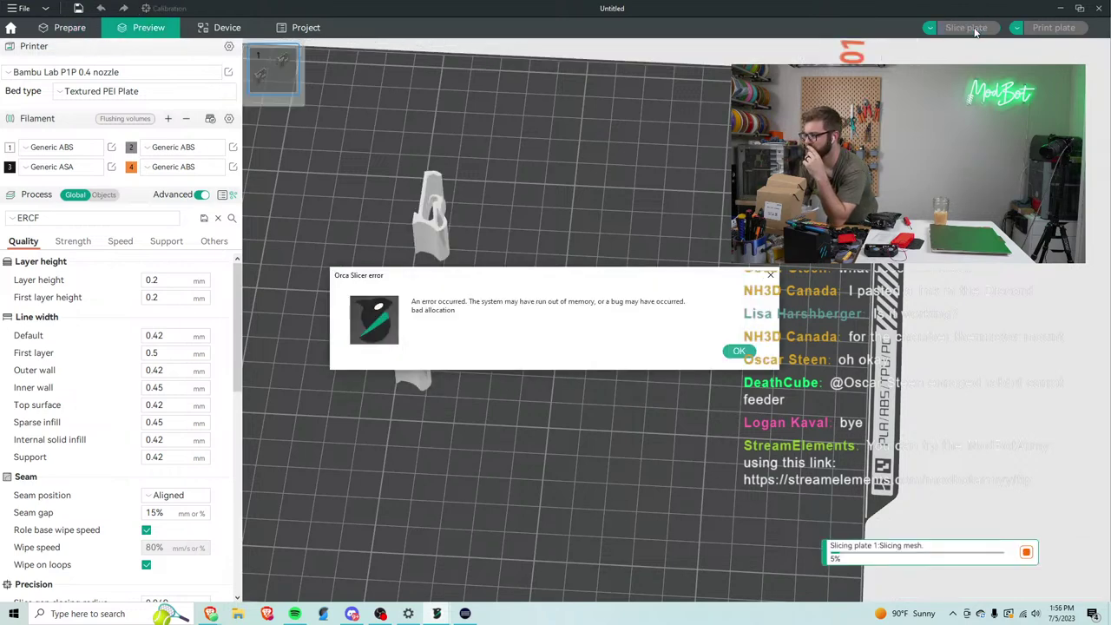
pyautogui.click(737, 352)
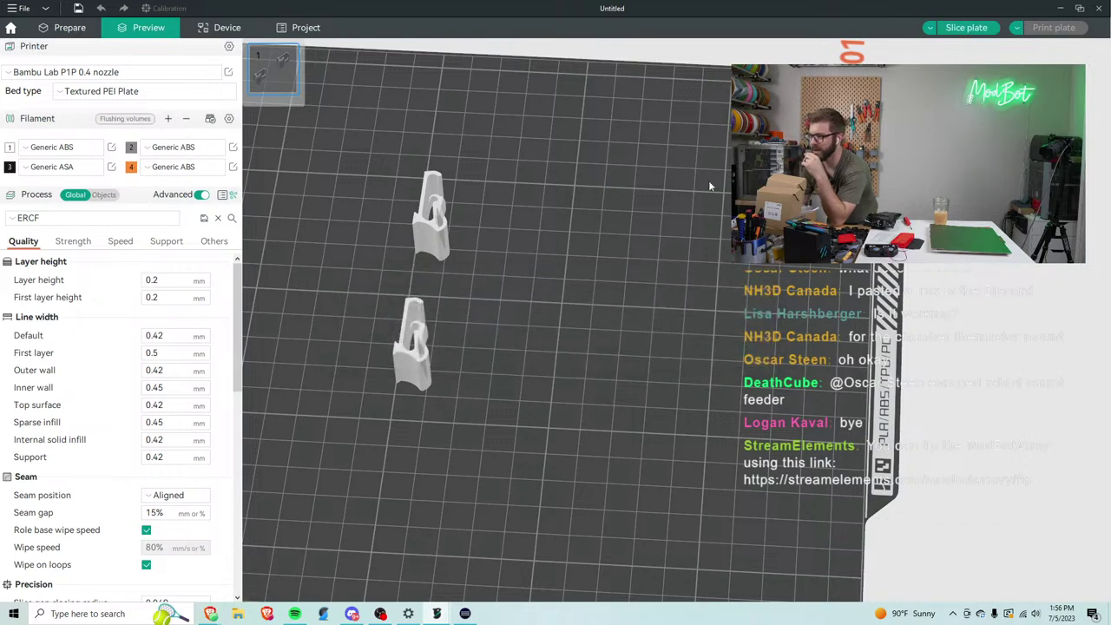
# Close Orca Slicer without saving the project and open the Downloads folder in a separate File Explorer window.
pyautogui.click(1096, 10)
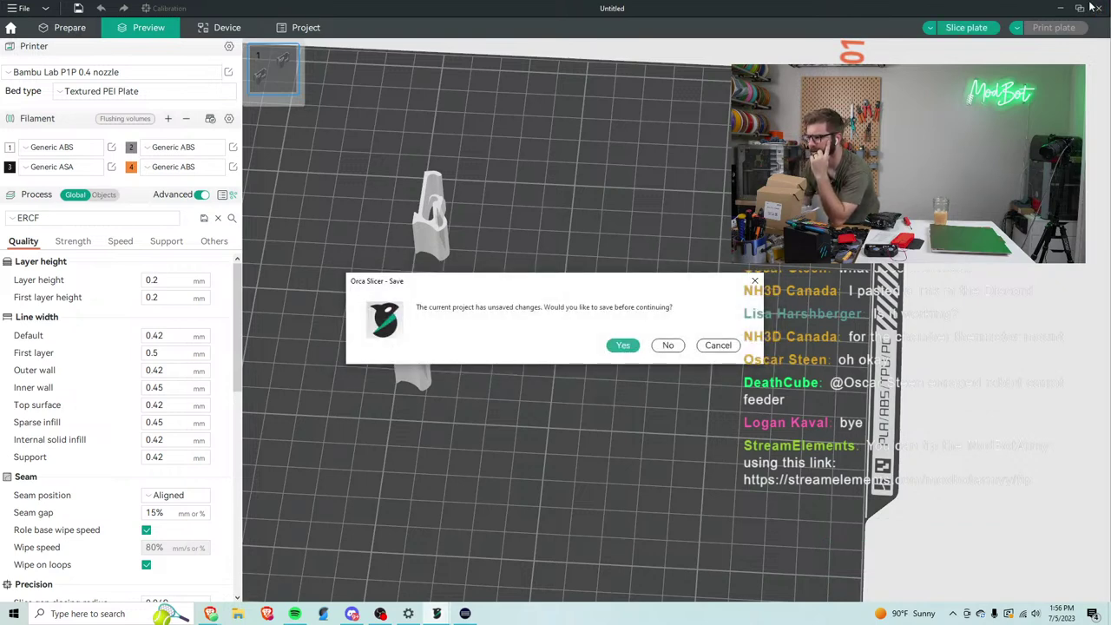
pyautogui.click(667, 346)
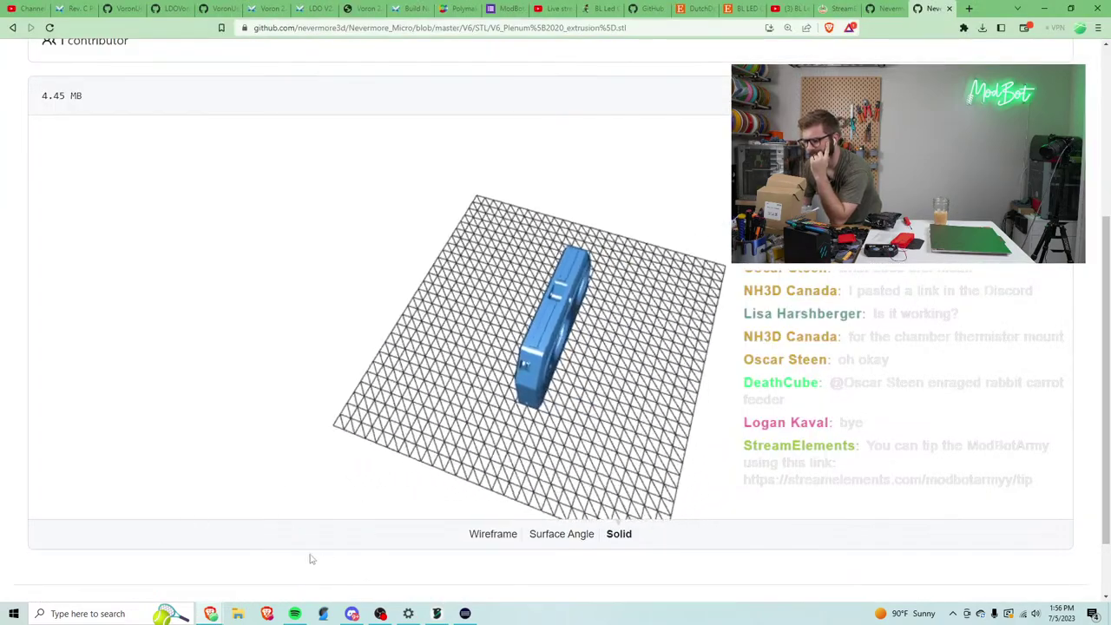
pyautogui.click(235, 614)
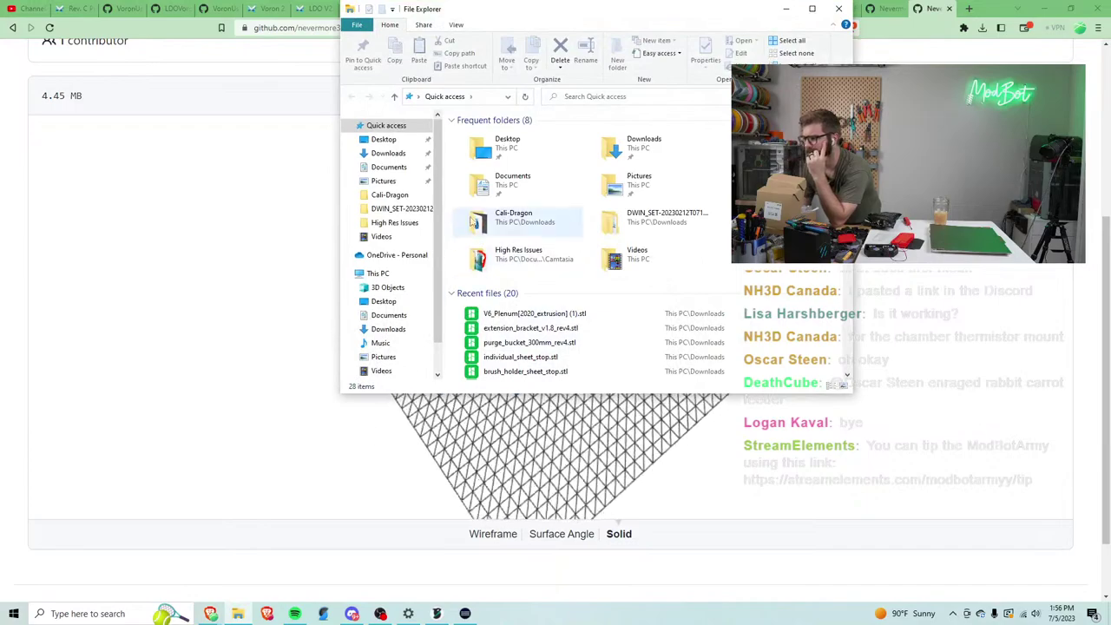
pyautogui.click(371, 153)
pyautogui.moveTo(386, 9); pyautogui.dragTo(1110, 82)
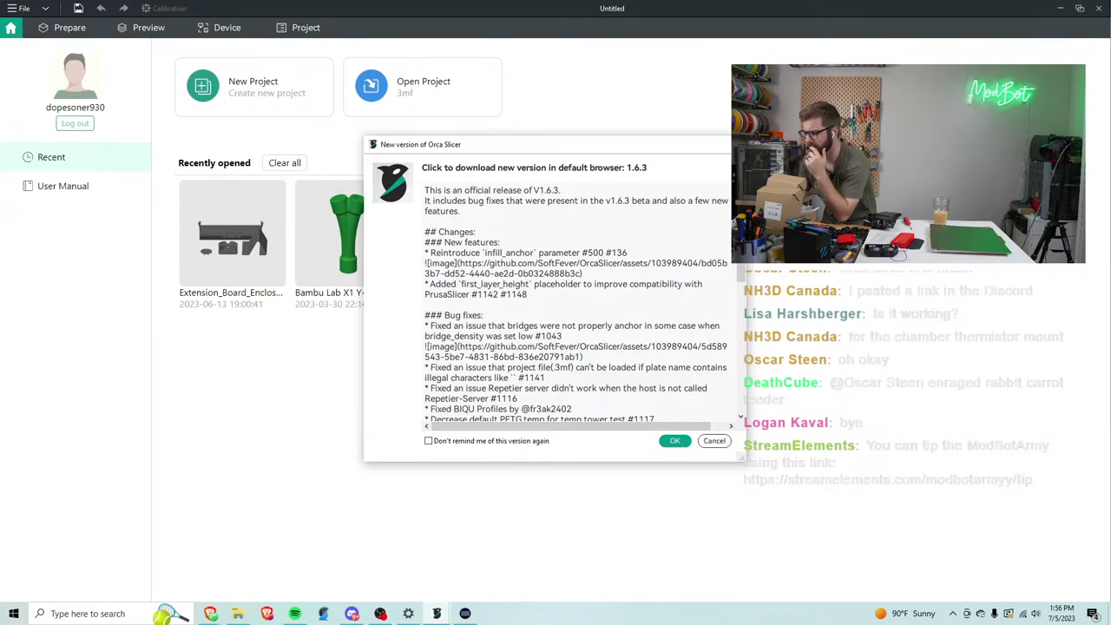
# Decline the 1.6.3 update in the restarted Orca Slicer and open the empty plate for preparation.
pyautogui.click(714, 441)
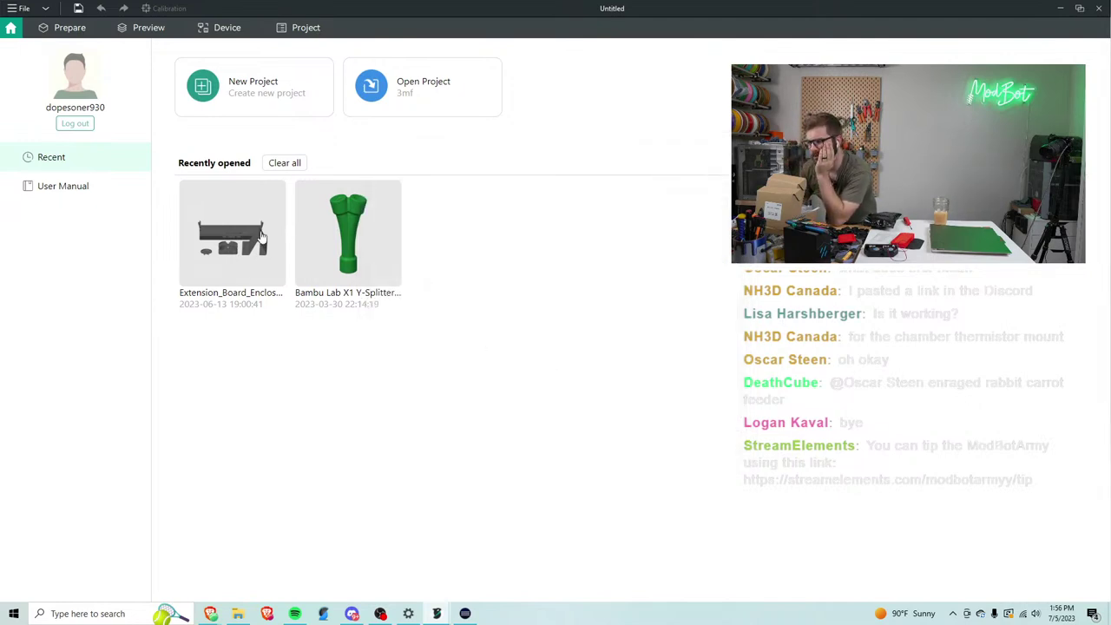
pyautogui.click(75, 35)
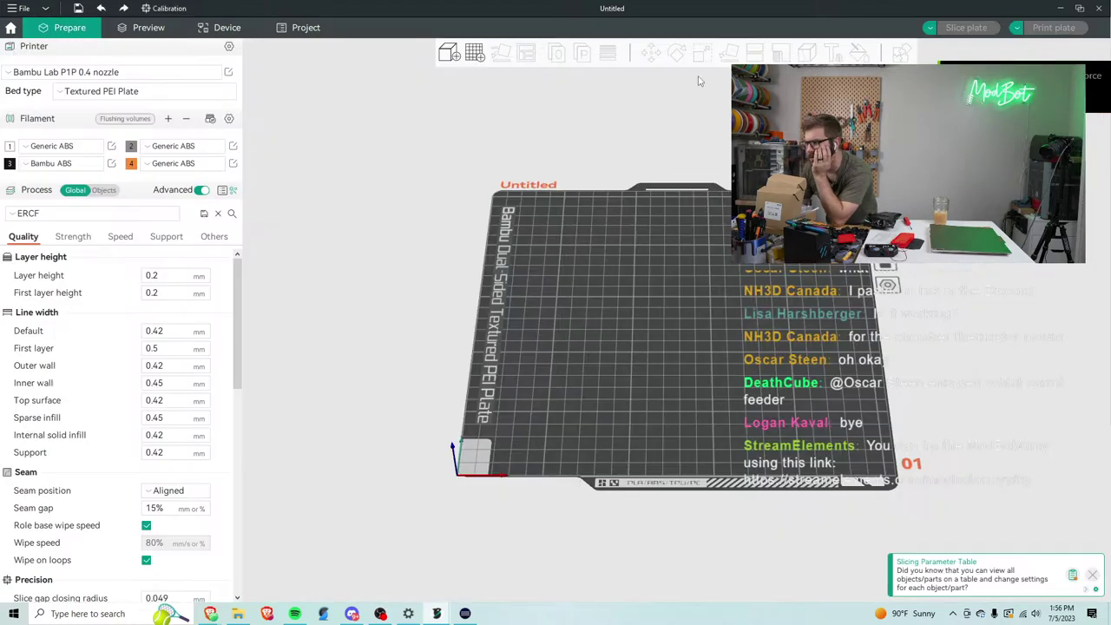
# Check the connected printer on the device page, then set the printer preset to Bambu Lab X1 Carbon 0.4 nozzle.
pyautogui.click(226, 27)
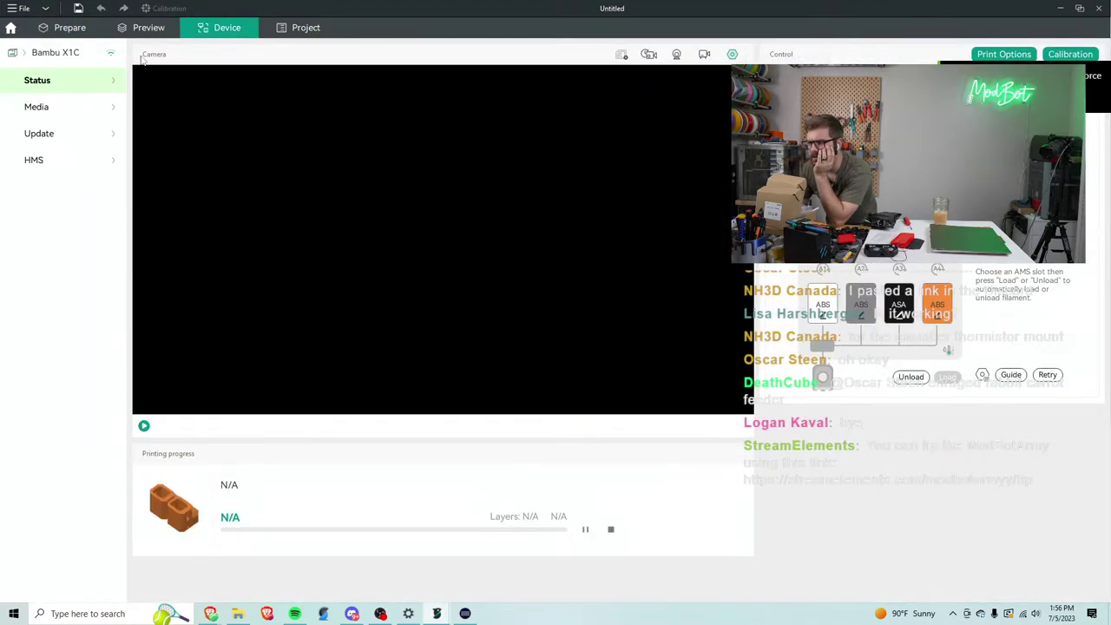
pyautogui.click(74, 27)
pyautogui.click(82, 73)
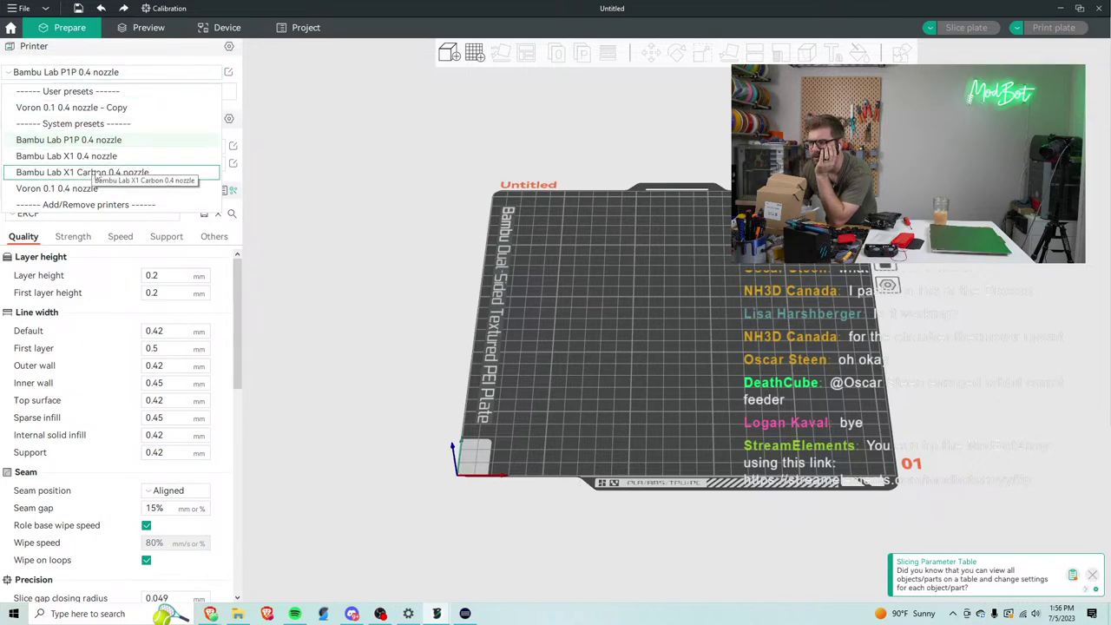
pyautogui.click(87, 172)
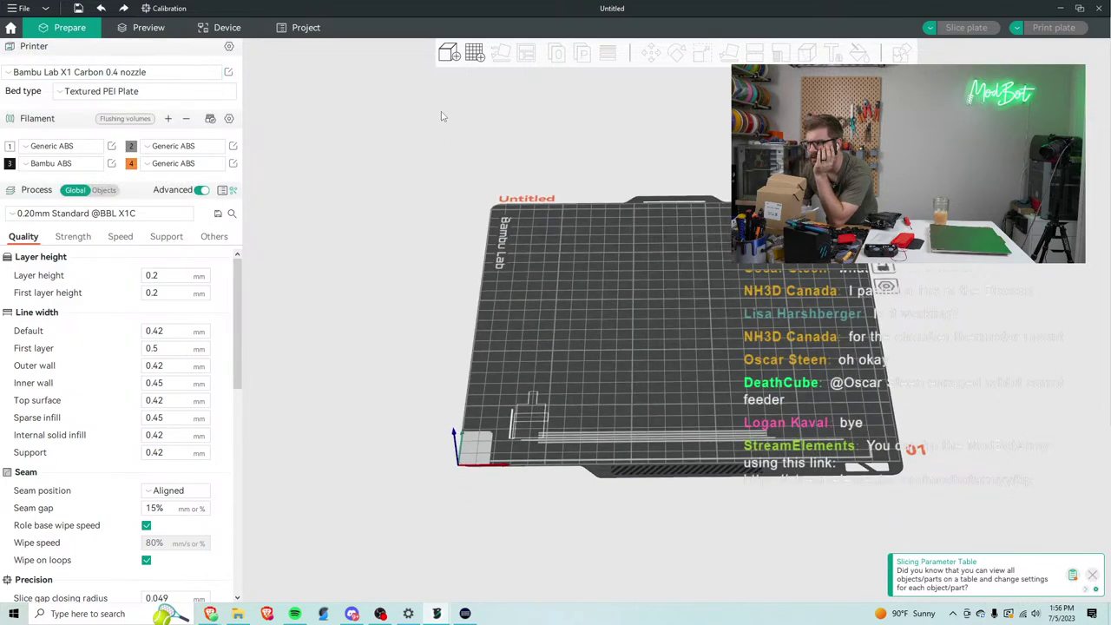
# Import V6_Plenum[2020_extrusion] (1).stl from Downloads and split it into separate objects.
pyautogui.click(449, 53)
pyautogui.doubleClick(161, 101)
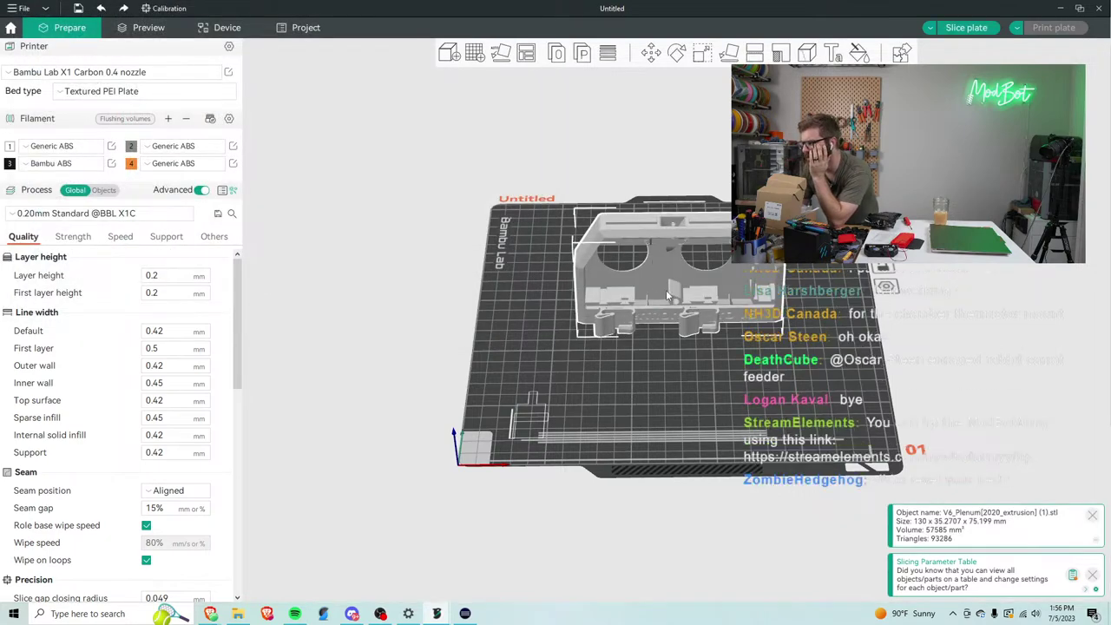
pyautogui.scroll(3, 671, 273)
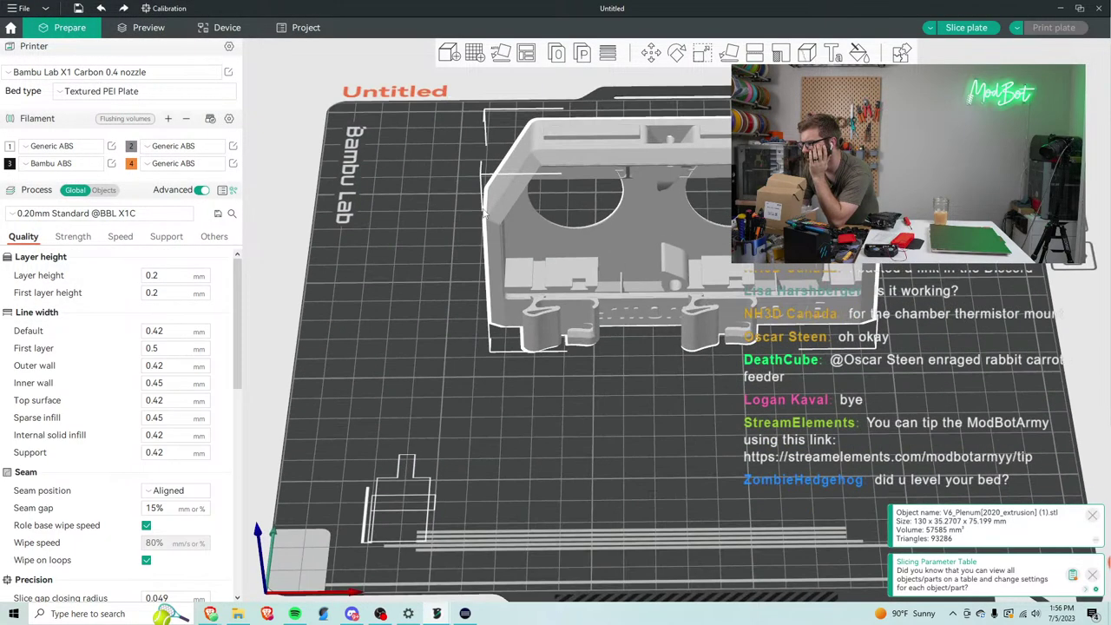
pyautogui.scroll(-1, 473, 382)
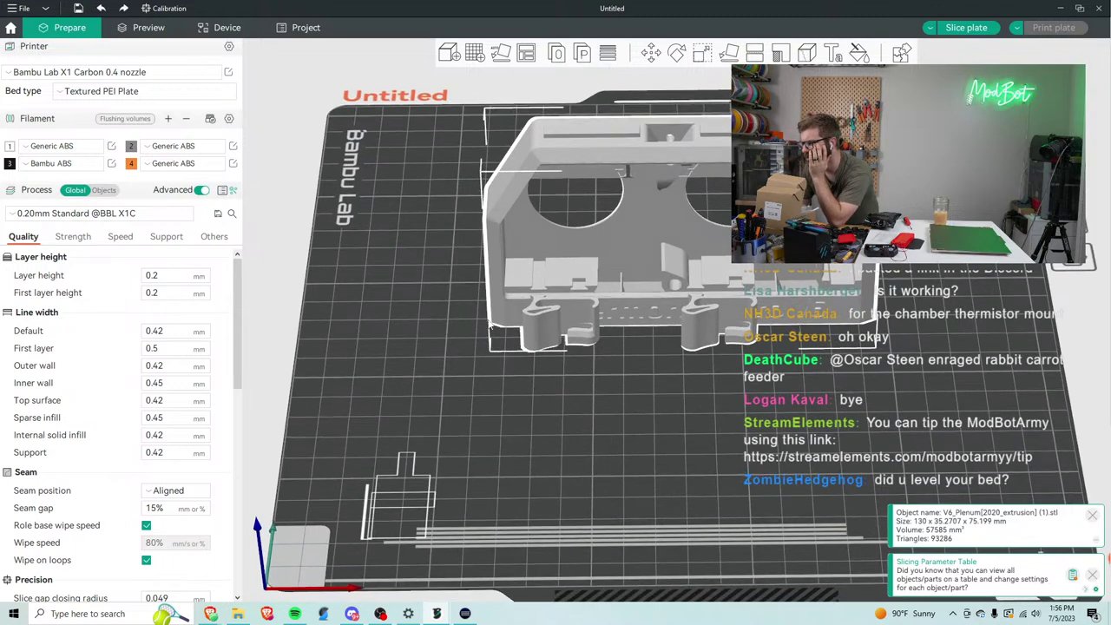
pyautogui.click(437, 317)
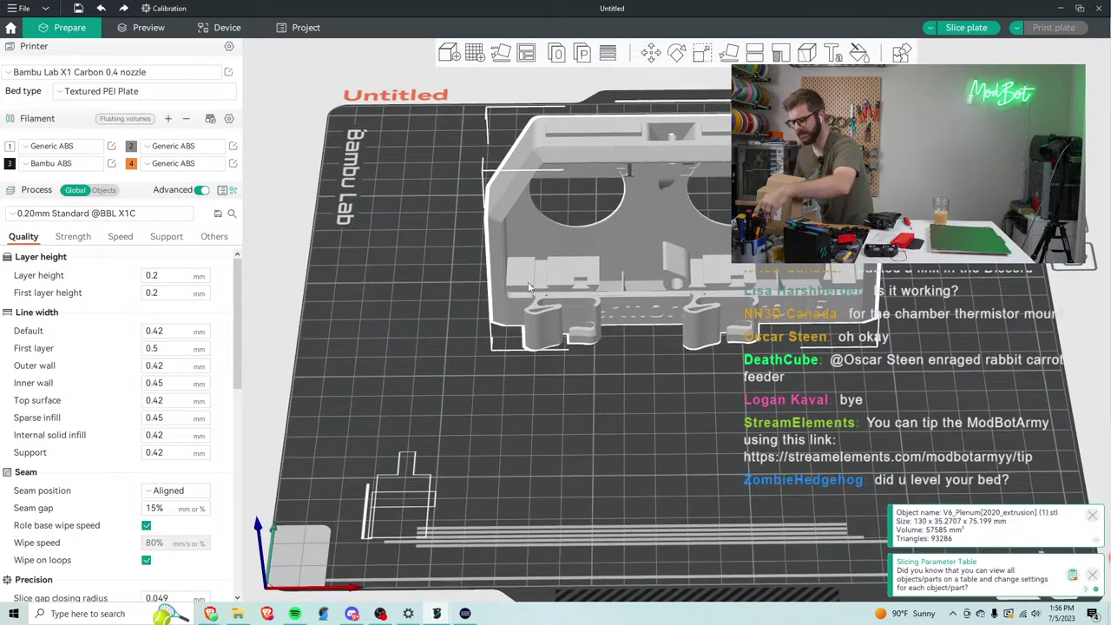
pyautogui.click(540, 273)
pyautogui.rightClick(541, 273)
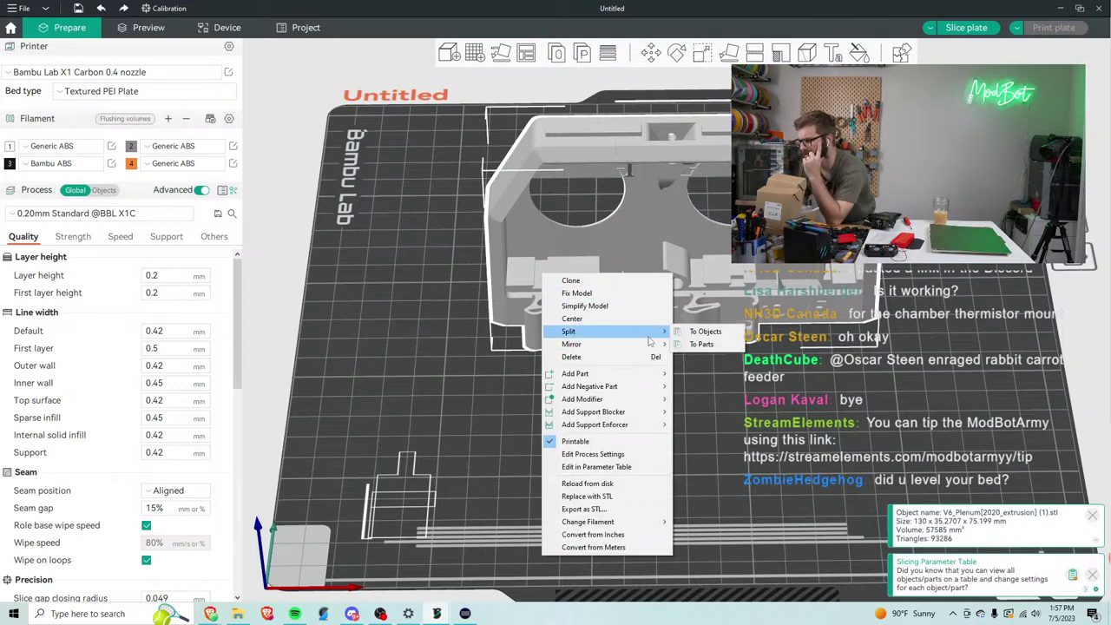
pyautogui.click(679, 331)
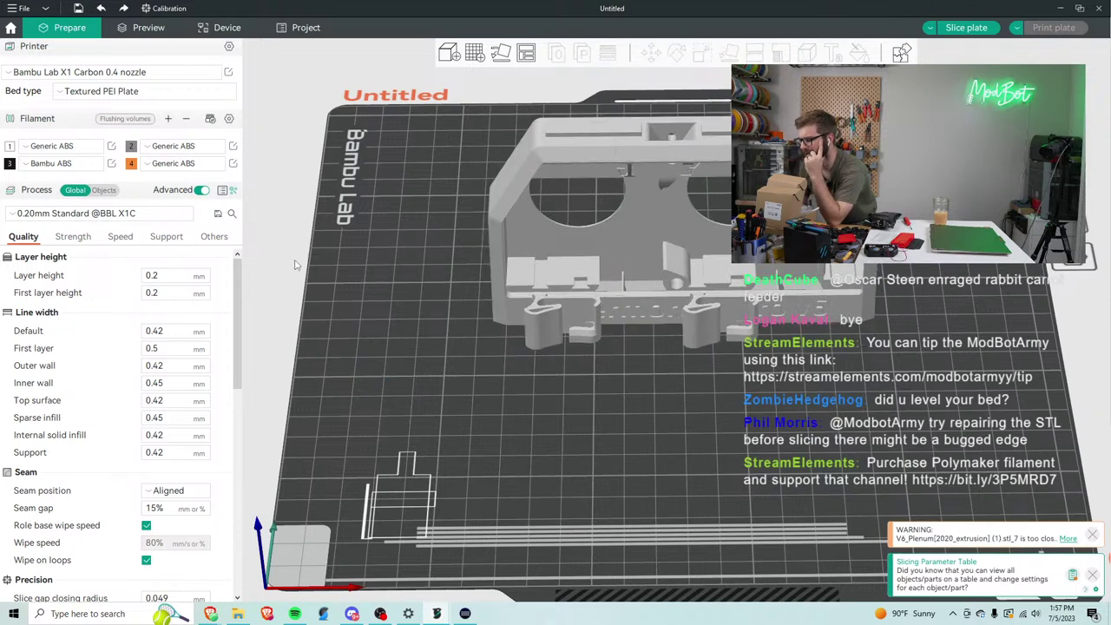
# Delete the plenum body and the left extrusion clip, and move the remaining clip slightly across the plate.
pyautogui.click(512, 246)
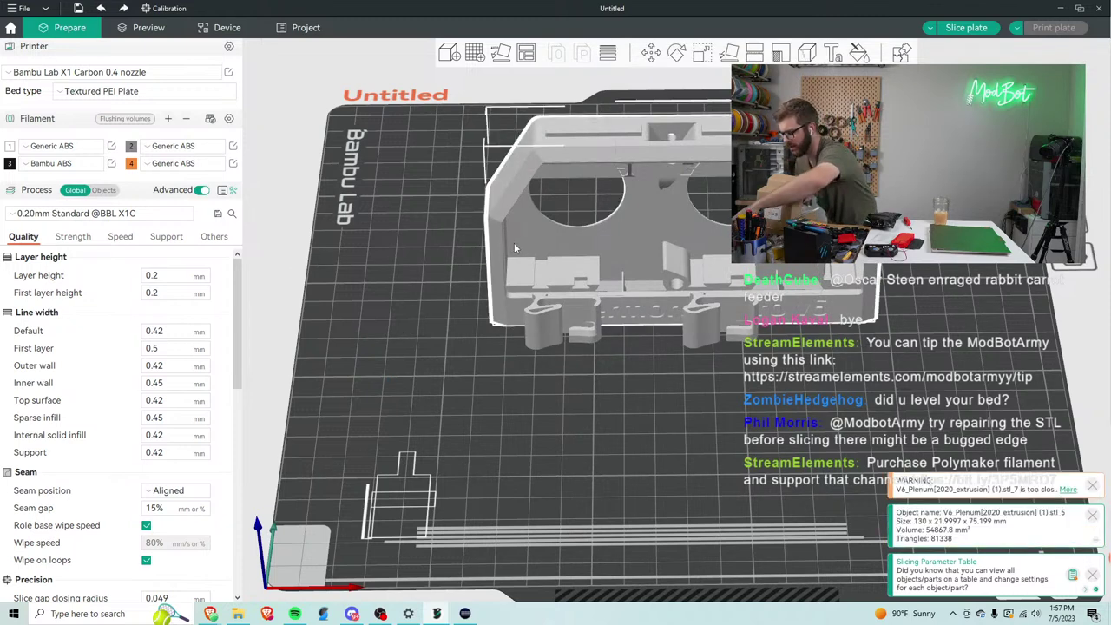
pyautogui.press('Delete')
pyautogui.click(560, 321)
pyautogui.press('Delete')
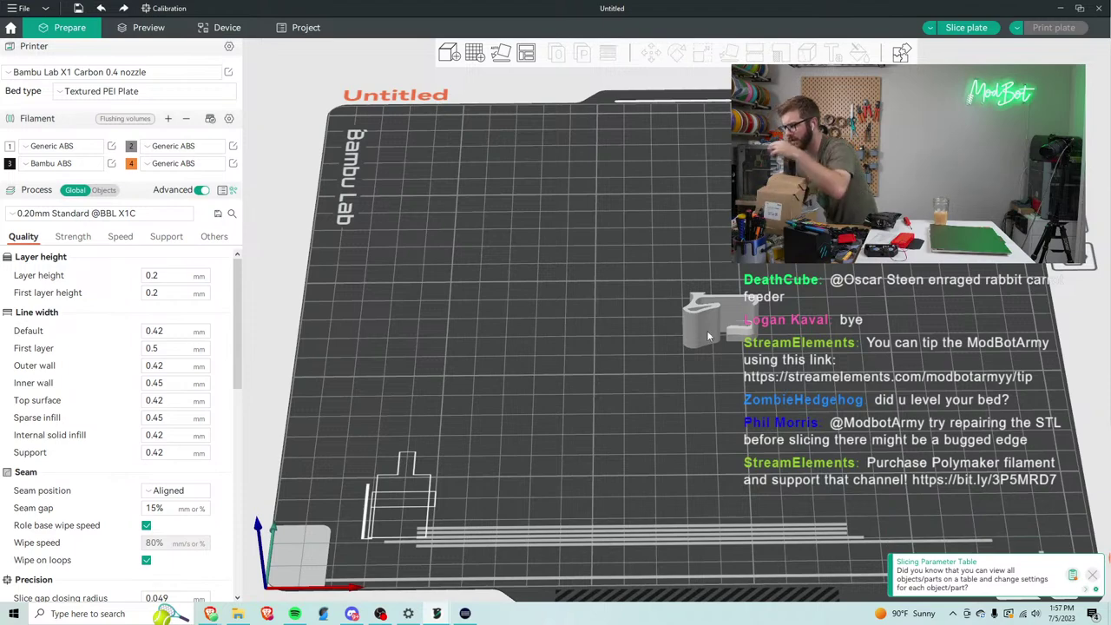
pyautogui.moveTo(716, 321); pyautogui.dragTo(694, 304)
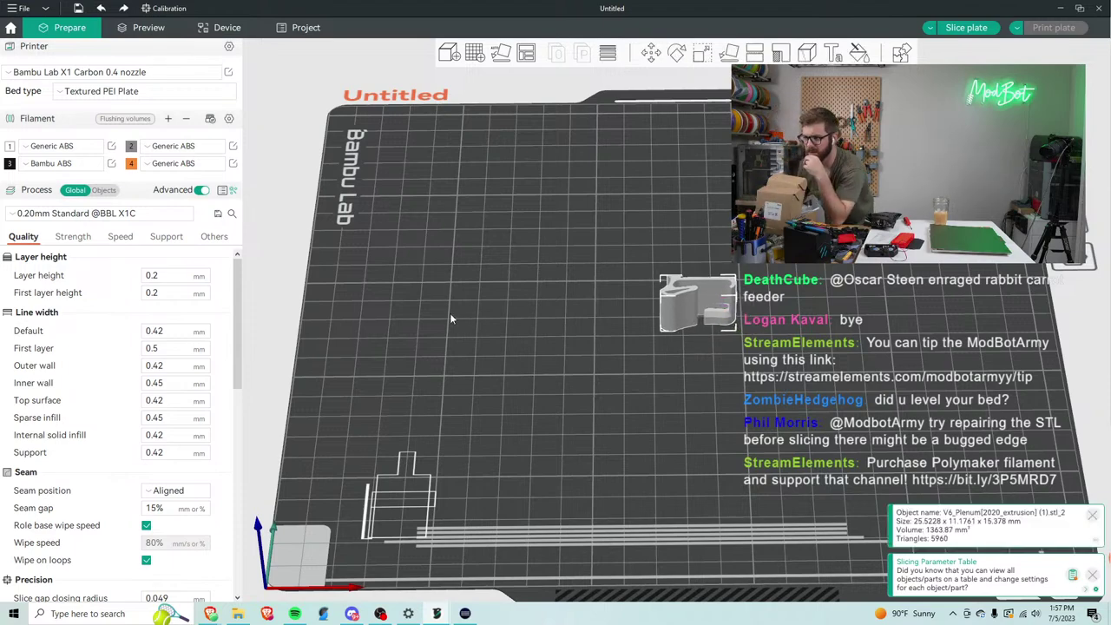
# Assign filament 3 to all five remaining objects in the object/part settings table.
pyautogui.click(229, 193)
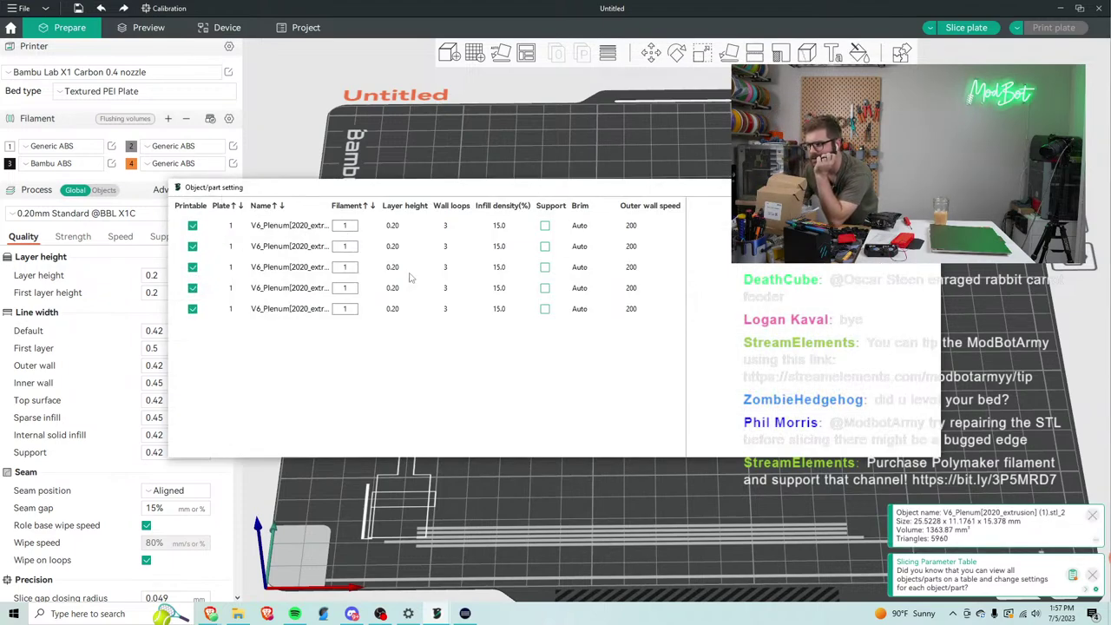
pyautogui.click(345, 227)
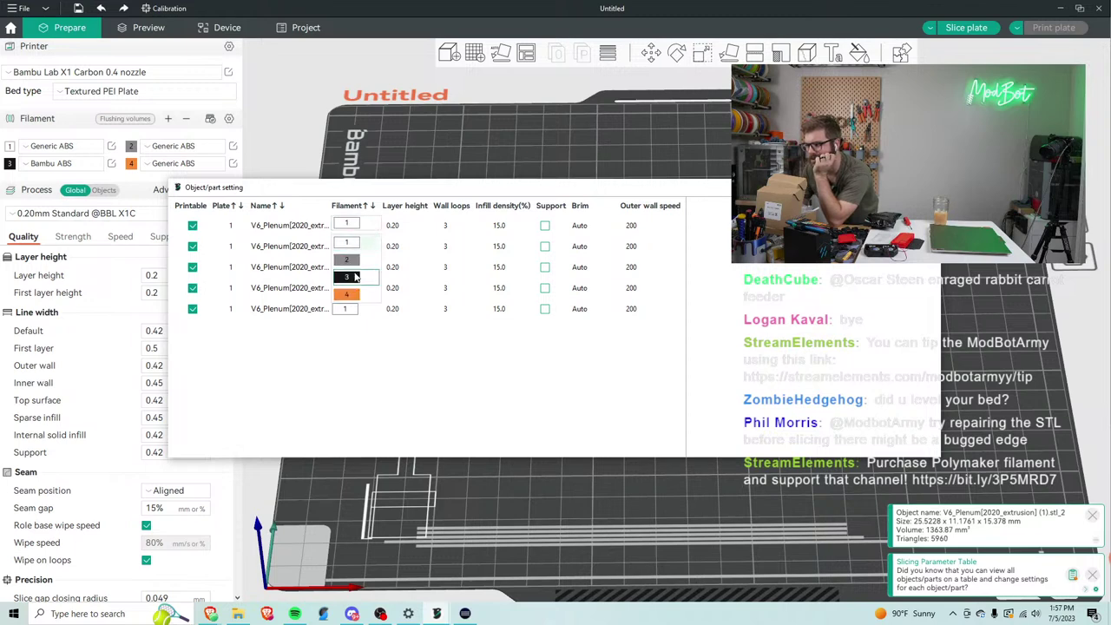
pyautogui.click(356, 277)
pyautogui.click(347, 247)
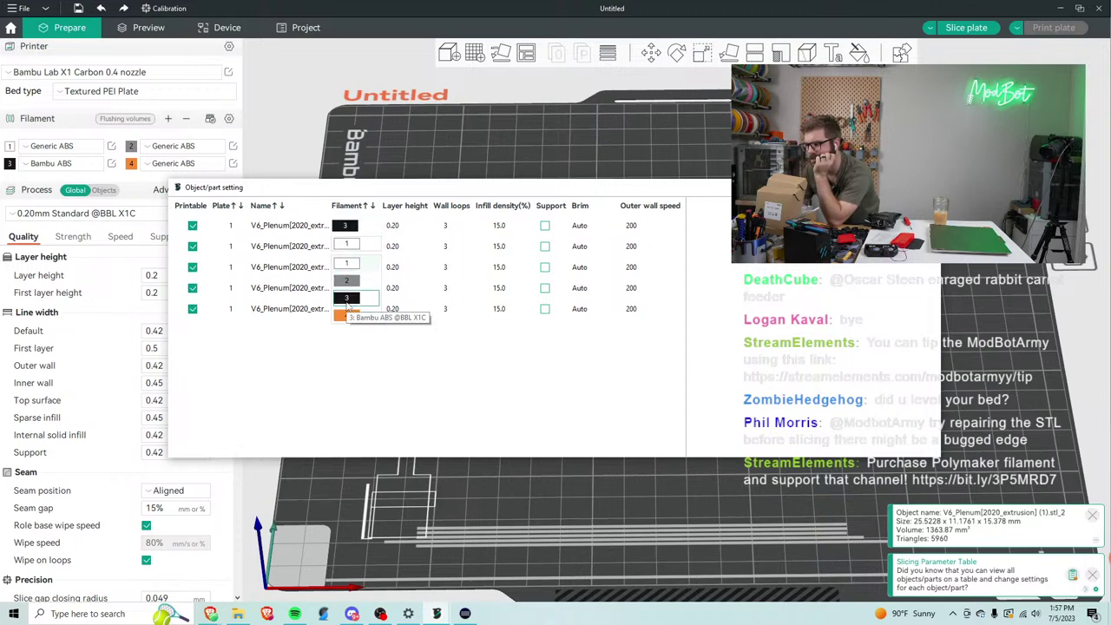
pyautogui.click(347, 298)
pyautogui.click(349, 267)
pyautogui.click(346, 319)
pyautogui.click(347, 287)
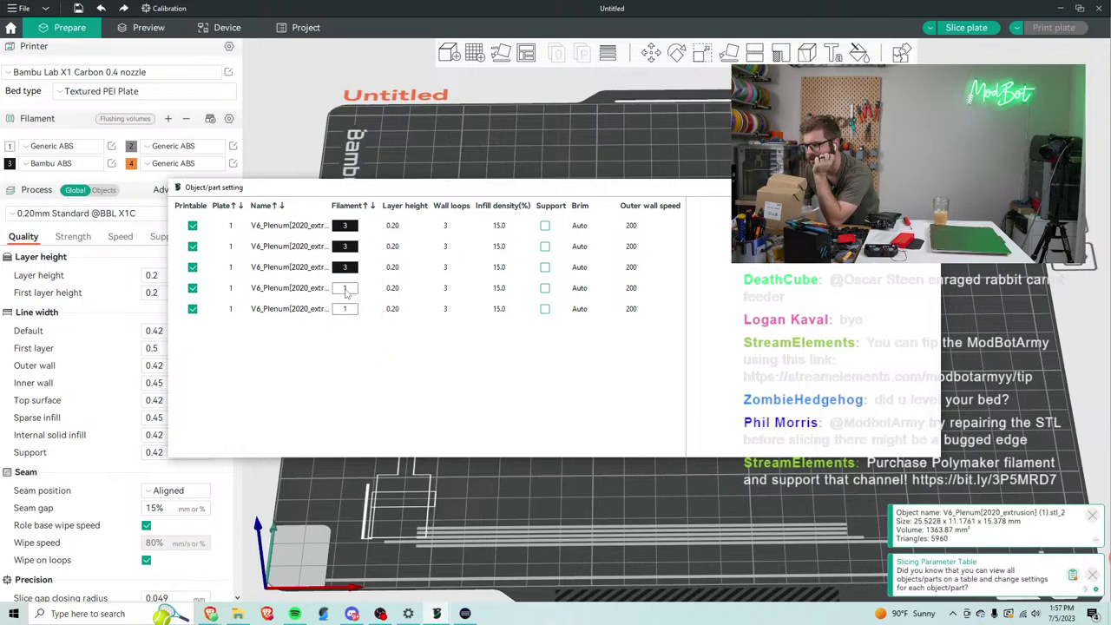
pyautogui.click(348, 340)
pyautogui.click(347, 309)
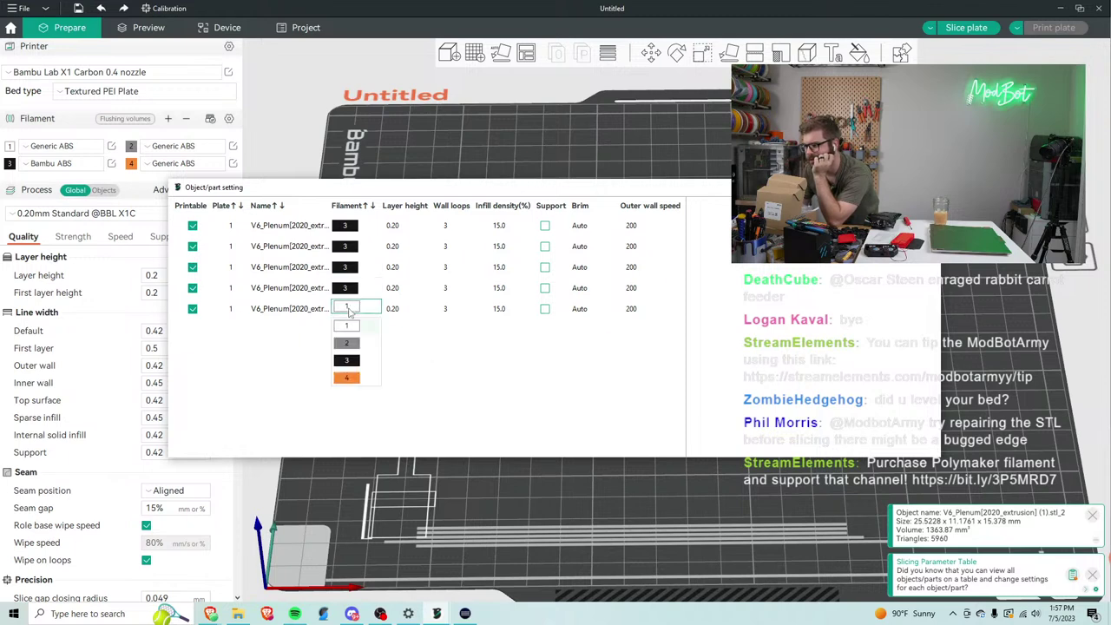
pyautogui.click(347, 361)
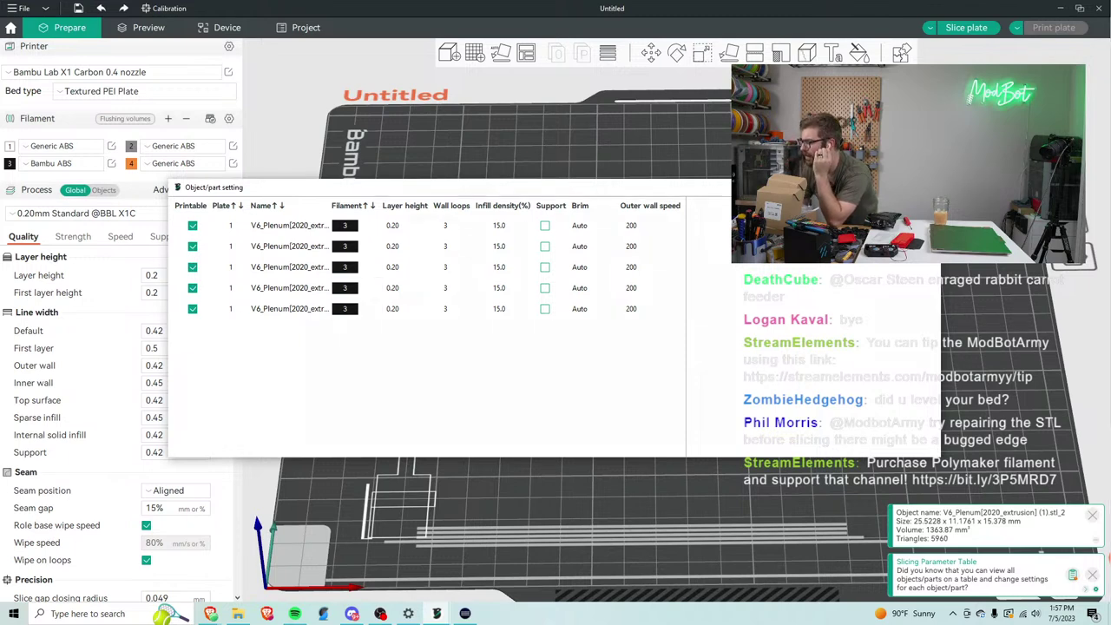
pyautogui.click(305, 168)
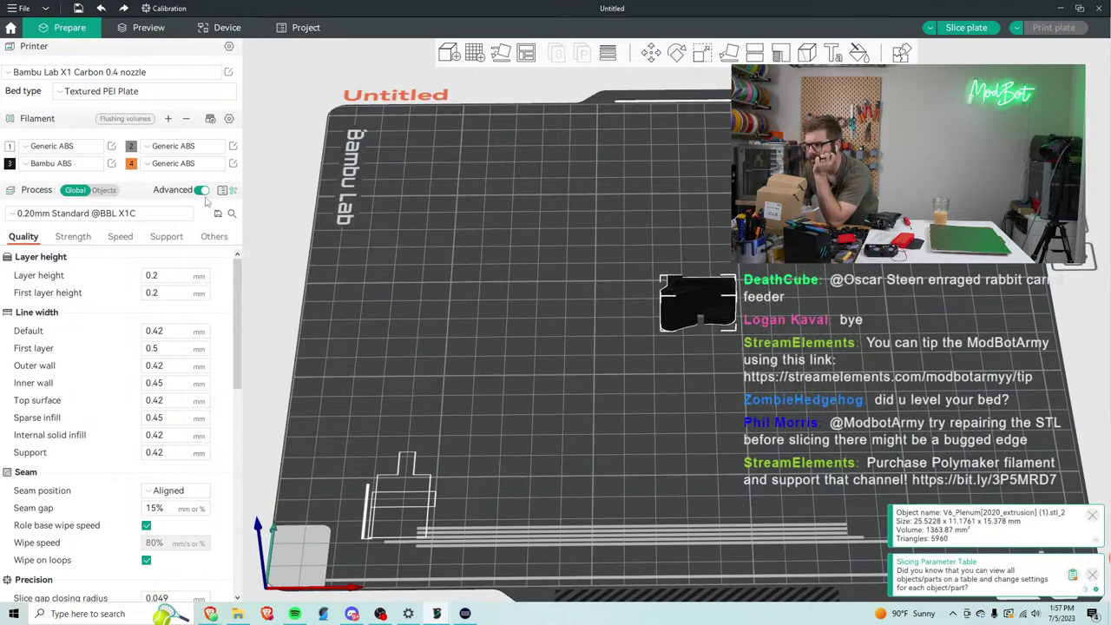
# Apply the Mercury One process preset and try to slice the plate with the single clip.
pyautogui.click(122, 215)
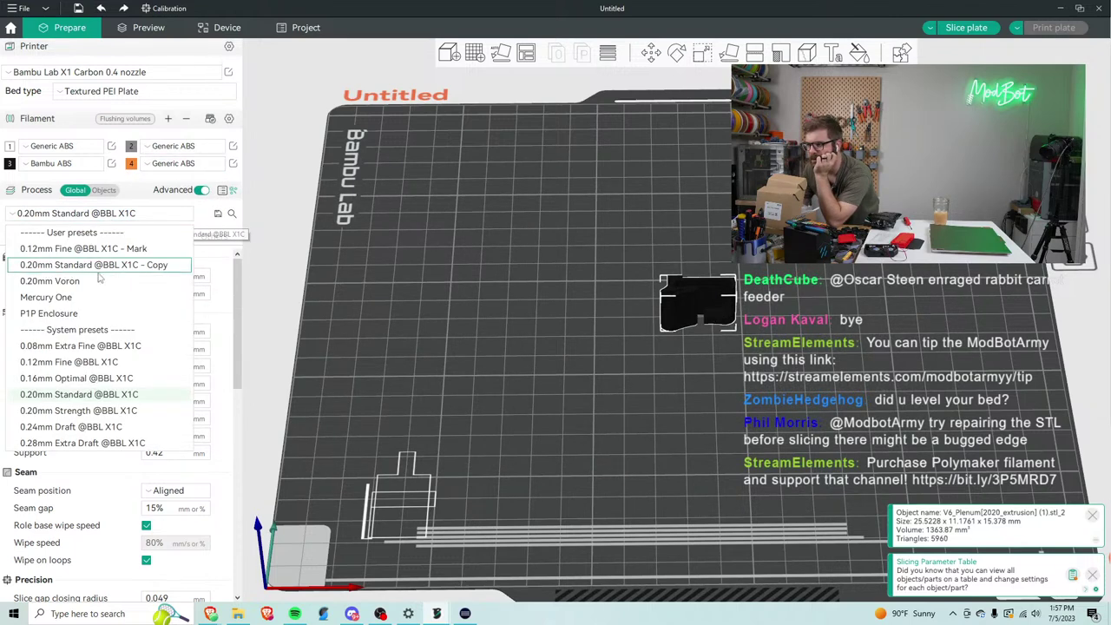
pyautogui.click(52, 297)
pyautogui.scroll(2, 426, 276)
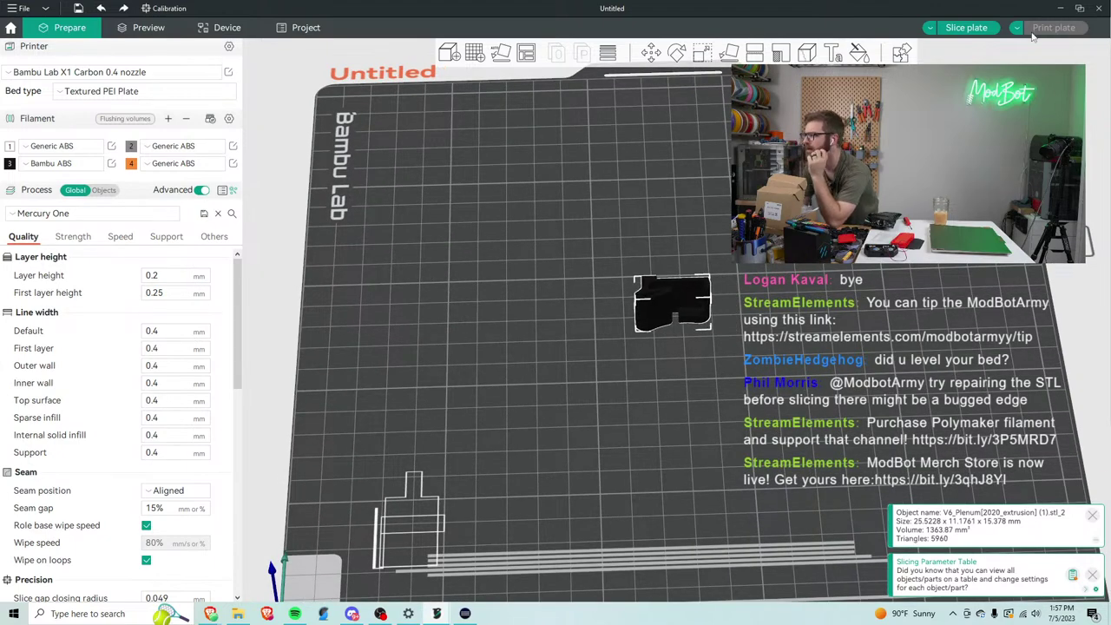
pyautogui.click(966, 28)
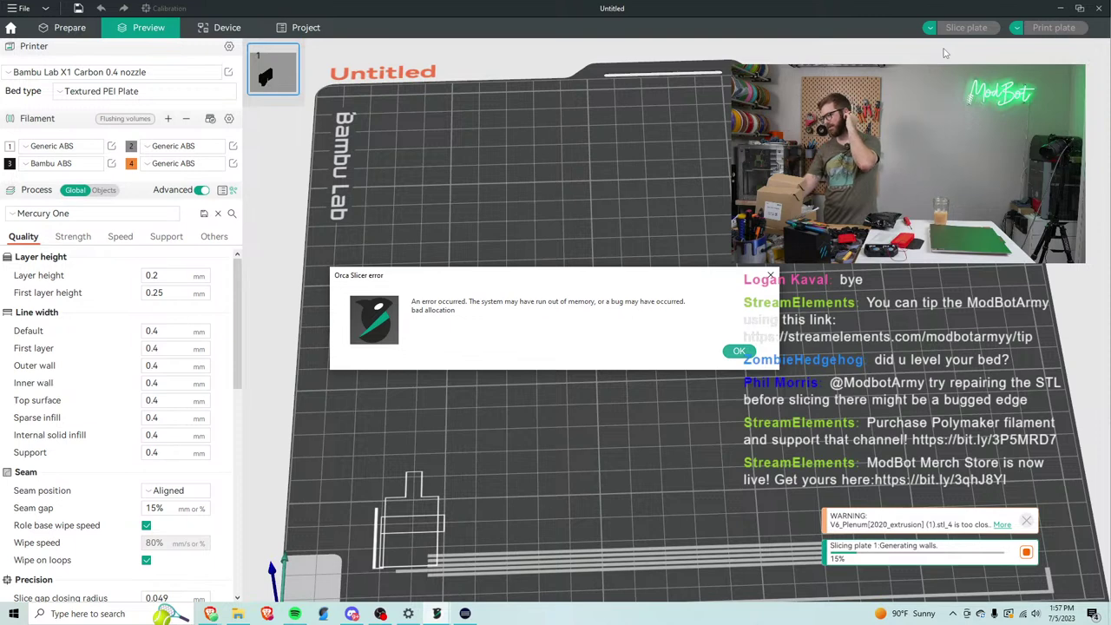
pyautogui.click(770, 275)
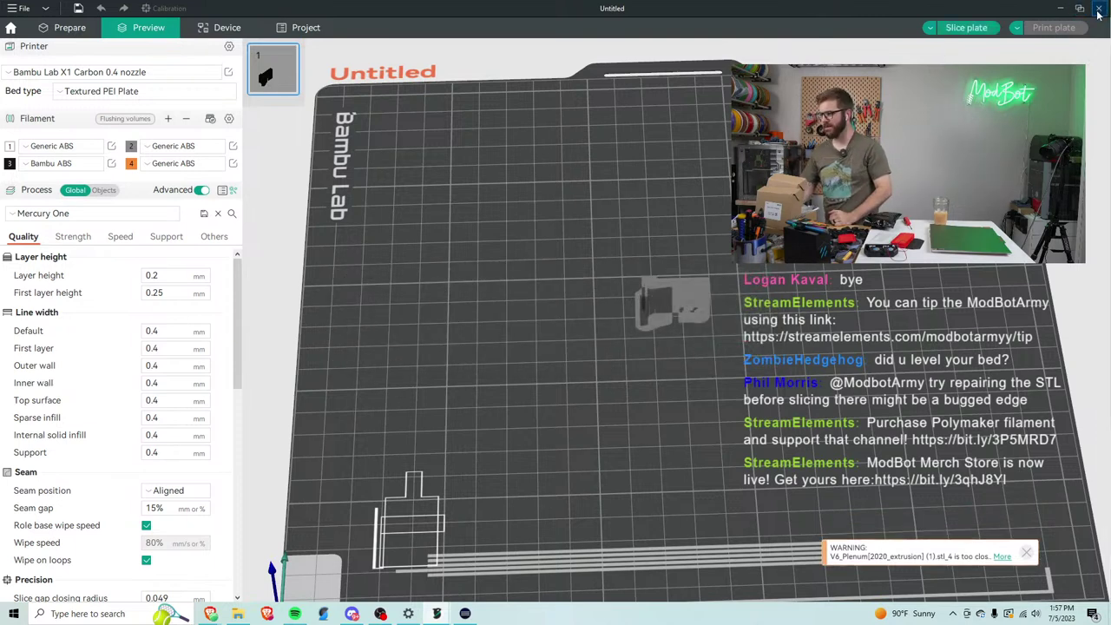
pyautogui.click(1061, 8)
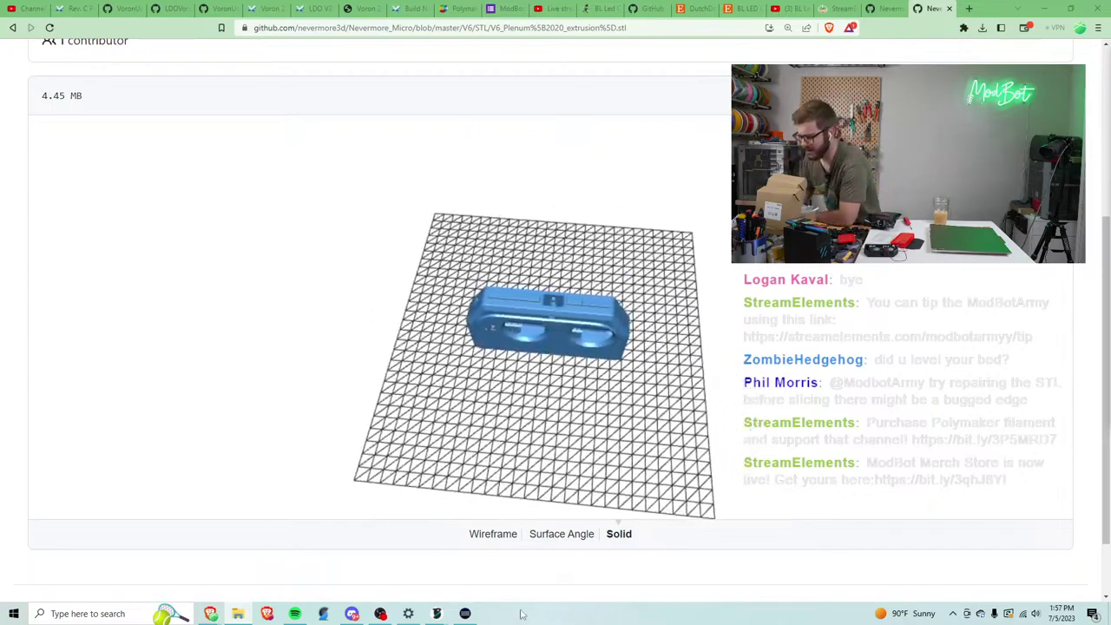
pyautogui.moveTo(437, 614)
pyautogui.click(491, 575)
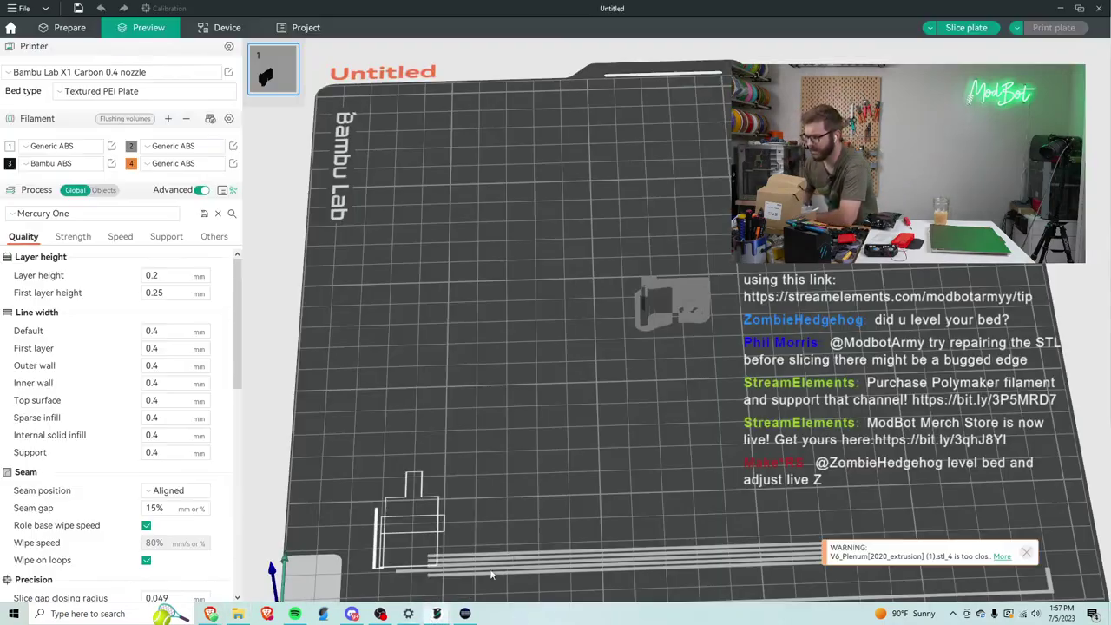
# Repair the extrusion clip with Fix Model and try to slice the plate again.
pyautogui.click(69, 27)
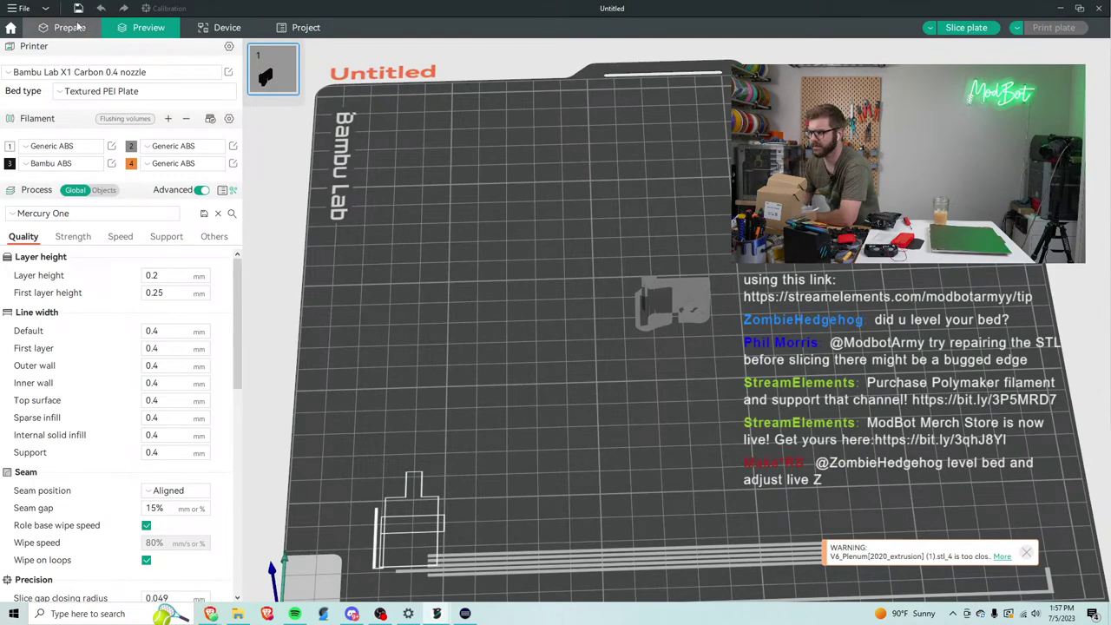
pyautogui.rightClick(669, 301)
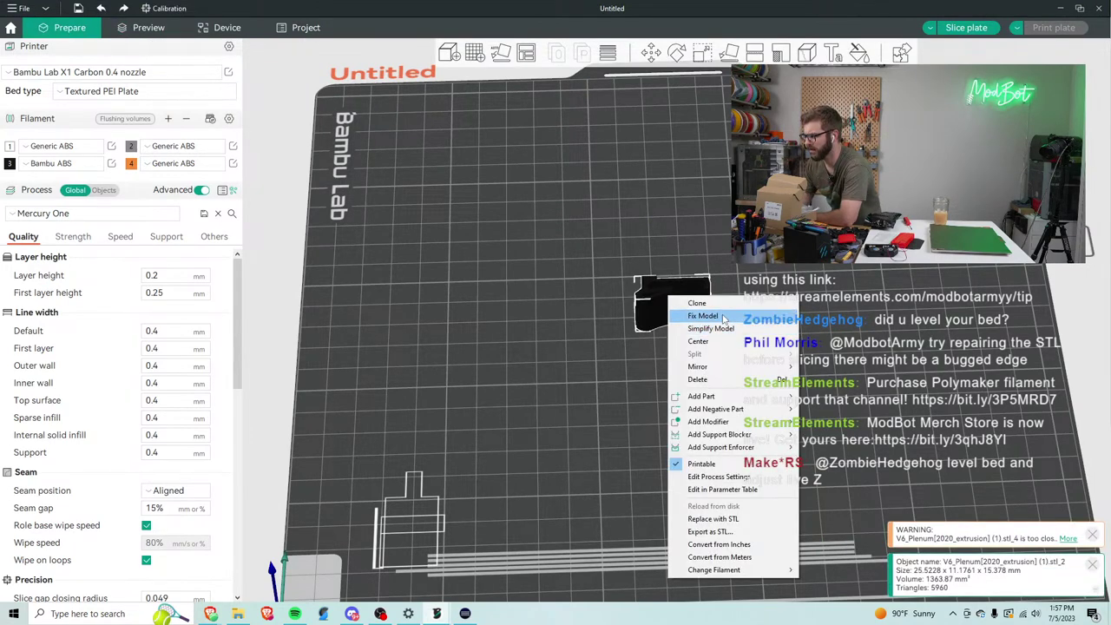
pyautogui.click(687, 316)
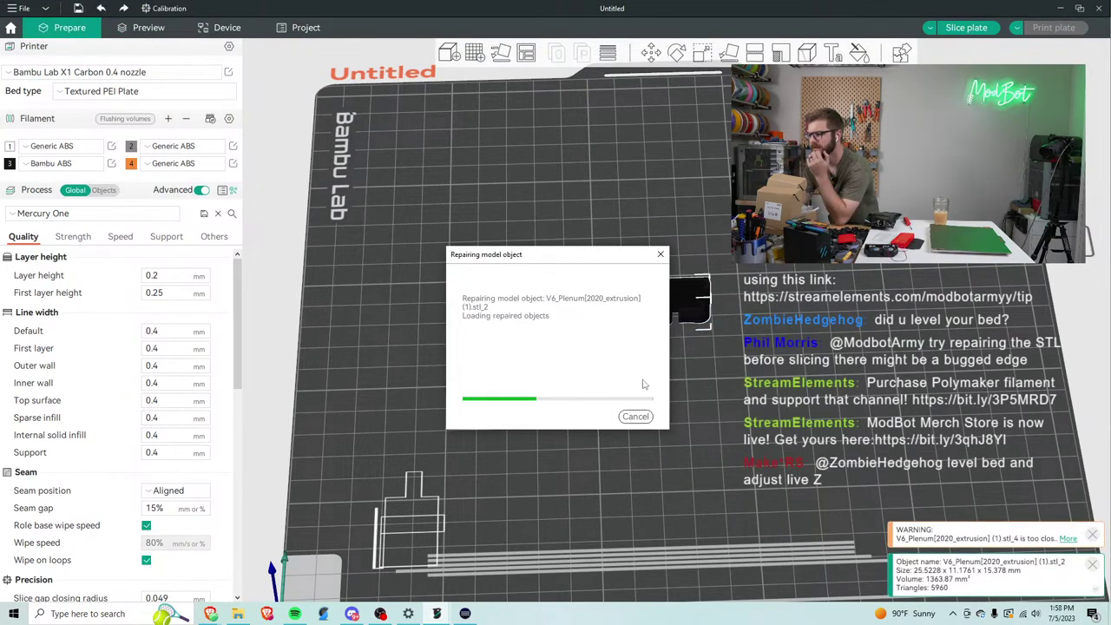
pyautogui.click(964, 27)
pyautogui.click(739, 350)
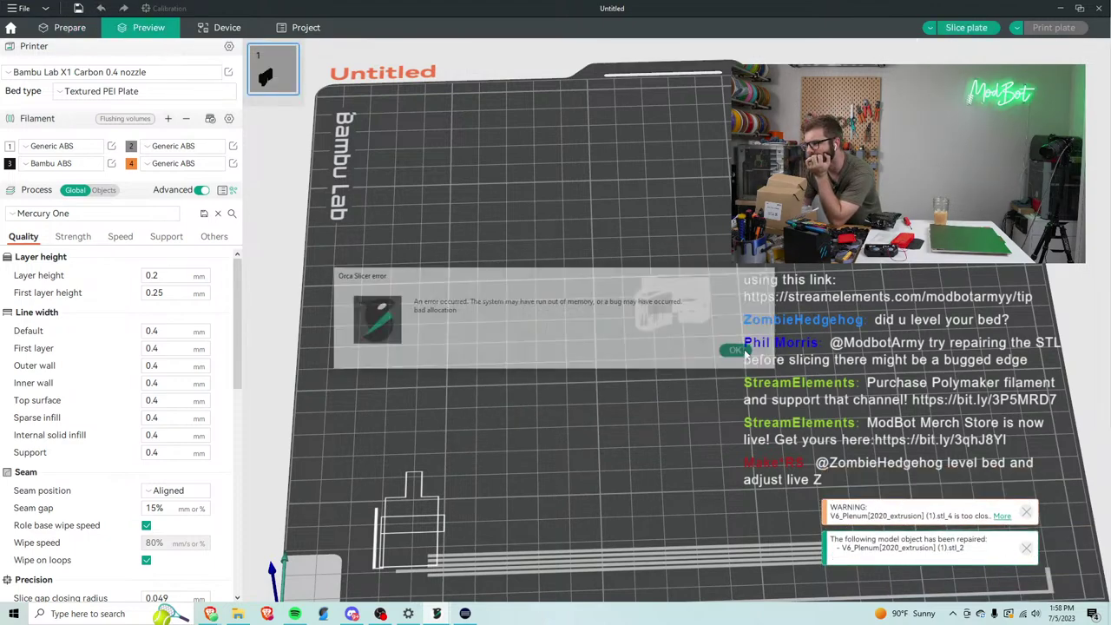
pyautogui.moveTo(709, 353); pyautogui.dragTo(764, 277)
pyautogui.scroll(-5, 746, 302)
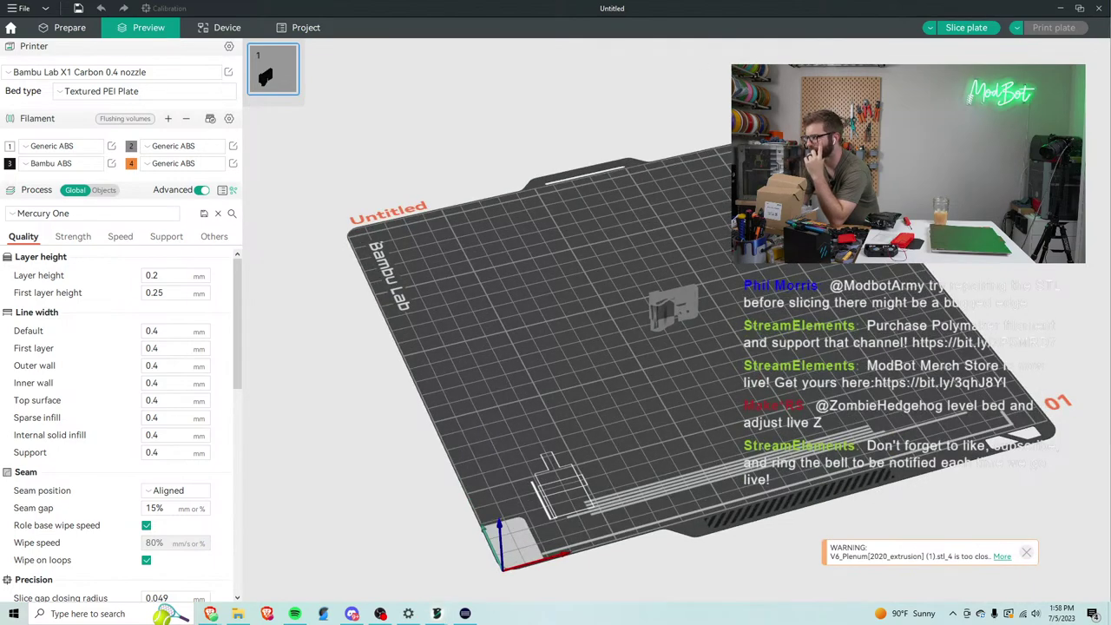
# Restart Orca Slicer, discarding the current project, and decline the 1.6.3 update.
pyautogui.click(1098, 9)
pyautogui.click(668, 346)
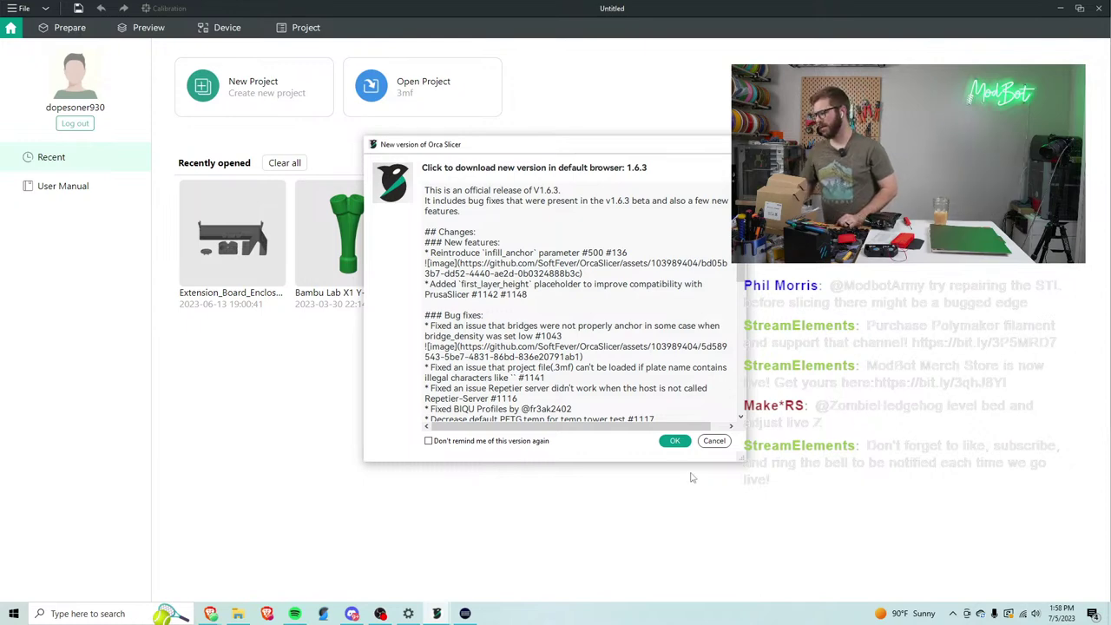
pyautogui.click(713, 440)
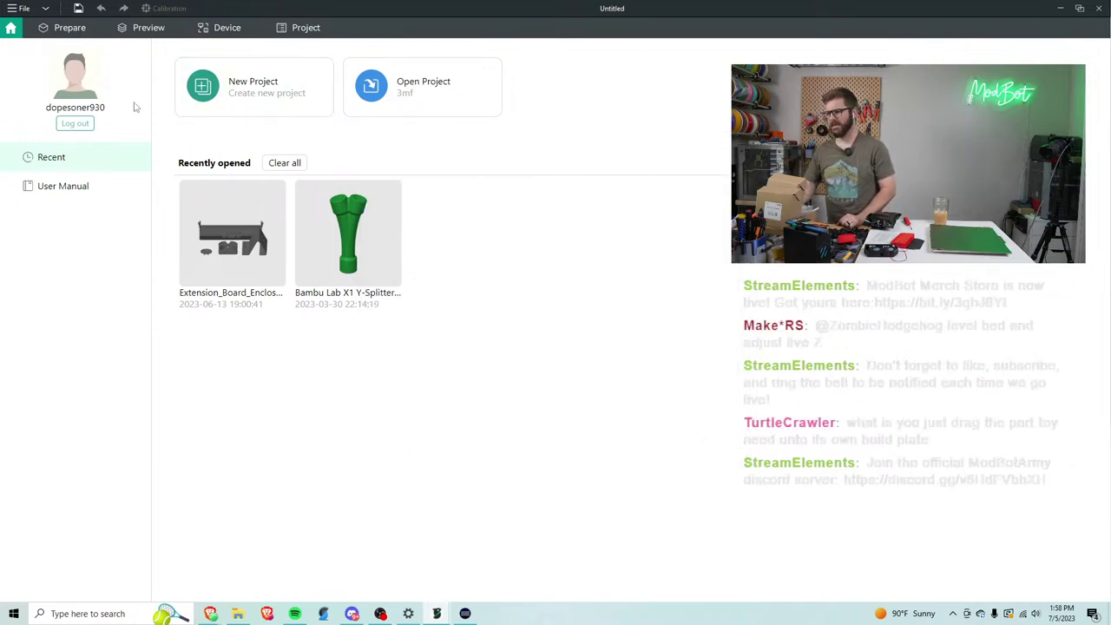
# Import V6_Plenum[2020_extrusion] (1).stl from Downloads onto the empty plate.
pyautogui.click(65, 27)
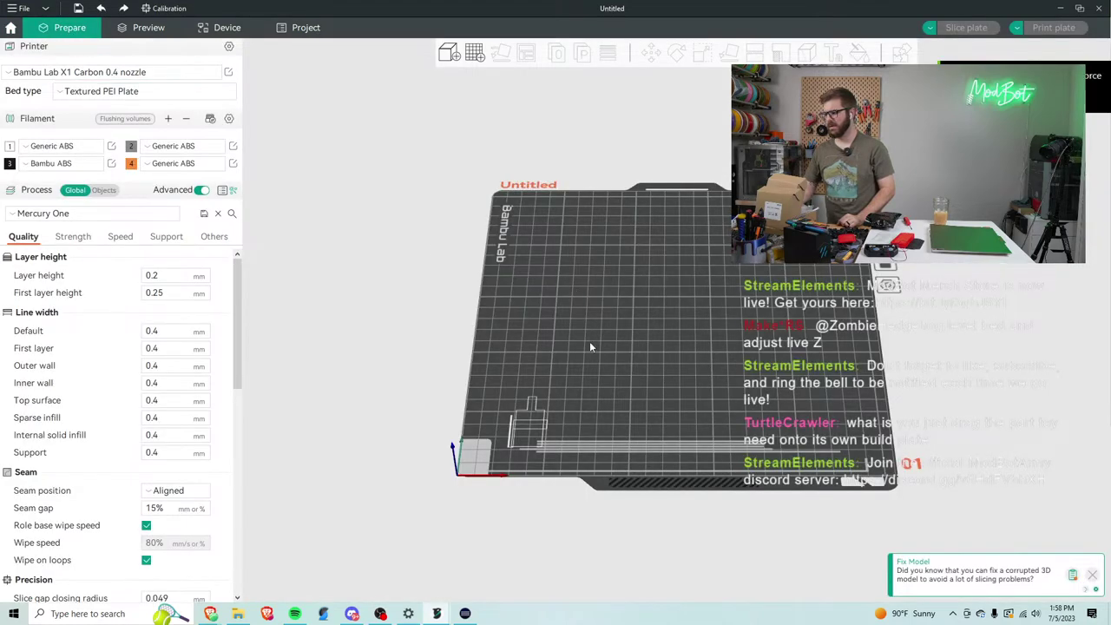
pyautogui.click(448, 54)
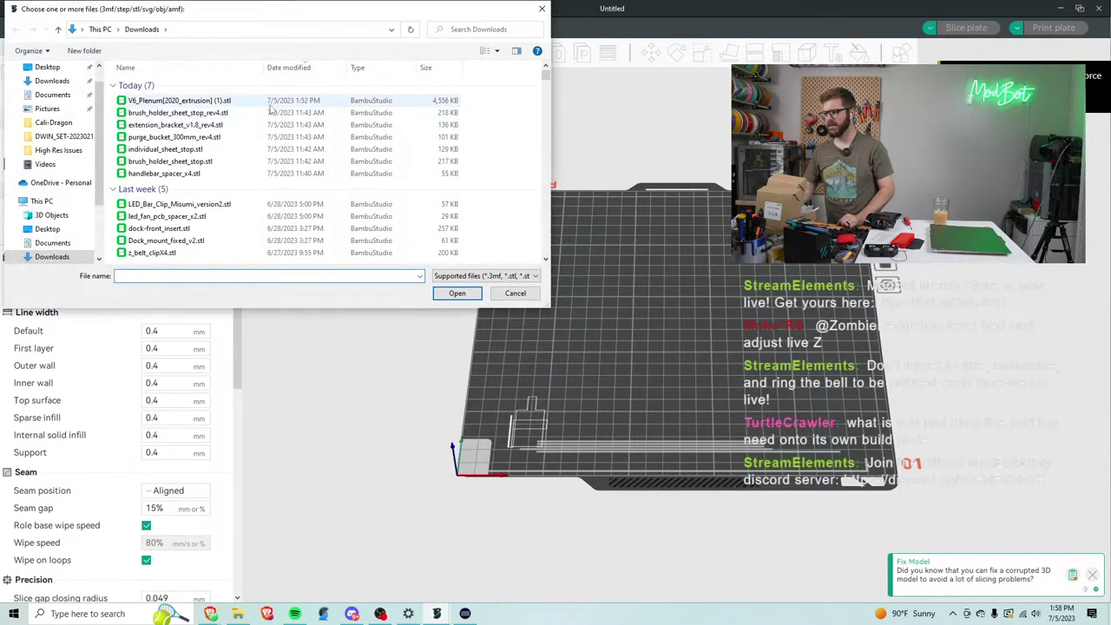
pyautogui.doubleClick(239, 106)
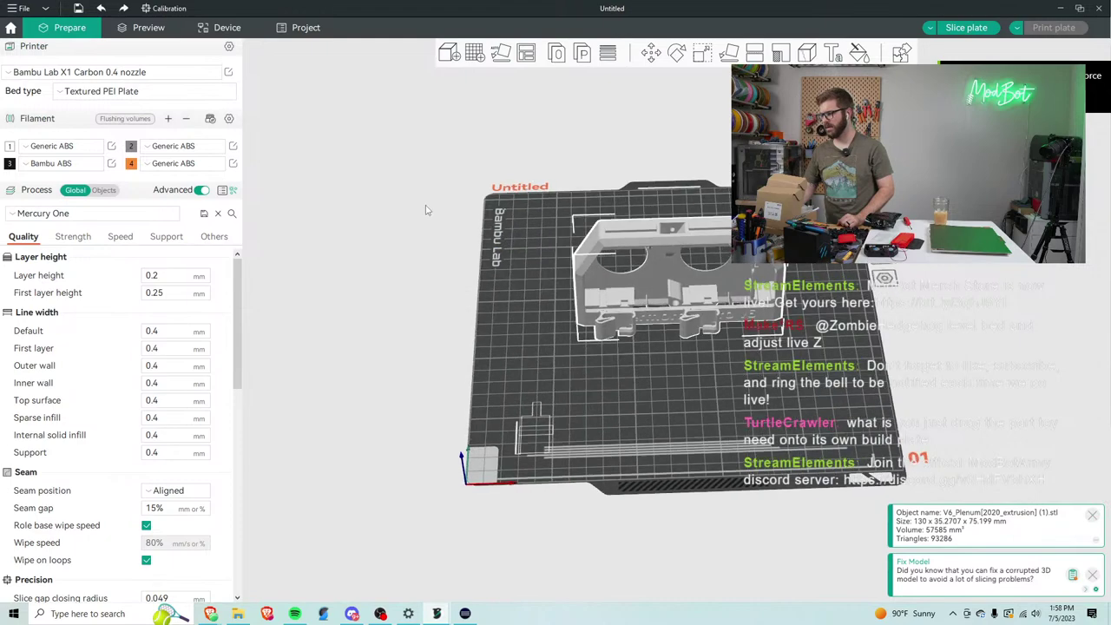
# Start a planar cut on the plenum and rotate the cutting plane upright, parallel to its long face.
pyautogui.moveTo(287, 252); pyautogui.dragTo(395, 238)
pyautogui.click(515, 209)
pyautogui.moveTo(607, 287); pyautogui.dragTo(599, 276)
pyautogui.click(496, 246)
pyautogui.moveTo(497, 246); pyautogui.dragTo(729, 263)
pyautogui.click(735, 263)
pyautogui.click(682, 266)
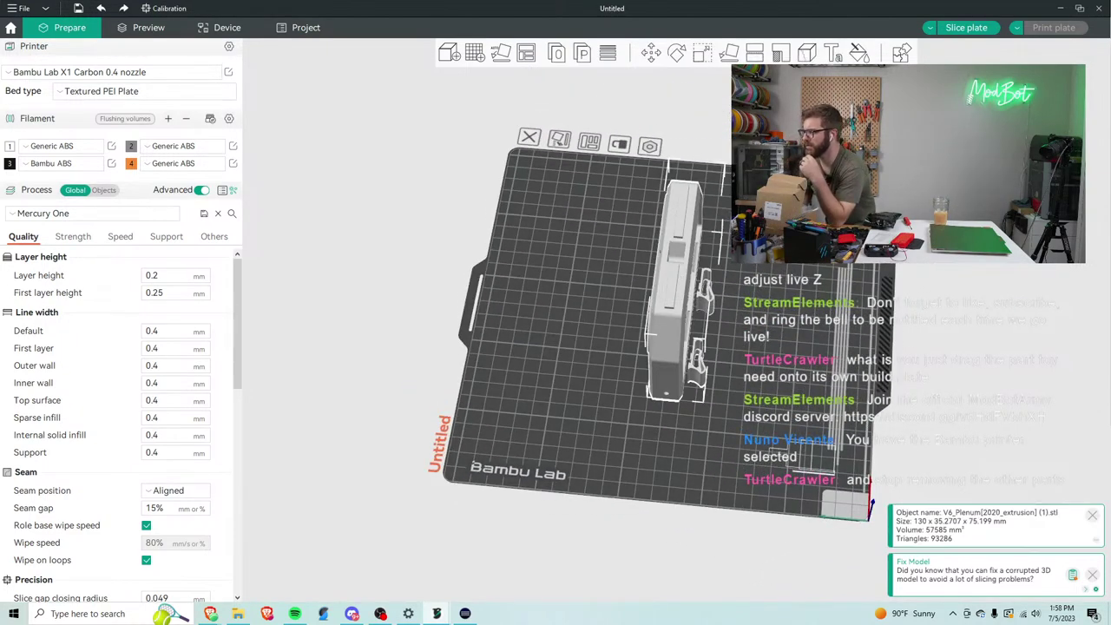
pyautogui.click(676, 54)
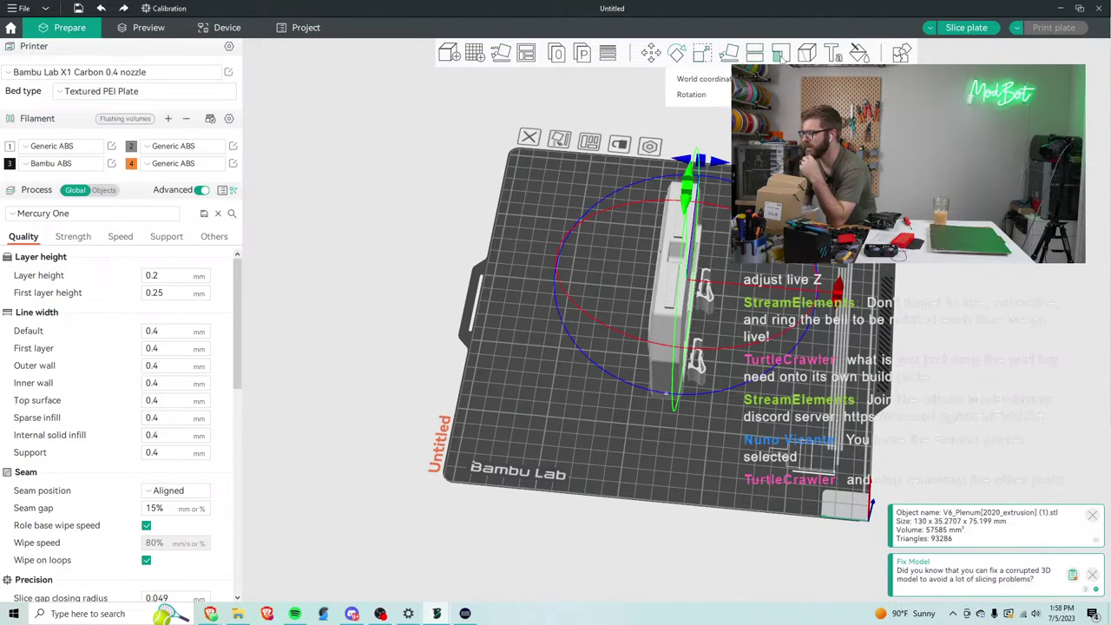
pyautogui.click(754, 54)
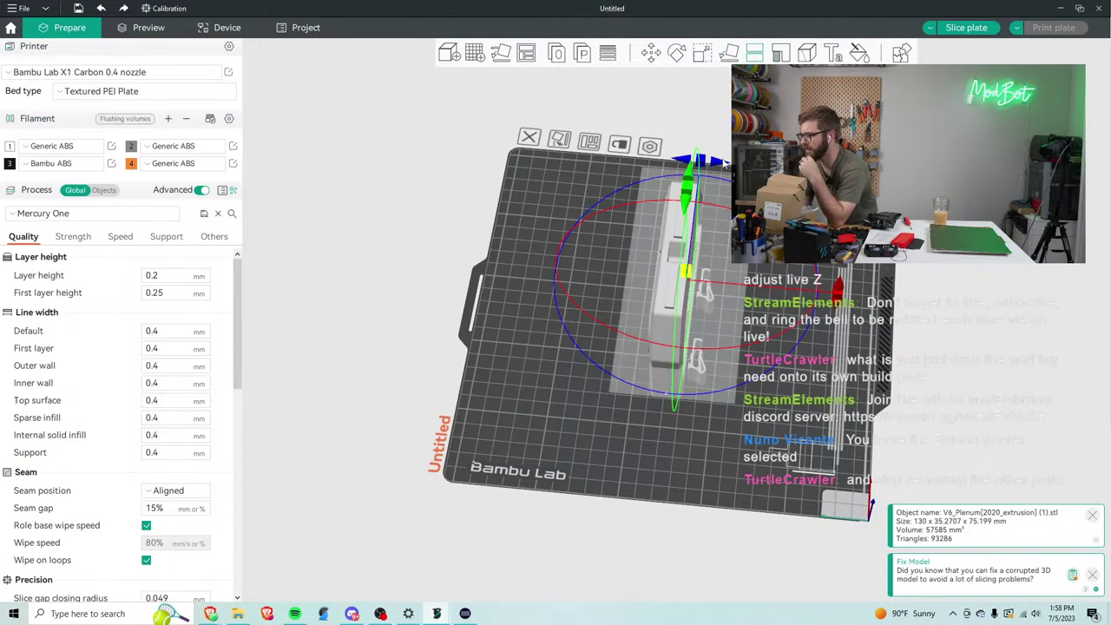
pyautogui.moveTo(725, 164); pyautogui.dragTo(703, 184)
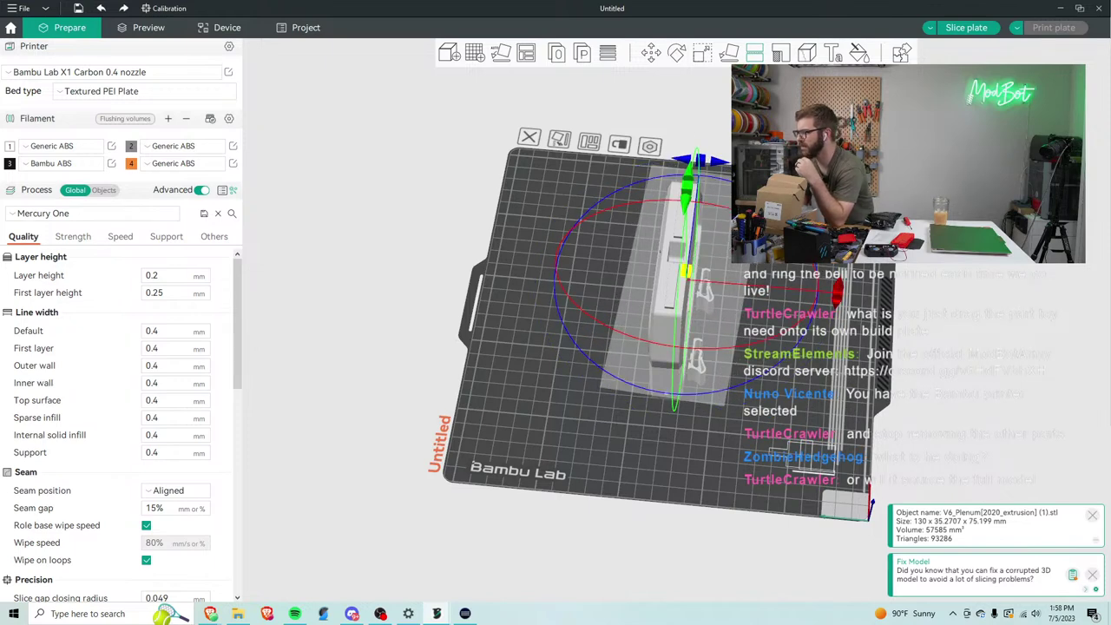
pyautogui.moveTo(685, 272); pyautogui.dragTo(699, 278)
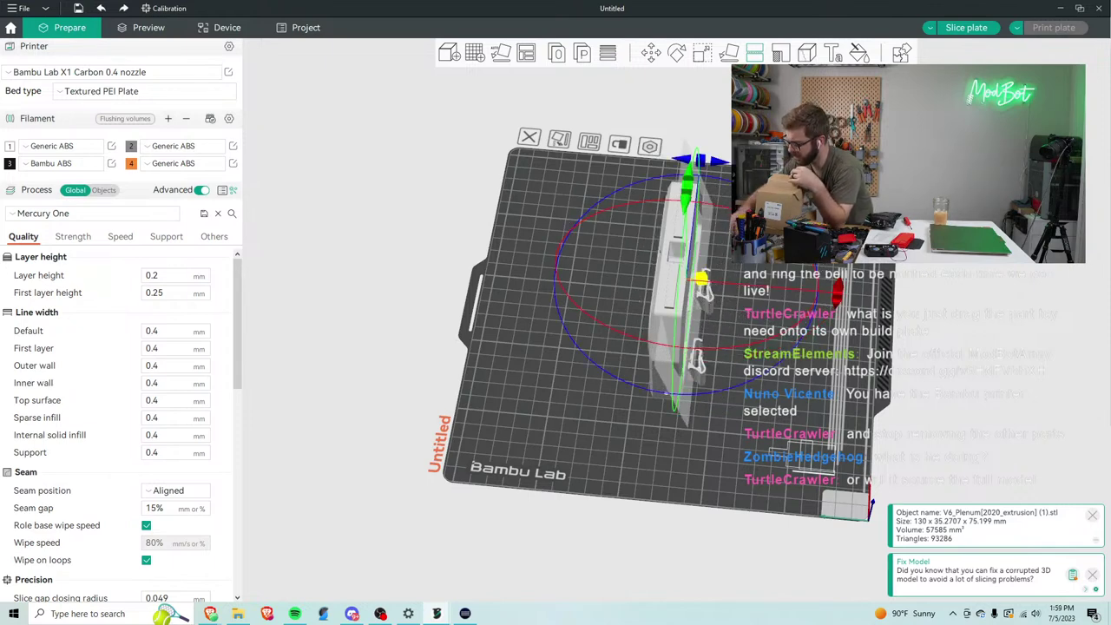
# Place the vertical cutting plane between the plenum body and the two extrusion clips and perform the cut.
pyautogui.press('3')
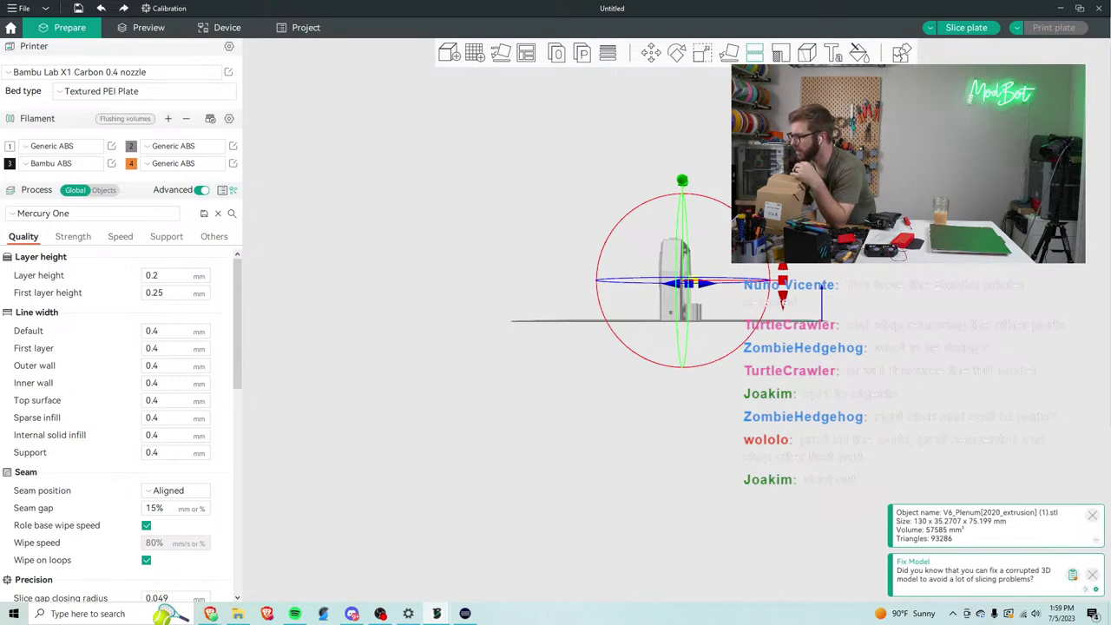
pyautogui.scroll(5, 710, 264)
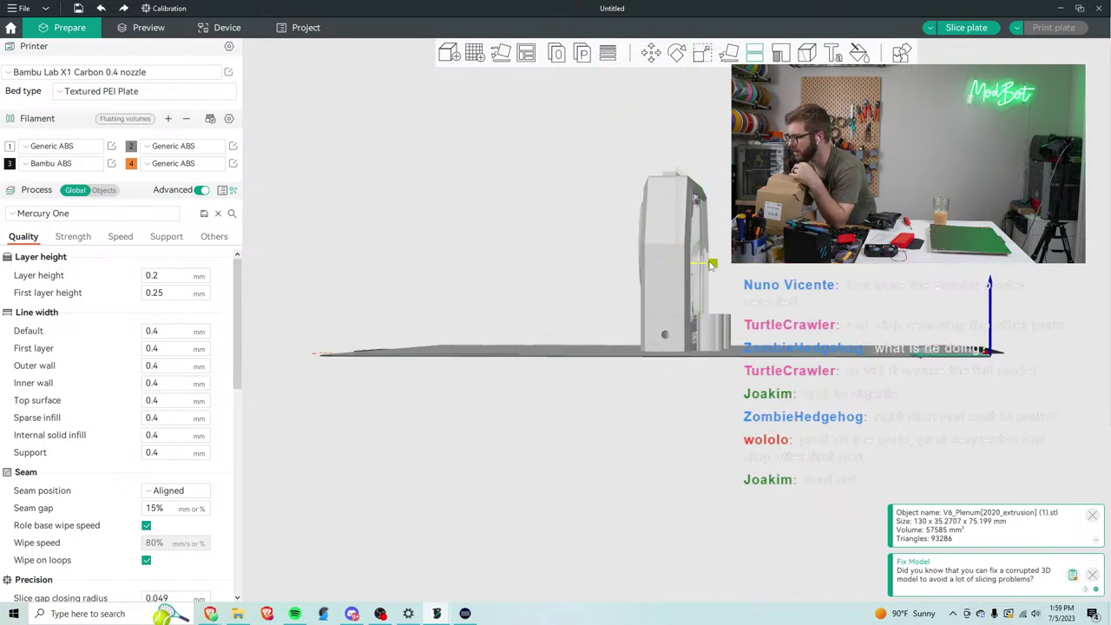
pyautogui.press('r')
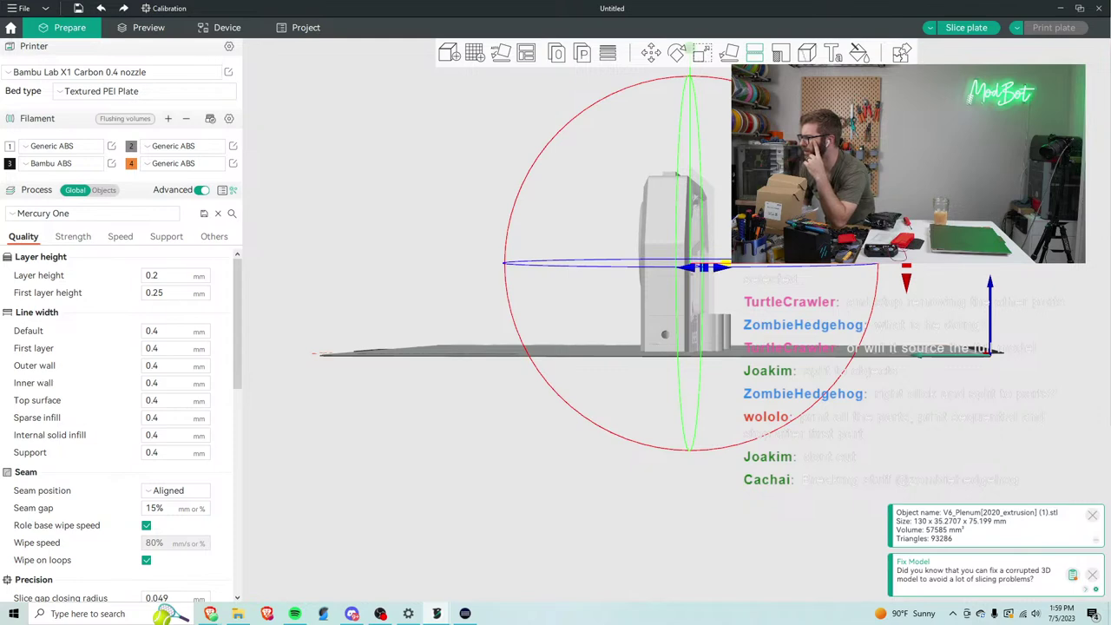
pyautogui.press('Escape')
pyautogui.press('0')
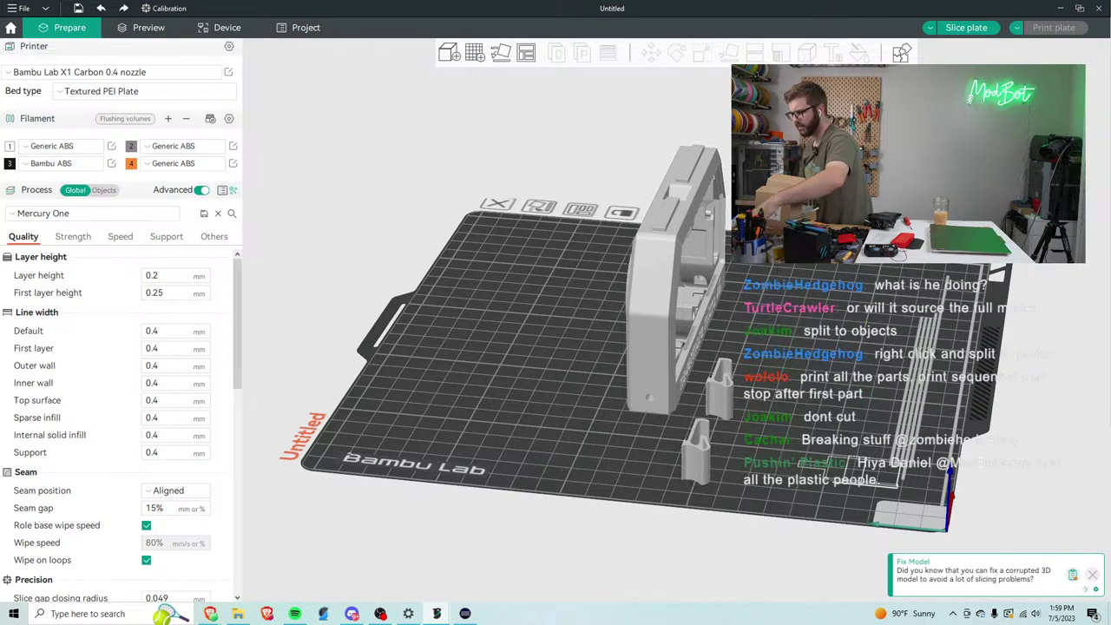
# Delete the plenum body and auto-arrange the remaining pair of clips on the plate.
pyautogui.click(684, 247)
pyautogui.press('Delete')
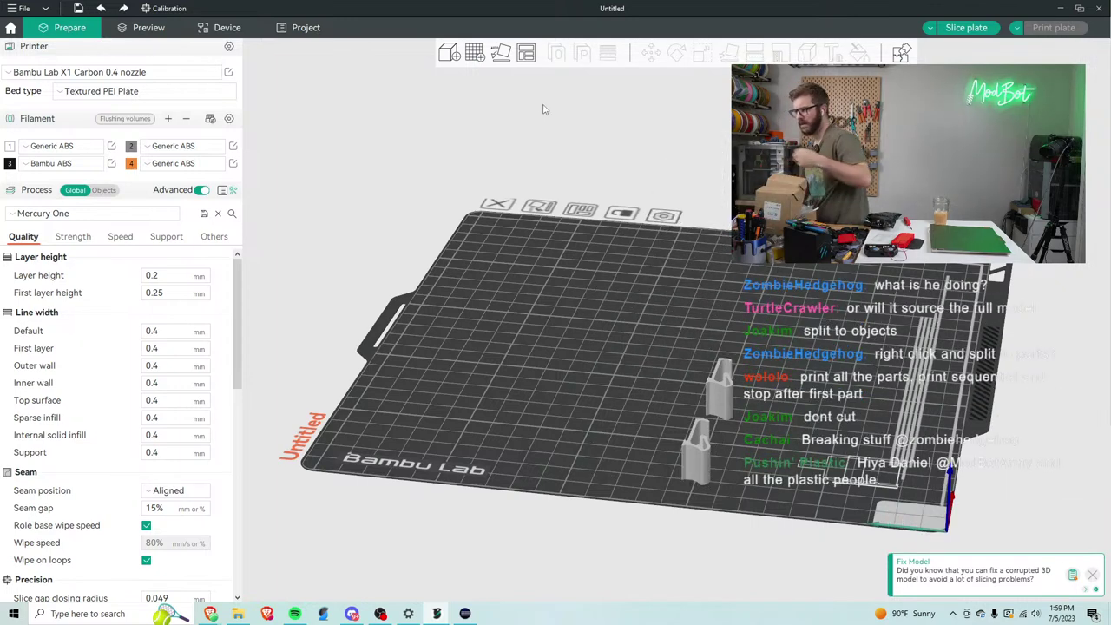
pyautogui.rightClick(526, 53)
pyautogui.click(535, 162)
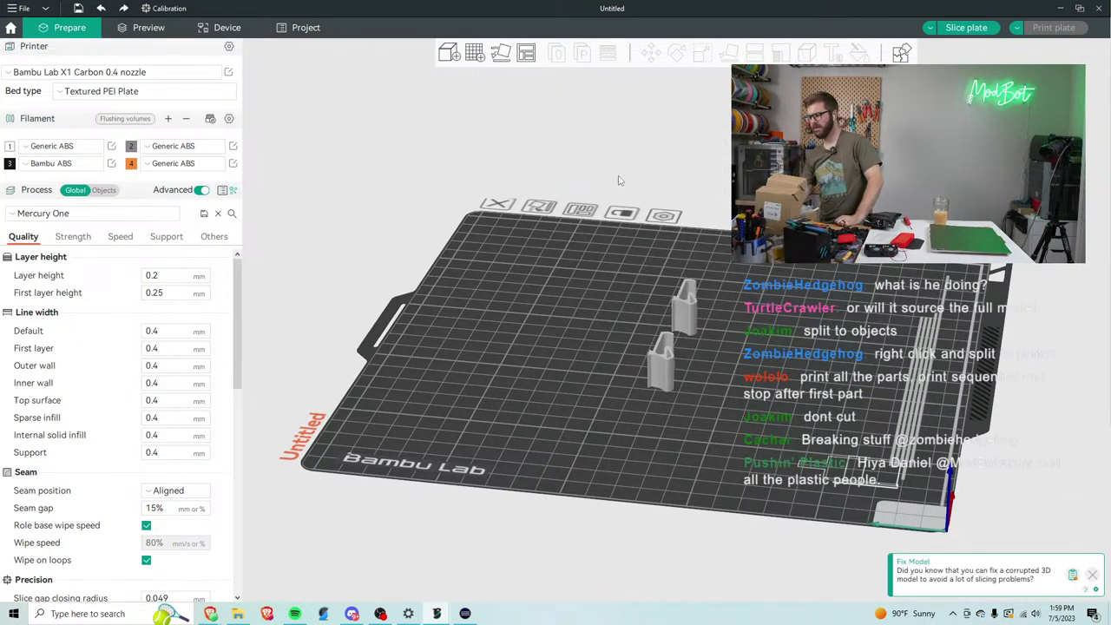
# Slice the plate with the two clips and check the toolpath preview.
pyautogui.click(968, 28)
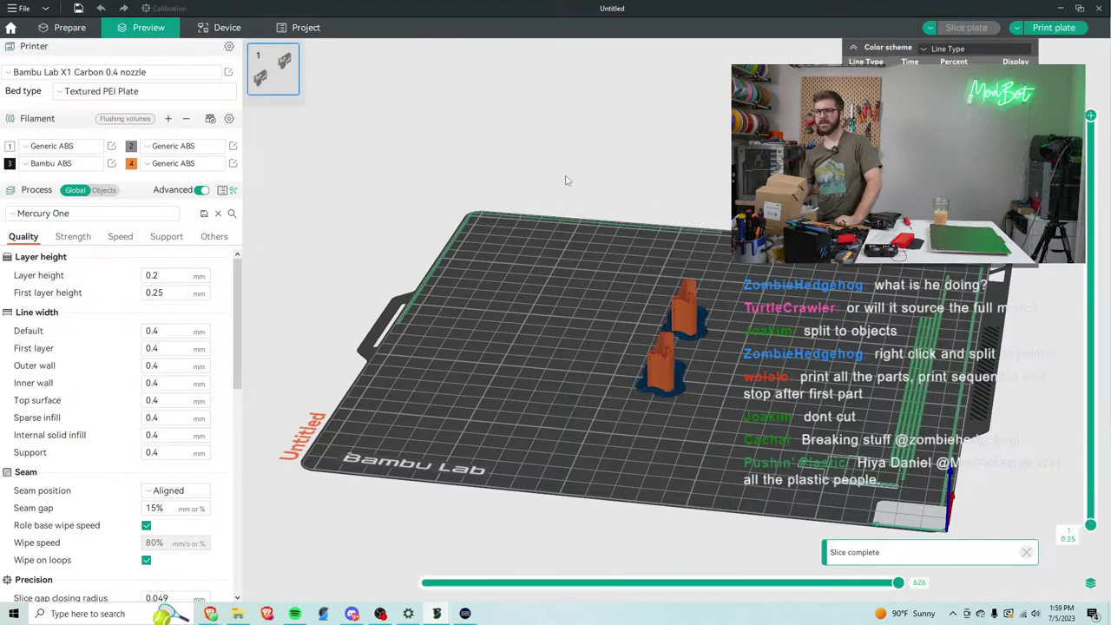
pyautogui.moveTo(565, 179); pyautogui.dragTo(475, 194)
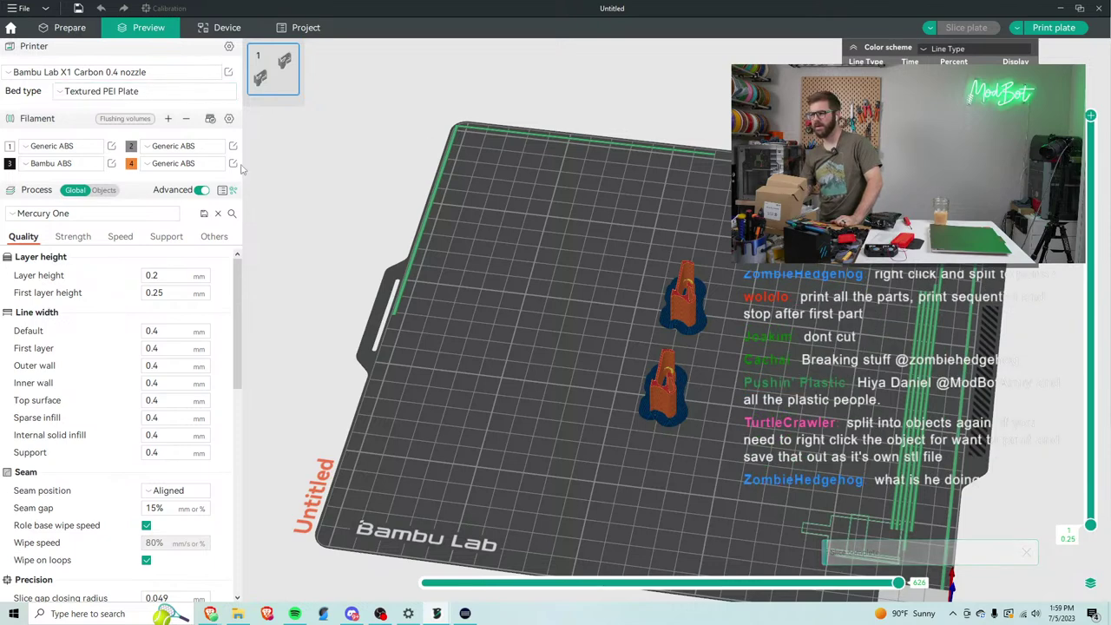
pyautogui.click(69, 28)
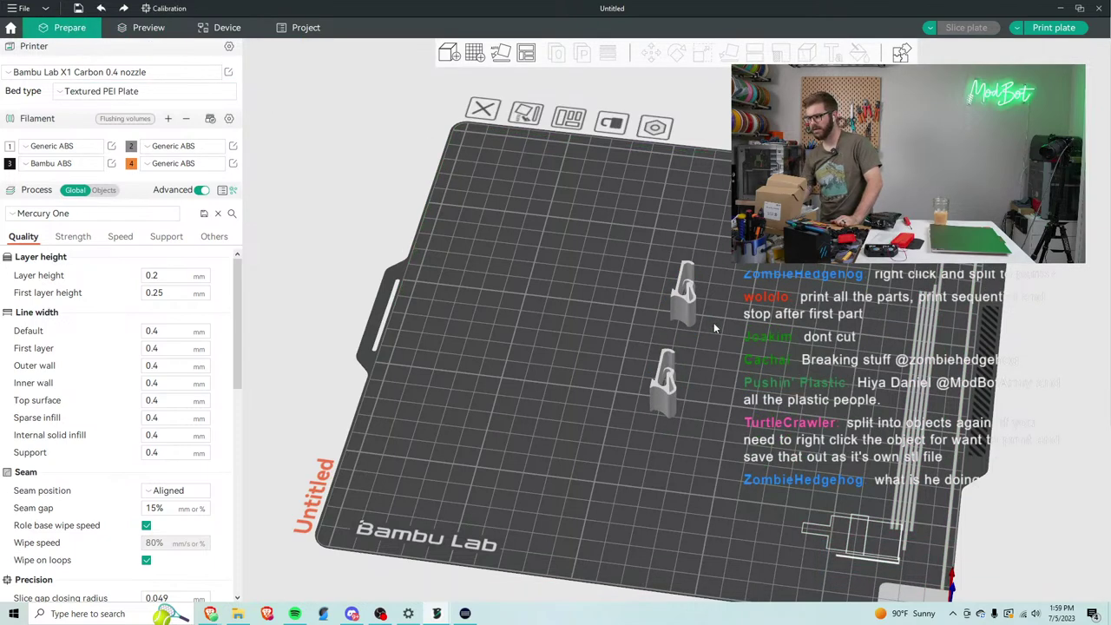
# Cut the joined clip pair into two objects with an upright plane rotated to pass between the clips.
pyautogui.click(674, 297)
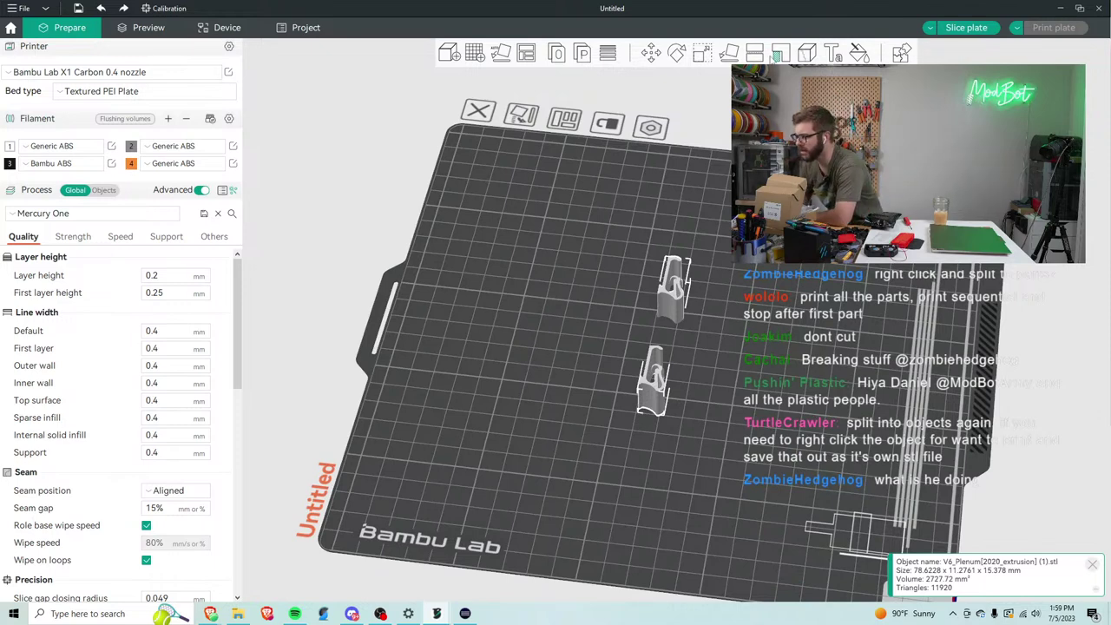
pyautogui.click(754, 53)
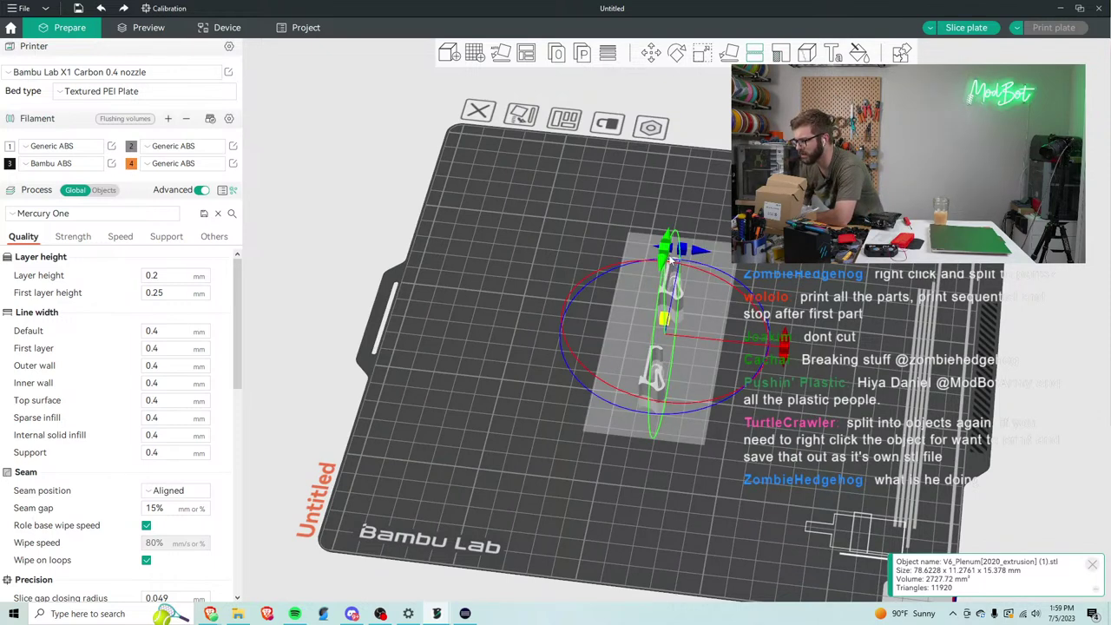
pyautogui.moveTo(670, 257); pyautogui.dragTo(675, 223)
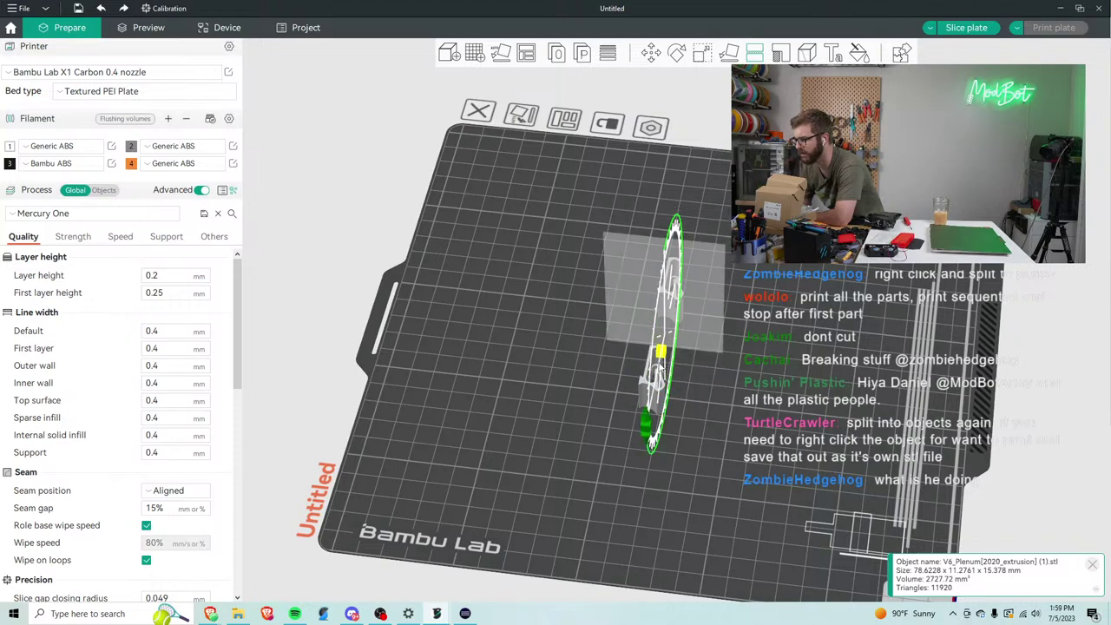
pyautogui.moveTo(521, 391); pyautogui.dragTo(374, 395)
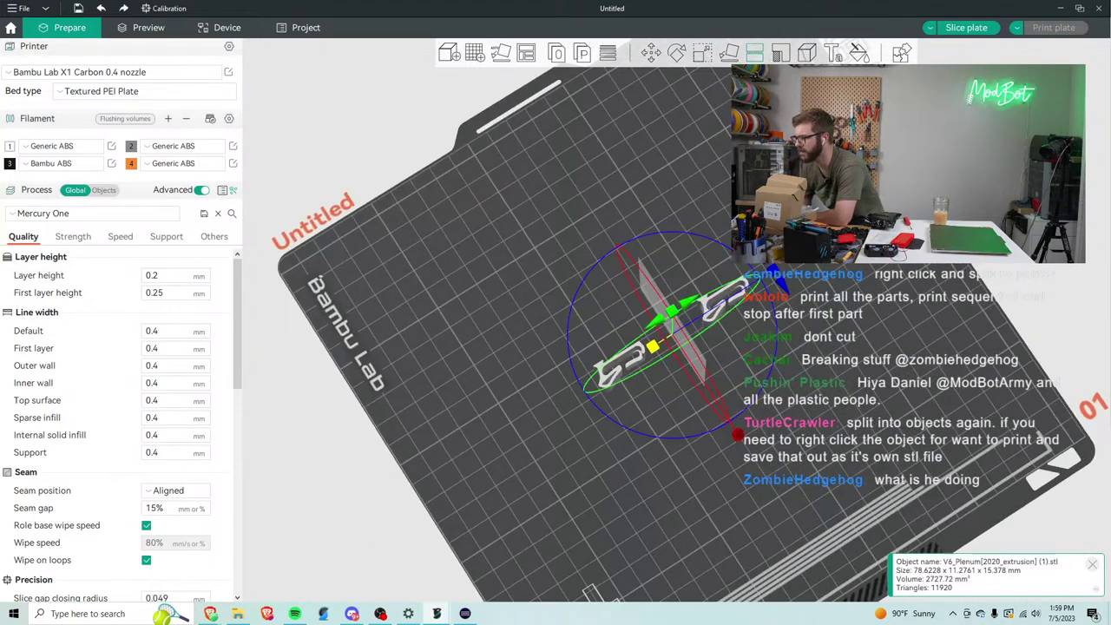
pyautogui.press('Return')
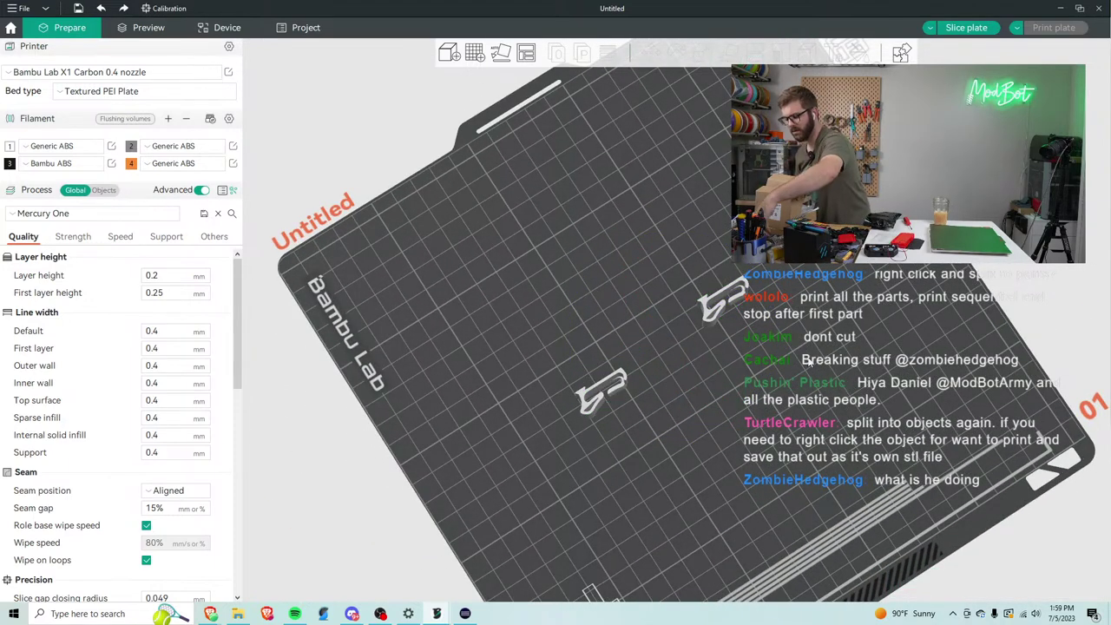
# Delete one of the two separated clips and auto-arrange the remaining clip on the plate.
pyautogui.click(716, 315)
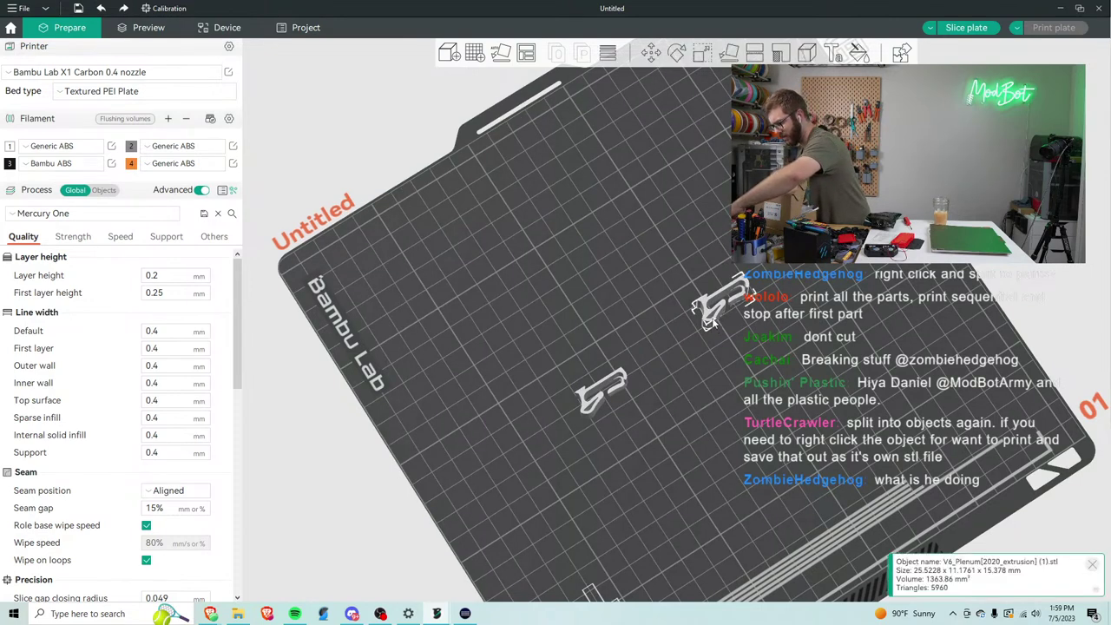
pyautogui.press('Delete')
pyautogui.click(577, 390)
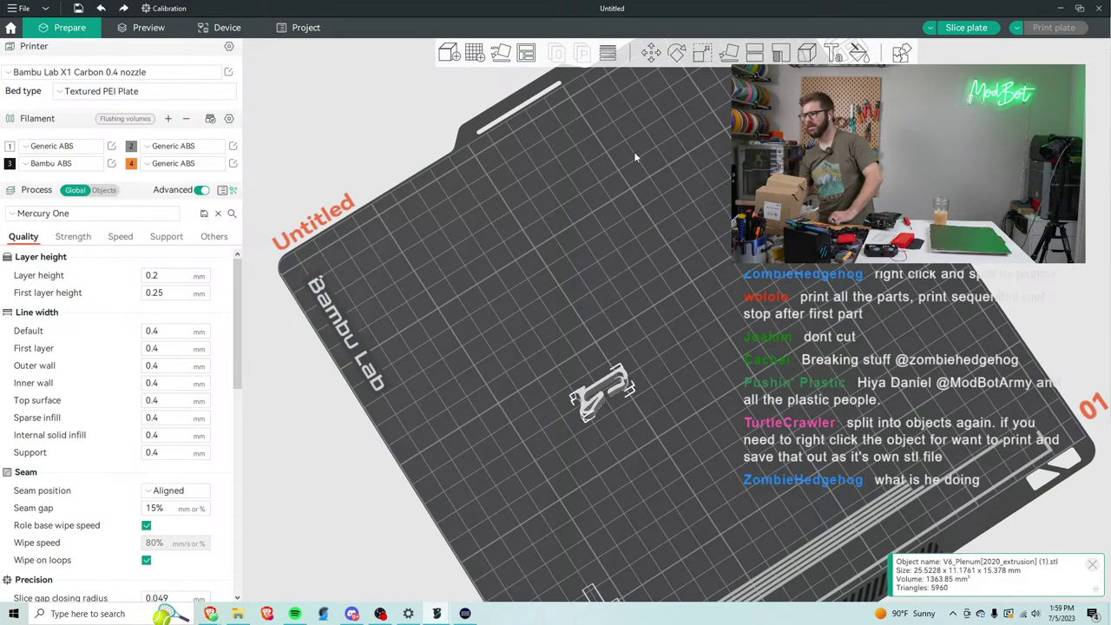
pyautogui.rightClick(526, 54)
pyautogui.click(540, 163)
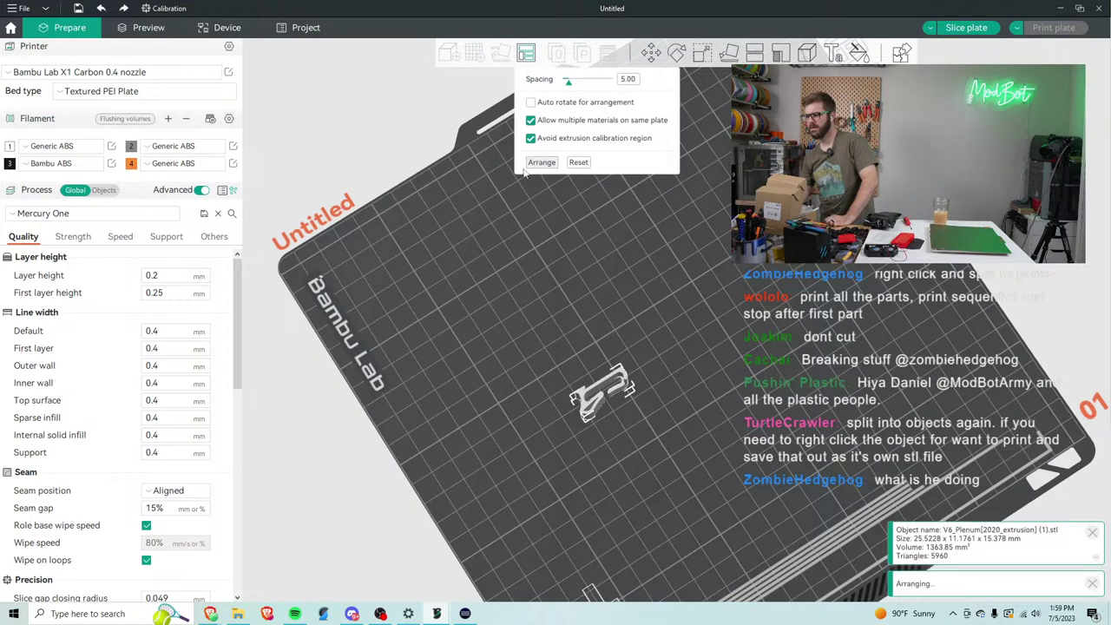
# Assign filament 3 to the remaining clip in the object/part settings table.
pyautogui.click(223, 191)
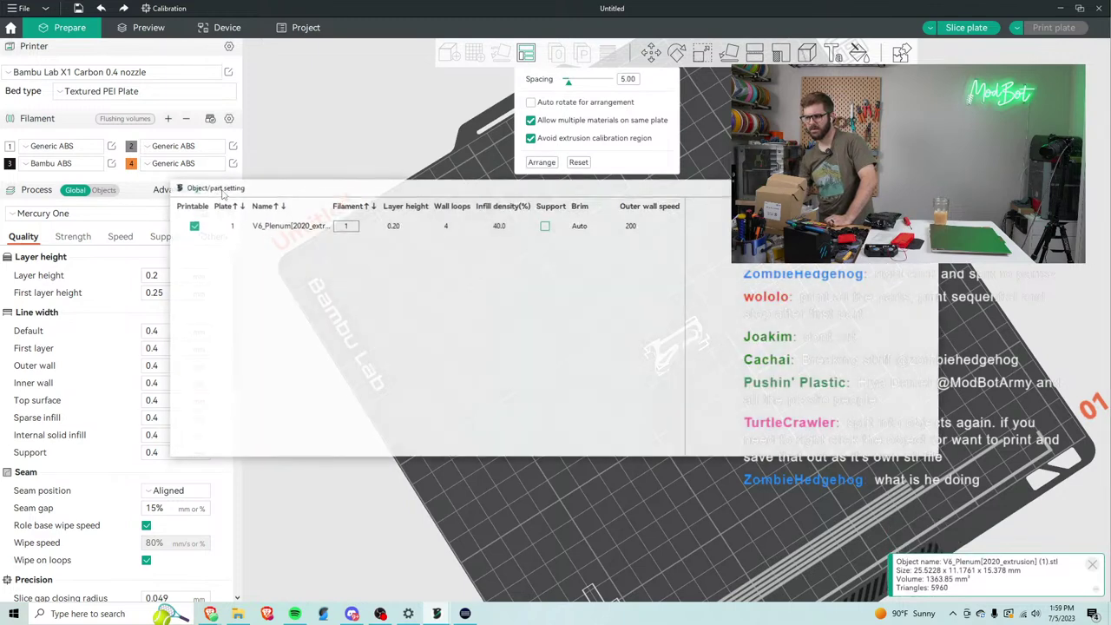
pyautogui.click(344, 225)
pyautogui.click(344, 226)
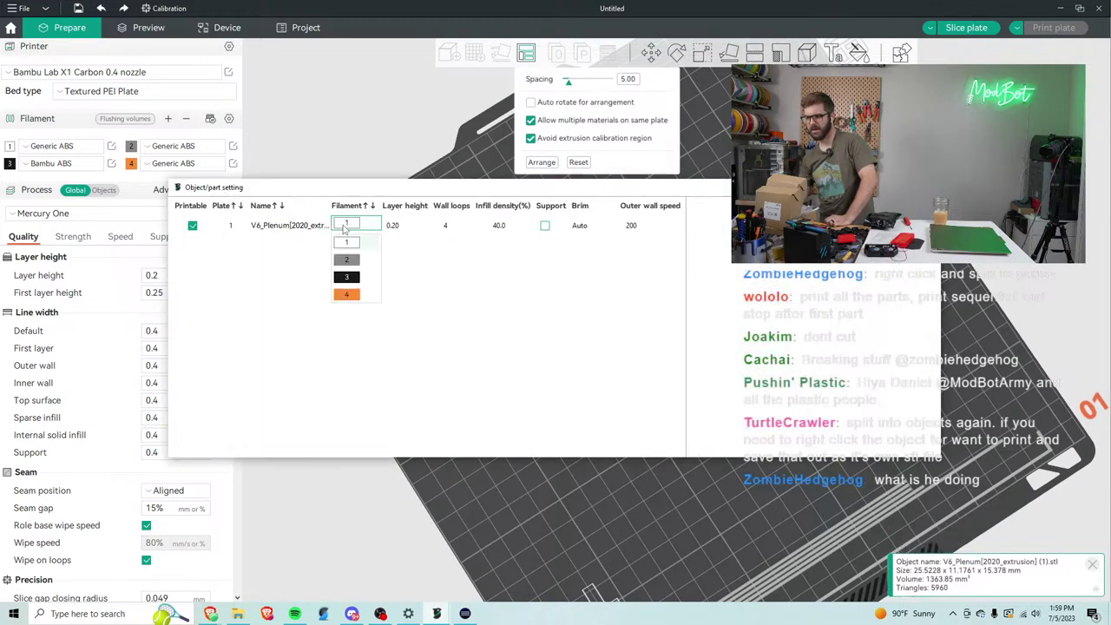
pyautogui.click(348, 278)
pyautogui.click(222, 189)
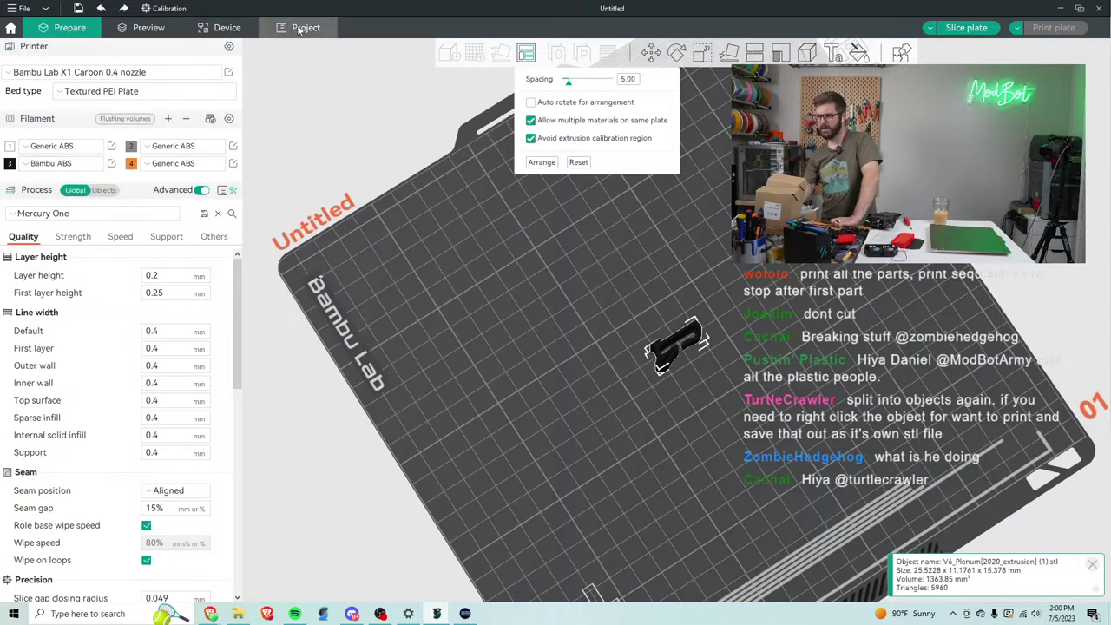
# Check the printer's loaded AMS filaments and sync only the filament changes into the project.
pyautogui.click(248, 29)
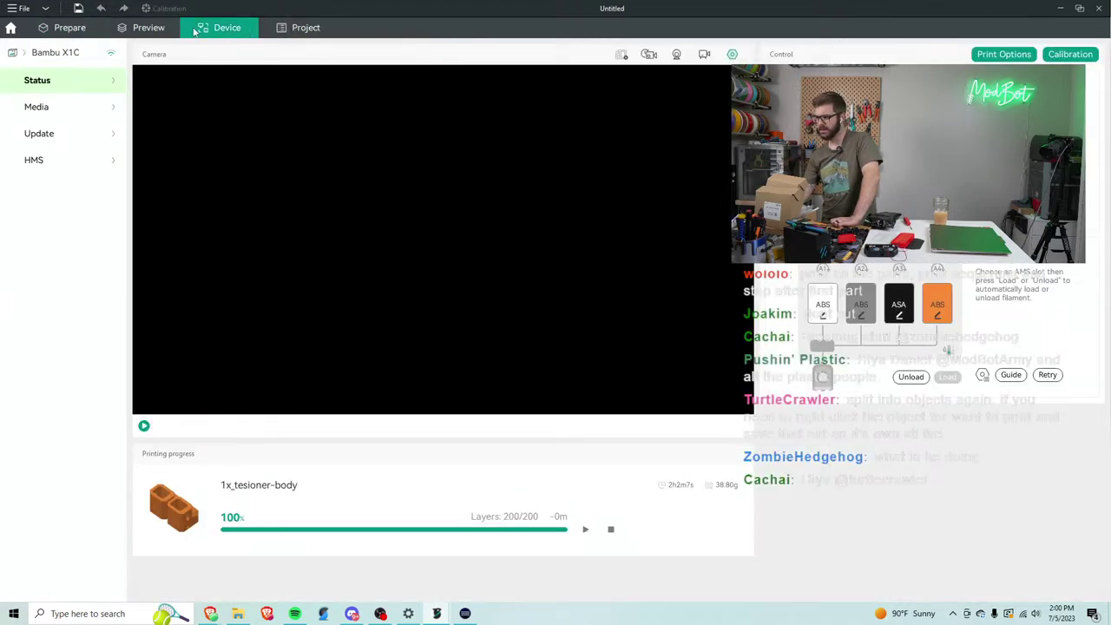
pyautogui.click(85, 27)
pyautogui.click(210, 118)
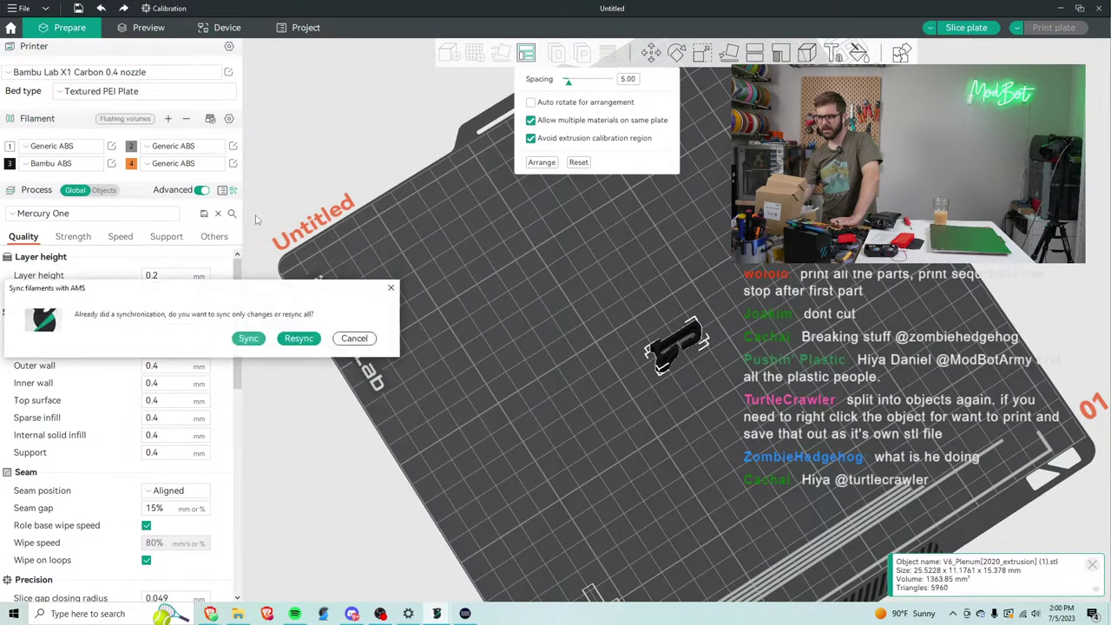
pyautogui.click(254, 339)
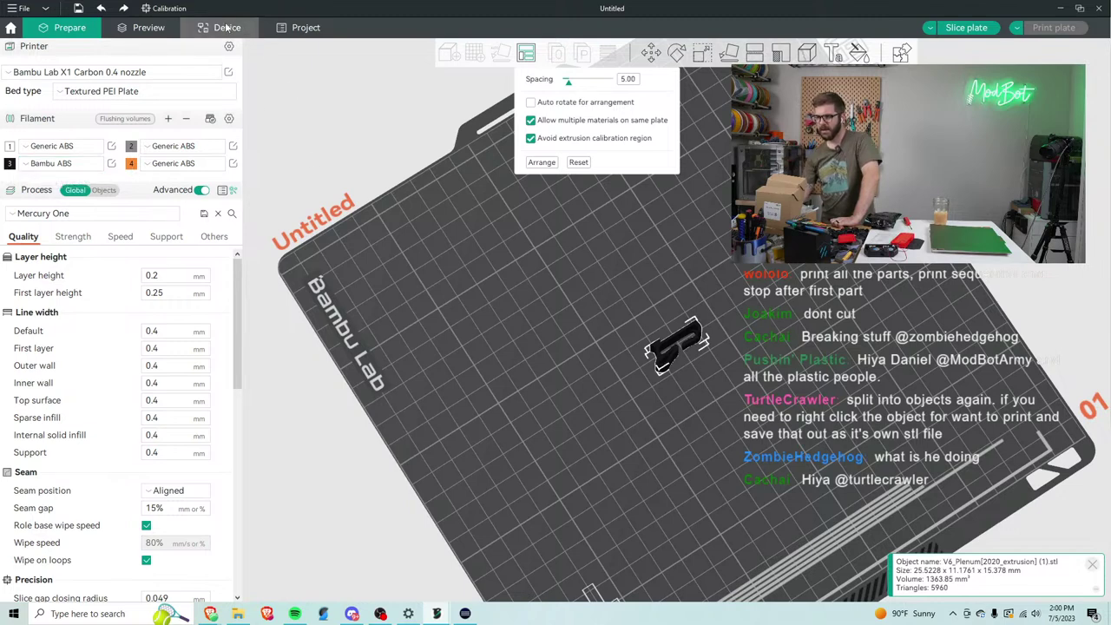
# Slice the plate with the single clip and examine its toolpaths and brim from above.
pyautogui.click(972, 31)
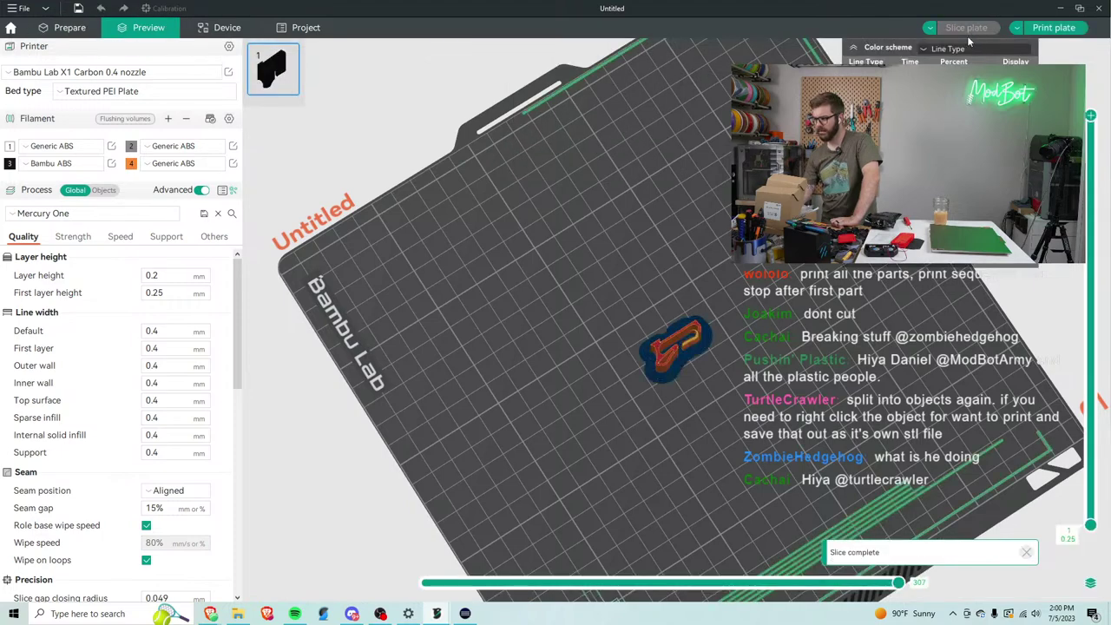
pyautogui.press('1')
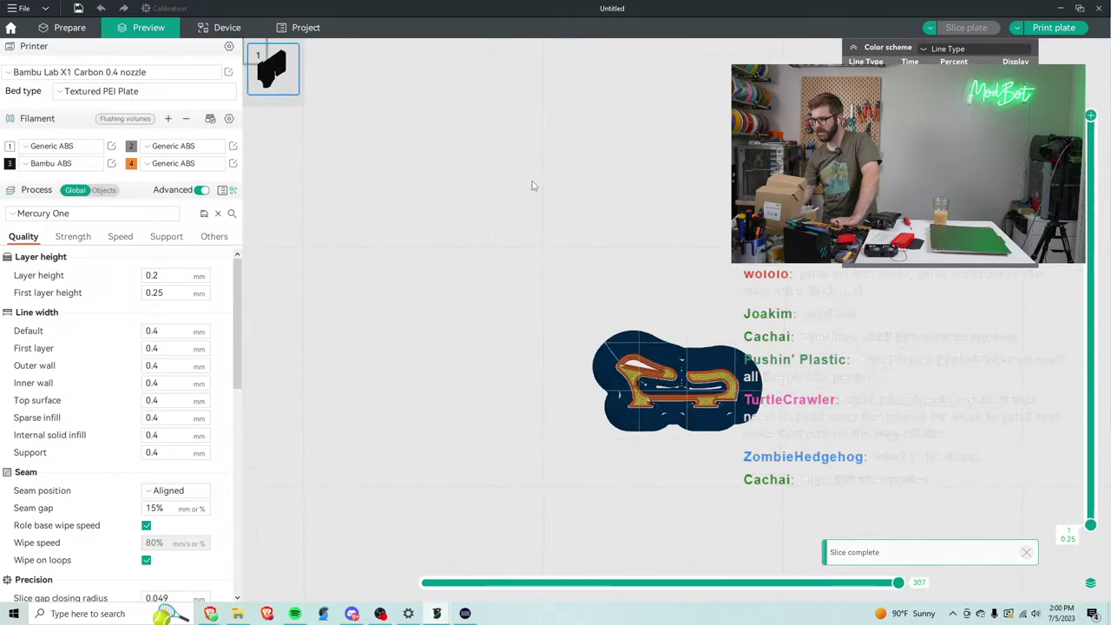
pyautogui.moveTo(540, 171); pyautogui.dragTo(550, 151)
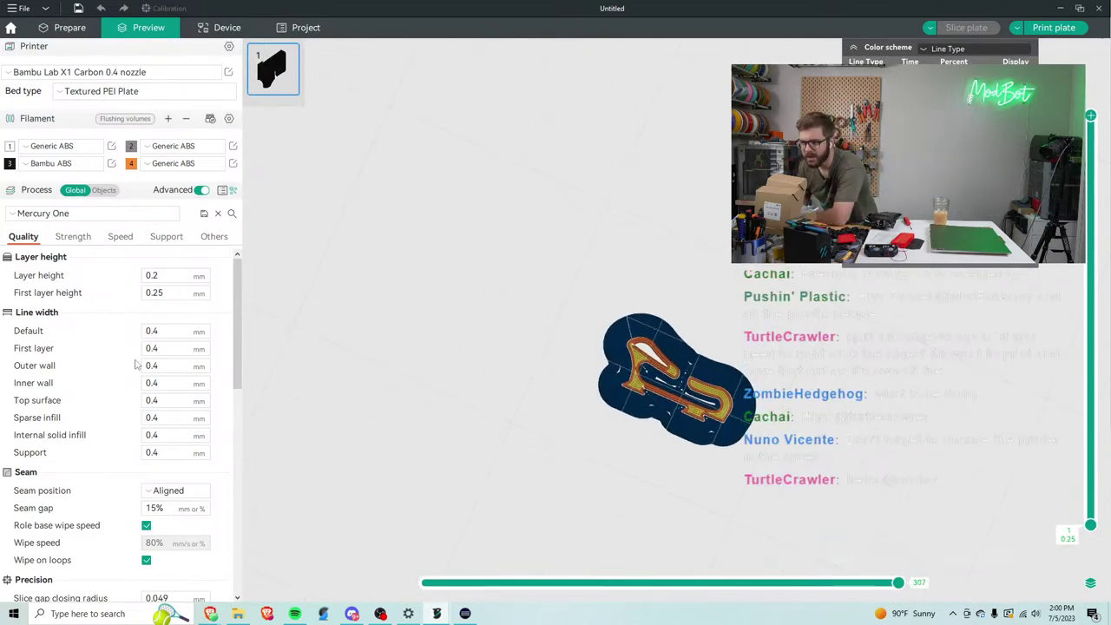
# Set the brim type to outer_only in the Mercury One process and slice the plate again.
pyautogui.click(86, 212)
pyautogui.click(86, 213)
pyautogui.click(153, 242)
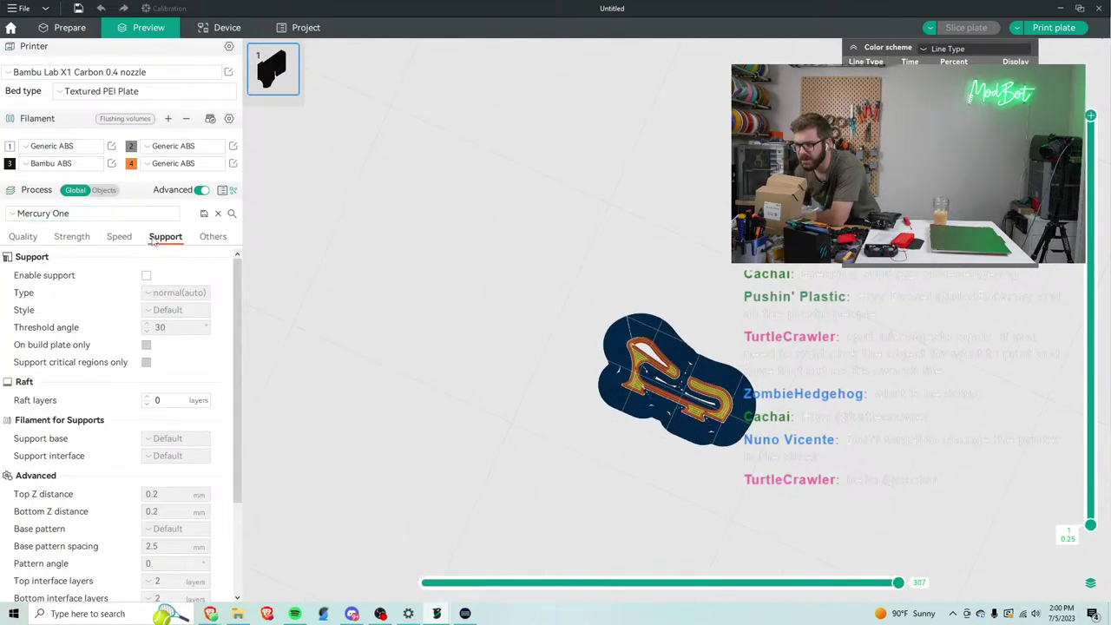
pyautogui.click(215, 238)
pyautogui.click(176, 328)
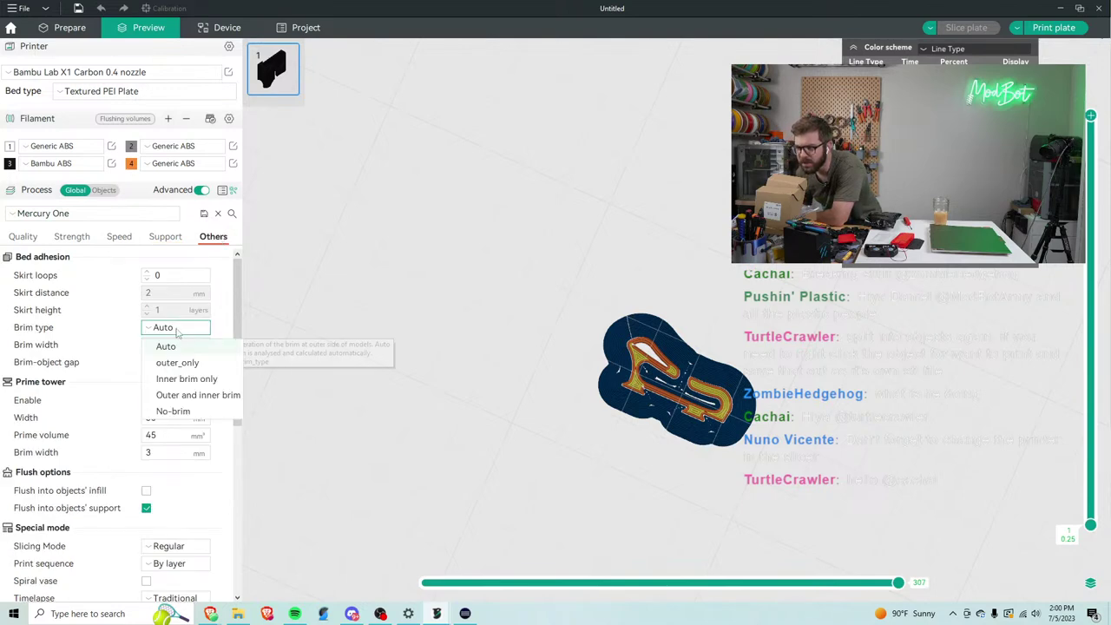
pyautogui.click(178, 363)
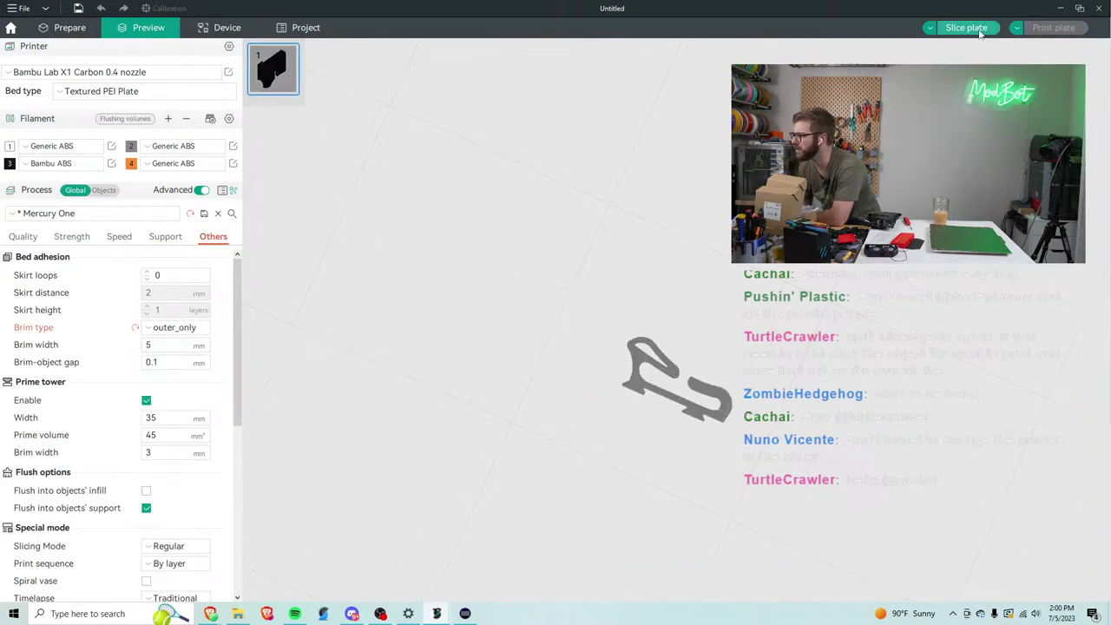
pyautogui.click(980, 32)
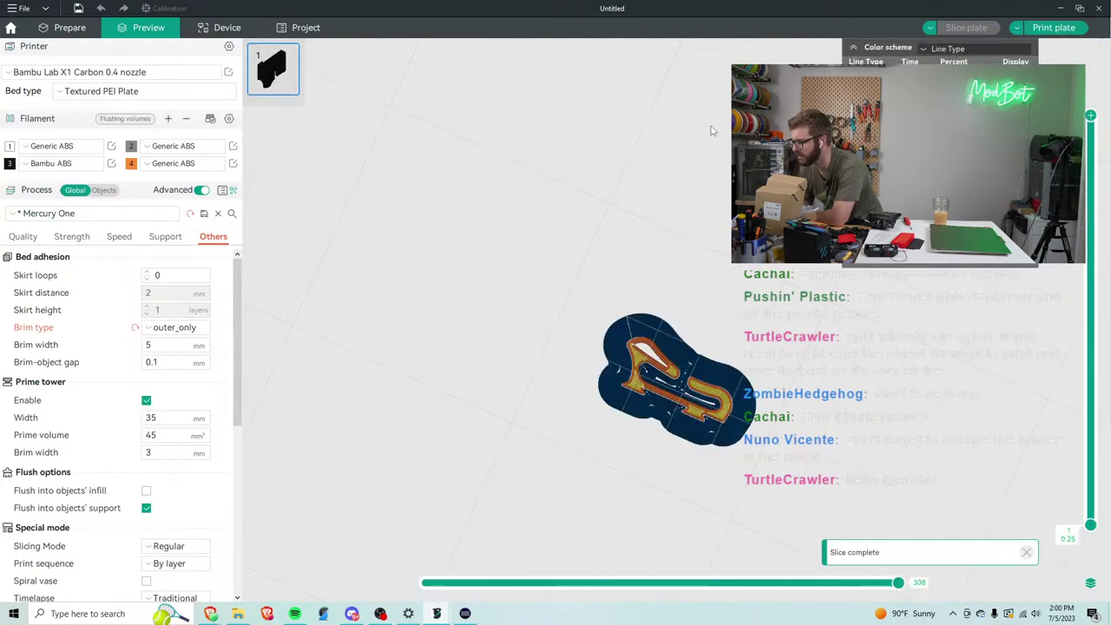
# Set the brim type to No-brim in the Mercury One process and slice the plate again.
pyautogui.moveTo(711, 126); pyautogui.dragTo(685, 144)
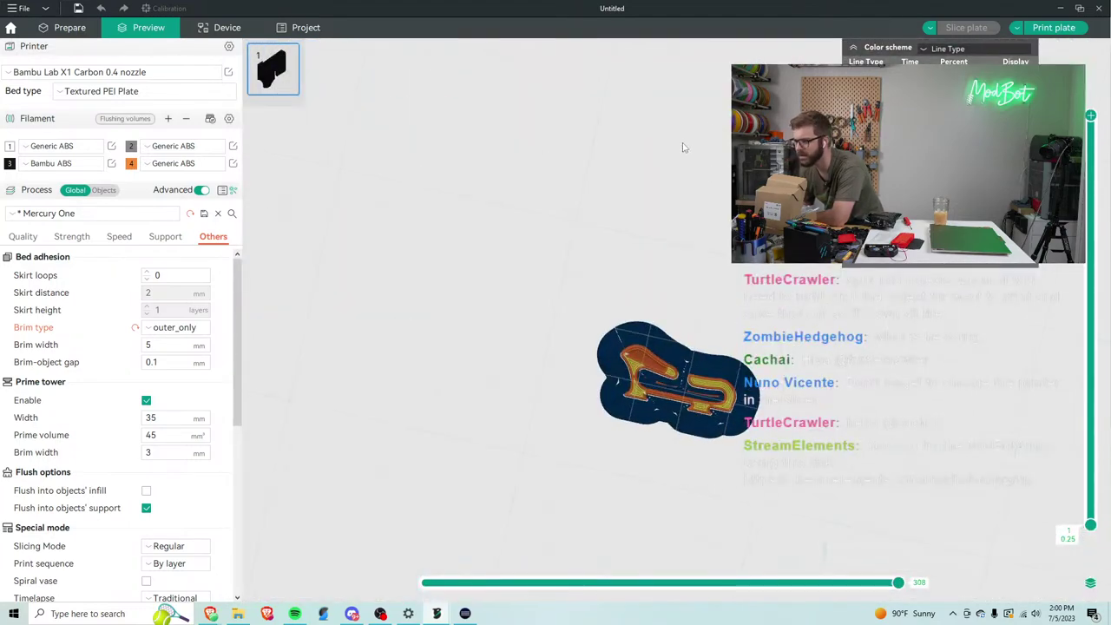
pyautogui.click(173, 328)
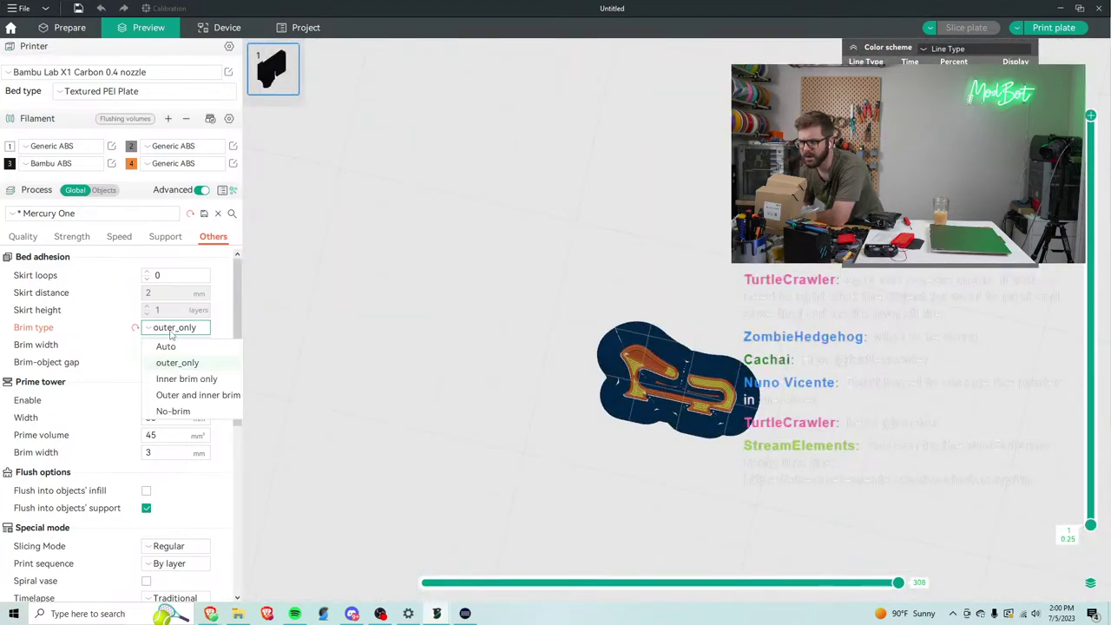
pyautogui.click(174, 411)
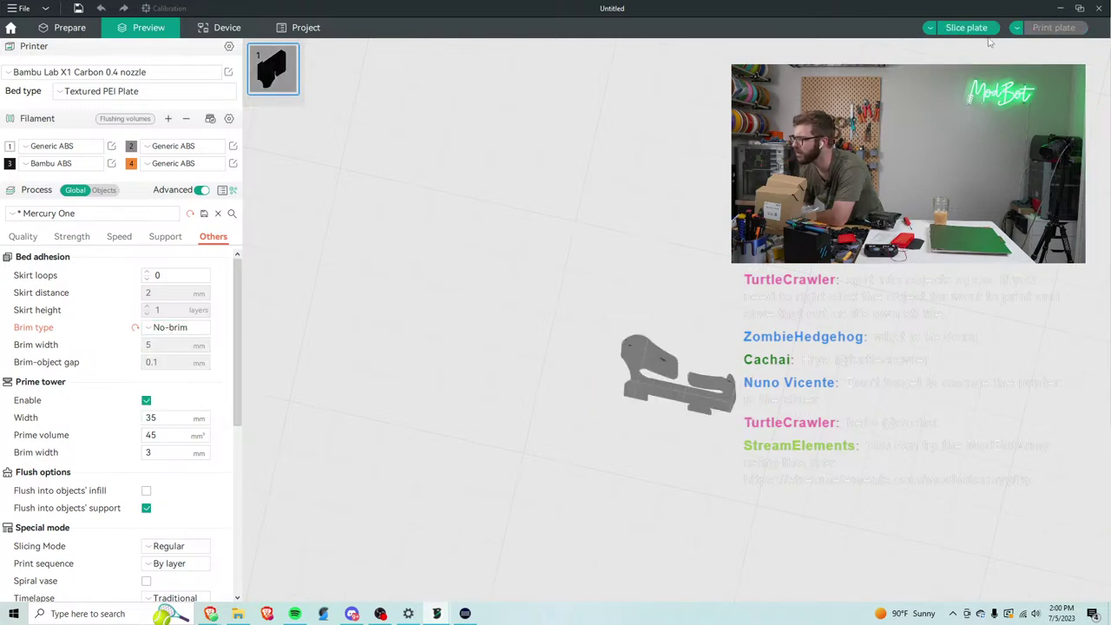
pyautogui.click(967, 28)
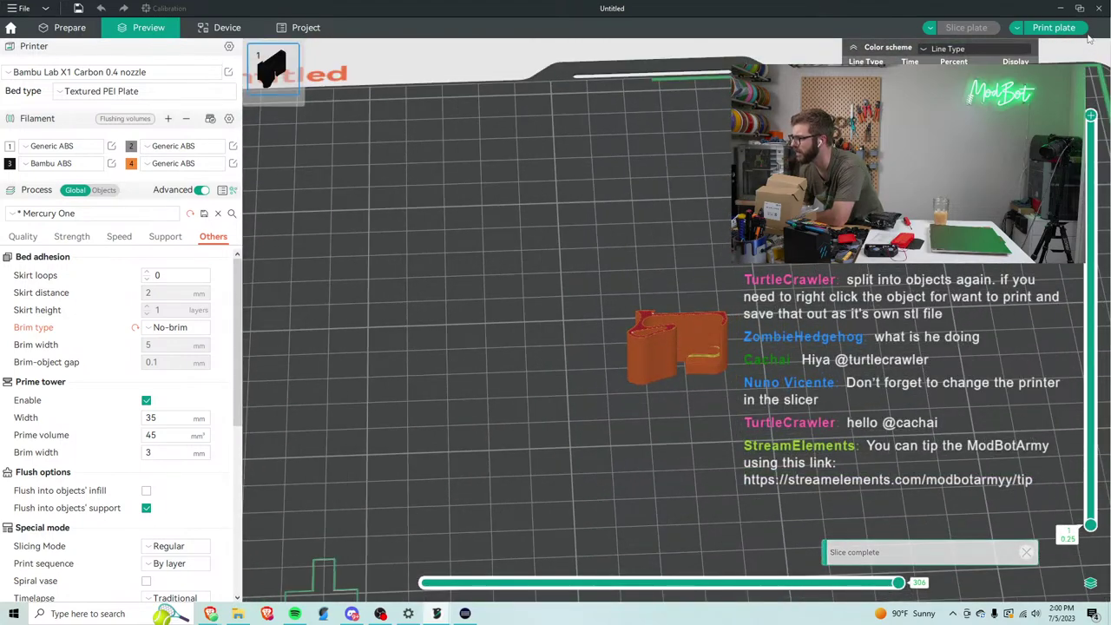
pyautogui.click(1075, 28)
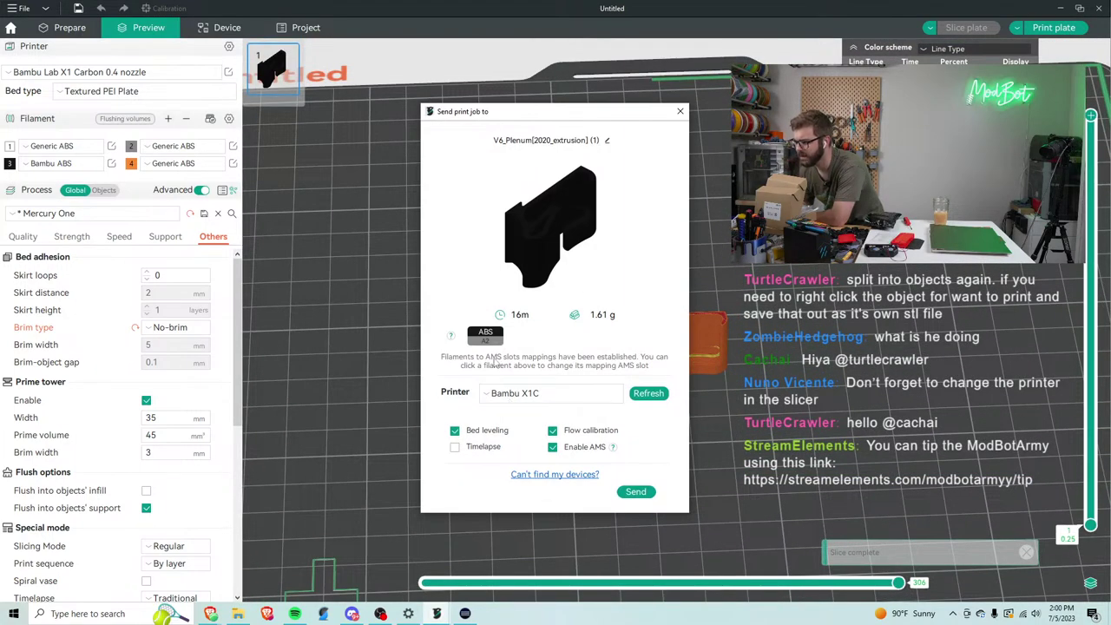
pyautogui.click(496, 343)
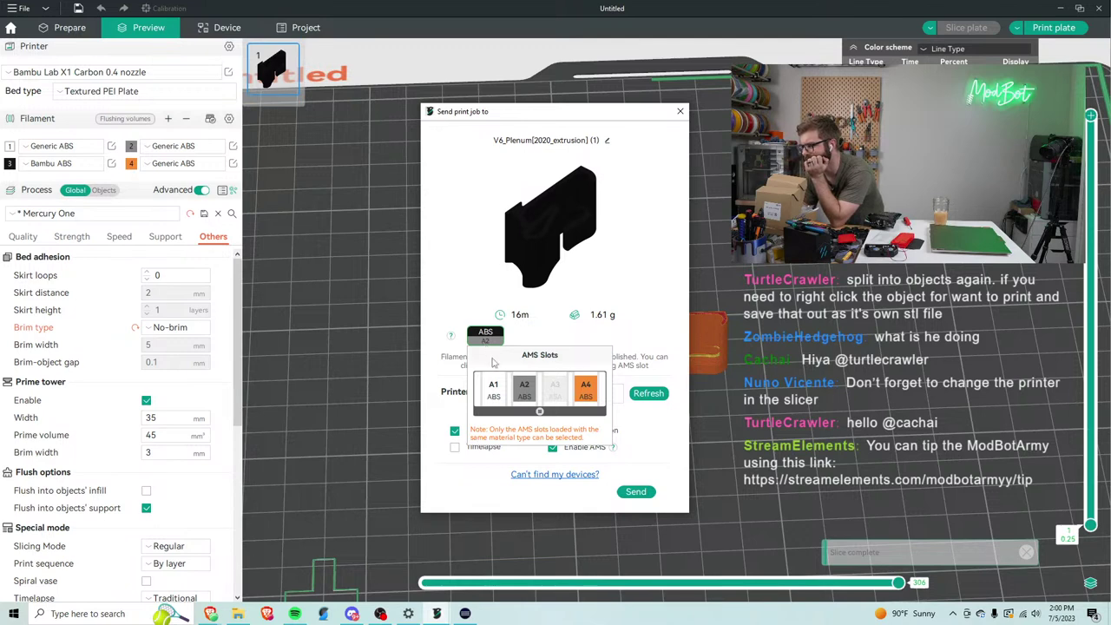
pyautogui.click(681, 111)
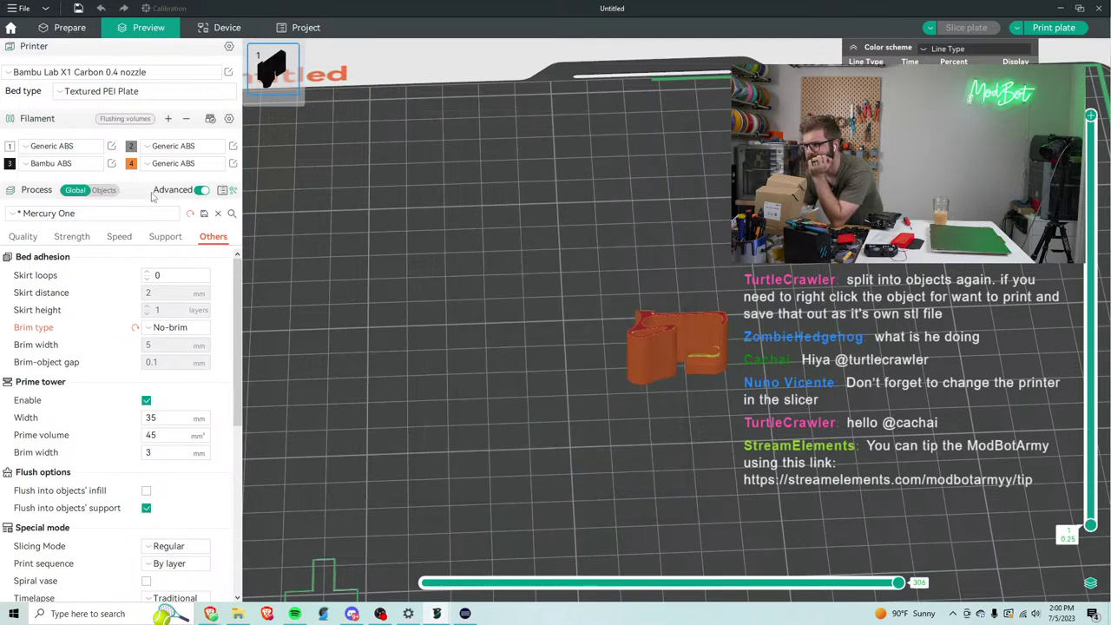
# Change filament 3 to the Generic ASA loaded in AMS slot A3 and reslice the plate.
pyautogui.click(92, 168)
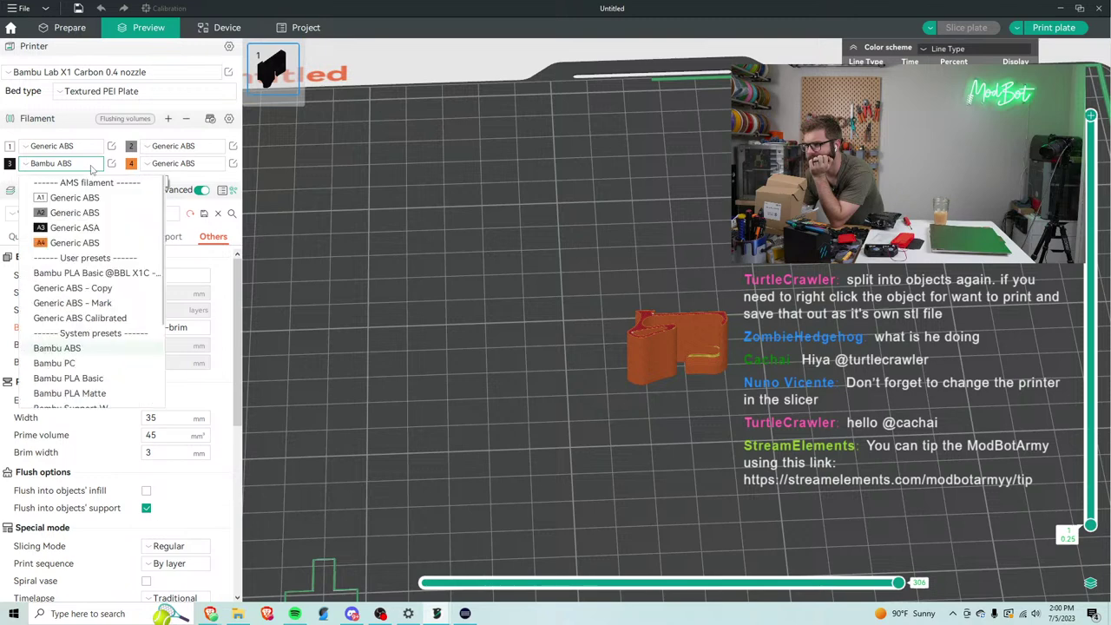
pyautogui.click(74, 227)
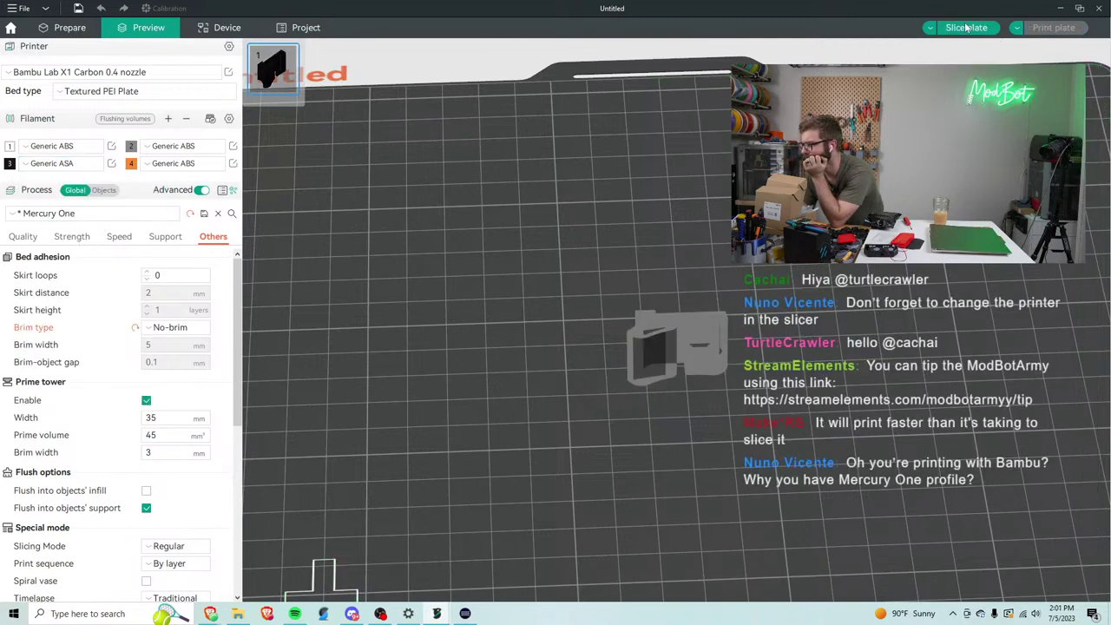
pyautogui.click(966, 28)
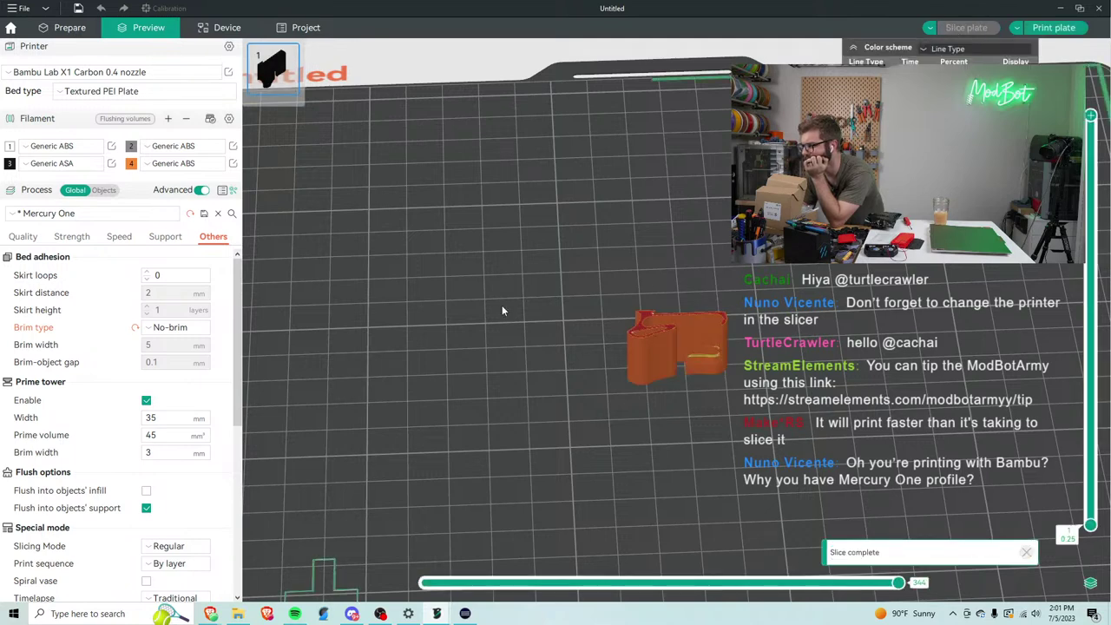
# Send the sliced clip to the Bambu X1C with flow calibration off and start the printer's live camera view.
pyautogui.click(1077, 28)
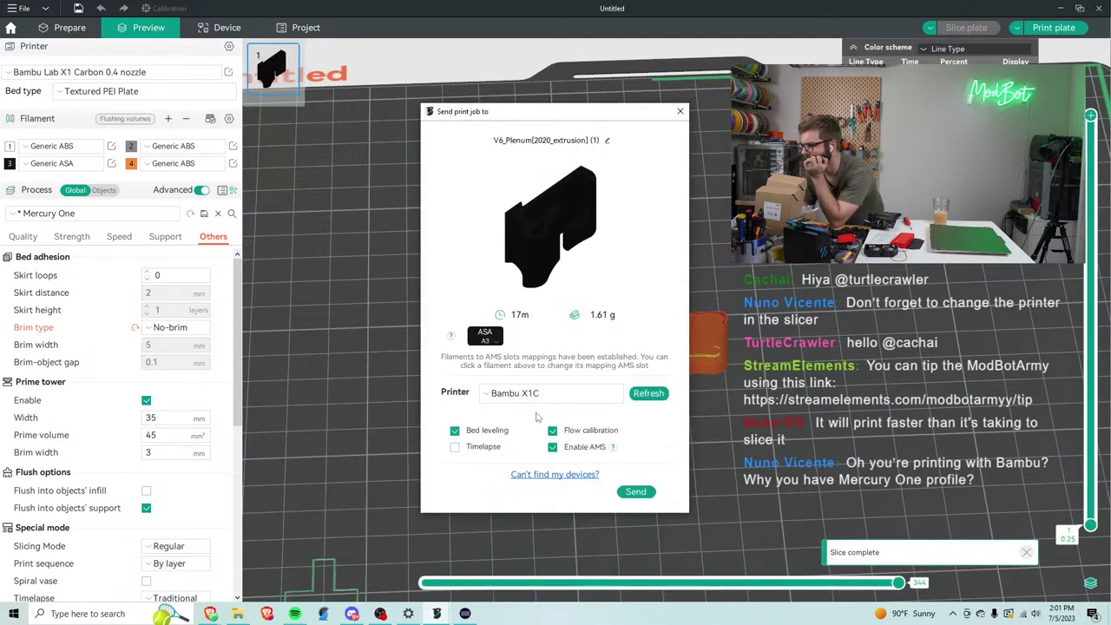
pyautogui.click(552, 430)
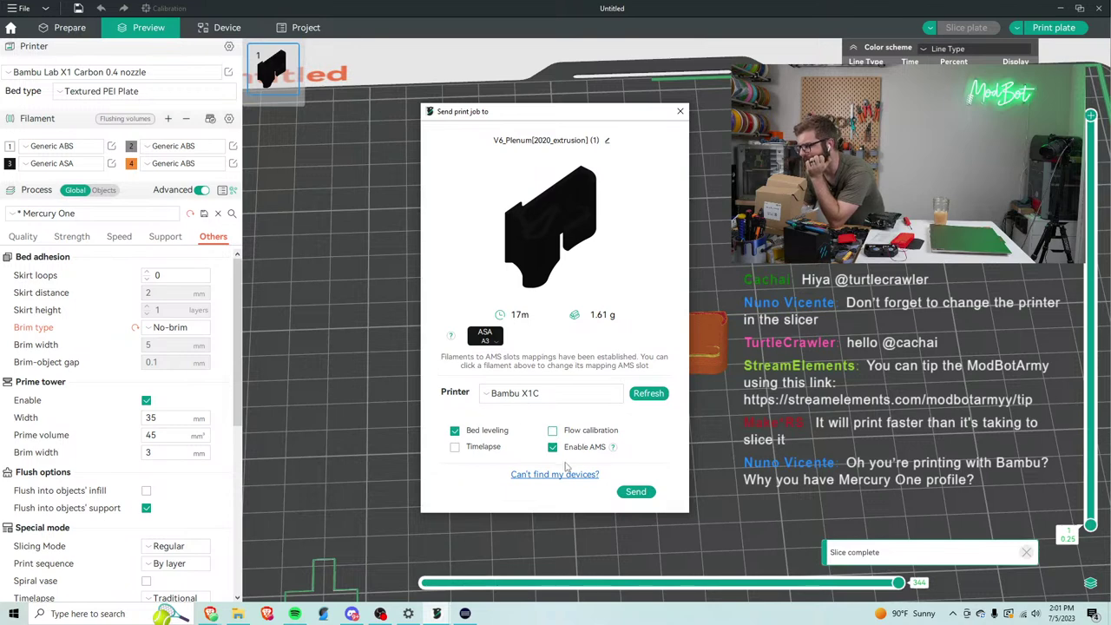
pyautogui.click(642, 491)
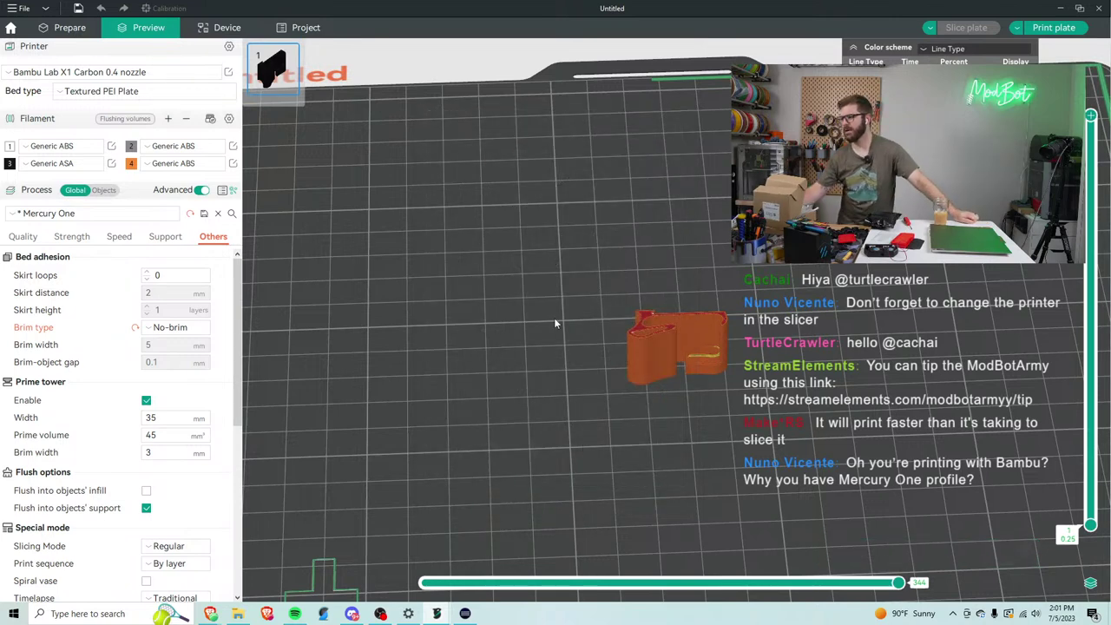
pyautogui.click(228, 28)
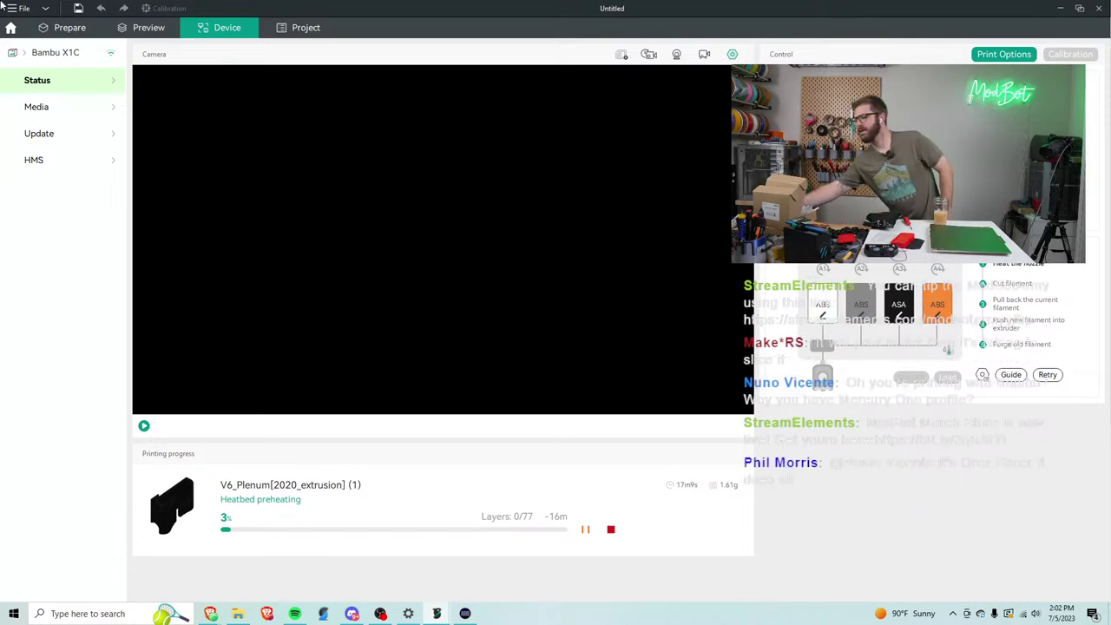
pyautogui.click(144, 425)
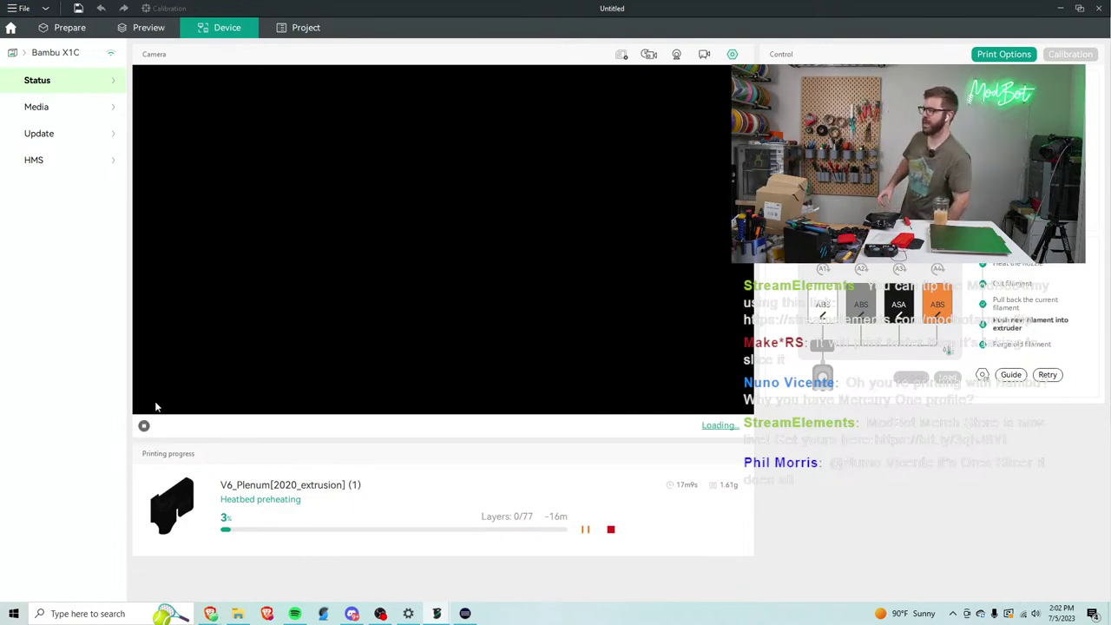
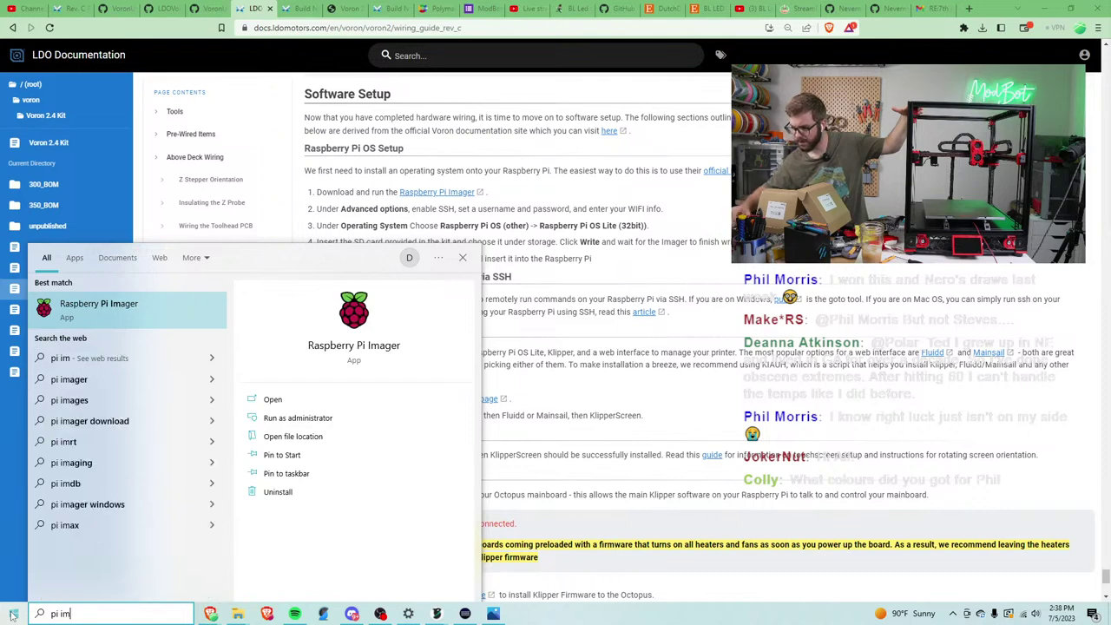
# Switch to Raspberry Pi Imager, accept its update offer, download imager_1.7.5.exe for Windows and install it.
pyautogui.press('Return')
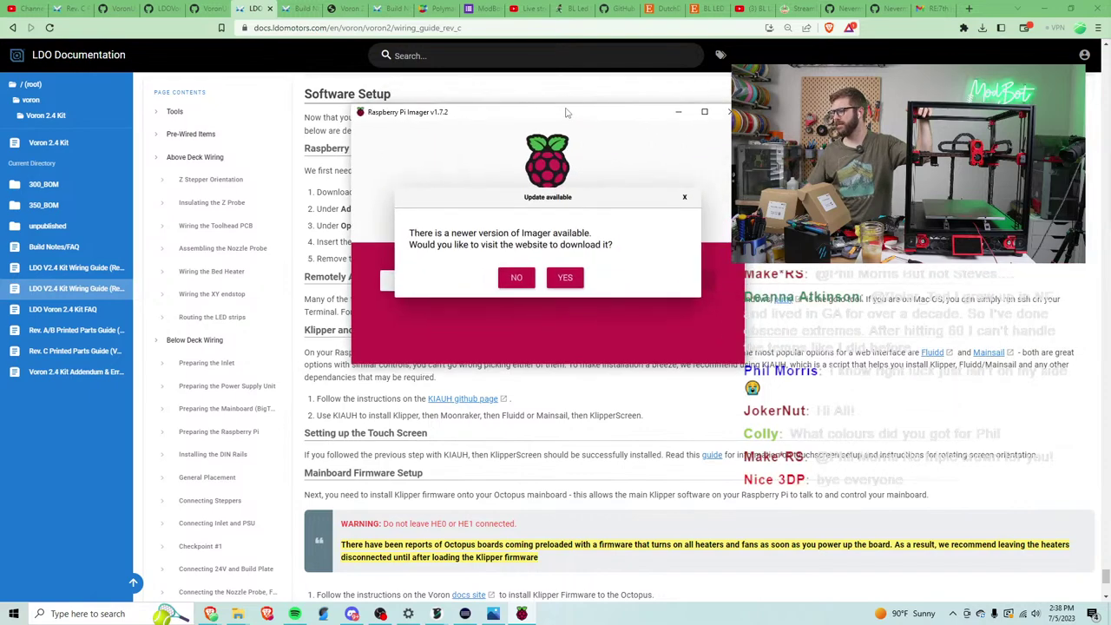
pyautogui.click(566, 277)
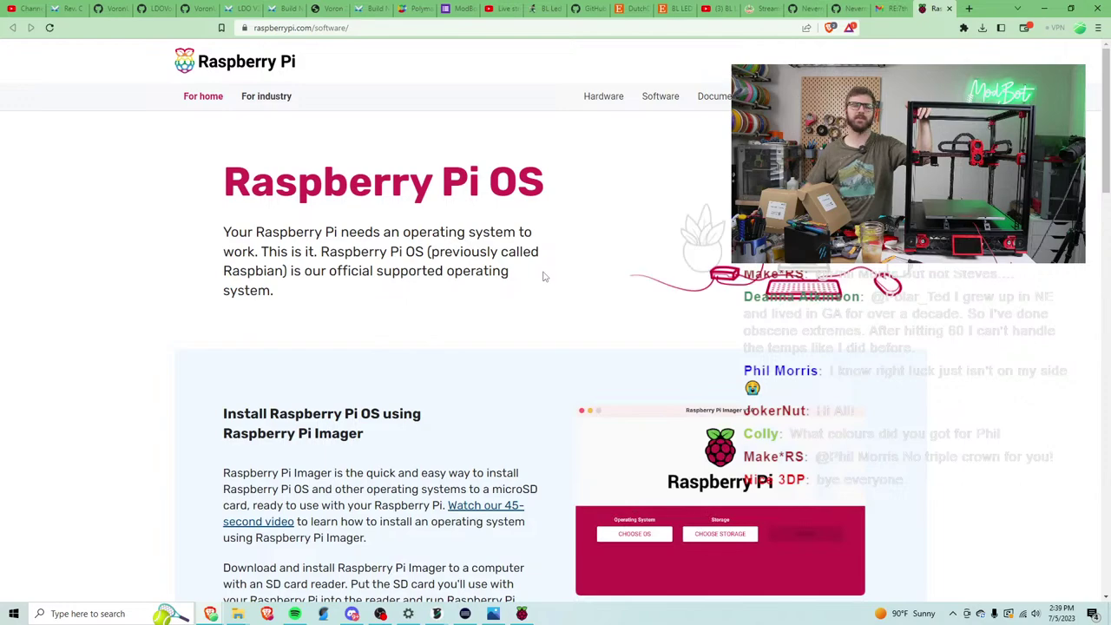
pyautogui.scroll(-3, 646, 333)
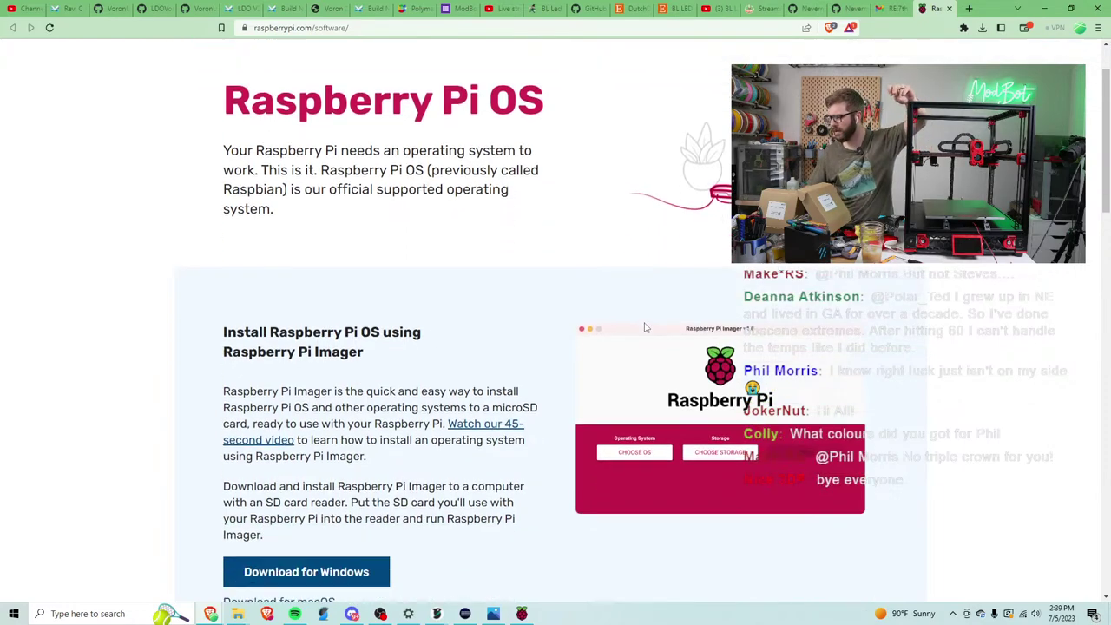
pyautogui.click(287, 368)
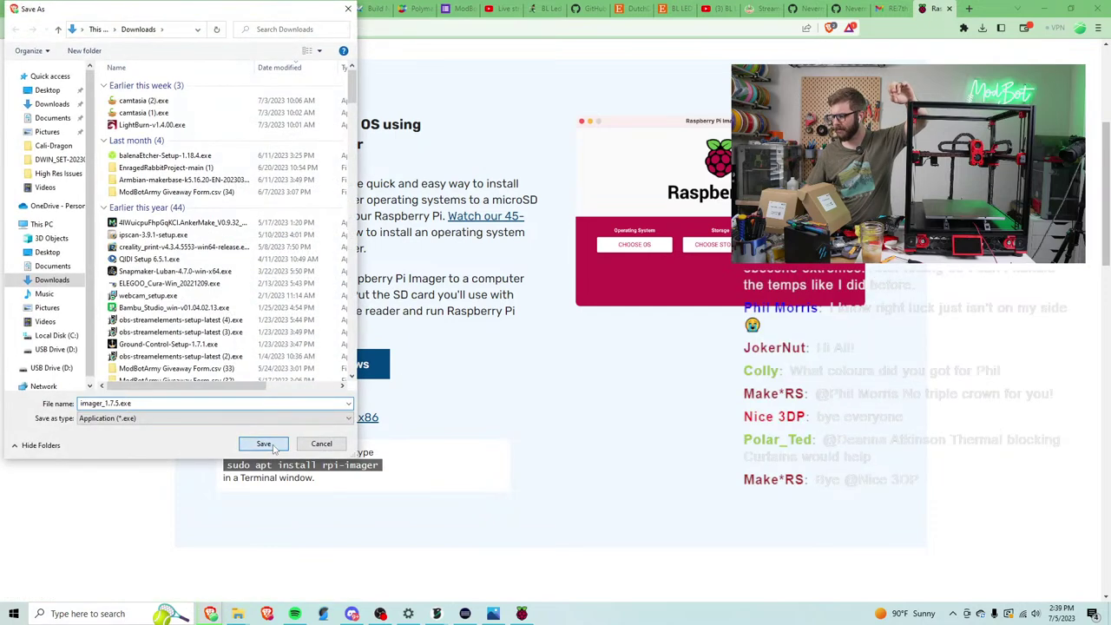
pyautogui.click(263, 443)
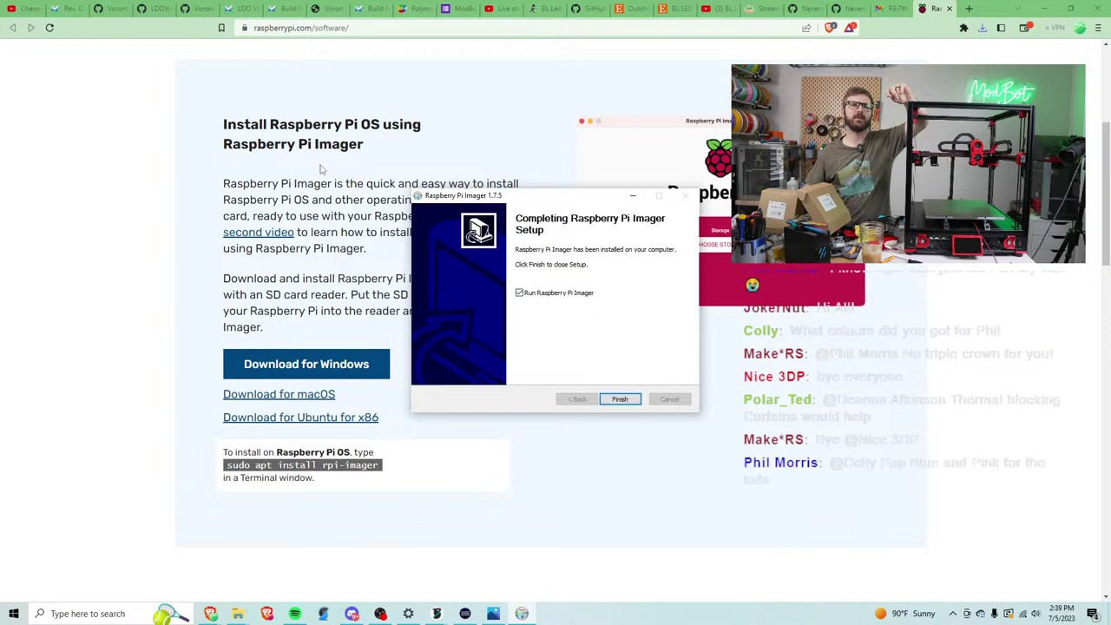
pyautogui.click(620, 398)
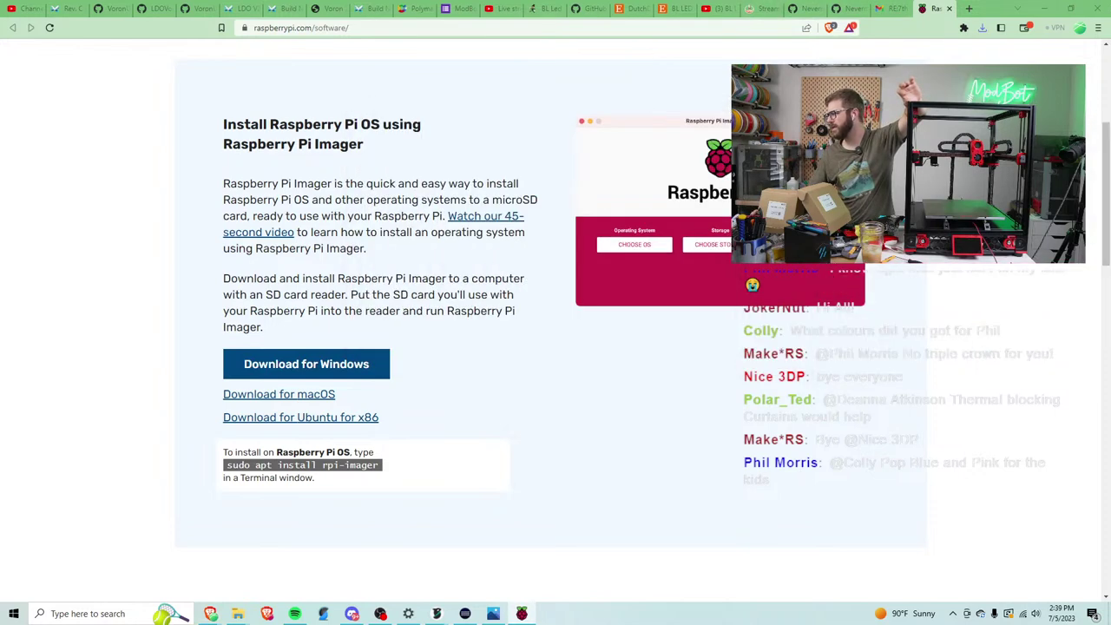
# Find the Software Setup section of the LDO V2.4 Rev. C wiring guide among the open browser pages.
pyautogui.click(289, 9)
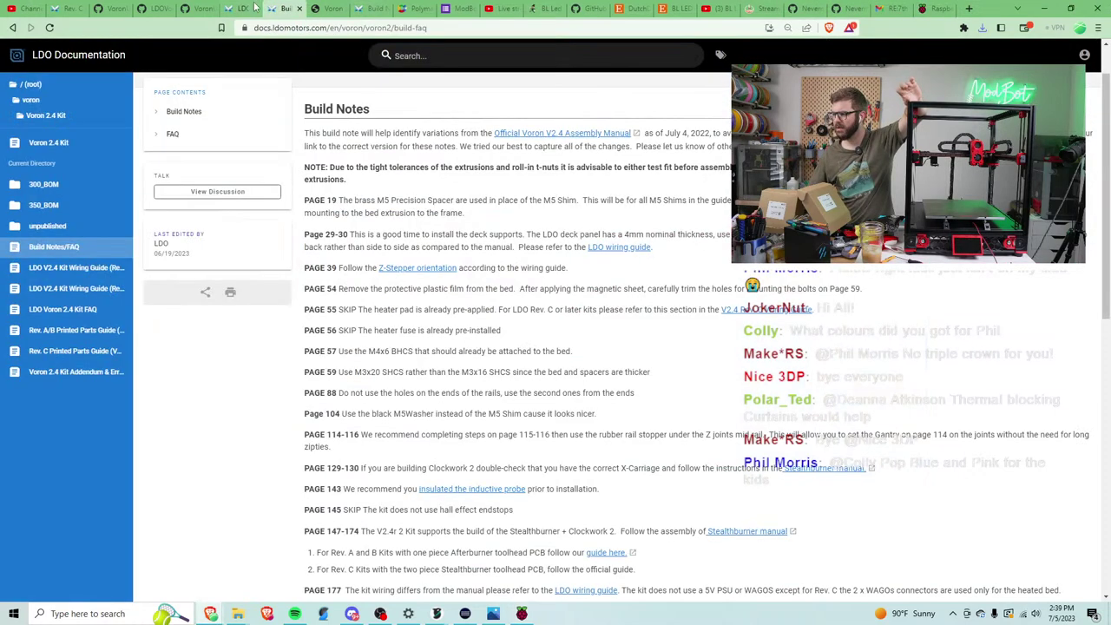
pyautogui.click(326, 7)
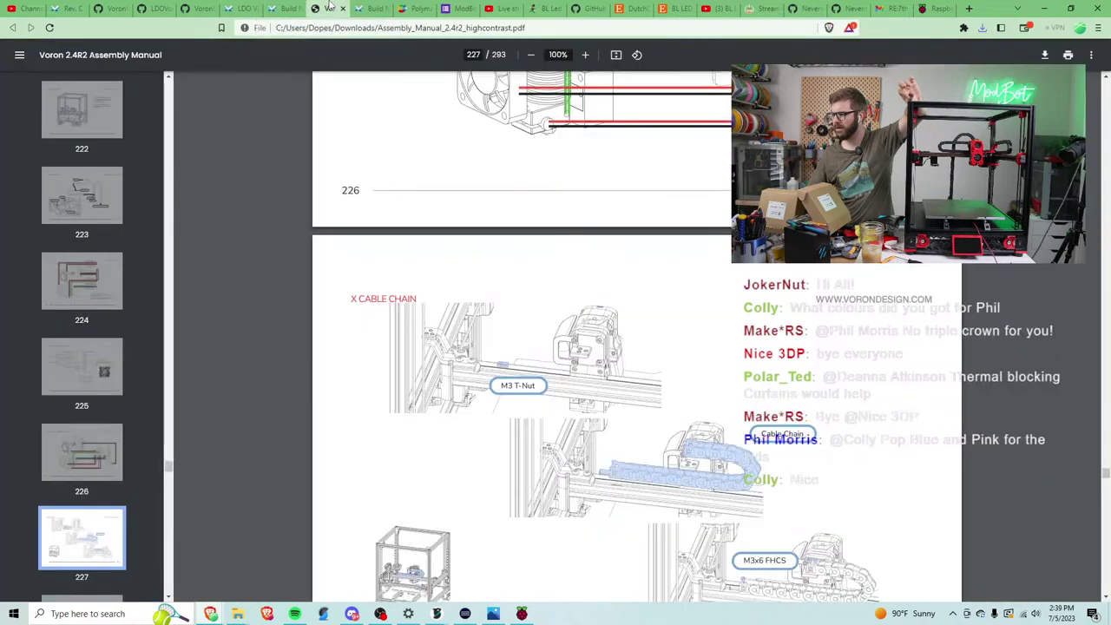
pyautogui.hotkey('ctrl', 'Tab')
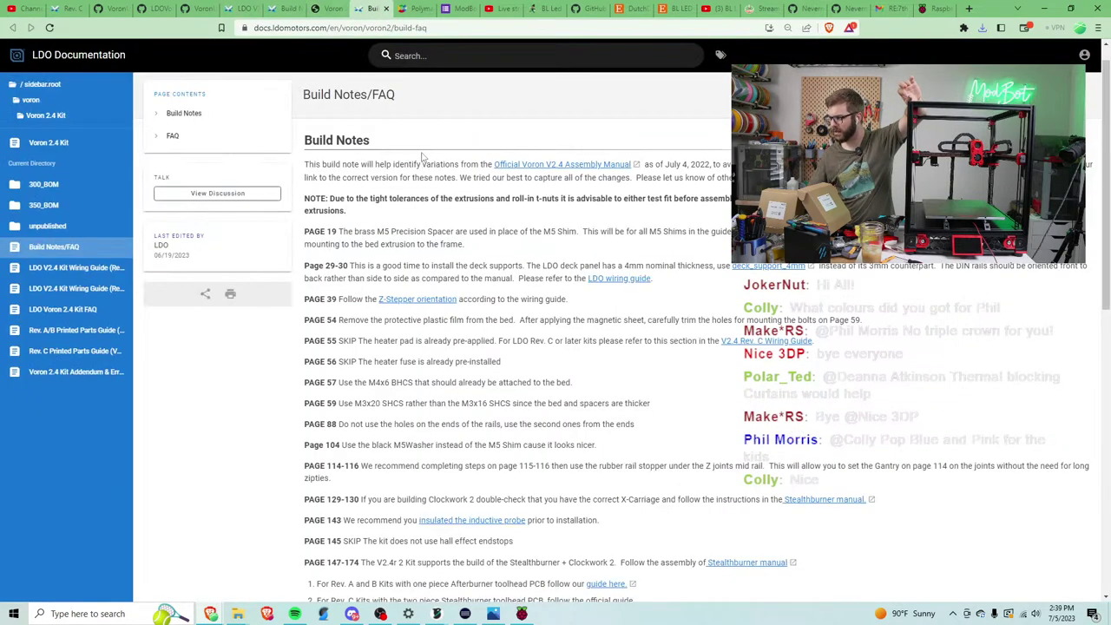
pyautogui.click(239, 8)
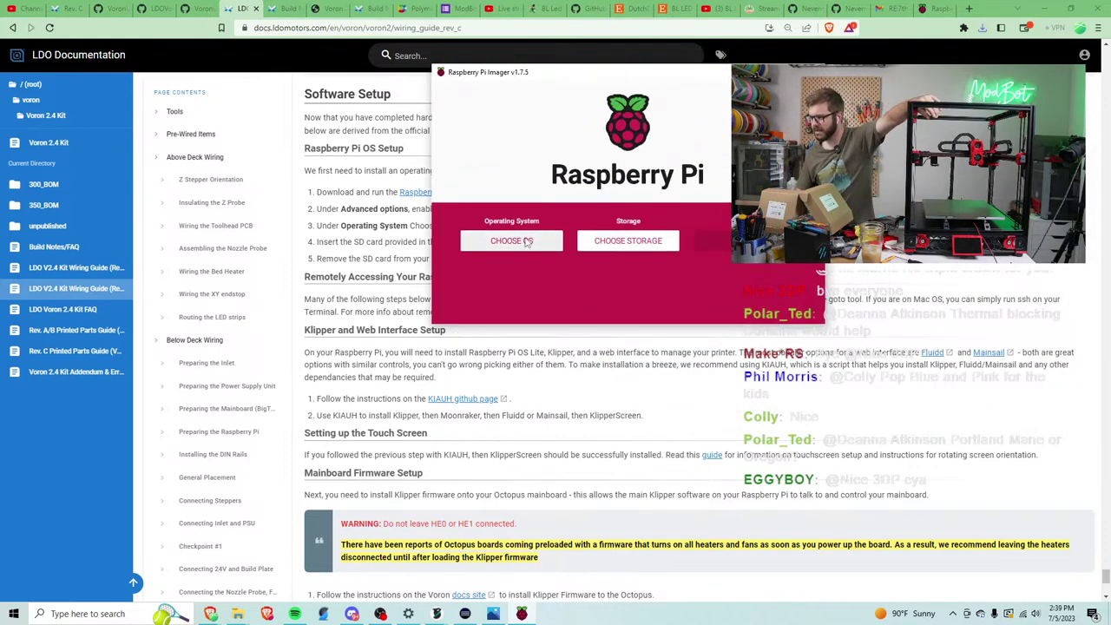
# In Raspberry Pi Imager, choose Raspberry Pi OS Lite (32-bit) from the other Raspberry Pi OS images as operating system.
pyautogui.moveTo(558, 80); pyautogui.dragTo(713, 227)
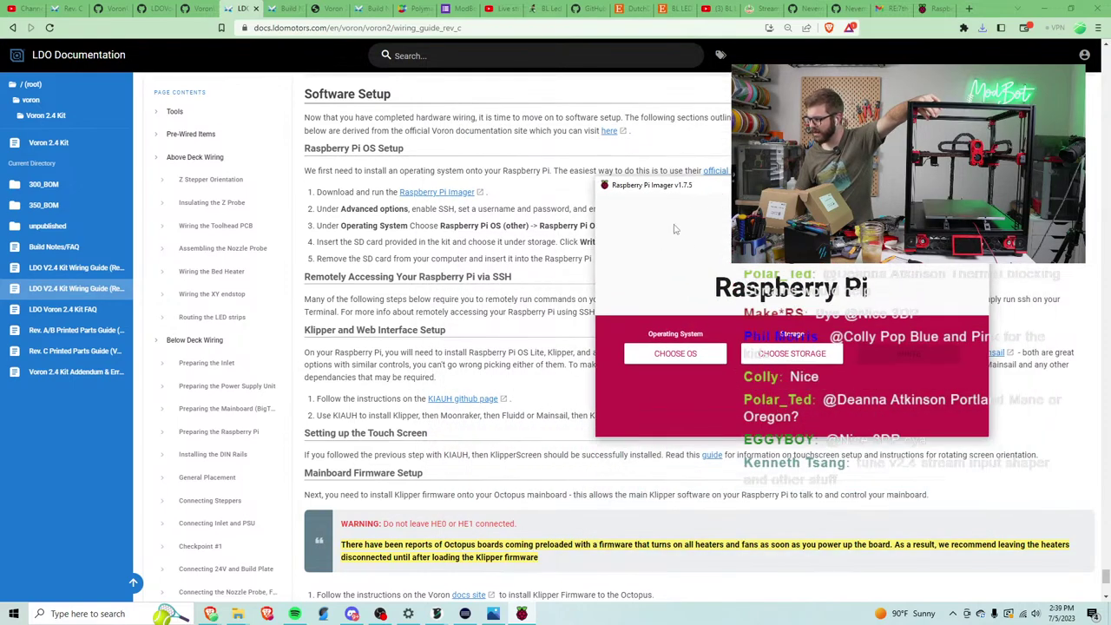
pyautogui.click(684, 354)
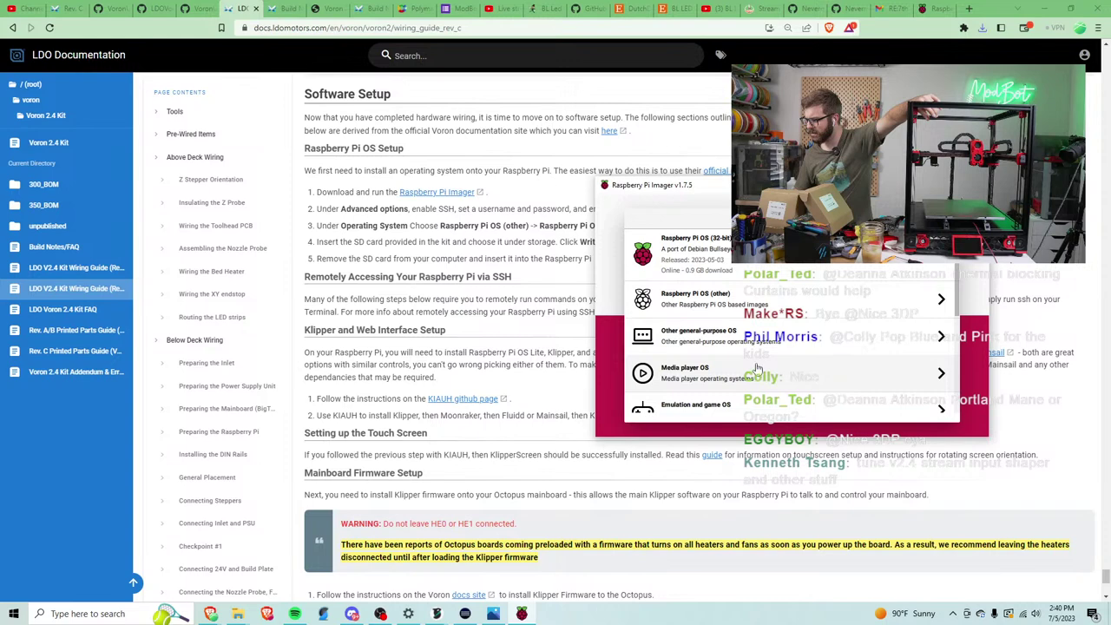
pyautogui.scroll(-2, 757, 369)
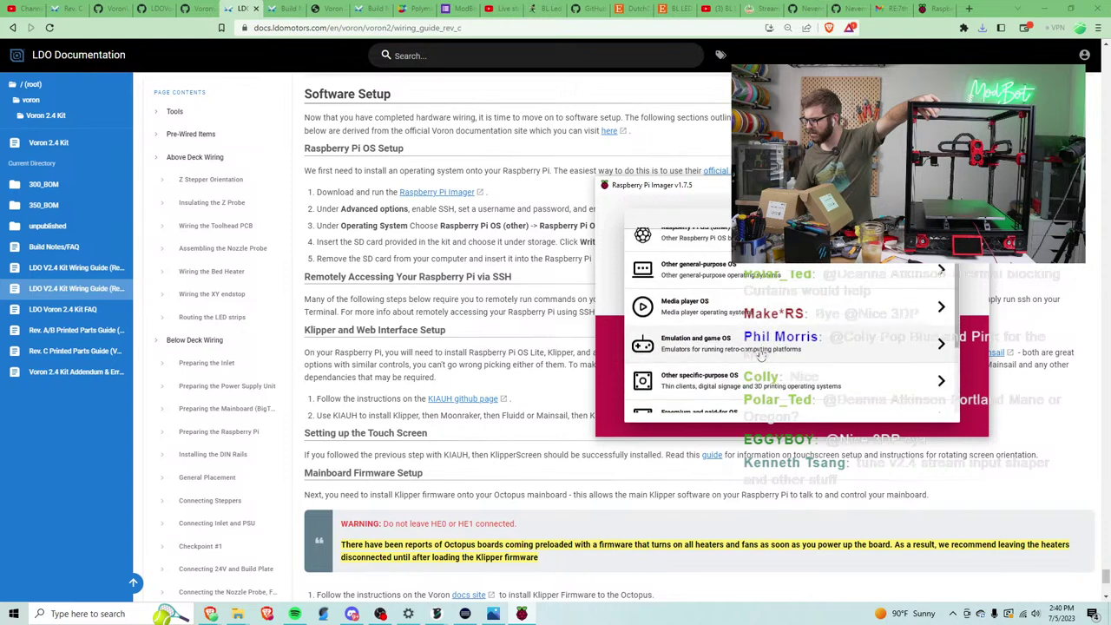
pyautogui.scroll(3, 759, 354)
pyautogui.click(759, 351)
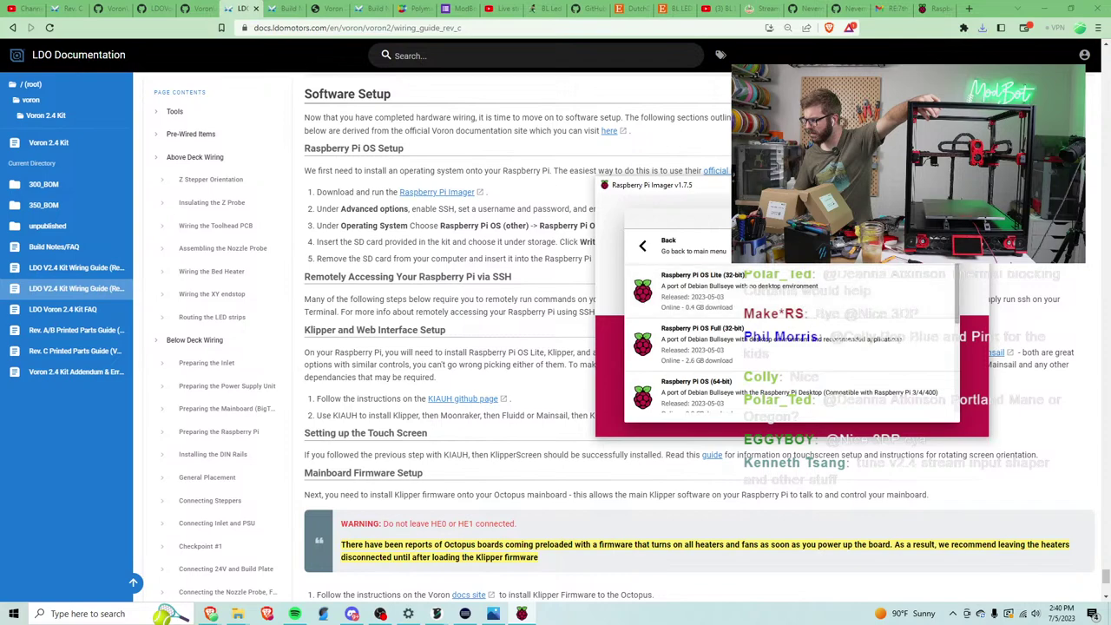
pyautogui.moveTo(651, 184); pyautogui.dragTo(729, 160)
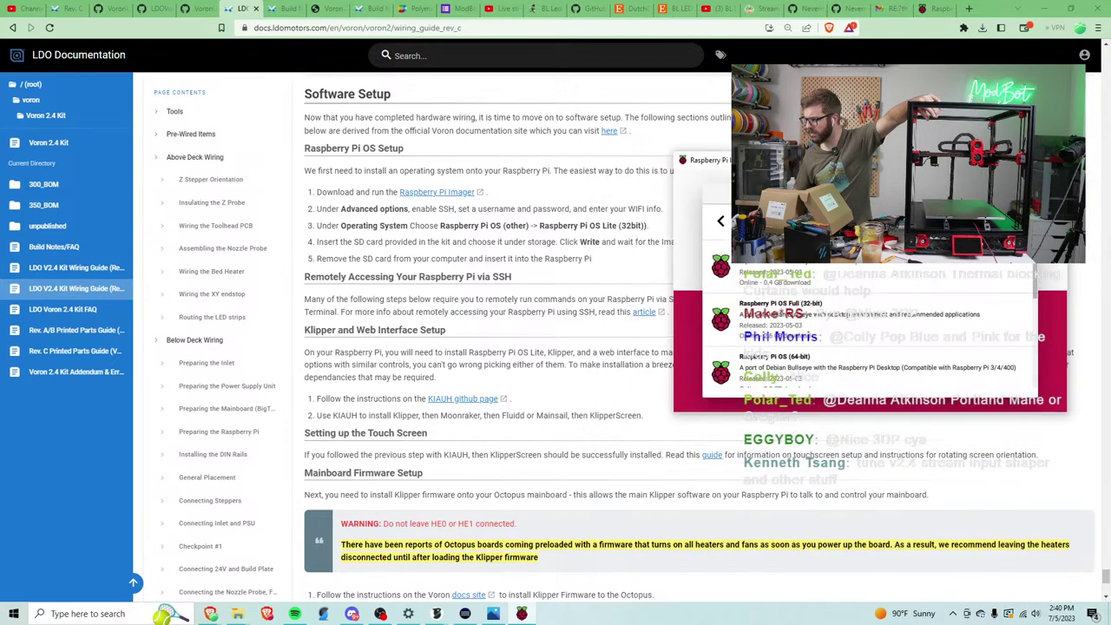
pyautogui.click(816, 272)
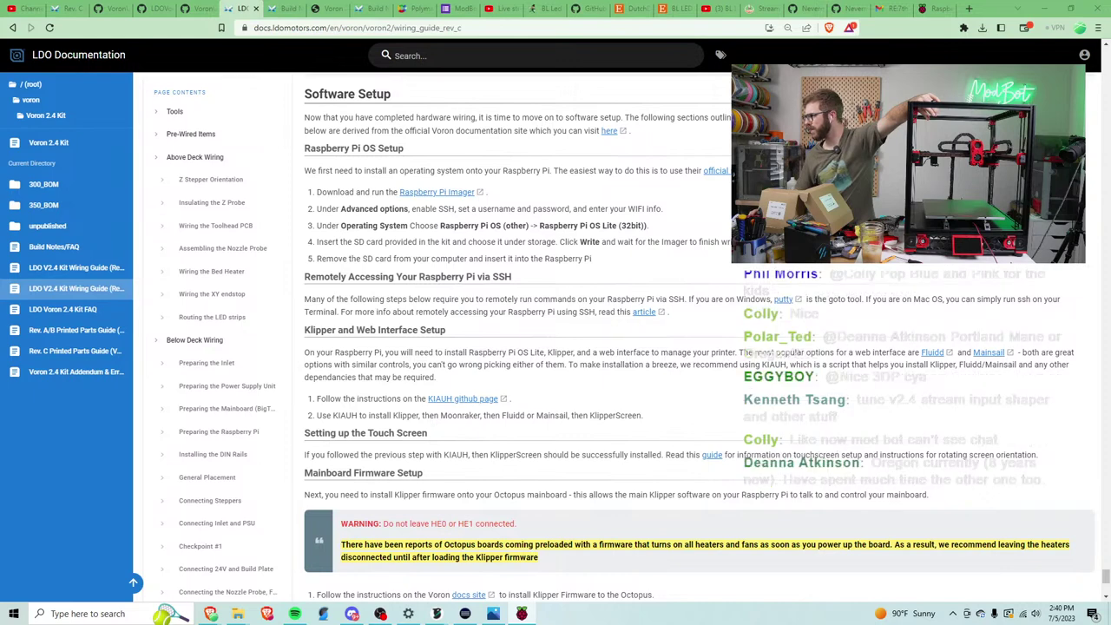
# Enable SSH with password authentication and turn on the username and password setting in Raspberry Pi Imager's advanced options.
pyautogui.hotkey('alt', 'Tab')
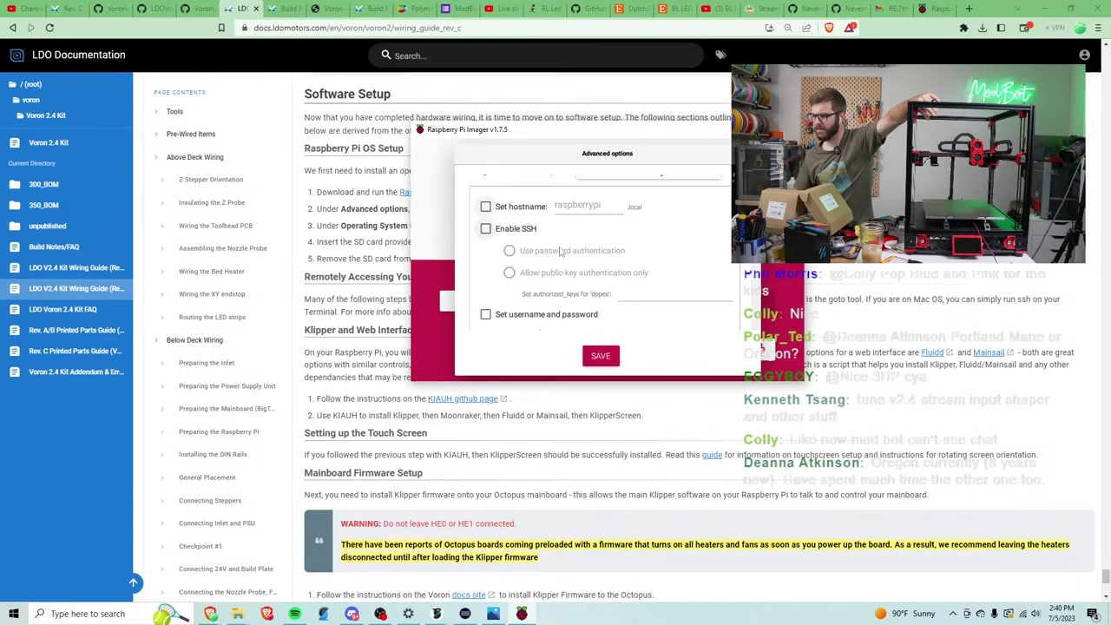
pyautogui.click(486, 228)
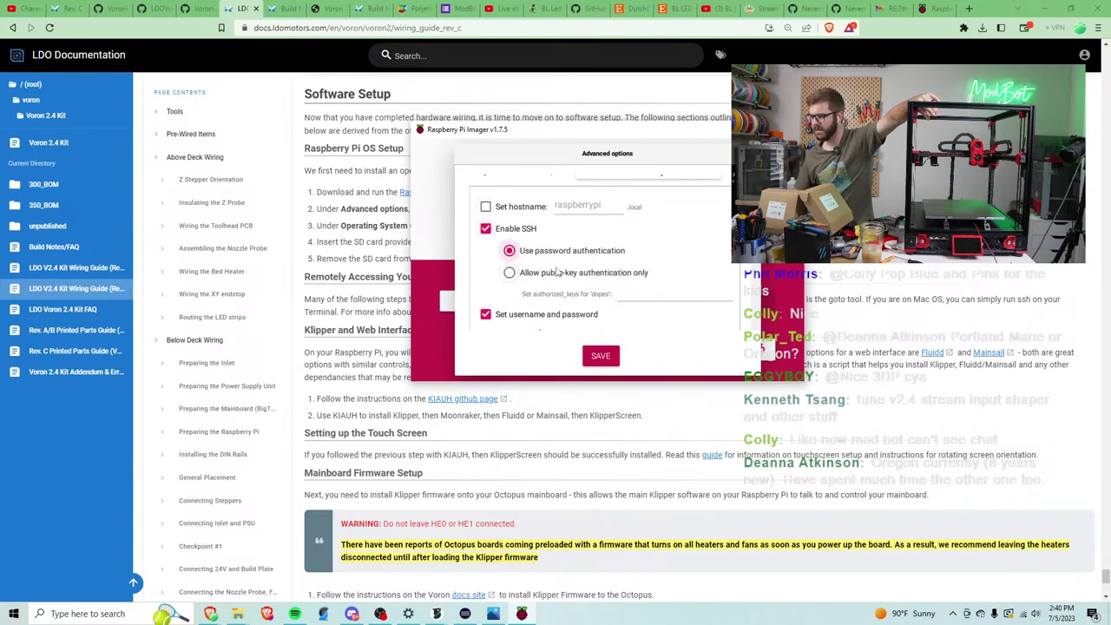
pyautogui.click(486, 314)
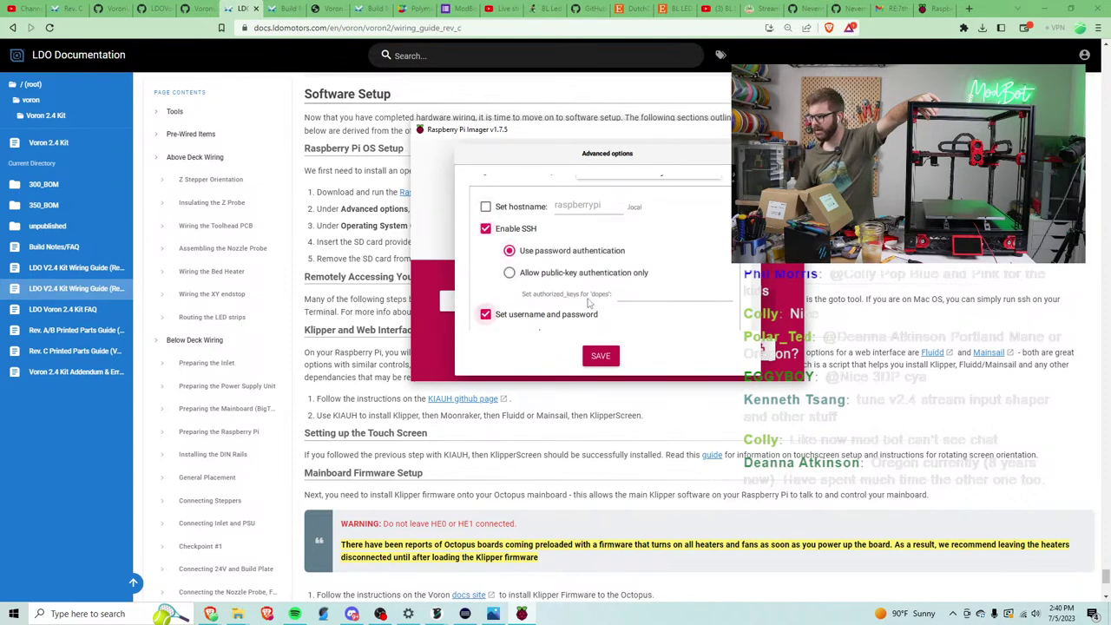
pyautogui.scroll(-2, 590, 300)
pyautogui.click(544, 287)
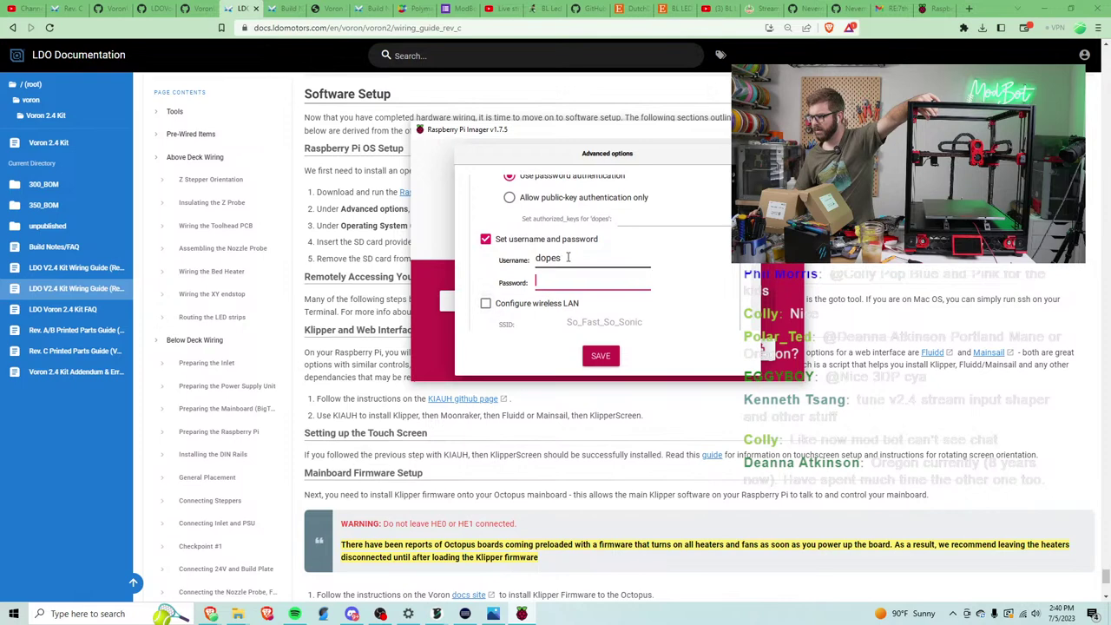
pyautogui.scroll(1, 593, 294)
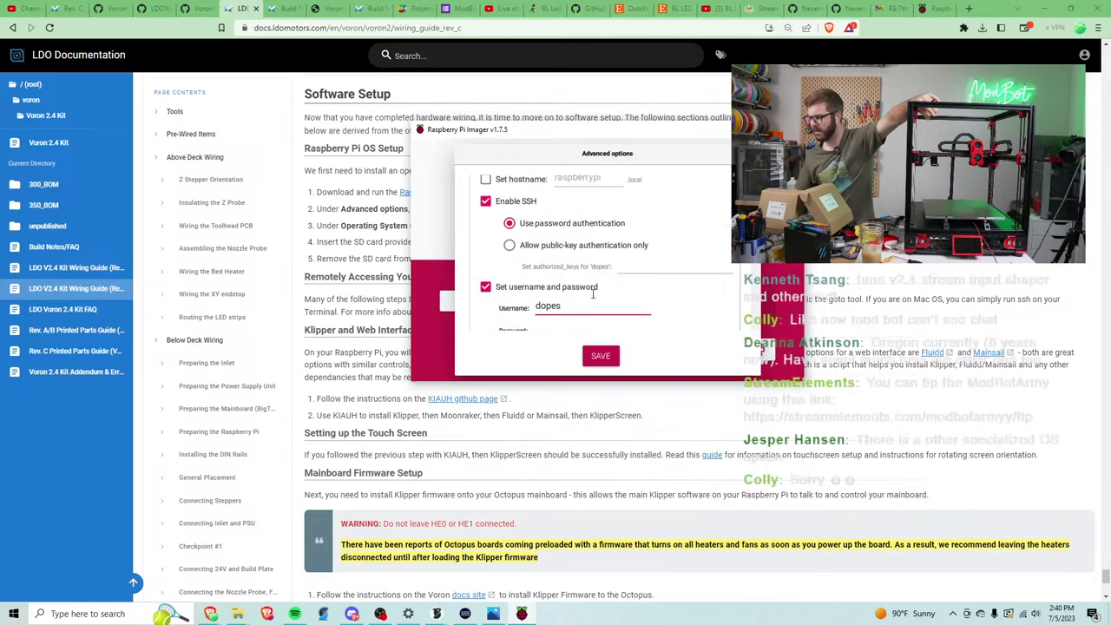
pyautogui.scroll(1, 593, 295)
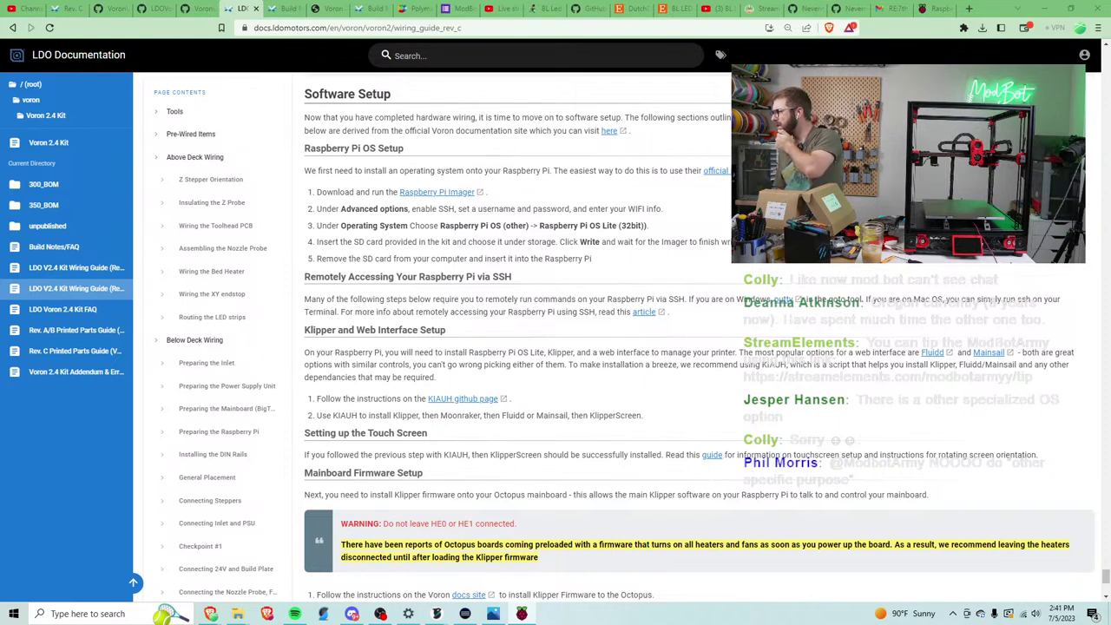
# Set the wireless LAN country to US and save the advanced options.
pyautogui.hotkey('alt', 'Tab')
pyautogui.click(661, 254)
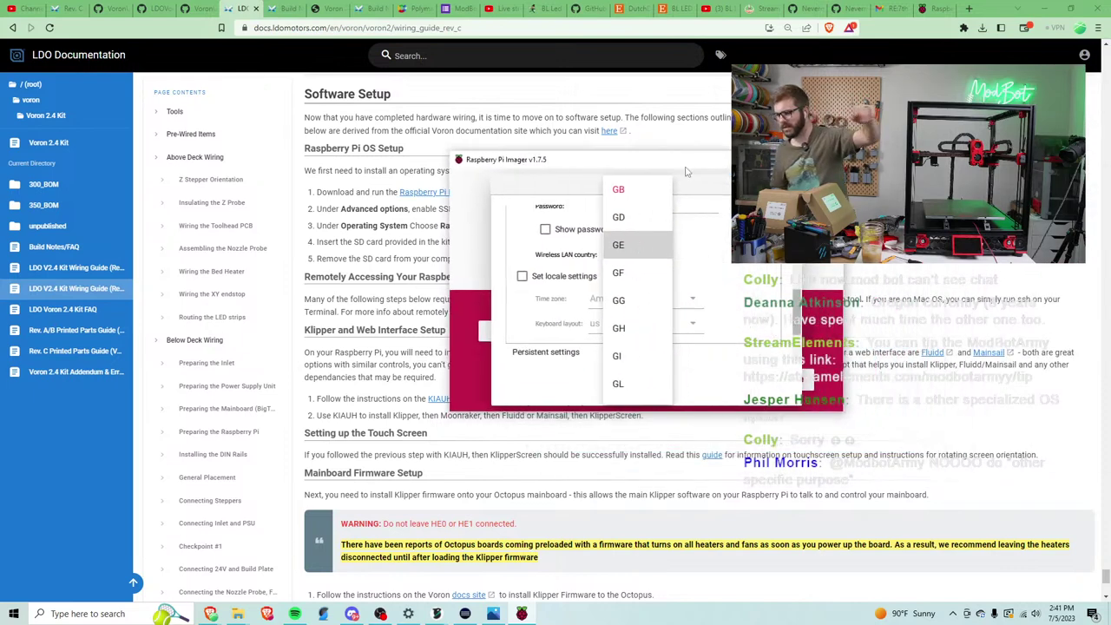
pyautogui.click(630, 279)
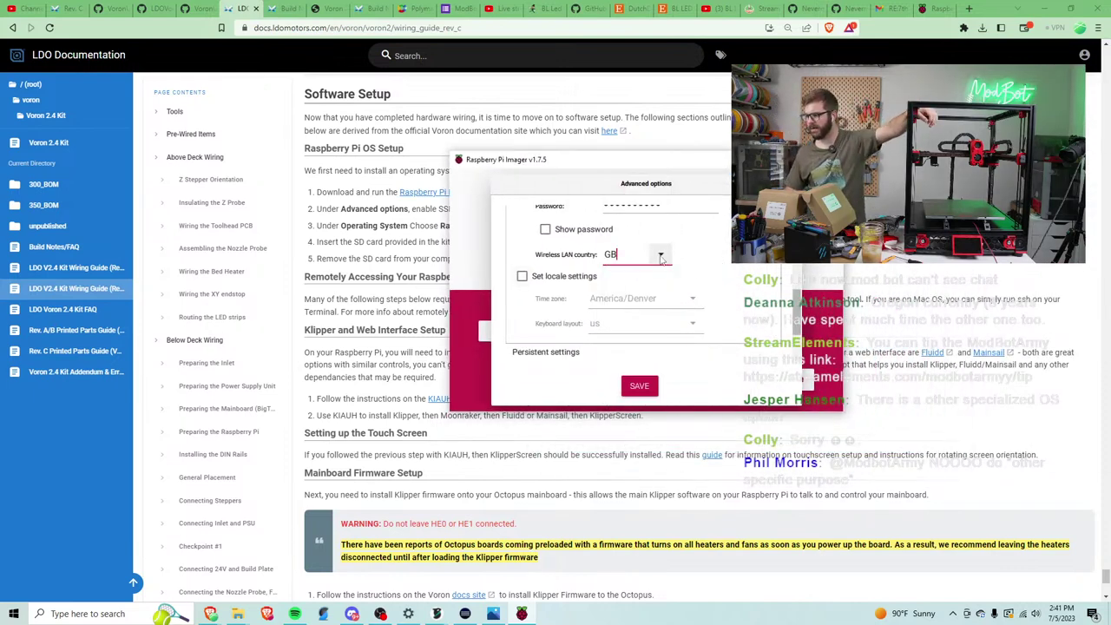
pyautogui.click(661, 255)
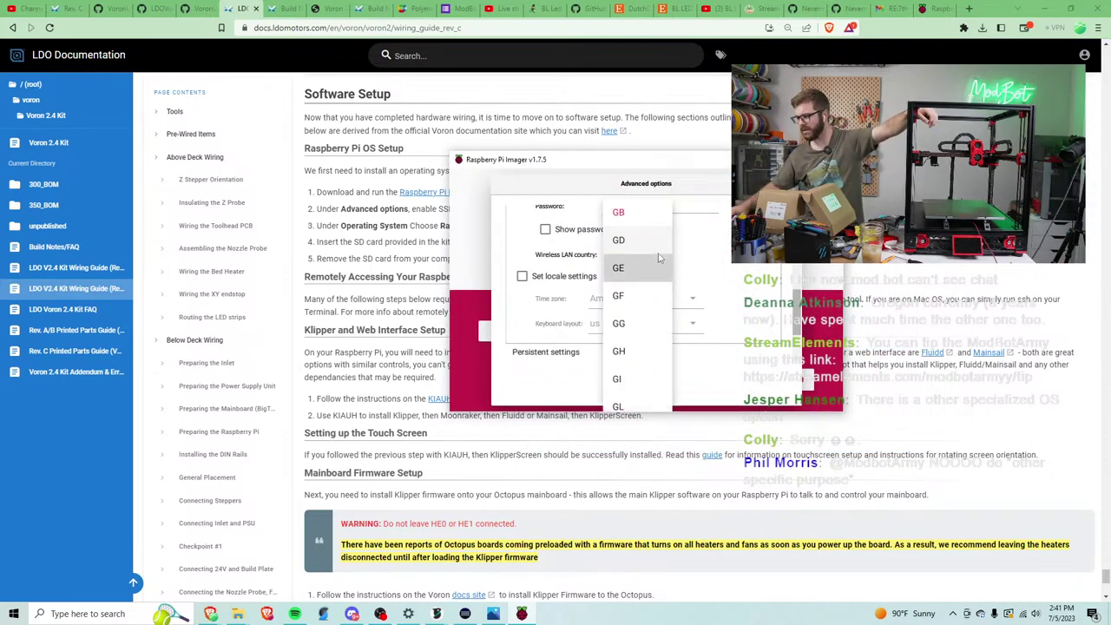
pyautogui.scroll(-9, 659, 258)
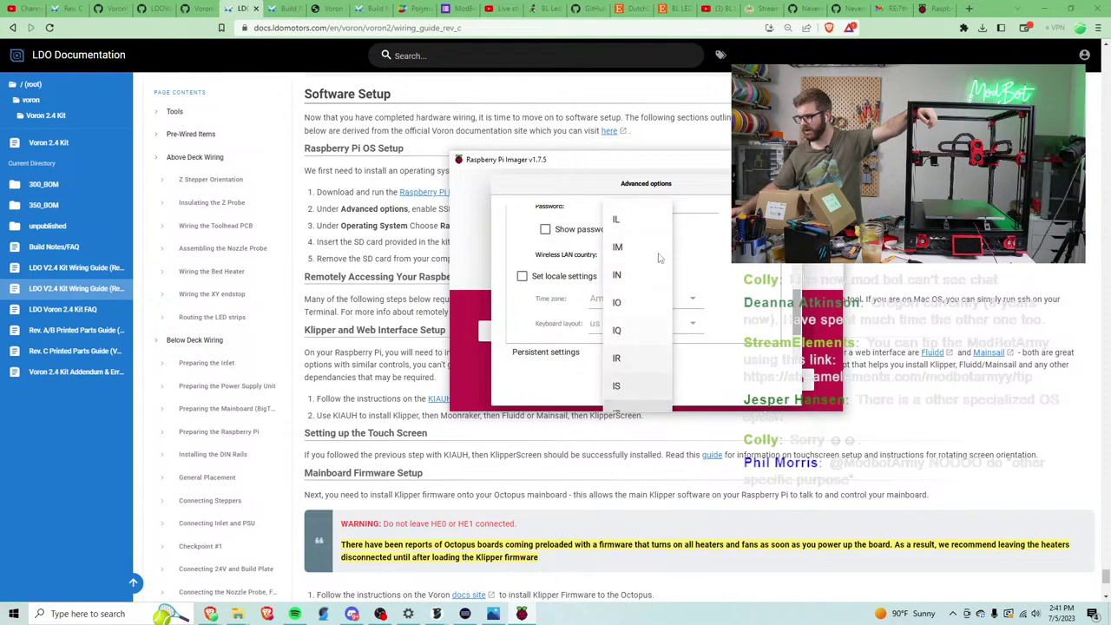
pyautogui.scroll(-8, 659, 258)
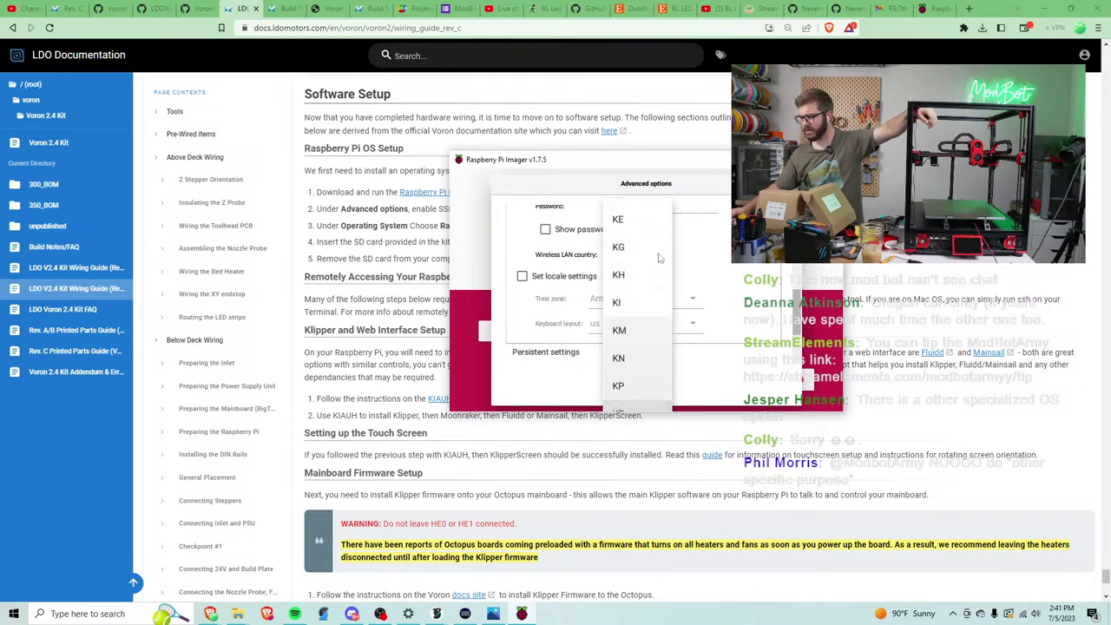
pyautogui.scroll(-20, 658, 257)
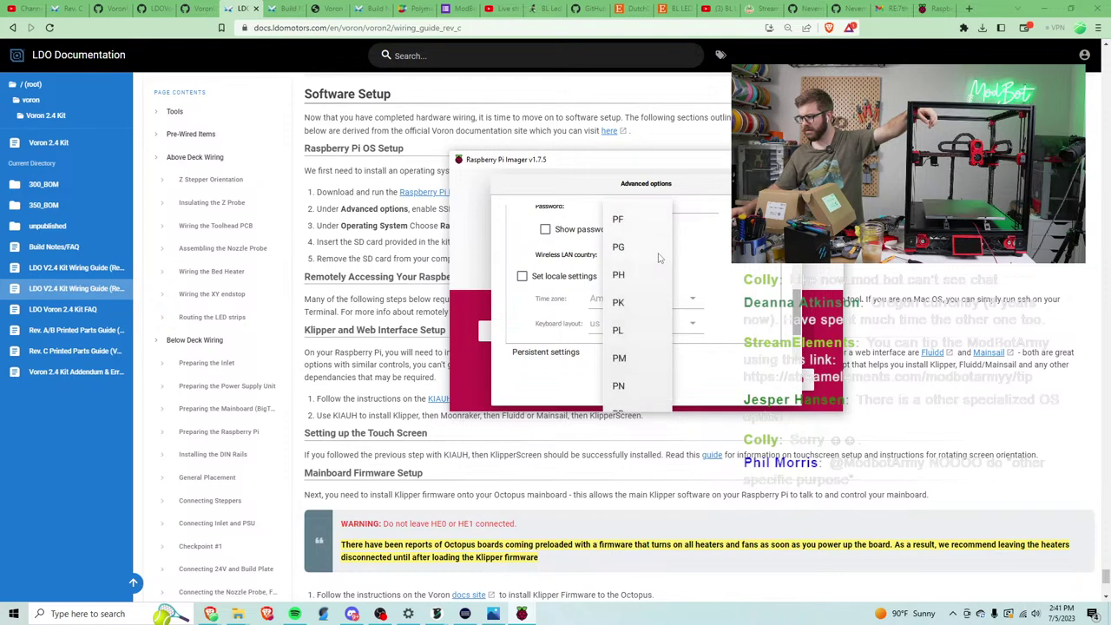
pyautogui.scroll(-16, 659, 257)
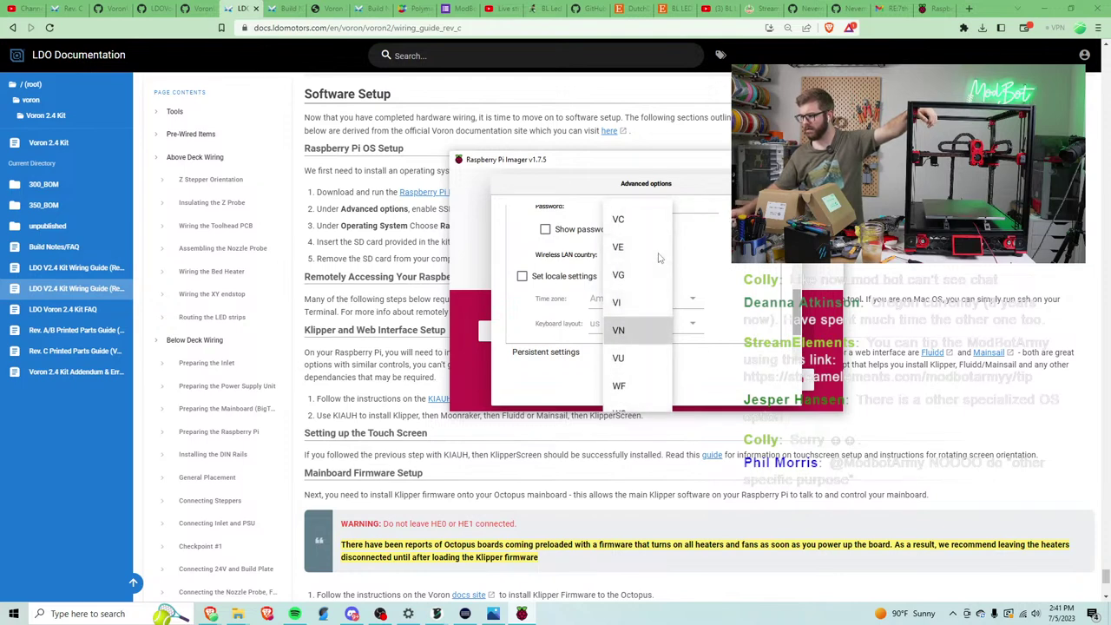
pyautogui.scroll(3, 659, 258)
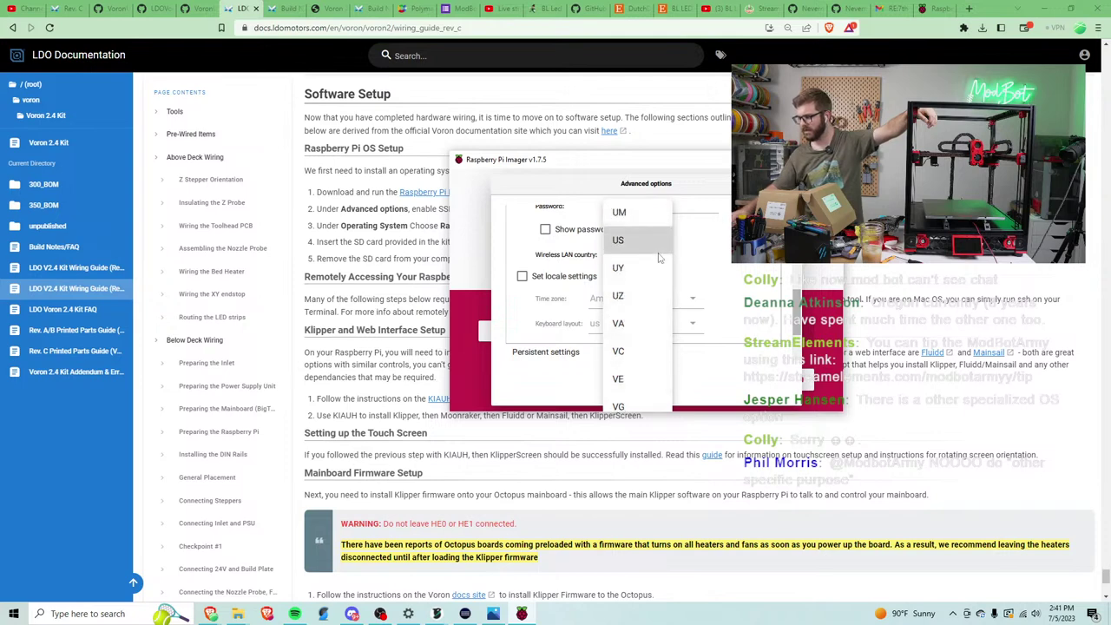
pyautogui.click(657, 240)
pyautogui.click(639, 387)
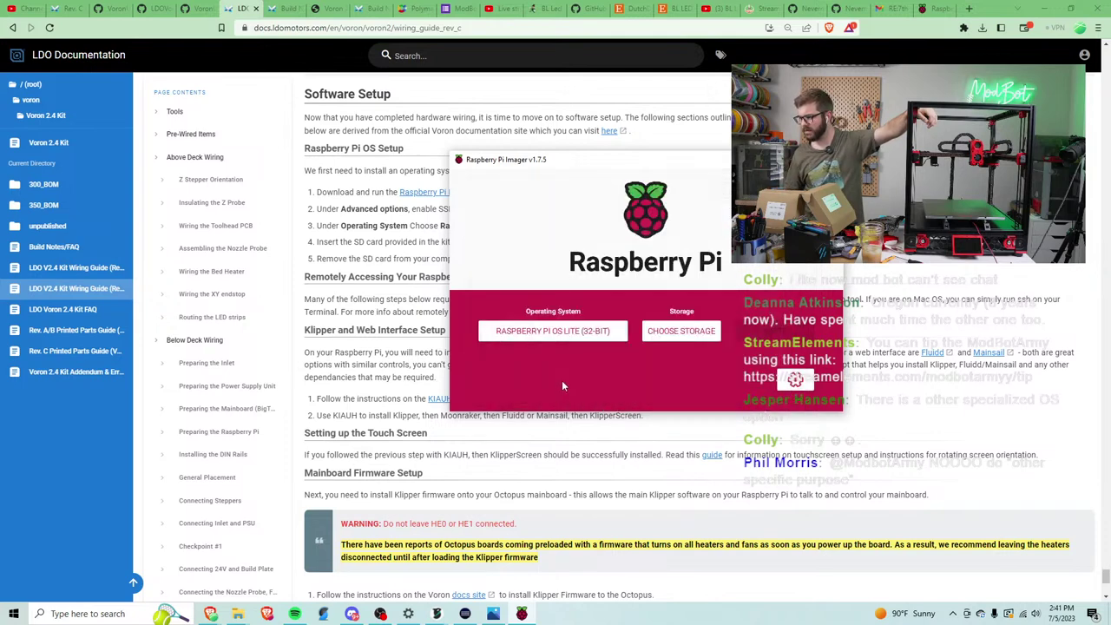
# Choose the Mass Storage Device USB Device as storage and write Raspberry Pi OS Lite (32-bit) to it, accepting the erasure of existing data.
pyautogui.click(659, 330)
pyautogui.click(584, 209)
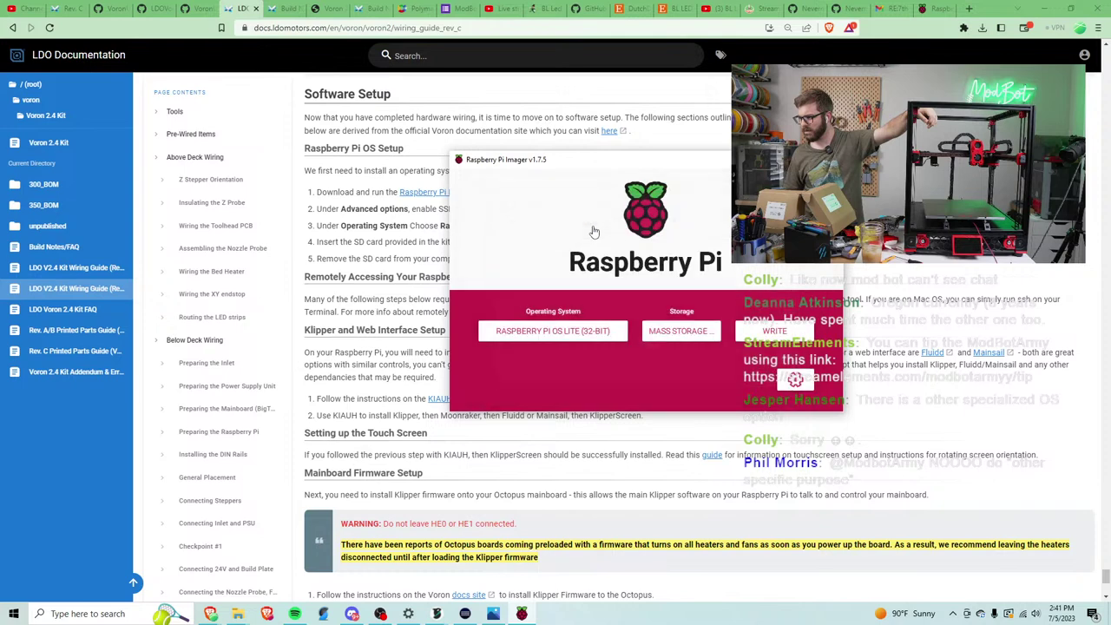
pyautogui.click(778, 336)
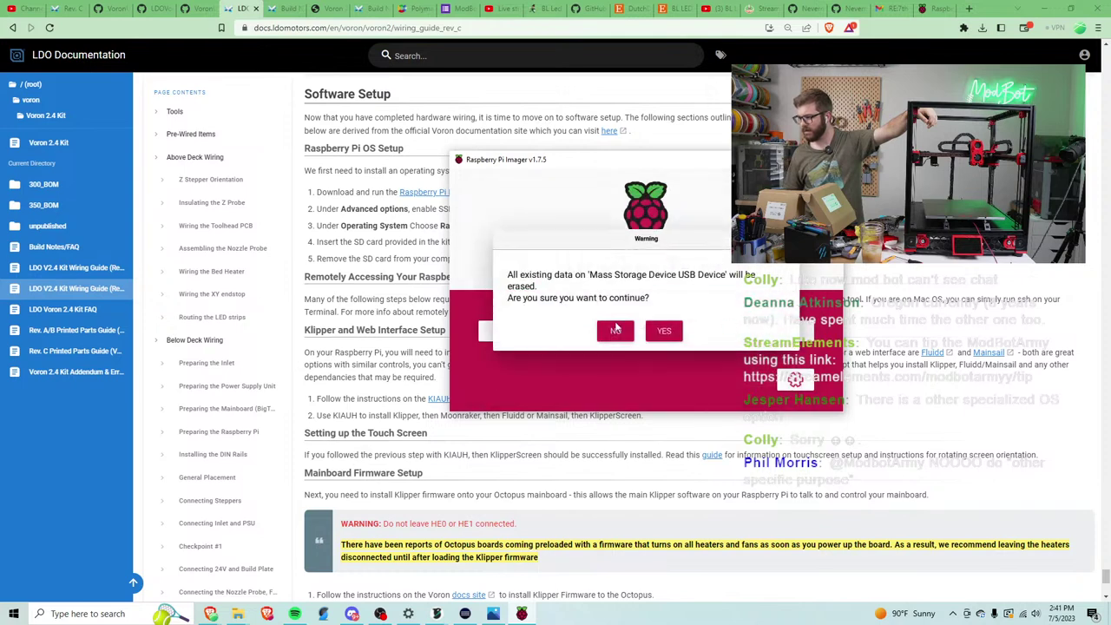
pyautogui.click(662, 330)
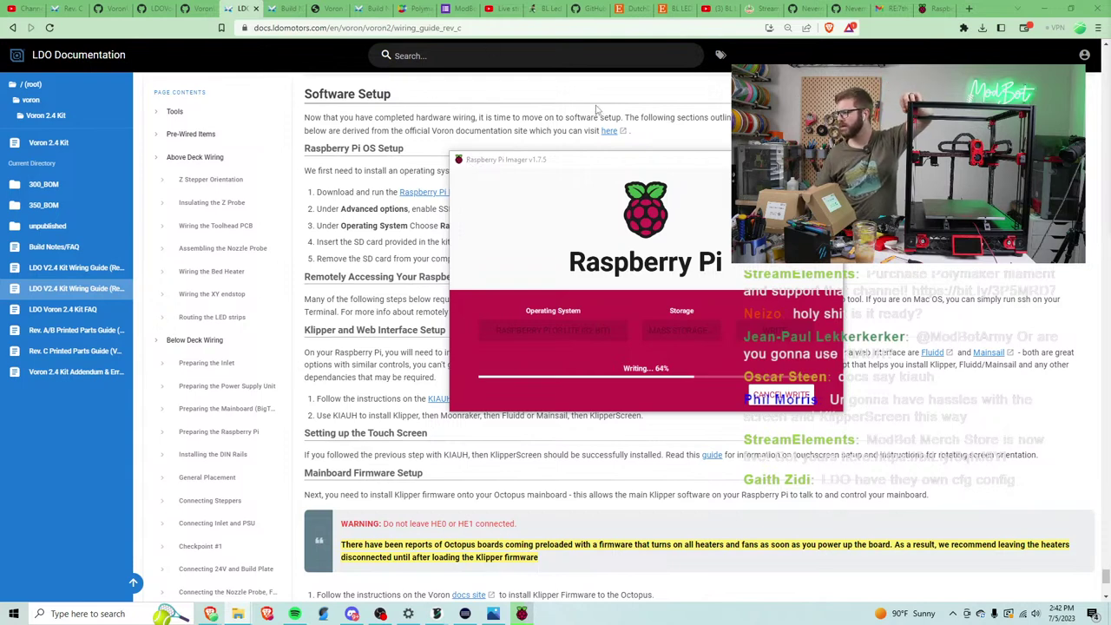
# Read the wiring guide's remaining Software Setup sections down to Initial Printer Setup and Tuning, and dismiss the imager's write notice.
pyautogui.moveTo(631, 159); pyautogui.dragTo(1110, 113)
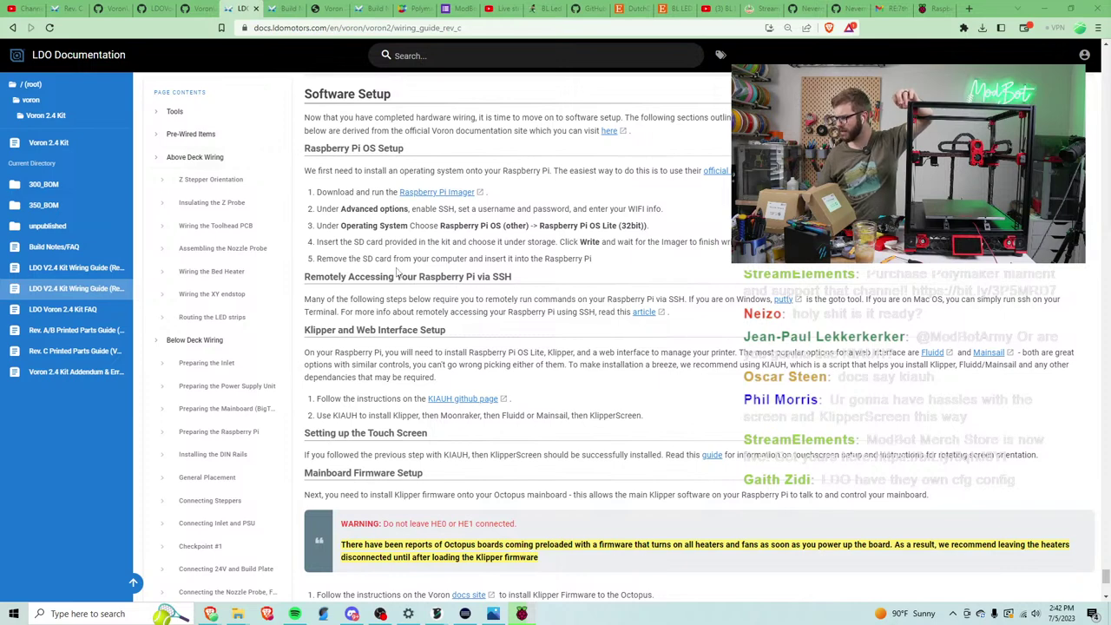
pyautogui.scroll(-1, 432, 260)
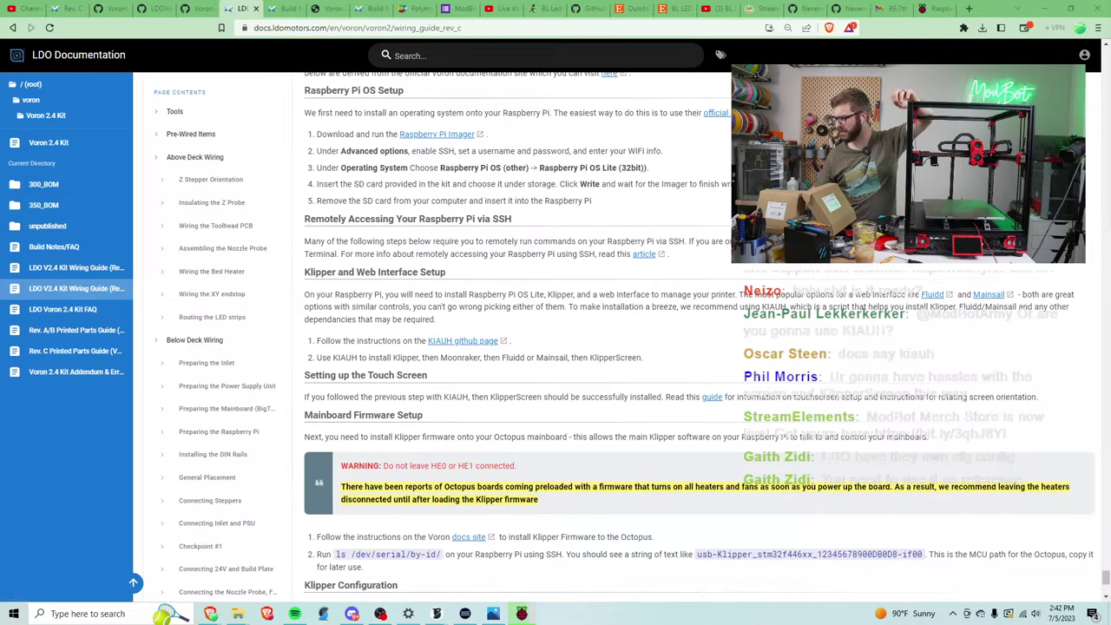
pyautogui.scroll(-1, 382, 334)
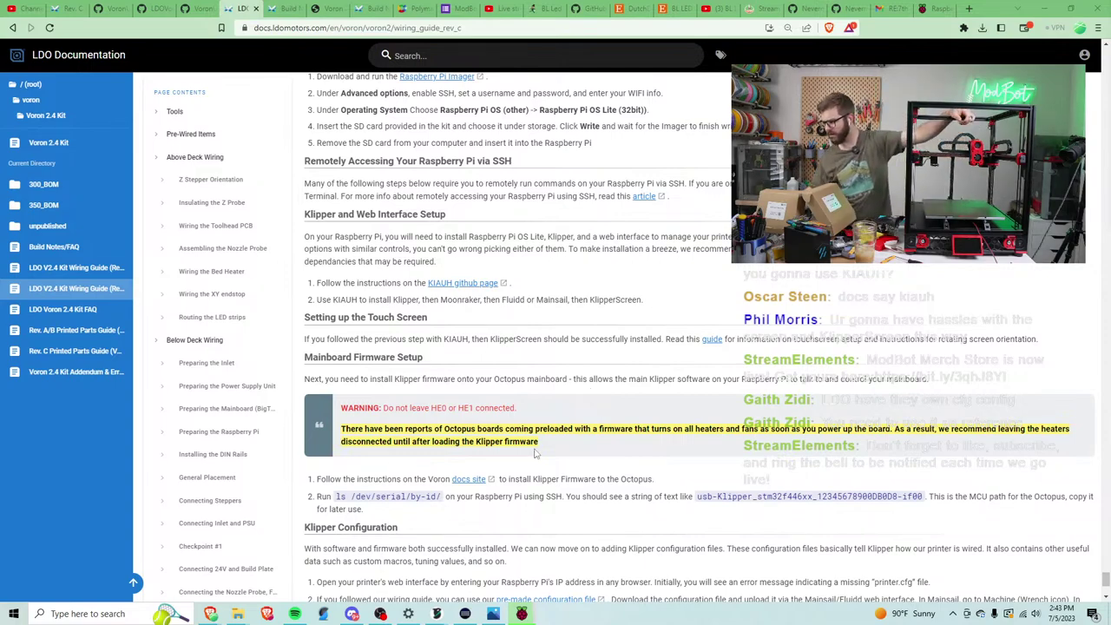
pyautogui.scroll(-3, 460, 491)
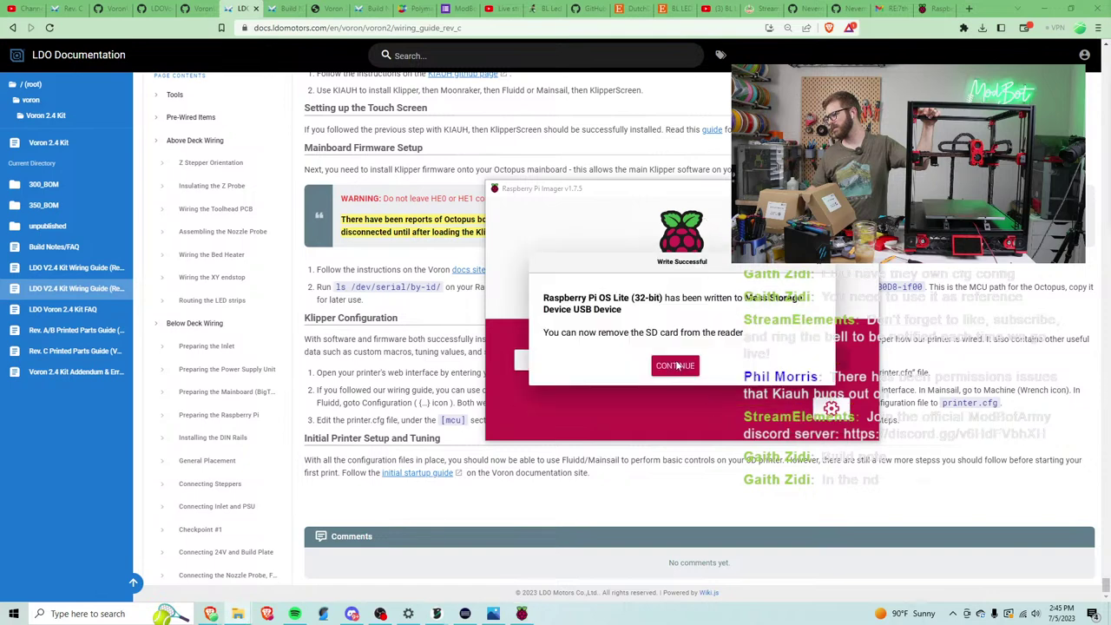
pyautogui.click(676, 365)
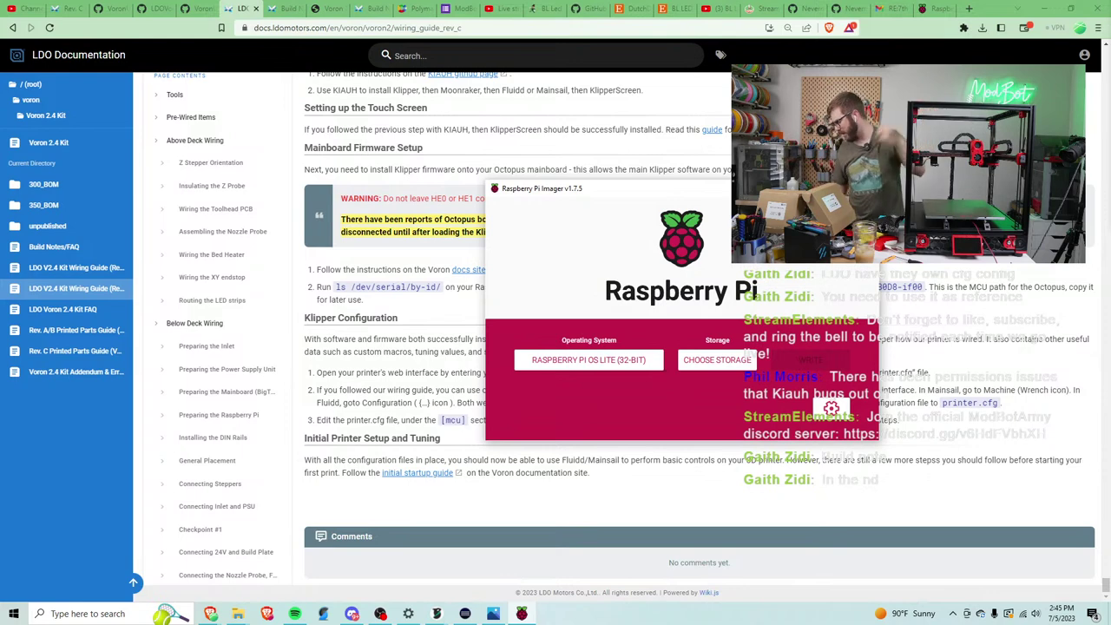
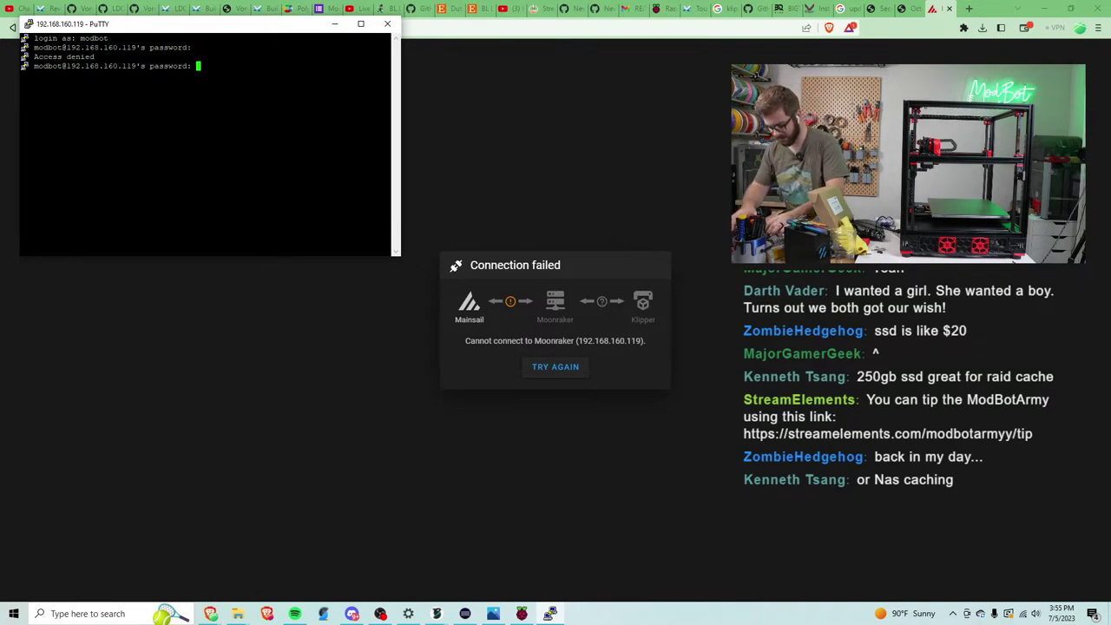
# Submit the account password in the PuTTY login and run ls /dev/serial/by-id/*, copied from the Klipper installation page, on the Raspberry Pi.
pyautogui.press('Return')
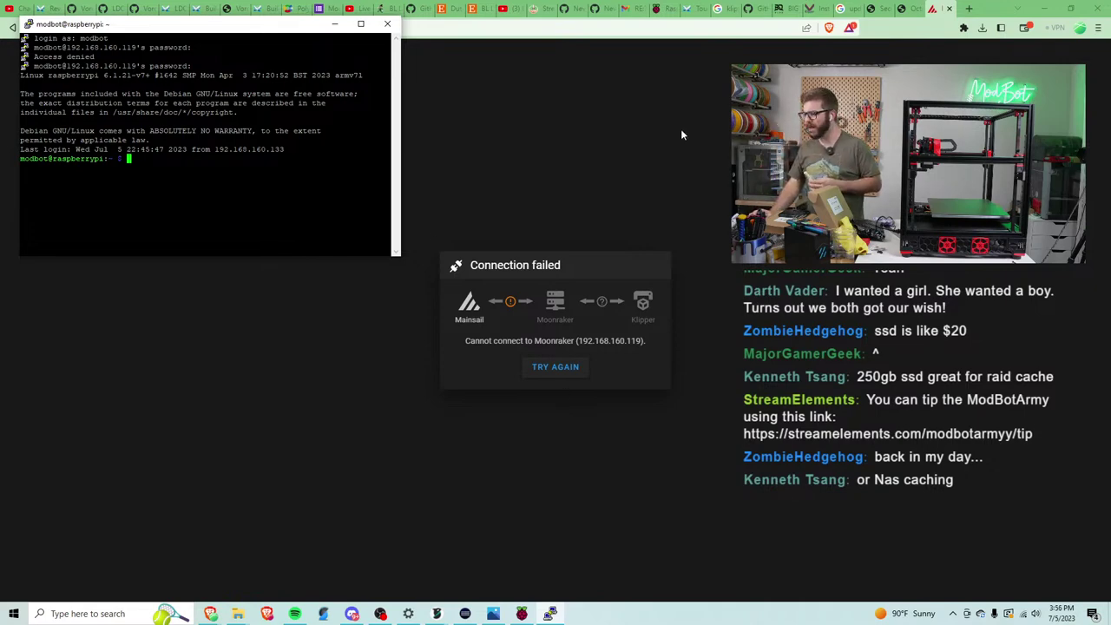
pyautogui.click(812, 9)
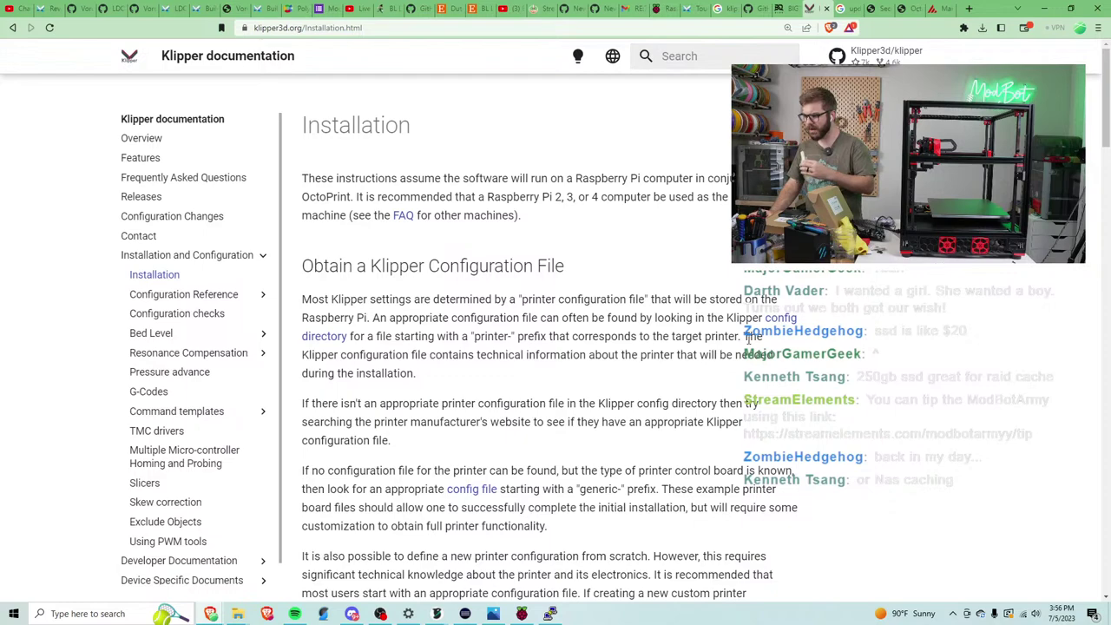
pyautogui.scroll(-8, 748, 338)
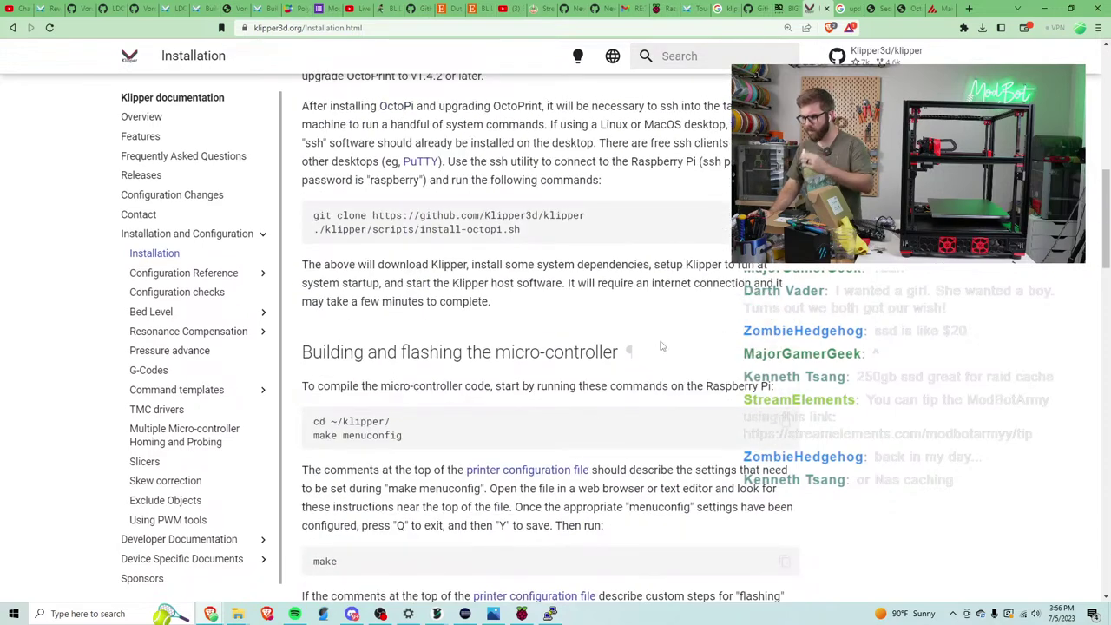
pyautogui.scroll(-2, 357, 473)
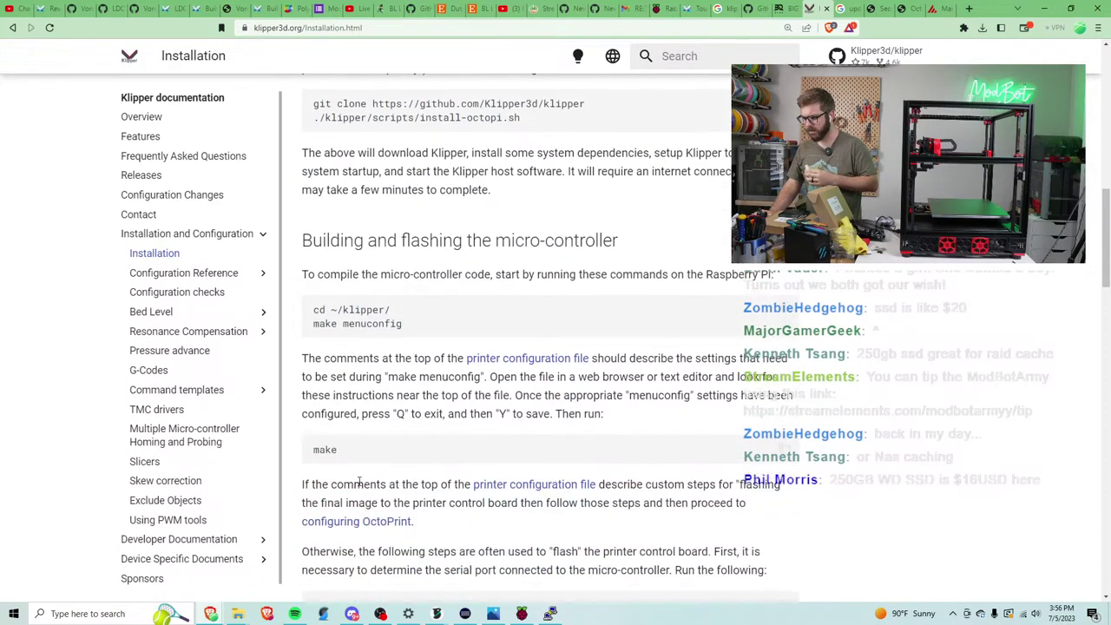
pyautogui.scroll(-2, 358, 481)
pyautogui.moveTo(314, 428); pyautogui.dragTo(448, 428)
pyautogui.rightClick(404, 429)
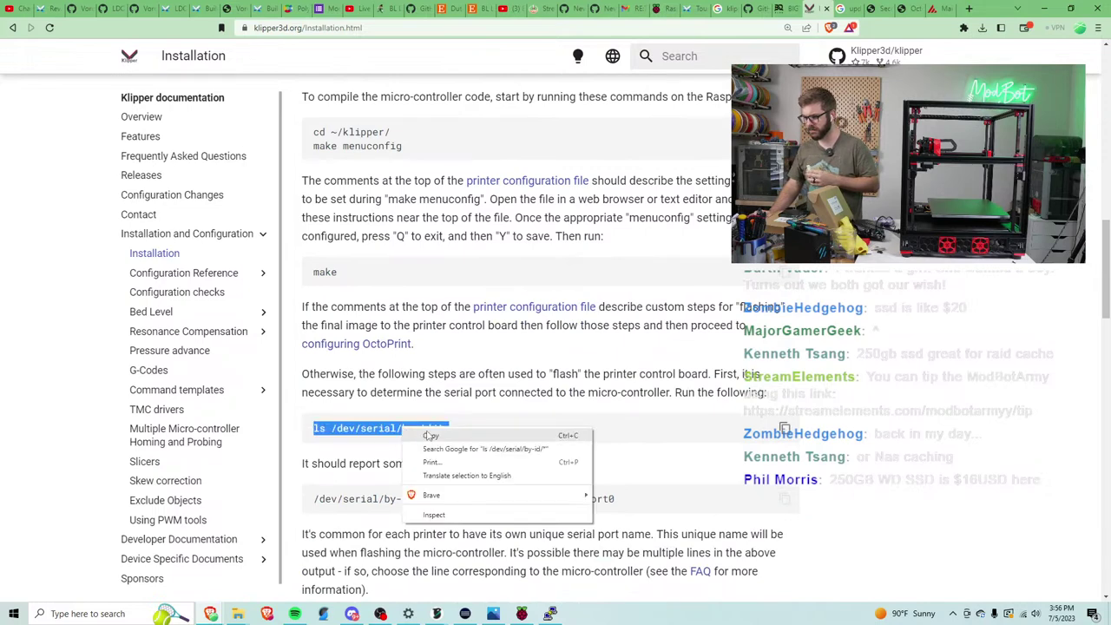
pyautogui.click(429, 435)
pyautogui.click(550, 613)
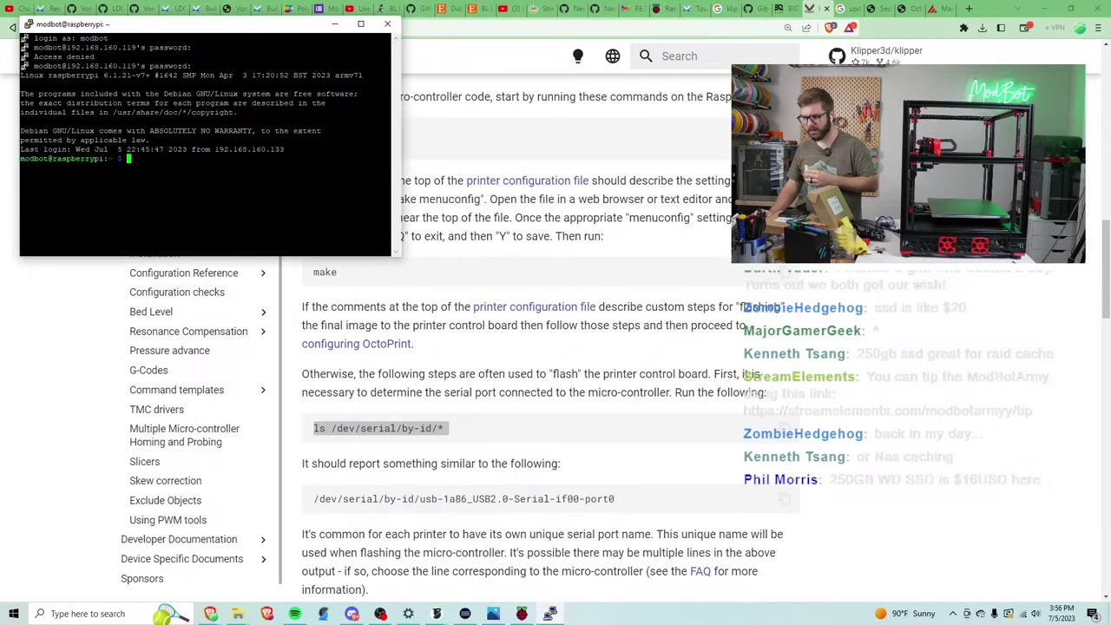
pyautogui.press('shift+Insert')
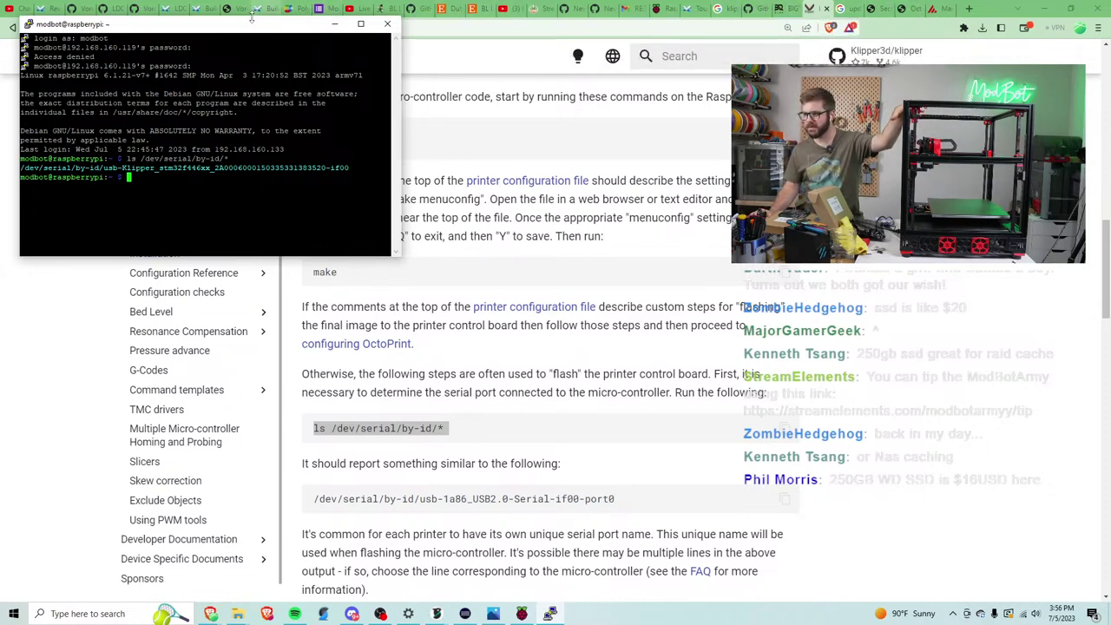
# Open the pre-made configuration file octopus-printer-rev-c.cfg linked in the Klipper Configuration section of the LDO Rev. C wiring guide.
pyautogui.moveTo(328, 23); pyautogui.dragTo(878, 218)
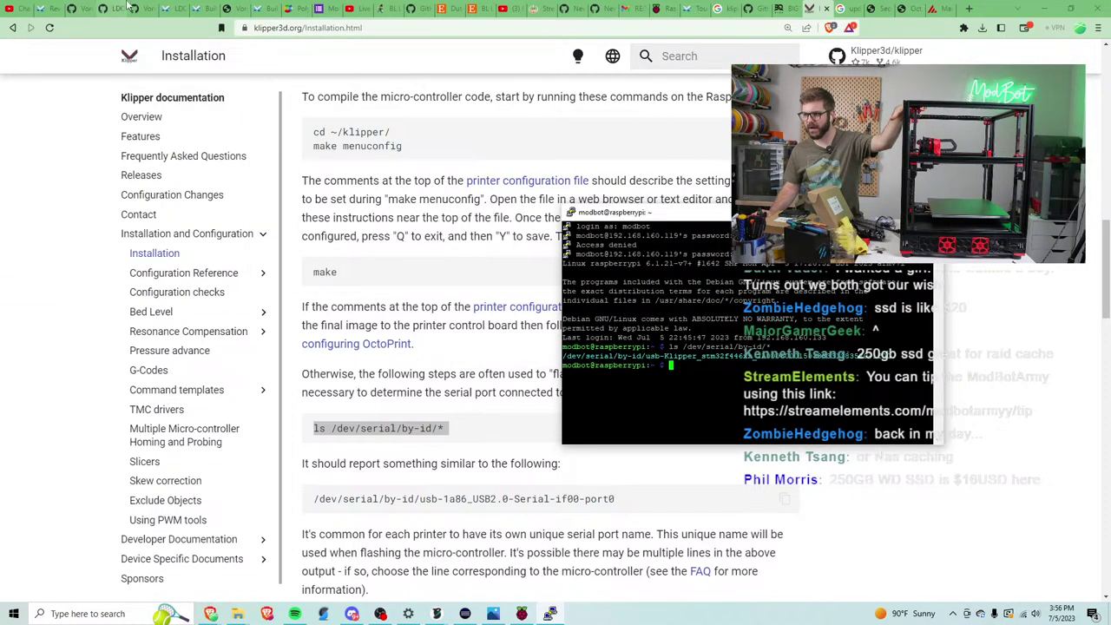
pyautogui.click(191, 8)
pyautogui.click(157, 6)
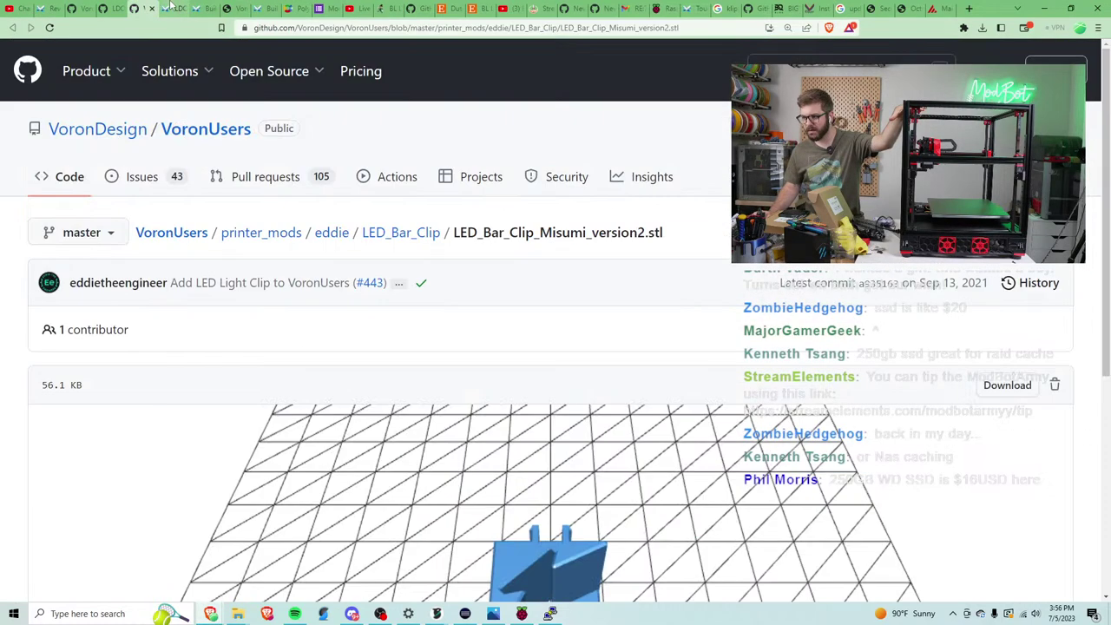
pyautogui.click(174, 7)
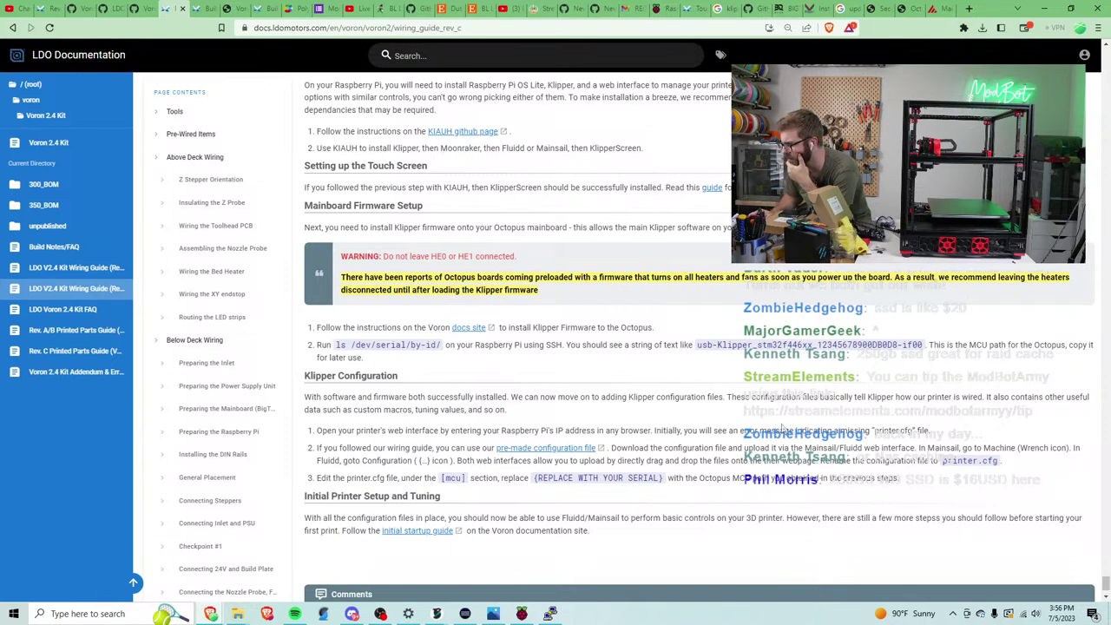
pyautogui.click(548, 449)
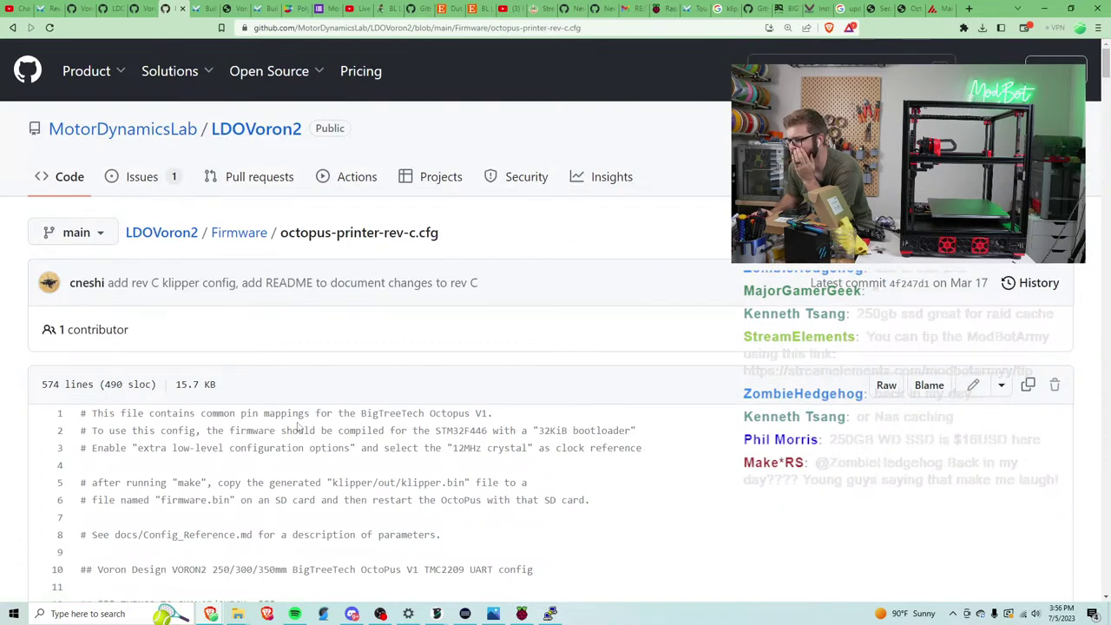
# Show octopus-printer-rev-c.cfg as raw text and copy its entire contents.
pyautogui.click(887, 386)
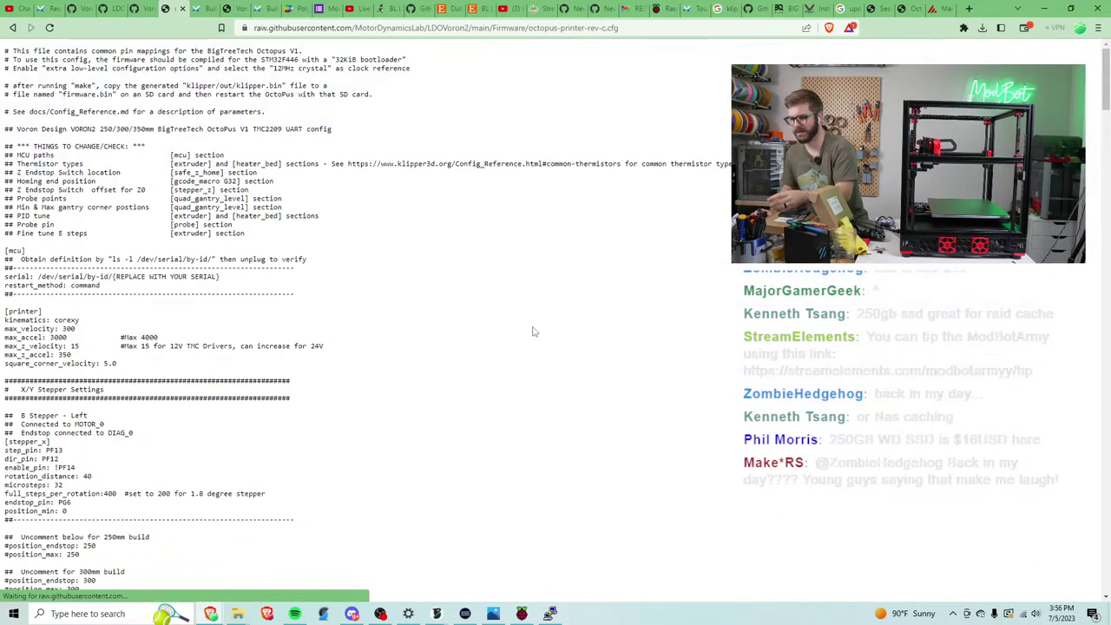
pyautogui.hotkey('ctrl', 'a')
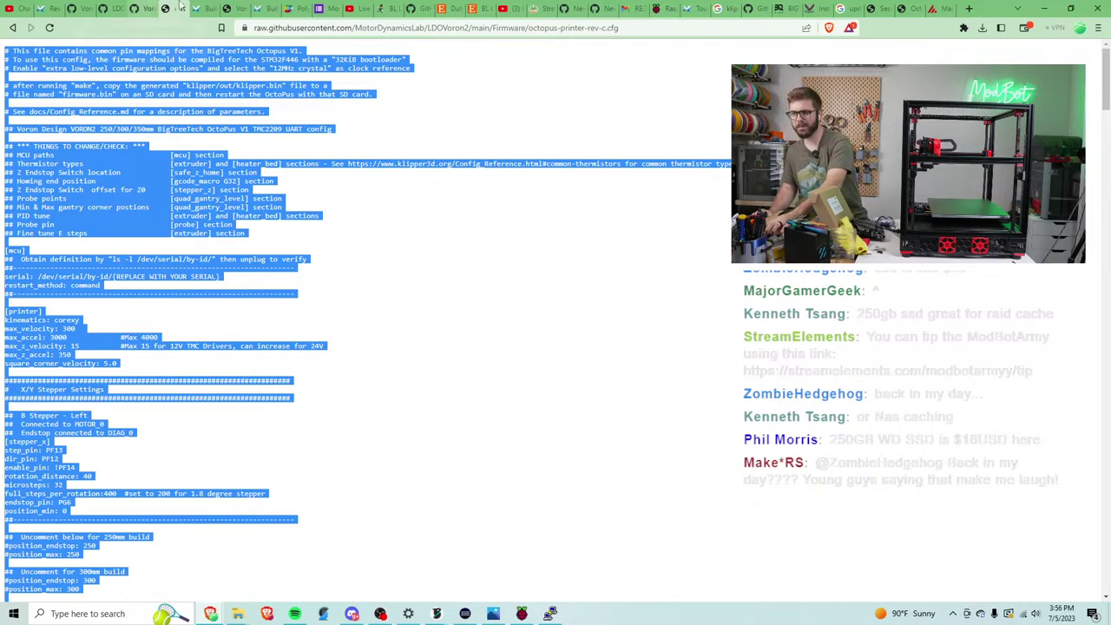
# Reconnect Mainsail to the printer at 192.168.160.119 and open printer.cfg from the machine's config files.
pyautogui.click(933, 9)
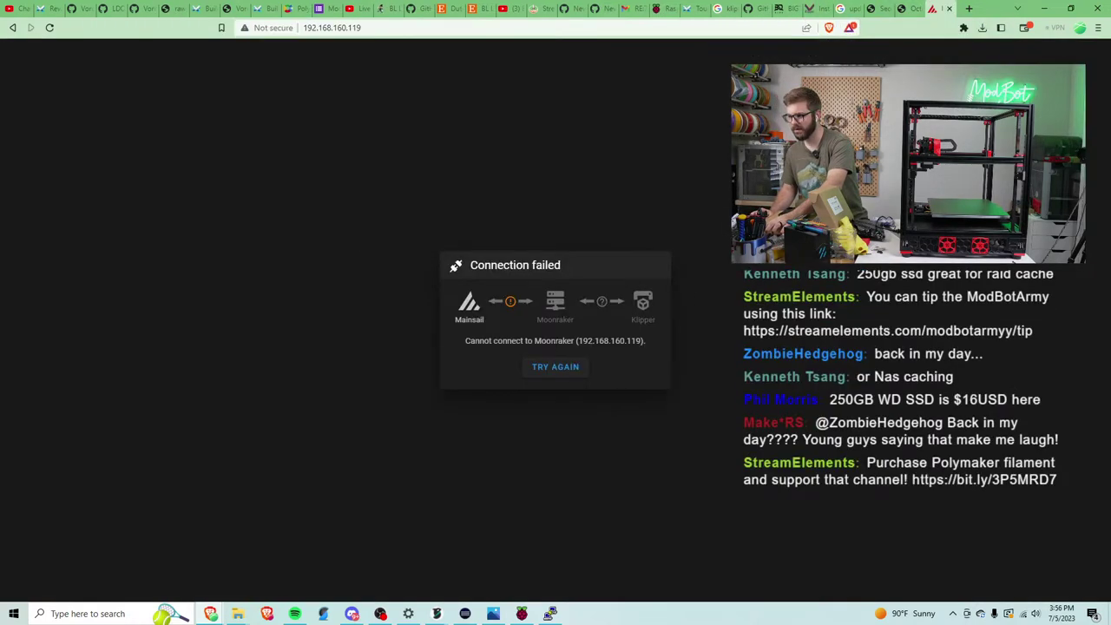
pyautogui.click(557, 366)
pyautogui.click(66, 221)
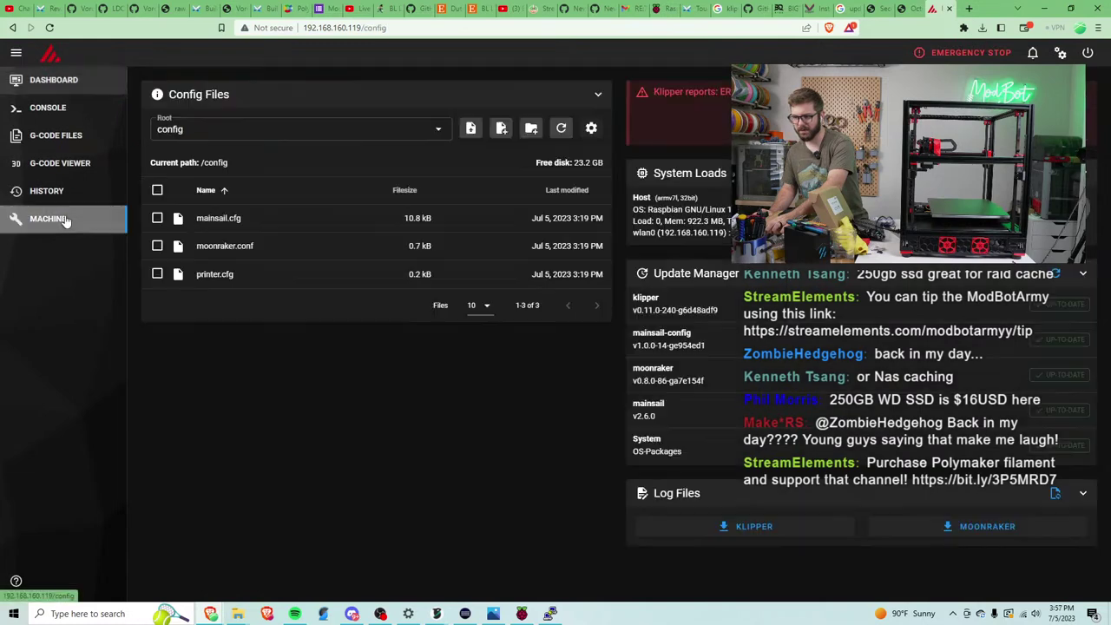
pyautogui.click(219, 276)
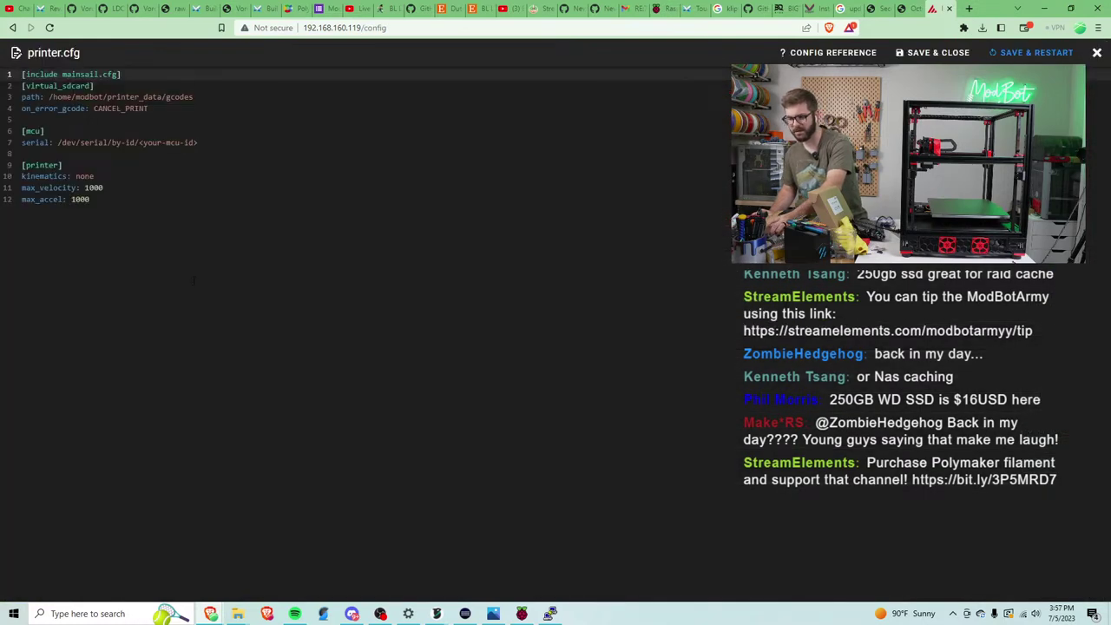
# Replace the entire contents of printer.cfg with the copied Rev. C Octopus configuration.
pyautogui.hotkey('ctrl', 'a')
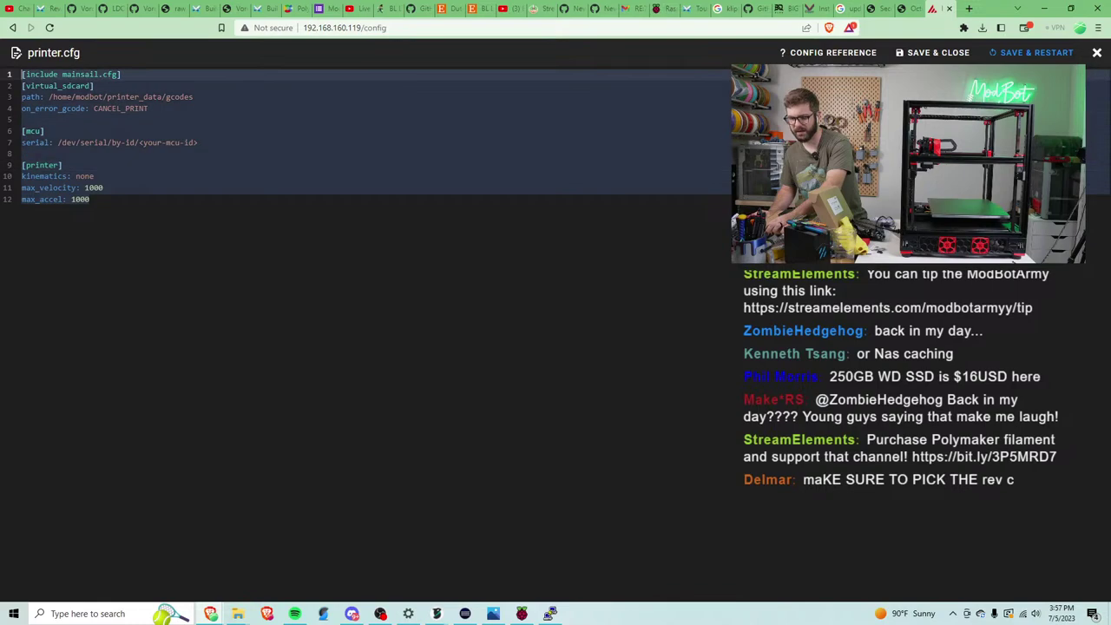
pyautogui.hotkey('ctrl', 'v')
pyautogui.scroll(15, 297, 274)
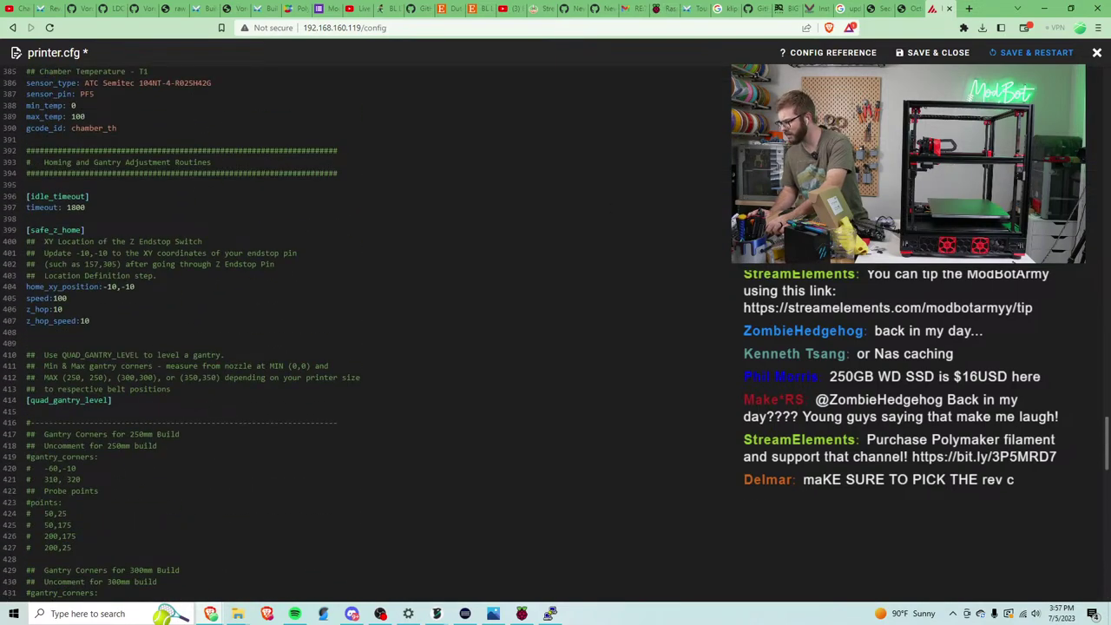
# Review the pasted configuration from the opening checklist through the stepper, extruder, sensor and display sections to the final macros.
pyautogui.moveTo(1107, 445); pyautogui.dragTo(1106, 78)
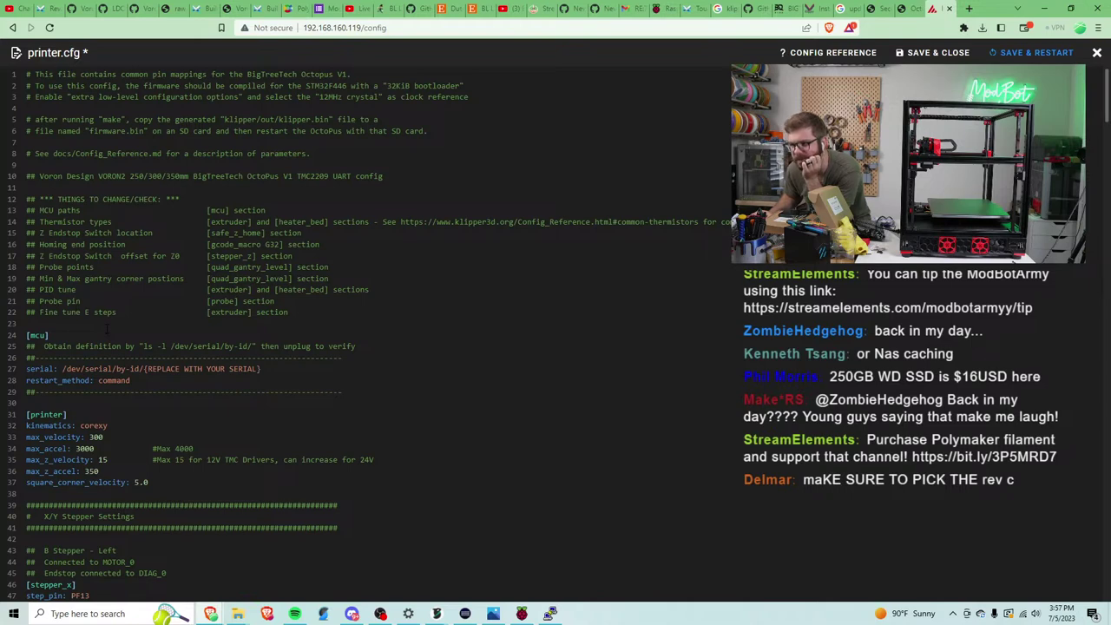
pyautogui.scroll(-7, 107, 327)
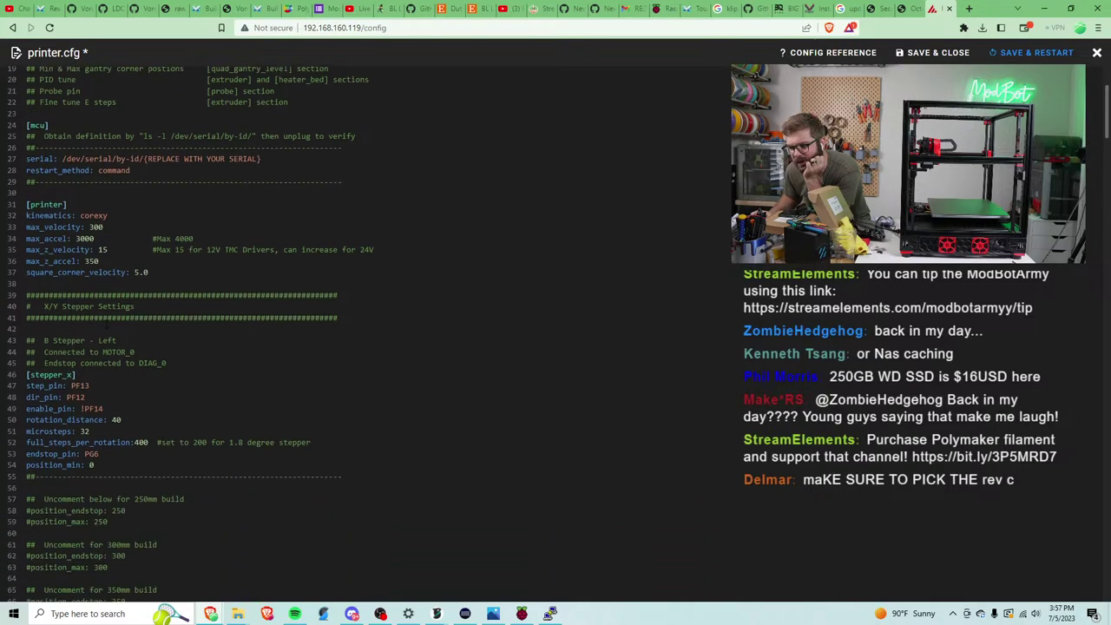
pyautogui.scroll(-12, 105, 323)
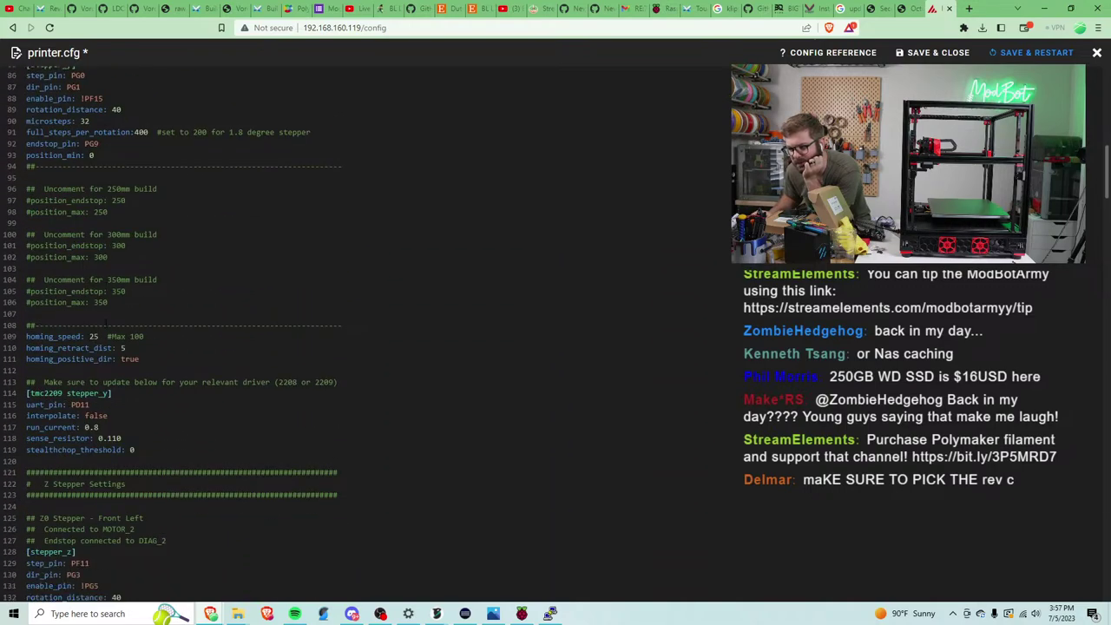
pyautogui.scroll(-20, 108, 327)
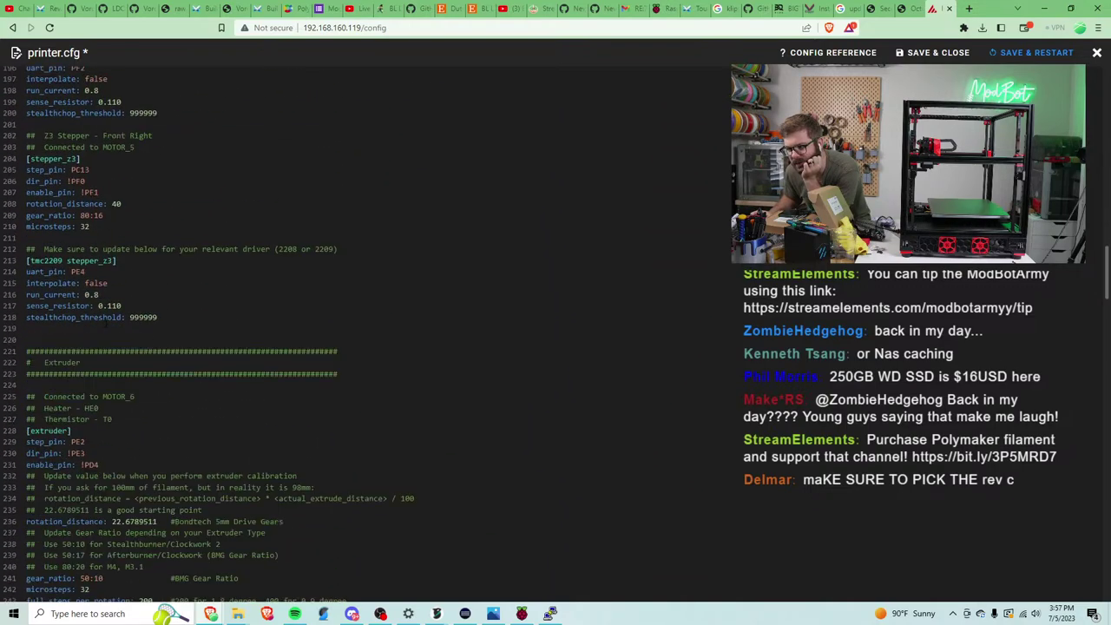
pyautogui.scroll(-20, 106, 323)
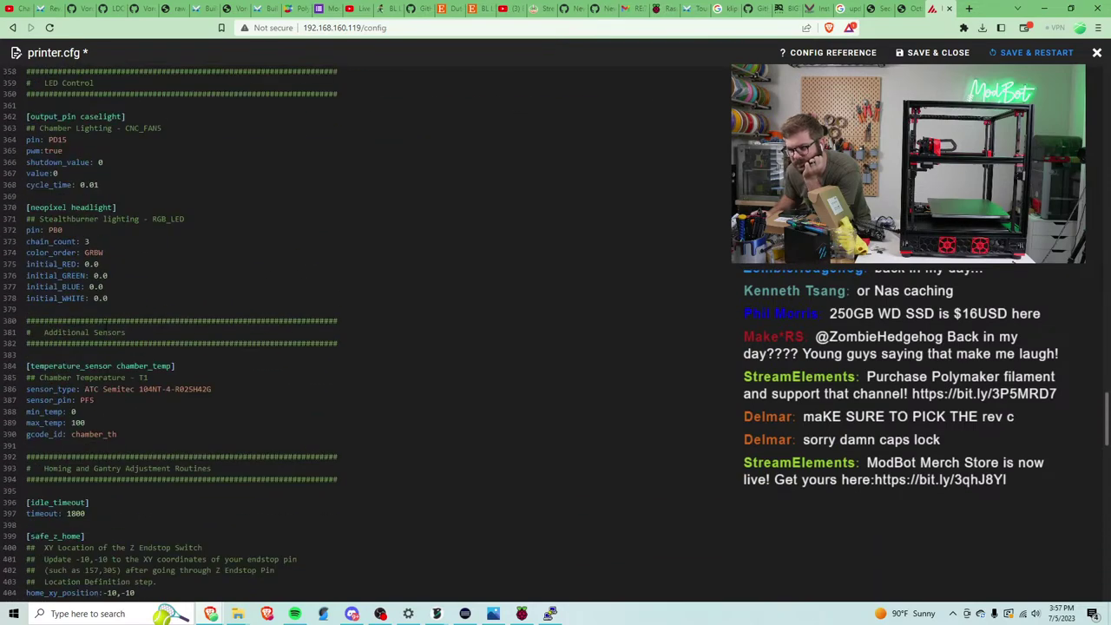
pyautogui.scroll(-13, 106, 324)
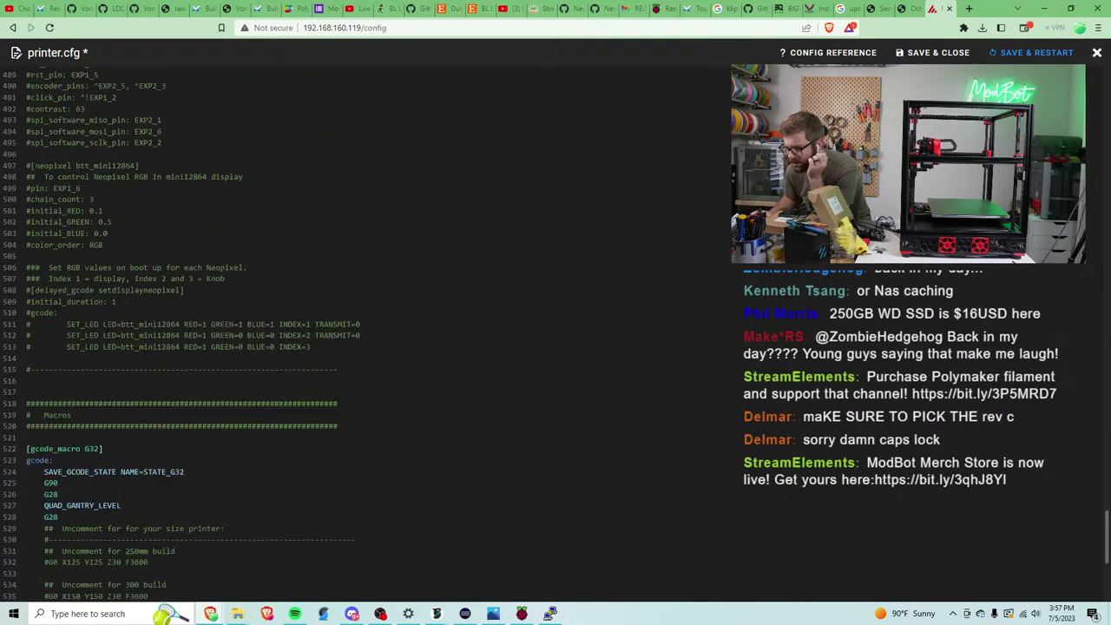
pyautogui.scroll(-2, 107, 324)
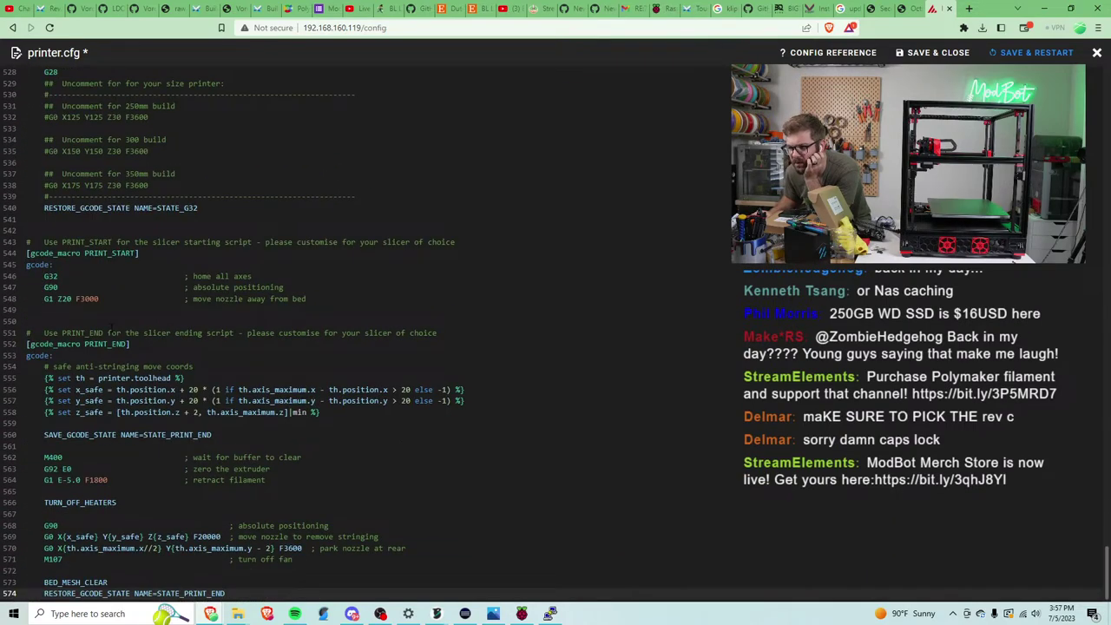
# Search printer.cfg for mcu and look back up through the gantry, heater and stepper sections.
pyautogui.hotkey('ctrl', 'f')
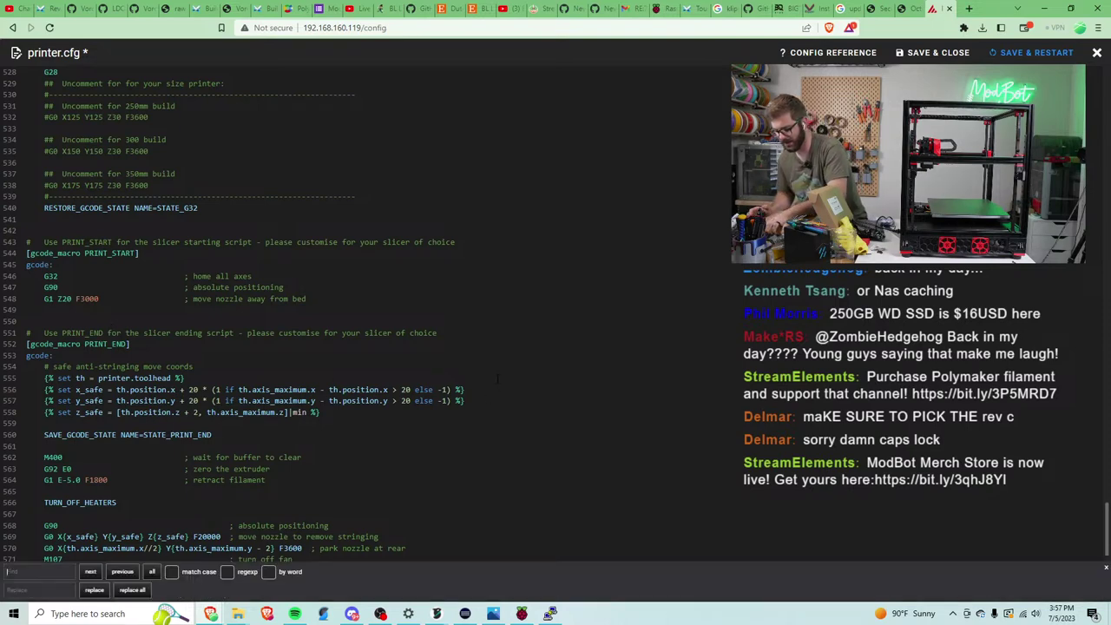
pyautogui.write('mov')
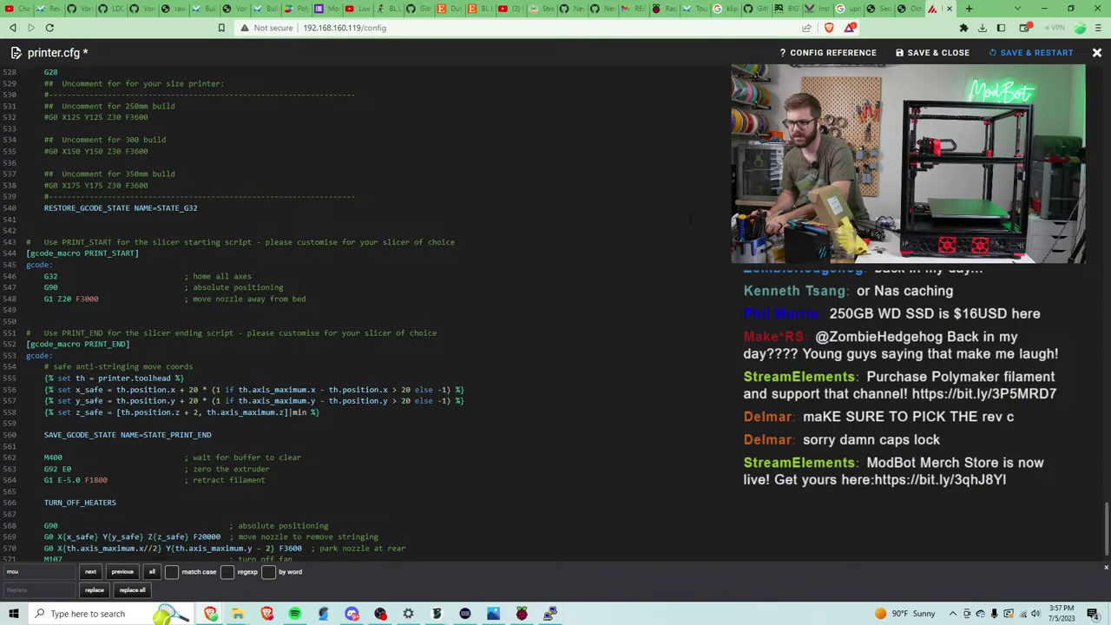
pyautogui.scroll(10, 690, 219)
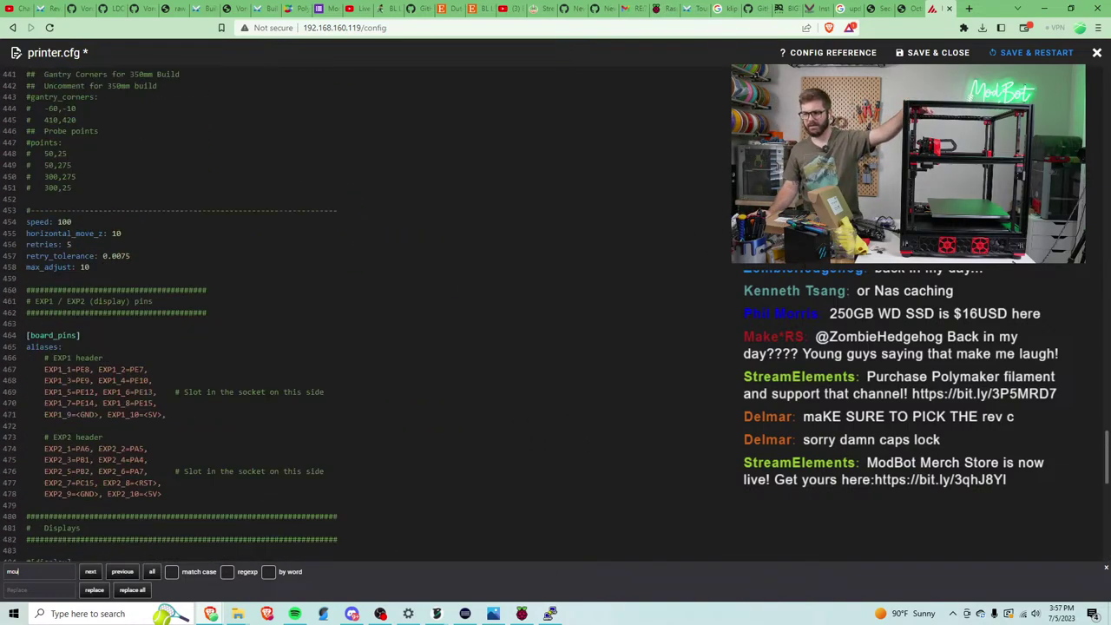
pyautogui.scroll(20, 365, 313)
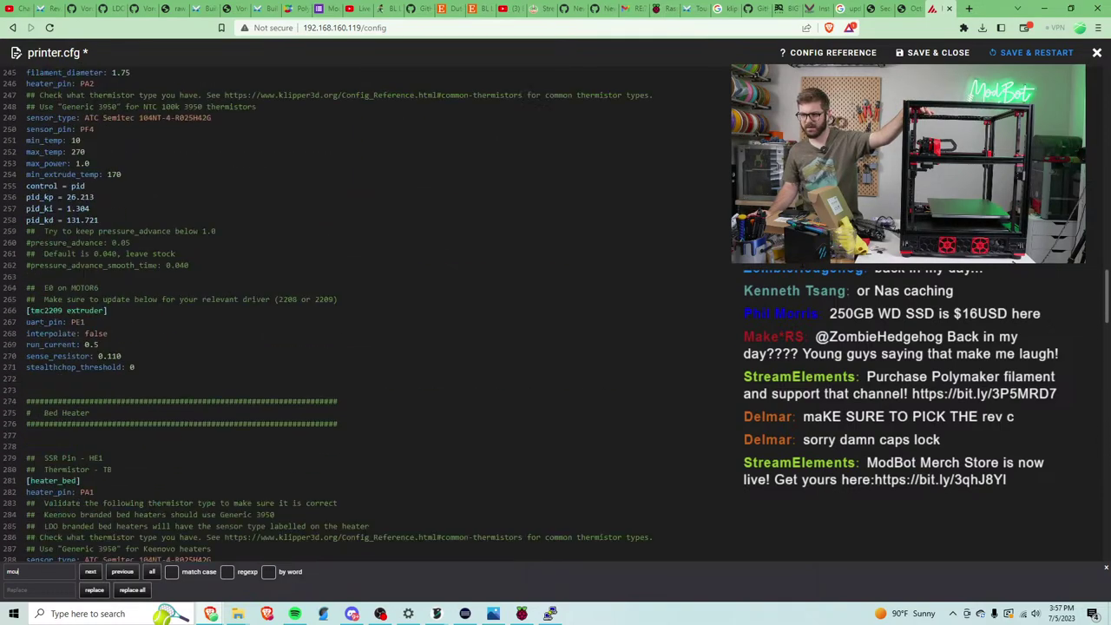
pyautogui.scroll(13, 364, 312)
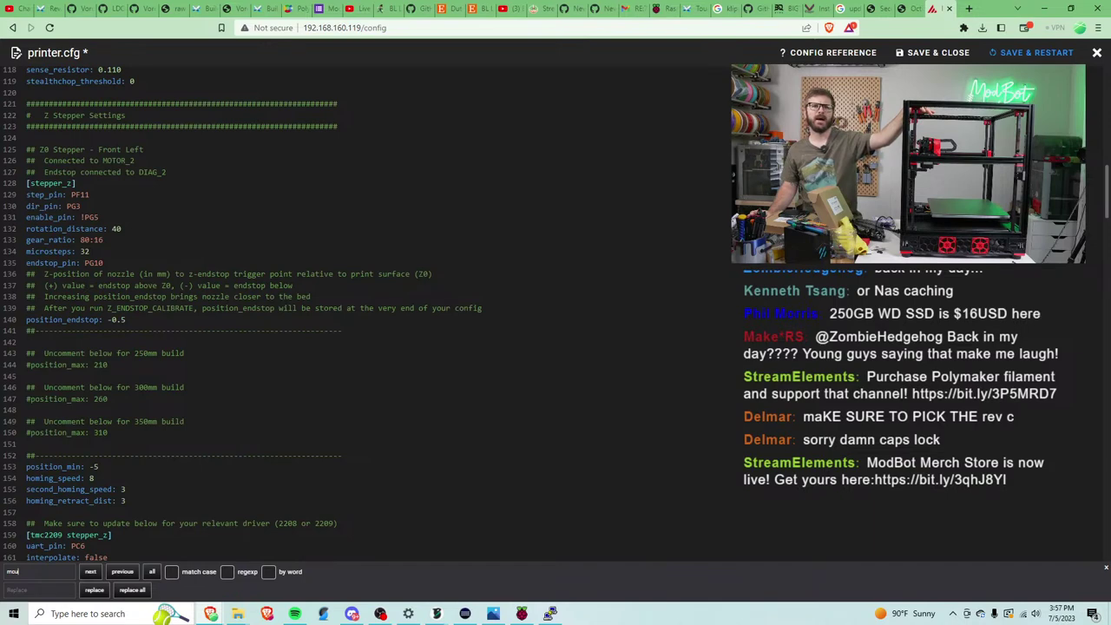
pyautogui.write('u')
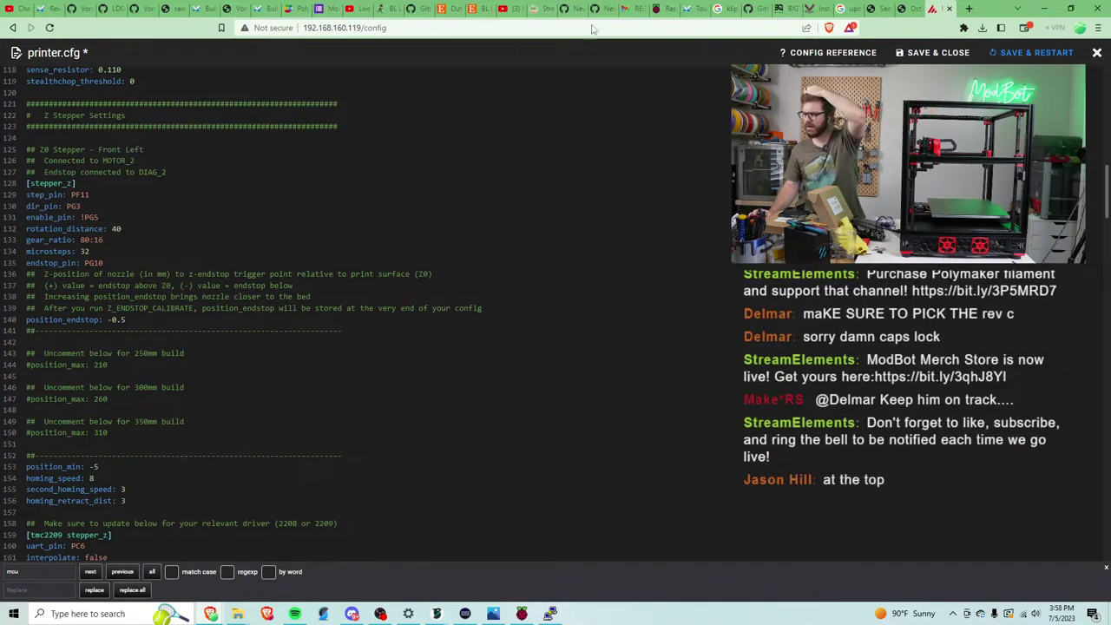
pyautogui.scroll(6, 364, 312)
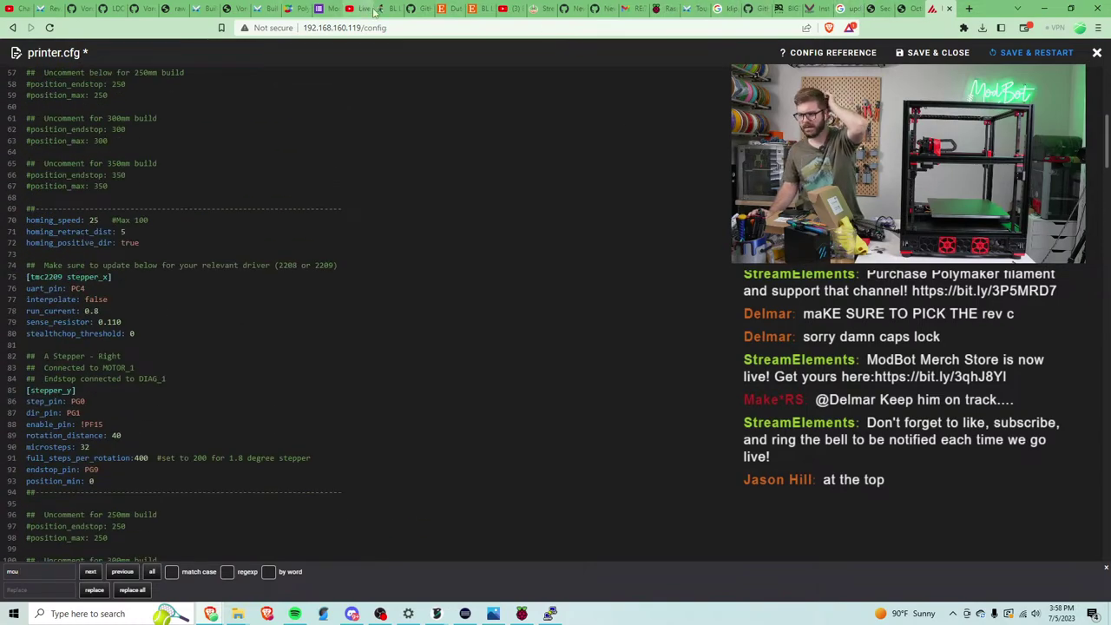
# Check the file name of the raw GitHub configuration for its board revision and return to printer.cfg.
pyautogui.click(195, 7)
pyautogui.click(172, 8)
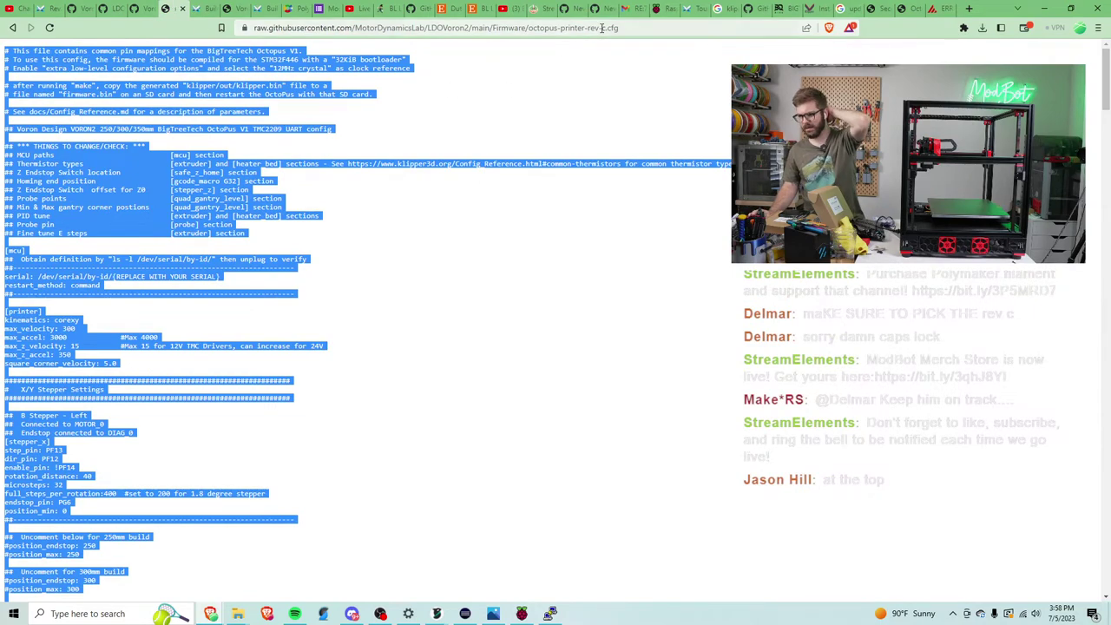
pyautogui.click(932, 9)
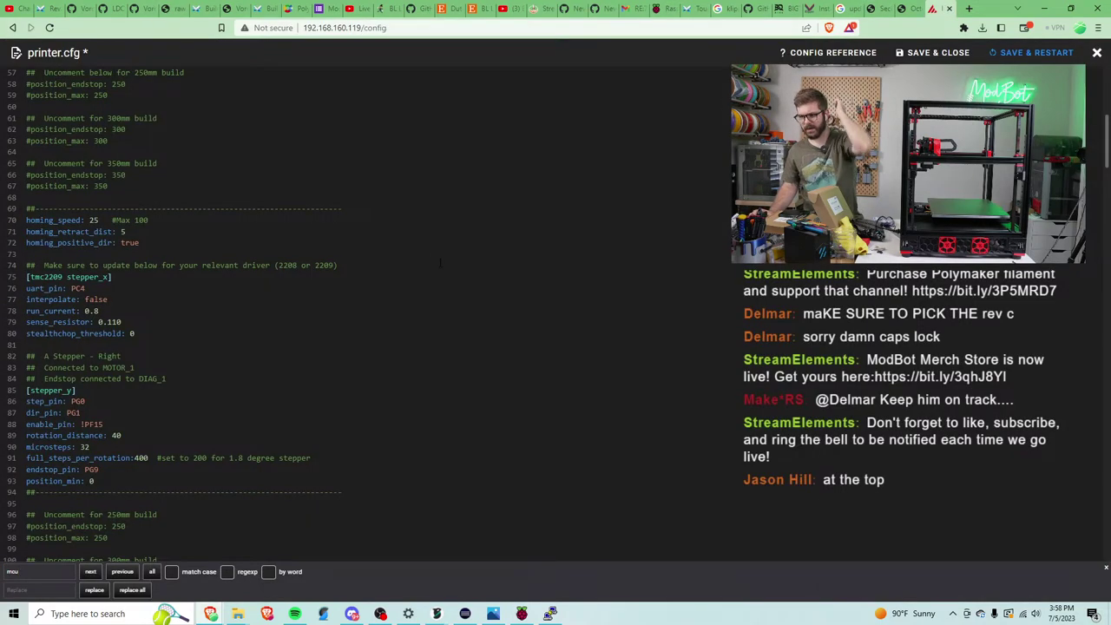
# Shorten the search text to mc and undo the paste that overwrote the original printer.cfg contents.
pyautogui.scroll(8, 440, 262)
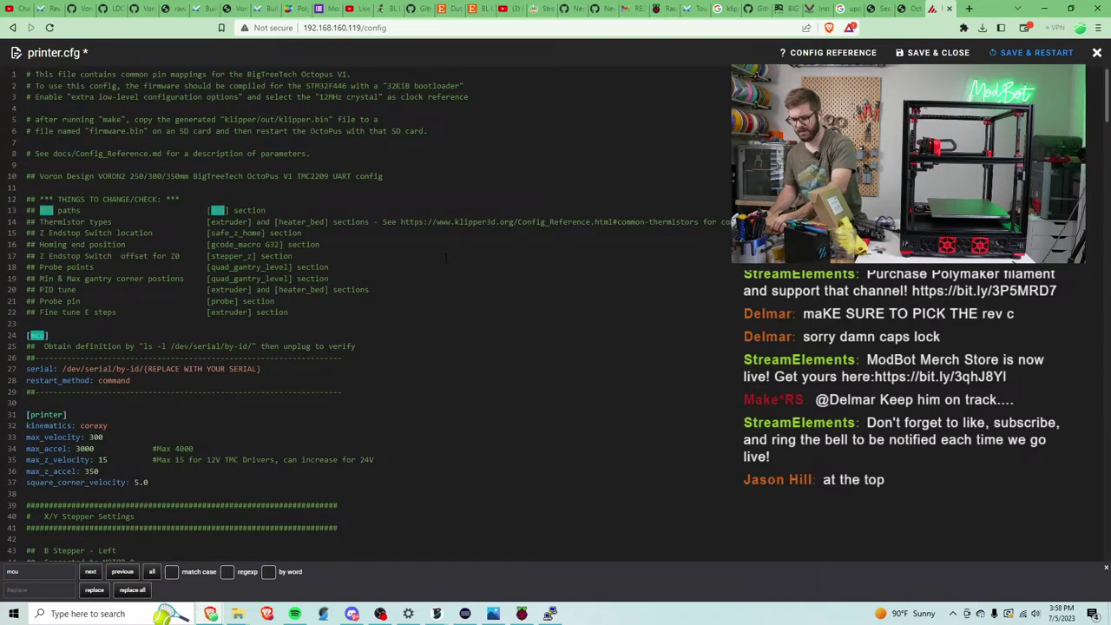
pyautogui.press('BackSpace')
pyautogui.write('y')
pyautogui.press('BackSpace')
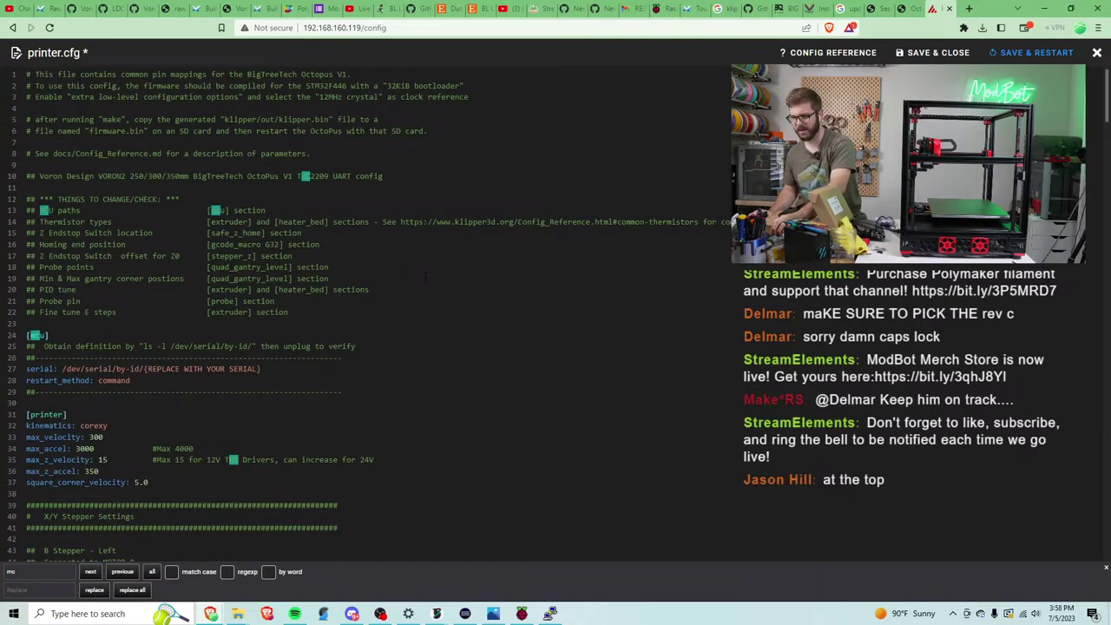
pyautogui.click(425, 277)
pyautogui.hotkey('ctrl', 'z')
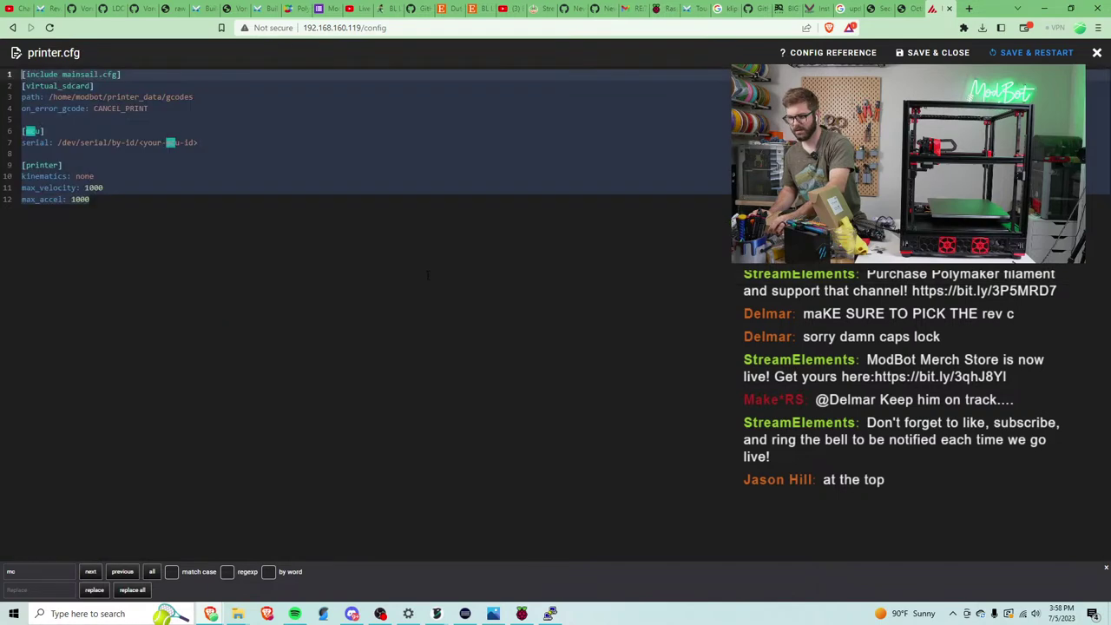
# Delete the default [printer] section from printer.cfg and paste the Rev. C configuration in its place, below the original [mcu] section.
pyautogui.click(271, 258)
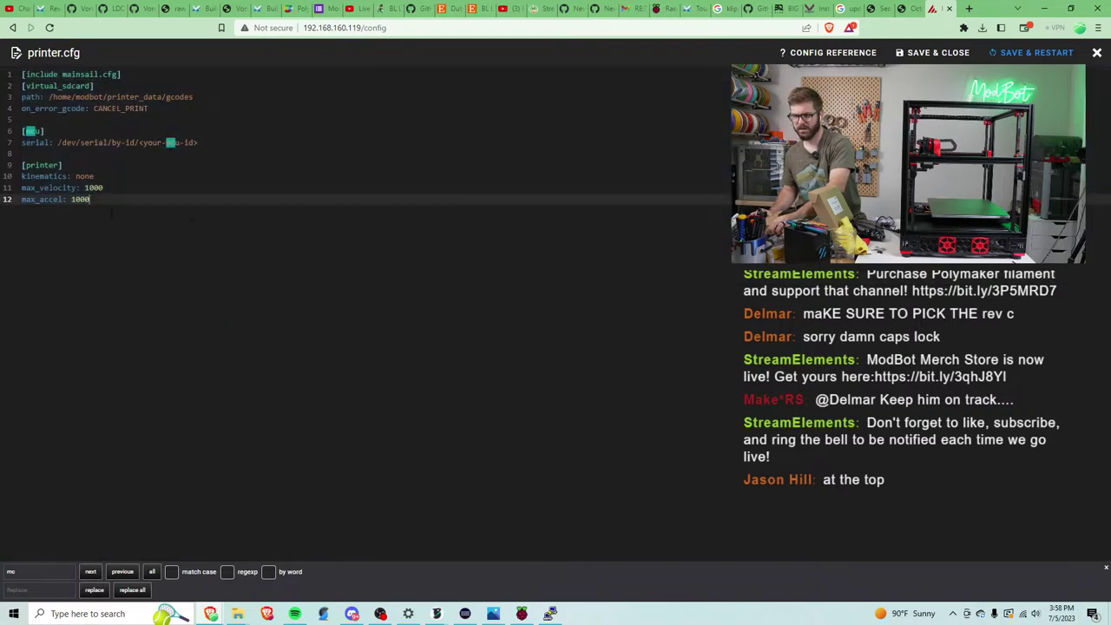
pyautogui.moveTo(111, 211); pyautogui.dragTo(8, 169)
pyautogui.press('BackSpace')
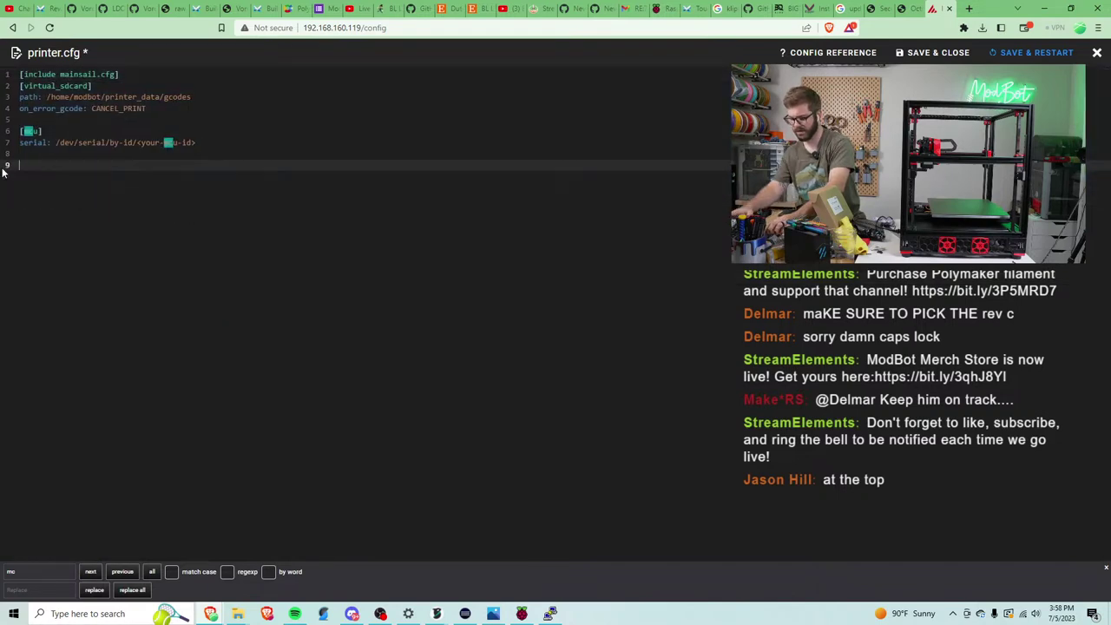
pyautogui.hotkey('ctrl', 'v')
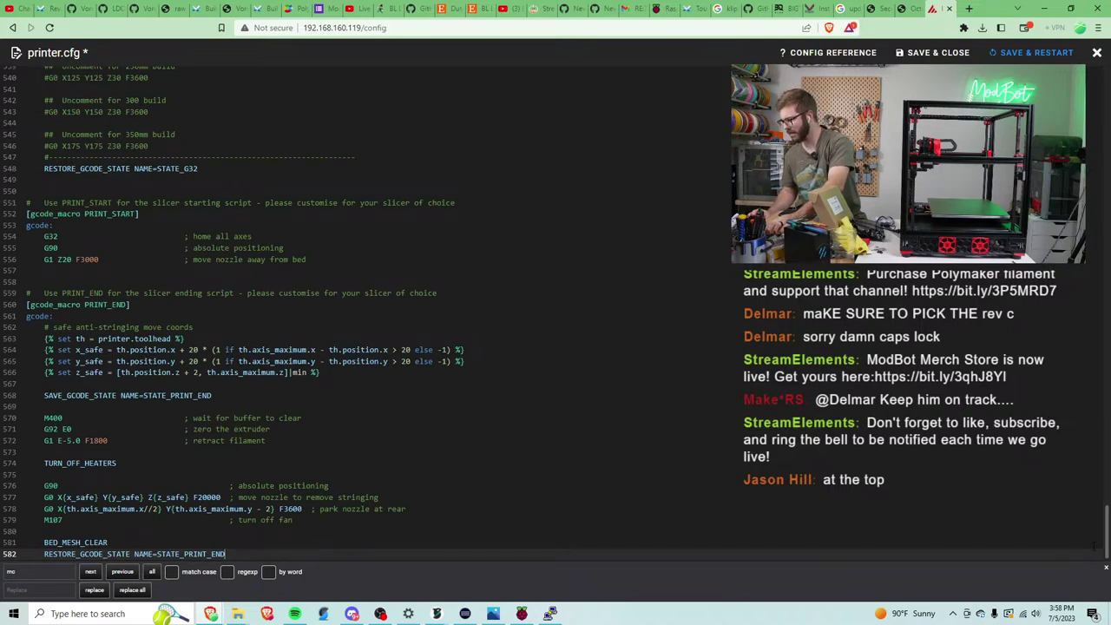
pyautogui.moveTo(1107, 539); pyautogui.dragTo(1036, 7)
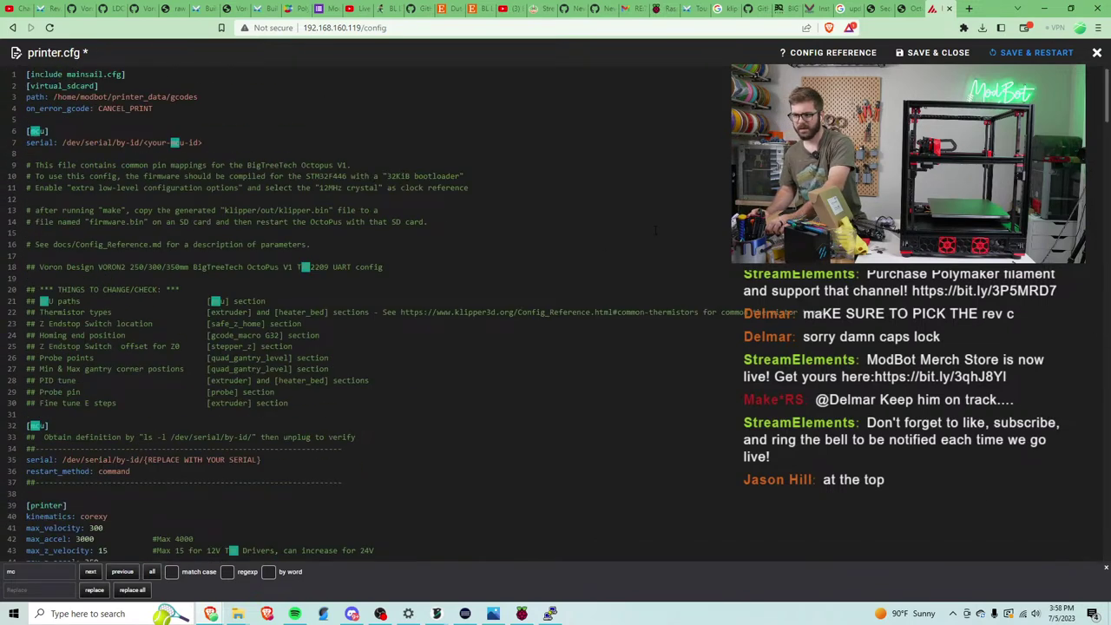
pyautogui.click(385, 166)
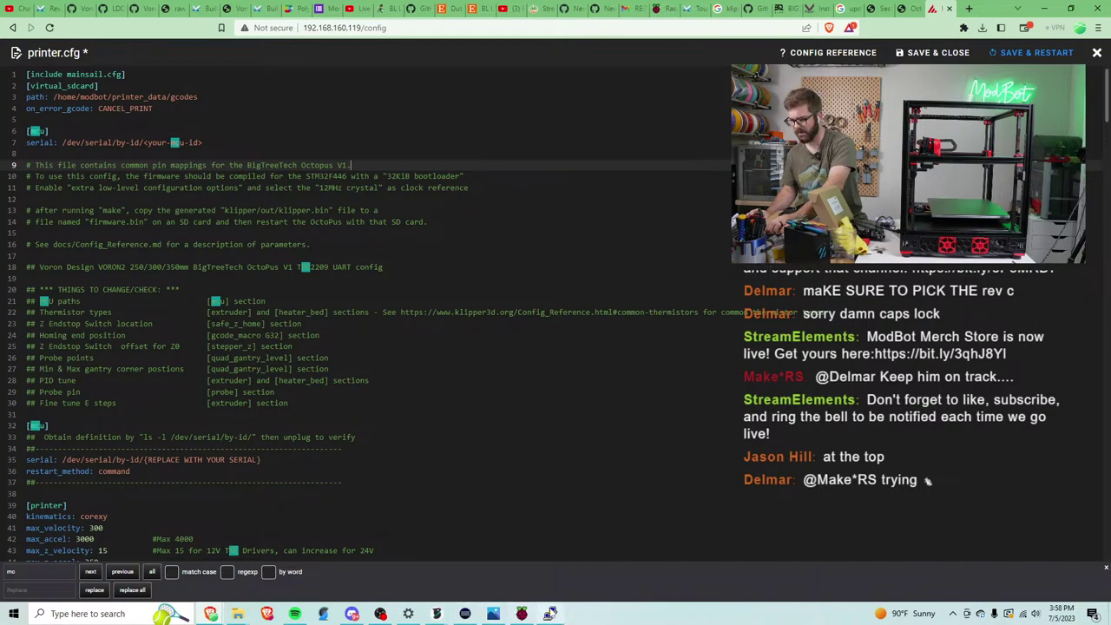
# Copy the board ID from the PuTTY terminal, replace <your-mcu-id> with it in printer.cfg's first [mcu] section, and save and restart.
pyautogui.click(550, 614)
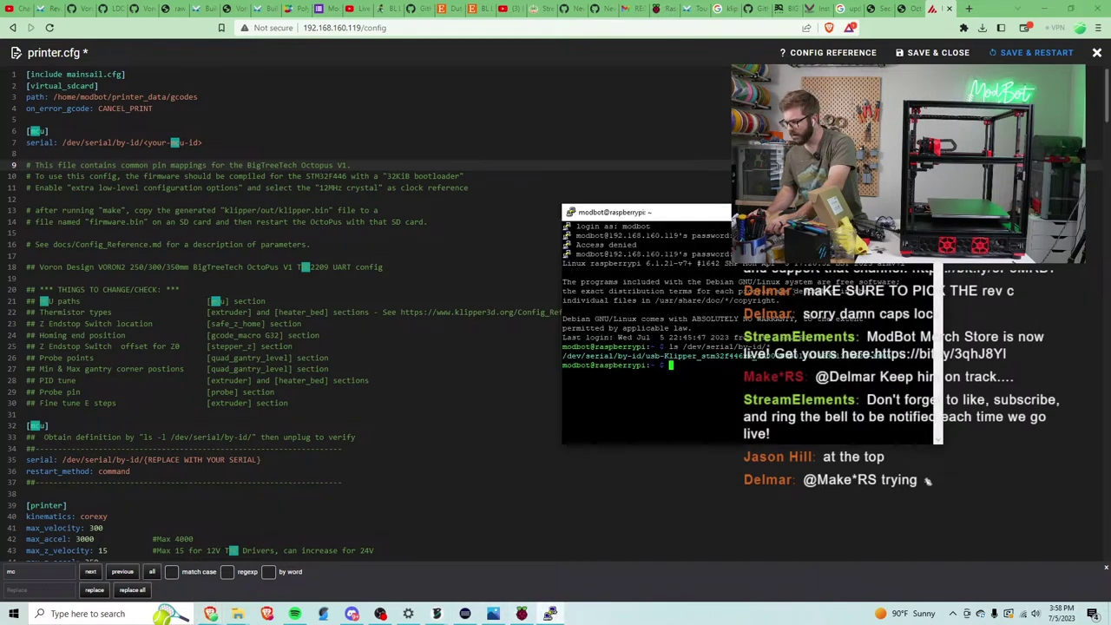
pyautogui.moveTo(639, 356)
pyautogui.mouseDown()
pyautogui.moveTo(934, 356)
pyautogui.moveTo(647, 356)
pyautogui.mouseUp()
pyautogui.click(892, 356)
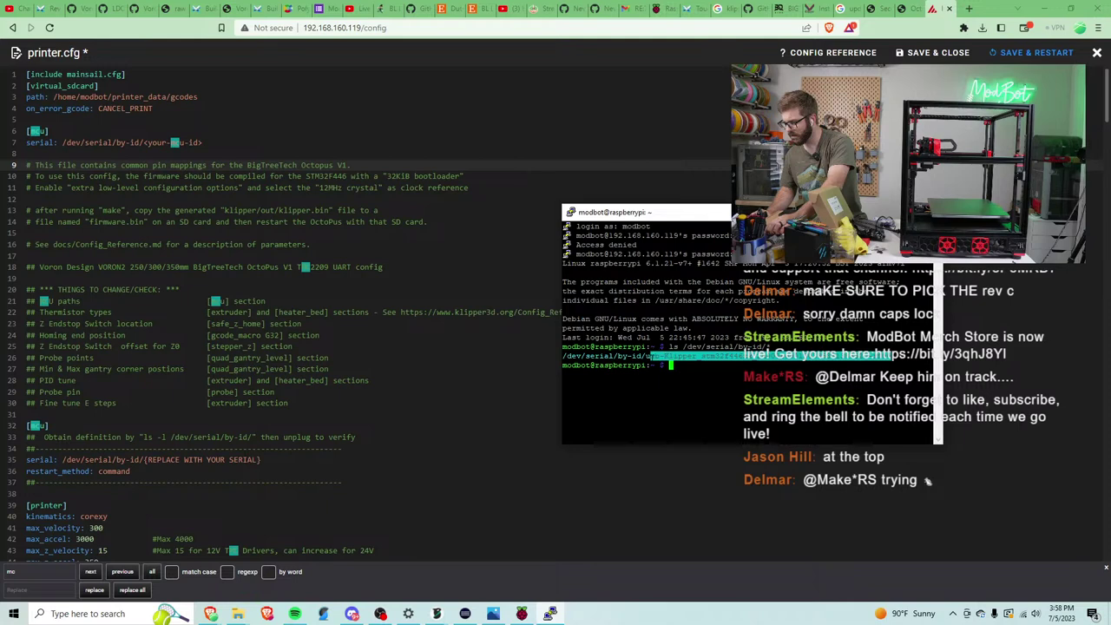
pyautogui.hotkey('ctrl', 'c')
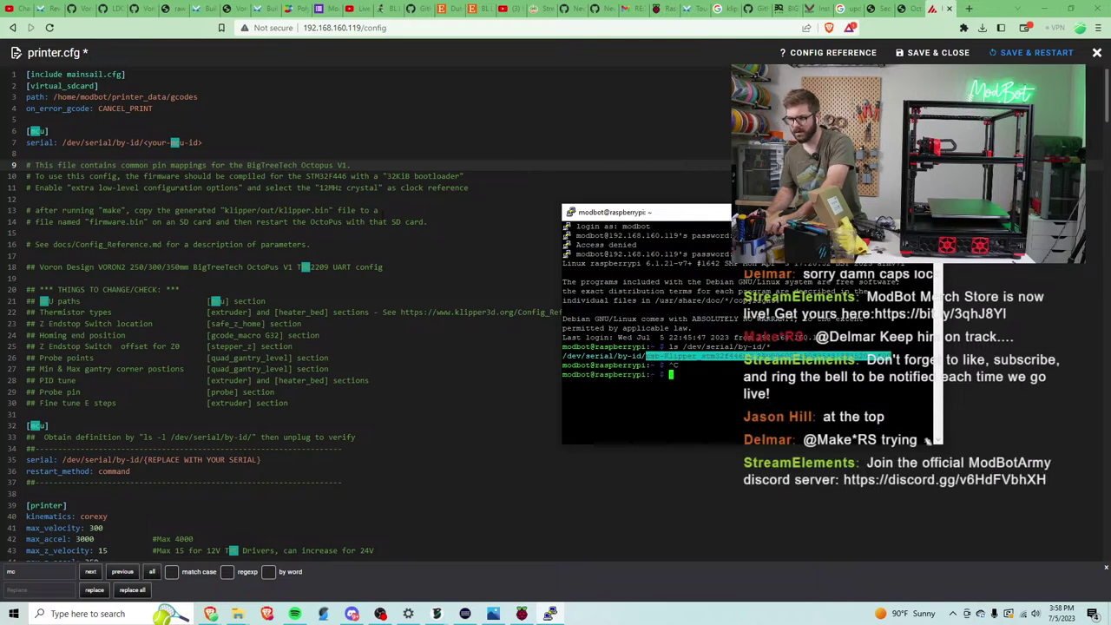
pyautogui.hotkey('alt', 'Tab')
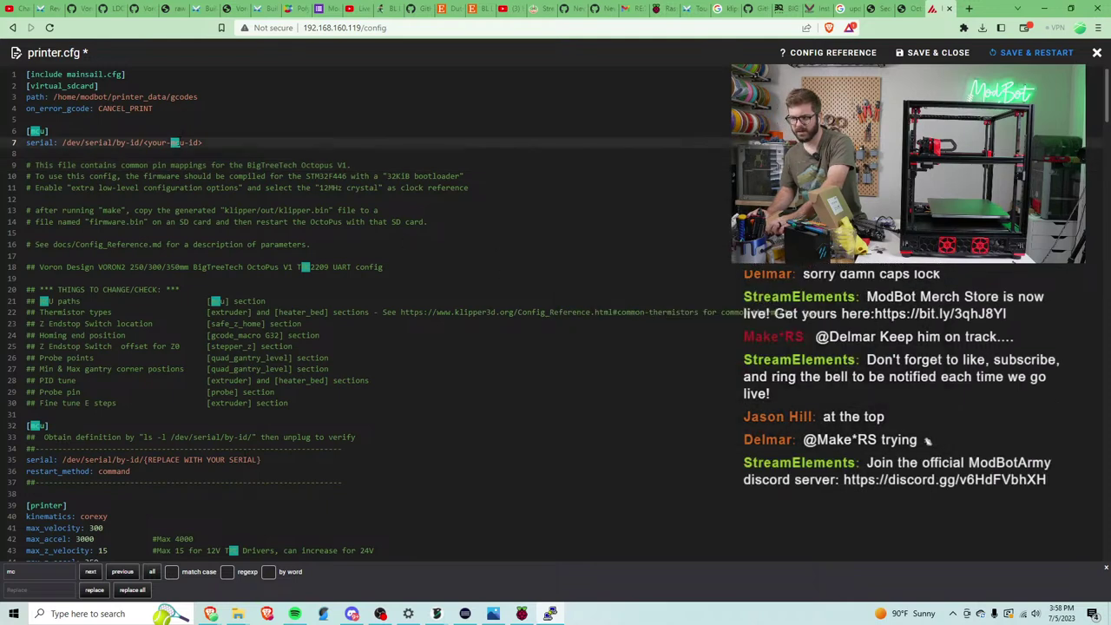
pyautogui.moveTo(144, 142); pyautogui.dragTo(203, 144)
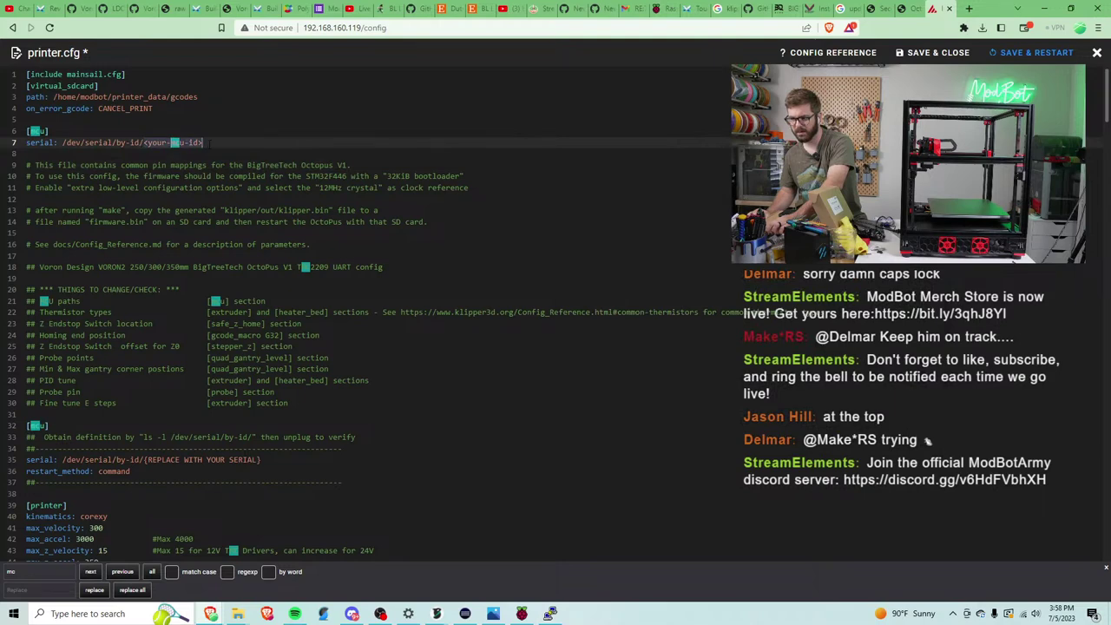
pyautogui.hotkey('ctrl', 'v')
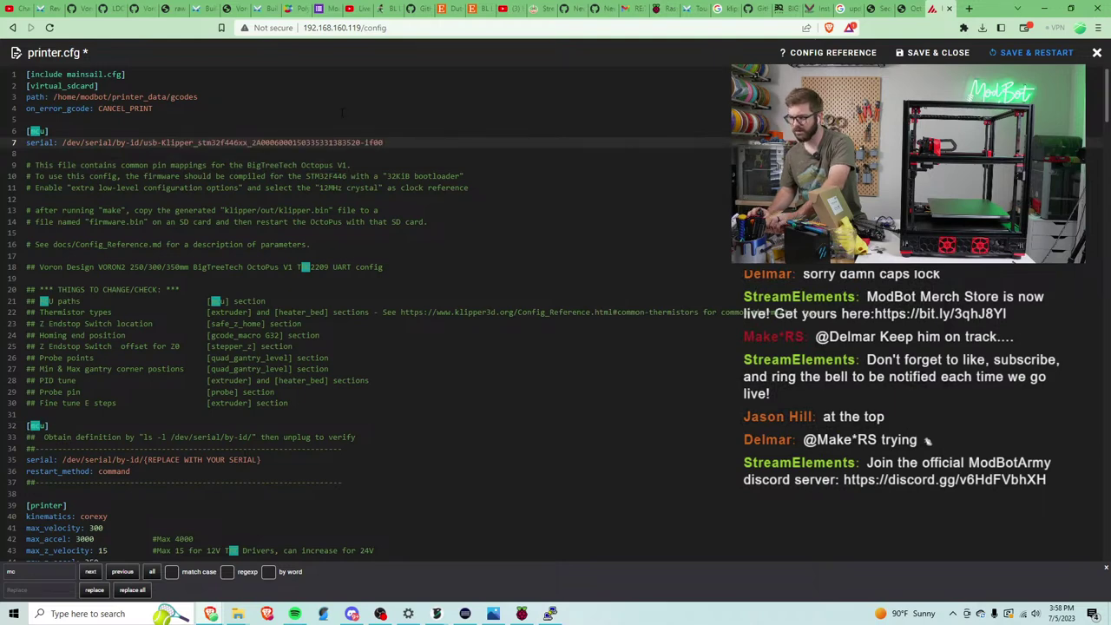
pyautogui.click(1026, 54)
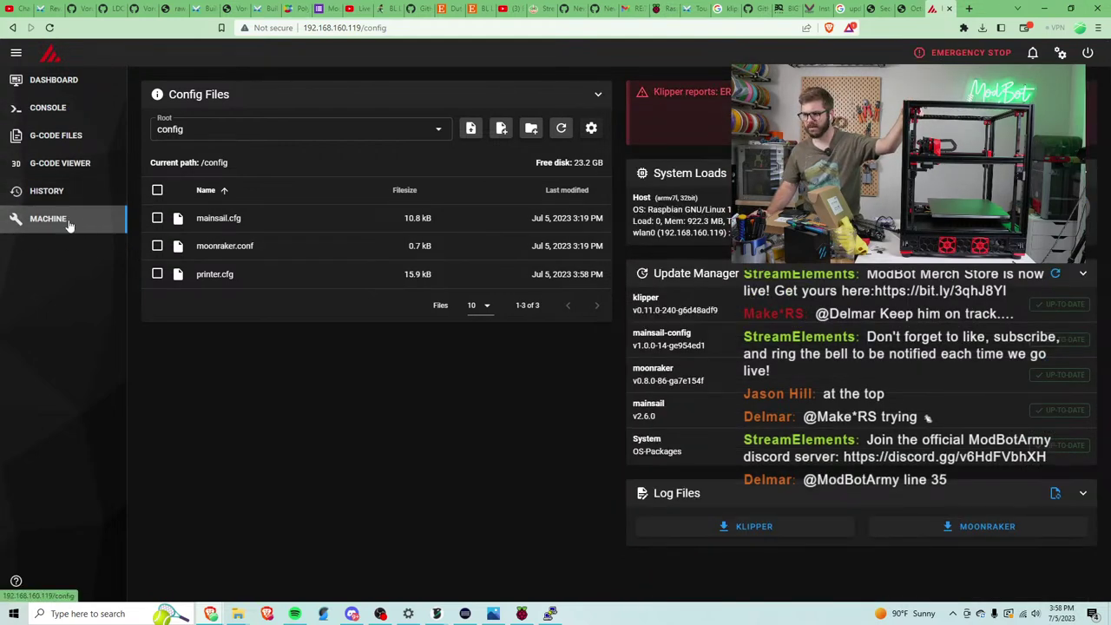
# Reopen printer.cfg and remove the duplicate first [mcu] section together with its serial line.
pyautogui.click(303, 274)
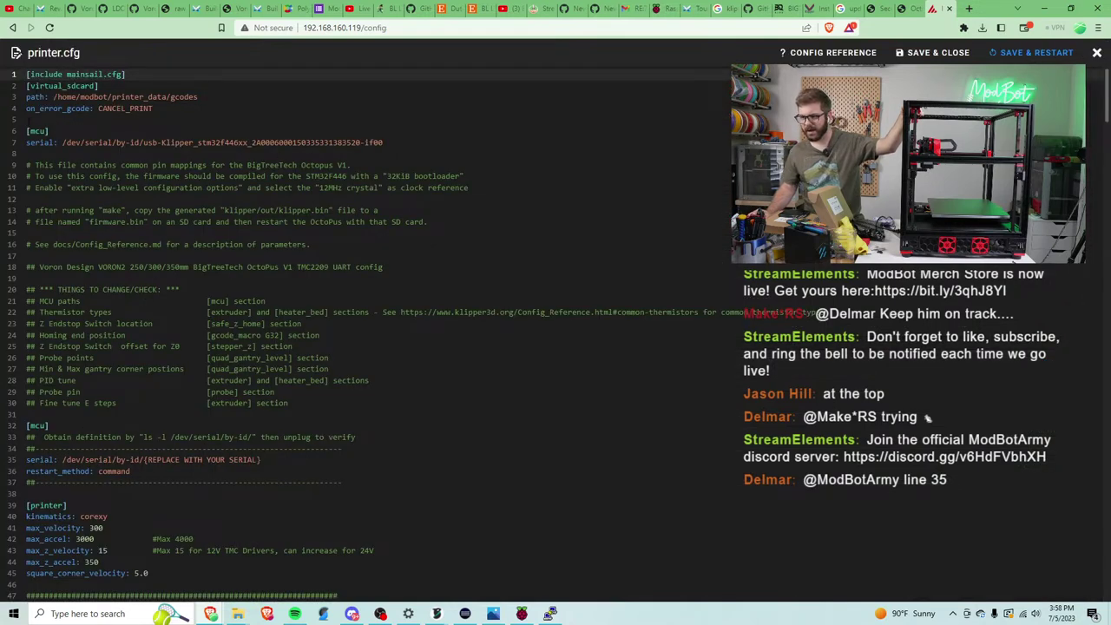
pyautogui.moveTo(404, 142); pyautogui.dragTo(21, 141)
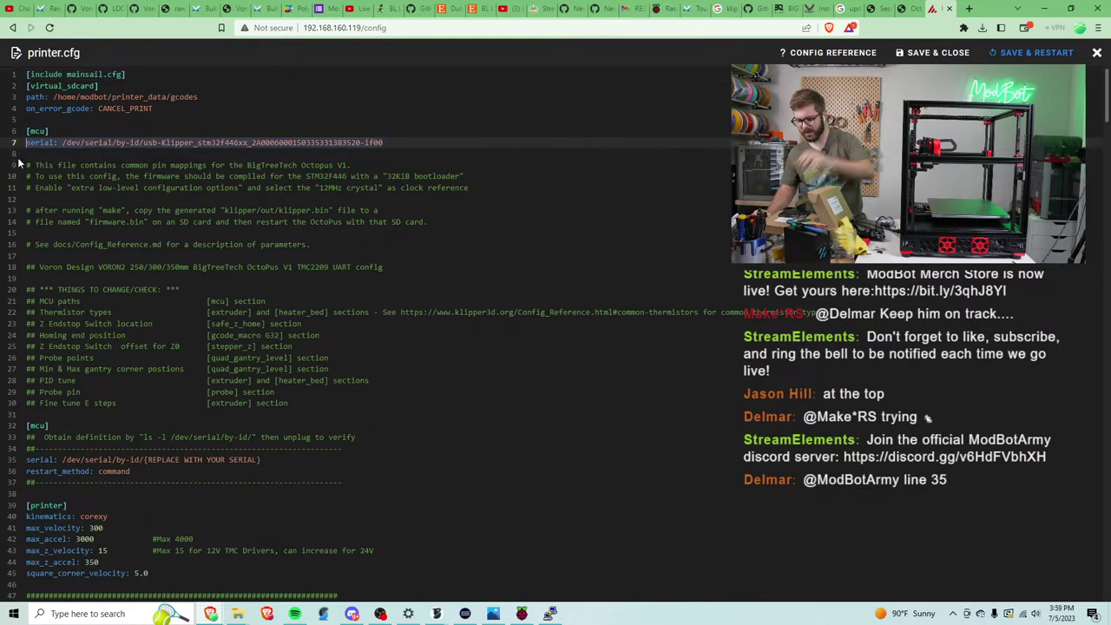
pyautogui.press('BackSpace')
pyautogui.press('BackSpace')
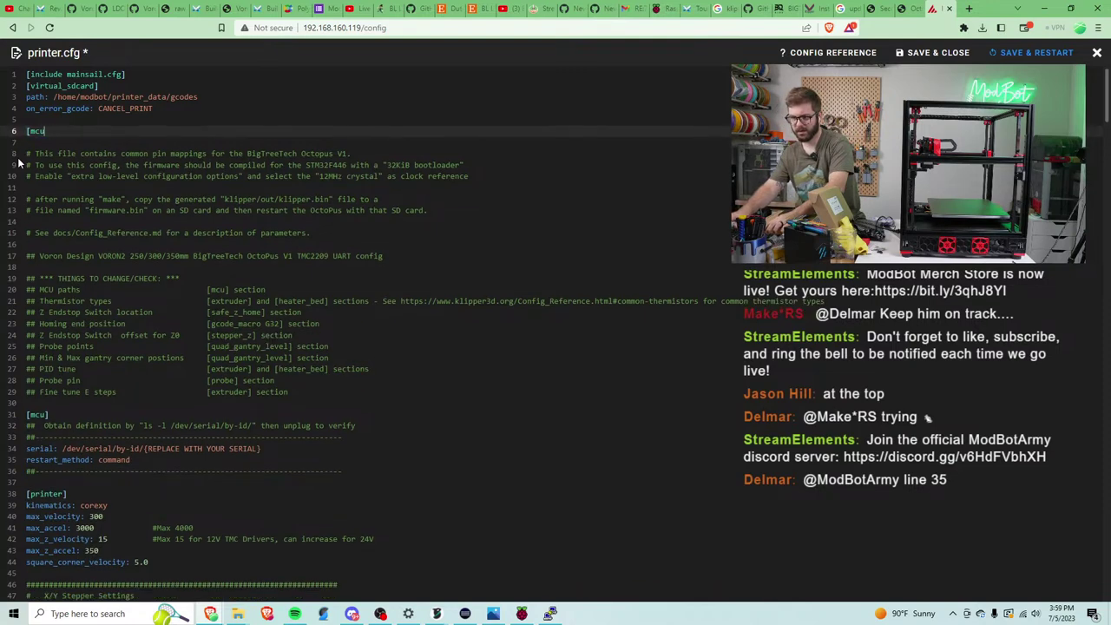
pyautogui.press('BackSpace')
pyautogui.press('BackSpace')
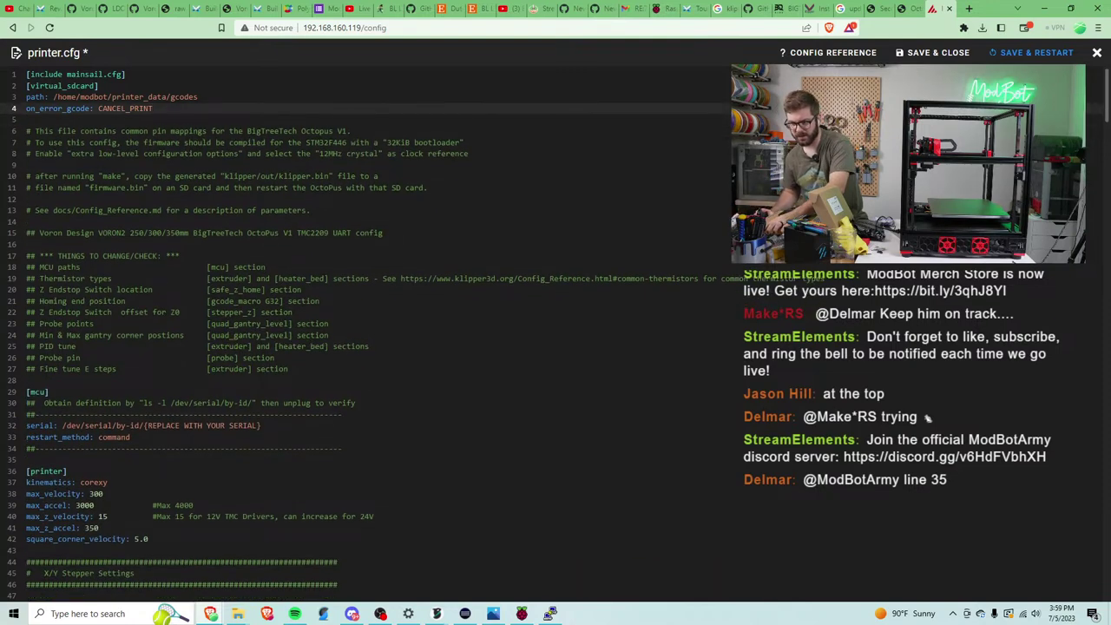
# Replace the serial placeholder in the remaining [mcu] section with the board's full serial path, and save and close the file.
pyautogui.moveTo(63, 425); pyautogui.dragTo(260, 425)
pyautogui.hotkey('ctrl', 'v')
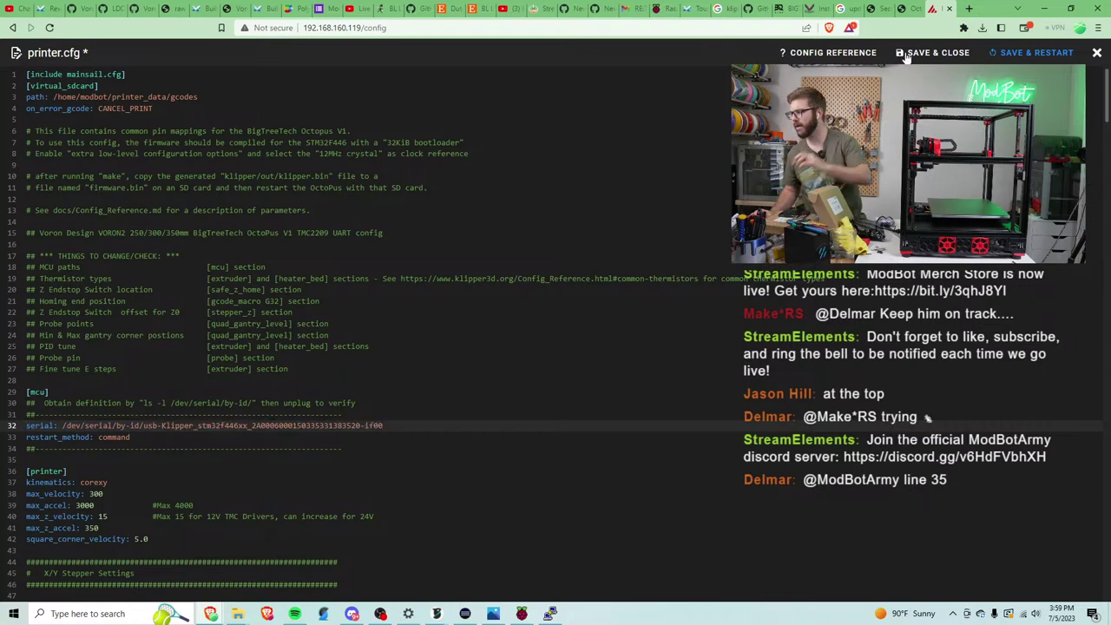
pyautogui.click(938, 52)
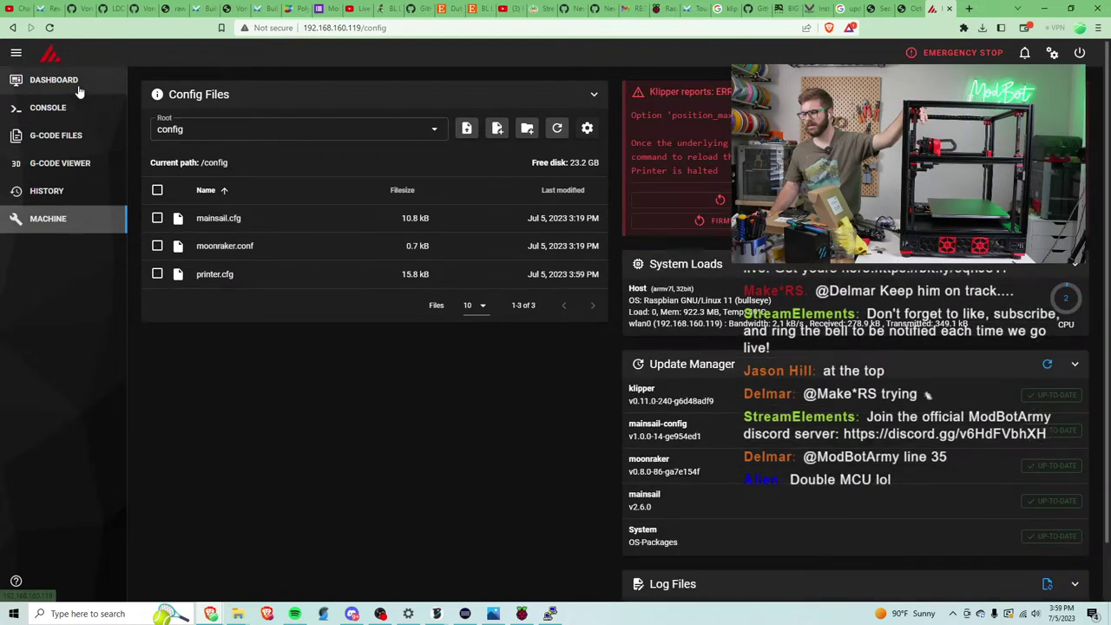
# Read the Klipper error on the dashboard and look through Voron's Secondary Printer Tuning guide for setup guidance.
pyautogui.click(26, 80)
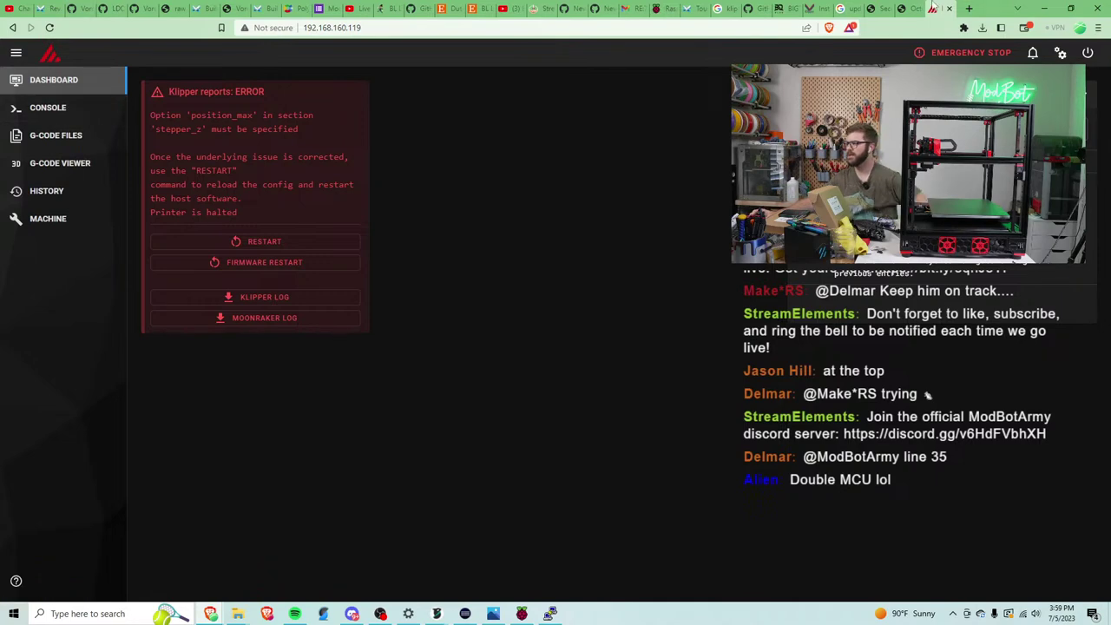
pyautogui.click(821, 8)
pyautogui.click(838, 8)
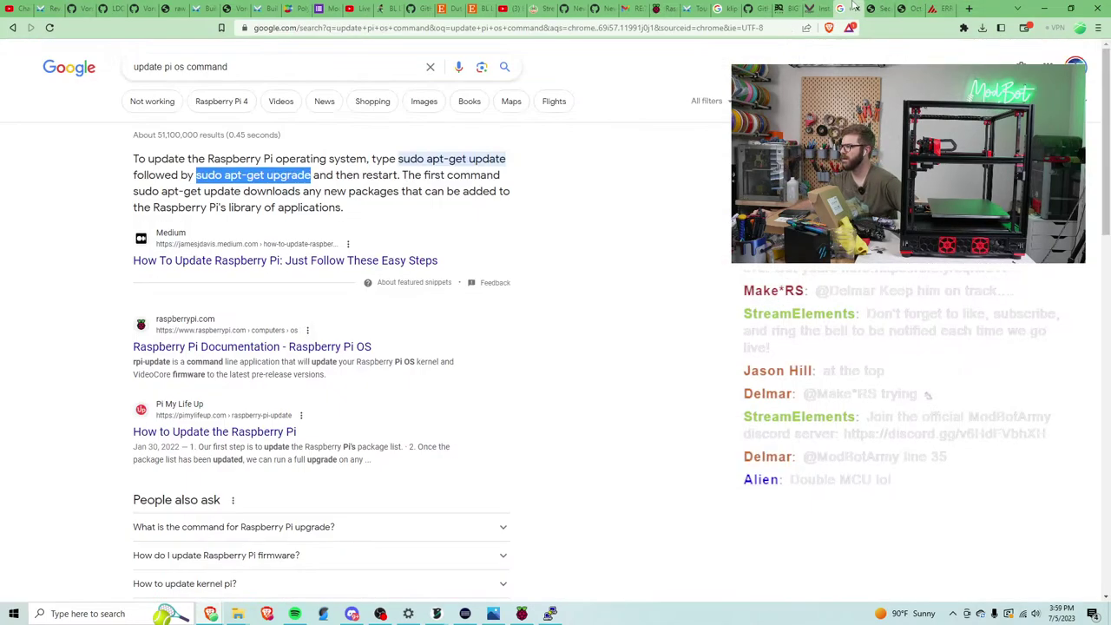
pyautogui.click(867, 8)
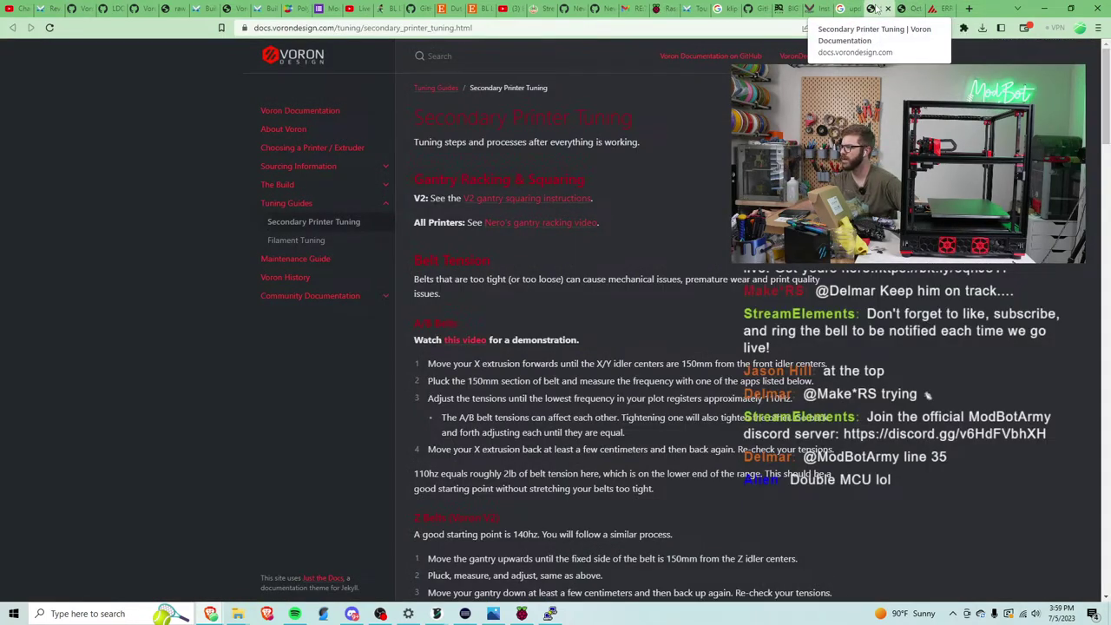
pyautogui.moveTo(871, 8); pyautogui.dragTo(904, 8)
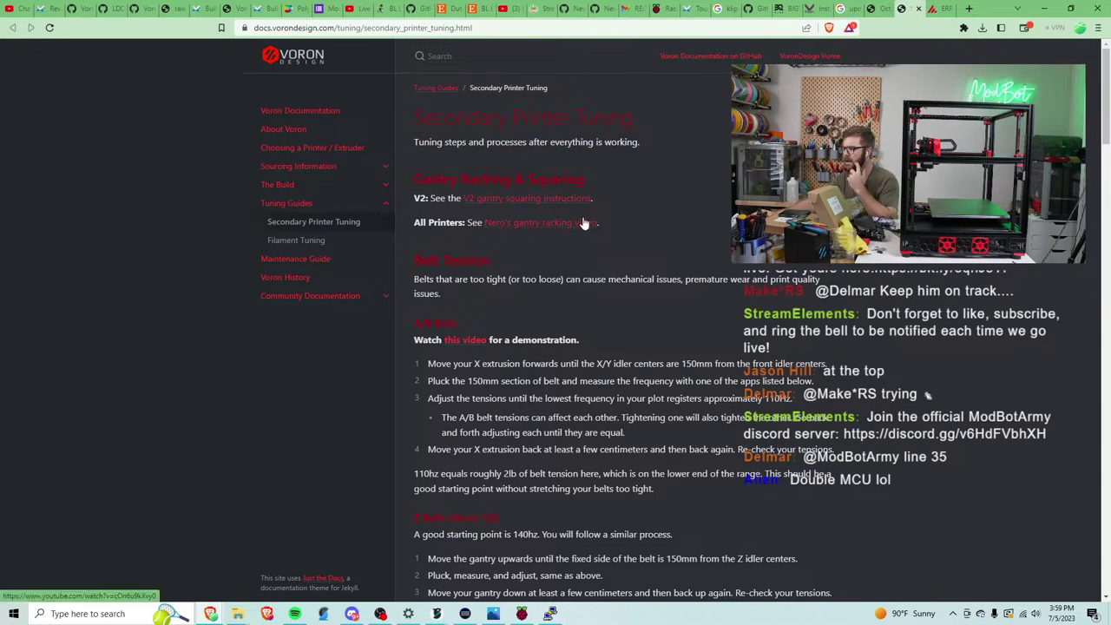
pyautogui.scroll(-5, 589, 210)
pyautogui.scroll(-1, 591, 212)
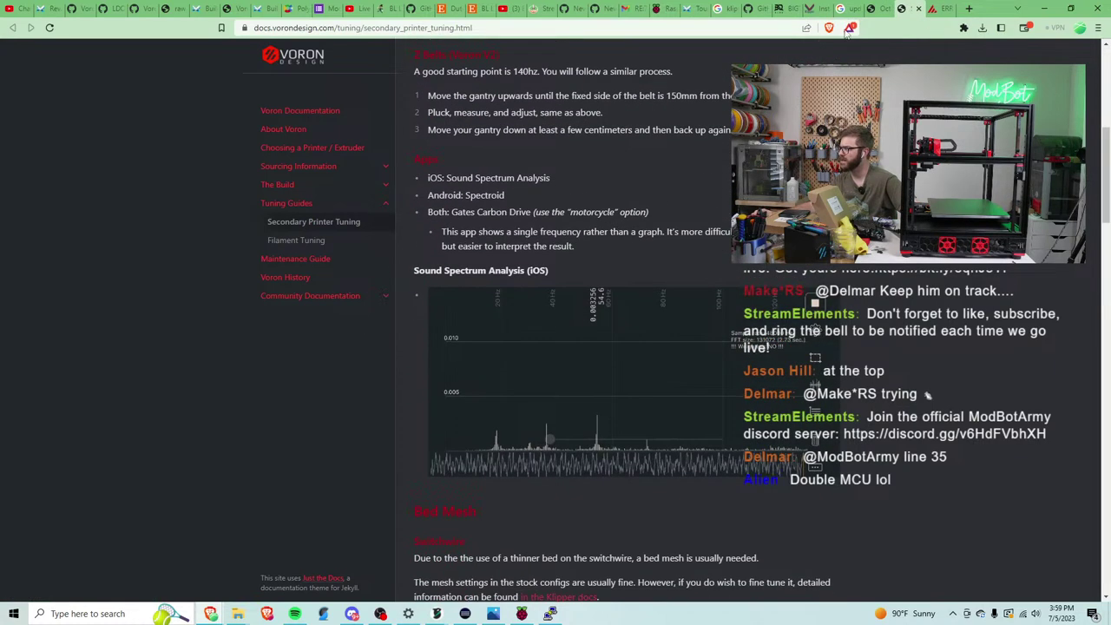
pyautogui.click(932, 9)
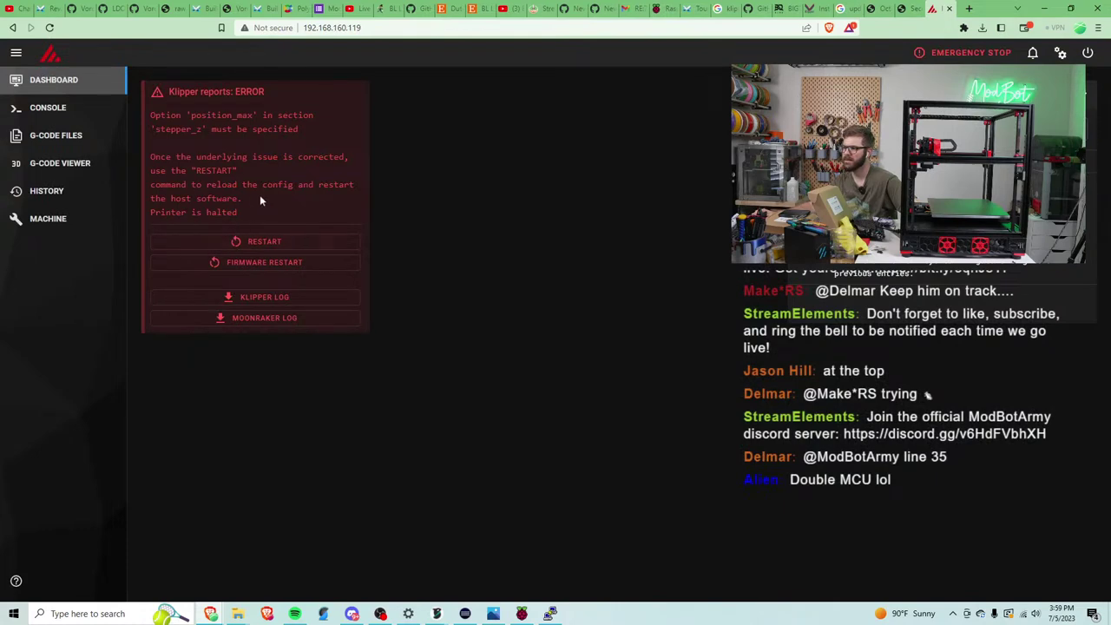
# Reopen printer.cfg and comment out the on_error_gcode: CANCEL_PRINT line with a #.
pyautogui.click(80, 223)
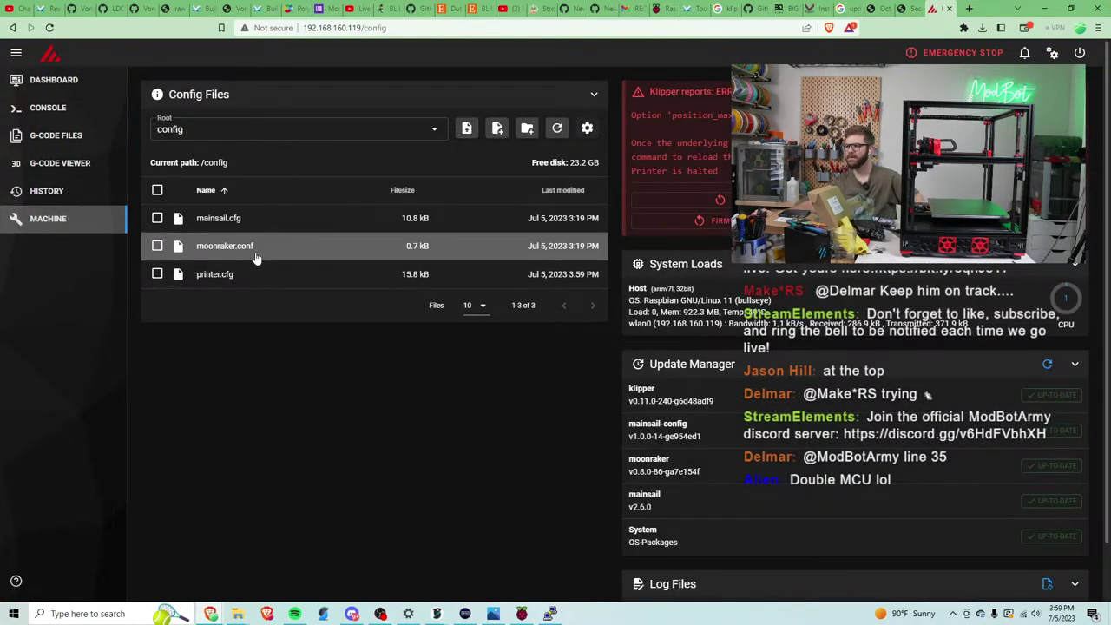
pyautogui.click(245, 273)
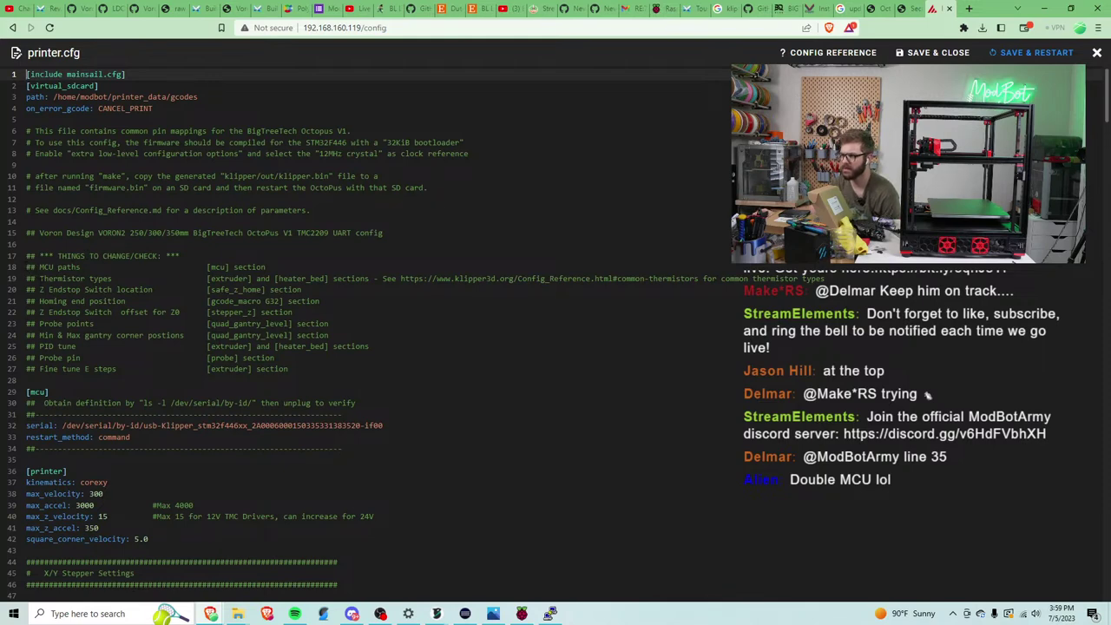
pyautogui.click(104, 289)
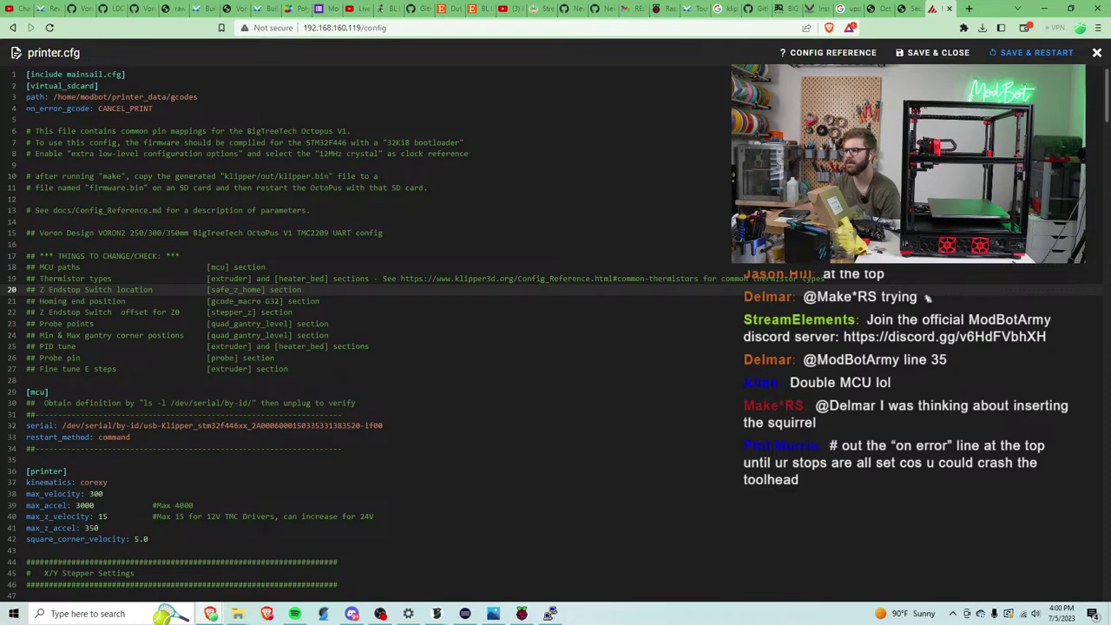
pyautogui.click(27, 108)
pyautogui.write('#')
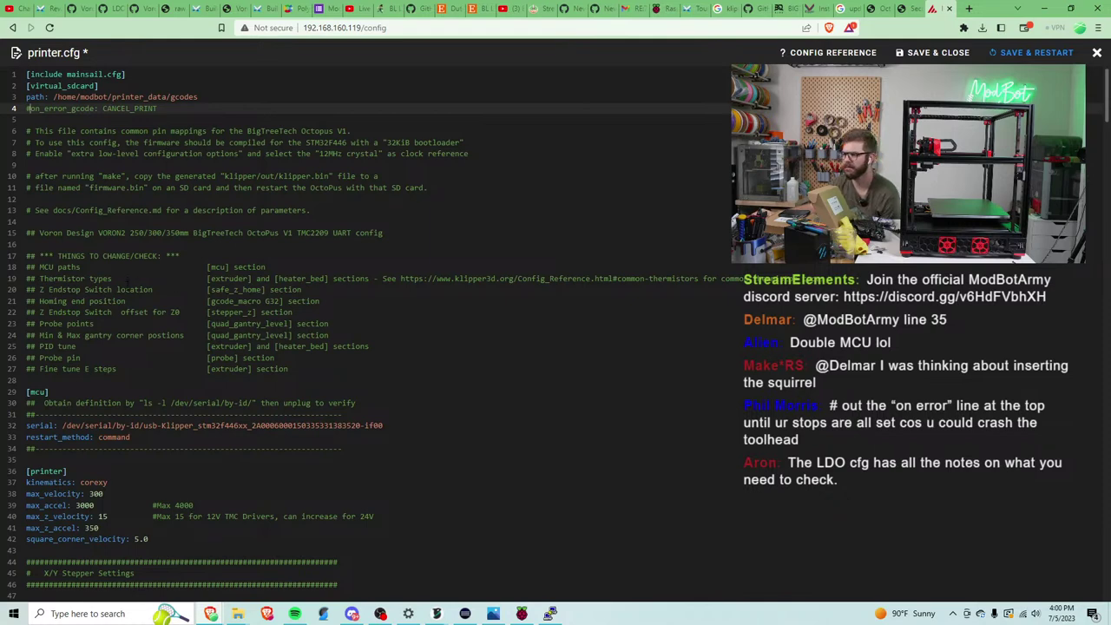
# Review the safe_z_home to quad_gantry_level entries in the THINGS TO CHANGE/CHECK list, and save and close printer.cfg.
pyautogui.scroll(-2, 365, 330)
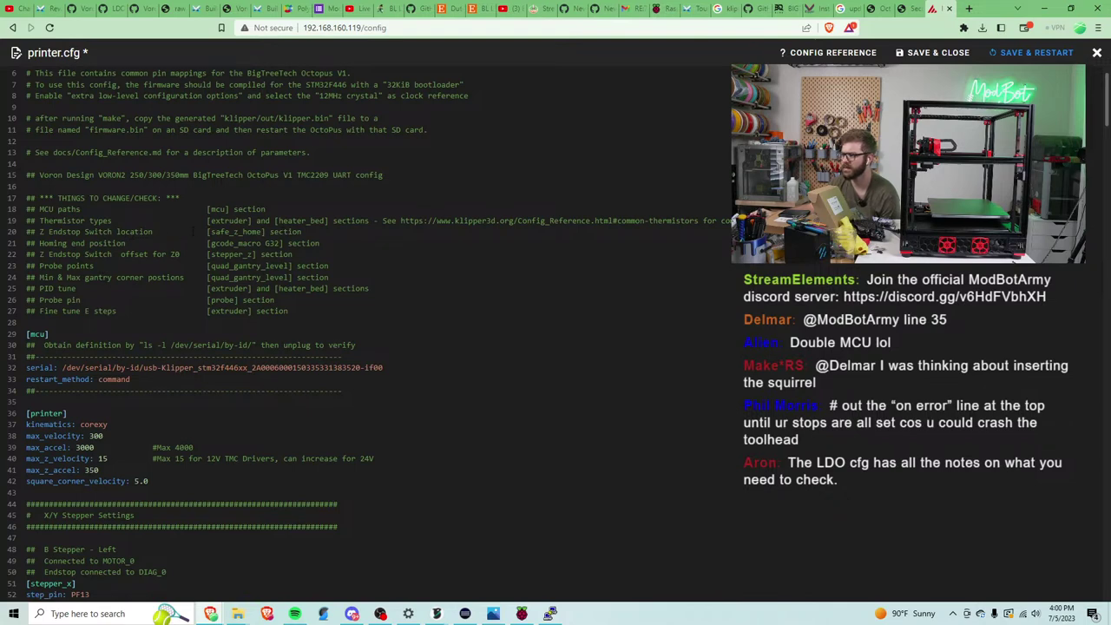
pyautogui.click(330, 232)
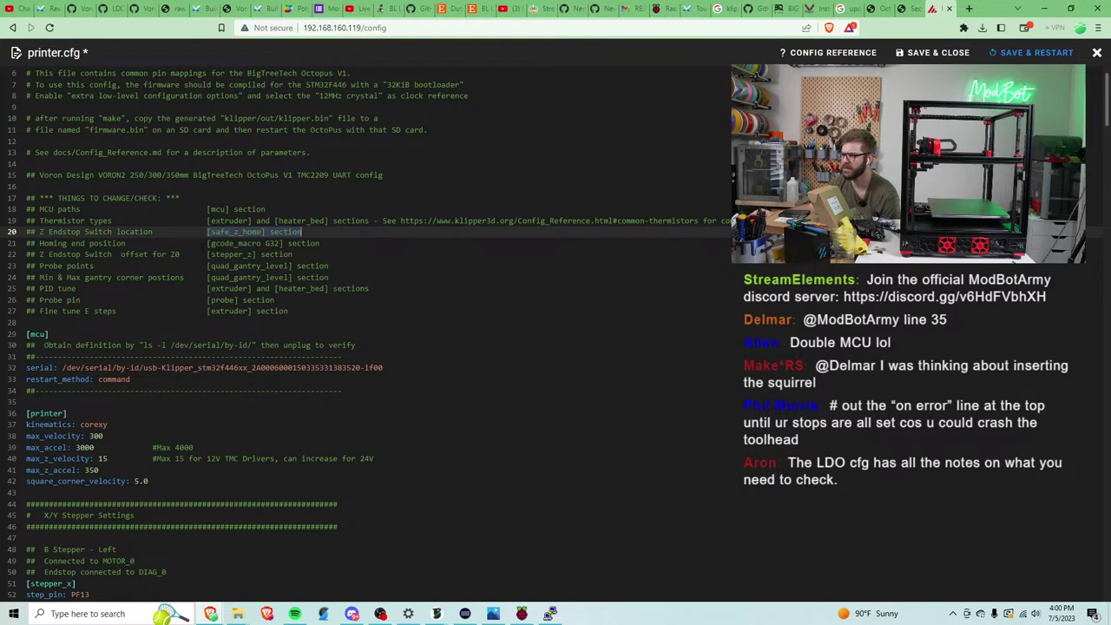
pyautogui.press('Down')
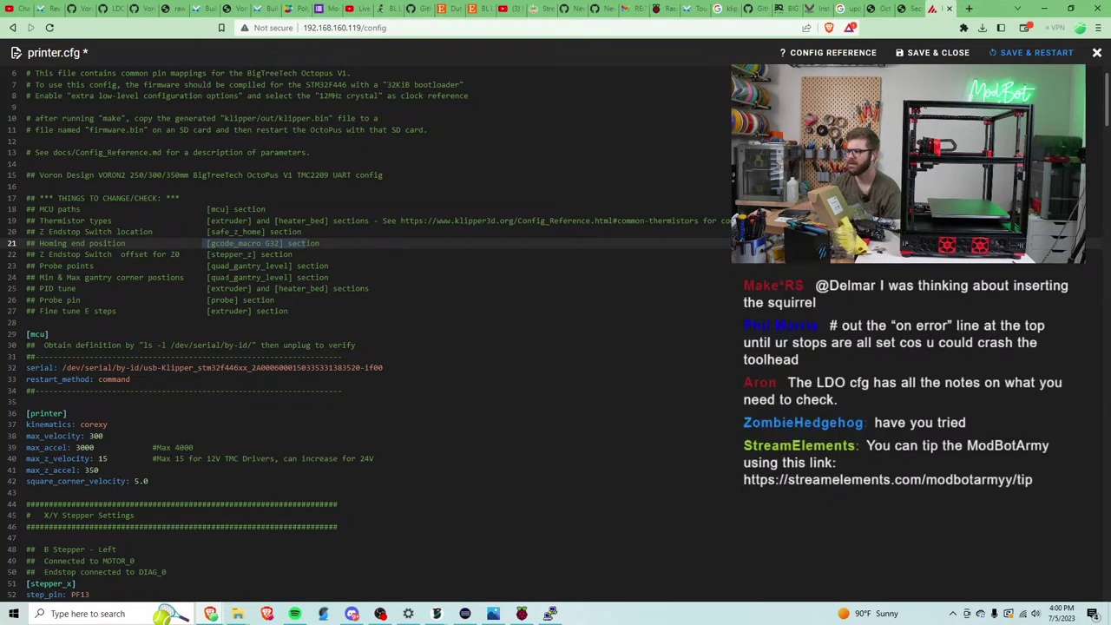
pyautogui.click(294, 277)
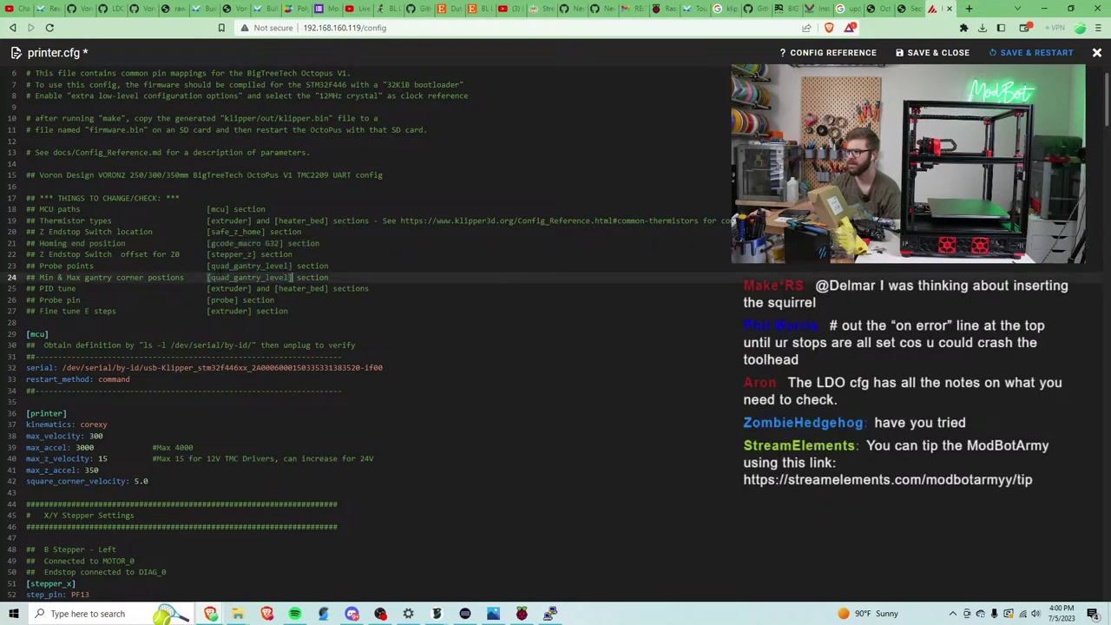
pyautogui.moveTo(209, 255); pyautogui.dragTo(256, 254)
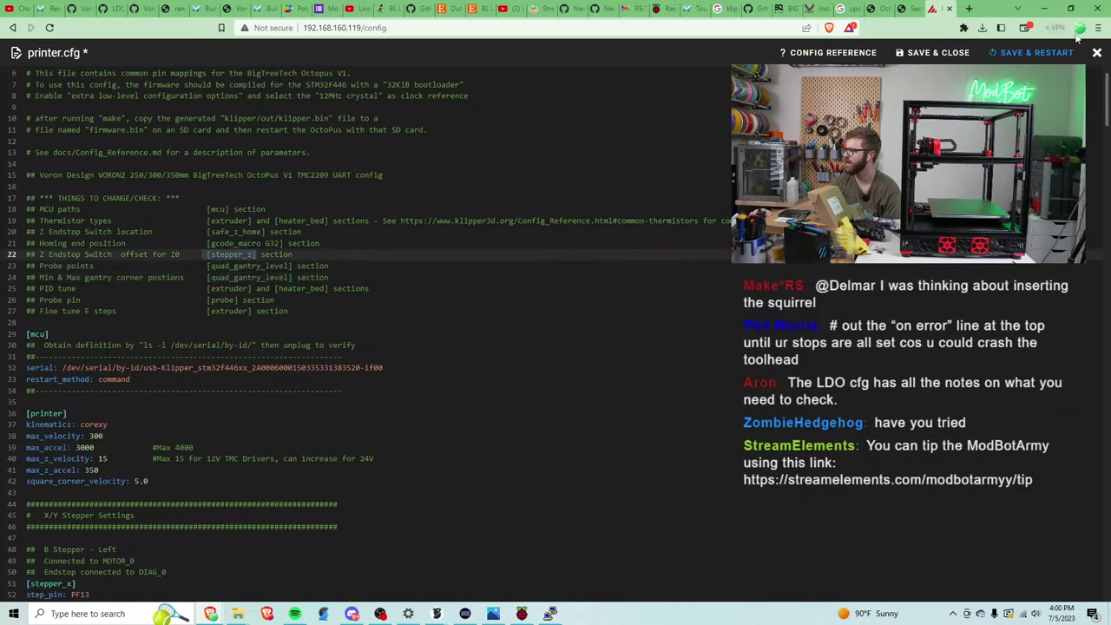
pyautogui.click(1097, 53)
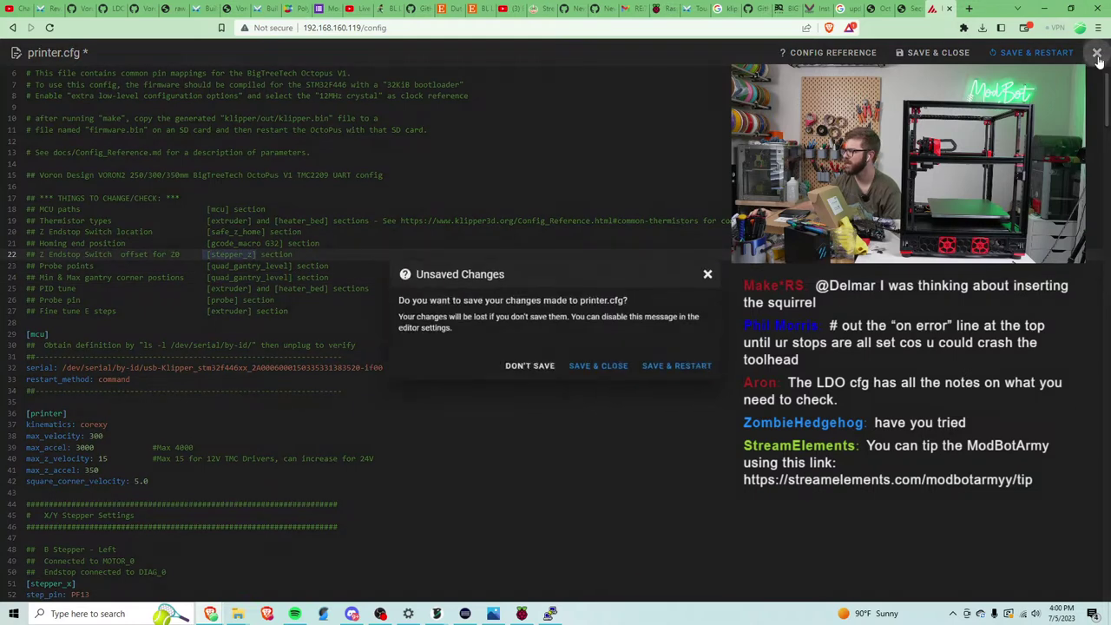
pyautogui.click(608, 368)
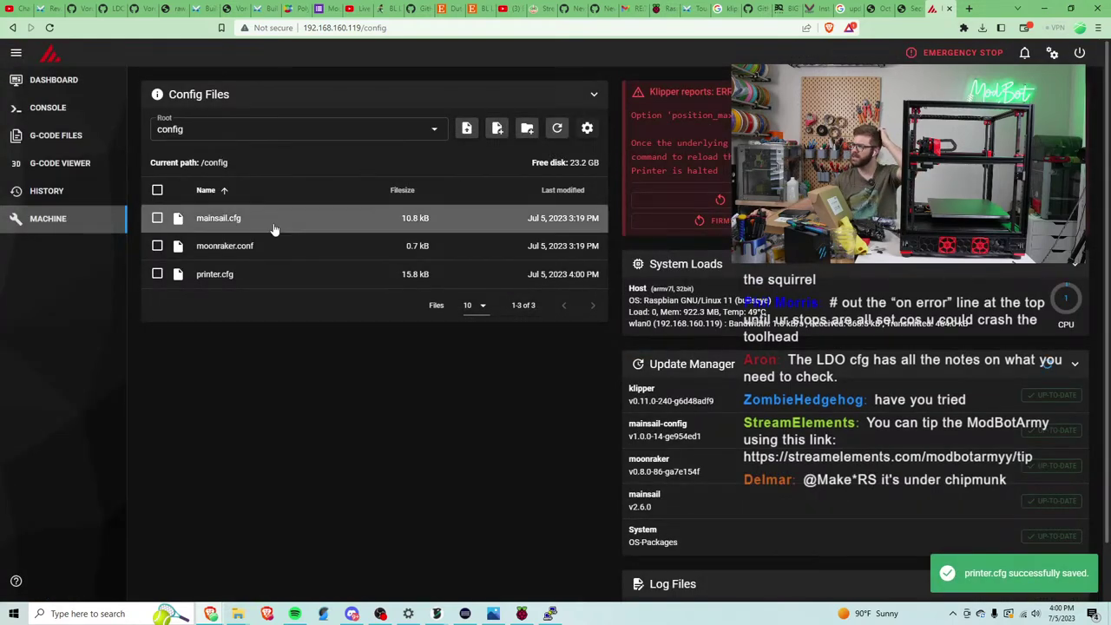
# Uncomment position_max: 260 for the 300mm build in printer.cfg's [stepper_z] section, and save and restart.
pyautogui.click(215, 273)
pyautogui.scroll(-6, 189, 368)
pyautogui.scroll(-8, 190, 368)
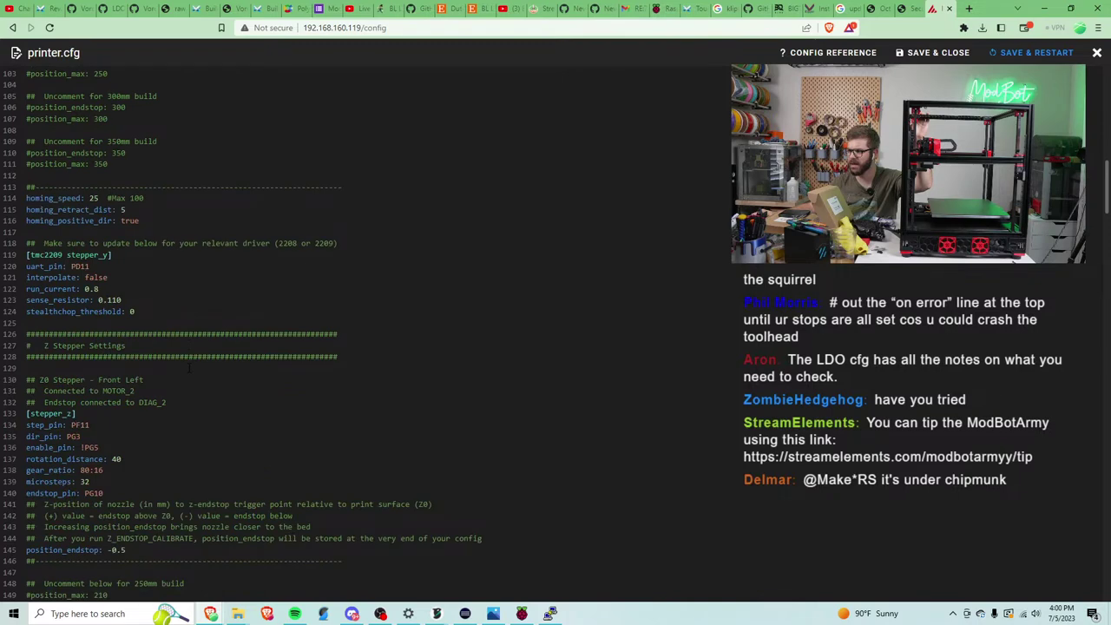
pyautogui.scroll(-2, 190, 368)
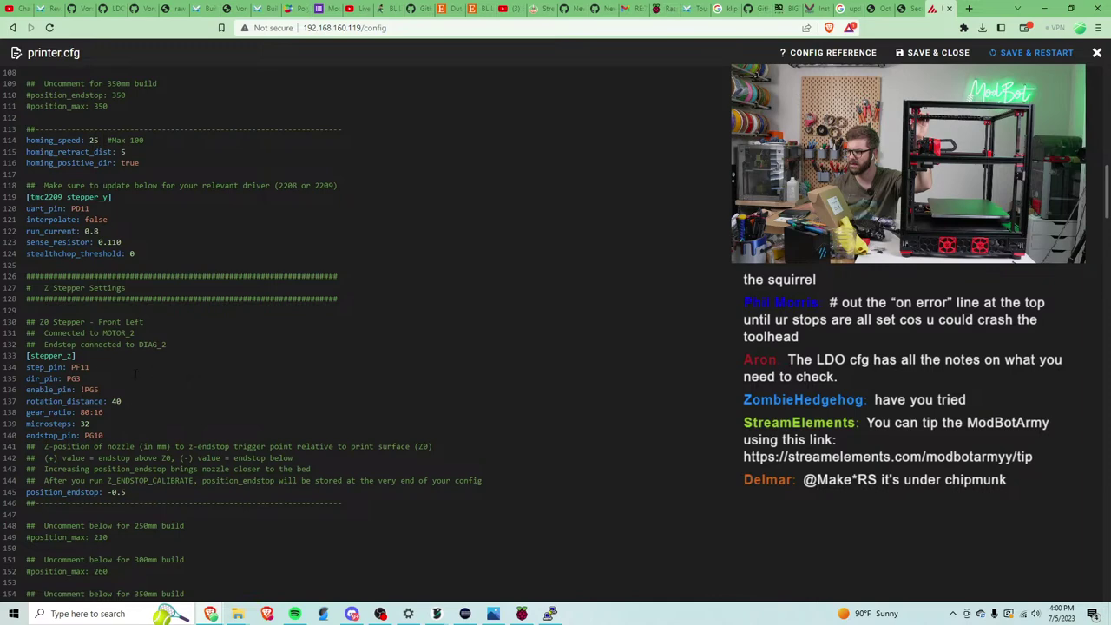
pyautogui.scroll(-2, 136, 379)
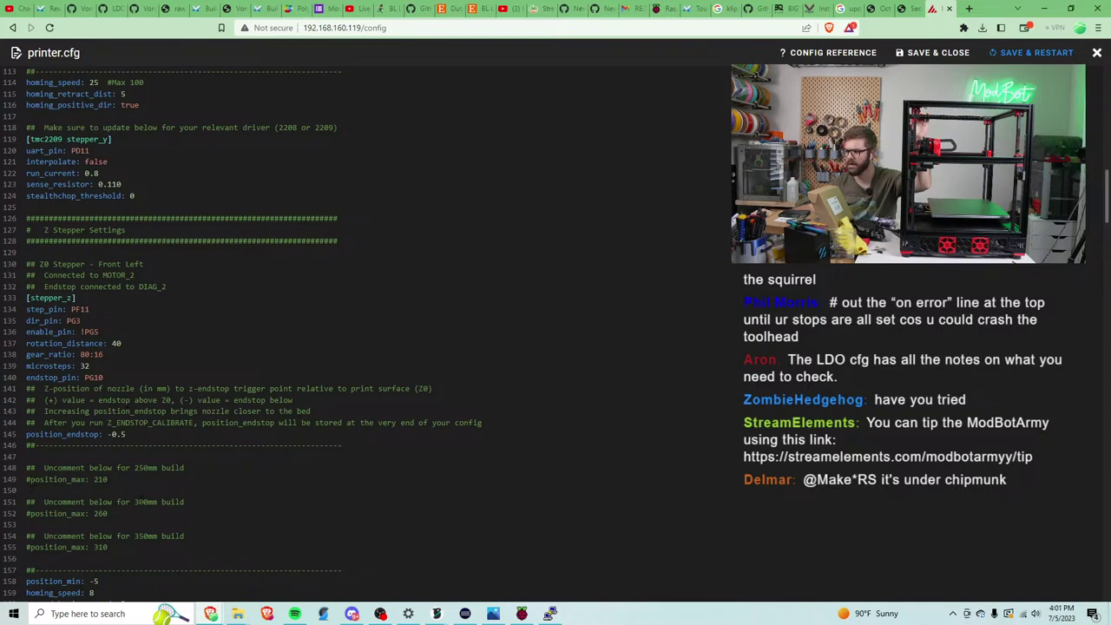
pyautogui.click(31, 513)
pyautogui.press('BackSpace')
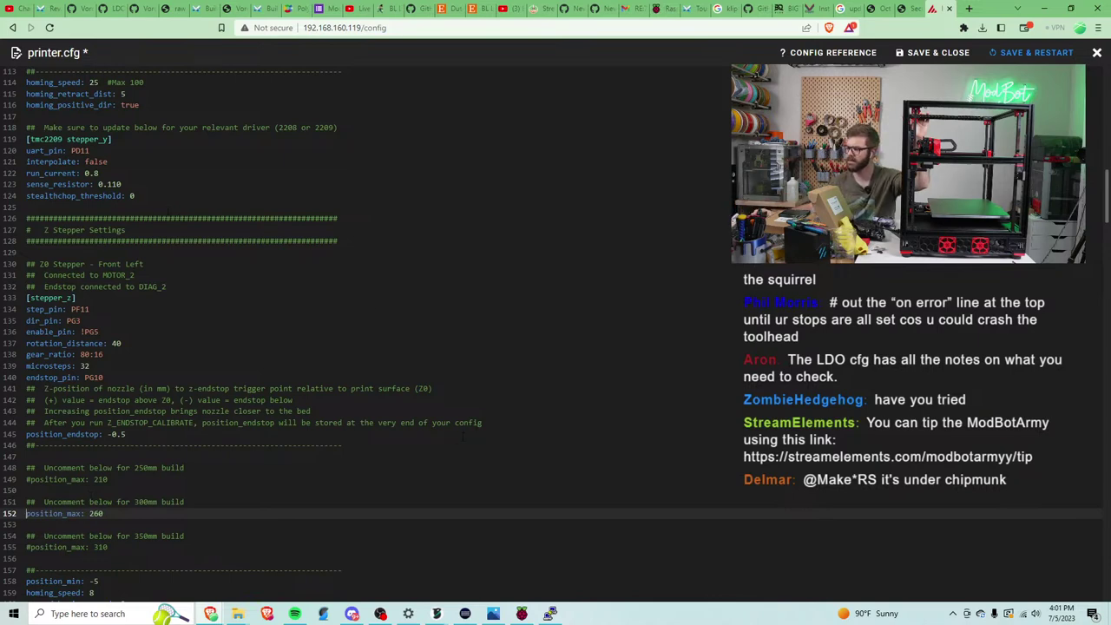
pyautogui.click(1040, 58)
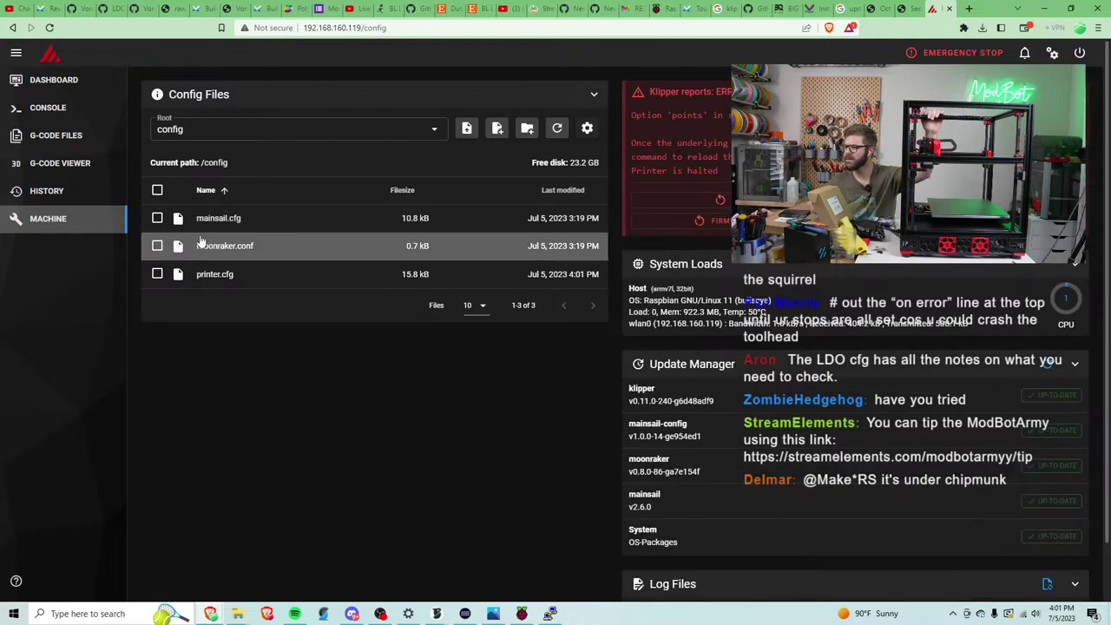
# Reopen printer.cfg and go to the build-size position options in the [stepper_x] section.
pyautogui.click(213, 273)
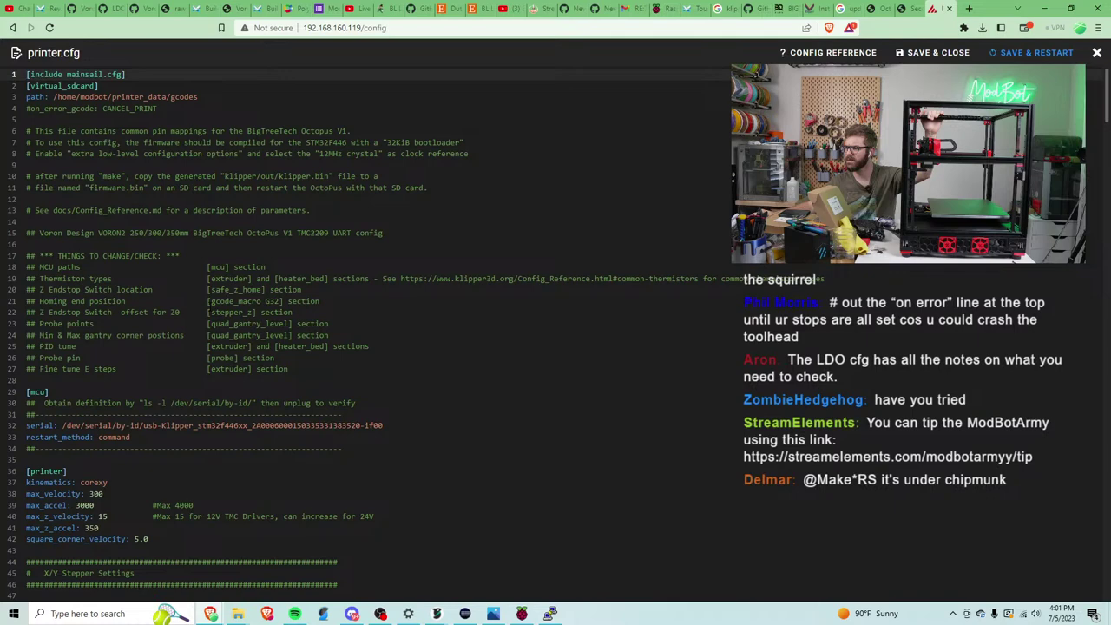
pyautogui.scroll(-5, 11, 370)
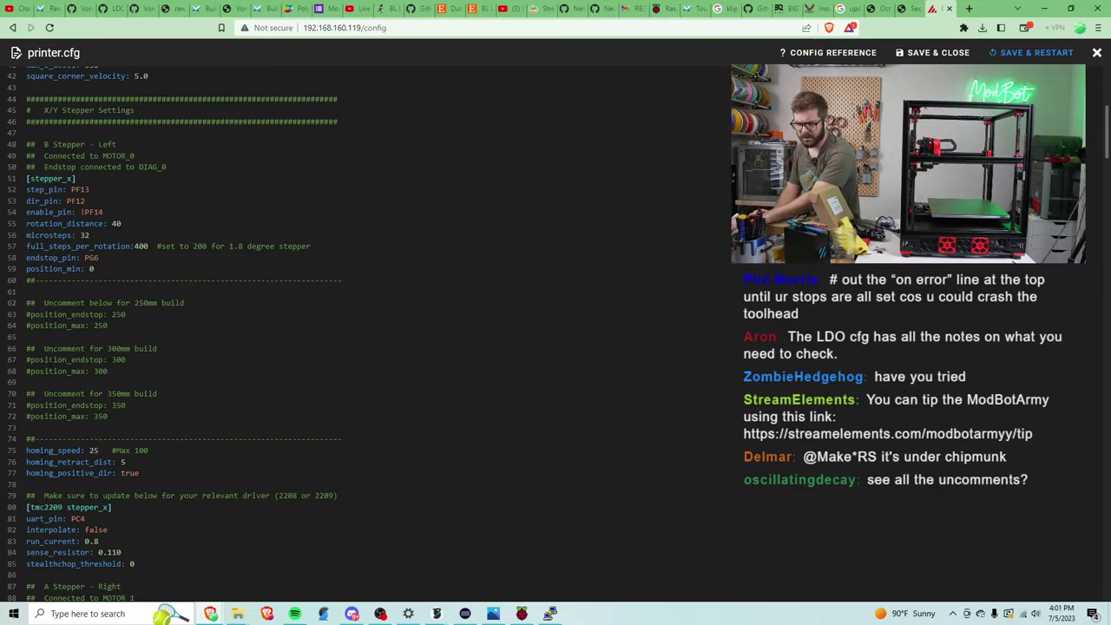
pyautogui.click(27, 360)
pyautogui.press('BackSpace')
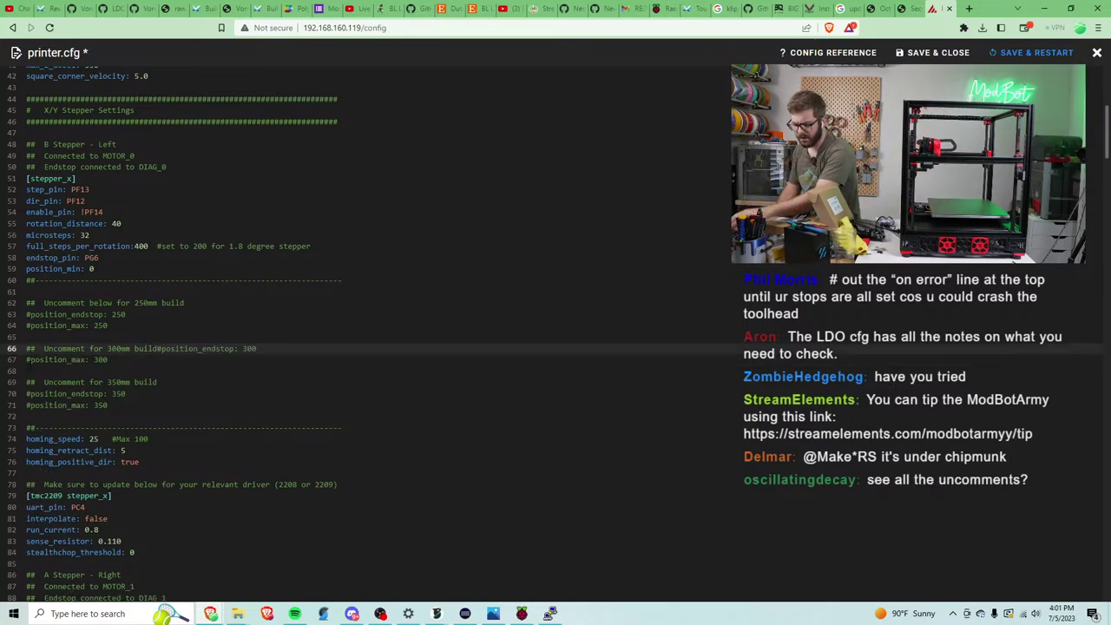
pyautogui.hotkey('ctrl', 'z')
# Delete the commented 250mm and 350mm build options from the [stepper_x] section, along with the leftover blank lines.
pyautogui.click(52, 314)
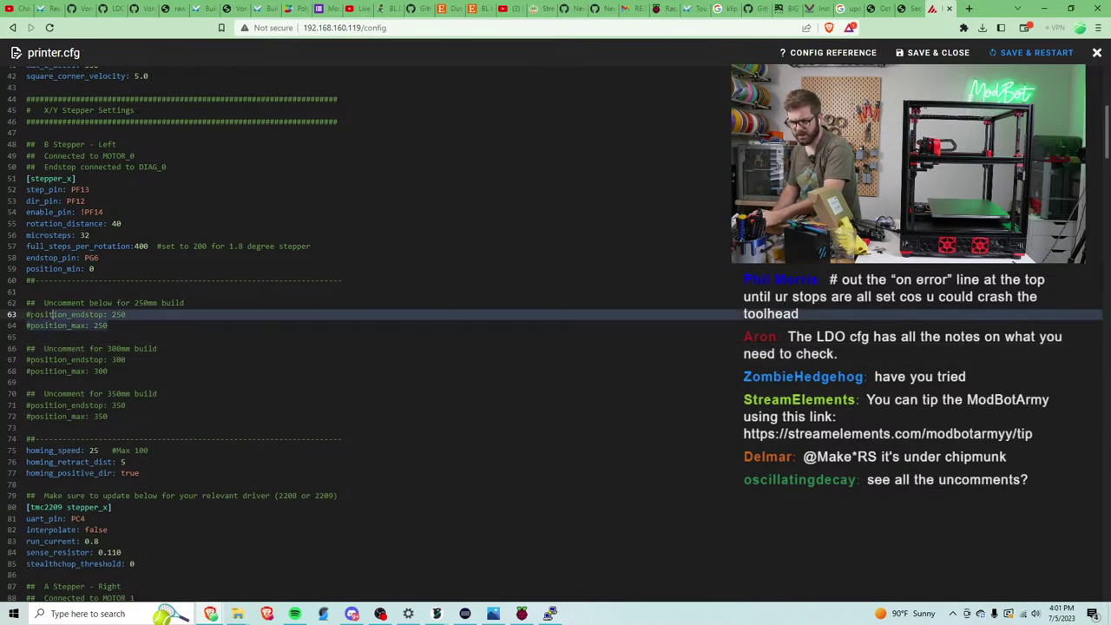
pyautogui.moveTo(107, 326); pyautogui.dragTo(27, 291)
pyautogui.press('BackSpace')
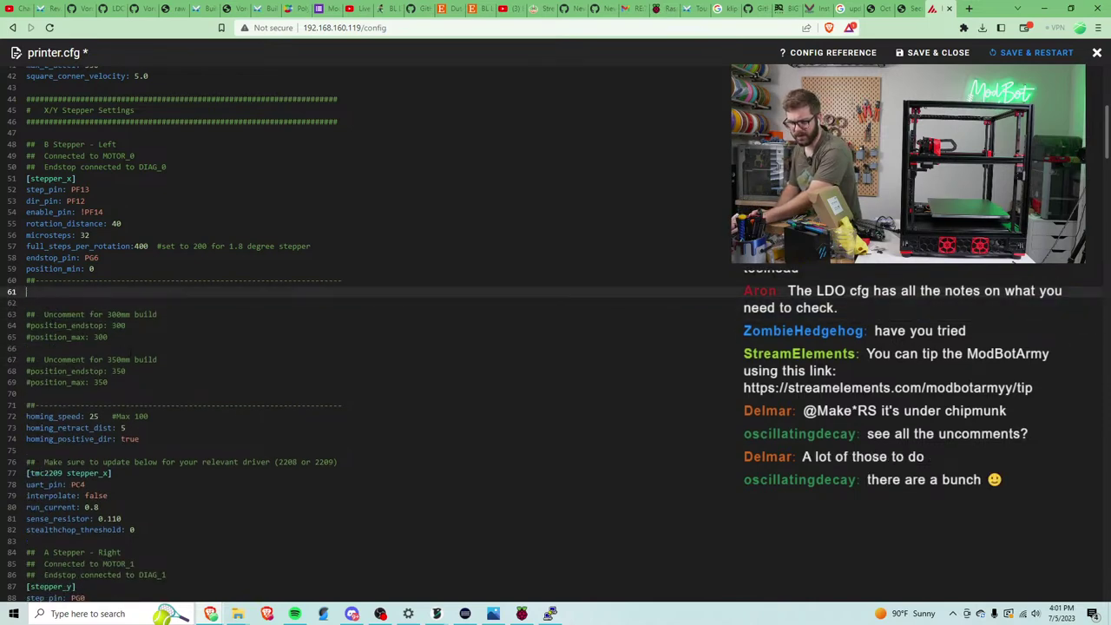
pyautogui.press('BackSpace')
pyautogui.moveTo(127, 370); pyautogui.dragTo(27, 348)
pyautogui.press('BackSpace')
pyautogui.press('BackSpace')
pyautogui.press('BackSpace')
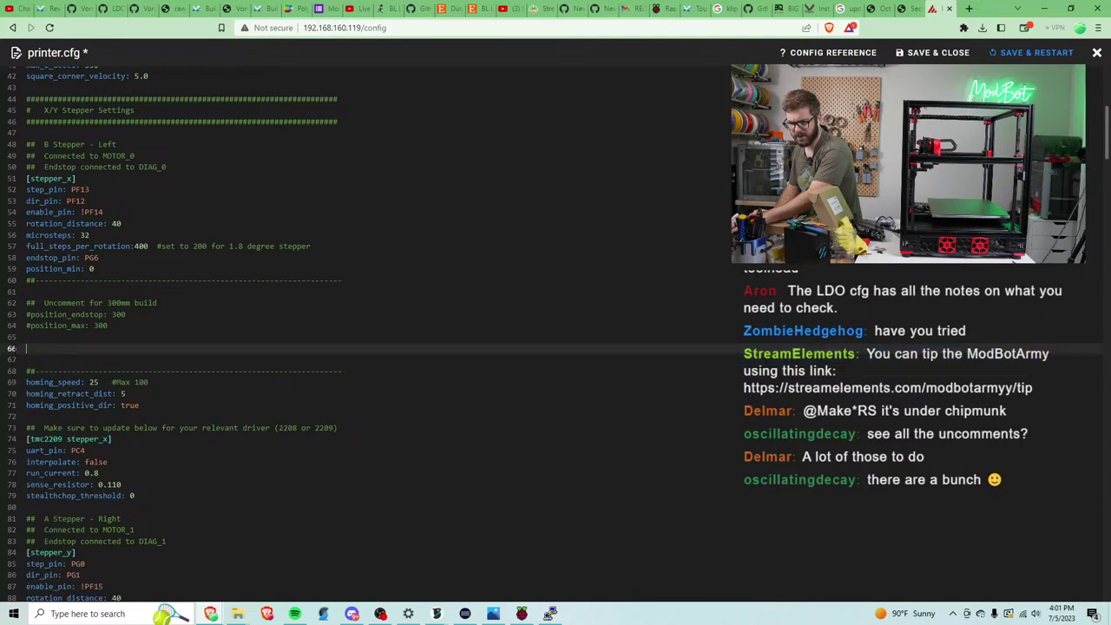
# Uncomment position_endstop: 300 and position_max: 300 for the 300mm build in the [stepper_x] section.
pyautogui.press('Delete')
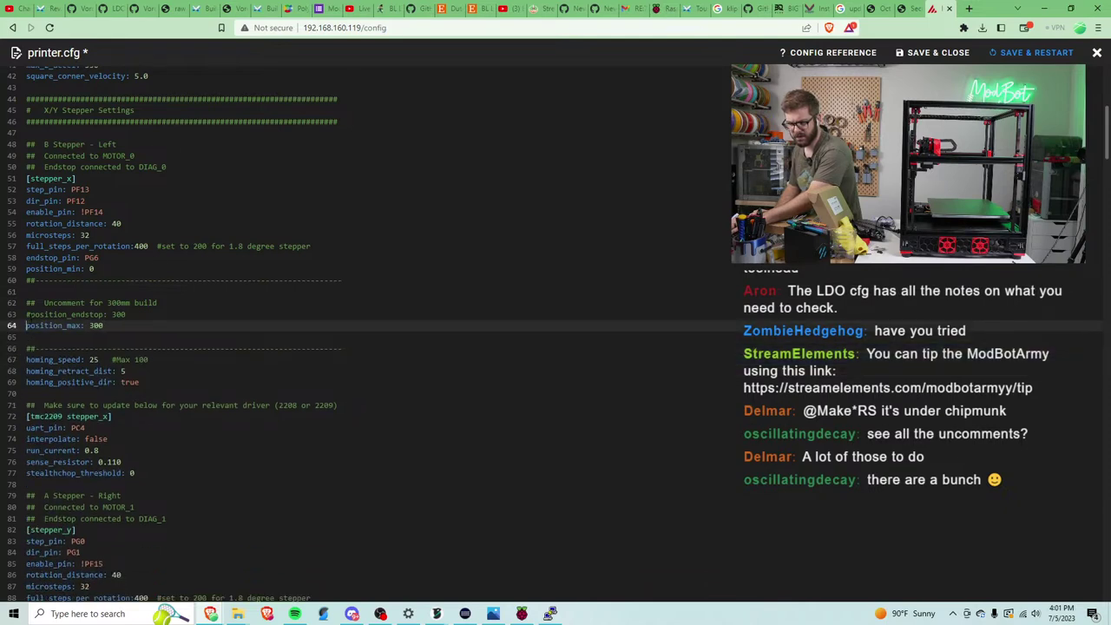
pyautogui.click(27, 314)
pyautogui.press('Delete')
pyautogui.click(158, 303)
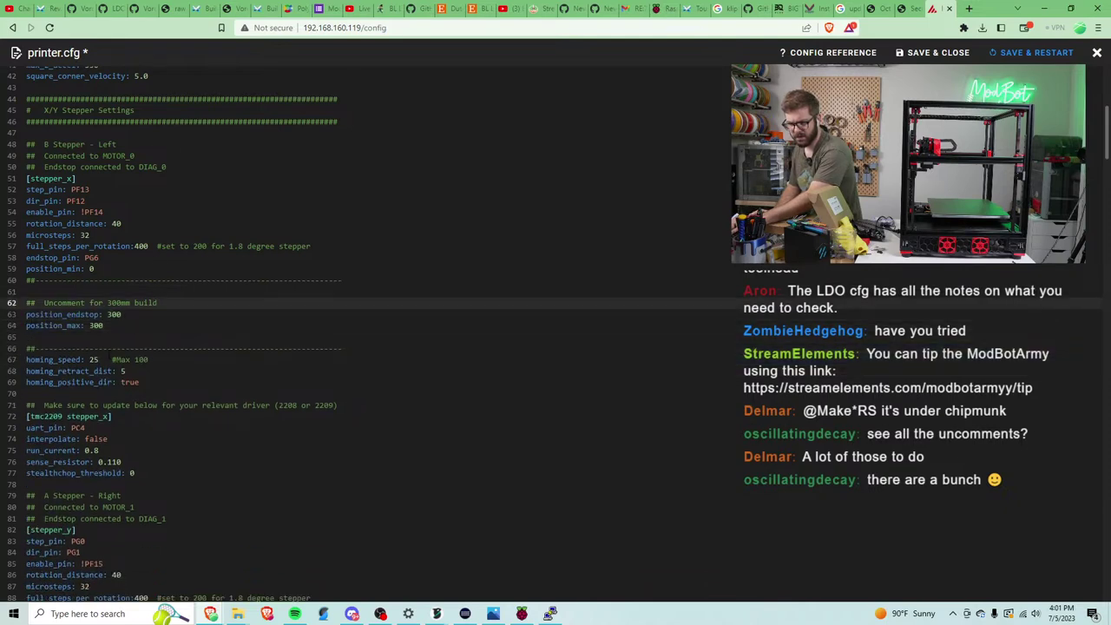
# Delete the commented 350mm and 250mm build options from the [stepper_y] section.
pyautogui.scroll(10, 364, 347)
pyautogui.scroll(-8, 364, 347)
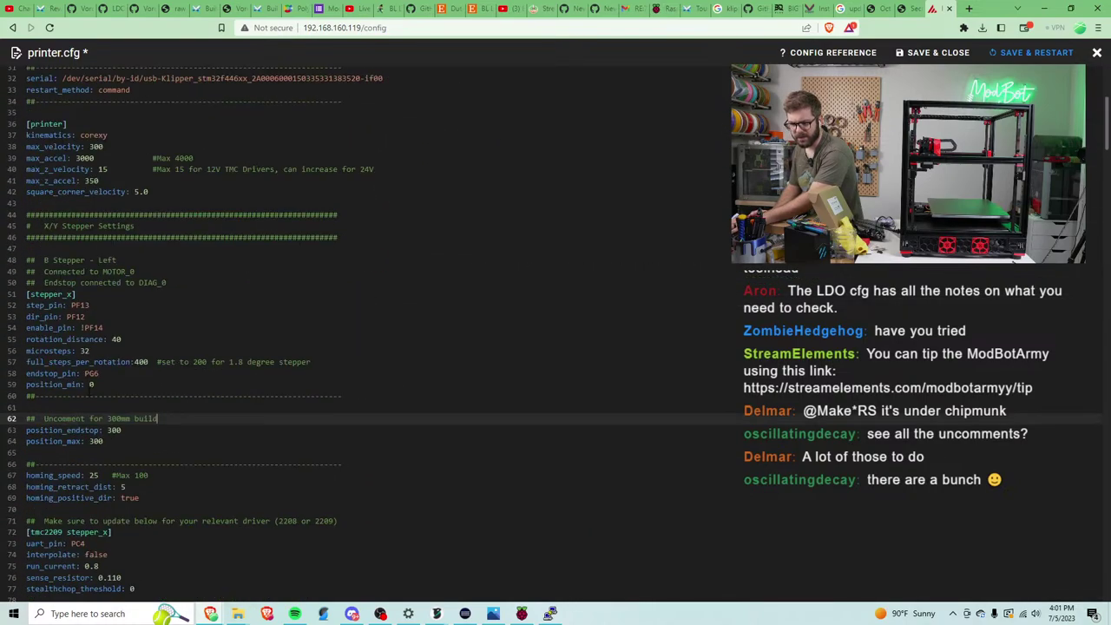
pyautogui.scroll(-10, 364, 347)
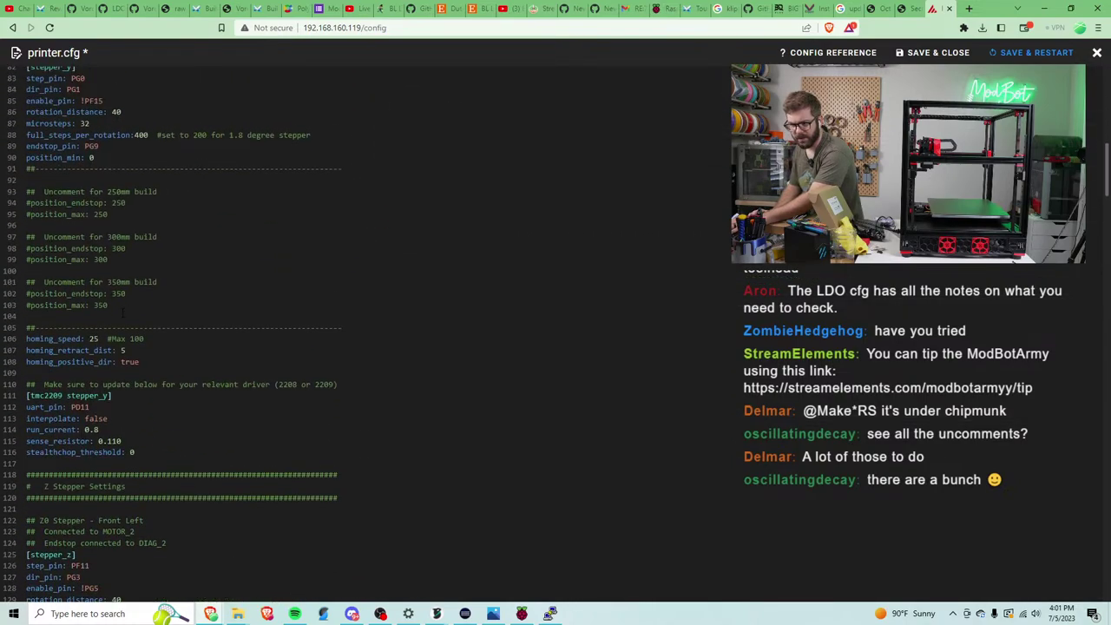
pyautogui.moveTo(123, 309); pyautogui.dragTo(26, 282)
pyautogui.press('BackSpace')
pyautogui.moveTo(108, 214); pyautogui.dragTo(26, 179)
pyautogui.press('BackSpace')
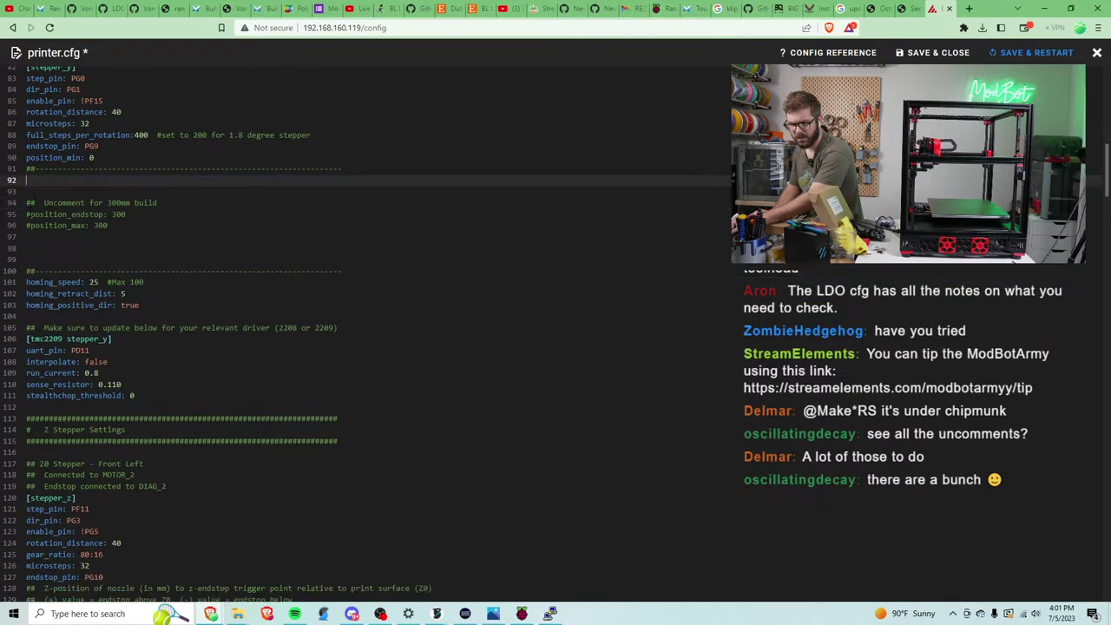
# Uncomment position_endstop: 300 and position_max: 300 for the 300mm build in the [stepper_y] section.
pyautogui.click(31, 215)
pyautogui.press('BackSpace')
pyautogui.click(31, 226)
pyautogui.press('BackSpace')
# Delete the commented 350mm and 250mm position_max options from the [stepper_z] section, keeping the 300mm build's entry.
pyautogui.scroll(-1, 67, 258)
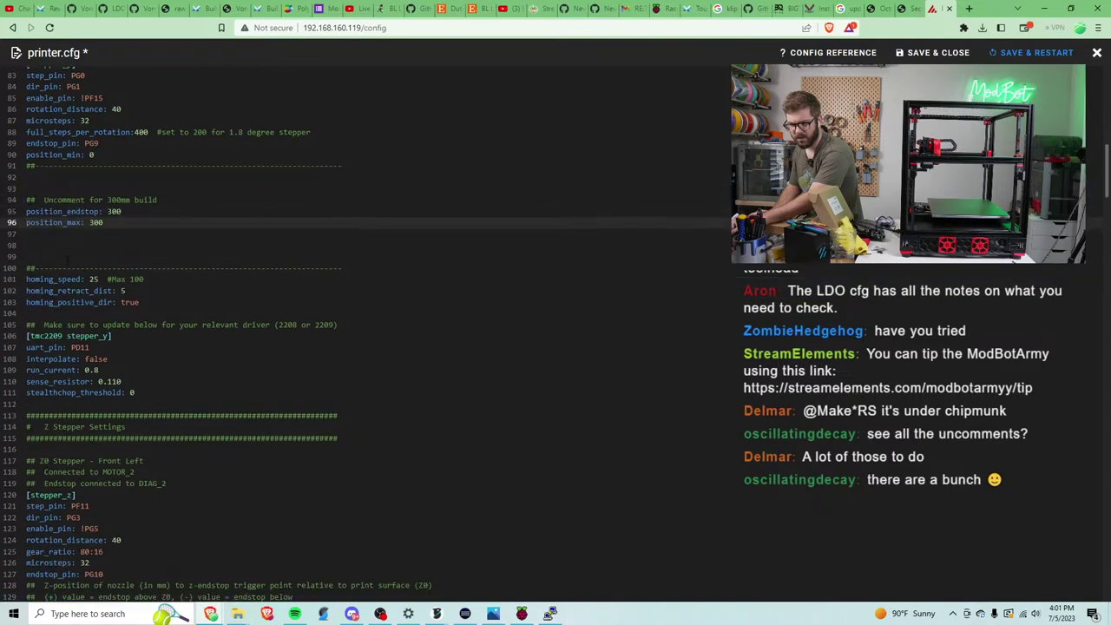
pyautogui.scroll(-5, 66, 257)
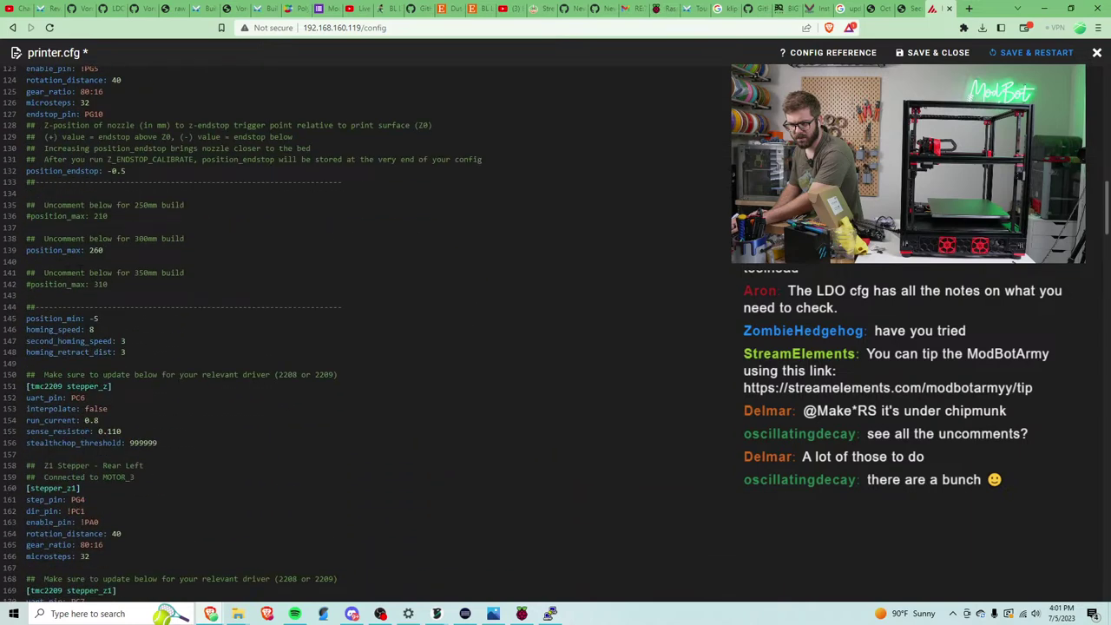
pyautogui.moveTo(107, 284); pyautogui.dragTo(26, 273)
pyautogui.press('BackSpace')
pyautogui.click(66, 215)
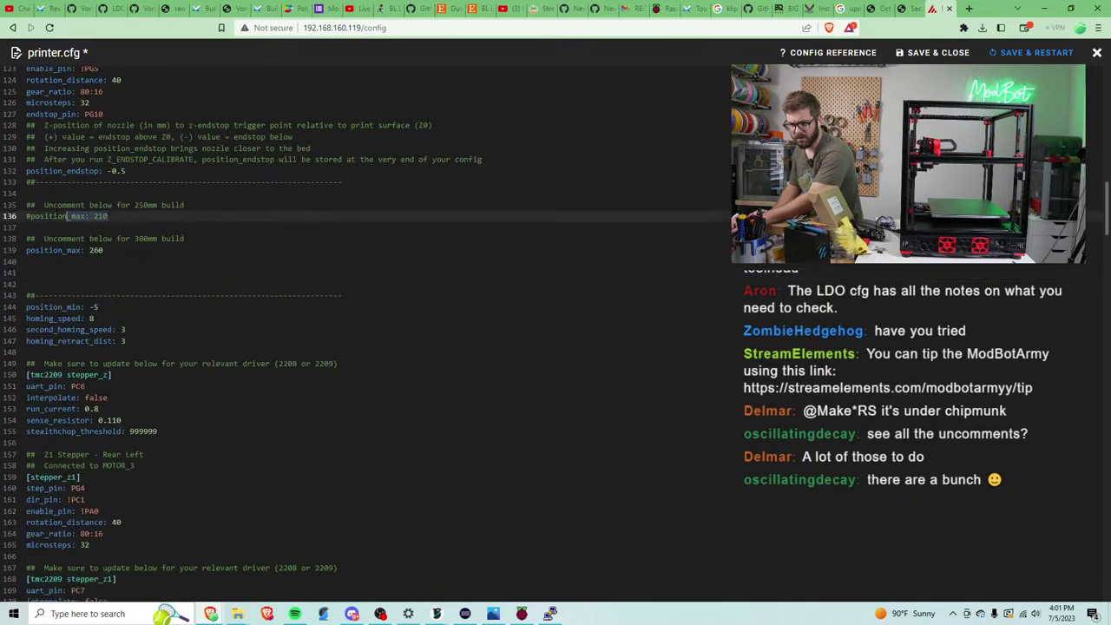
pyautogui.moveTo(108, 216); pyautogui.dragTo(26, 204)
pyautogui.press('BackSpace')
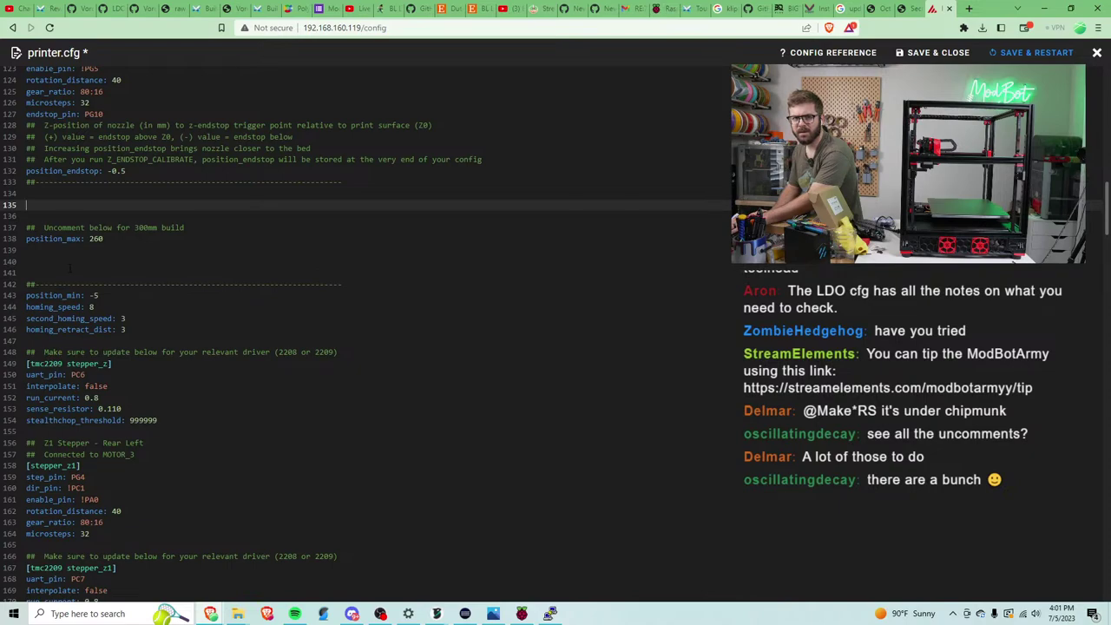
# Delete the 250mm and 350mm gantry corner and probe point blocks from the [quad_gantry_level] section.
pyautogui.scroll(-1, 67, 267)
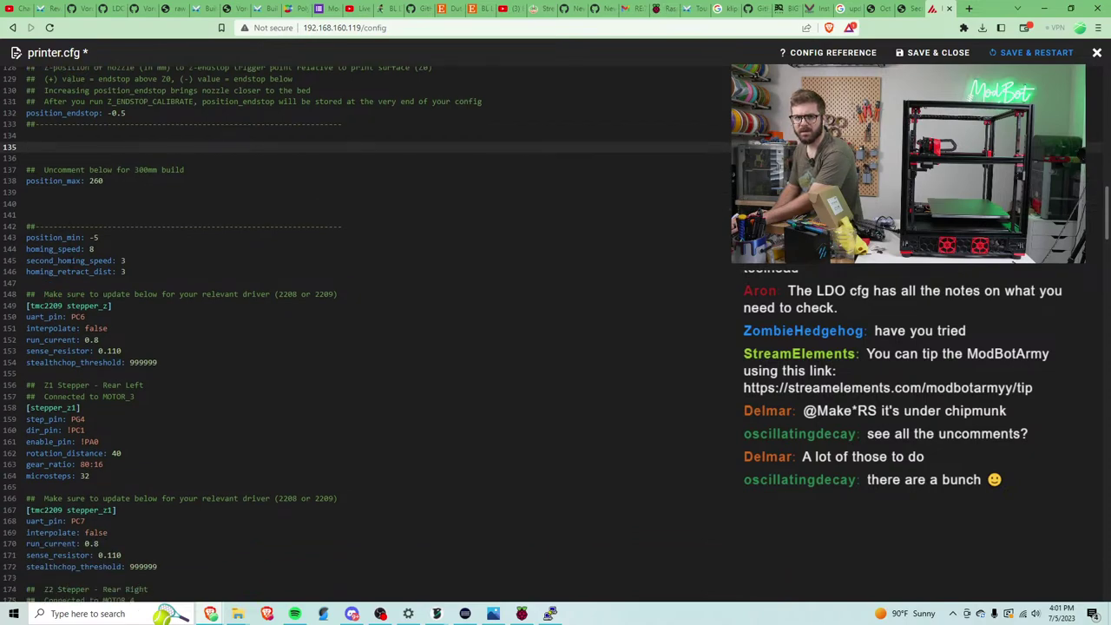
pyautogui.scroll(-12, 364, 335)
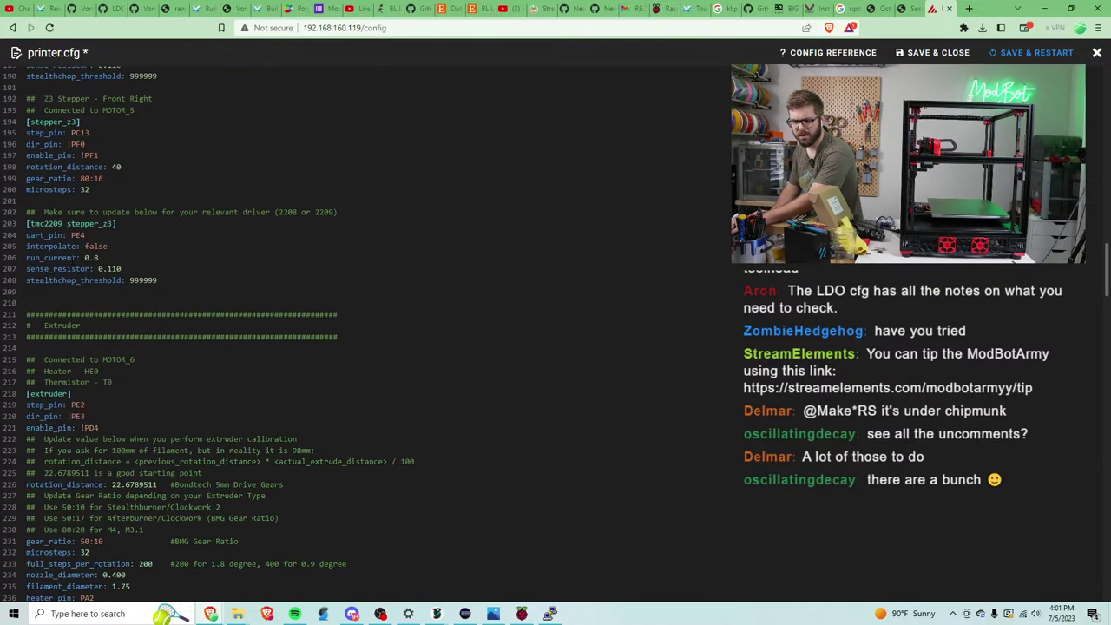
pyautogui.scroll(-5, 365, 335)
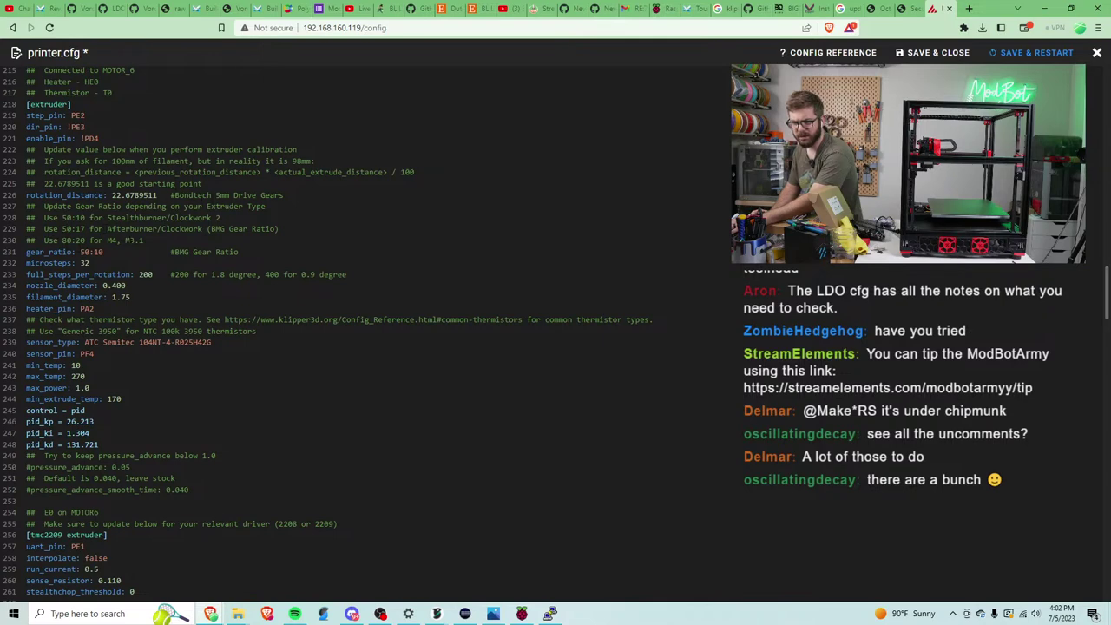
pyautogui.scroll(-1, 347, 329)
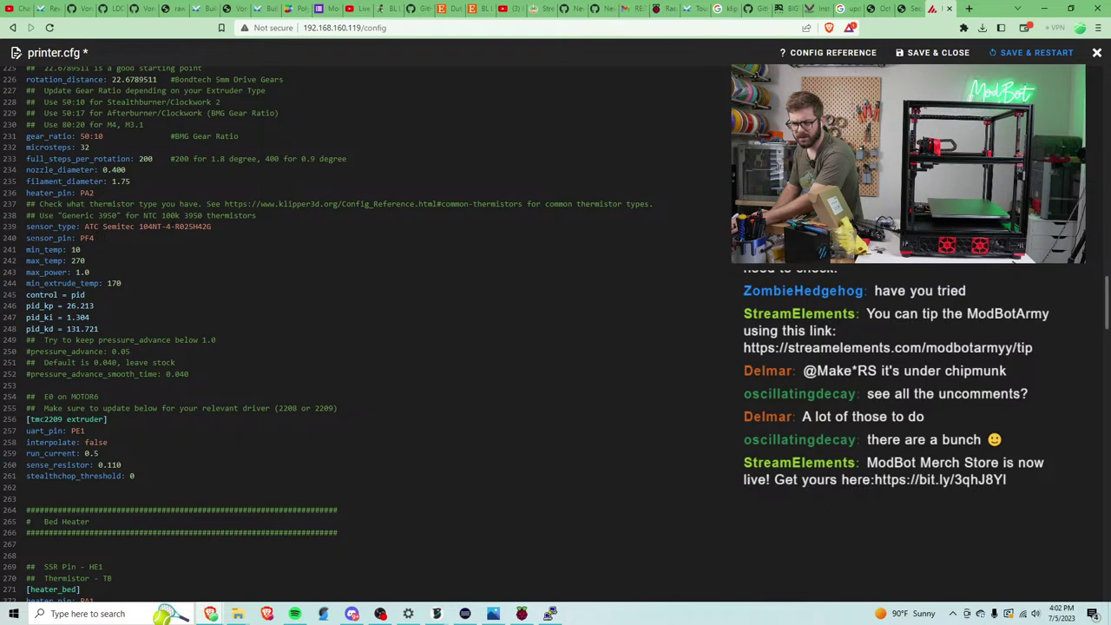
pyautogui.scroll(-3, 330, 334)
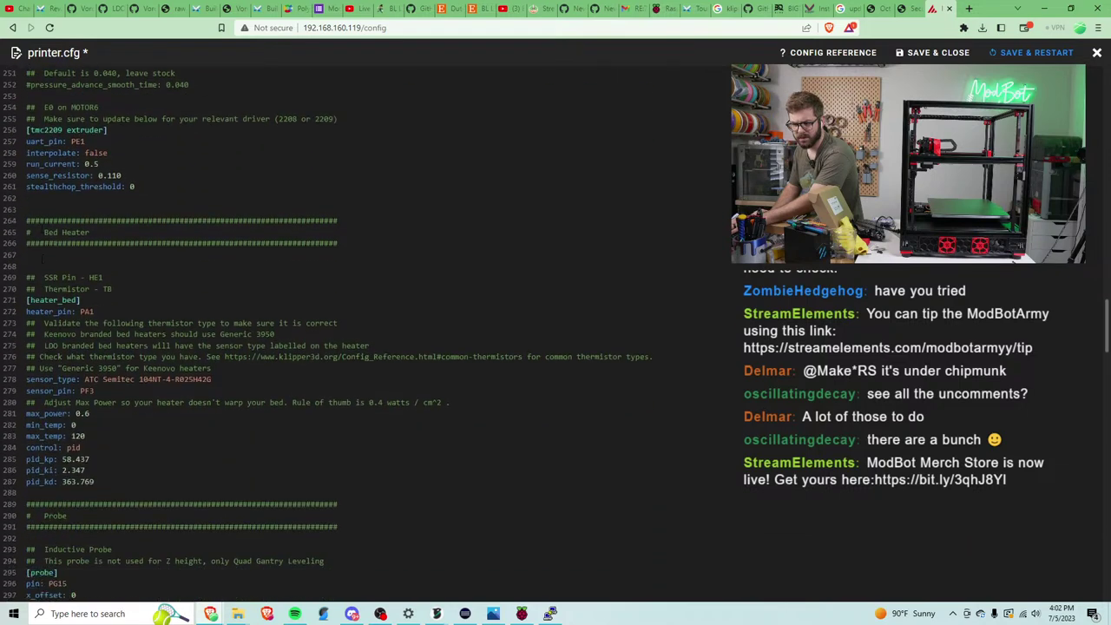
pyautogui.scroll(-6, 329, 334)
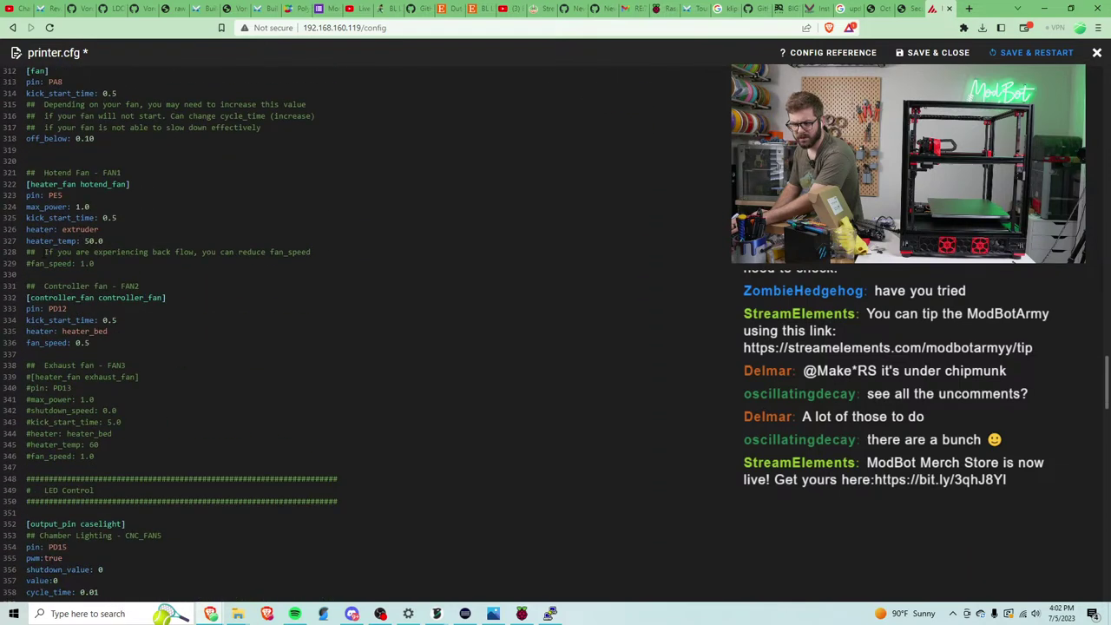
pyautogui.scroll(-5, 182, 334)
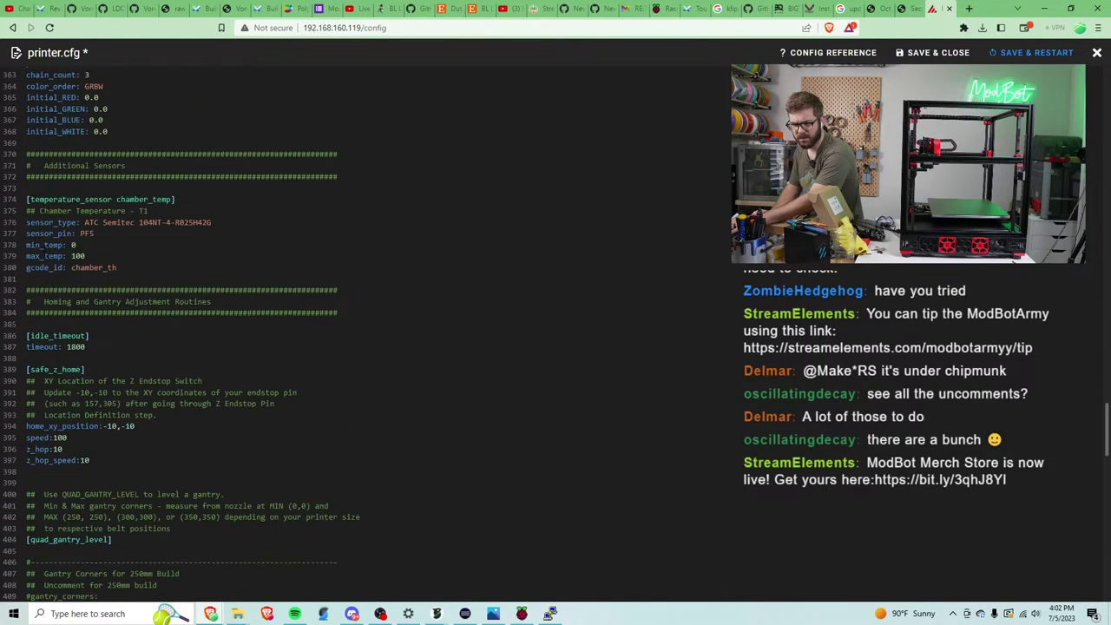
pyautogui.scroll(-2, 182, 335)
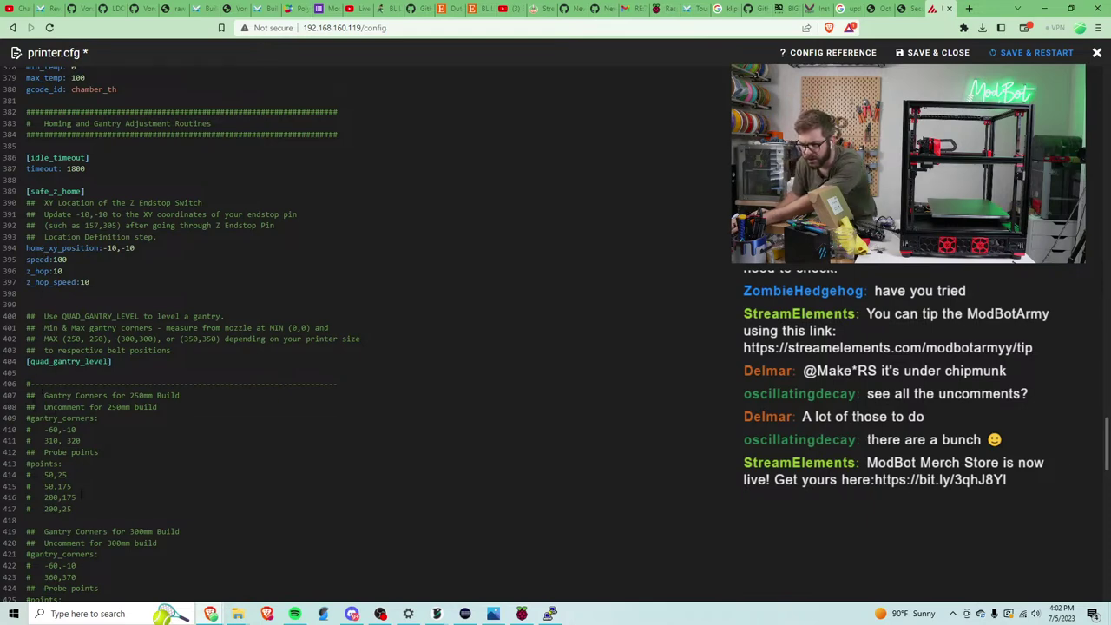
pyautogui.moveTo(85, 511); pyautogui.dragTo(24, 392)
pyautogui.press('BackSpace')
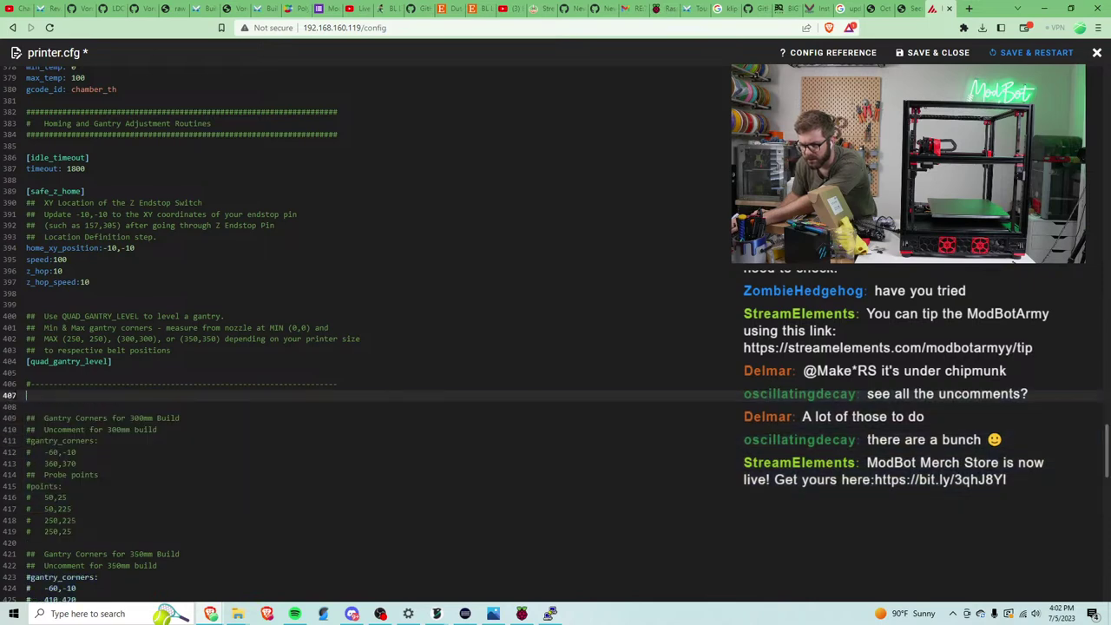
pyautogui.scroll(-3, 365, 330)
pyautogui.moveTo(87, 440); pyautogui.dragTo(5, 323)
pyautogui.press('BackSpace')
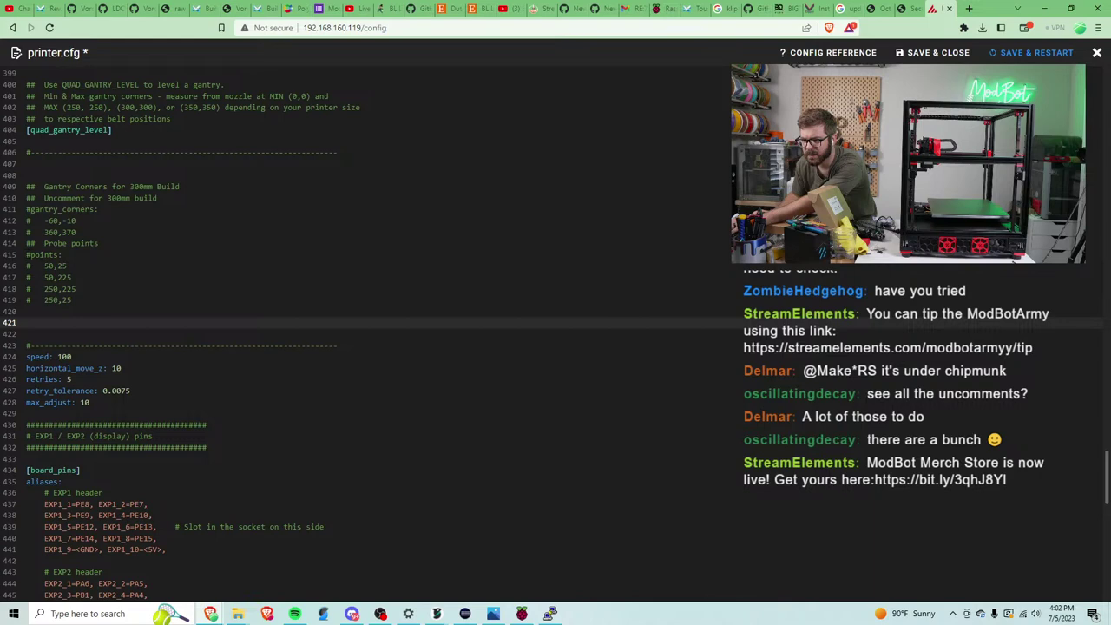
# Uncomment the points: heading and the gantry_corners block with -60,-10 and 360,370 for the 300mm build in [quad_gantry_level].
pyautogui.click(61, 254)
pyautogui.press('Delete')
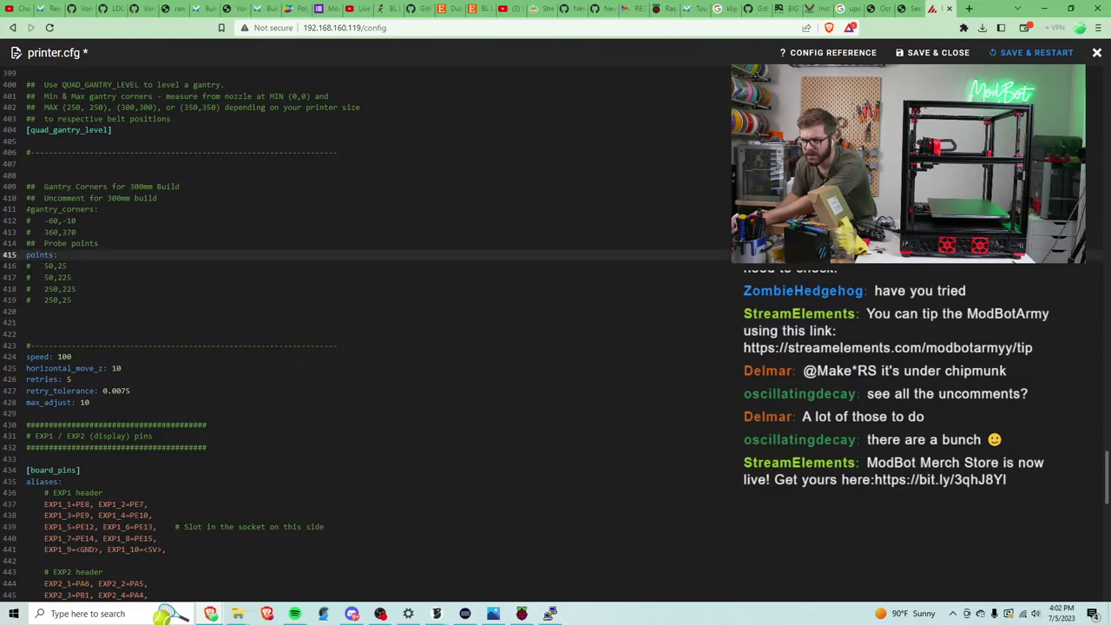
pyautogui.click(26, 210)
pyautogui.press('Delete')
pyautogui.click(26, 221)
pyautogui.press('Delete')
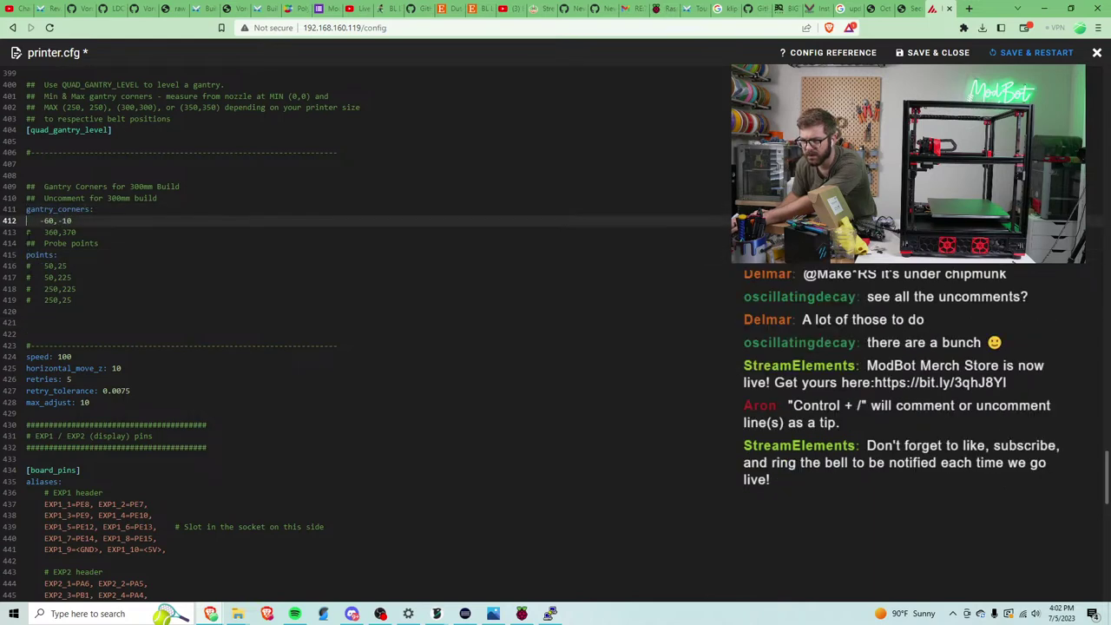
pyautogui.click(26, 232)
pyautogui.press('Delete')
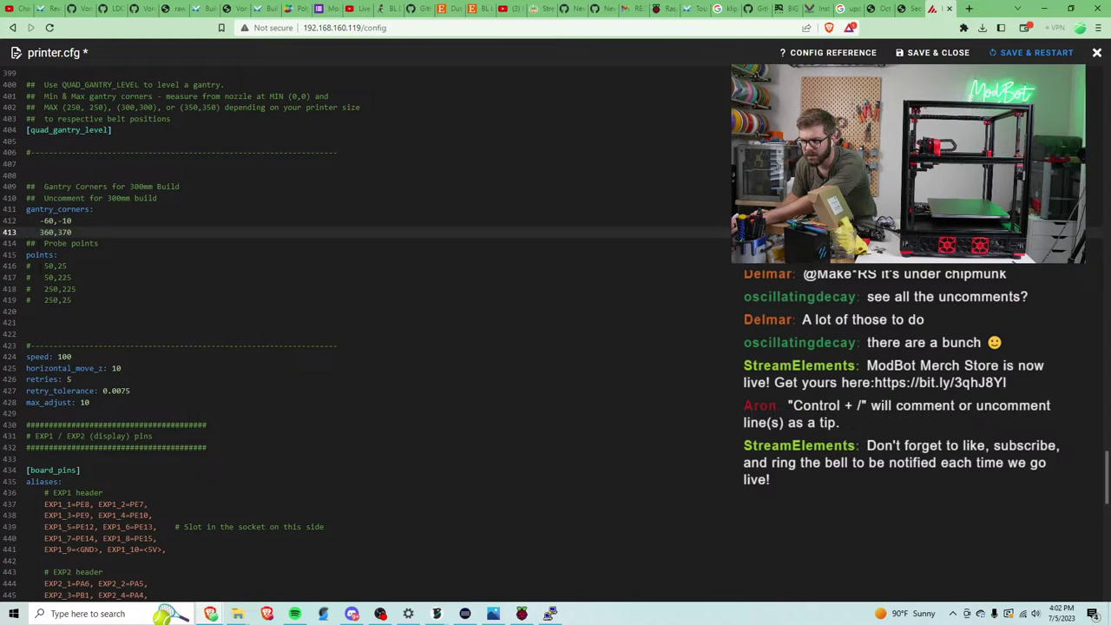
# Uncomment the 300mm build's four probe points 50,25, 50,225, 250,225 and 250,25, each on its own line below points:.
pyautogui.click(59, 254)
pyautogui.press('Delete')
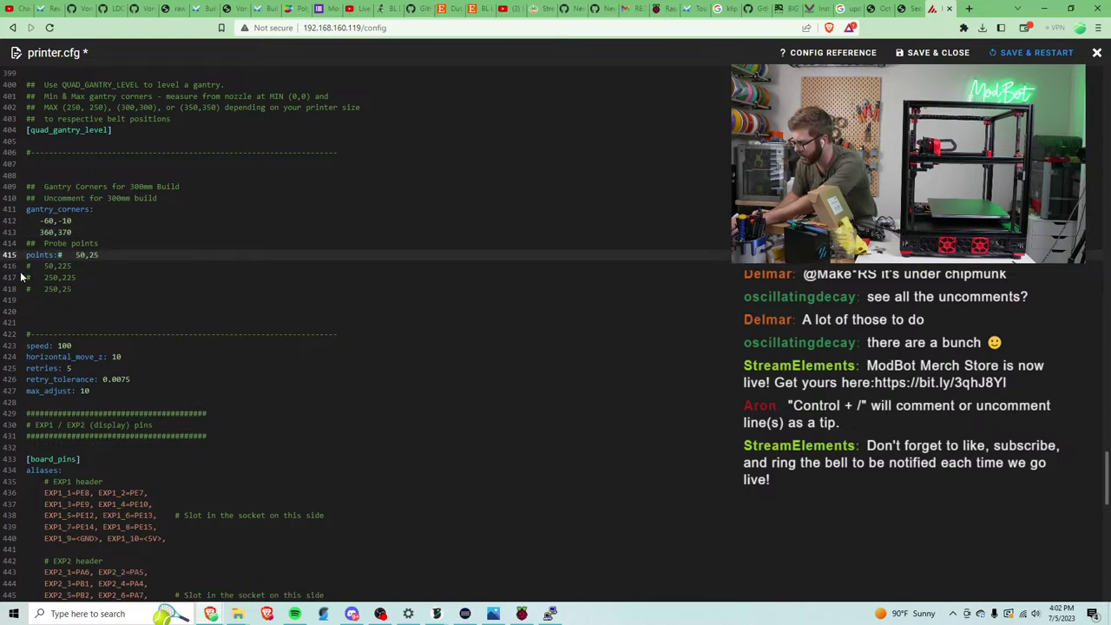
pyautogui.press('Return')
pyautogui.press('Delete')
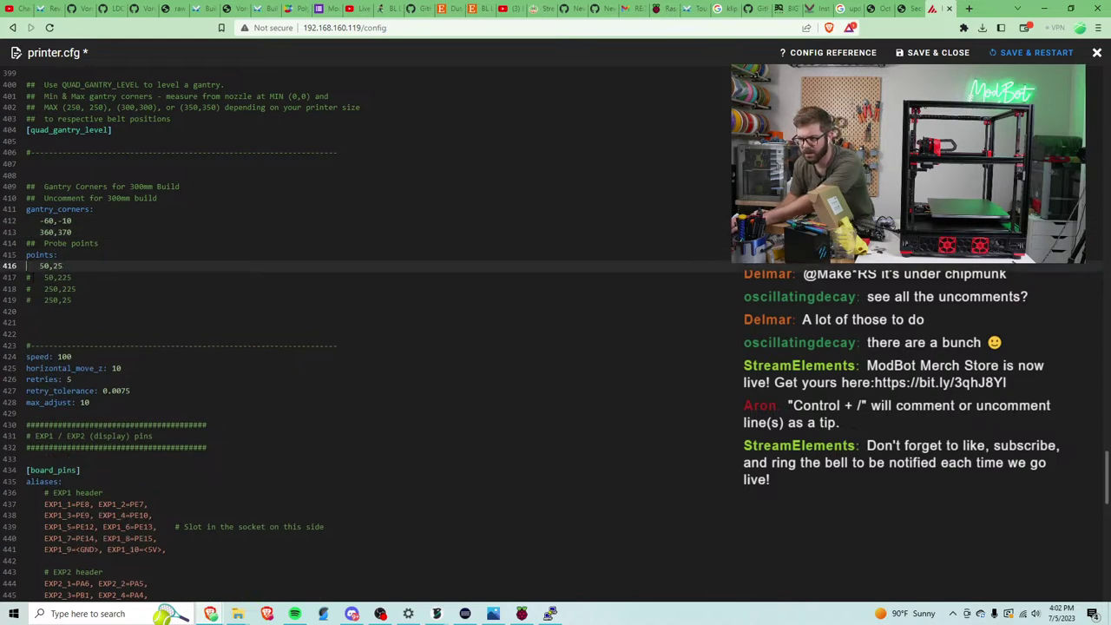
pyautogui.press('Down')
pyautogui.press('Delete')
pyautogui.press('Down')
pyautogui.press('Delete')
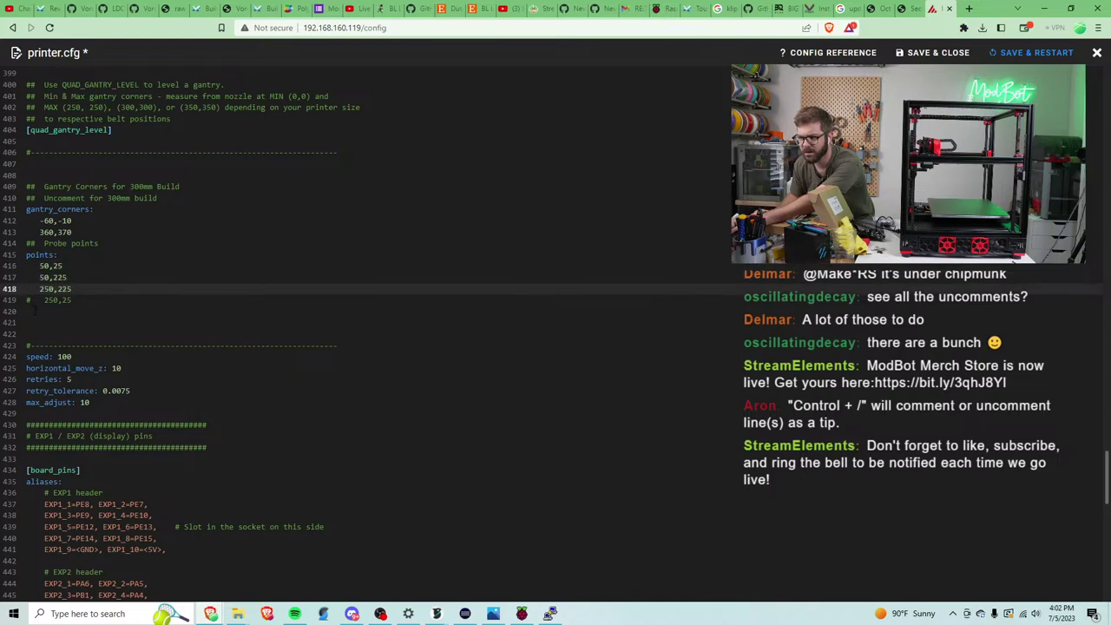
pyautogui.press('Down')
pyautogui.press('Delete')
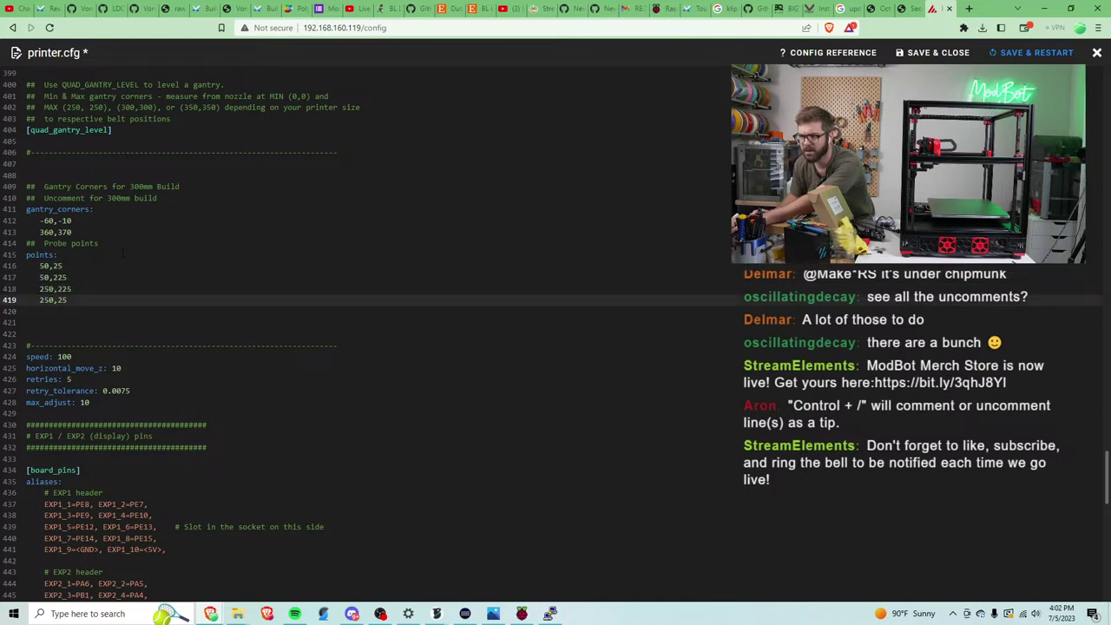
# Delete the 250mm build comment and its G0 X125 Y125 Z30 F3600 line from the G32 macro.
pyautogui.scroll(-6, 109, 300)
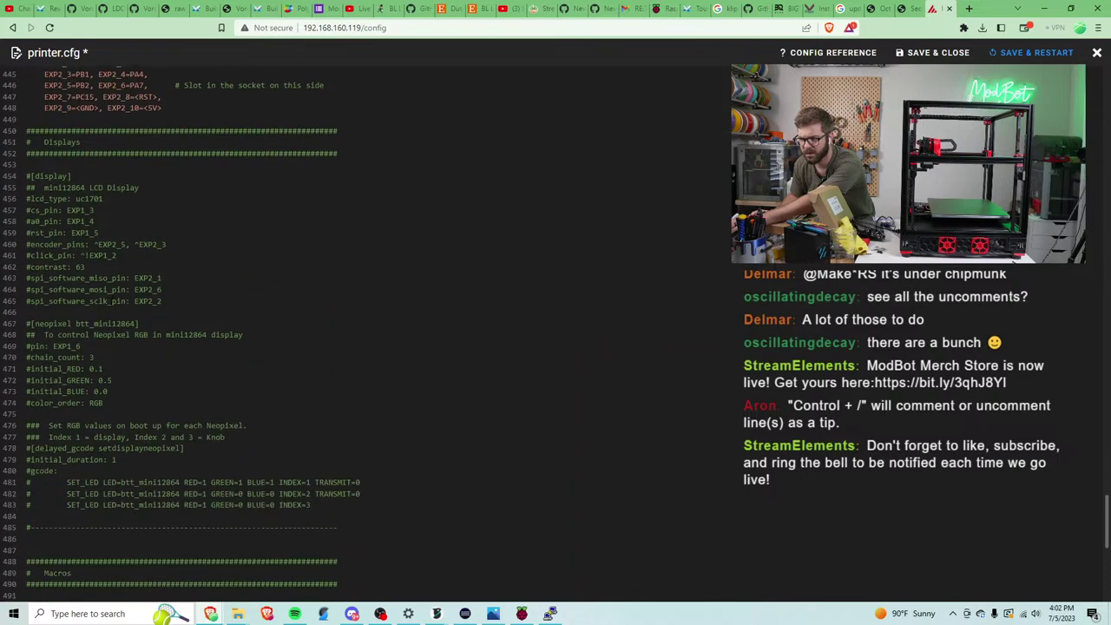
pyautogui.scroll(-3, 111, 302)
pyautogui.scroll(-3, 111, 302)
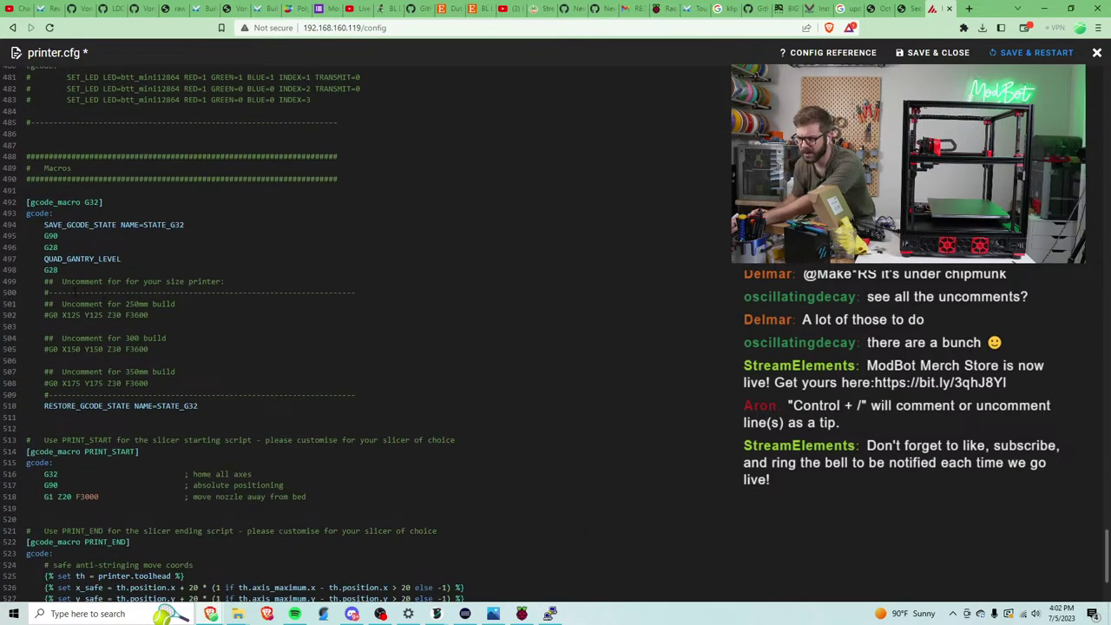
pyautogui.moveTo(150, 315); pyautogui.dragTo(39, 303)
pyautogui.press('BackSpace')
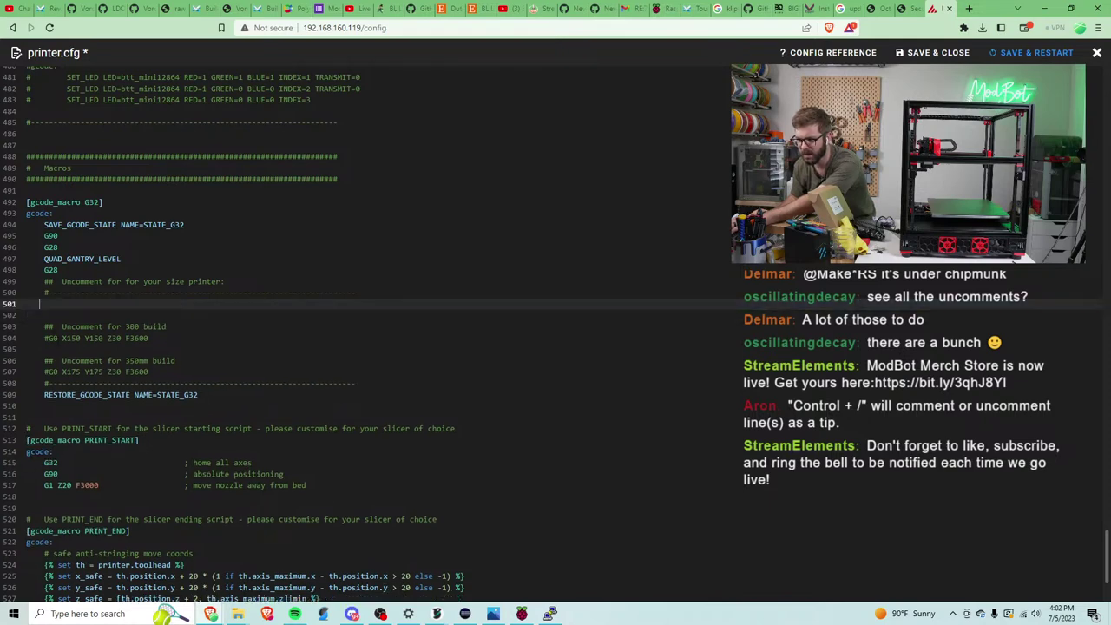
# Uncomment the 300 build's G0 X150 Y150 Z30 F3600 line in the G32 macro, delete its 350mm lines, and save with a restart.
pyautogui.click(45, 337)
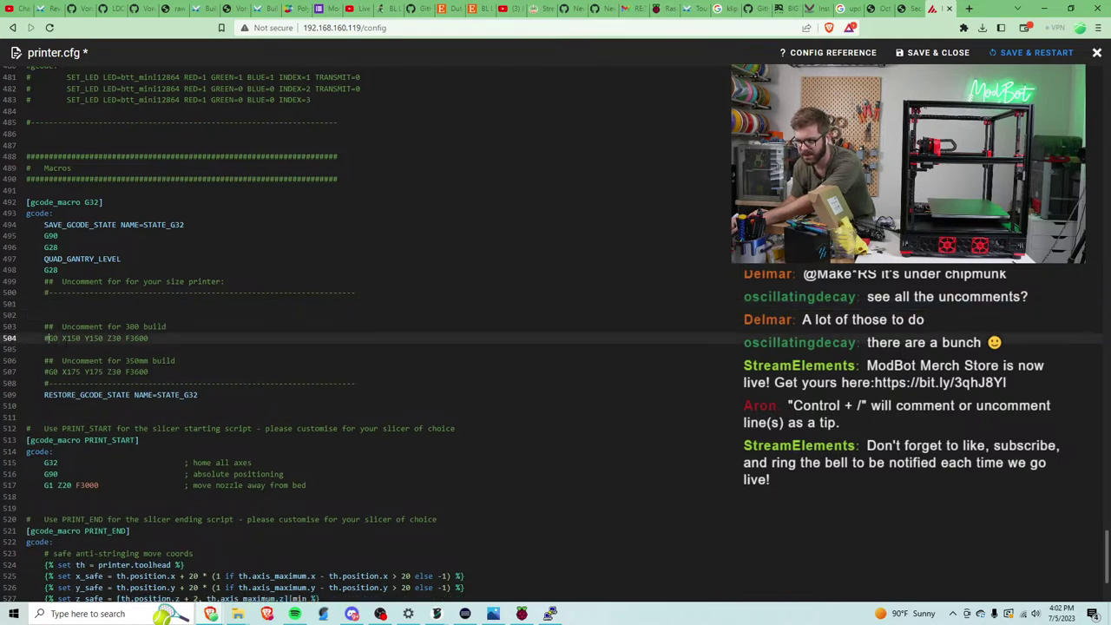
pyautogui.press('Delete')
pyautogui.moveTo(161, 372); pyautogui.dragTo(39, 361)
pyautogui.press('BackSpace')
pyautogui.scroll(-3, 39, 360)
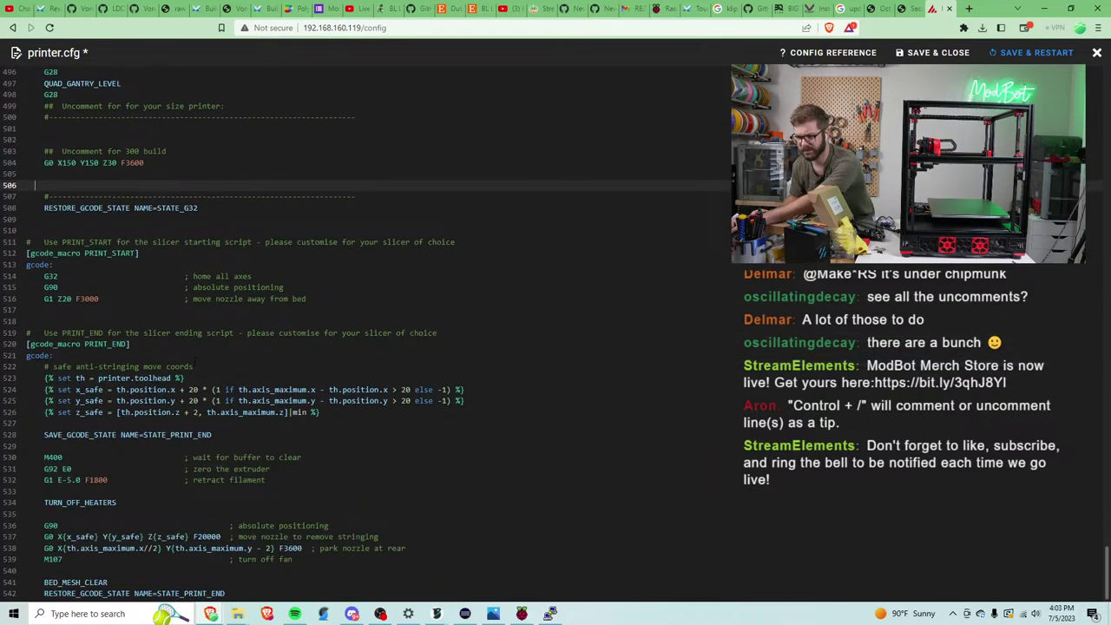
pyautogui.click(1033, 53)
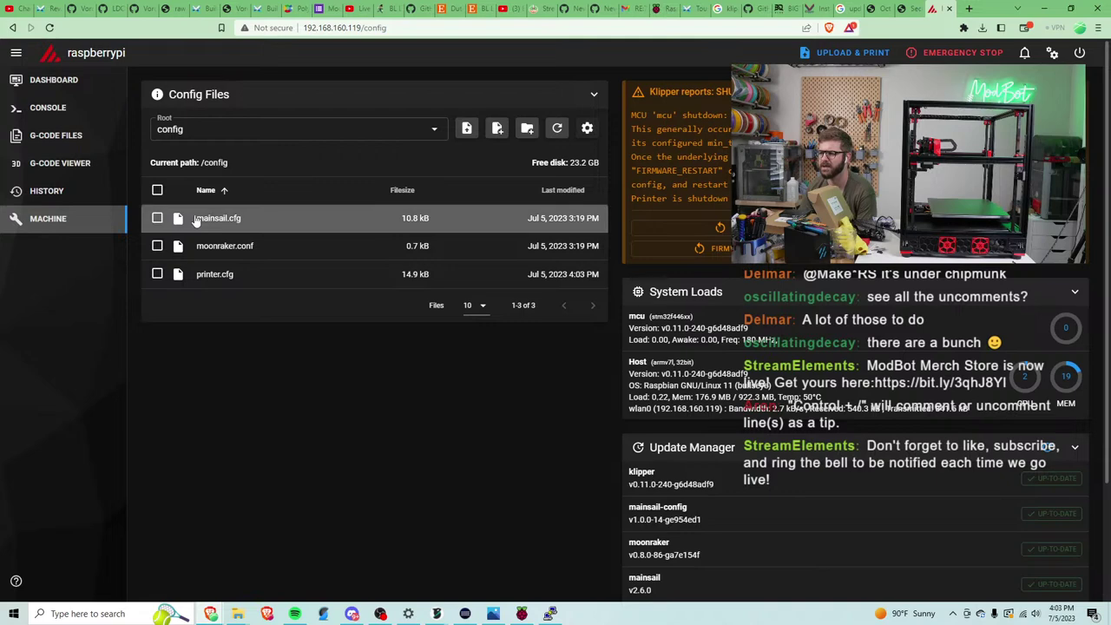
# Reopen printer.cfg and find the [temperature_sensor chamber_temp] section under Additional Sensors.
pyautogui.click(217, 274)
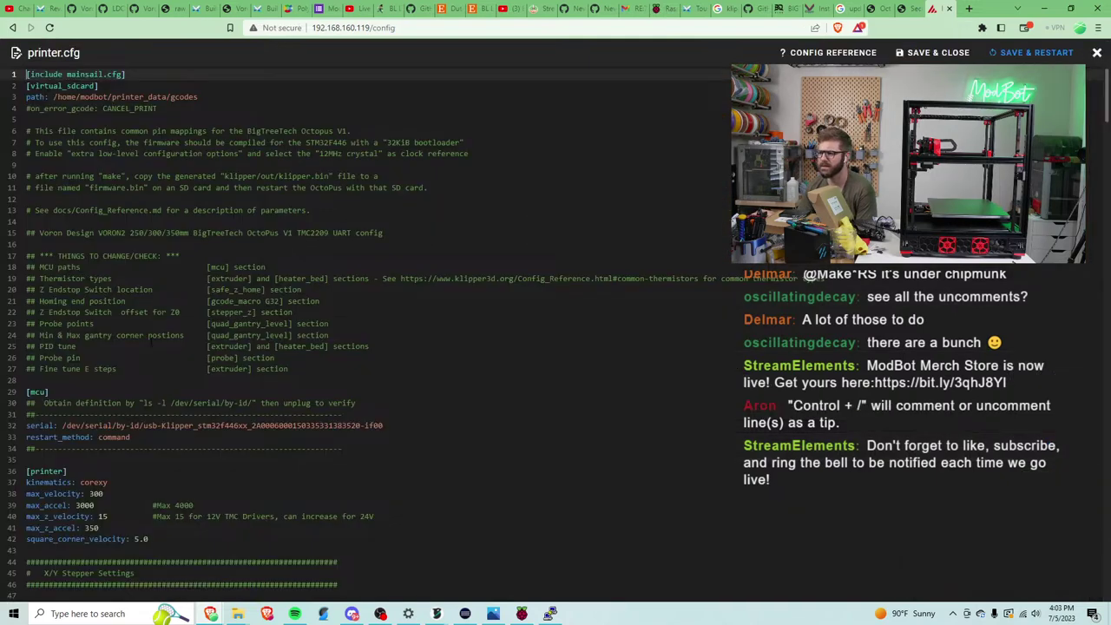
pyautogui.scroll(-3, 149, 341)
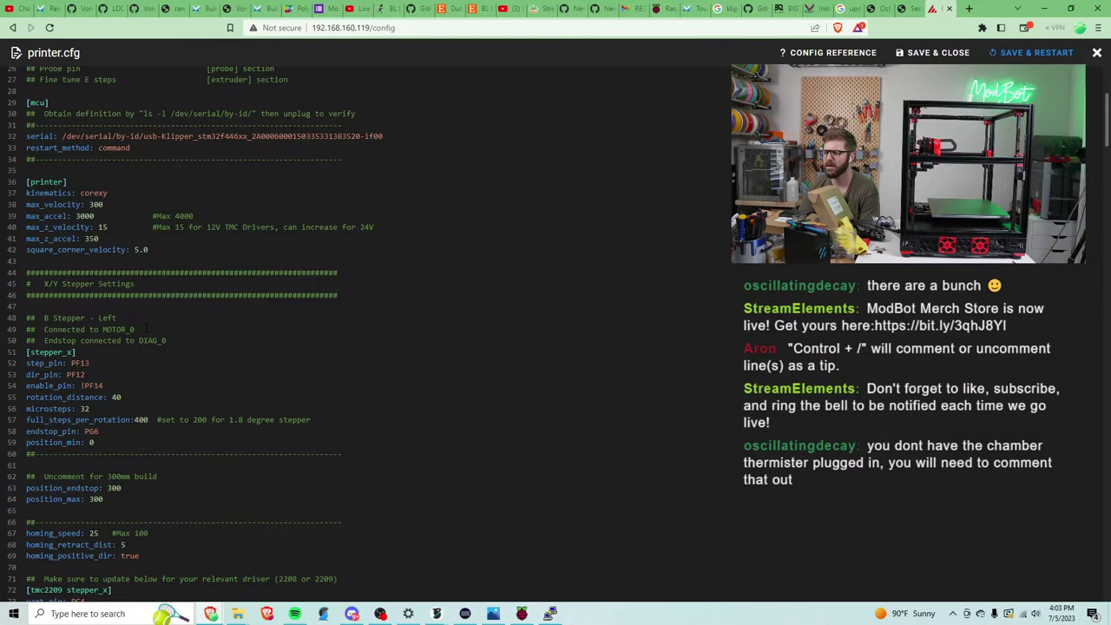
pyautogui.scroll(3, 146, 328)
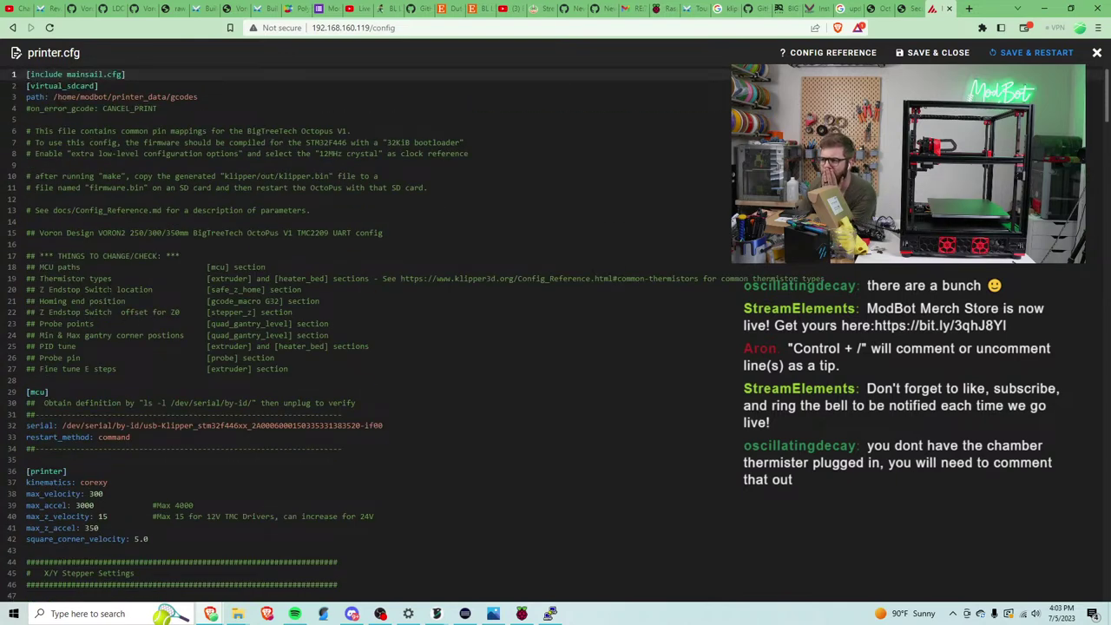
pyautogui.scroll(-5, 195, 334)
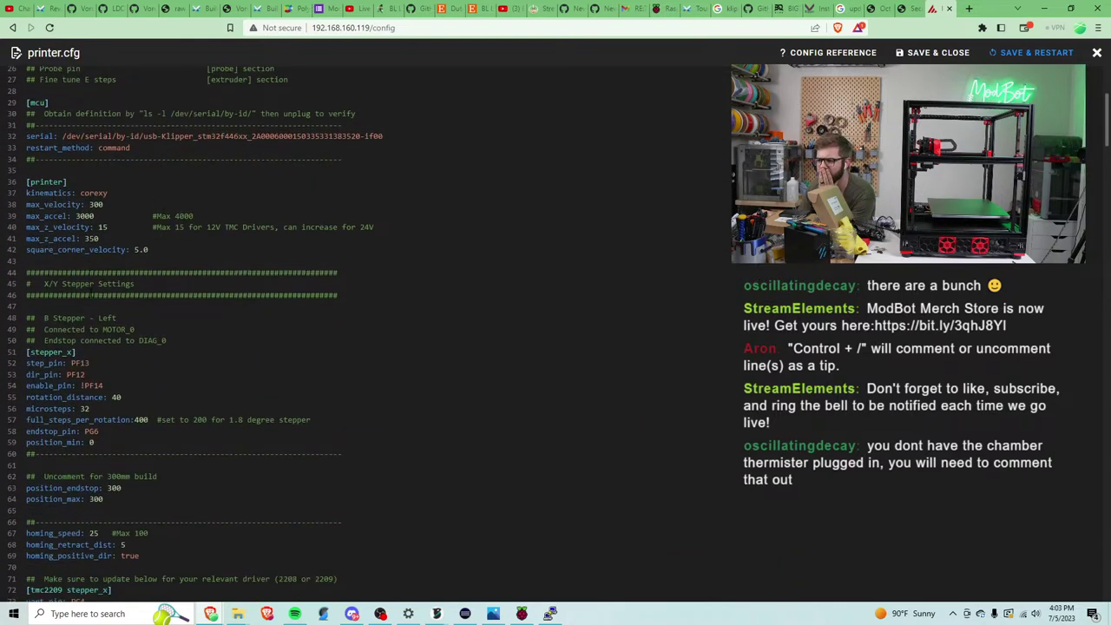
pyautogui.scroll(-5, 170, 334)
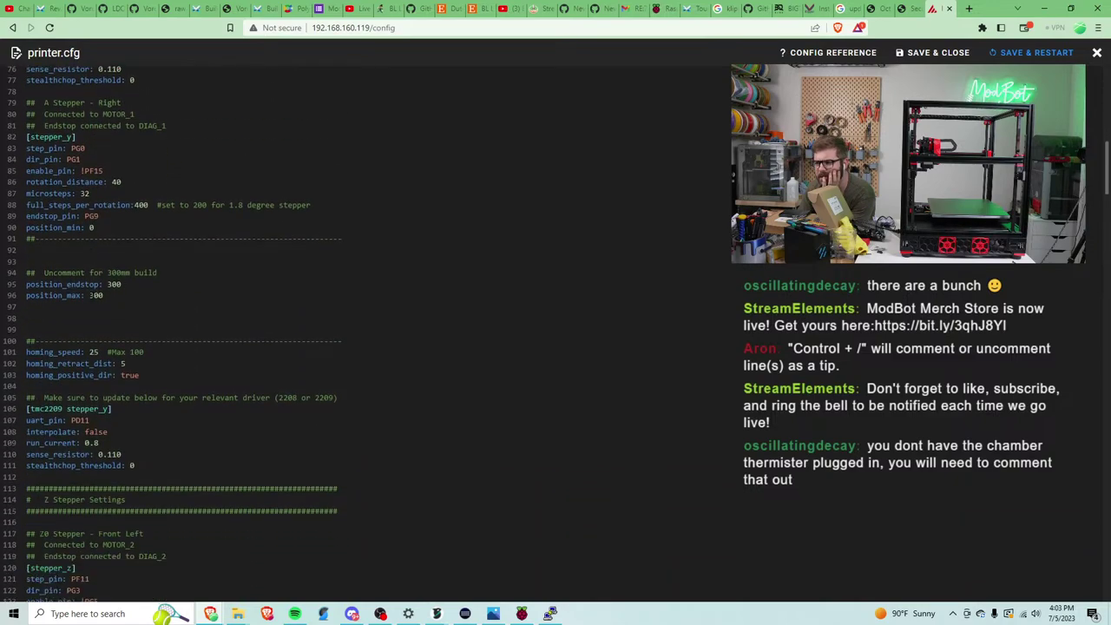
pyautogui.scroll(-6, 170, 334)
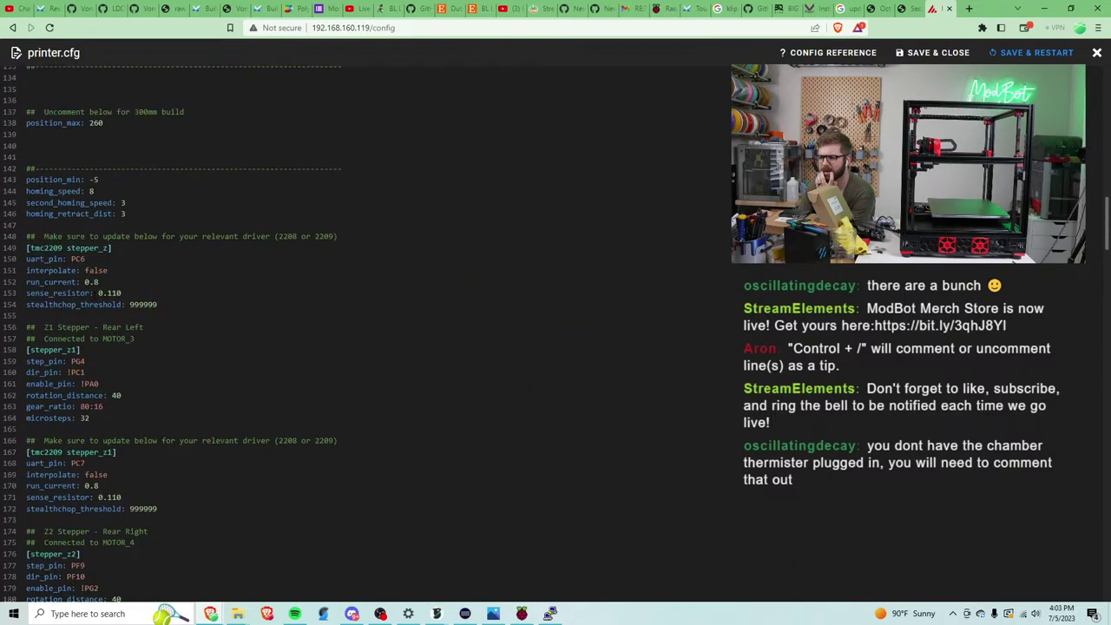
pyautogui.scroll(-2, 92, 299)
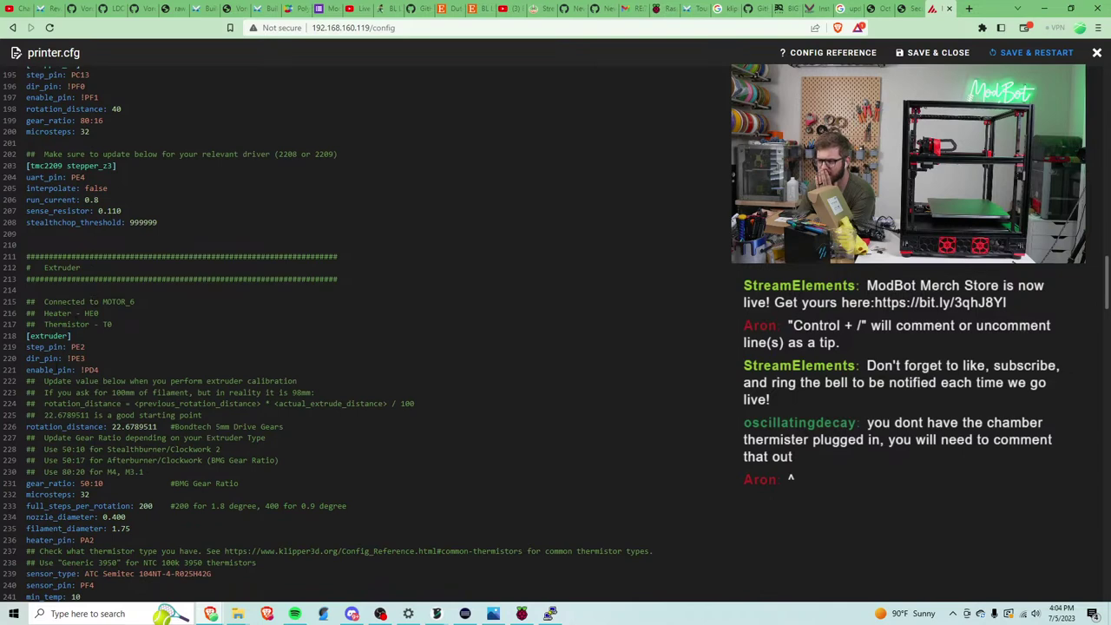
pyautogui.scroll(-6, 50, 427)
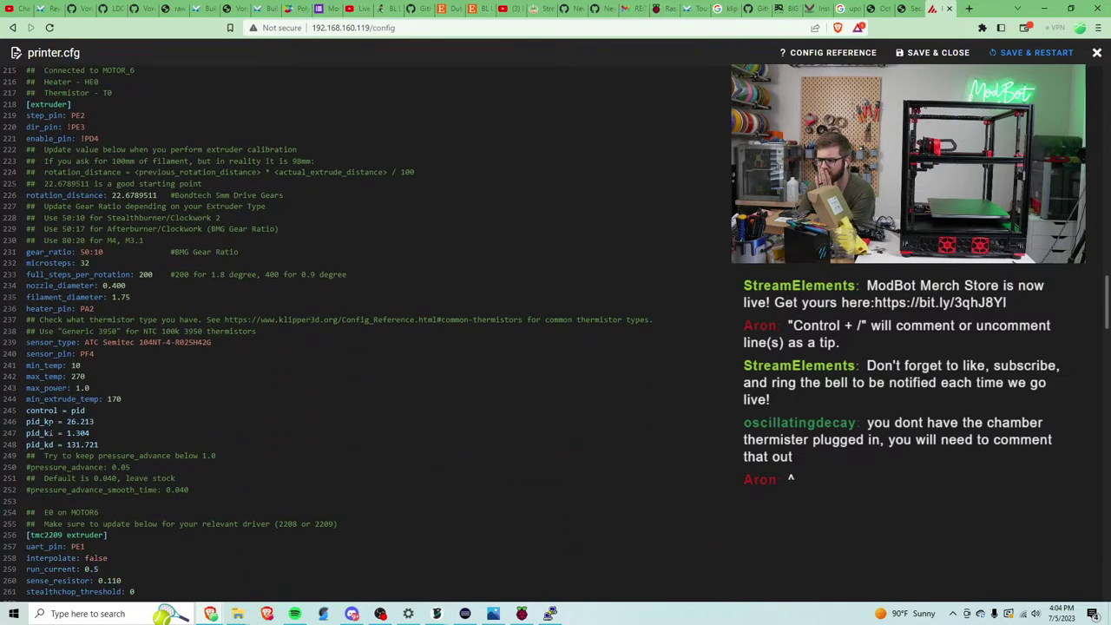
pyautogui.scroll(-7, 51, 427)
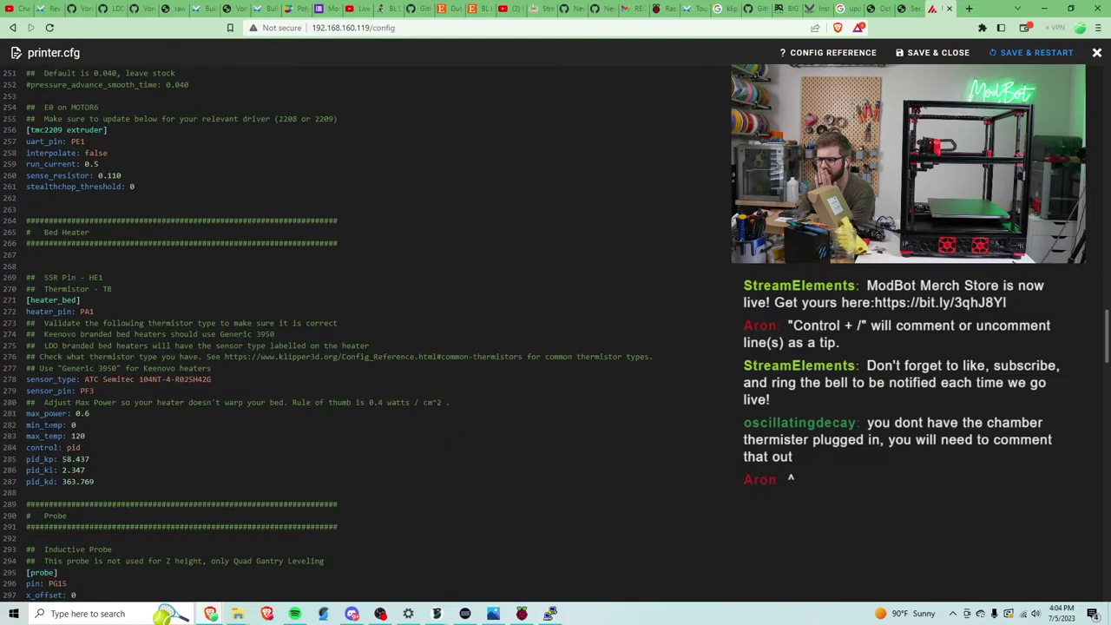
pyautogui.scroll(-4, 50, 427)
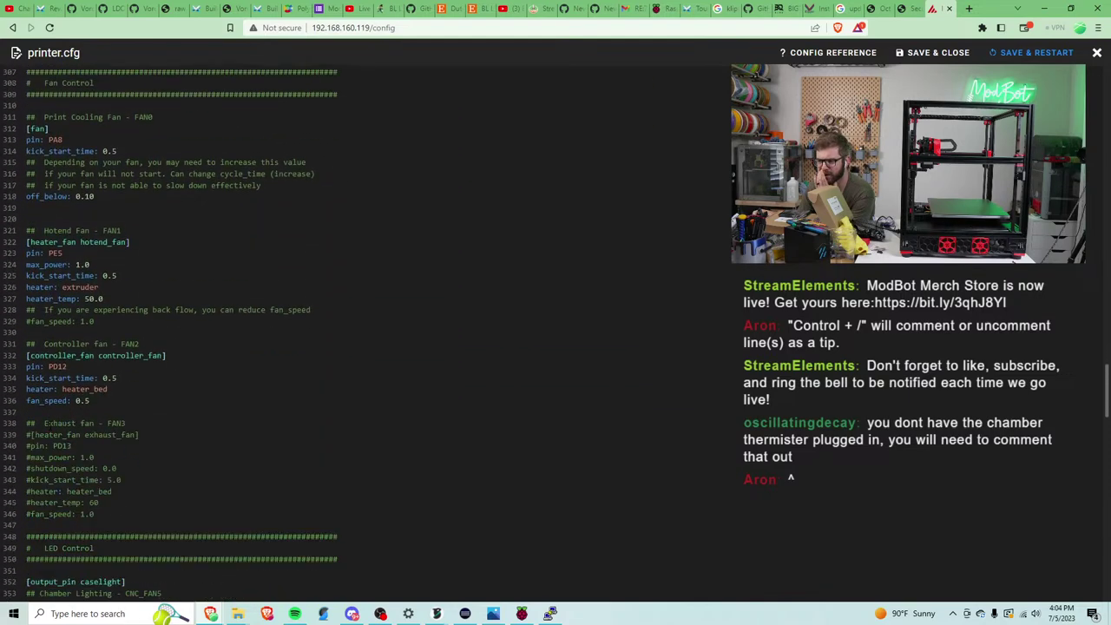
pyautogui.scroll(-6, 50, 427)
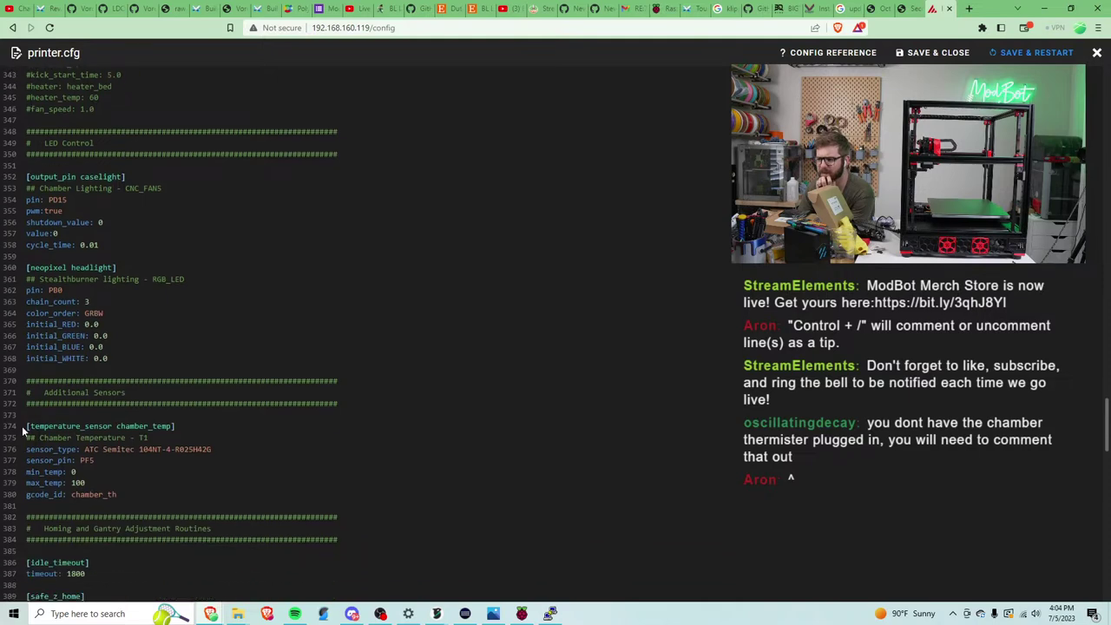
# Comment out the whole [temperature_sensor chamber_temp] section, through gcode_id: chamber_th, and save the file with a restart.
pyautogui.click(27, 426)
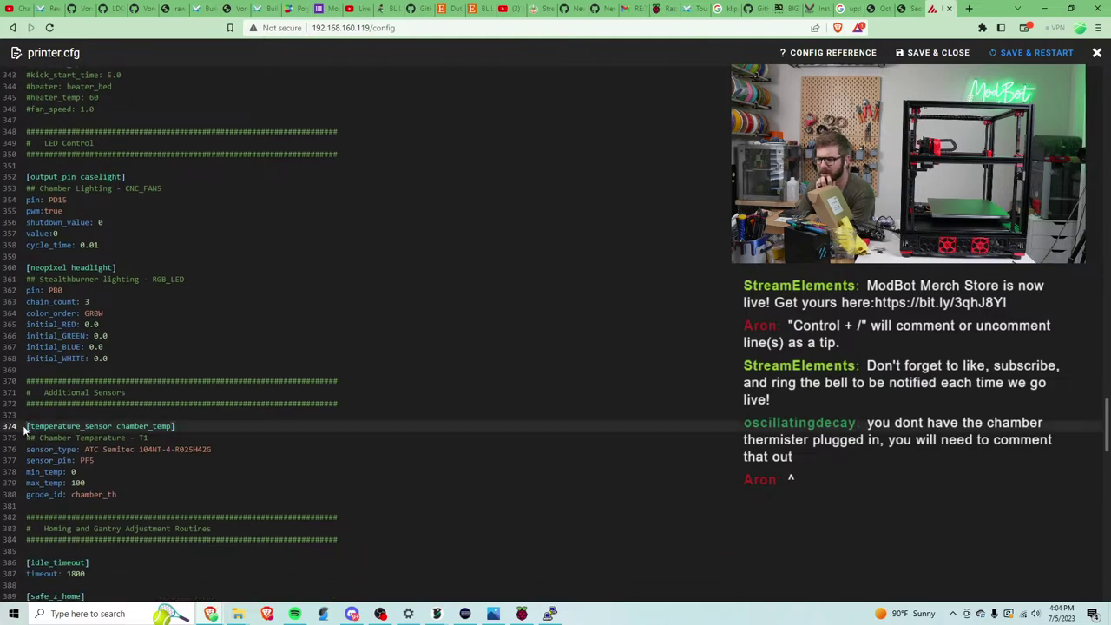
pyautogui.hotkey('shift', 'Down')
pyautogui.hotkey('shift', 'Down')
pyautogui.hotkey('shift', 'Down')
pyautogui.hotkey('shift', 'Down')
pyautogui.hotkey('shift', 'Down')
pyautogui.hotkey('shift', 'Down')
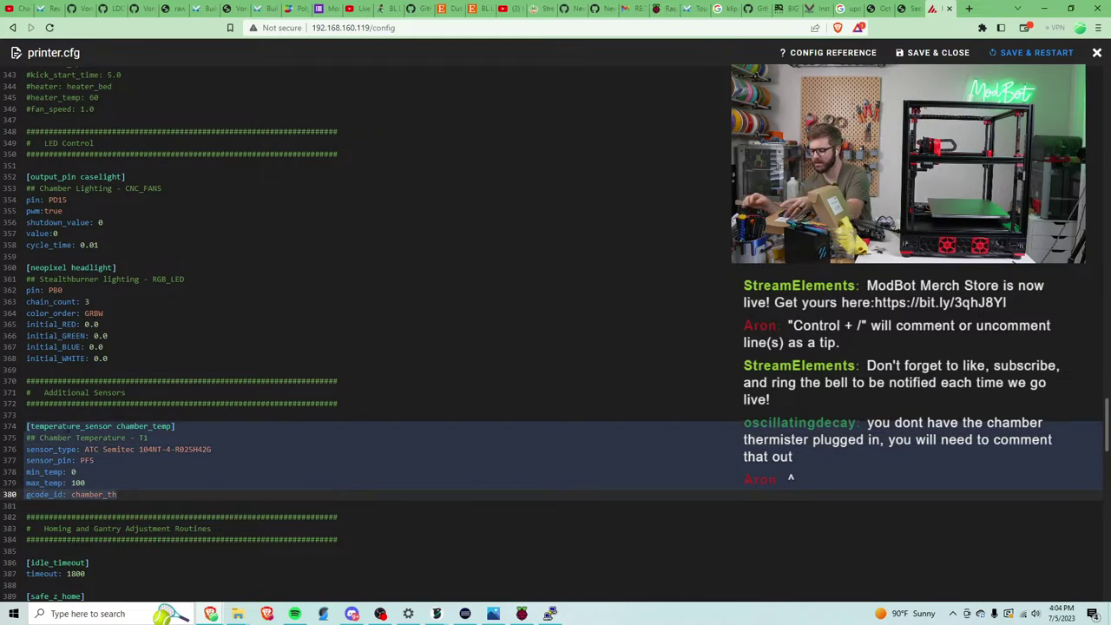
pyautogui.press('Right')
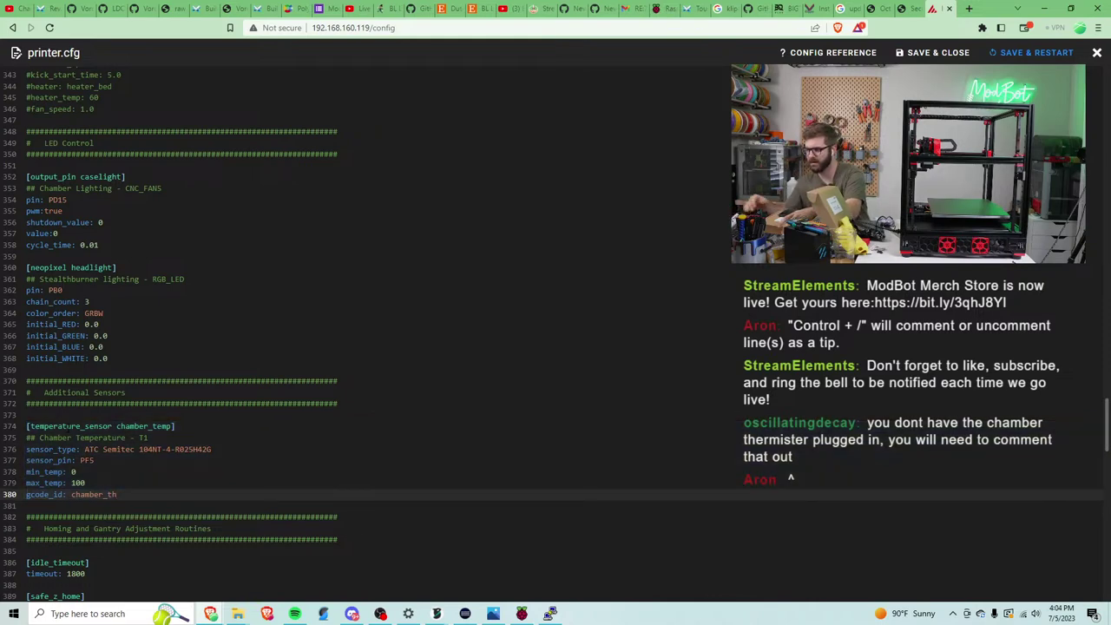
pyautogui.moveTo(131, 492); pyautogui.dragTo(26, 426)
pyautogui.hotkey('ctrl', '/')
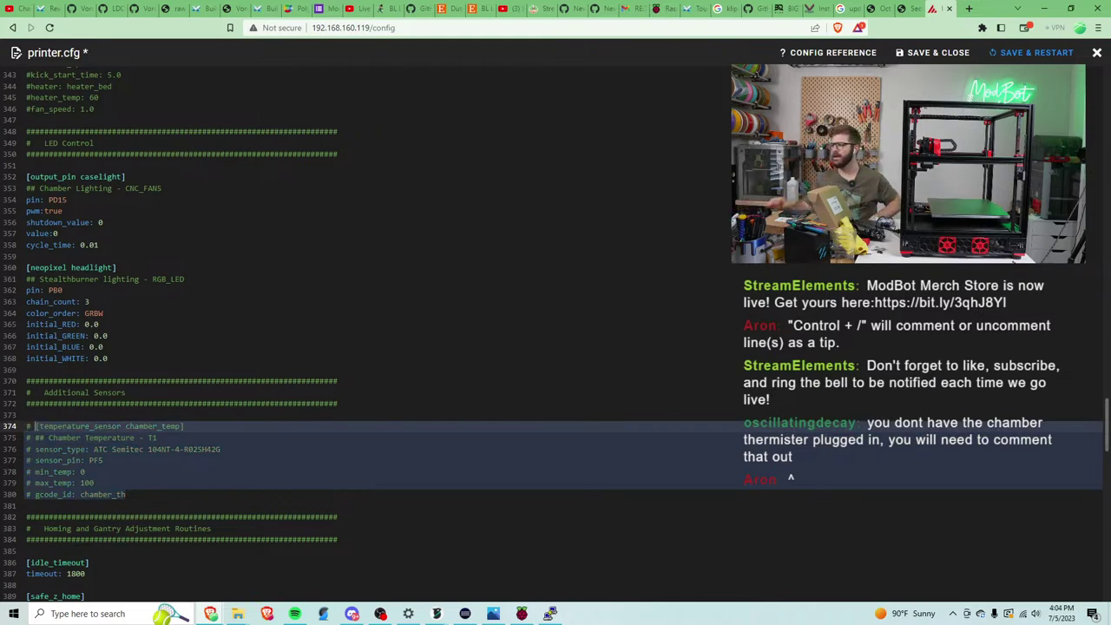
pyautogui.click(1033, 53)
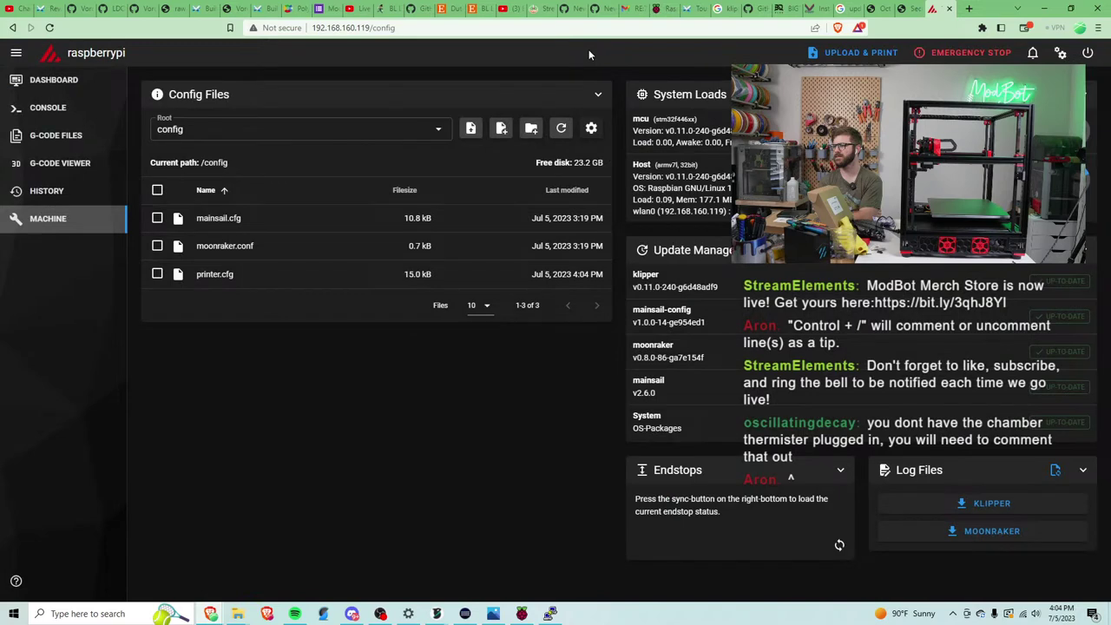
# Check the printer's dashboard and return to the Voron documentation's Octopus Klipper firmware page.
pyautogui.click(52, 80)
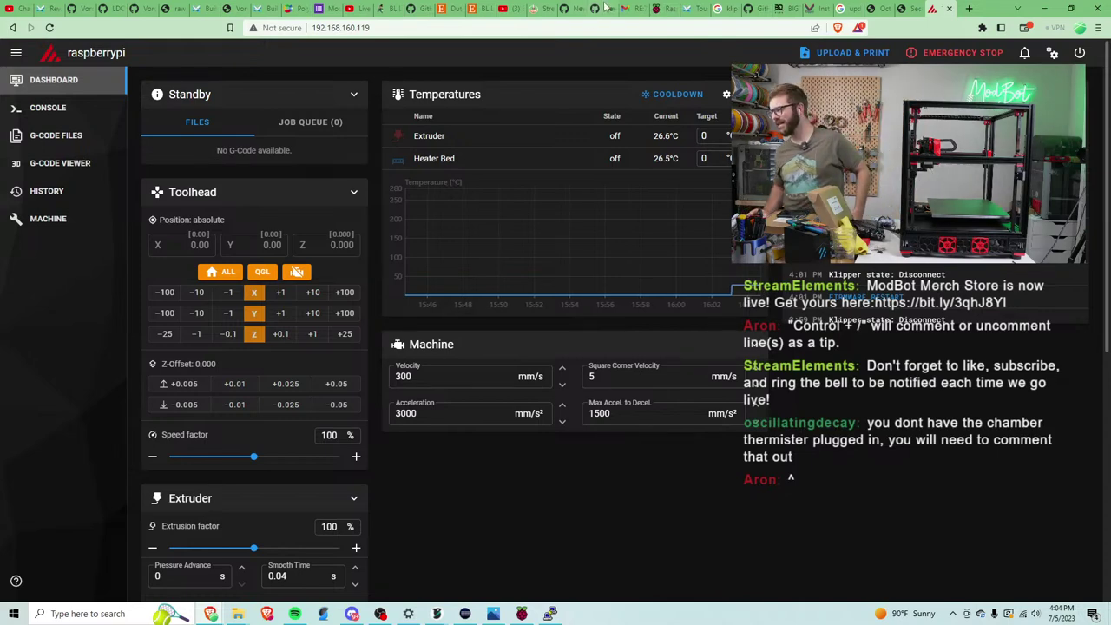
pyautogui.click(876, 9)
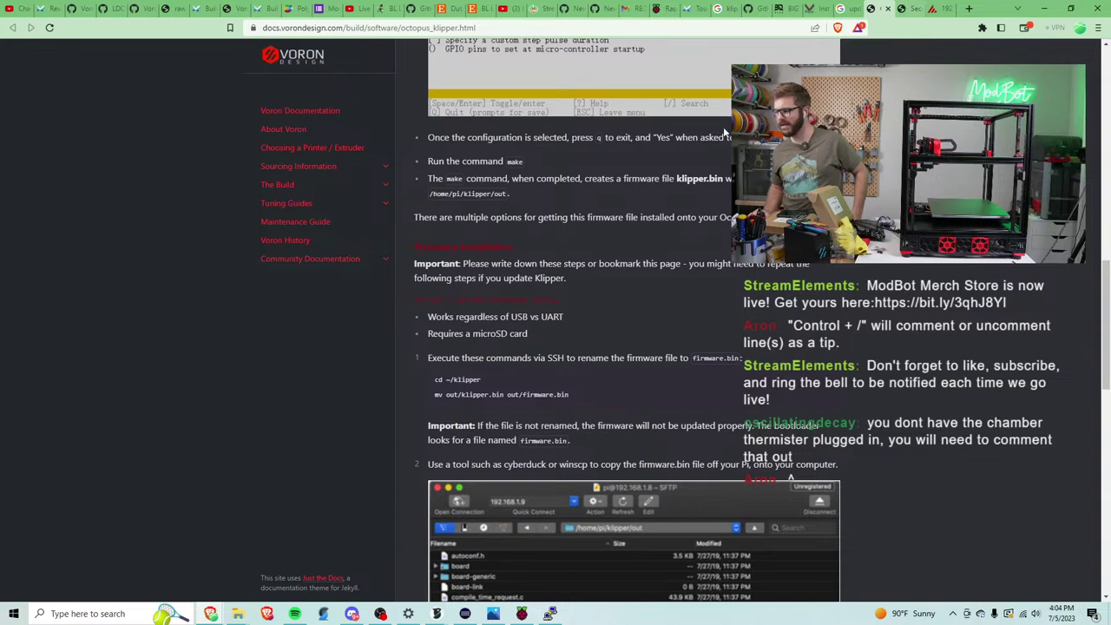
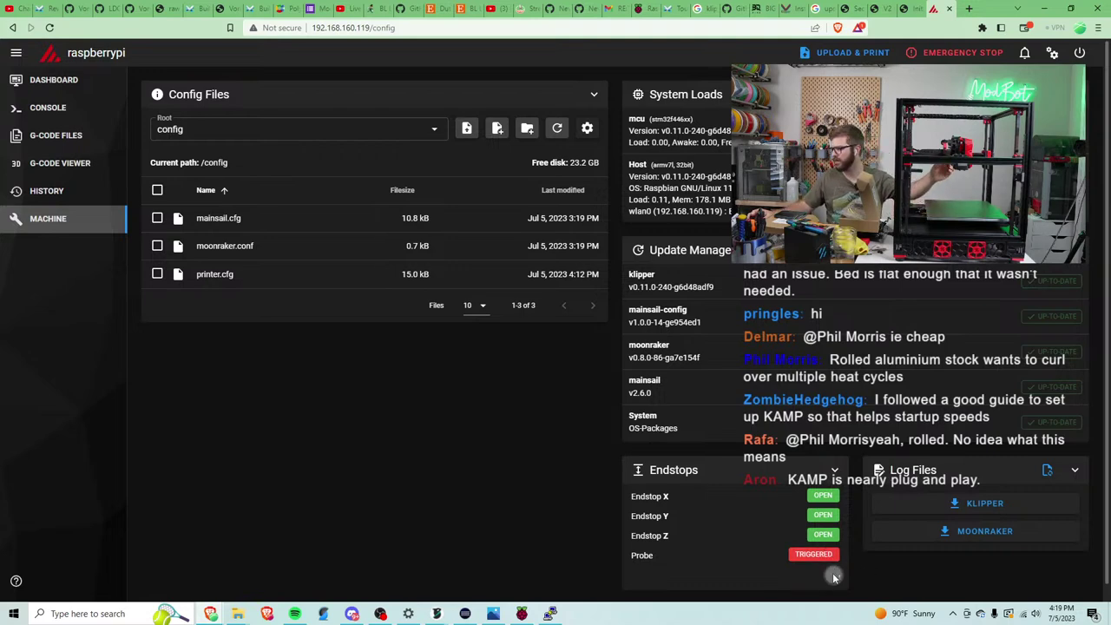
# Query the endstop status repeatedly on the machine page to test the X and Z endstops and the probe.
pyautogui.click(833, 574)
pyautogui.click(834, 576)
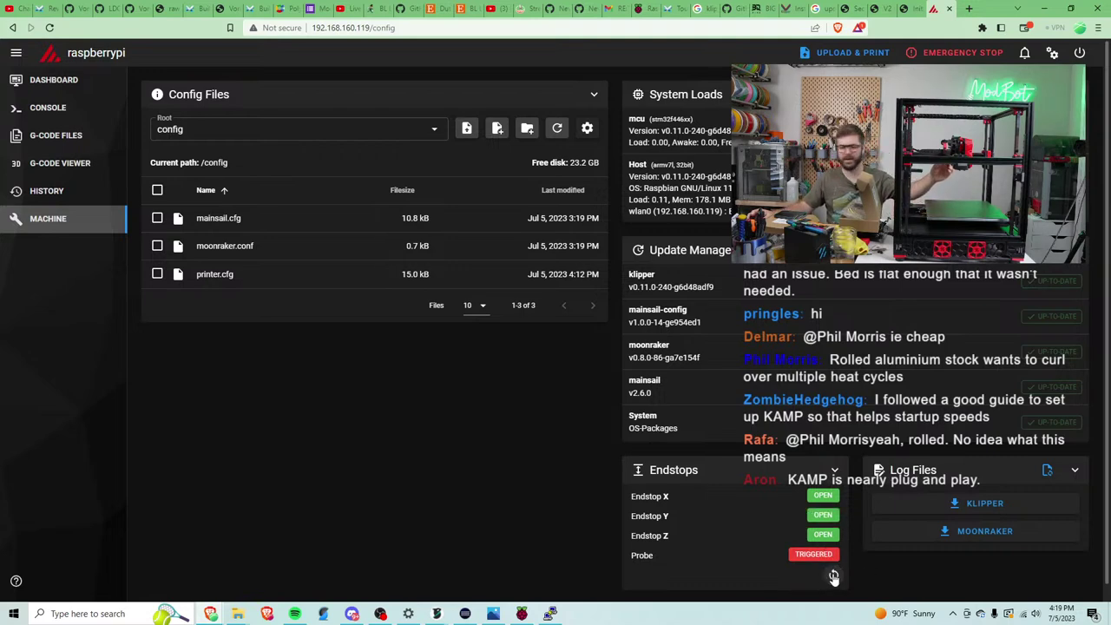
pyautogui.click(833, 578)
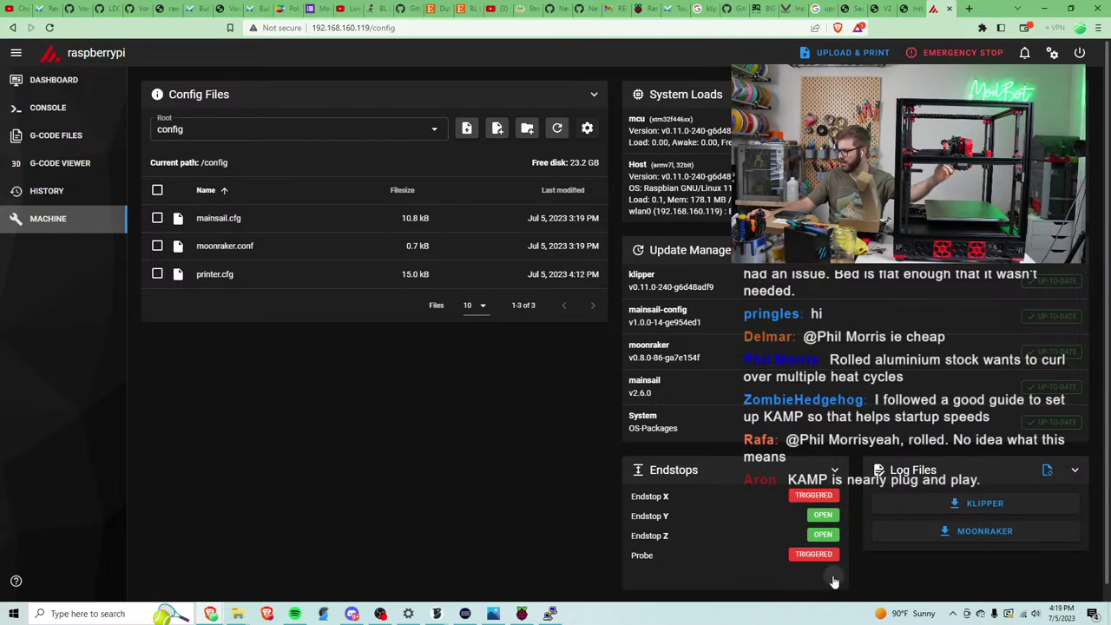
pyautogui.click(833, 577)
pyautogui.click(833, 577)
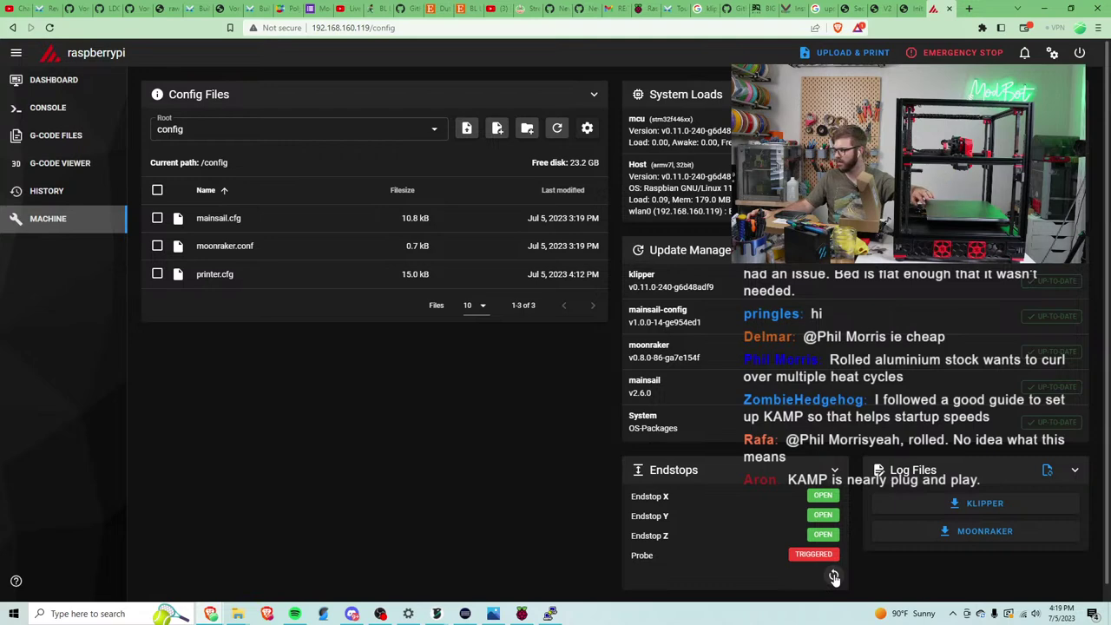
pyautogui.click(833, 577)
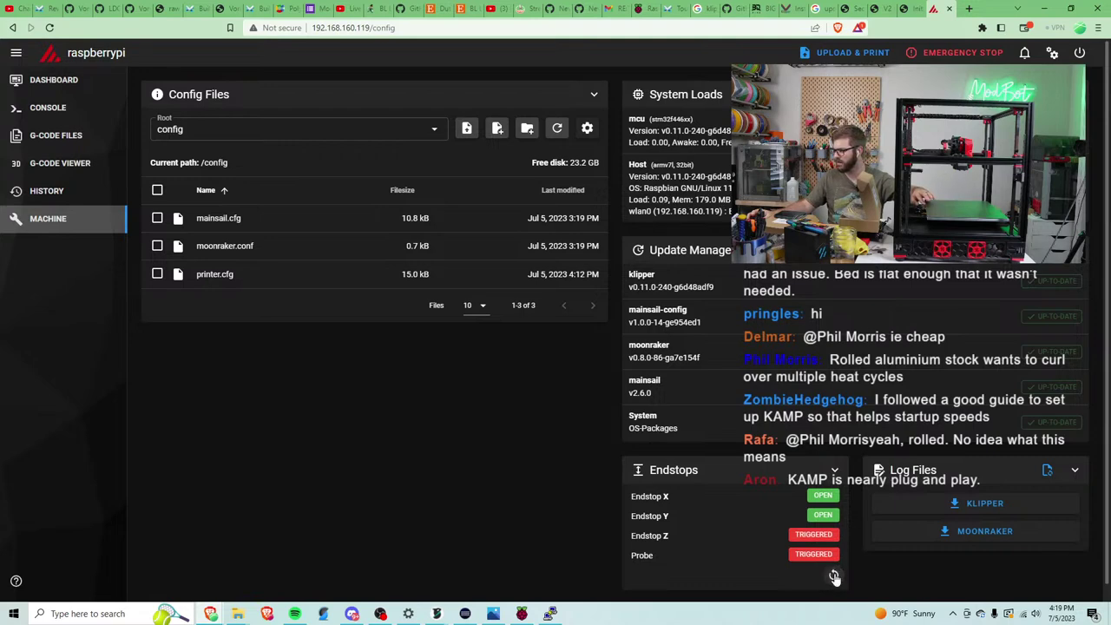
pyautogui.click(833, 577)
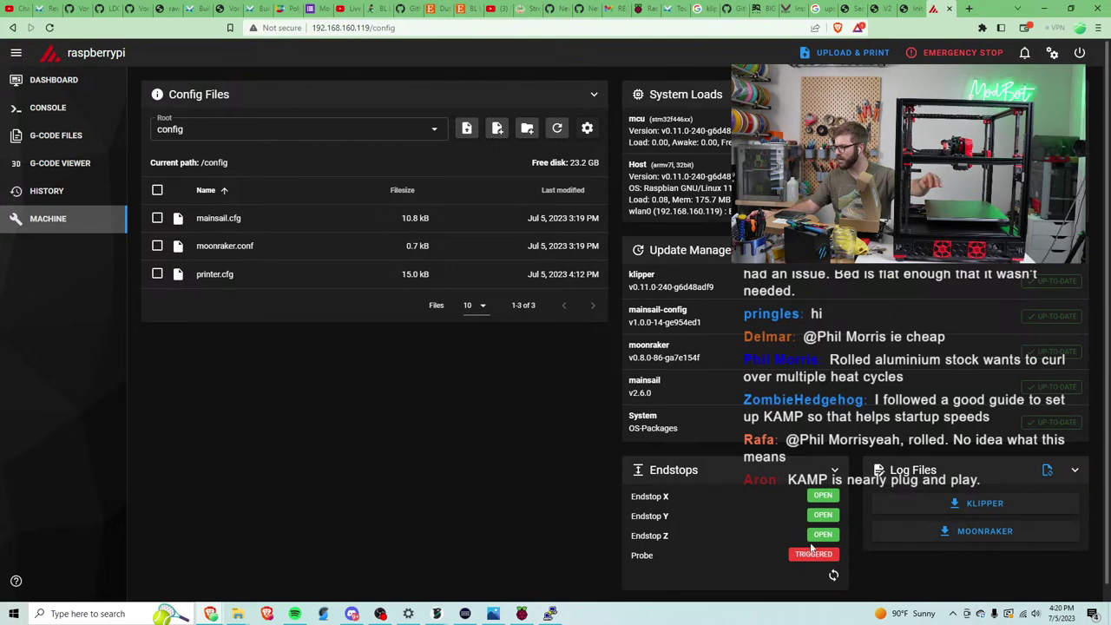
pyautogui.click(834, 578)
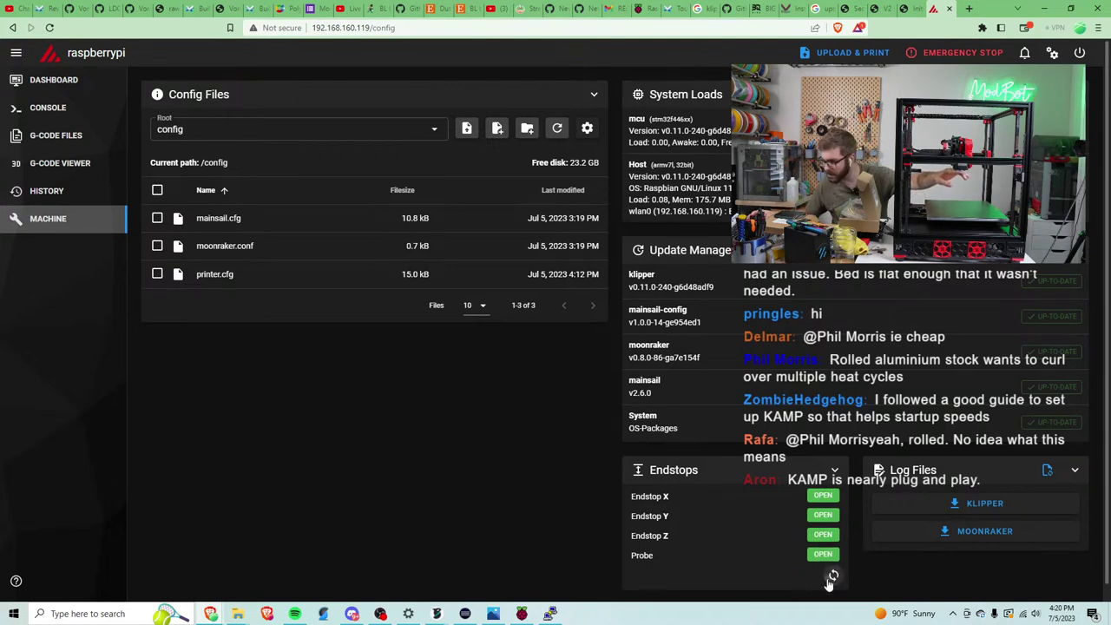
pyautogui.click(829, 580)
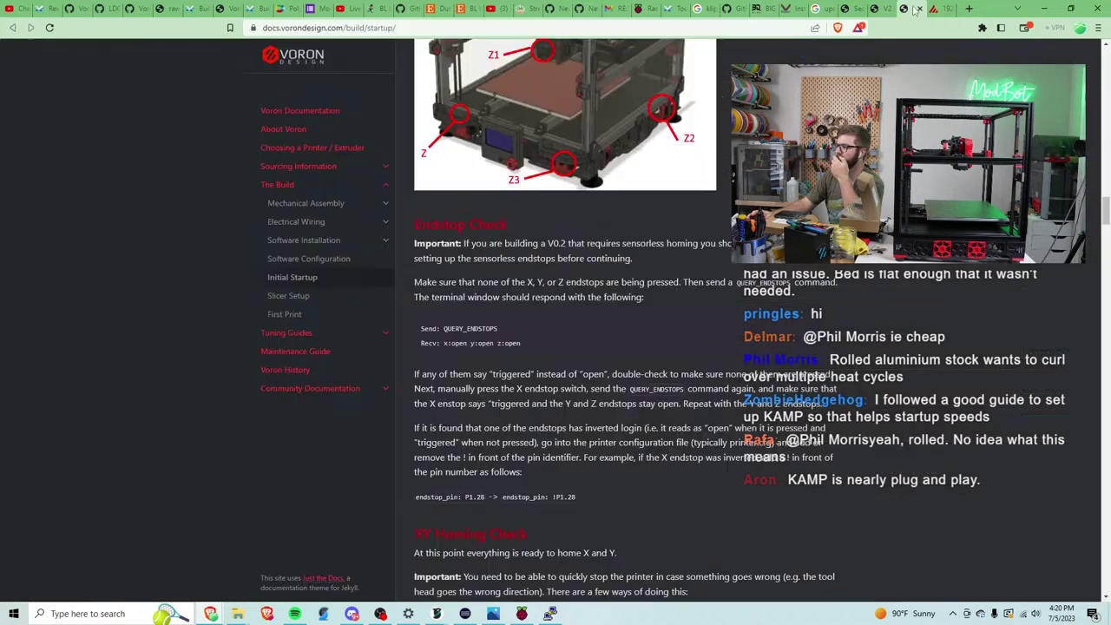
# Read the Endstop Check and XY Homing Check sections of the Voron initial startup guide.
pyautogui.click(907, 9)
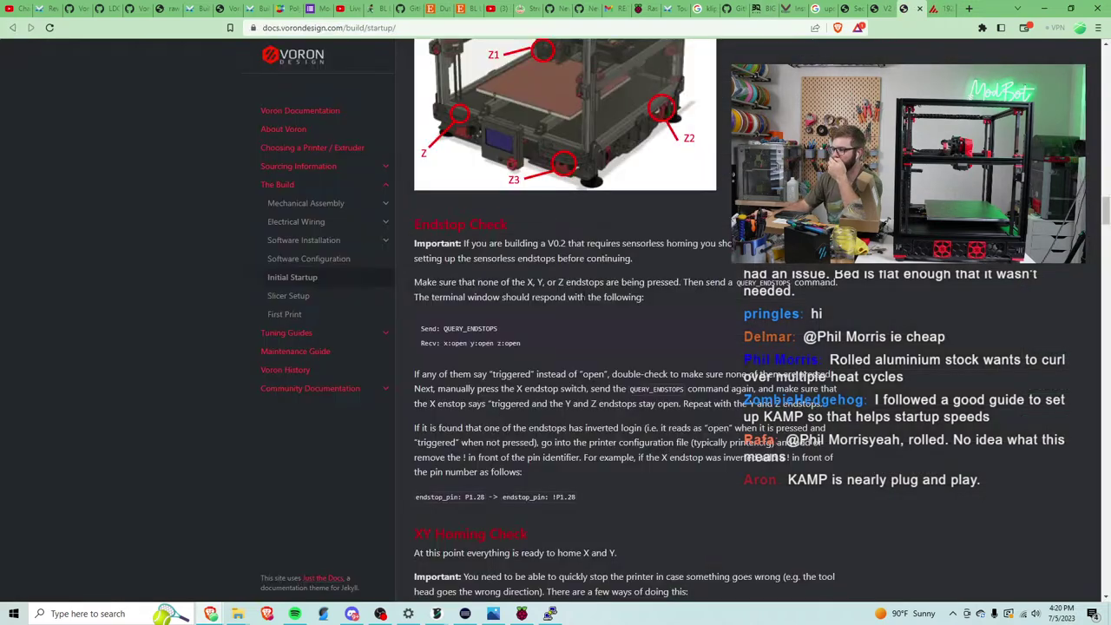
pyautogui.scroll(-1, 552, 356)
pyautogui.scroll(-1, 552, 356)
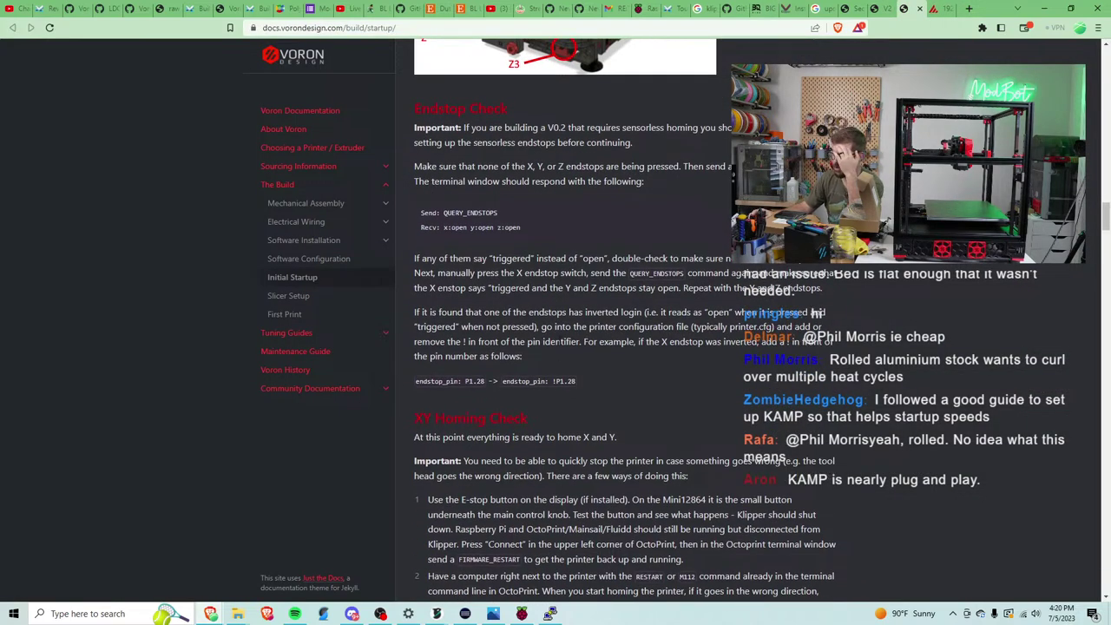
# Switch to the Mainsail dashboard and check the toolhead's X and Y position values.
pyautogui.click(932, 9)
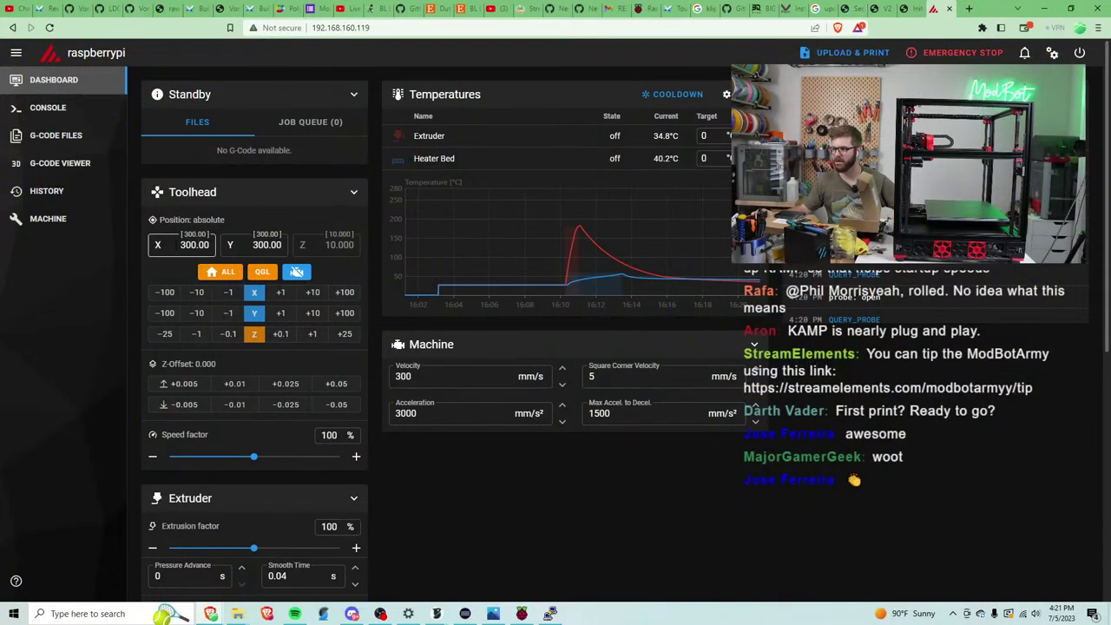
pyautogui.click(181, 245)
pyautogui.press('Tab')
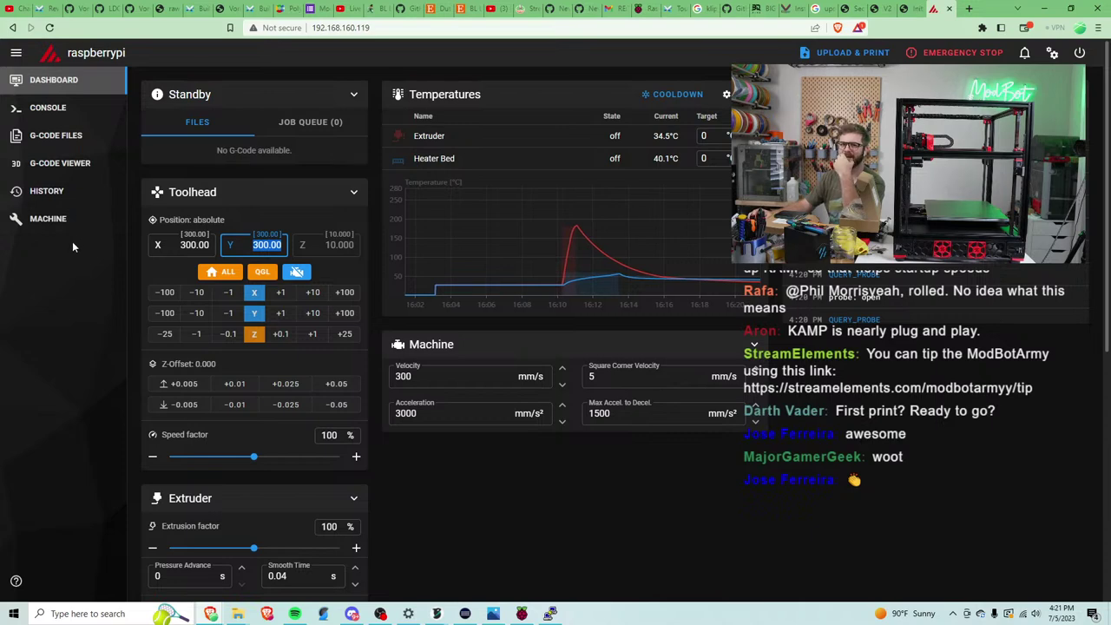
# Return to the Voron initial startup guide and read from the stepper configuration diagrams through the Bed locating (V2) section.
pyautogui.click(907, 9)
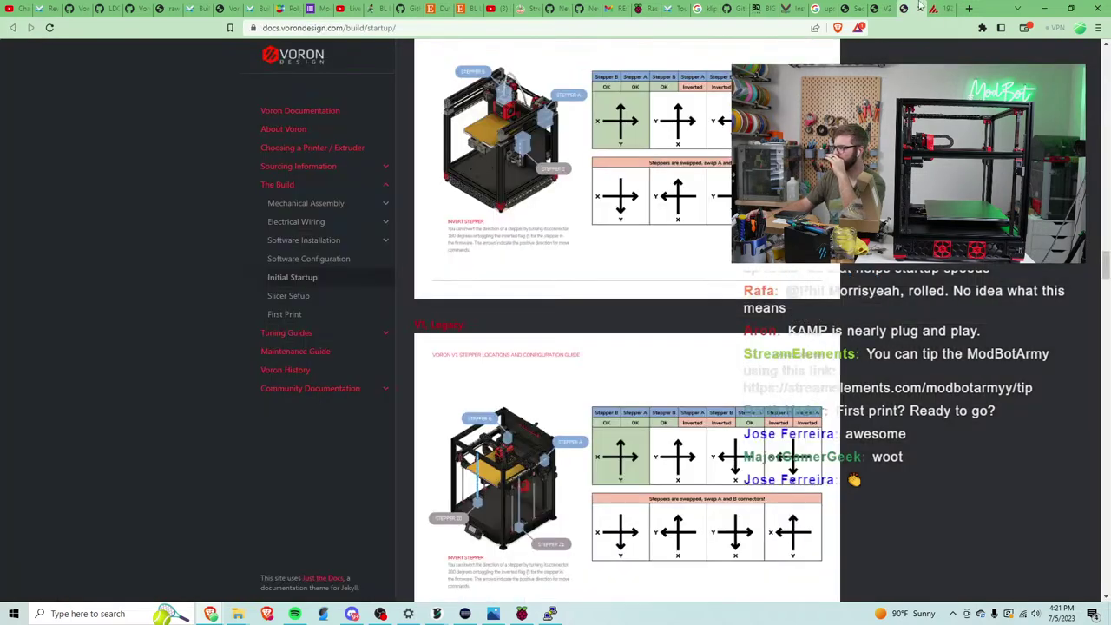
pyautogui.scroll(-5, 668, 223)
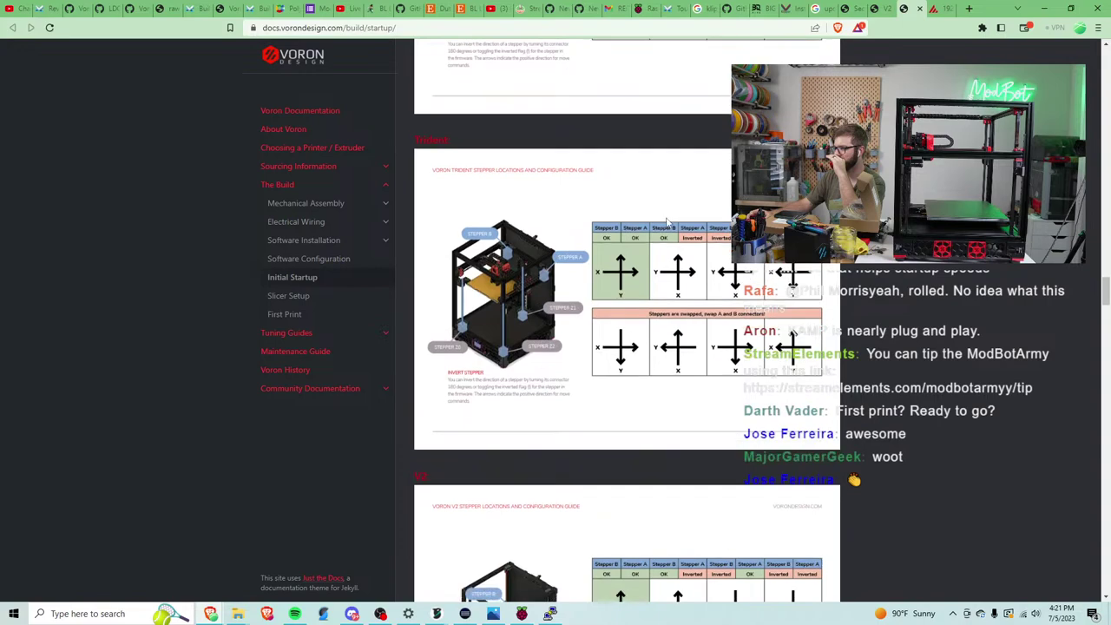
pyautogui.scroll(-7, 667, 219)
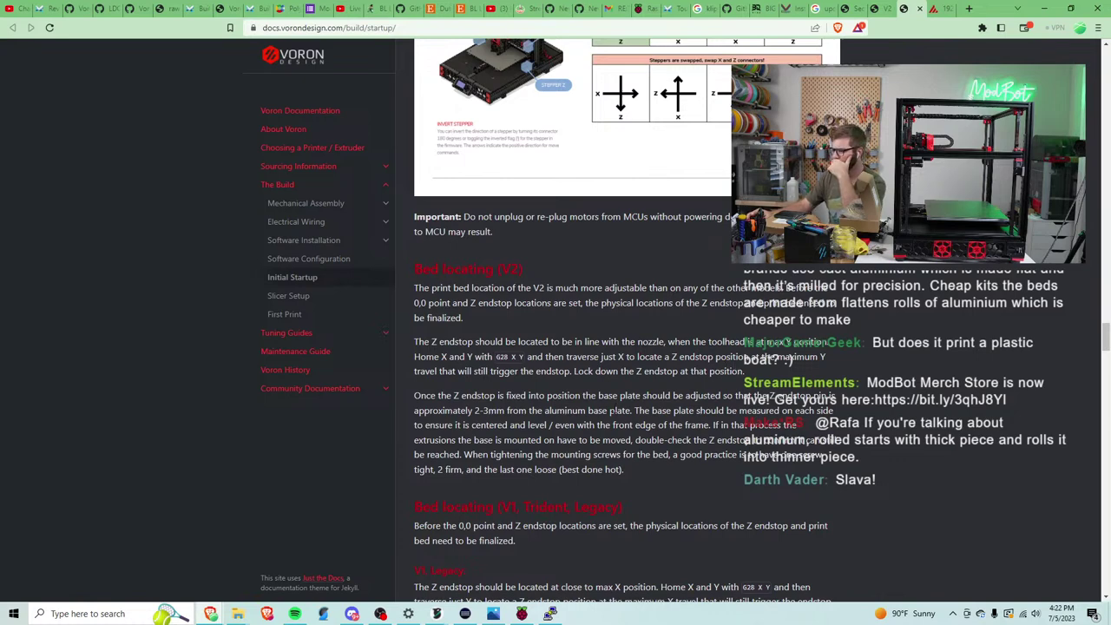
pyautogui.scroll(-1, 750, 371)
pyautogui.scroll(-3, 575, 415)
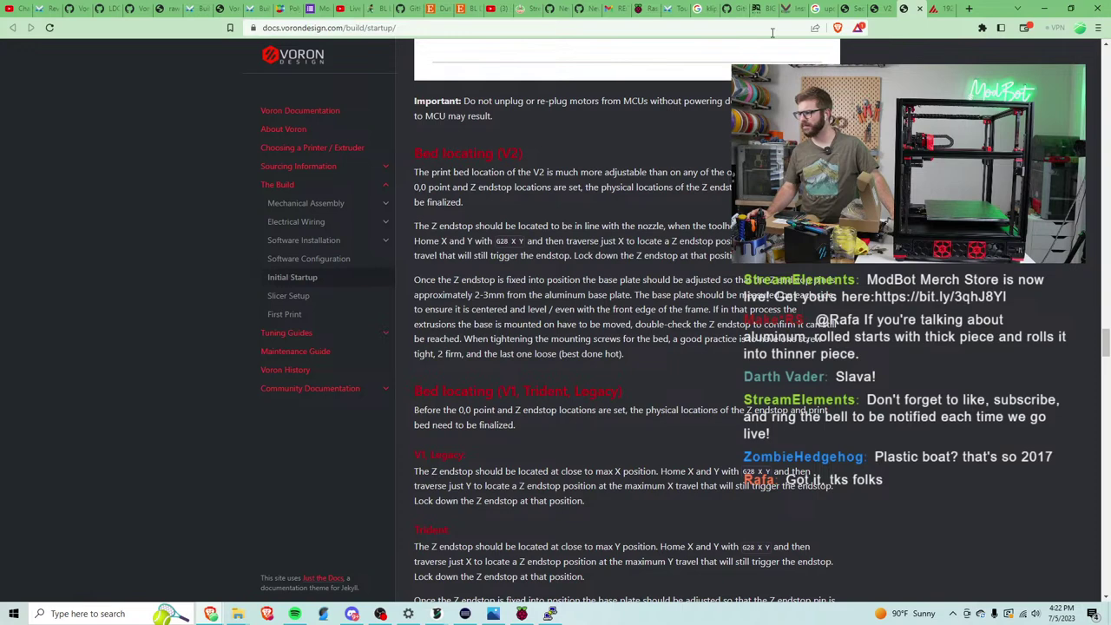
# Search the web for "klicky pcb" in a new browser tab and open the GitHub pcb_klicky page.
pyautogui.click(967, 9)
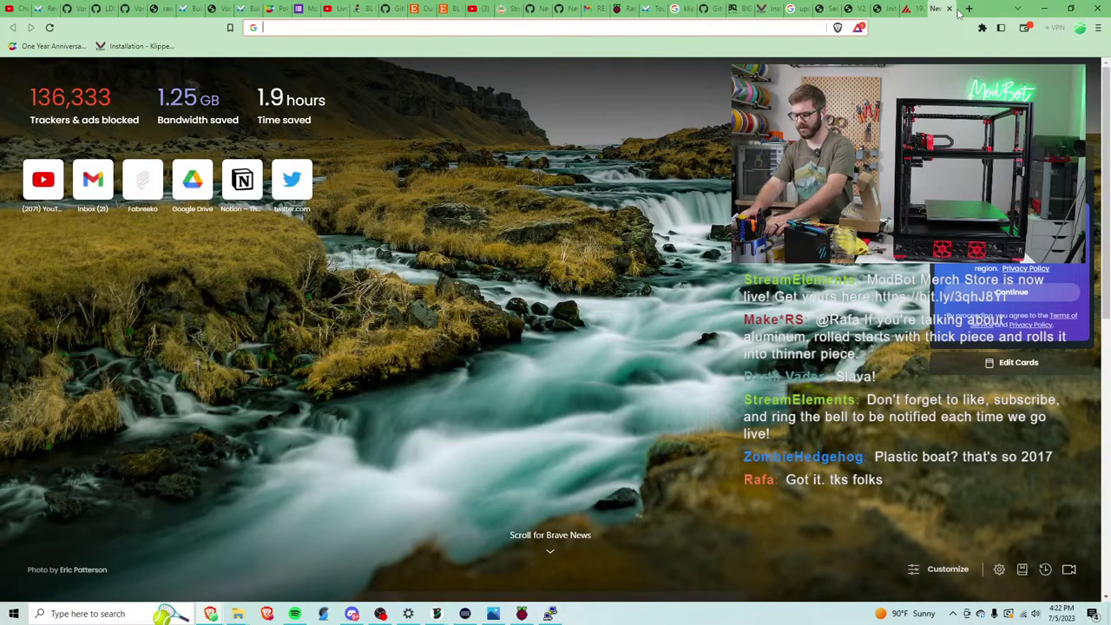
pyautogui.write('klicky p')
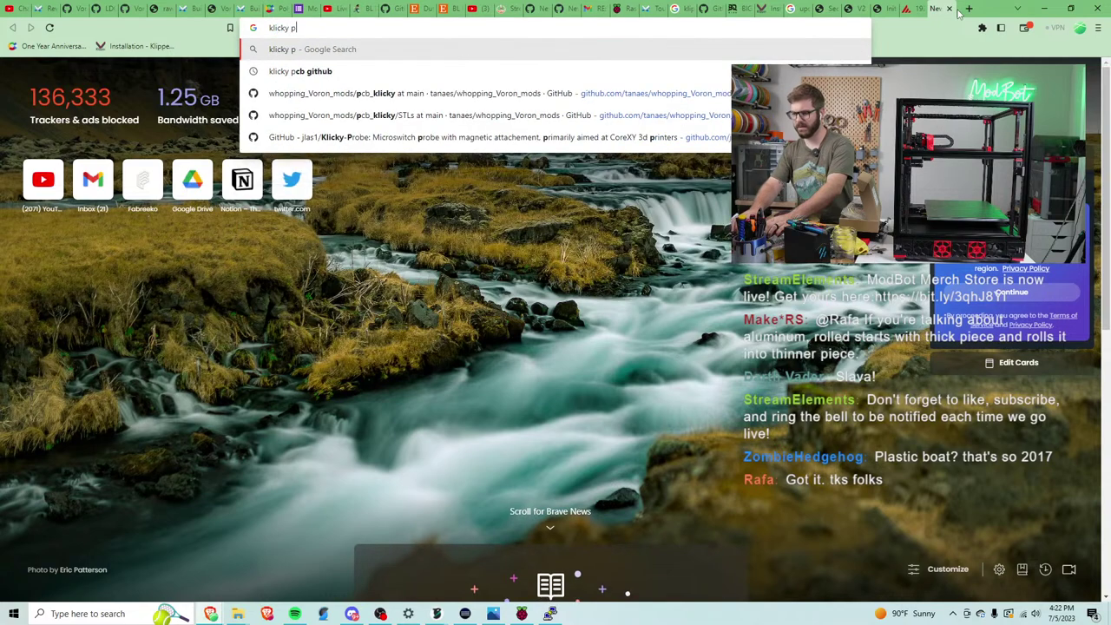
pyautogui.write('cb')
pyautogui.press('Return')
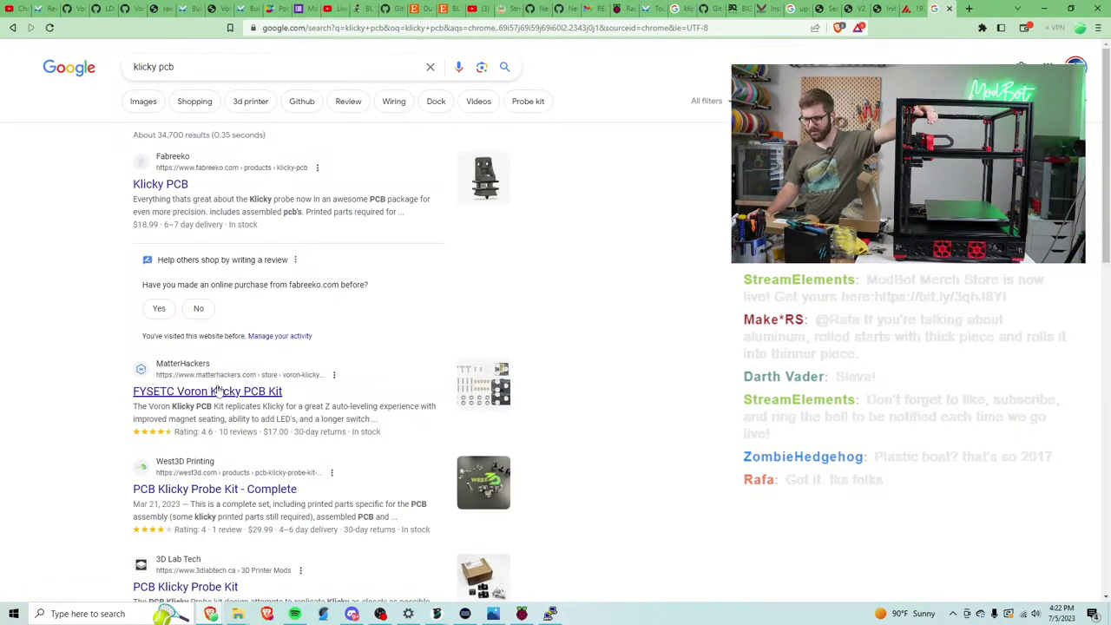
pyautogui.scroll(-3, 213, 391)
pyautogui.scroll(-3, 213, 392)
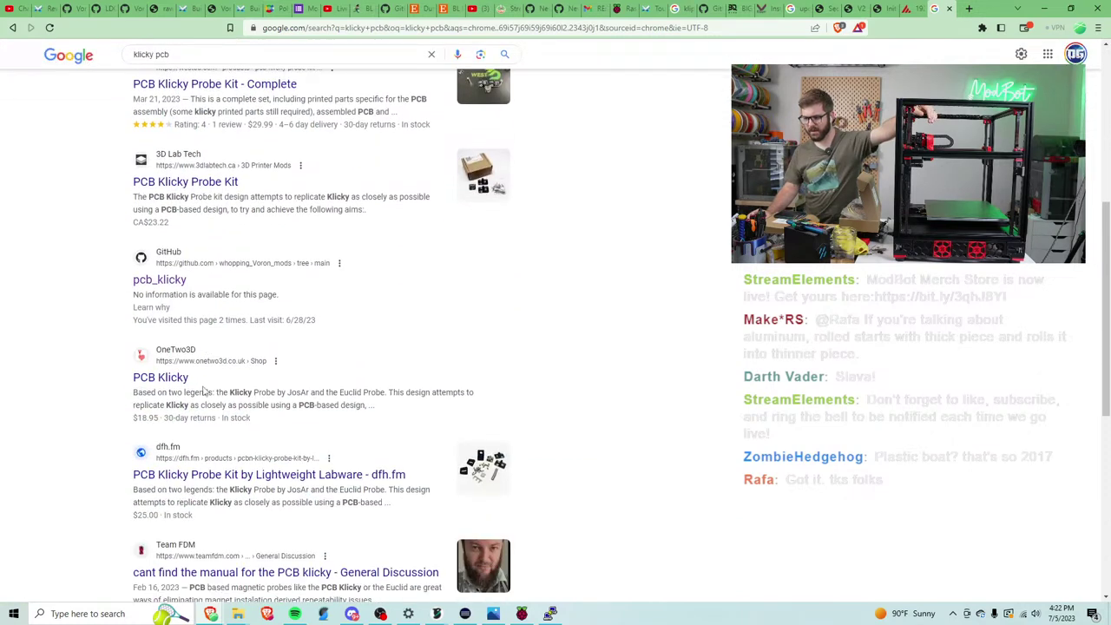
pyautogui.click(176, 283)
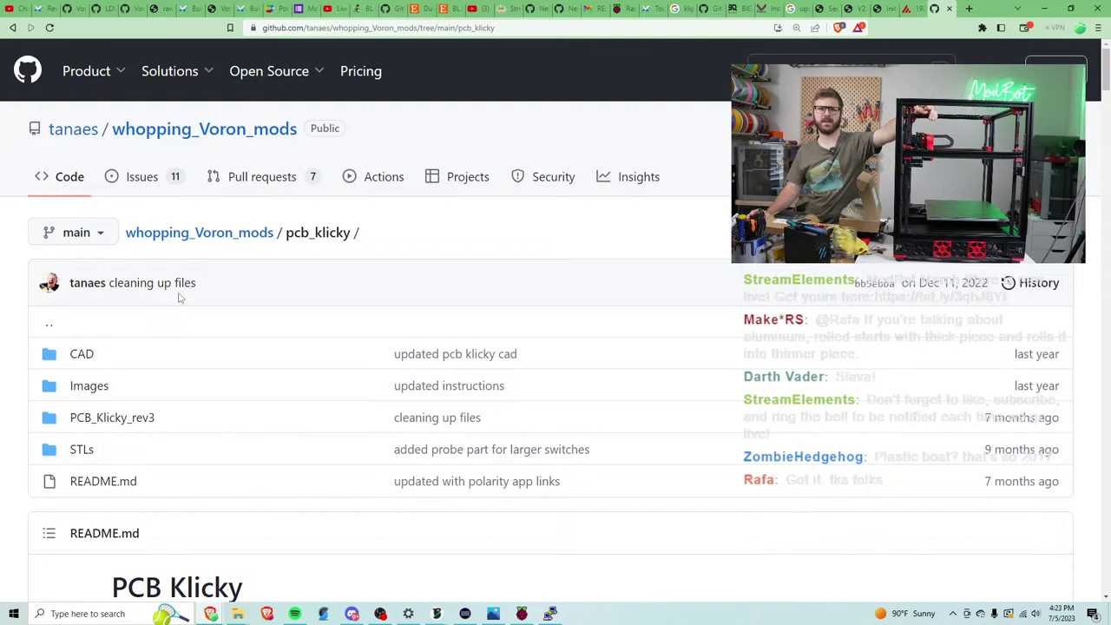
# Read the PCB Klicky README from its introduction through the Klipper configuration and Test Probe sections.
pyautogui.scroll(-2, 136, 382)
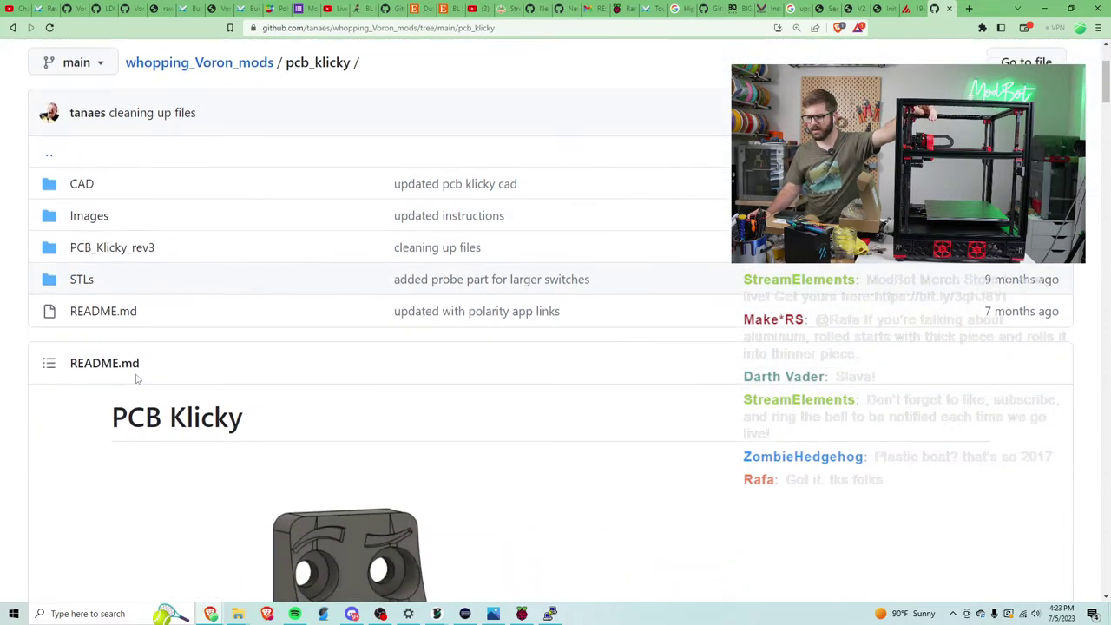
pyautogui.scroll(-3, 136, 378)
pyautogui.scroll(3, 135, 377)
pyautogui.scroll(-3, 137, 371)
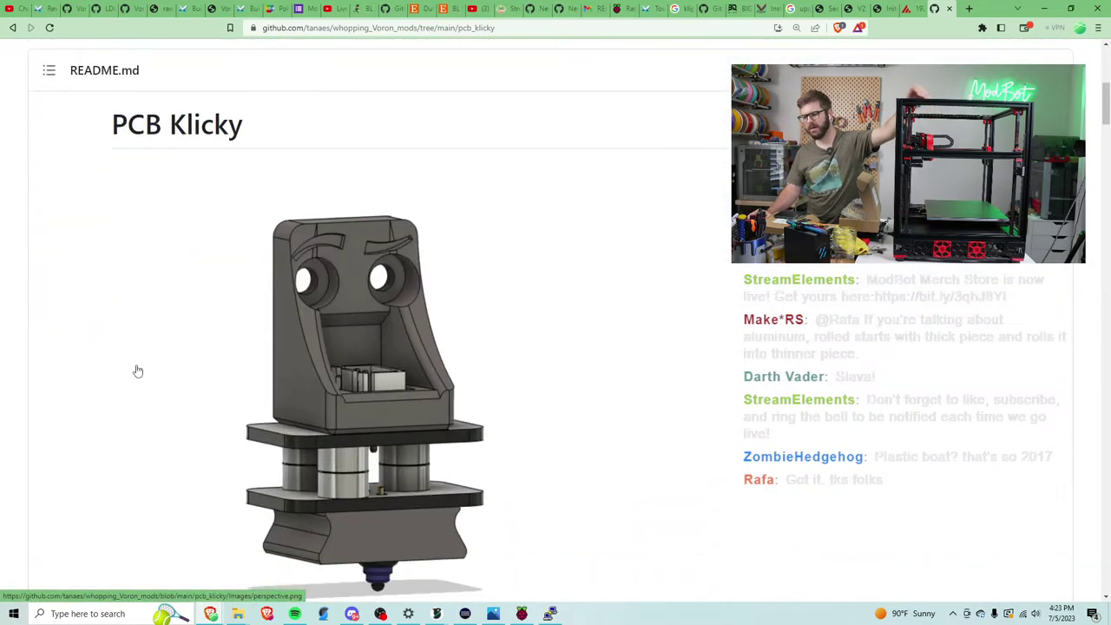
pyautogui.scroll(-16, 138, 371)
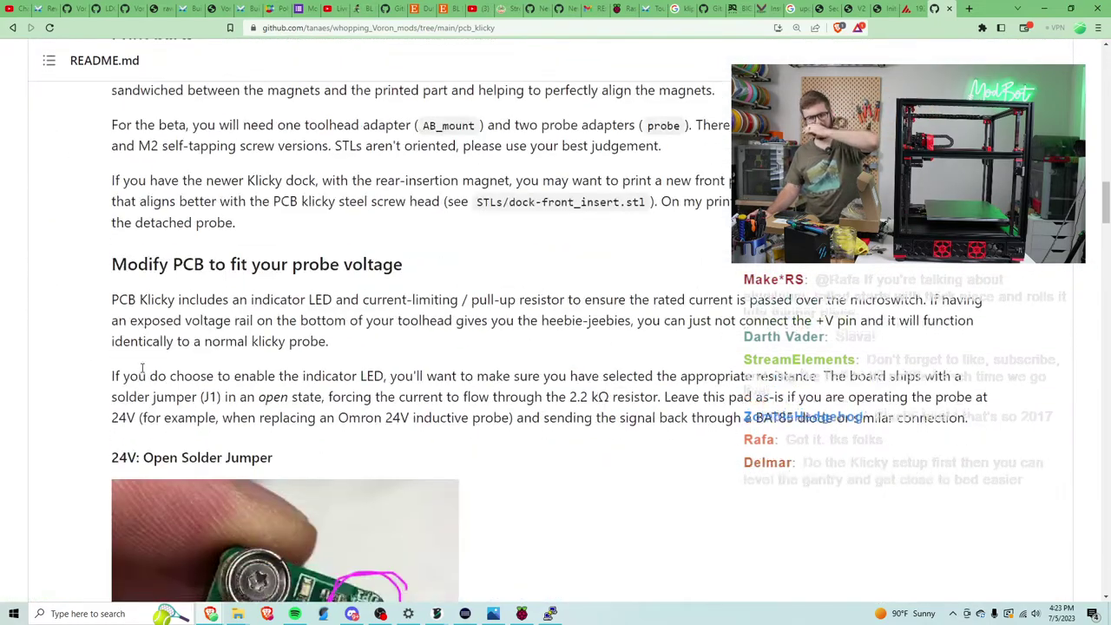
pyautogui.scroll(-16, 143, 369)
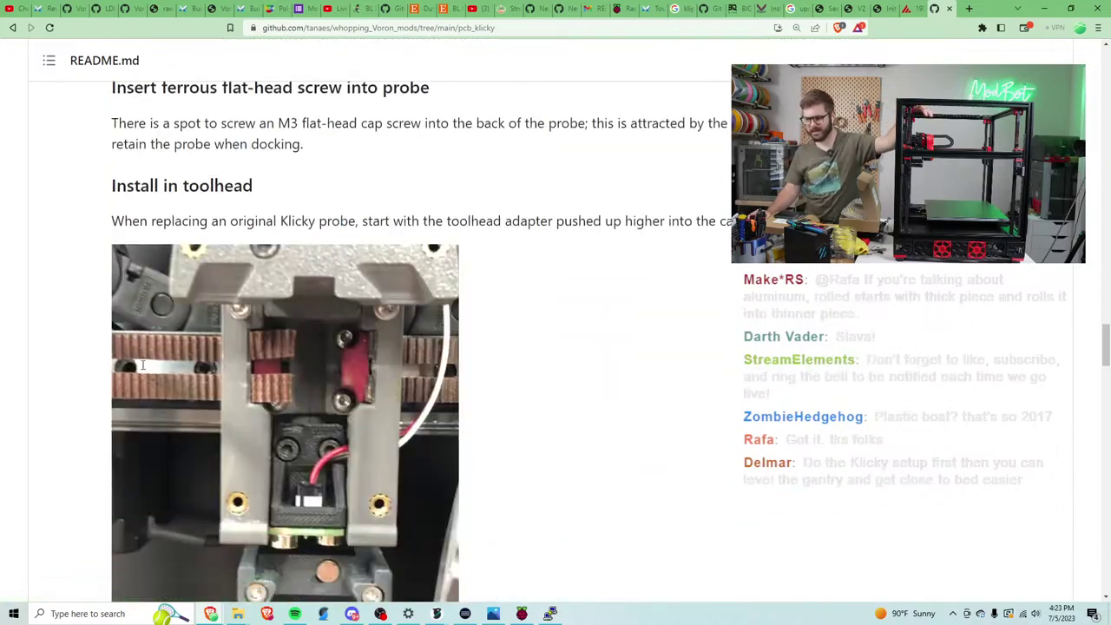
pyautogui.scroll(-16, 142, 367)
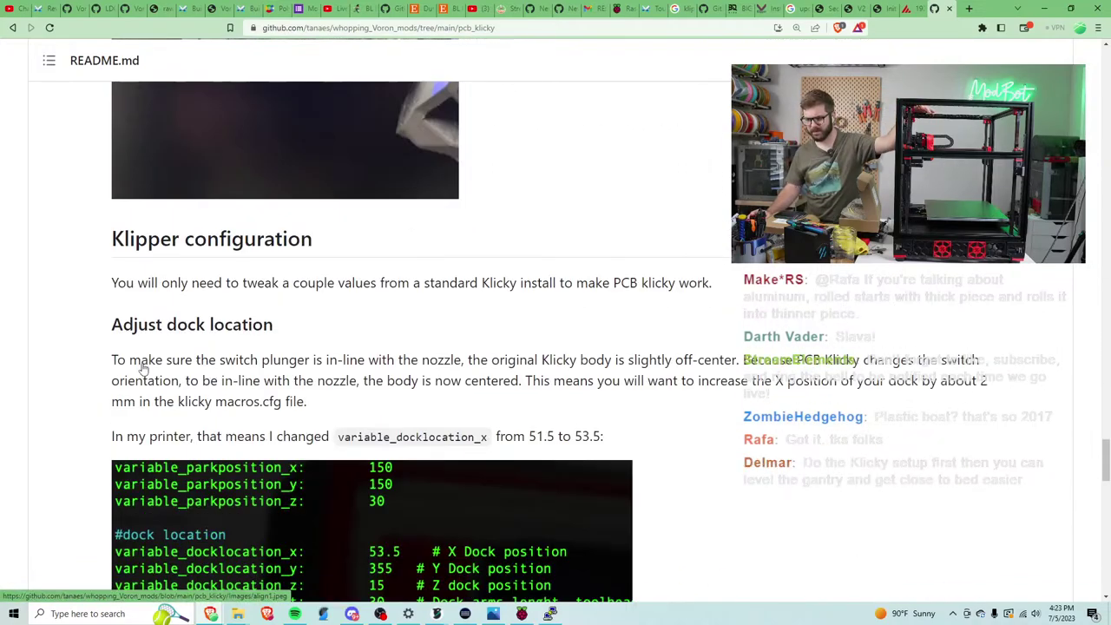
pyautogui.scroll(-1, 142, 364)
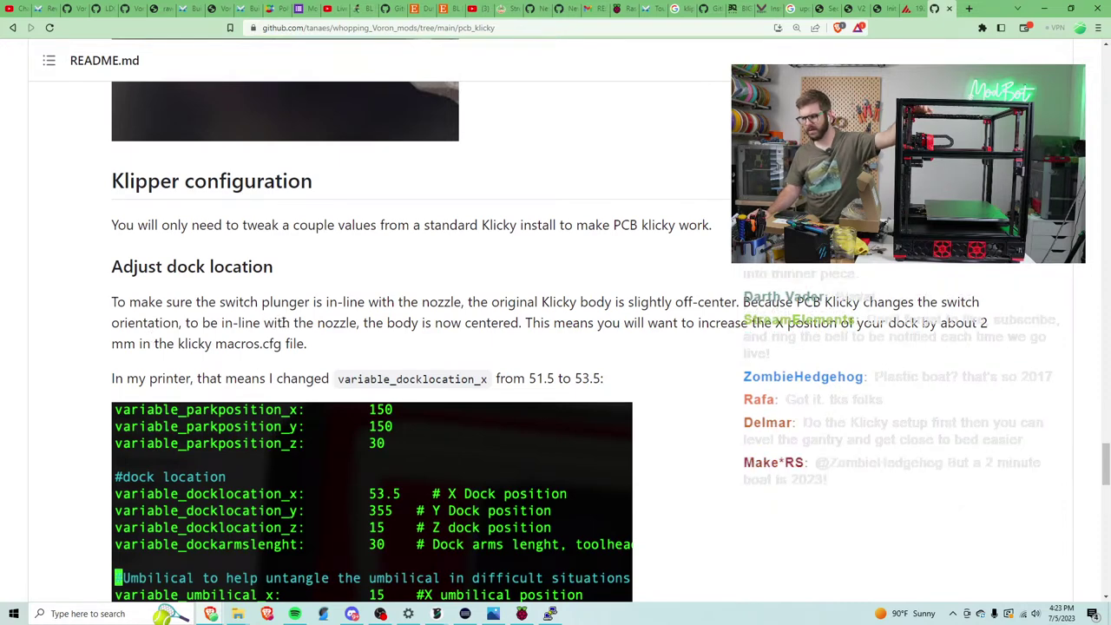
pyautogui.scroll(-7, 282, 323)
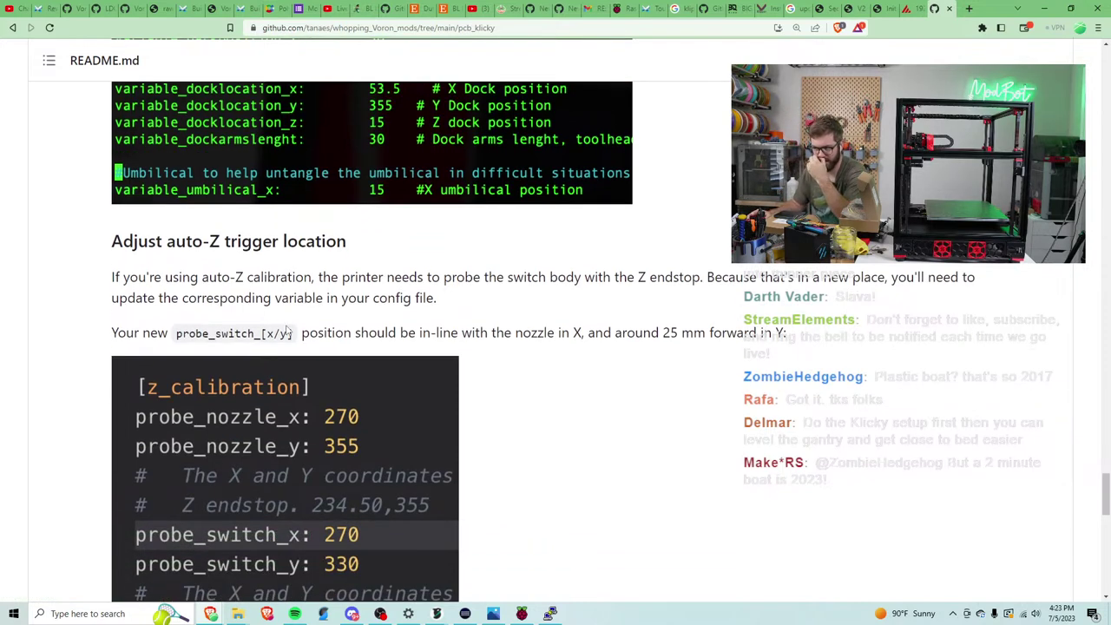
pyautogui.scroll(-3, 287, 328)
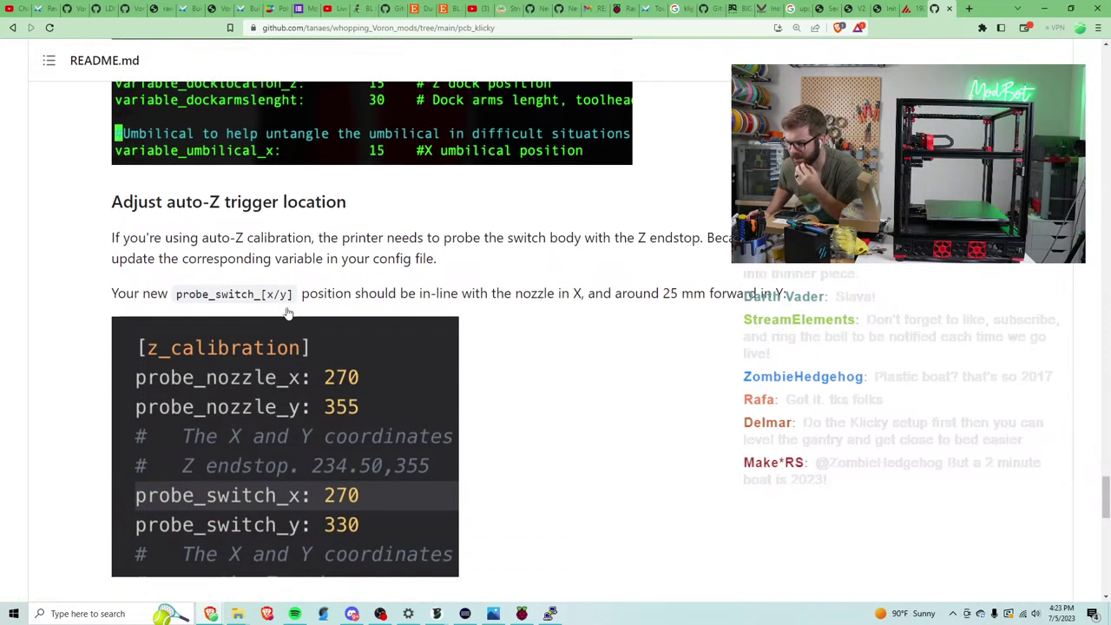
pyautogui.scroll(-3, 286, 317)
pyautogui.scroll(-10, 287, 317)
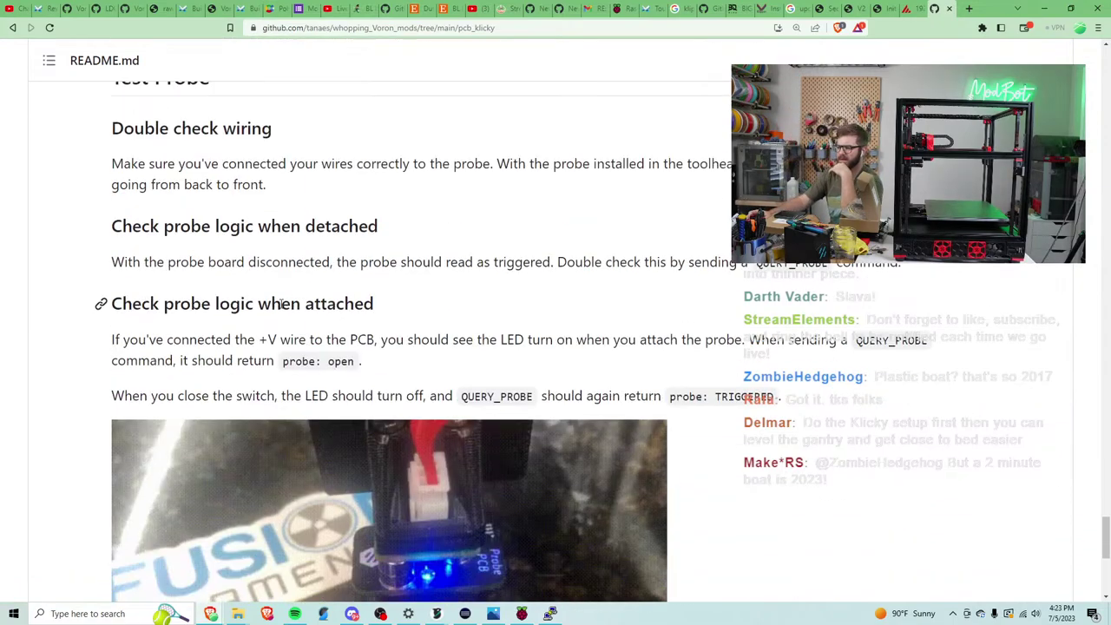
# Go back through the PCB Klicky README to review the auto-Z trigger location and Install in toolhead sections.
pyautogui.scroll(20, 286, 319)
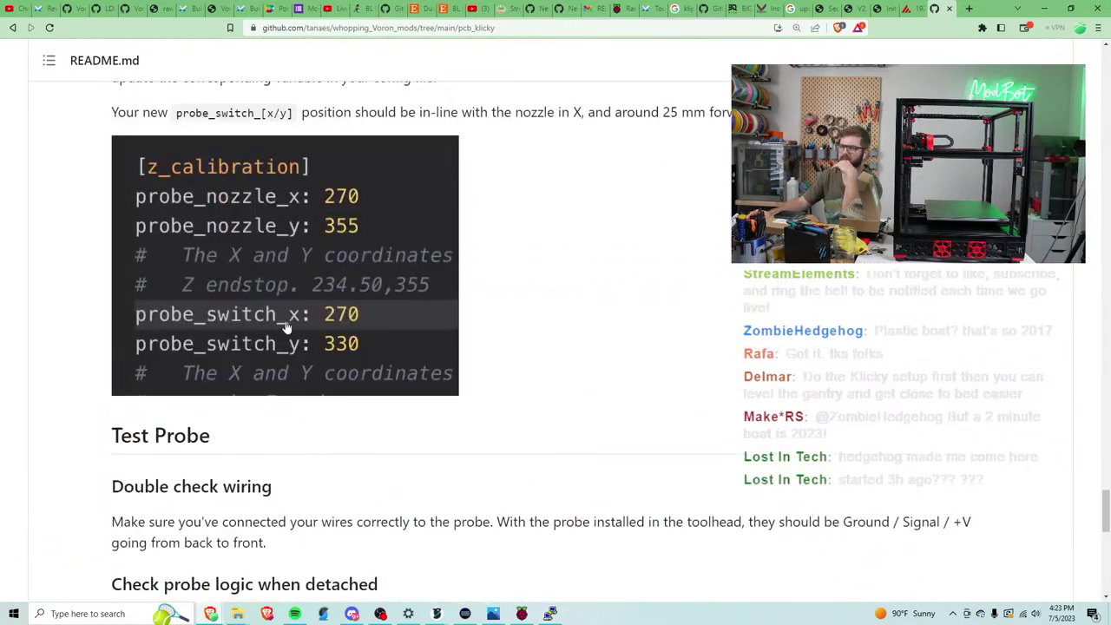
pyautogui.scroll(8, 285, 332)
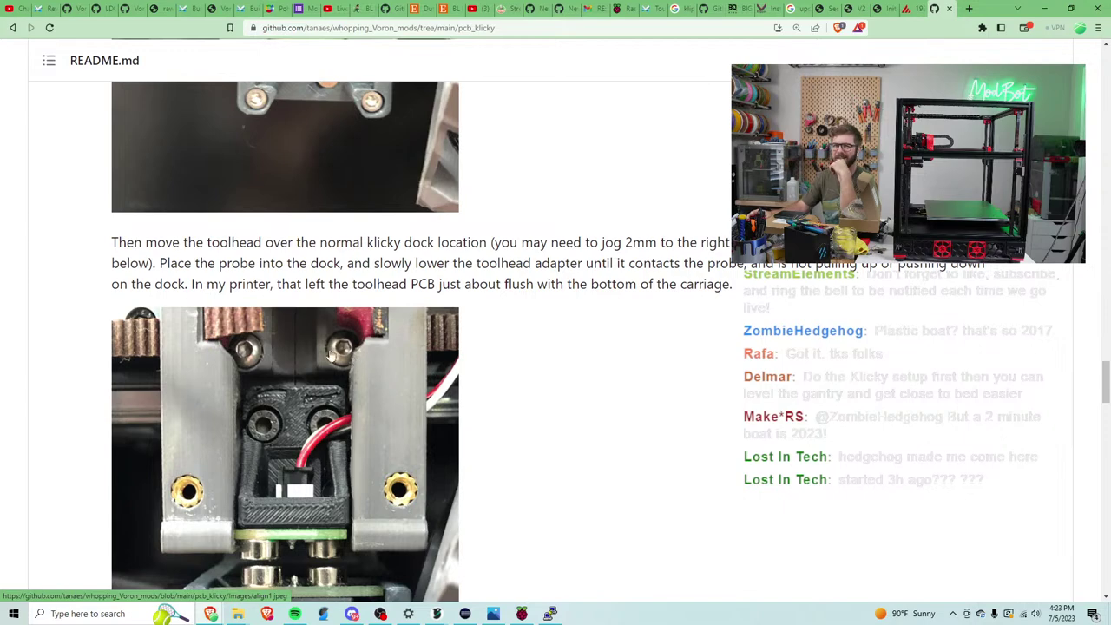
pyautogui.scroll(2, 359, 351)
pyautogui.scroll(5, 356, 350)
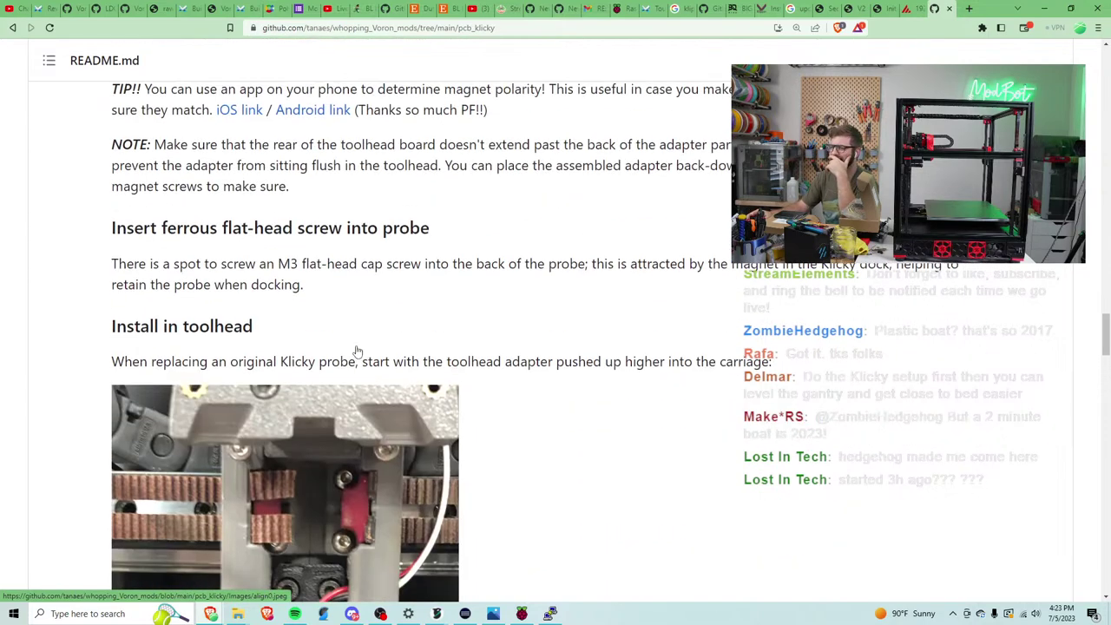
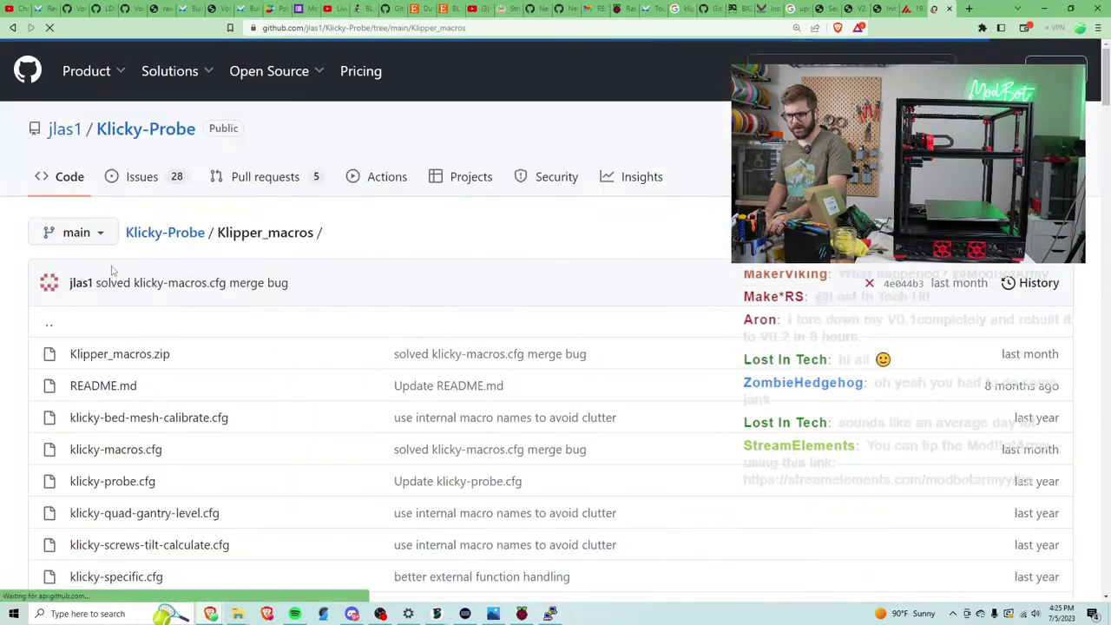
# Download the jlas1/Klicky-Probe repository as a ZIP and open the Klicky-Probe-main folder inside the archive.
pyautogui.scroll(-2, 122, 286)
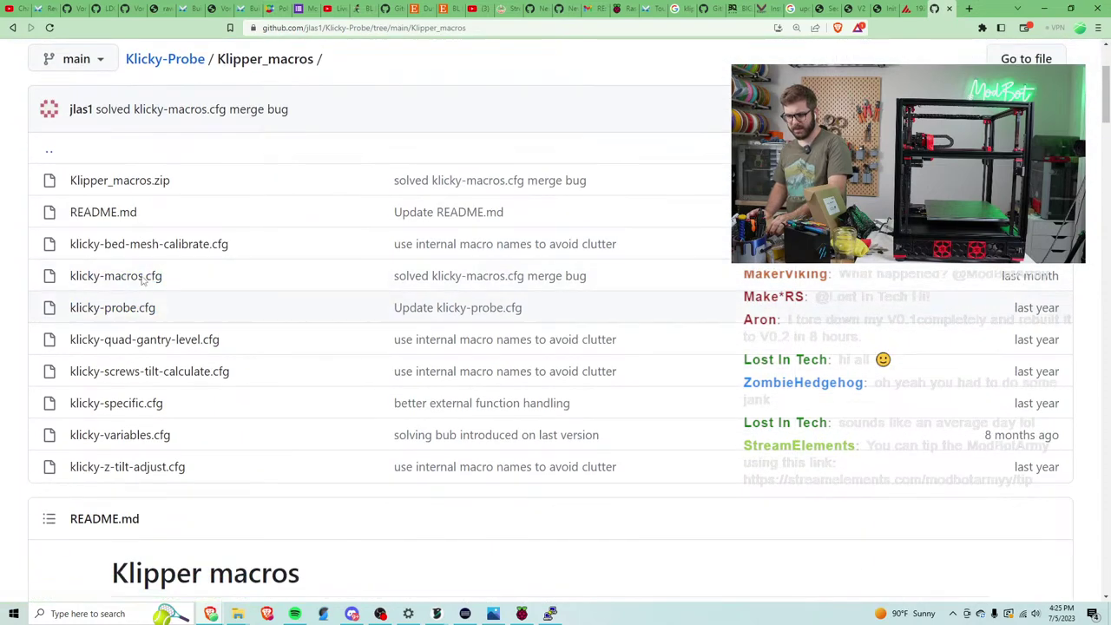
pyautogui.click(12, 27)
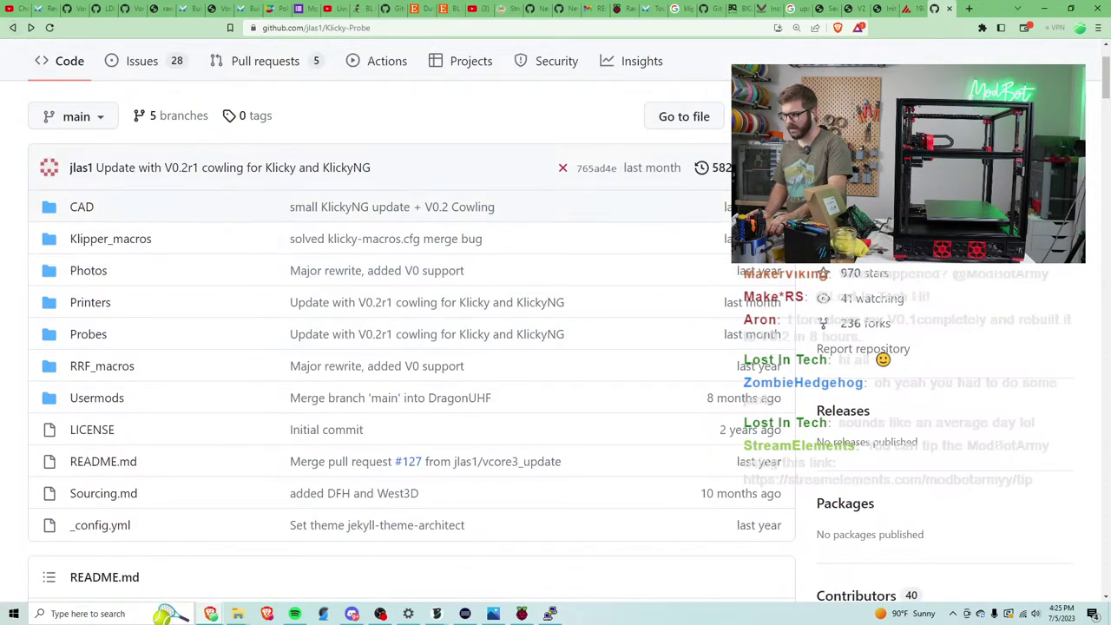
pyautogui.click(762, 116)
pyautogui.click(519, 391)
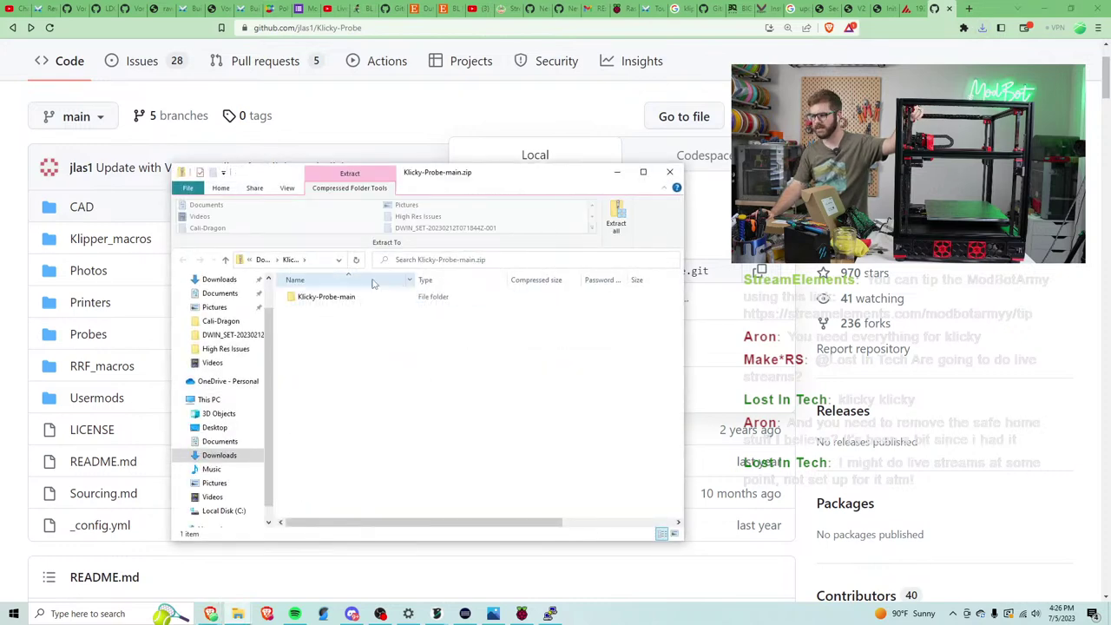
pyautogui.doubleClick(323, 297)
pyautogui.moveTo(443, 182); pyautogui.dragTo(1110, 178)
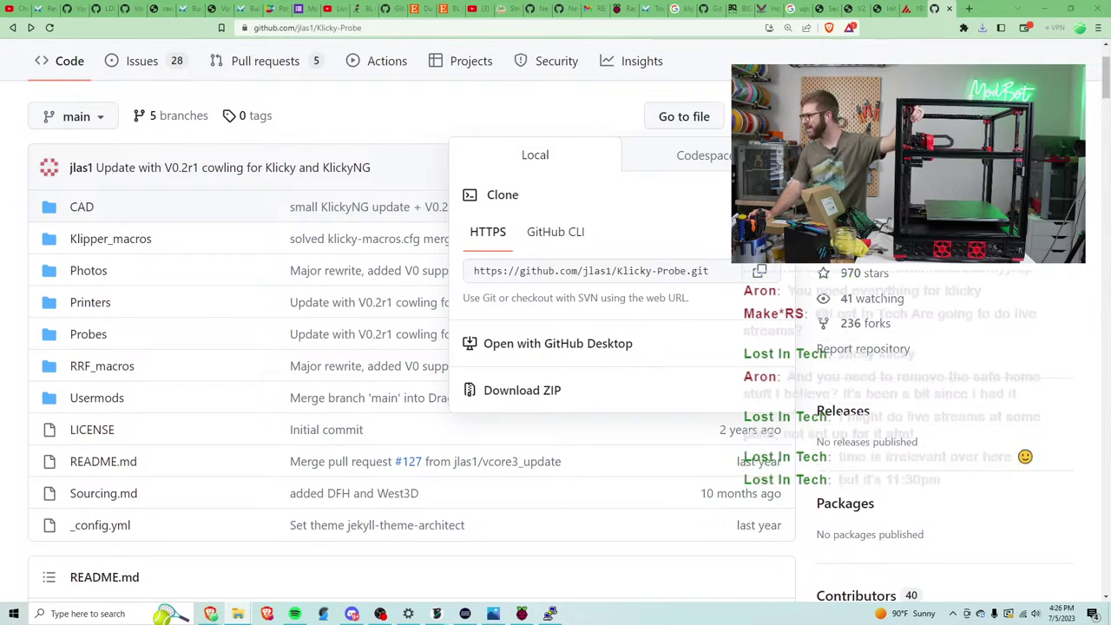
pyautogui.moveTo(1110, 178); pyautogui.dragTo(511, 159)
# Inspect the Voron v1.8_v2.4_Legacy_Trident_STL folder under Printers, then return to the Klicky-Probe-main folder.
pyautogui.doubleClick(488, 321)
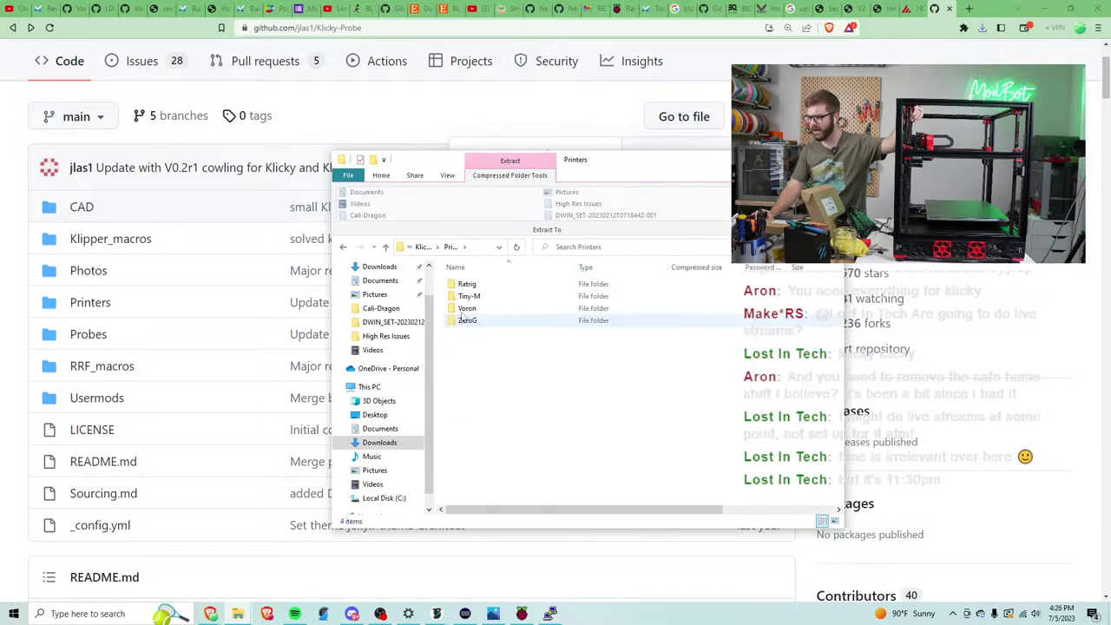
pyautogui.doubleClick(469, 309)
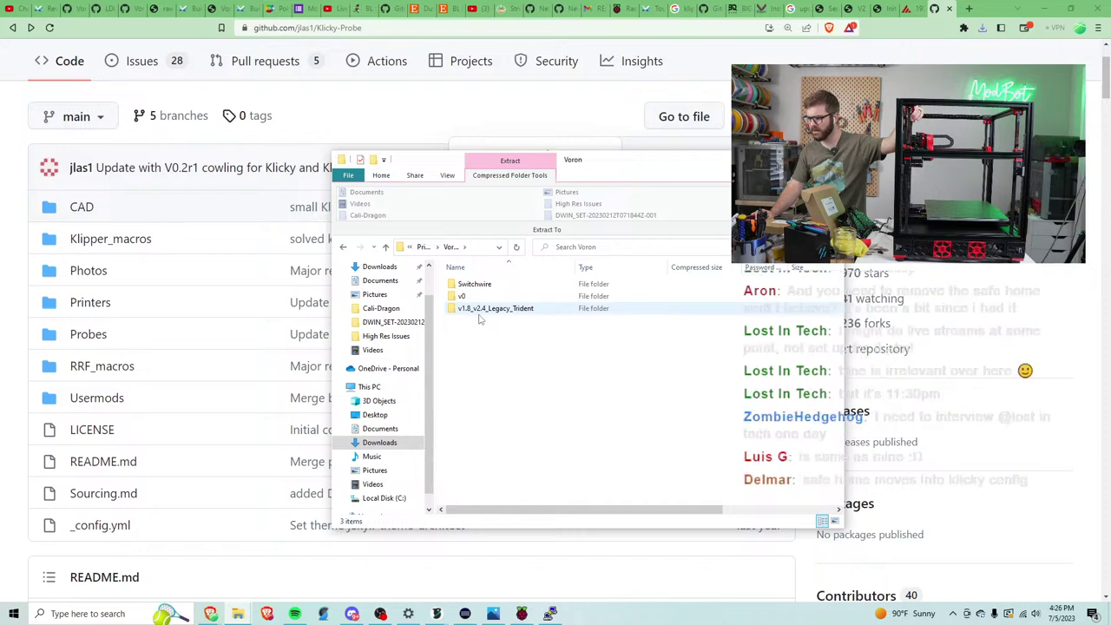
pyautogui.doubleClick(480, 310)
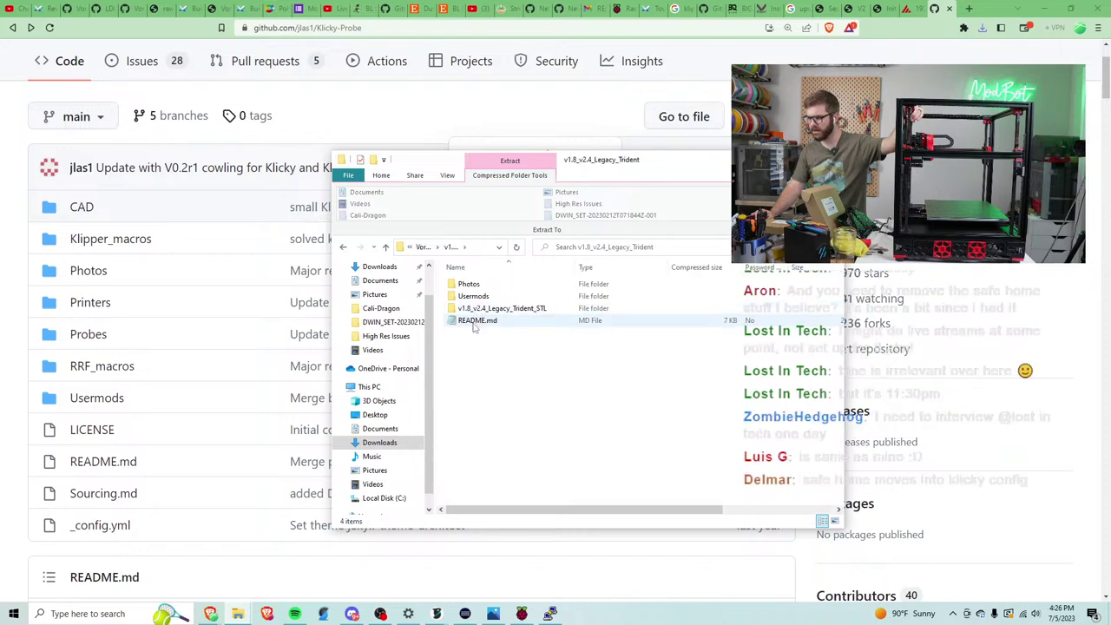
pyautogui.doubleClick(479, 309)
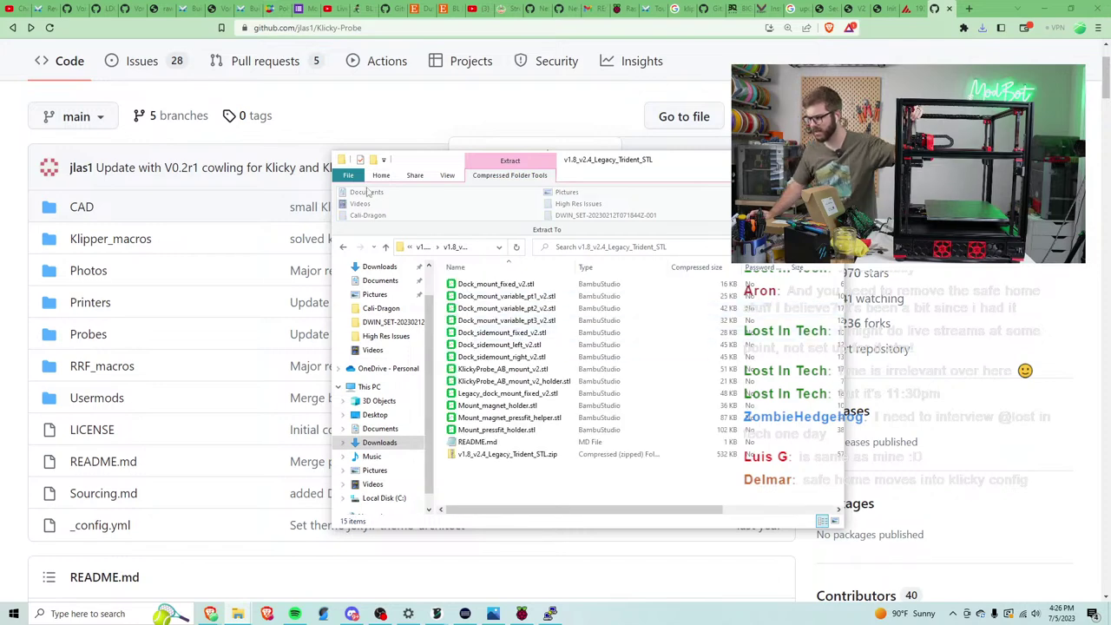
pyautogui.click(343, 247)
pyautogui.click(343, 248)
pyautogui.click(343, 247)
pyautogui.click(343, 247)
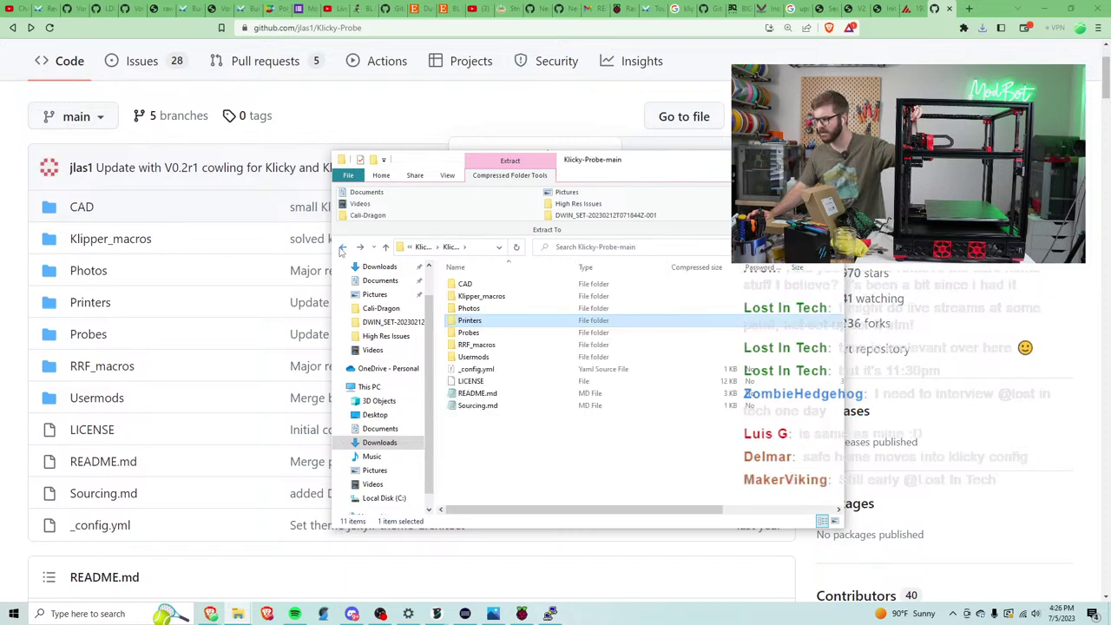
# Open the archive's Klipper_macros folder and move its window aside, keeping the config files within reach.
pyautogui.click(479, 298)
pyautogui.doubleClick(479, 298)
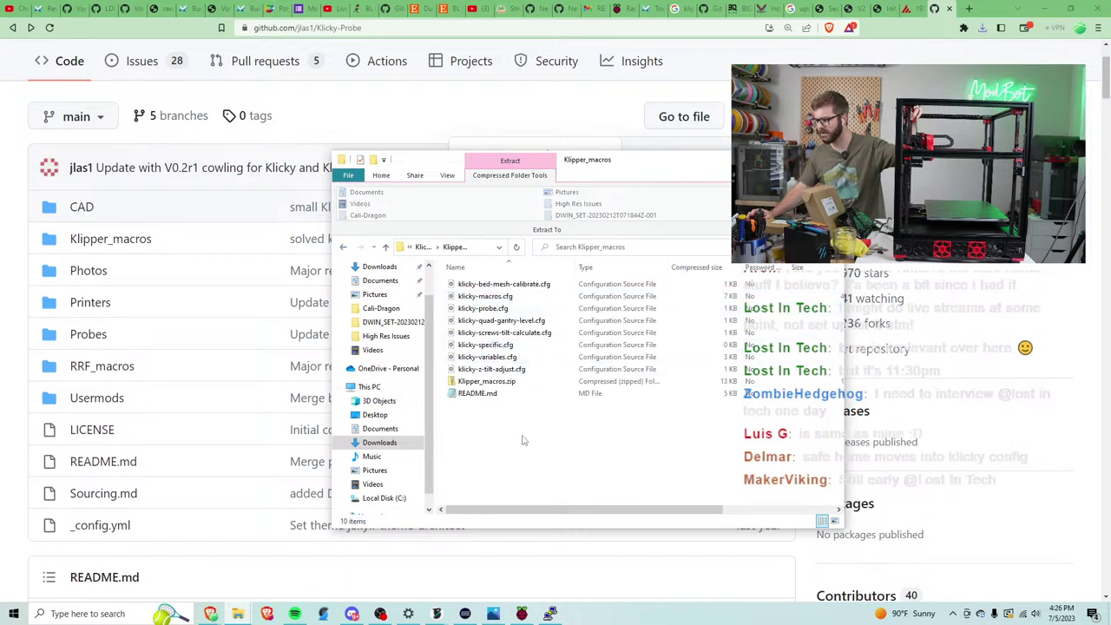
pyautogui.moveTo(628, 164); pyautogui.dragTo(1110, 92)
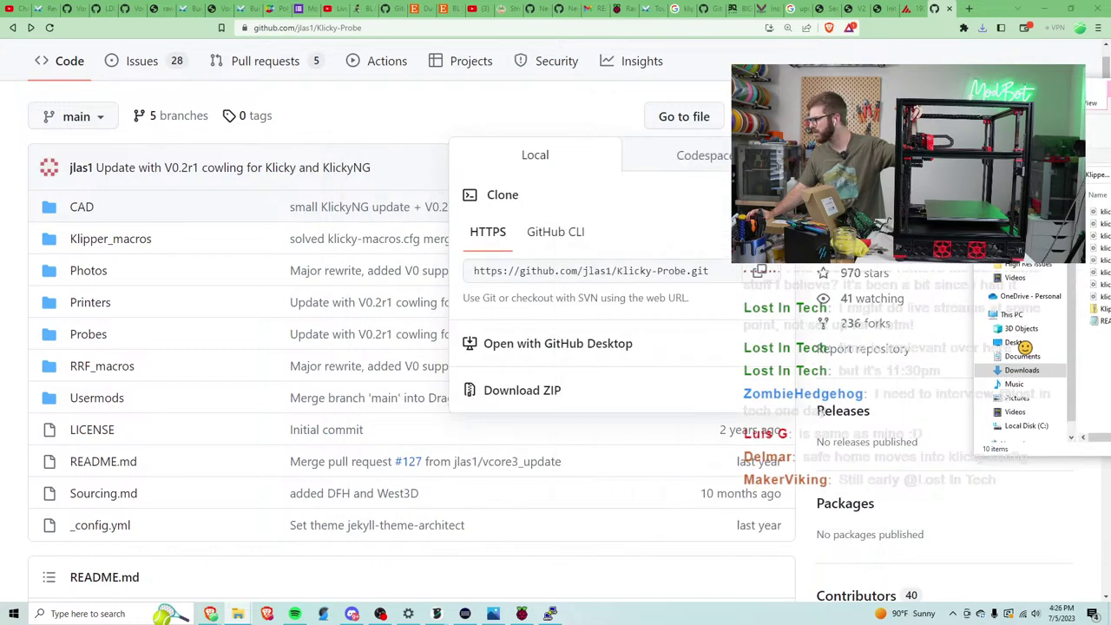
# Switch to Mainsail, close printer.cfg and create a directory named klicky in the config root.
pyautogui.click(908, 9)
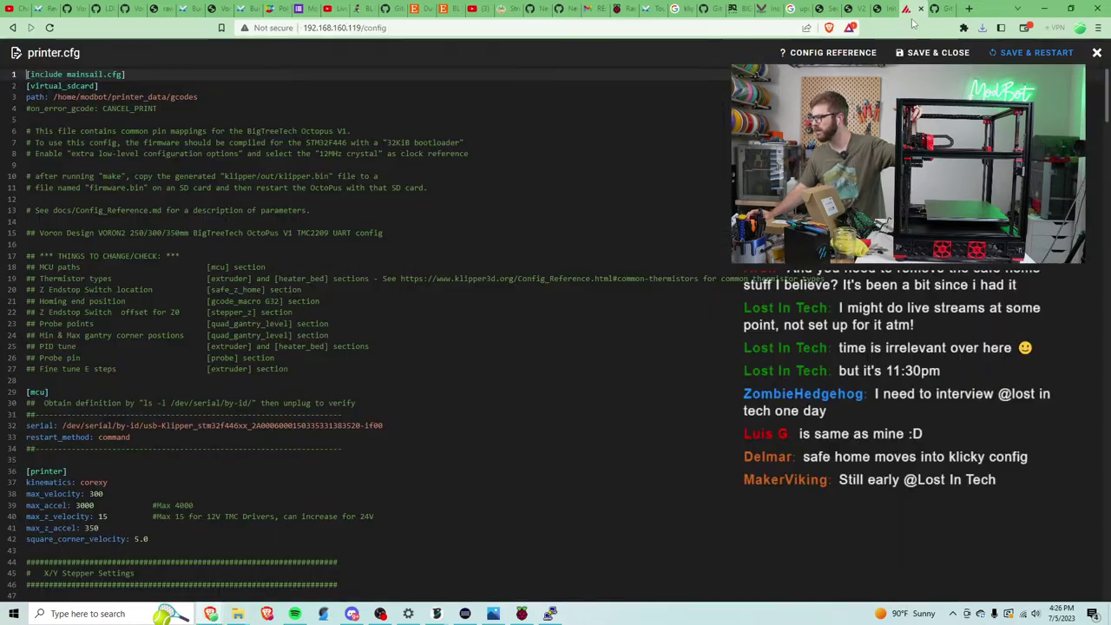
pyautogui.click(1096, 52)
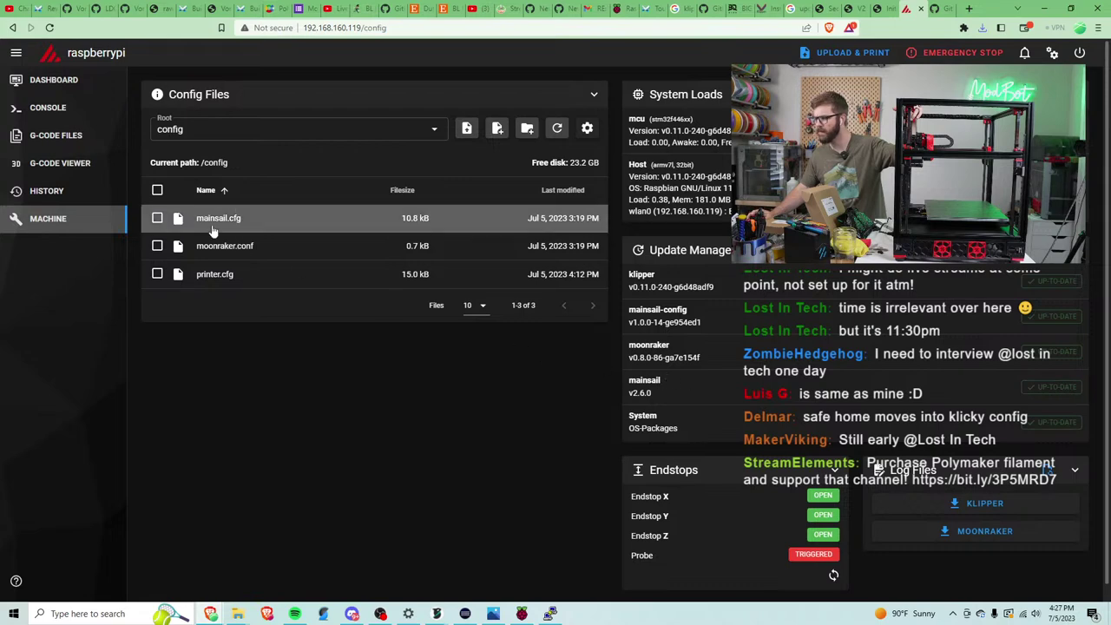
pyautogui.click(527, 130)
pyautogui.write('klicky')
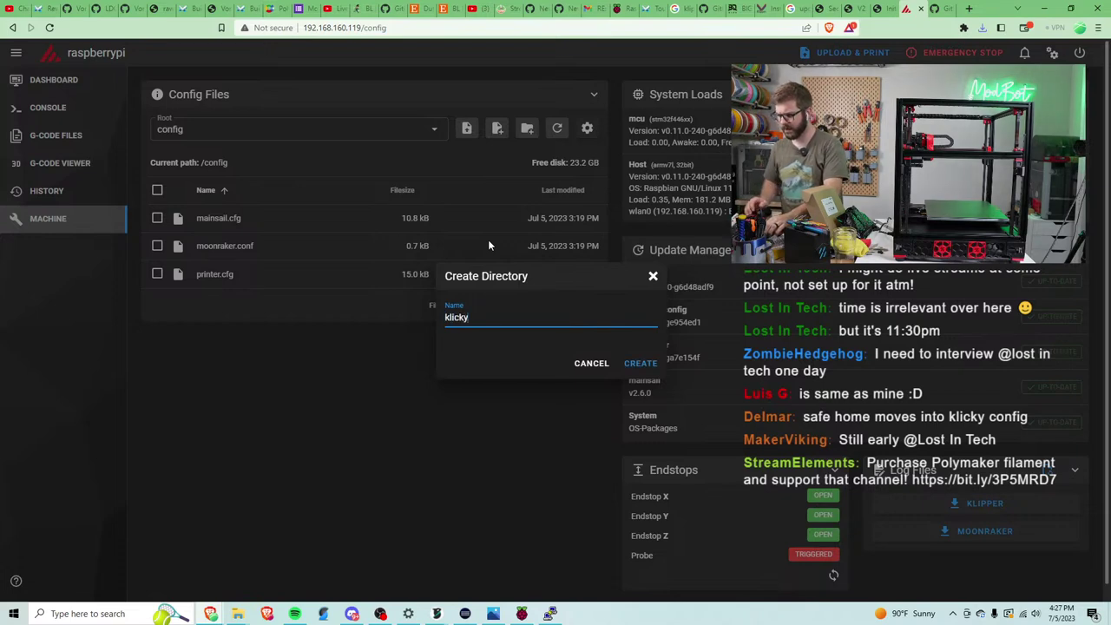
pyautogui.click(639, 362)
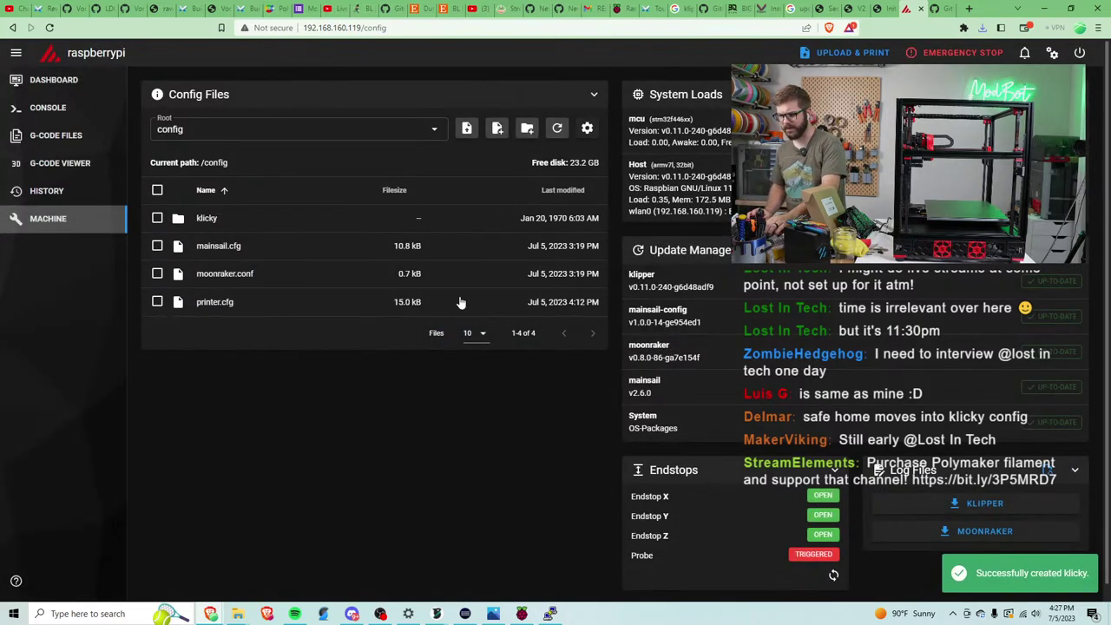
# Open the klicky directory in Mainsail and upload klicky-macros.cfg from the Klipper_macros folder into it.
pyautogui.click(368, 220)
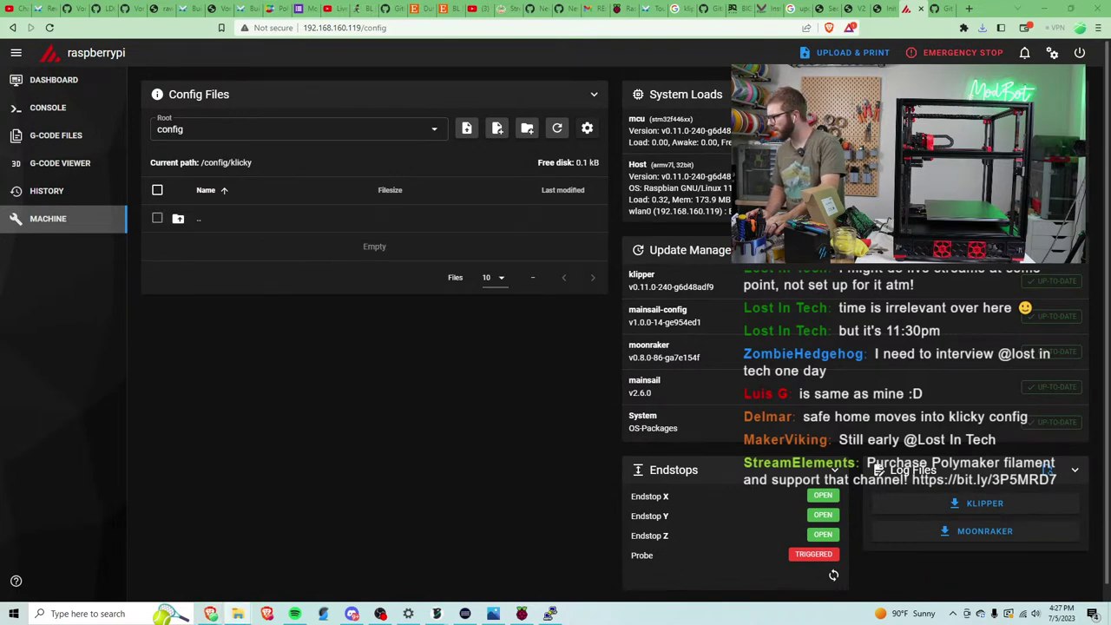
pyautogui.moveTo(659, 286); pyautogui.dragTo(552, 333)
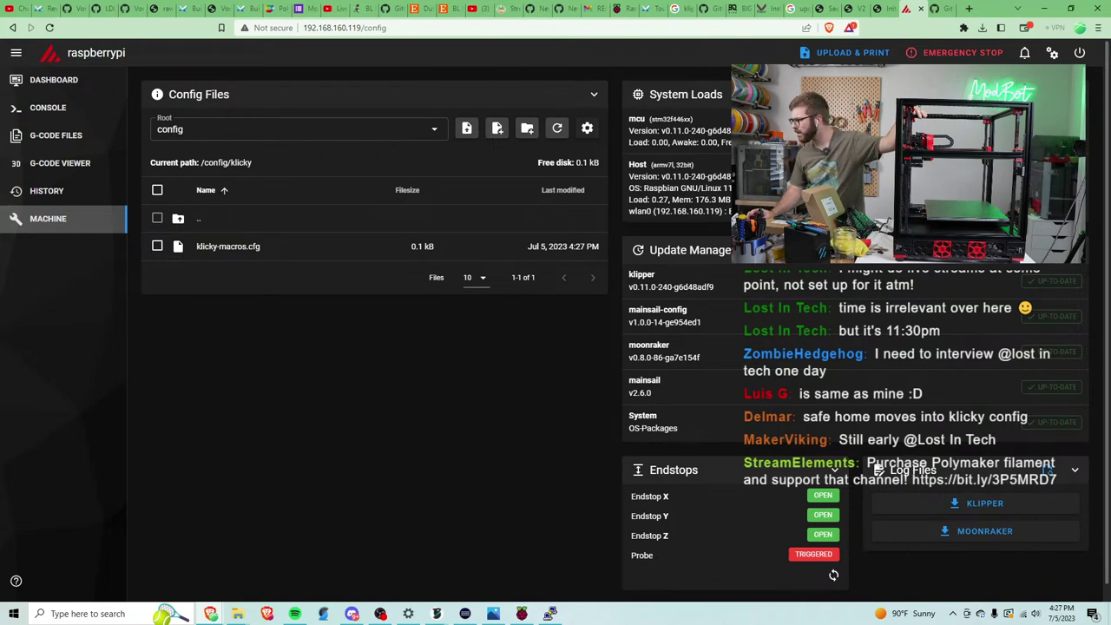
# Upload the klicky bed-mesh-calibrate, probe, quad-gantry-level, screws-tilt-calculate, specific, variables and z-tilt-adjust .cfg files into the klicky folder.
pyautogui.moveTo(237, 607); pyautogui.dragTo(460, 402)
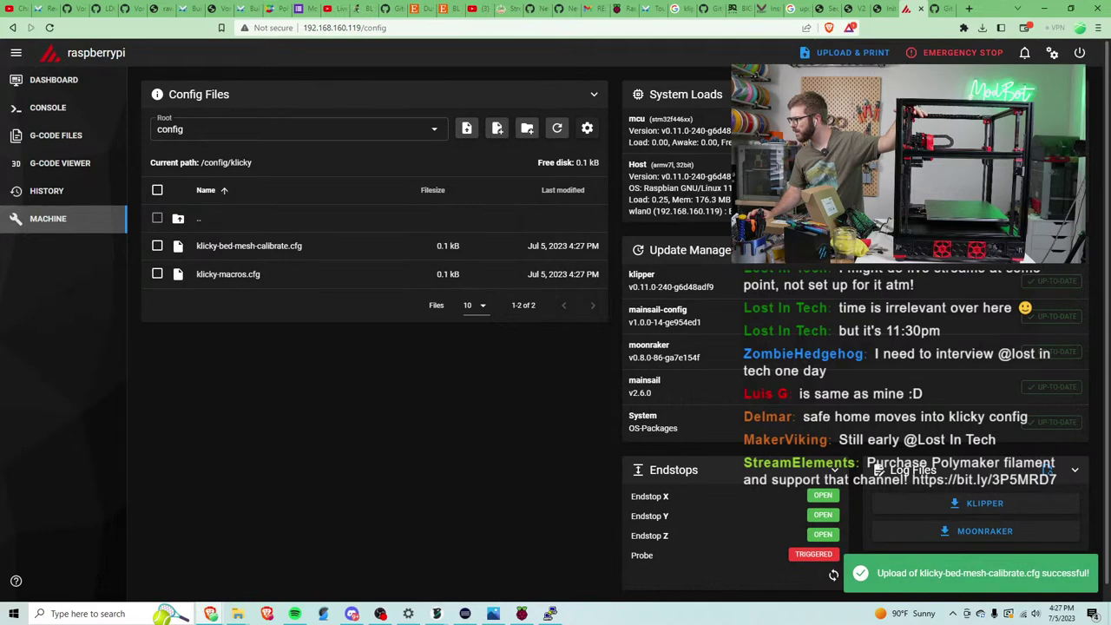
pyautogui.moveTo(237, 608); pyautogui.dragTo(310, 409)
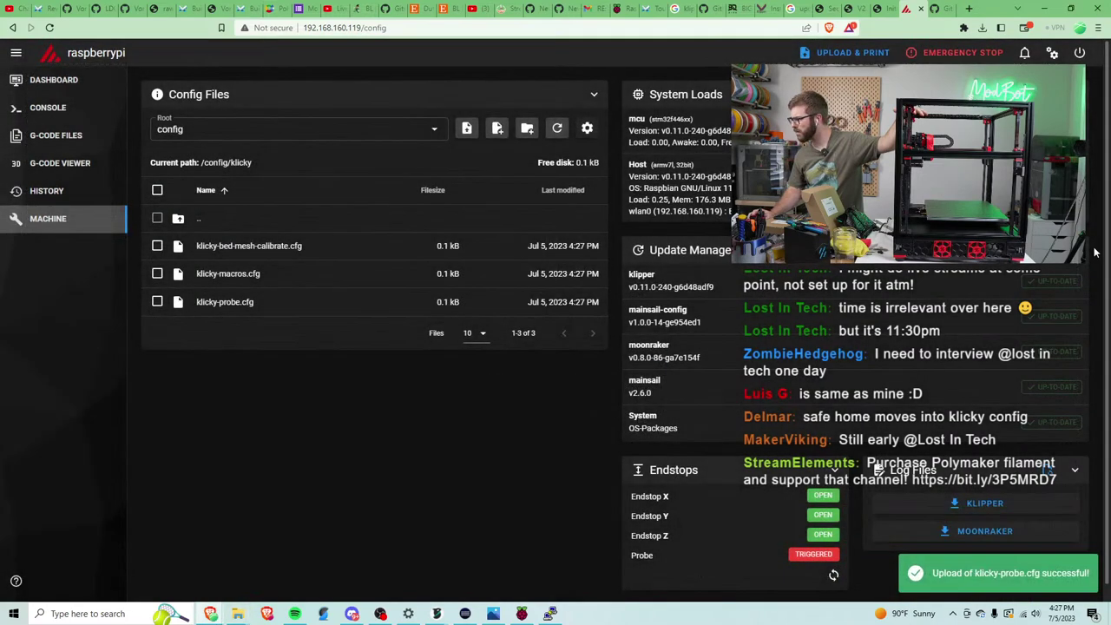
pyautogui.moveTo(237, 608); pyautogui.dragTo(268, 390)
pyautogui.moveTo(237, 607); pyautogui.dragTo(169, 365)
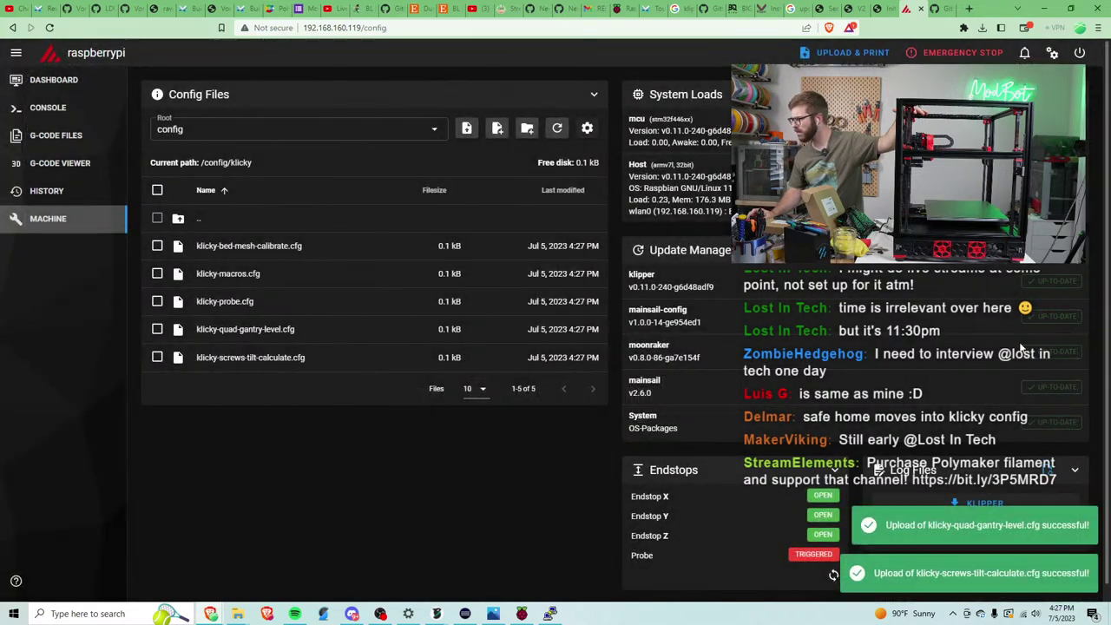
pyautogui.moveTo(237, 607); pyautogui.dragTo(389, 426)
pyautogui.moveTo(237, 607); pyautogui.dragTo(633, 384)
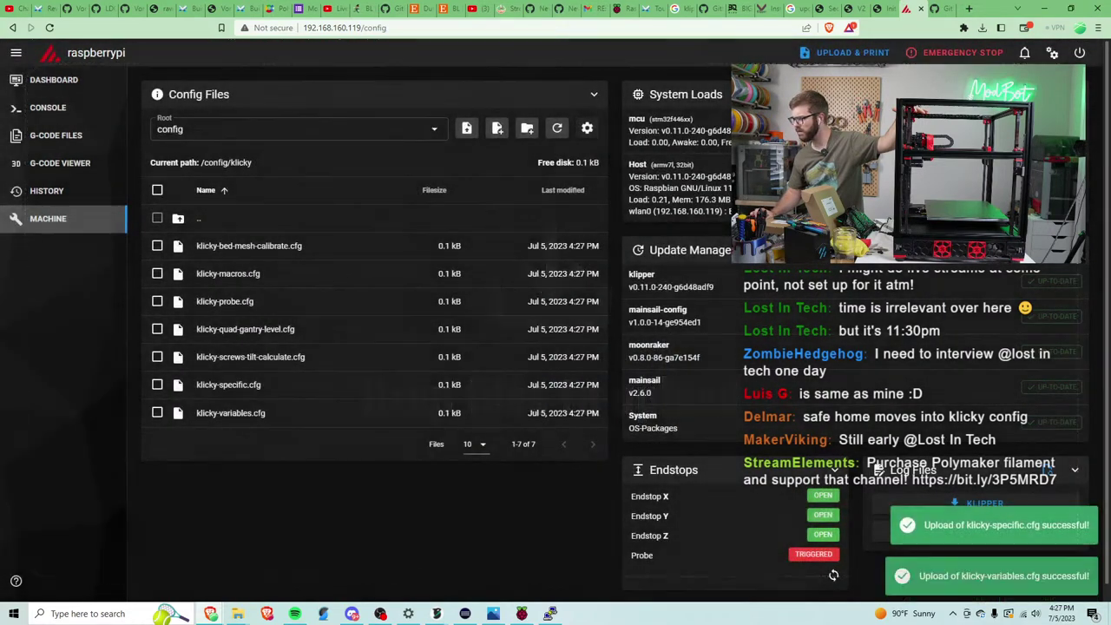
pyautogui.moveTo(237, 608); pyautogui.dragTo(477, 451)
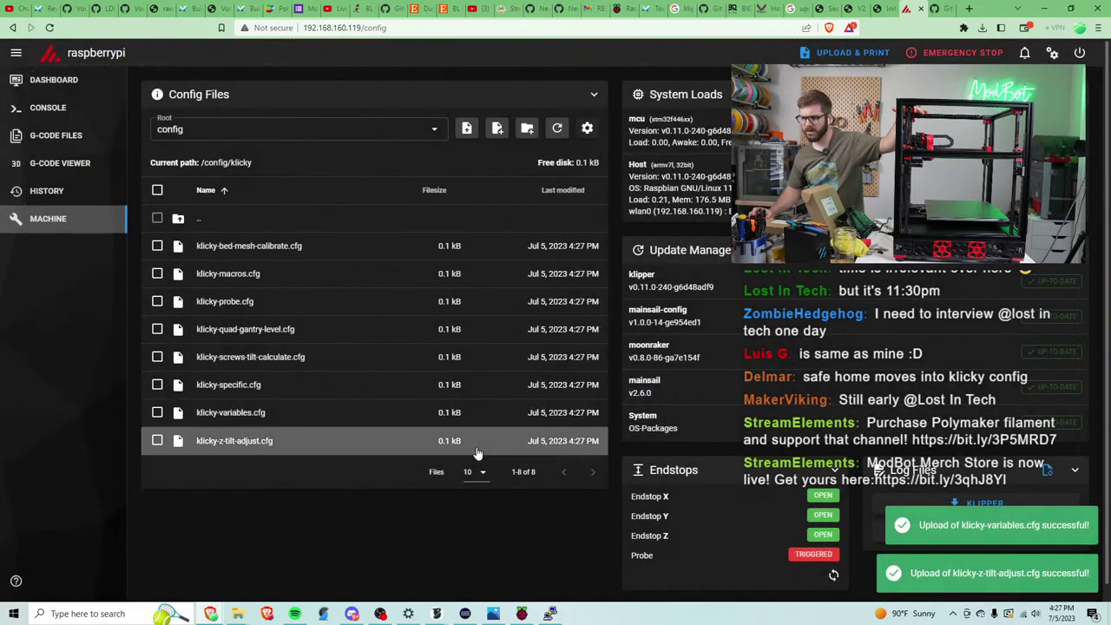
# Examine the contents of the uploaded klicky files, including klicky-macros.cfg, klicky-specific.cfg and klicky-variables.cfg.
pyautogui.click(234, 288)
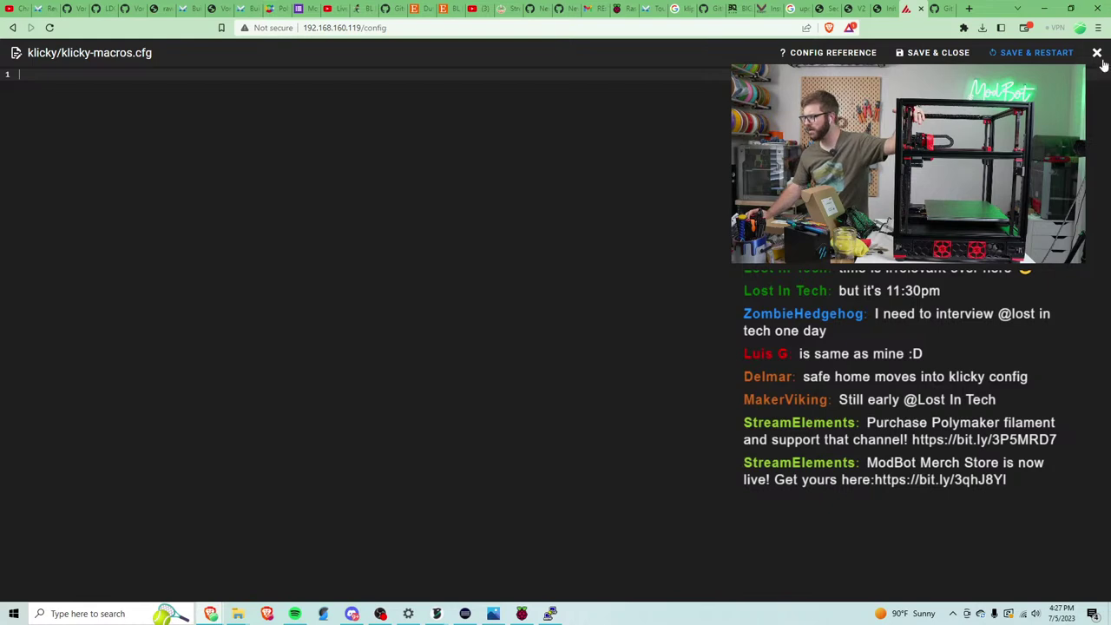
pyautogui.click(1097, 53)
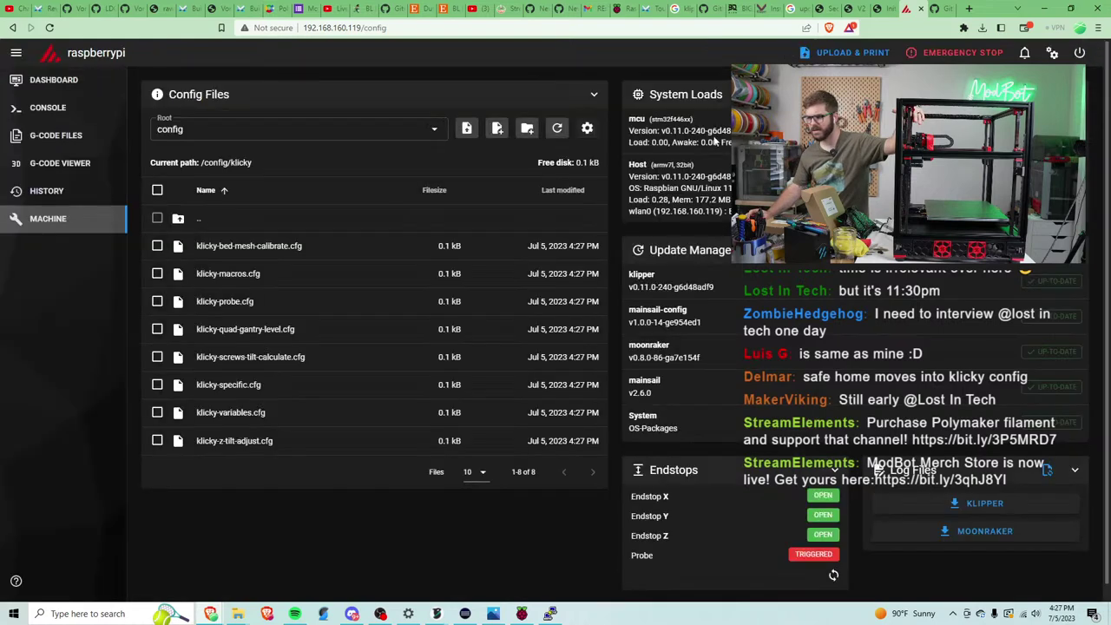
pyautogui.click(239, 384)
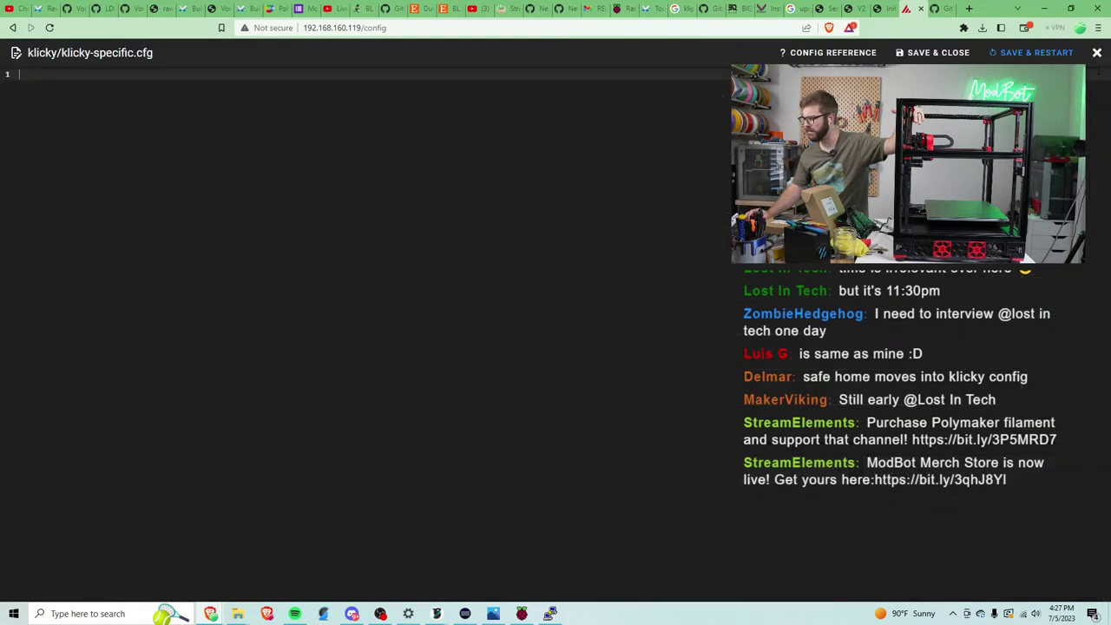
pyautogui.click(1097, 53)
pyautogui.click(264, 419)
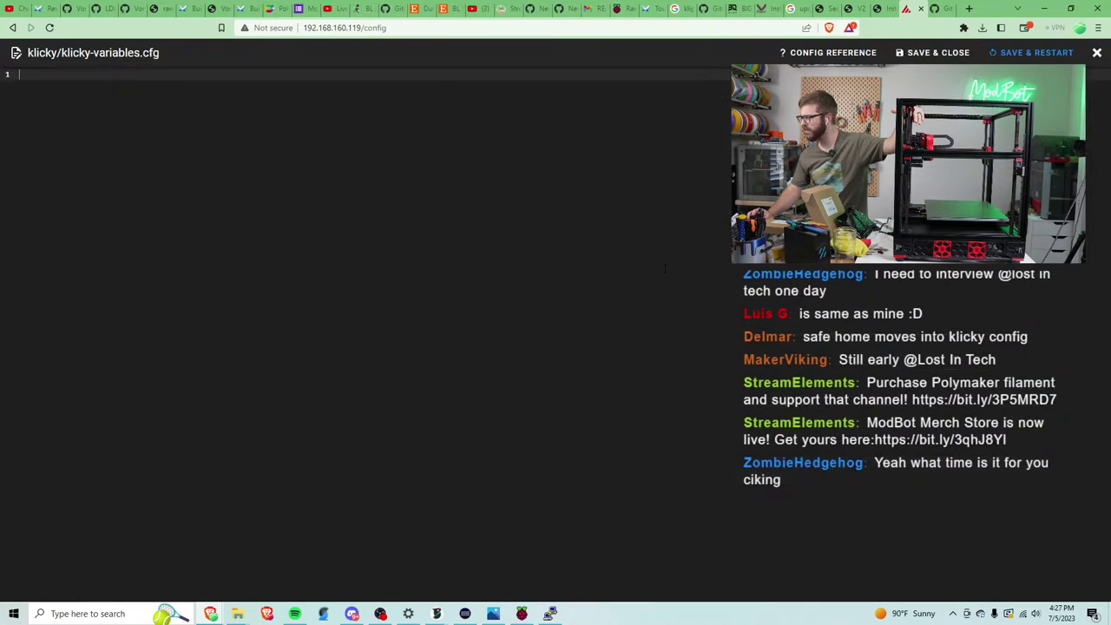
pyautogui.click(1097, 53)
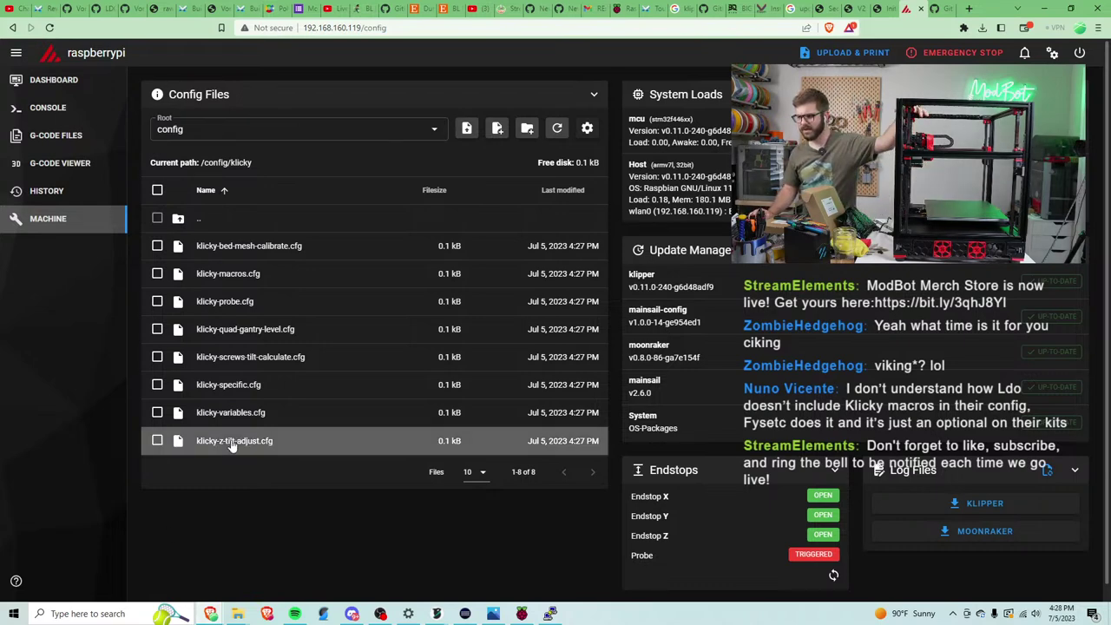
pyautogui.click(262, 274)
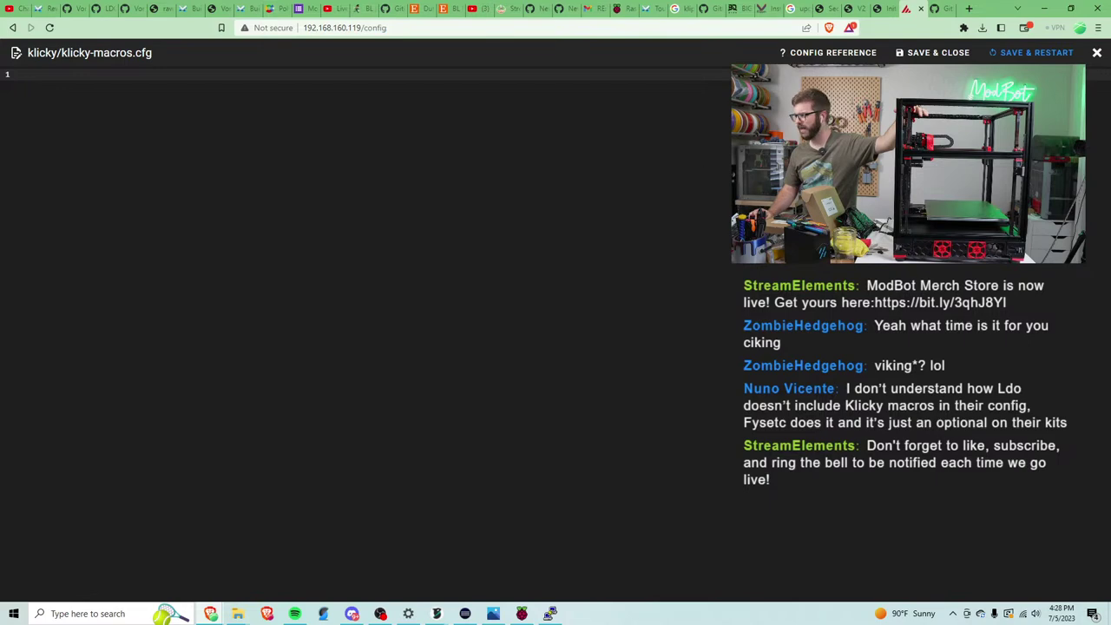
pyautogui.click(1097, 54)
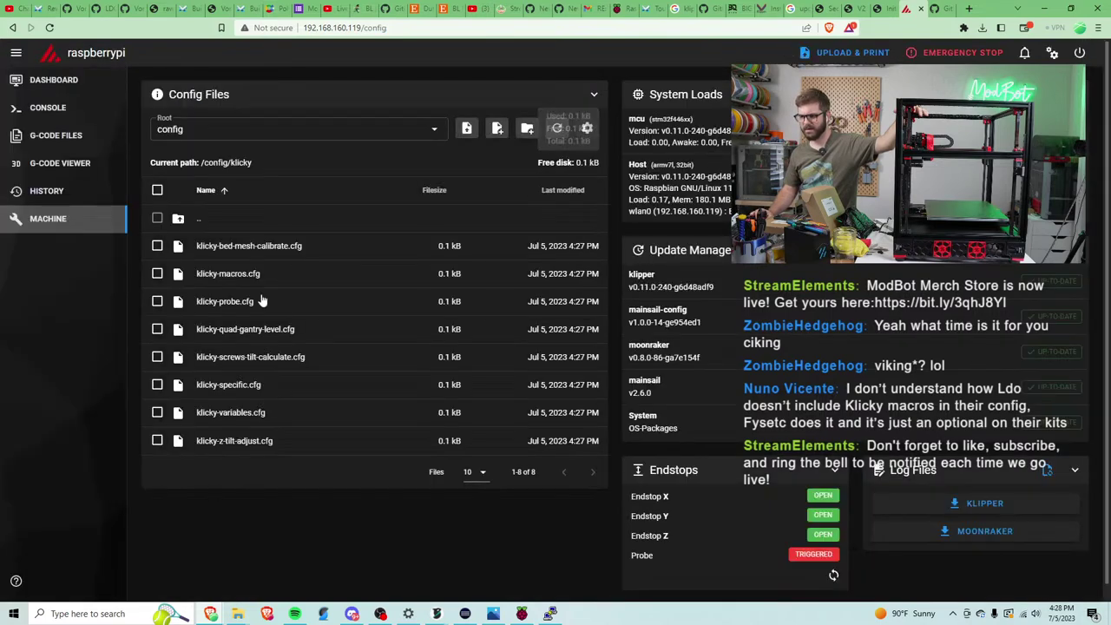
pyautogui.click(224, 328)
pyautogui.click(1097, 53)
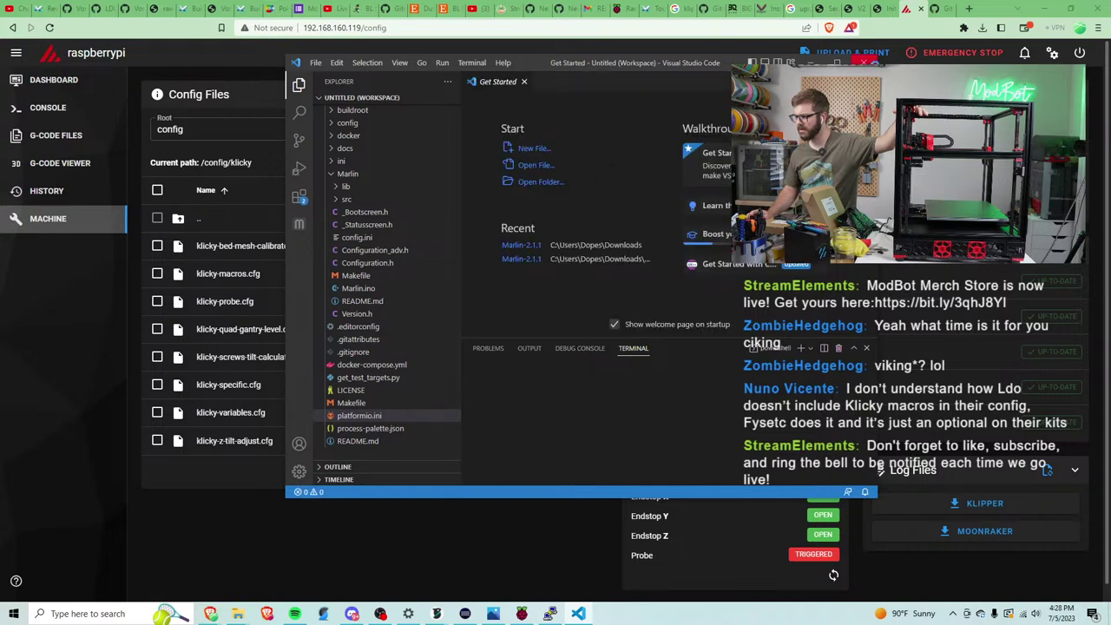
pyautogui.hotkey('alt', 'F4')
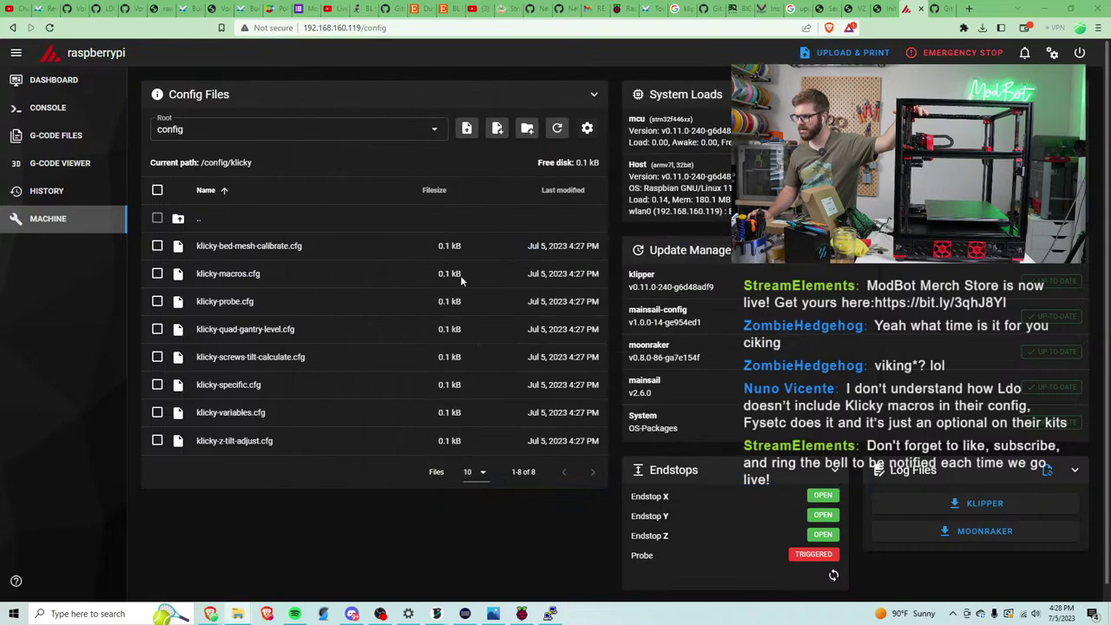
# Return to the main config directory and delete the klicky folder with its uploaded files.
pyautogui.click(258, 225)
pyautogui.rightClick(258, 225)
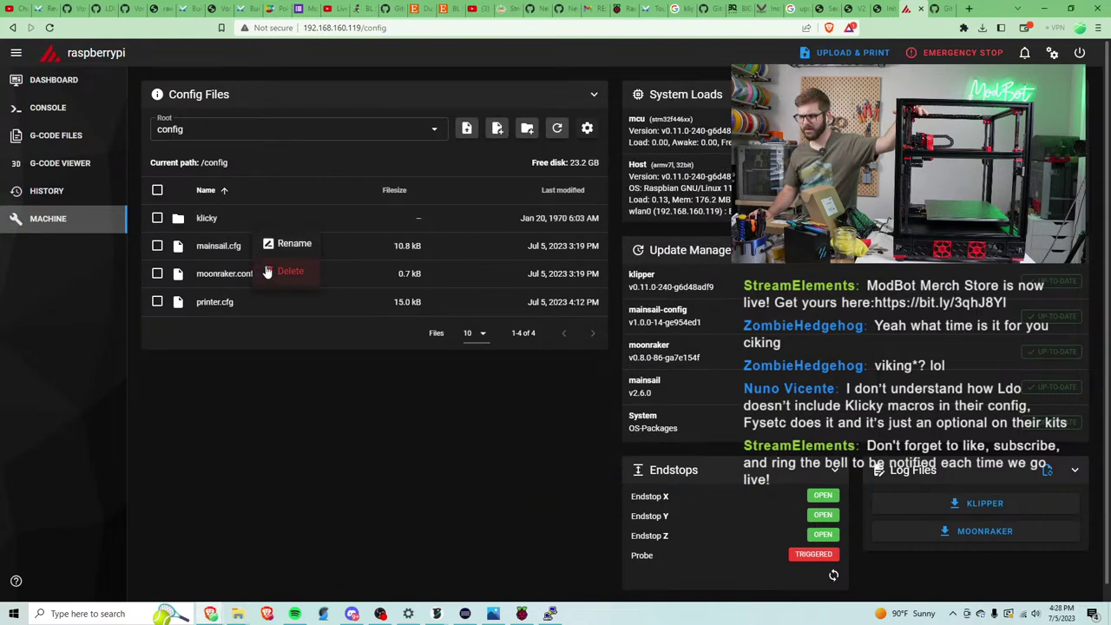
pyautogui.click(267, 273)
pyautogui.click(641, 349)
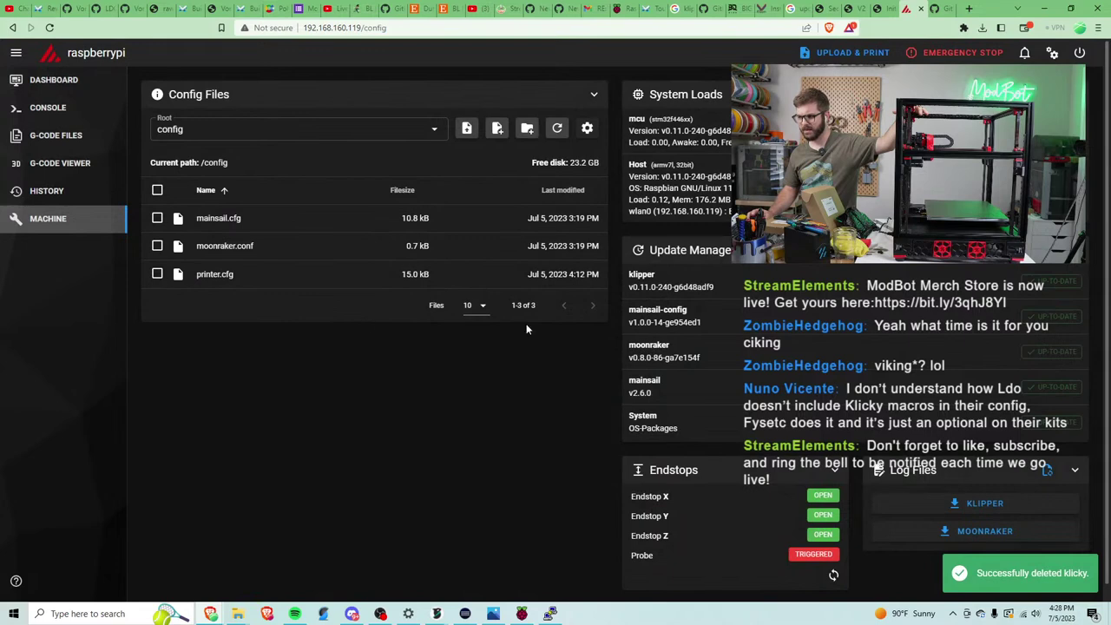
# Create a new directory named klicky in the config root.
pyautogui.click(527, 128)
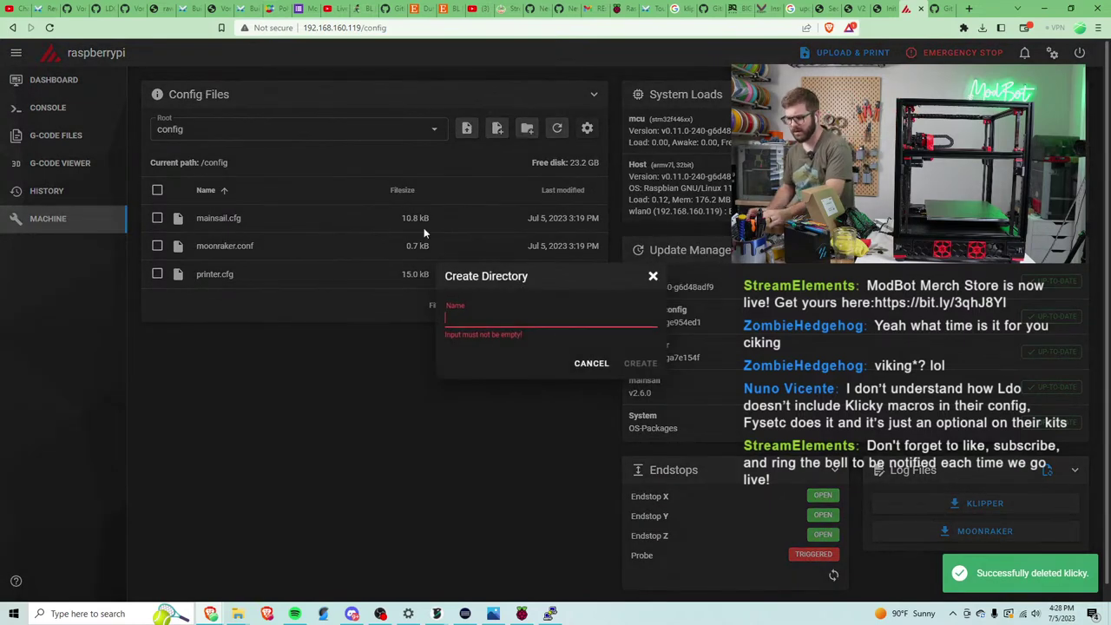
pyautogui.write('klicky')
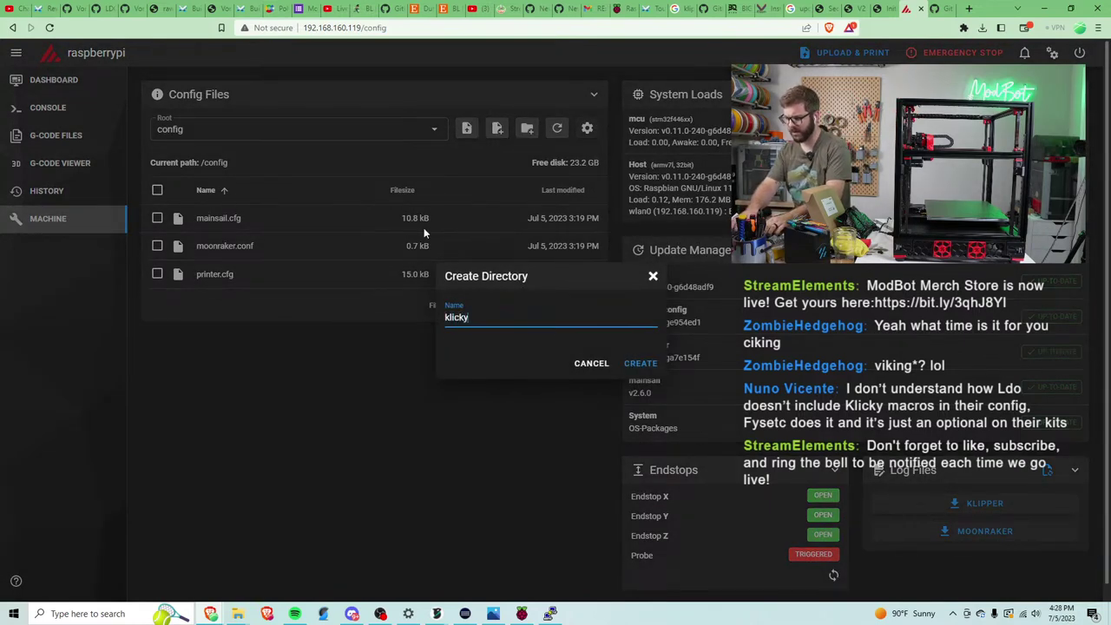
pyautogui.click(640, 363)
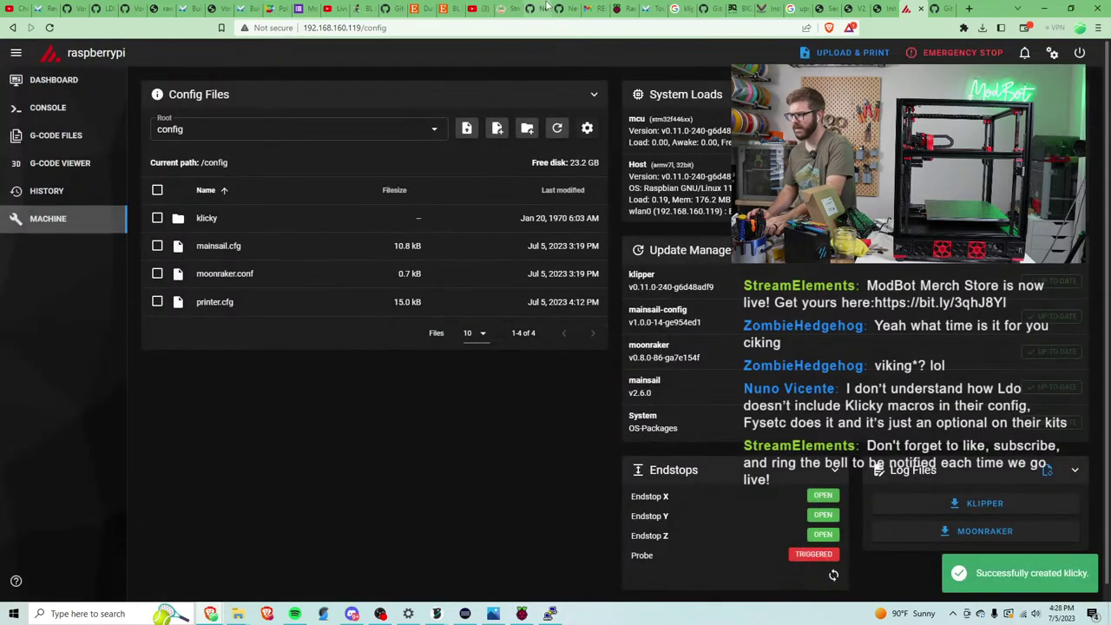
# Read klicky-bed-mesh-calibrate.cfg in the Klipper_macros folder of the Klicky-Probe repository on GitHub.
pyautogui.click(945, 8)
pyautogui.click(366, 202)
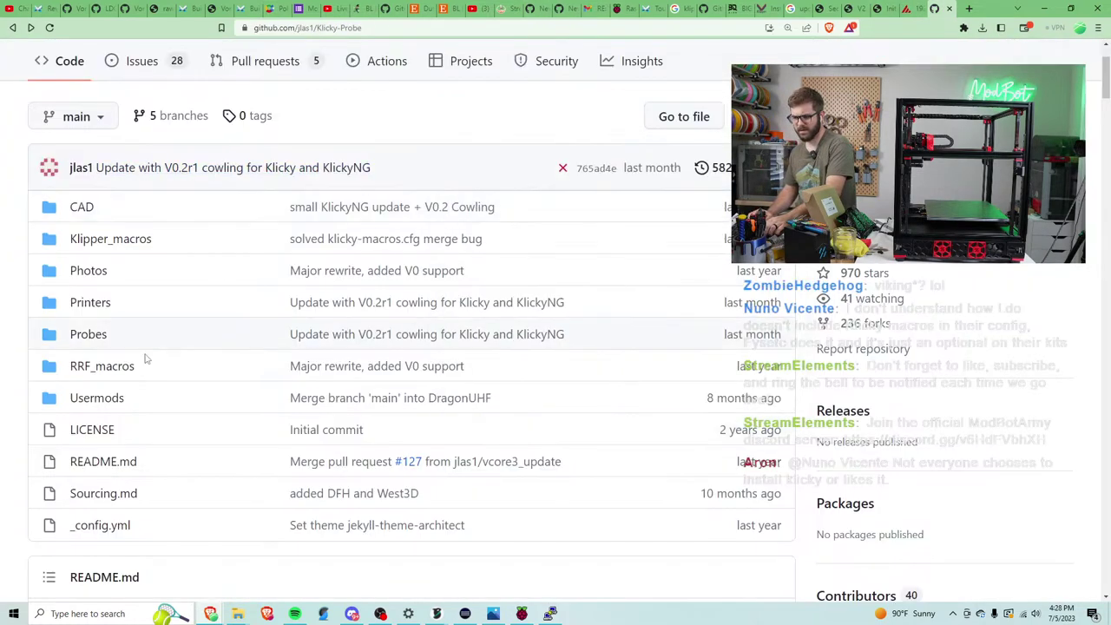
pyautogui.click(109, 249)
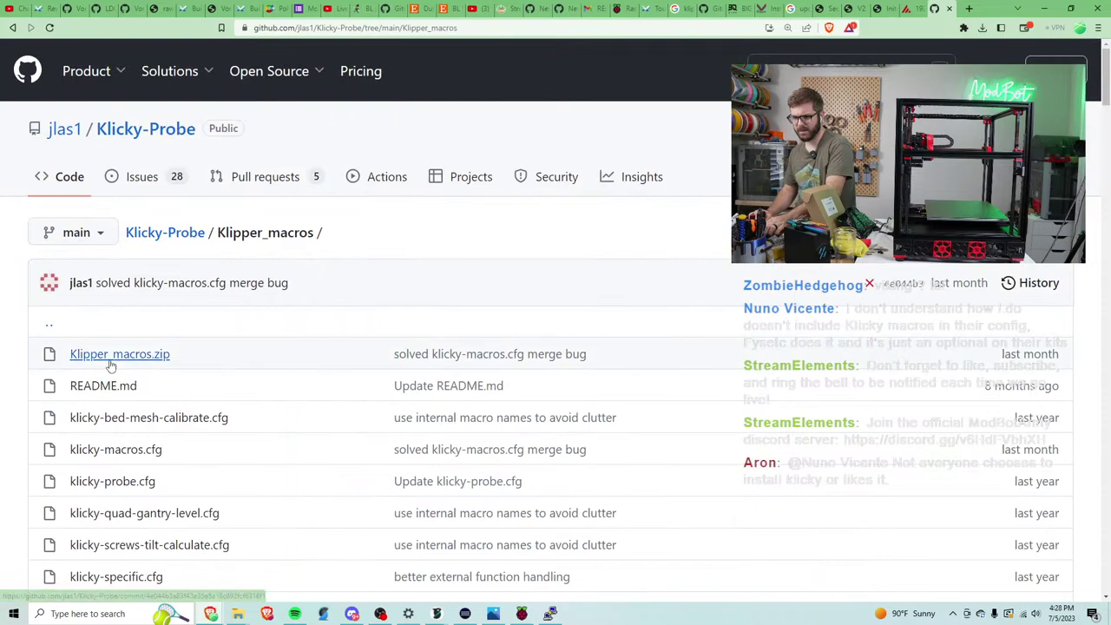
pyautogui.scroll(-3, 152, 182)
pyautogui.click(161, 130)
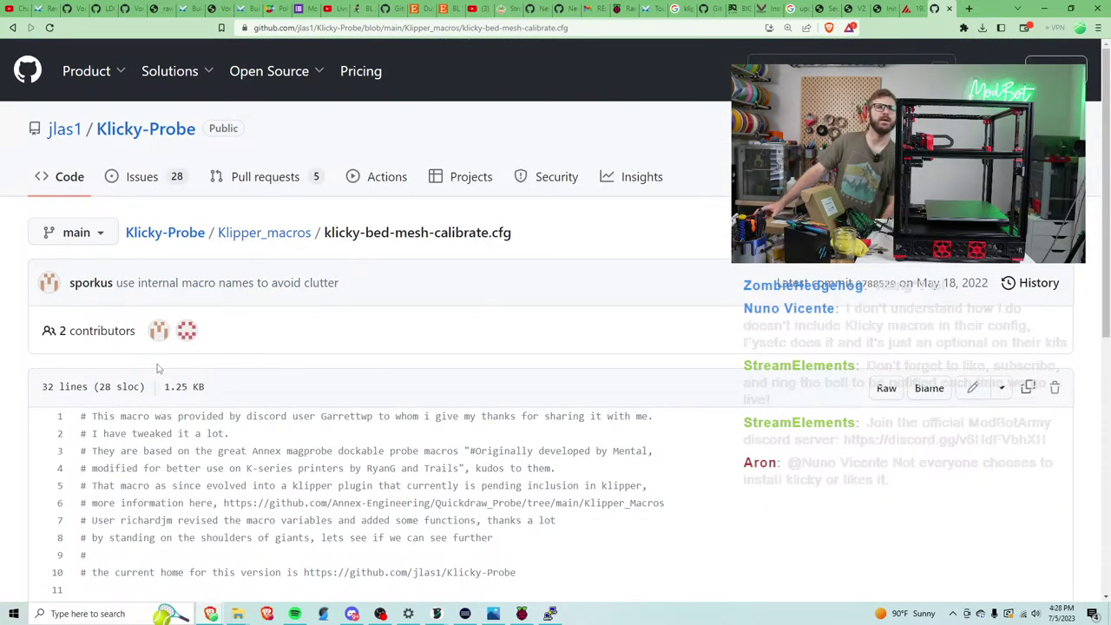
pyautogui.scroll(-3, 360, 434)
pyautogui.scroll(-3, 360, 434)
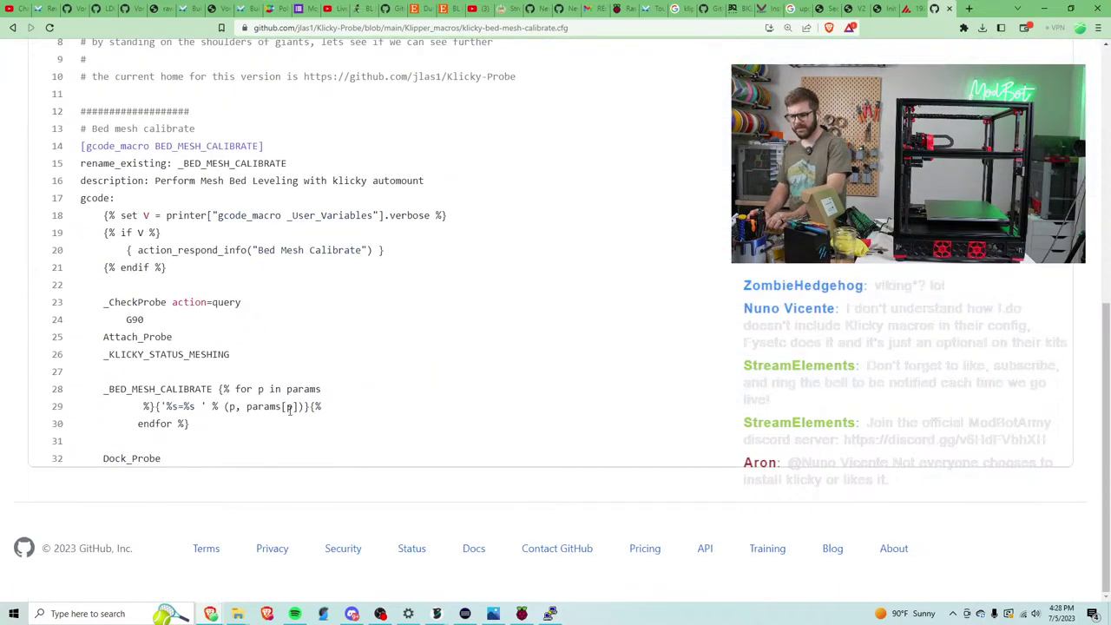
pyautogui.scroll(6, 589, 285)
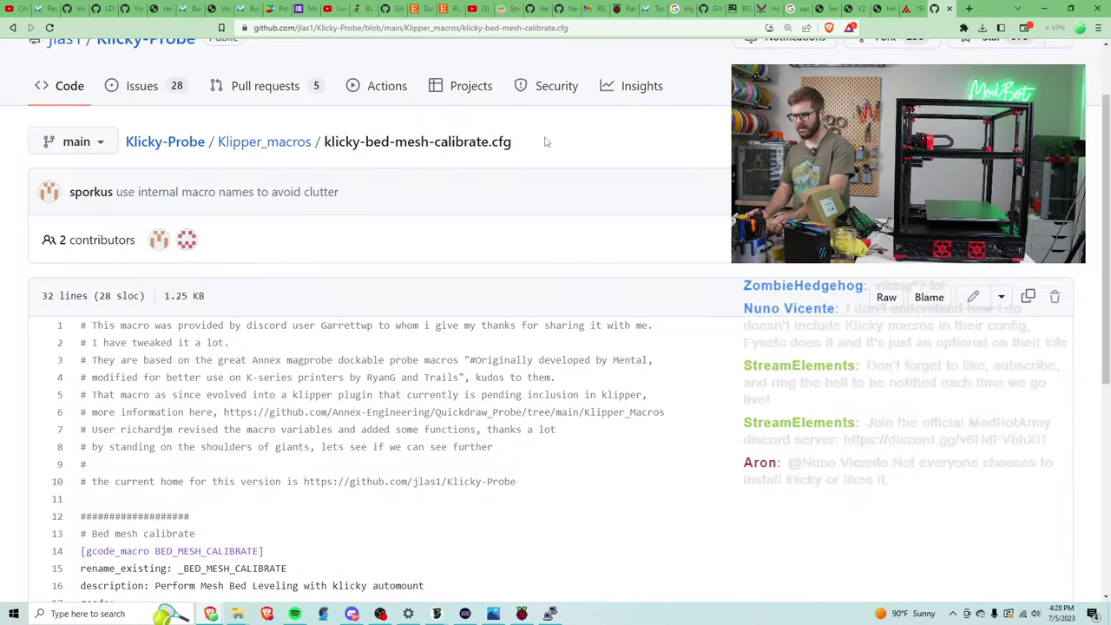
pyautogui.moveTo(539, 144); pyautogui.dragTo(327, 147)
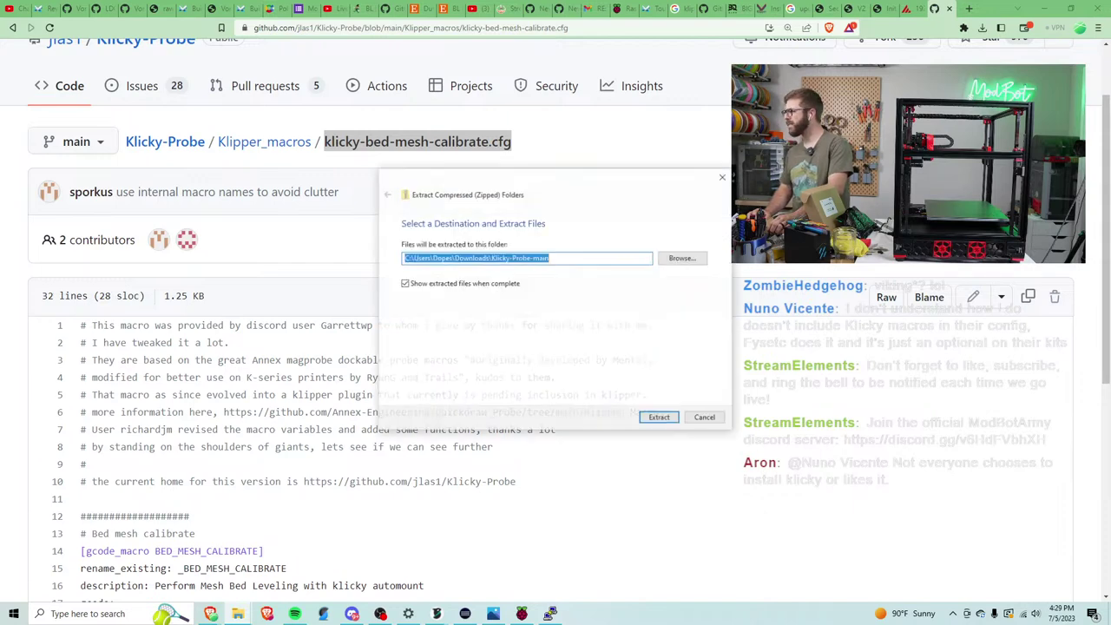
# Extract the Klicky-Probe-main archive in Downloads and open the new klicky folder in Mainsail's config files.
pyautogui.click(658, 419)
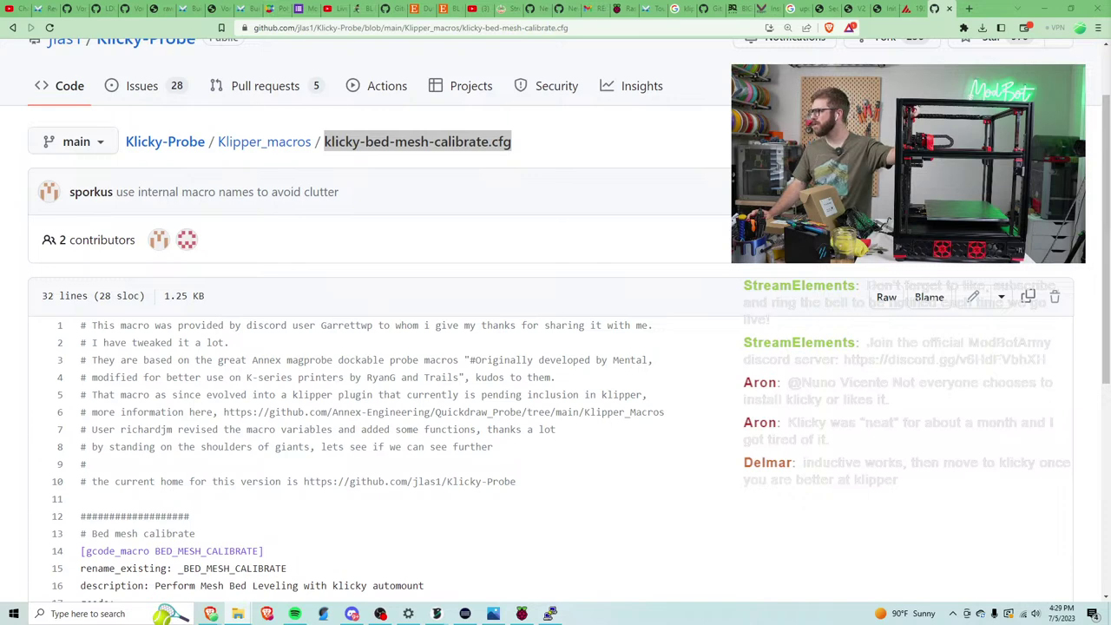
pyautogui.click(911, 9)
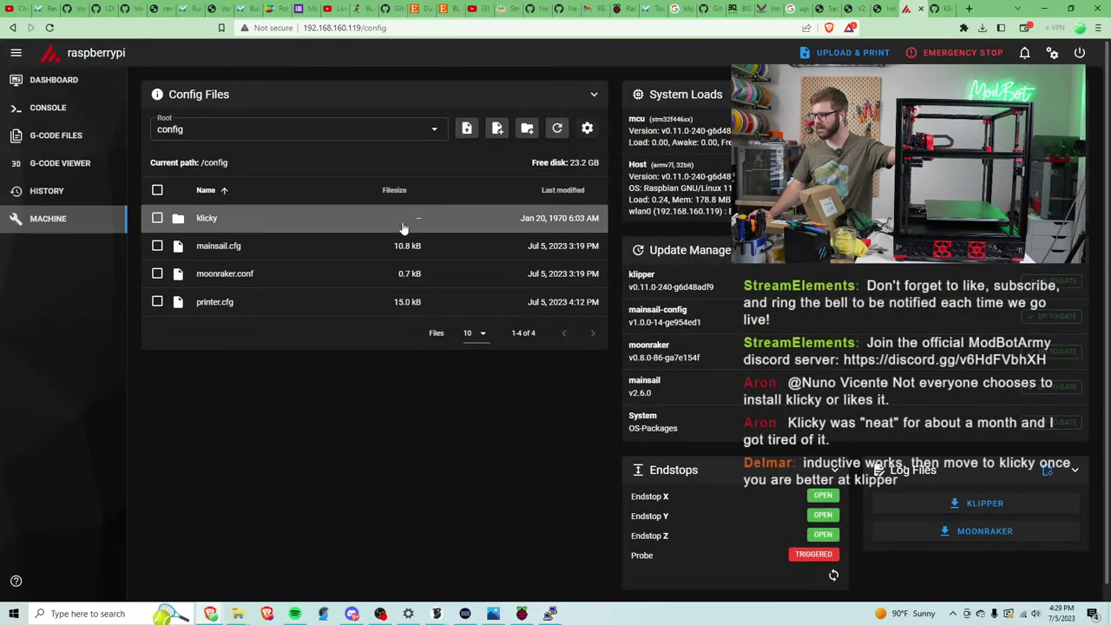
pyautogui.click(298, 213)
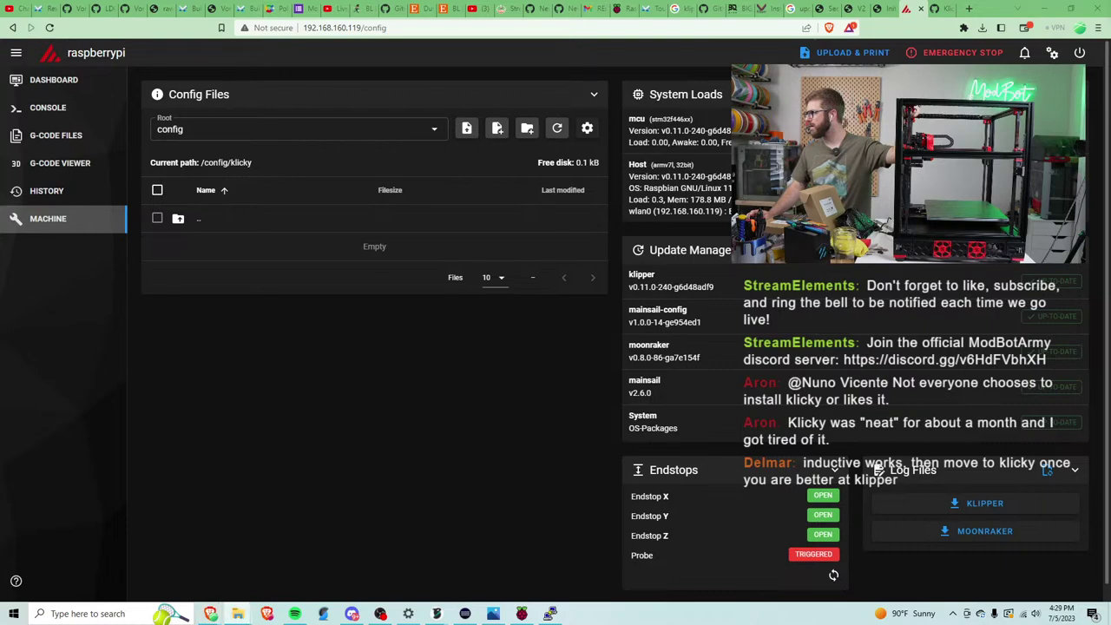
# Upload the eight extracted klicky .cfg files, from klicky-bed-mesh-calibrate to klicky-z-tilt-adjust, and open klicky-bed-mesh-calibrate.cfg to check its contents.
pyautogui.moveTo(1110, 261); pyautogui.dragTo(590, 253)
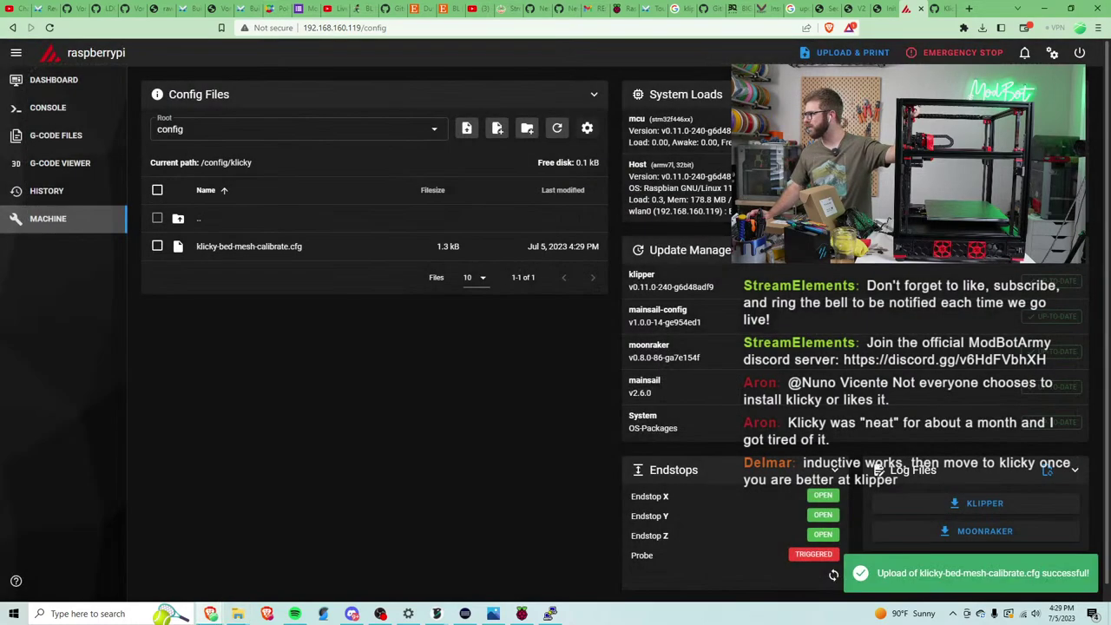
pyautogui.moveTo(1110, 347); pyautogui.dragTo(486, 358)
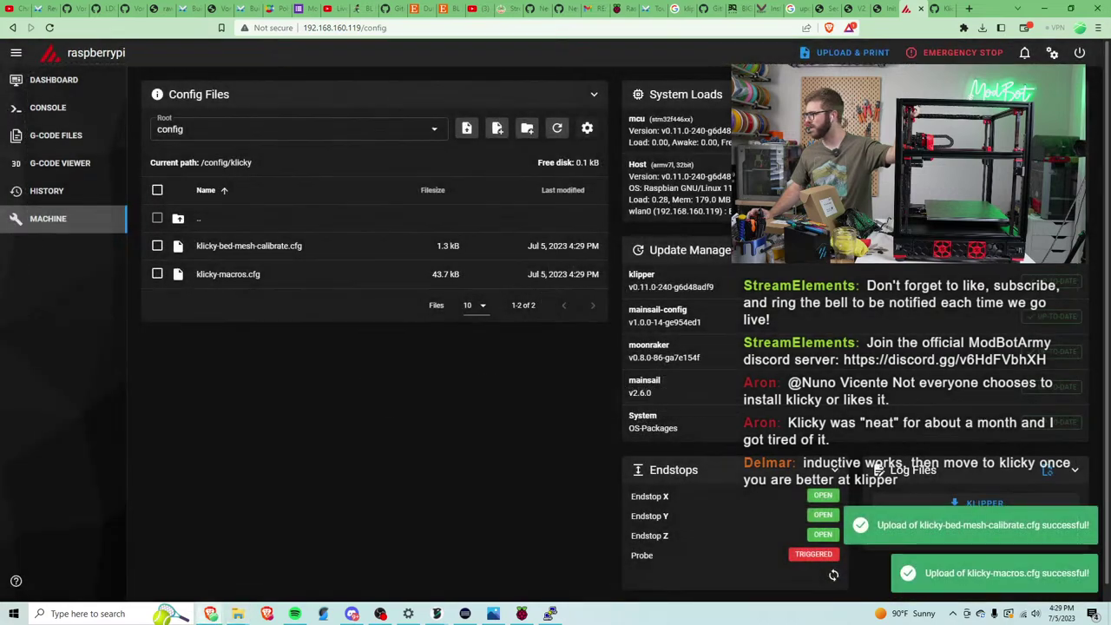
pyautogui.moveTo(1110, 303); pyautogui.dragTo(521, 347)
pyautogui.moveTo(1110, 339); pyautogui.dragTo(495, 335)
pyautogui.moveTo(1110, 347); pyautogui.dragTo(505, 347)
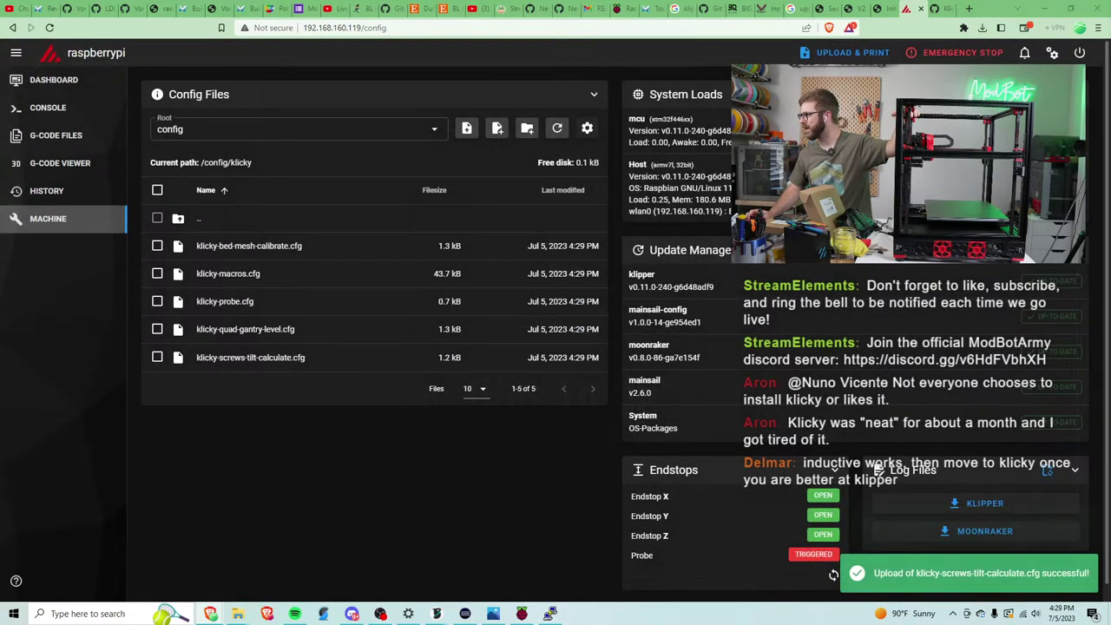
pyautogui.moveTo(1110, 347); pyautogui.dragTo(454, 384)
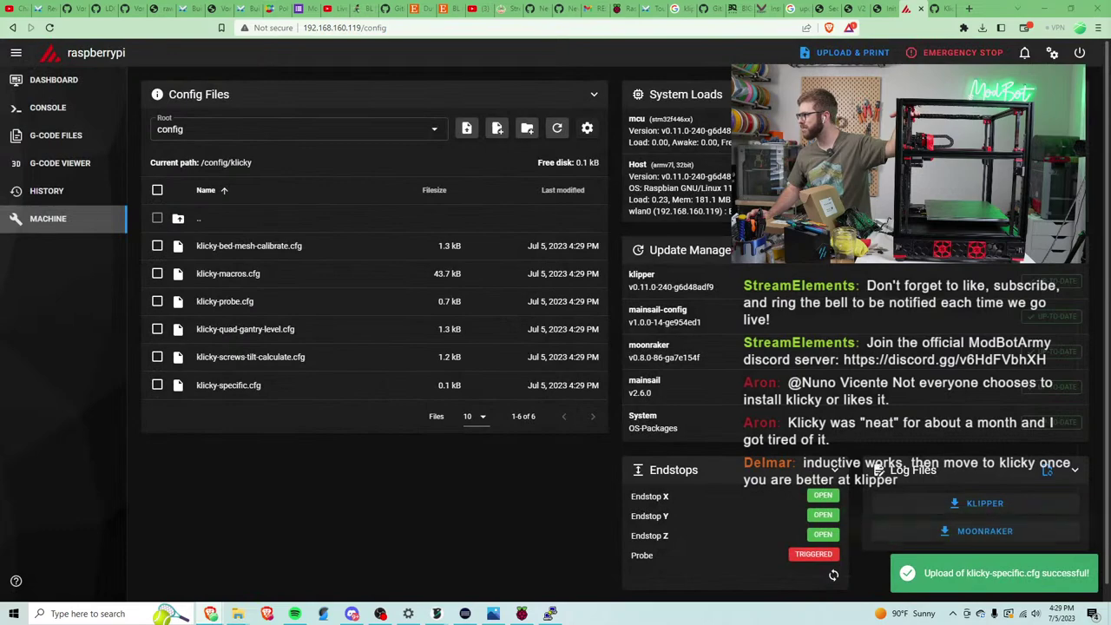
pyautogui.moveTo(1110, 347); pyautogui.dragTo(637, 335)
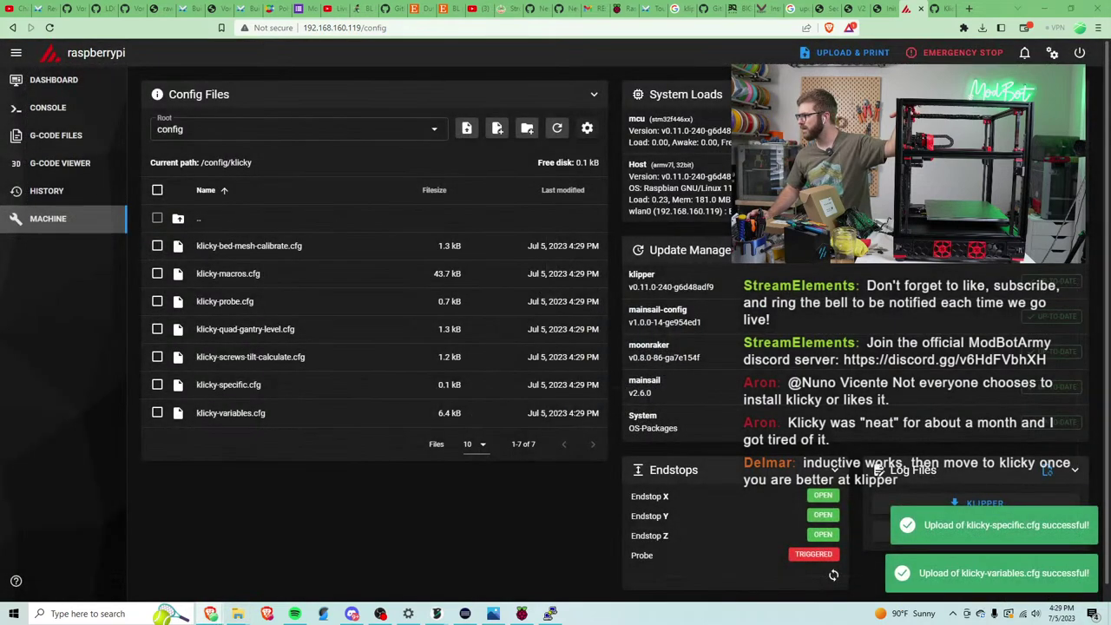
pyautogui.moveTo(1110, 347); pyautogui.dragTo(616, 315)
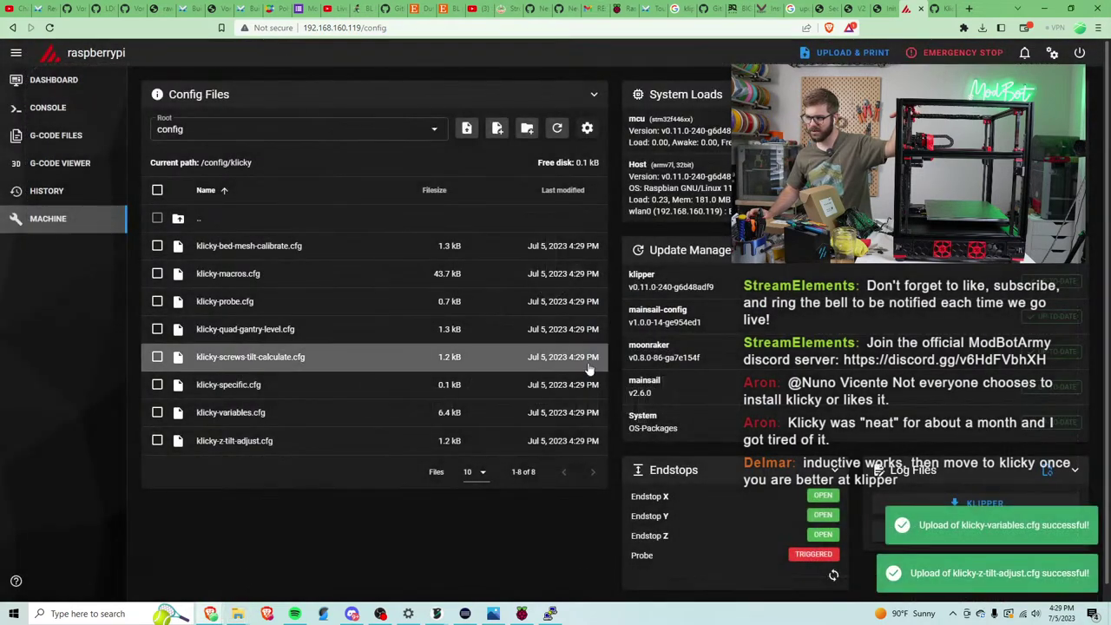
pyautogui.click(263, 247)
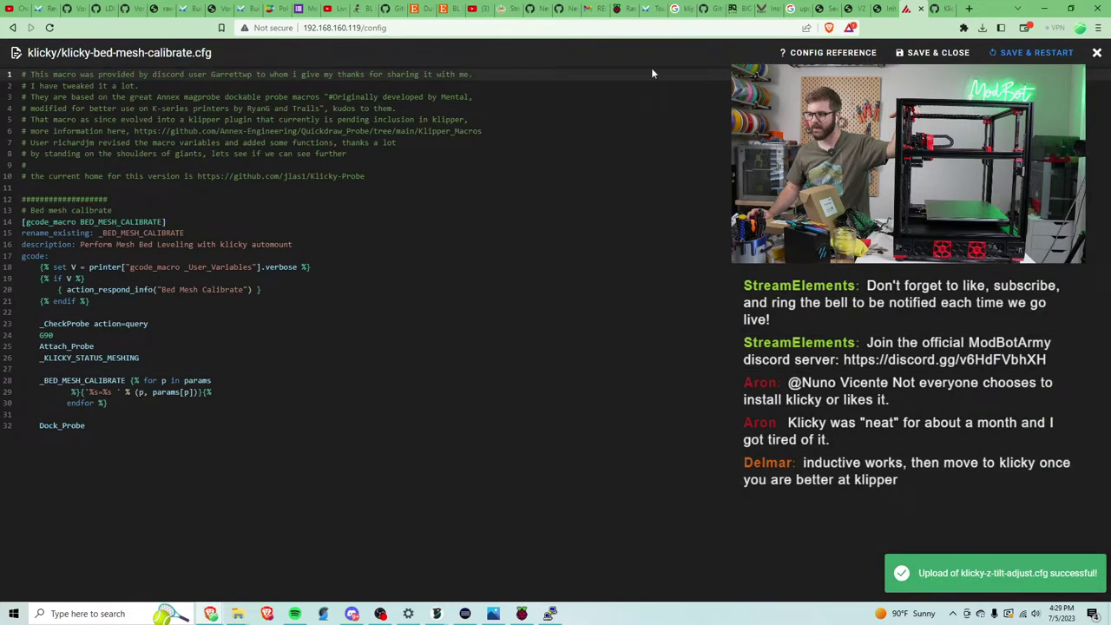
# Close klicky-bed-mesh-calibrate.cfg and look over the contents of klicky-macros.cfg.
pyautogui.click(1096, 52)
pyautogui.click(317, 282)
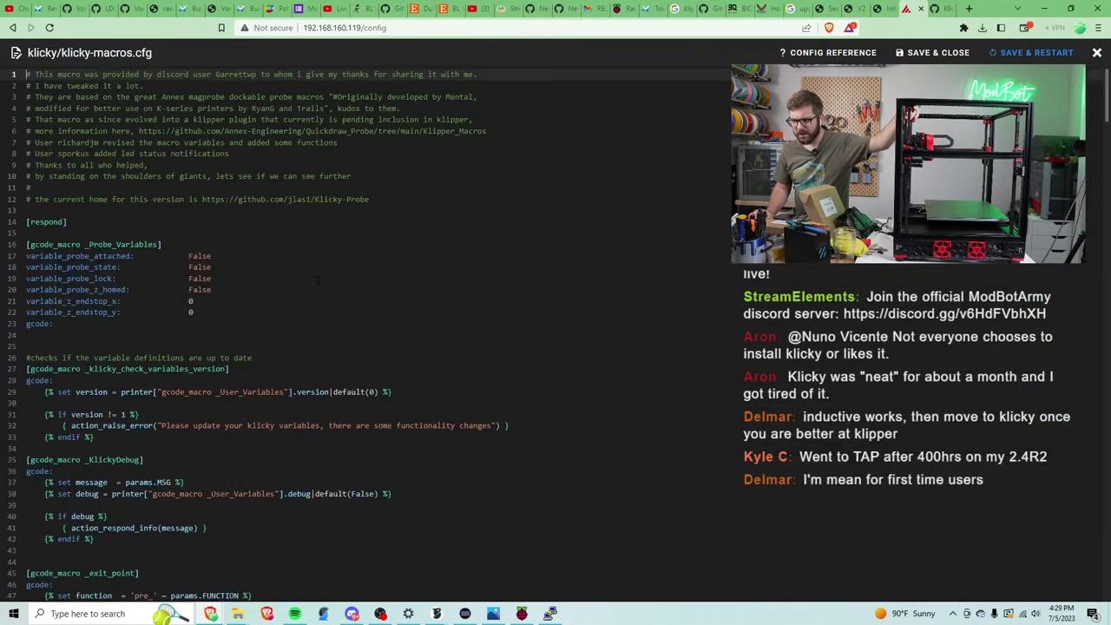
pyautogui.click(1097, 52)
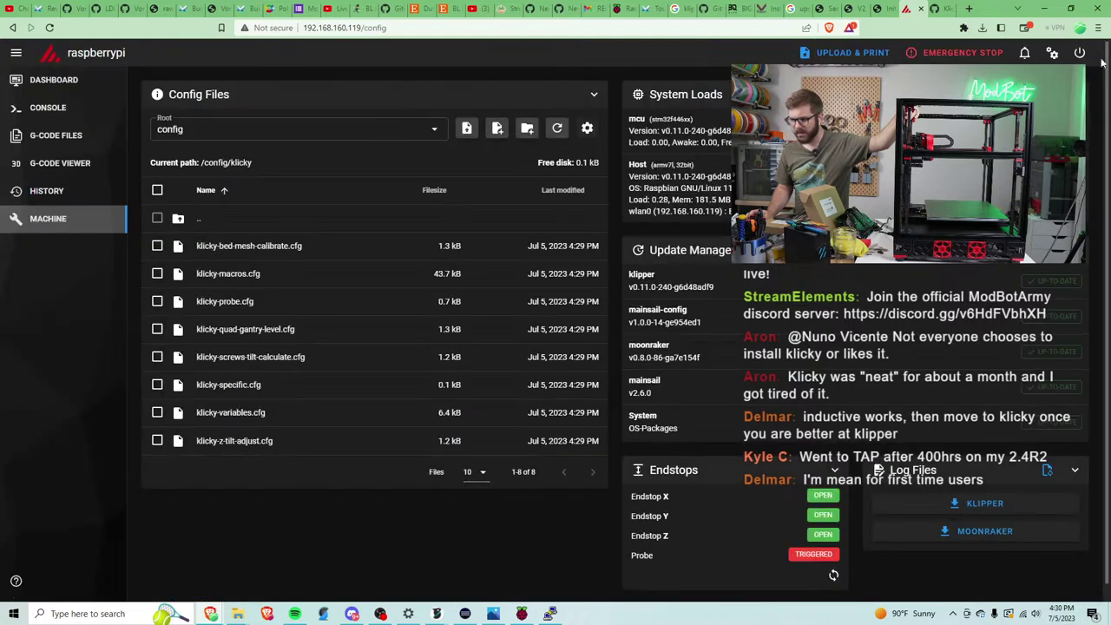
# Open klicky-probe.cfg and uncomment the include line for klicky-quad-gantry-level.cfg.
pyautogui.click(343, 308)
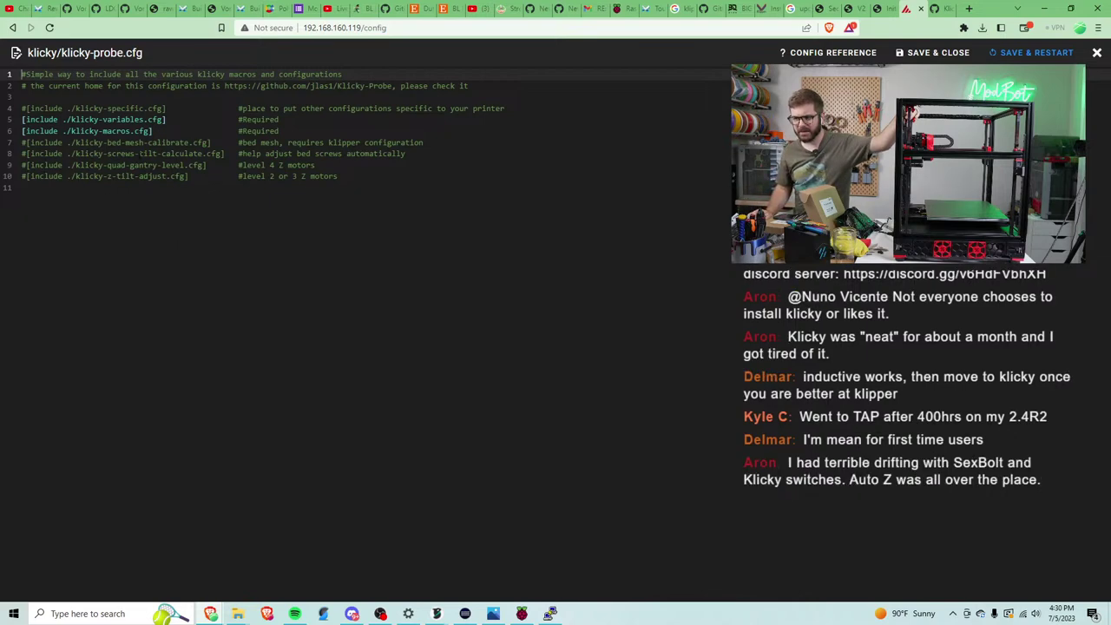
pyautogui.click(22, 165)
pyautogui.press('BackSpace')
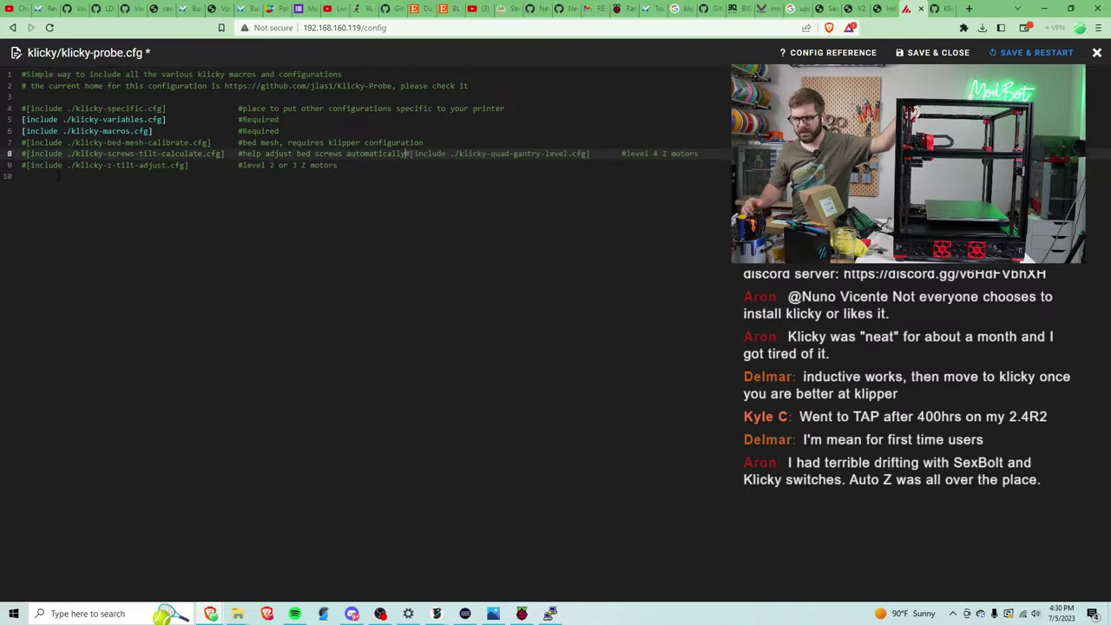
pyautogui.hotkey('ctrl', 'z')
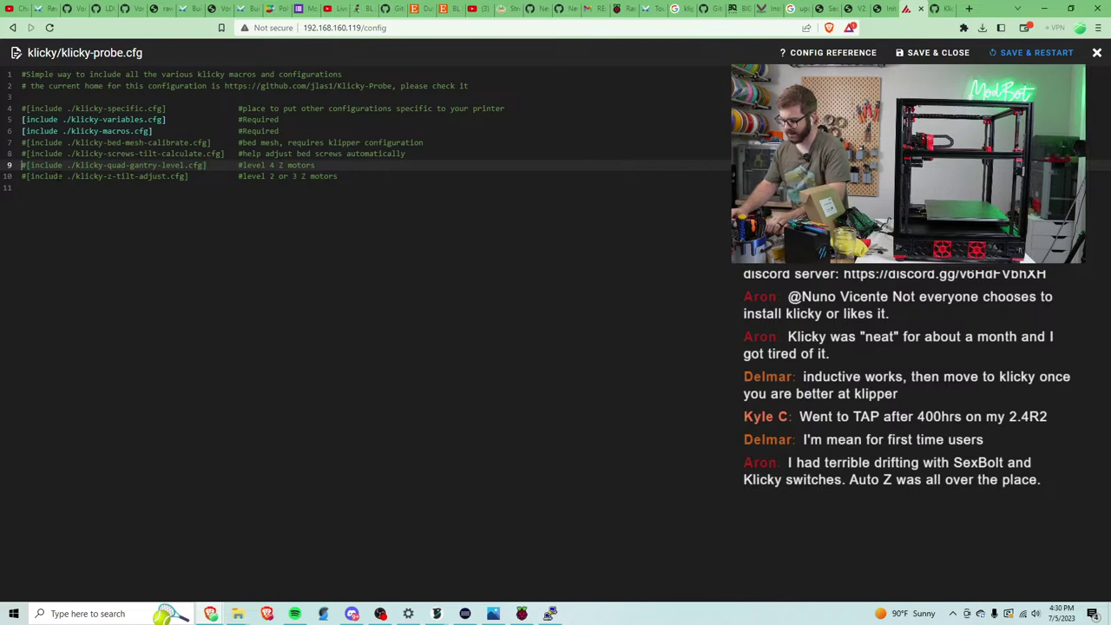
pyautogui.press('Delete')
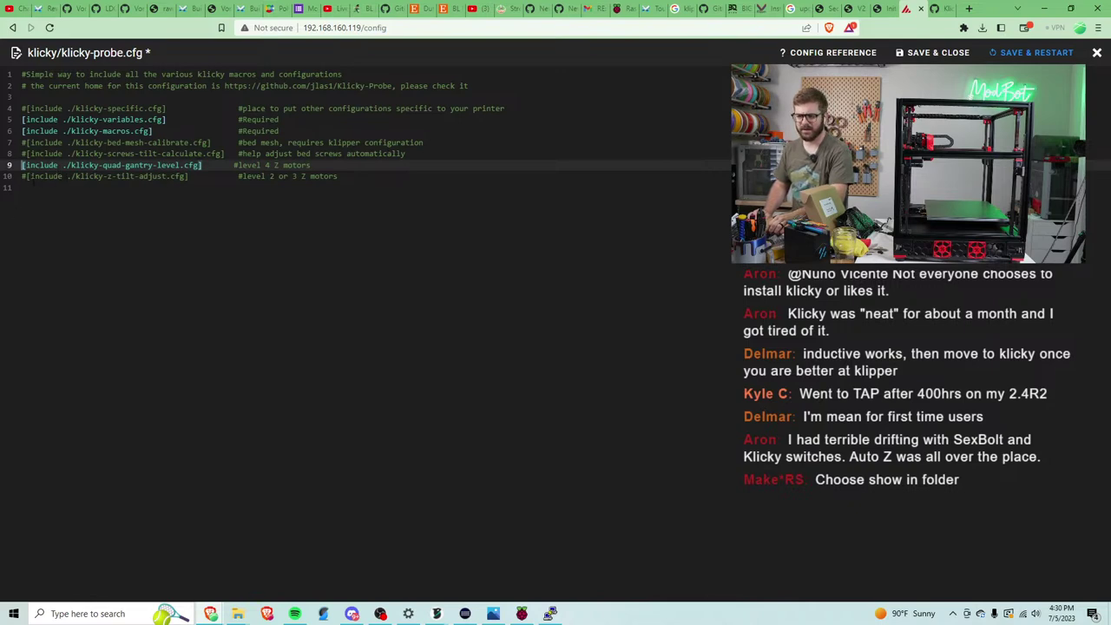
# Uncomment the includes for klicky-bed-mesh-calibrate.cfg and klicky-specific.cfg, then save and close klicky-probe.cfg.
pyautogui.click(21, 176)
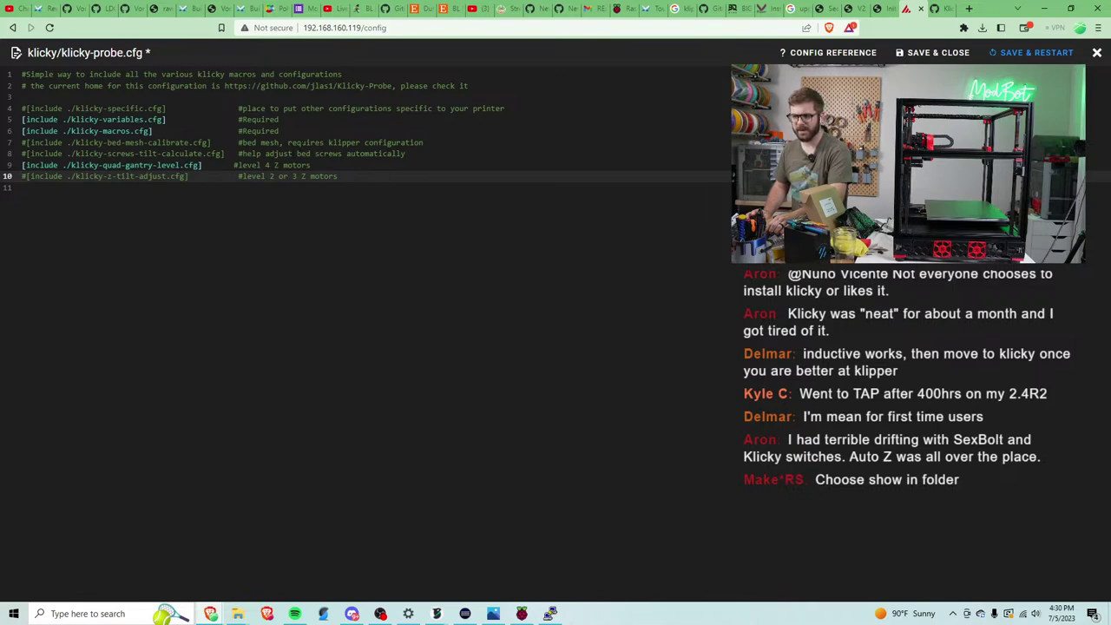
pyautogui.click(301, 142)
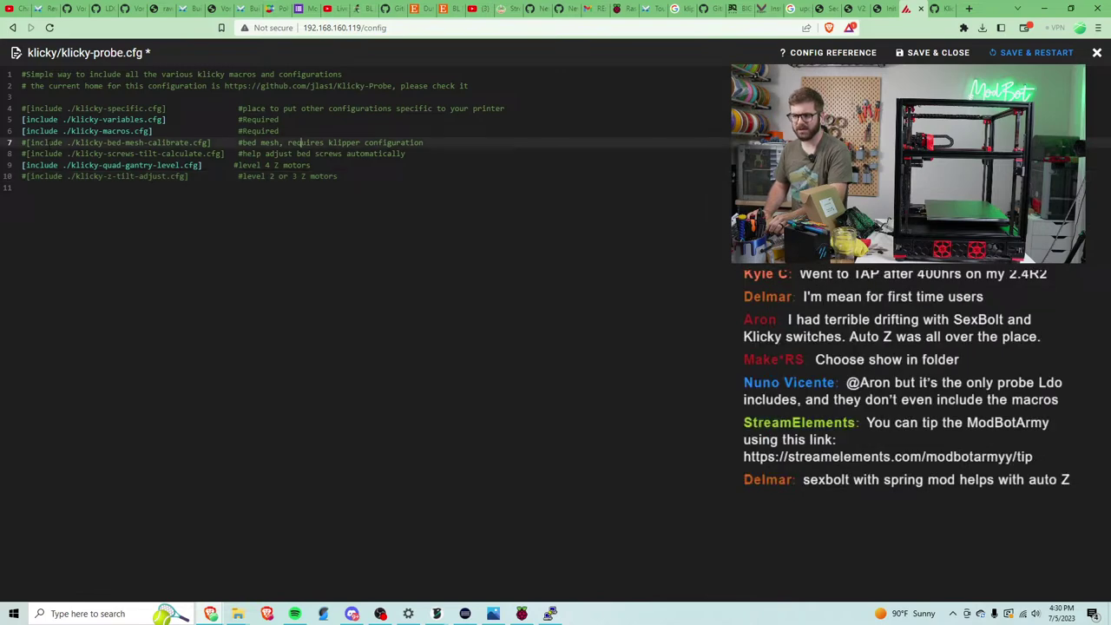
pyautogui.click(21, 143)
pyautogui.press('Delete')
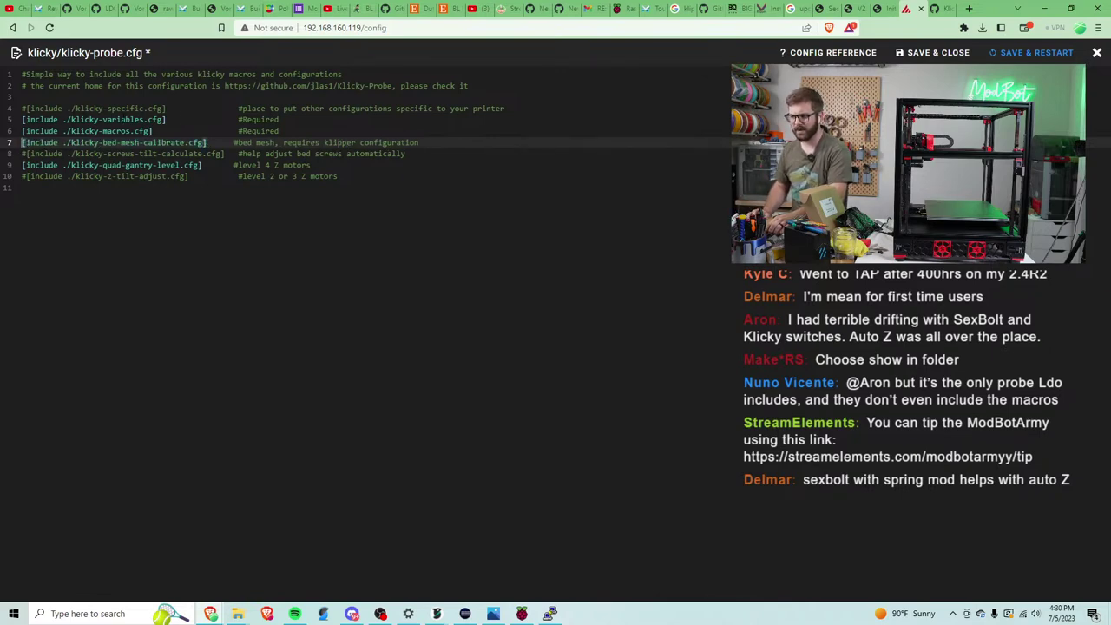
pyautogui.click(24, 108)
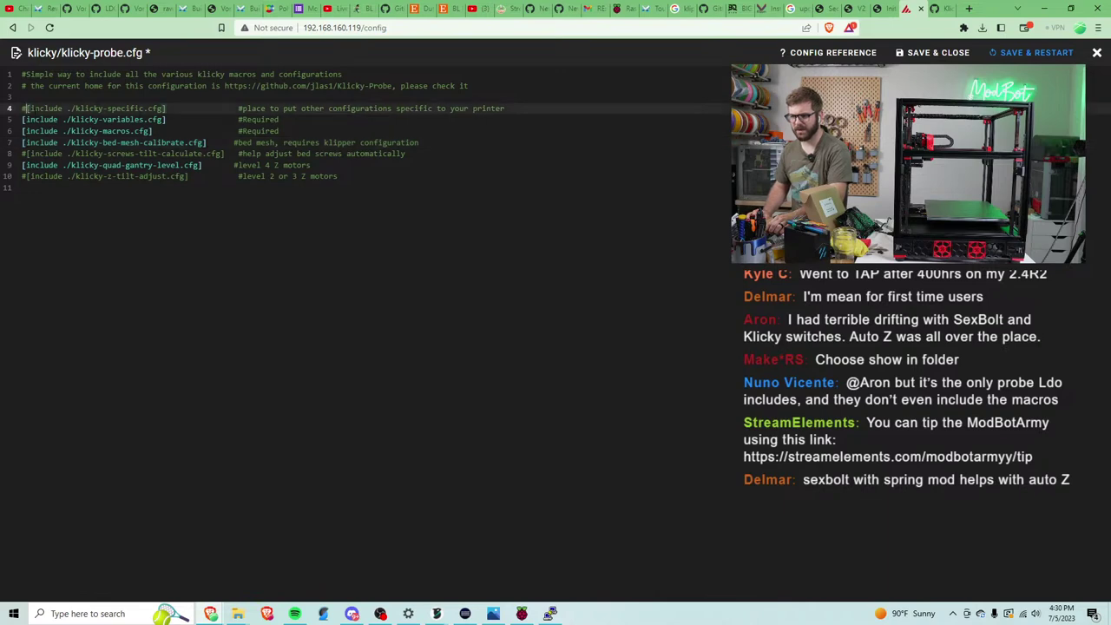
pyautogui.press('Delete')
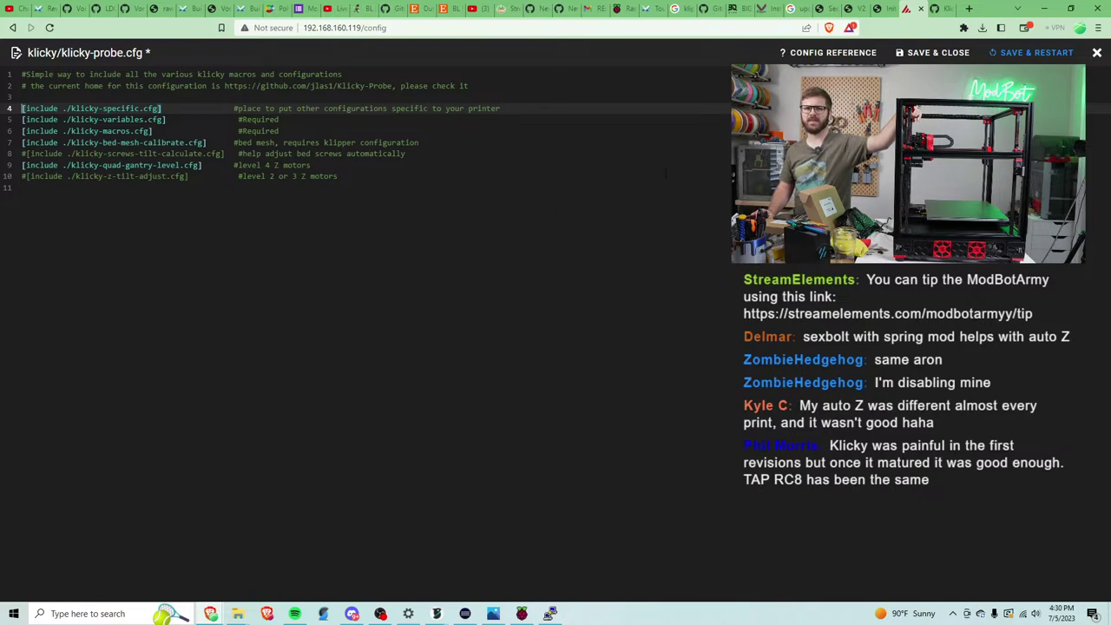
pyautogui.click(938, 52)
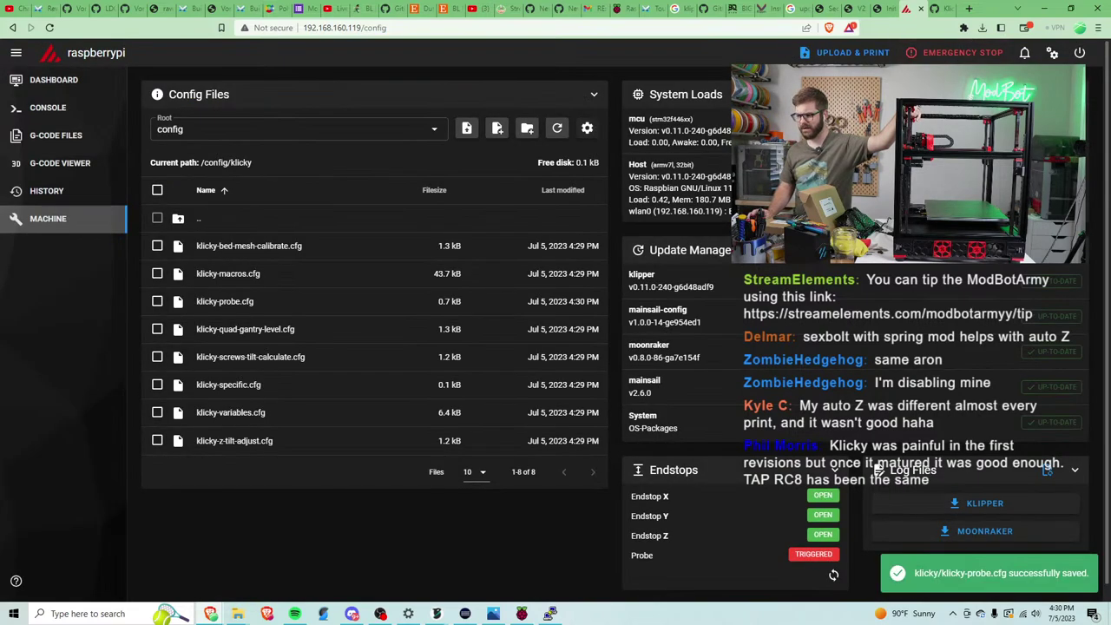
# Delete klicky-z-tilt-adjust.cfg and klicky-screws-tilt-calculate.cfg from the klicky folder.
pyautogui.rightClick(270, 443)
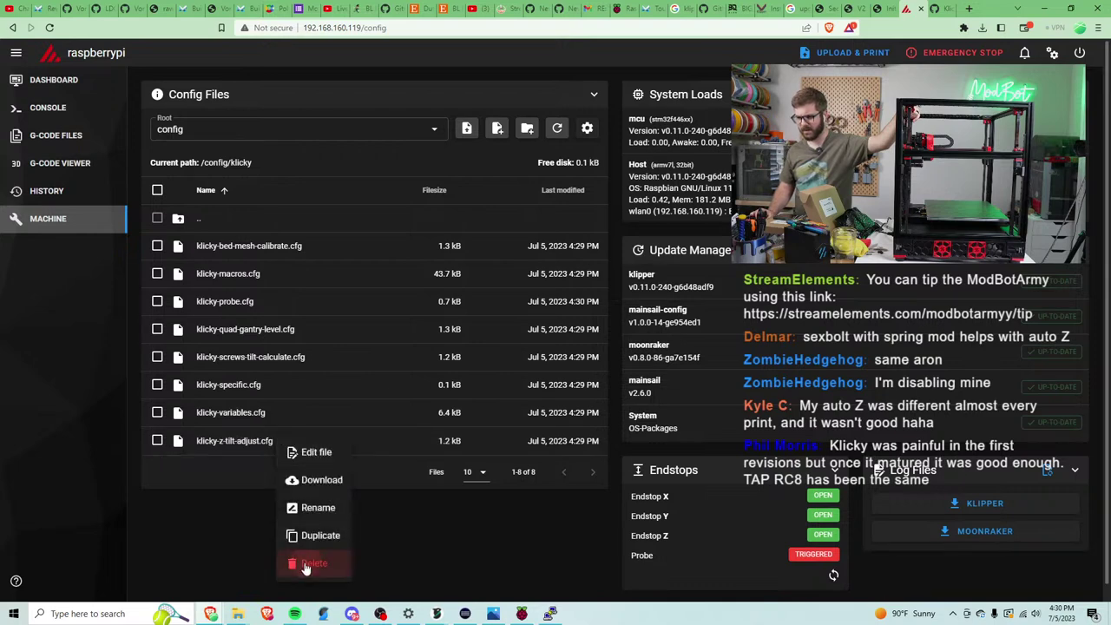
pyautogui.click(308, 564)
pyautogui.rightClick(230, 365)
pyautogui.click(174, 472)
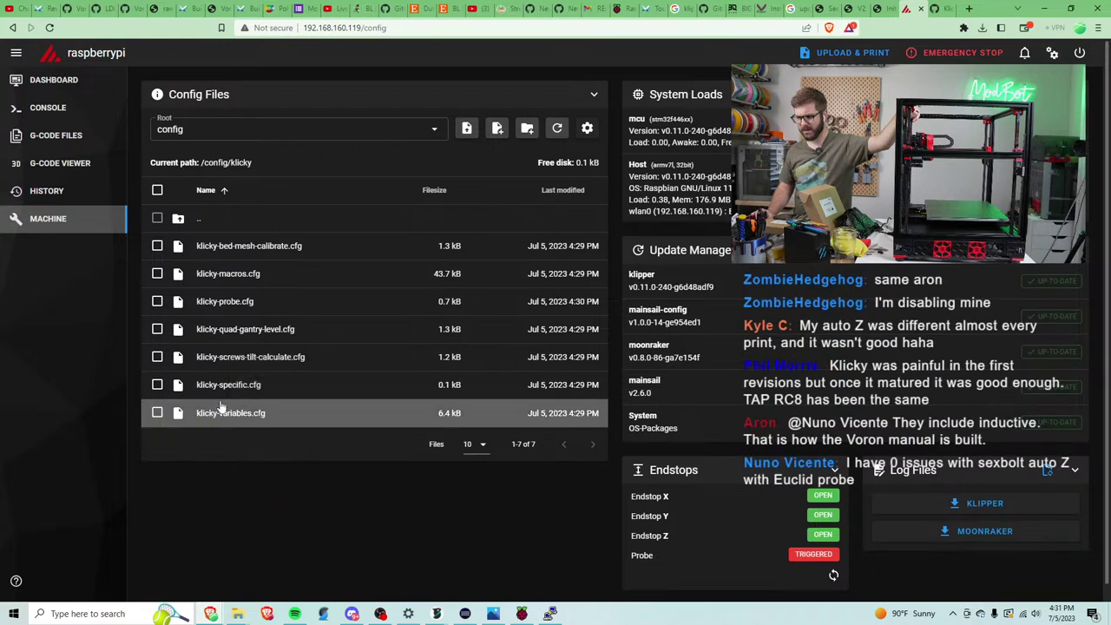
pyautogui.rightClick(236, 364)
pyautogui.click(263, 488)
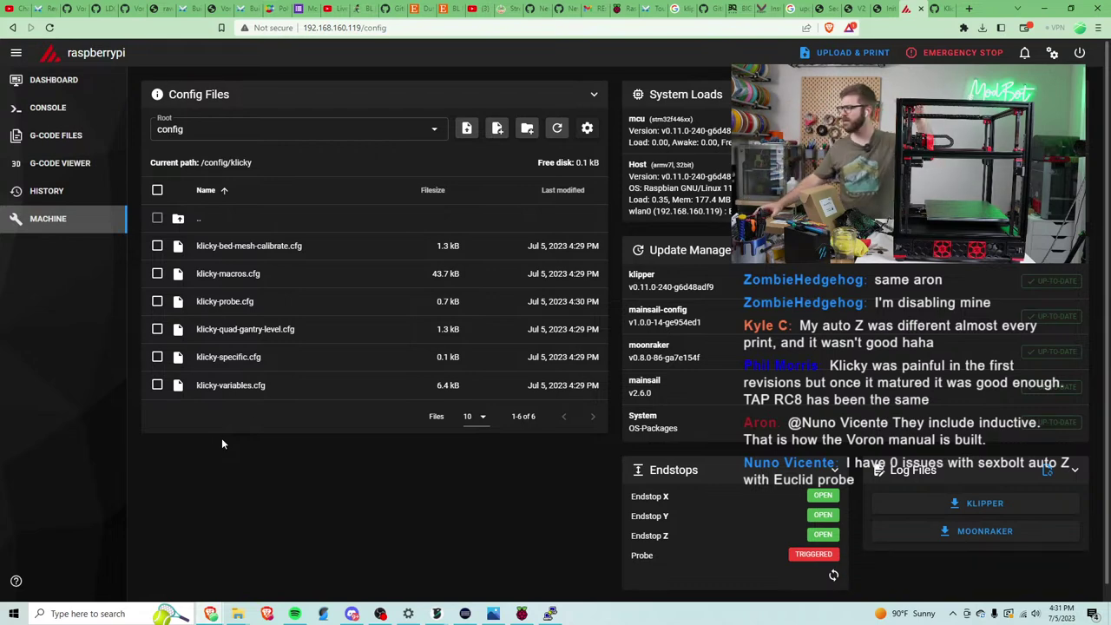
# Read through the README on the Klicky-Probe GitHub repository's main page for setup information, then return to Mainsail.
pyautogui.click(938, 9)
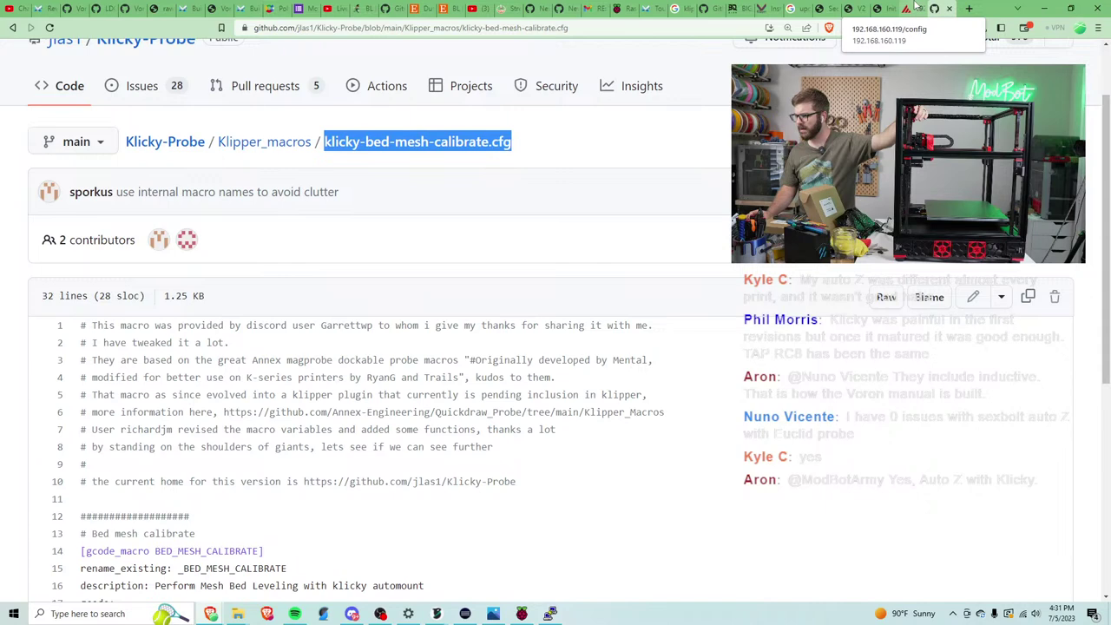
pyautogui.click(186, 143)
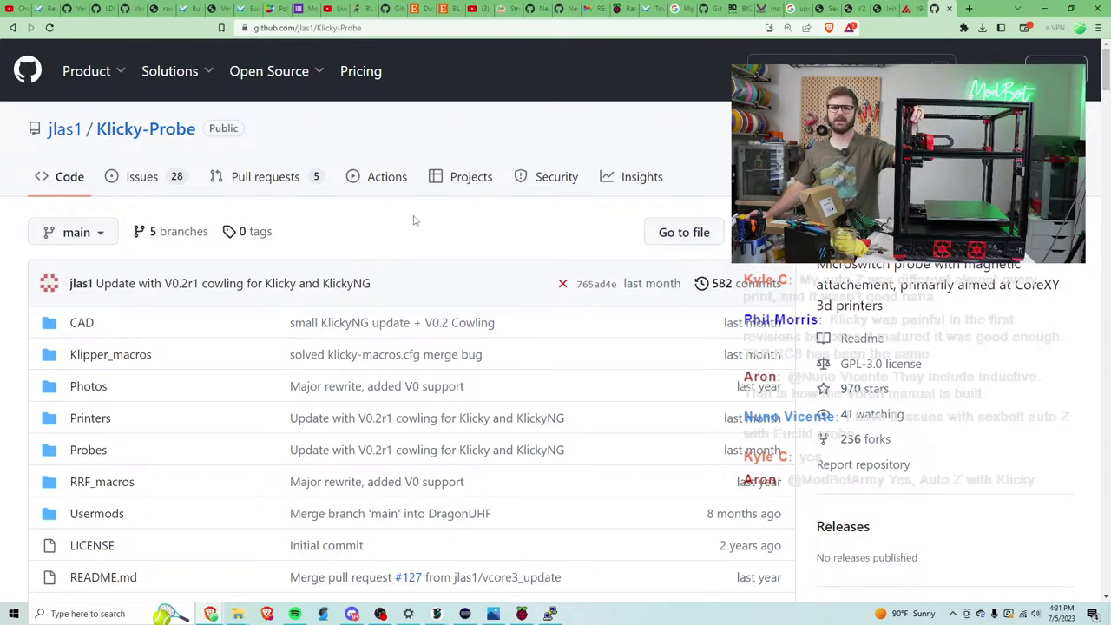
pyautogui.scroll(-5, 329, 258)
pyautogui.scroll(-12, 330, 259)
pyautogui.scroll(-15, 334, 248)
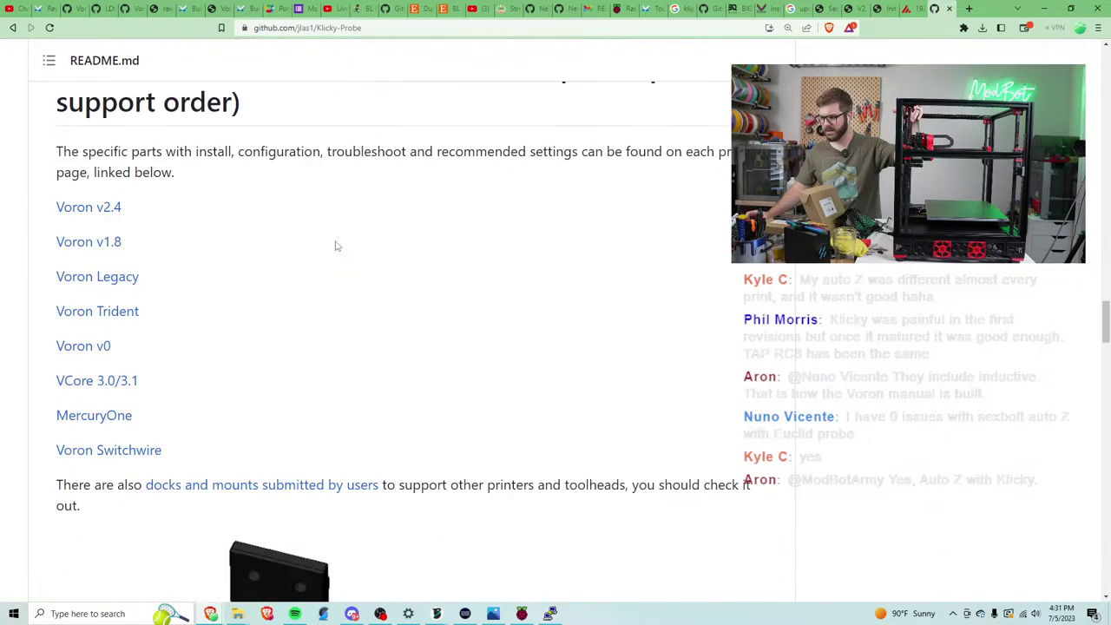
pyautogui.scroll(-15, 337, 248)
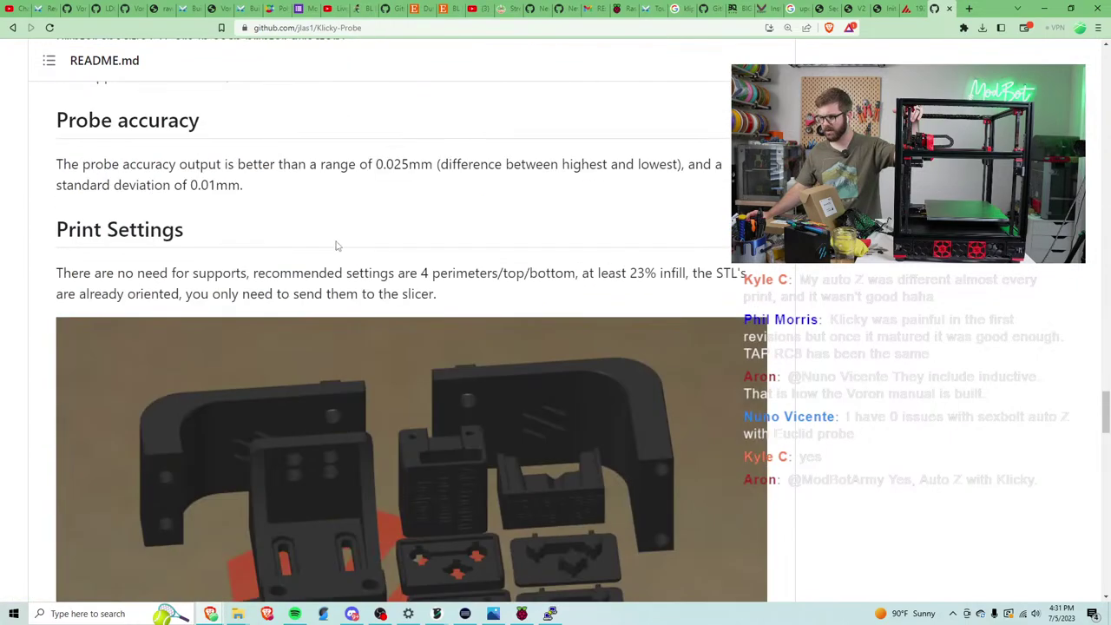
pyautogui.scroll(-15, 338, 250)
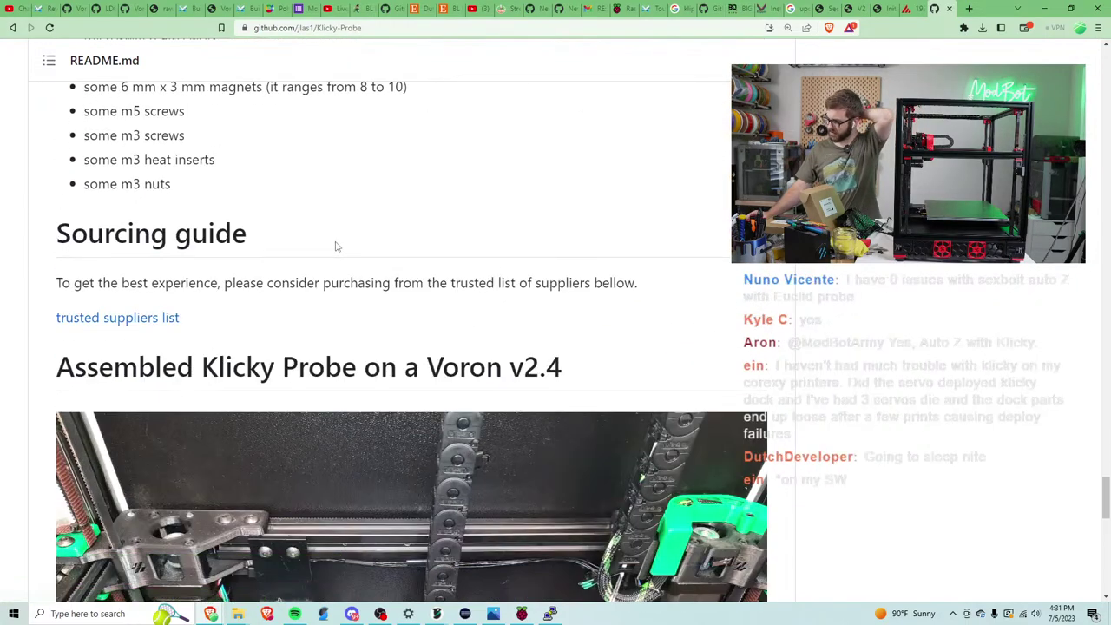
pyautogui.scroll(-8, 338, 247)
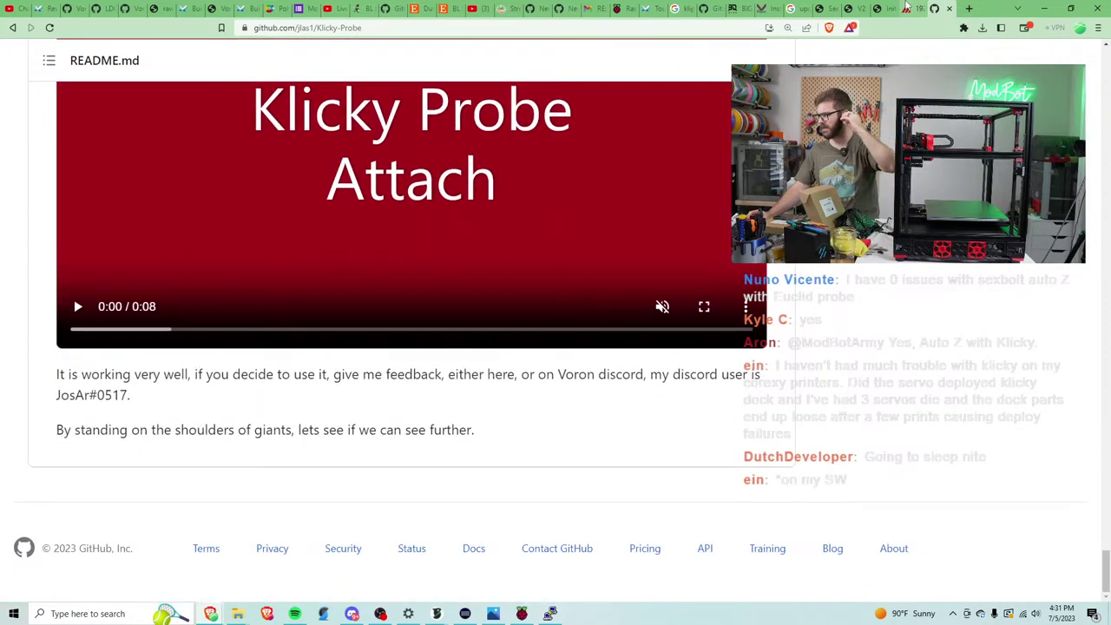
pyautogui.hotkey('ctrl', 'shift', 'Tab')
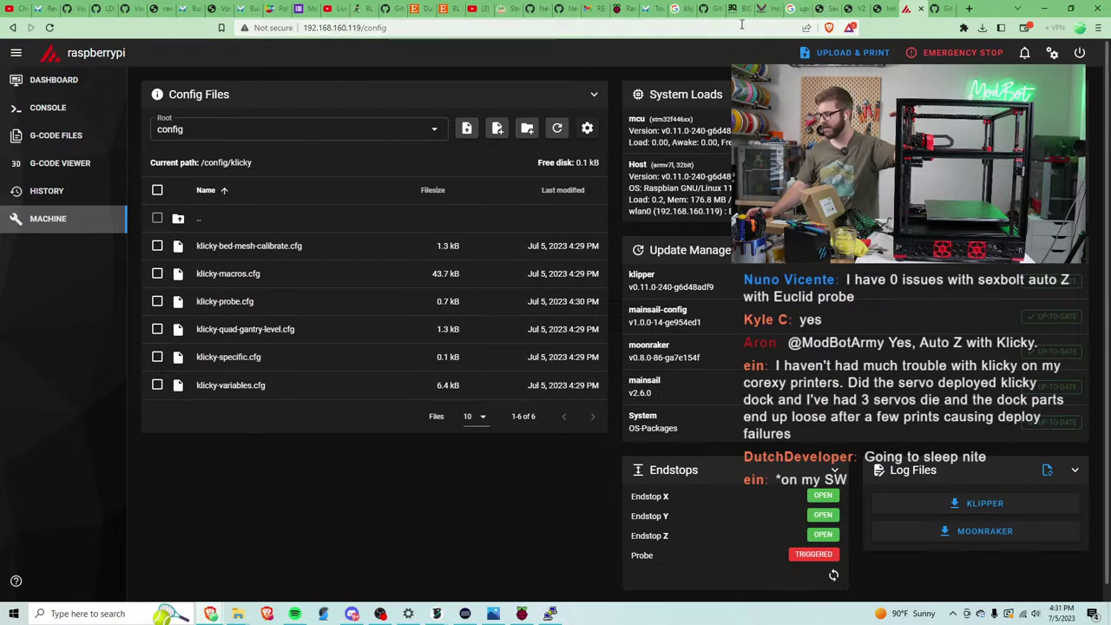
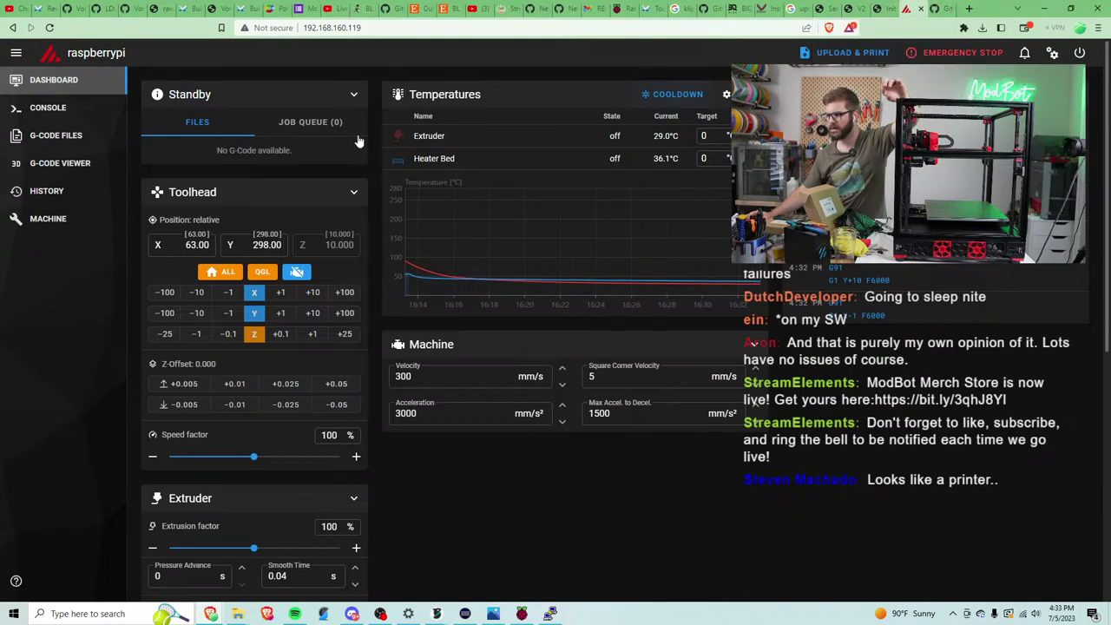
# Check klicky-specific.cfg in the machine's klicky config folder, then examine the user variables and dock location settings in klicky-variables.cfg.
pyautogui.click(50, 218)
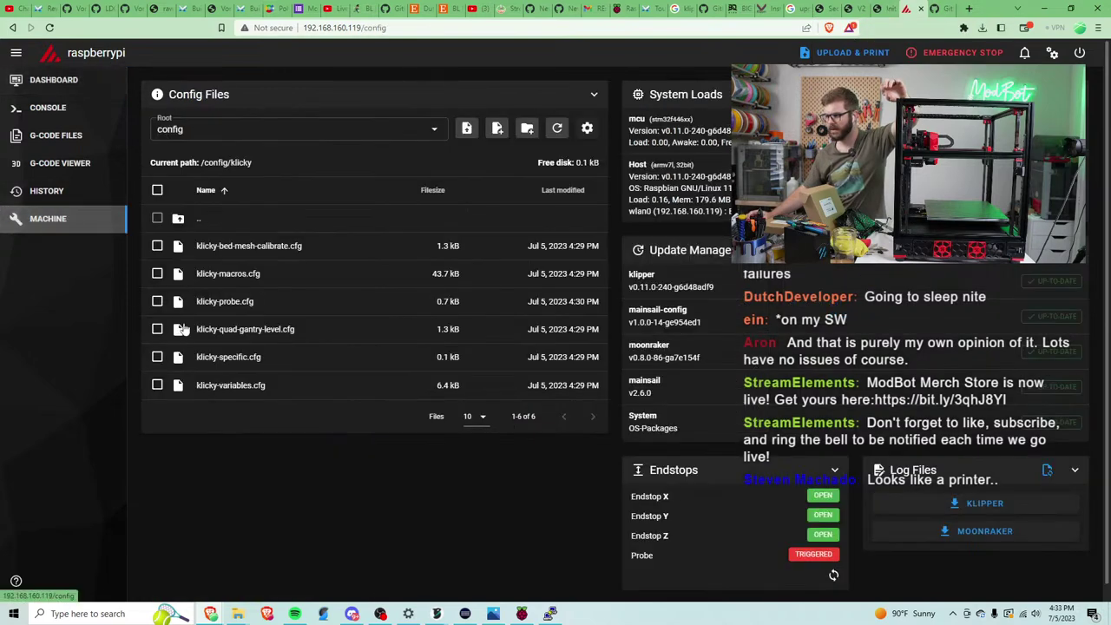
pyautogui.click(239, 357)
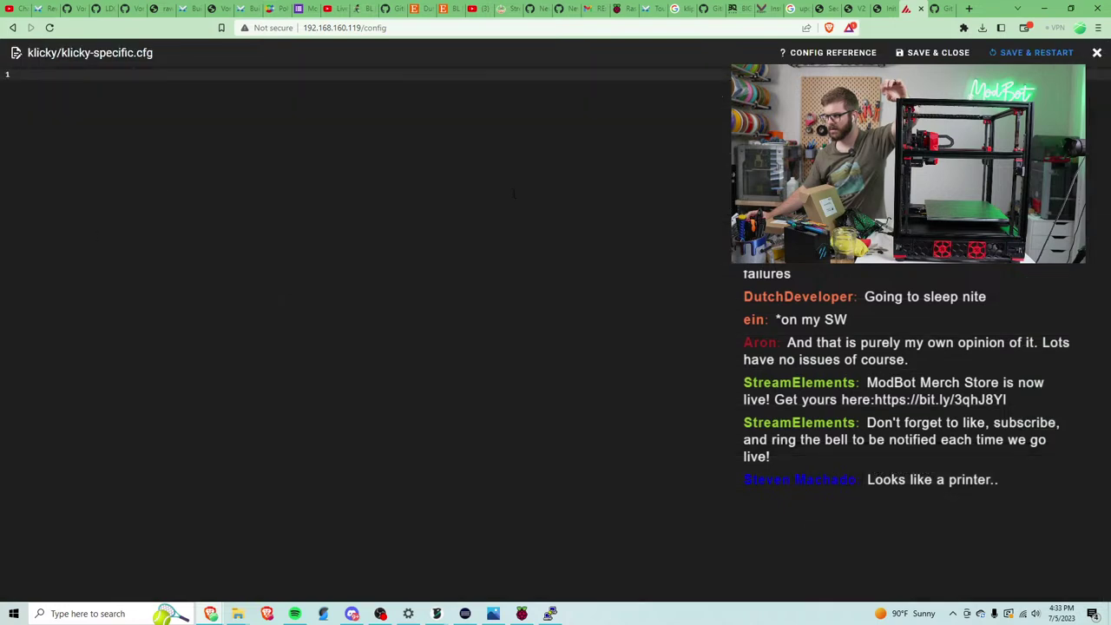
pyautogui.click(1096, 53)
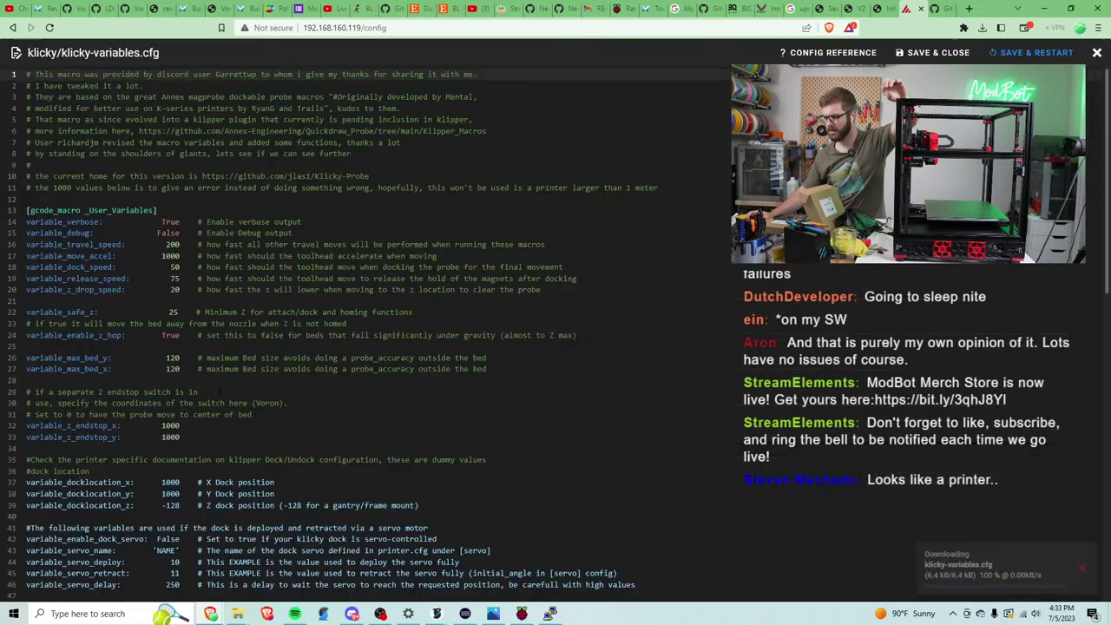
pyautogui.click(209, 382)
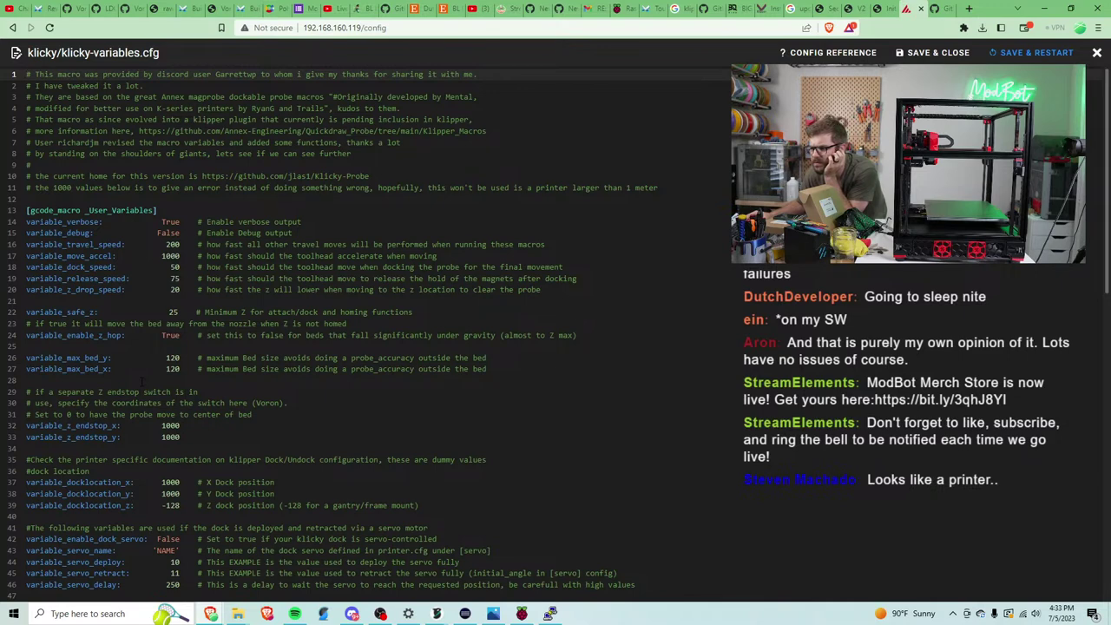
pyautogui.scroll(-1, 141, 382)
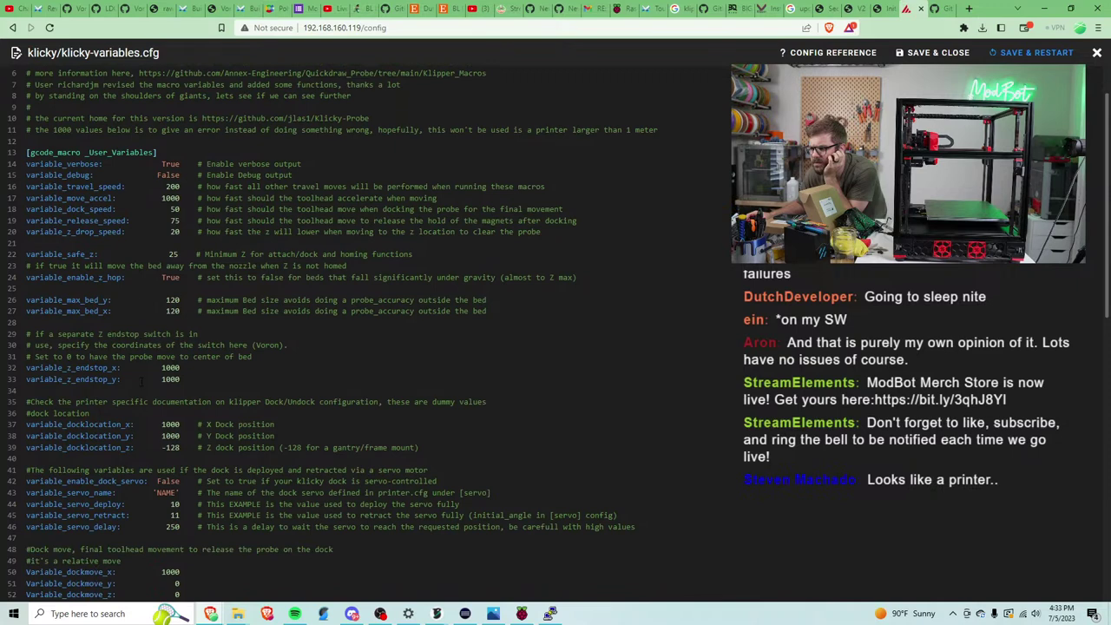
pyautogui.scroll(-1, 141, 382)
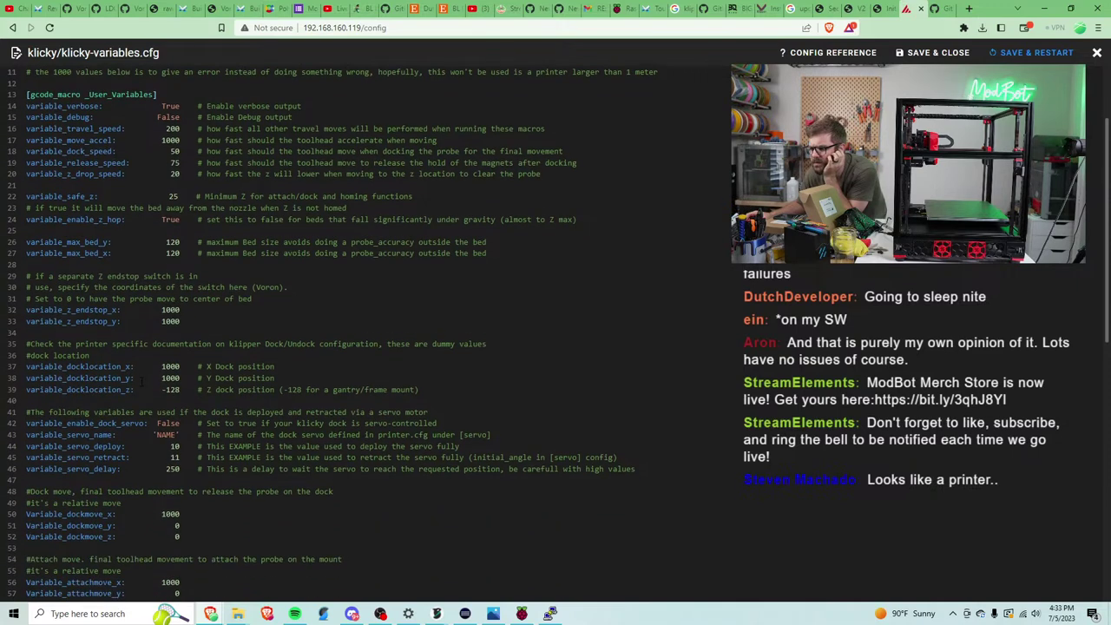
pyautogui.scroll(2, 141, 382)
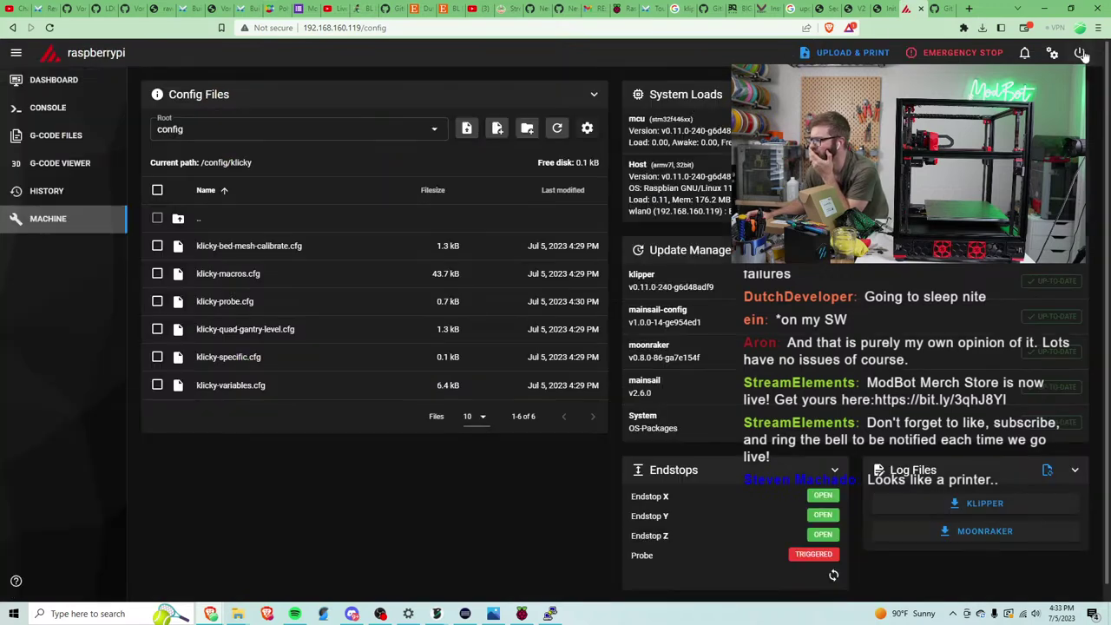
pyautogui.click(1097, 52)
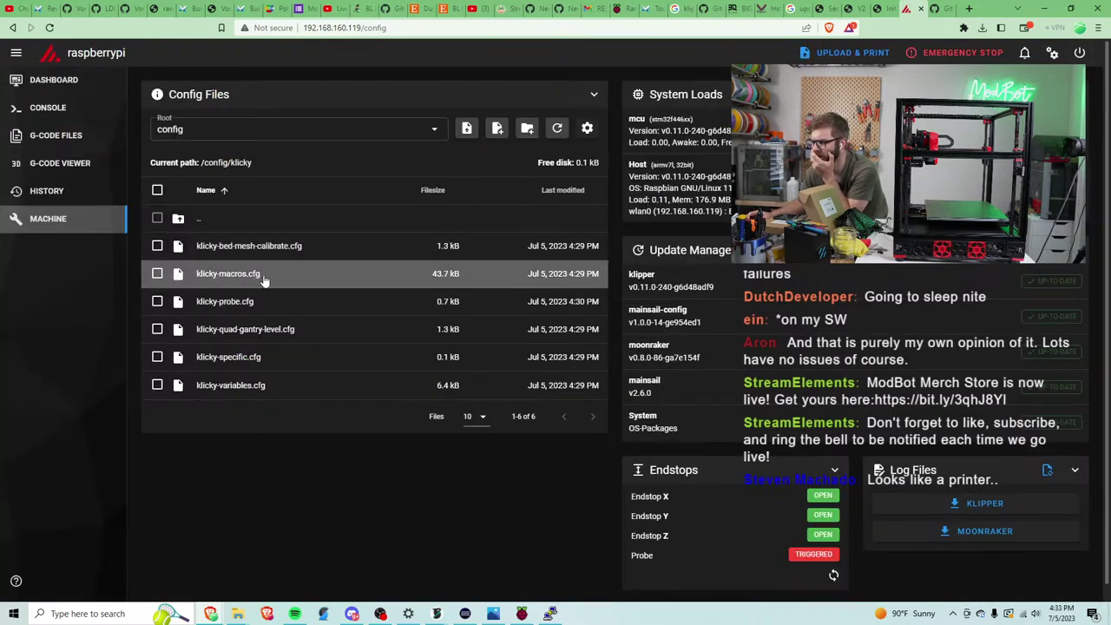
# Check the includes in klicky-probe.cfg, then set variable_move_accel to 5000 in klicky-variables.cfg.
pyautogui.click(261, 300)
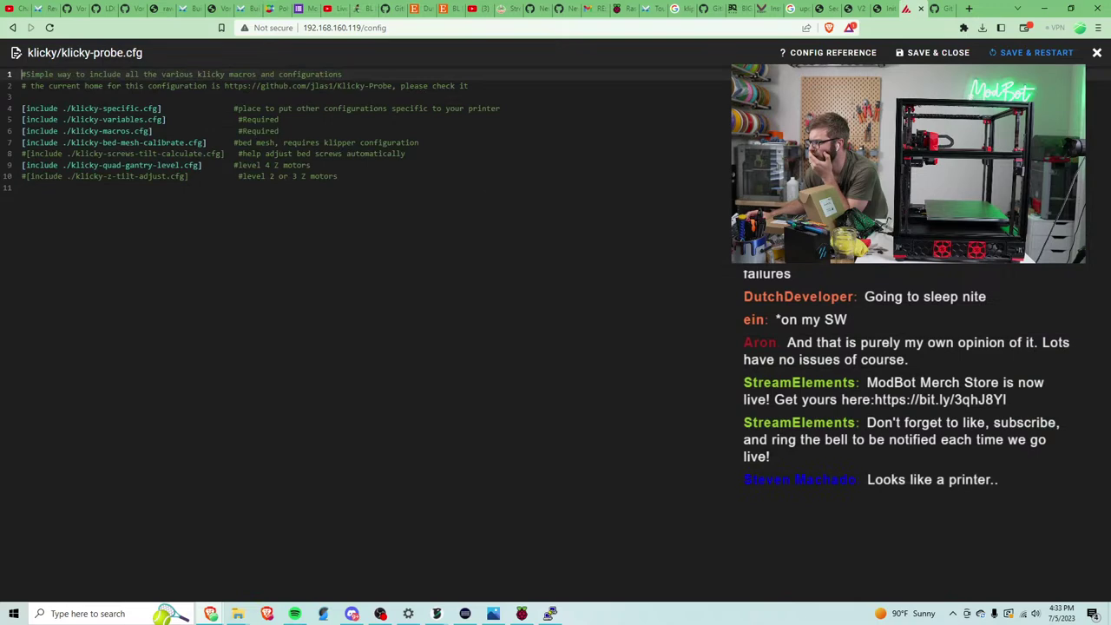
pyautogui.click(1096, 52)
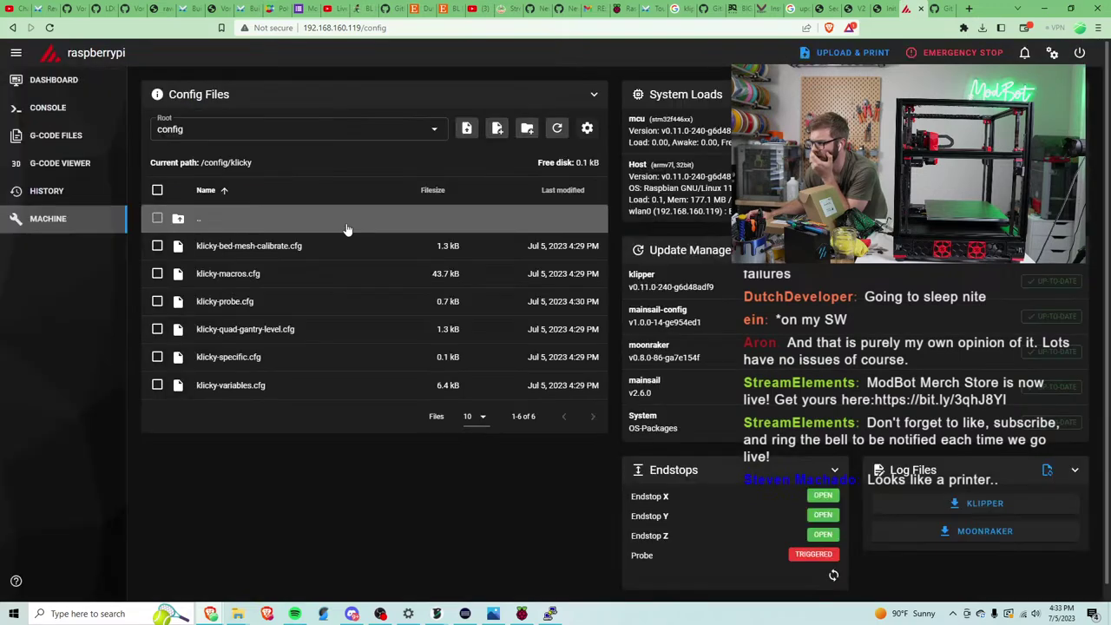
pyautogui.click(244, 387)
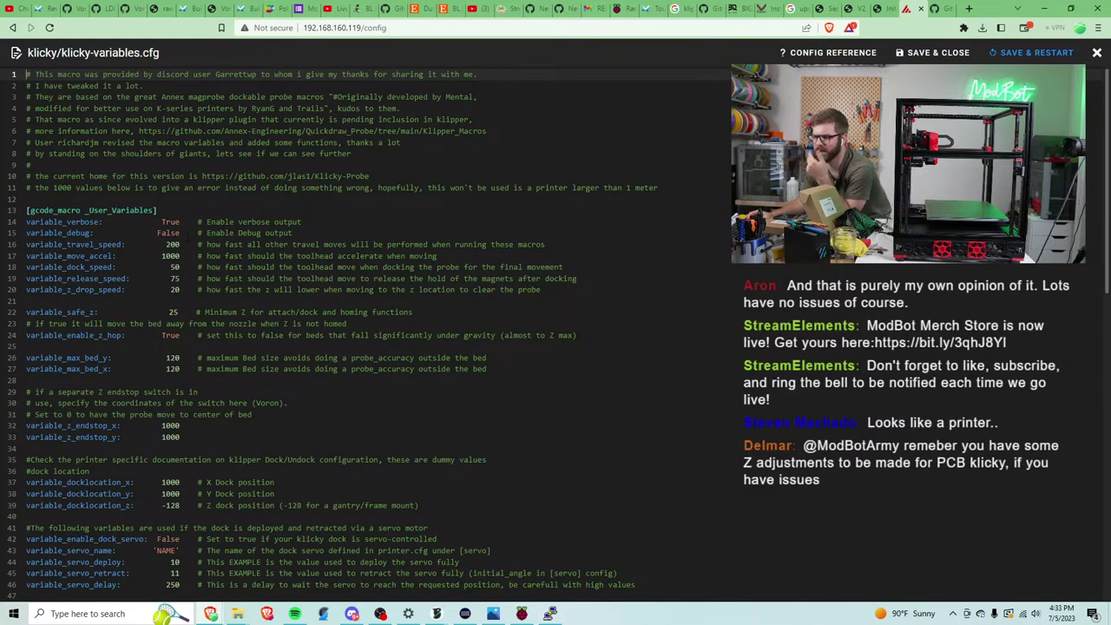
pyautogui.click(164, 256)
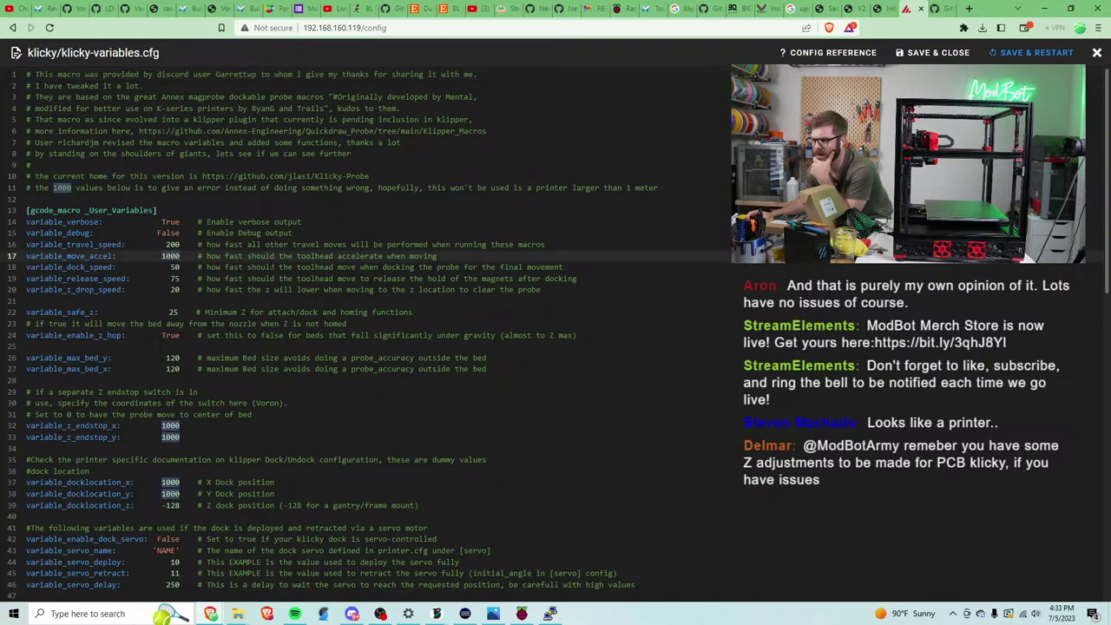
pyautogui.write('5')
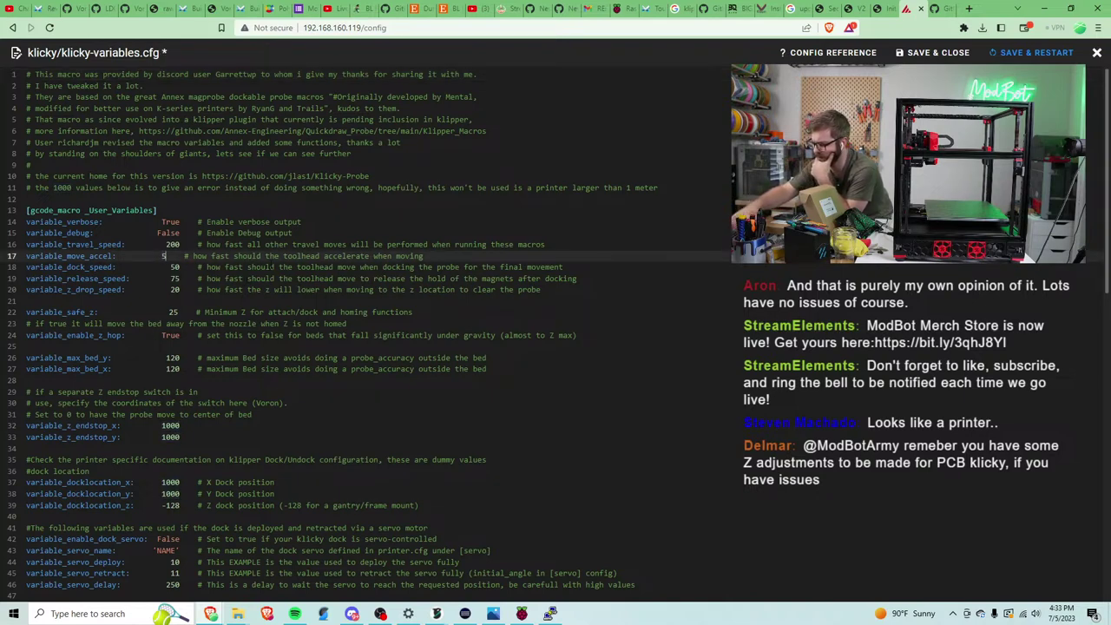
pyautogui.write('000')
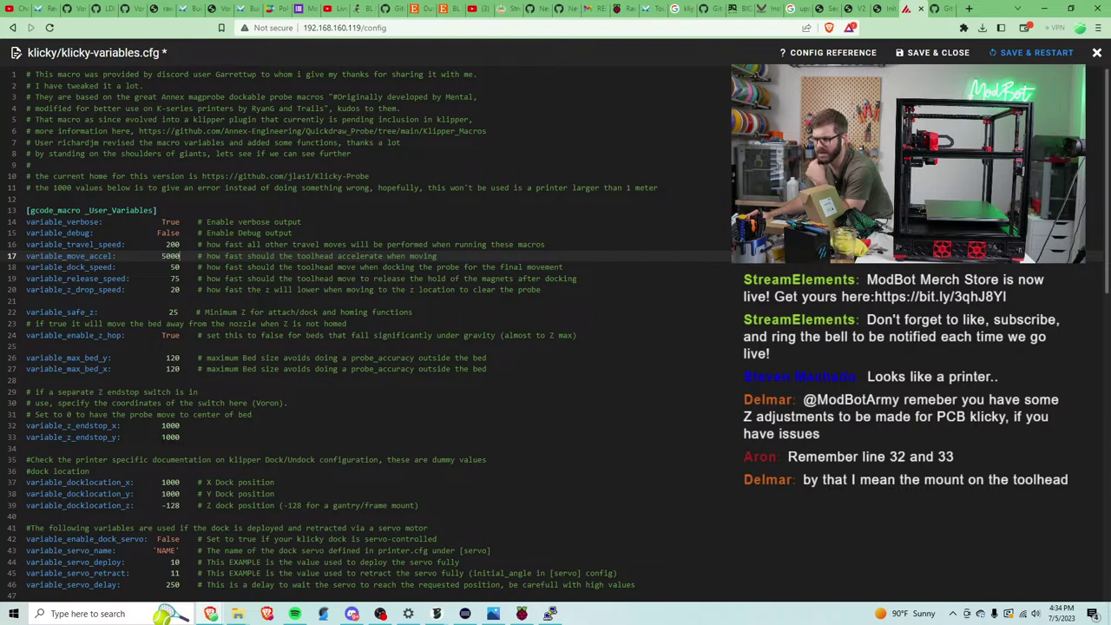
# Set variable_docklocation_y to 298 in klicky-variables.cfg, then save and close the file.
pyautogui.doubleClick(170, 482)
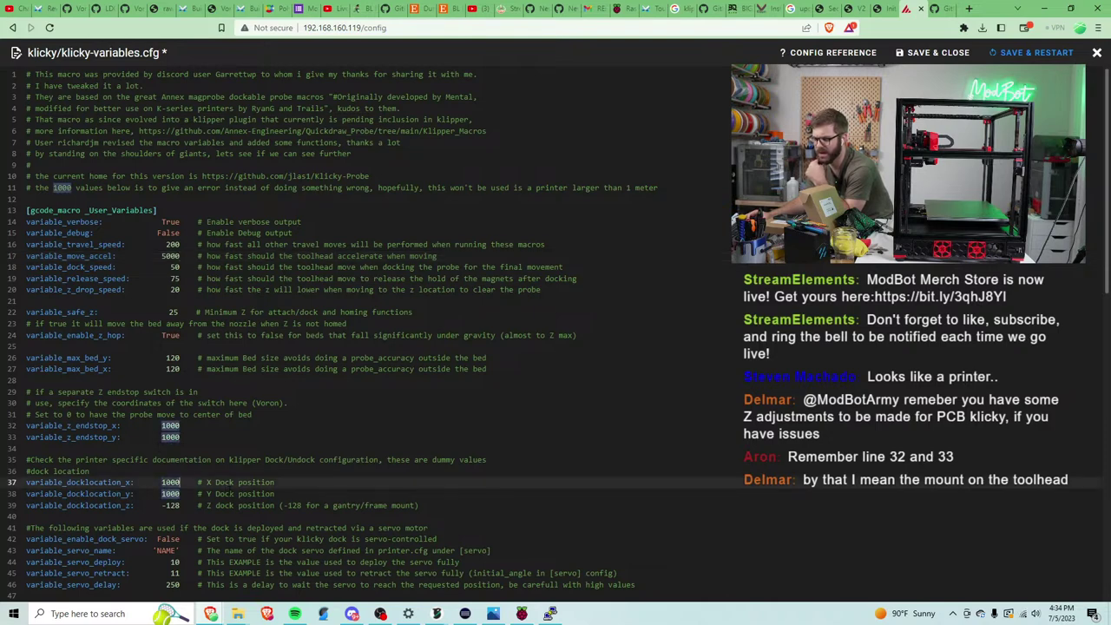
pyautogui.doubleClick(170, 493)
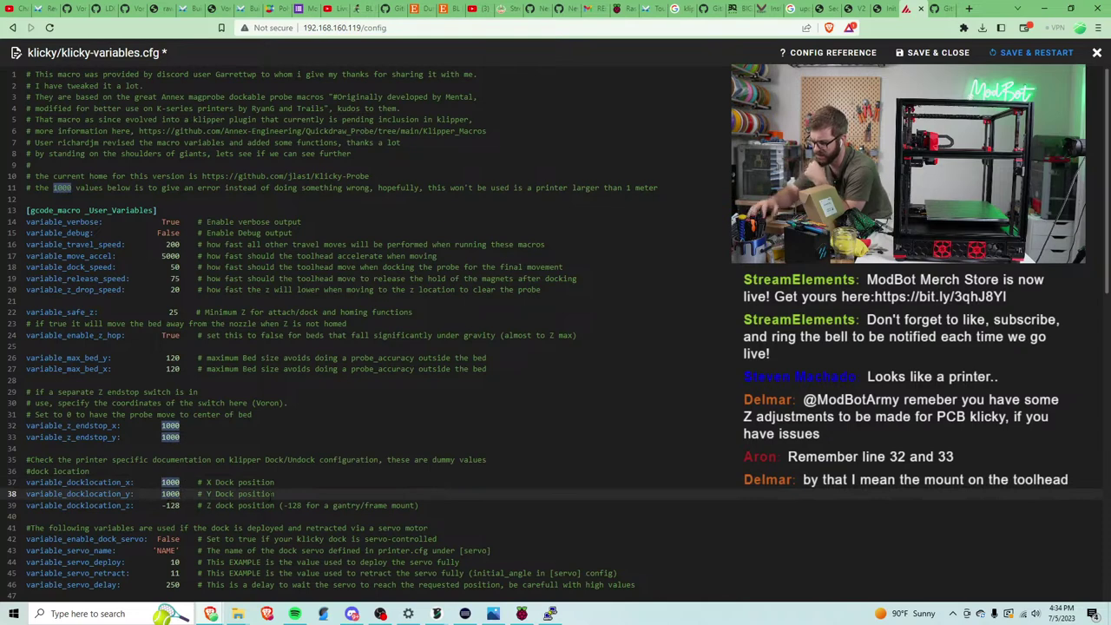
pyautogui.write('298')
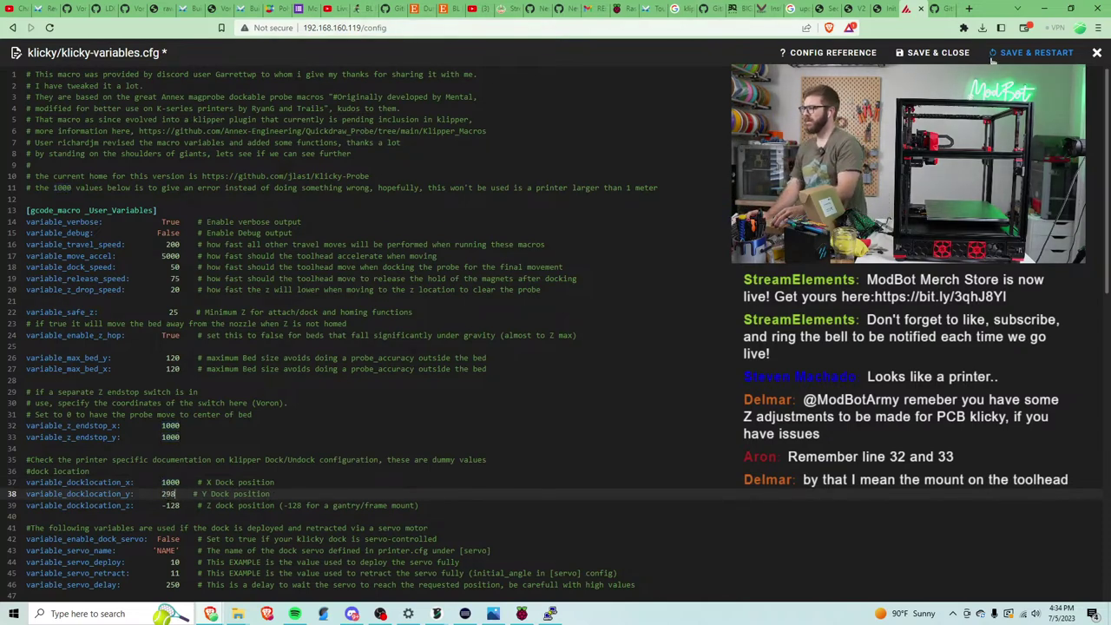
pyautogui.click(938, 52)
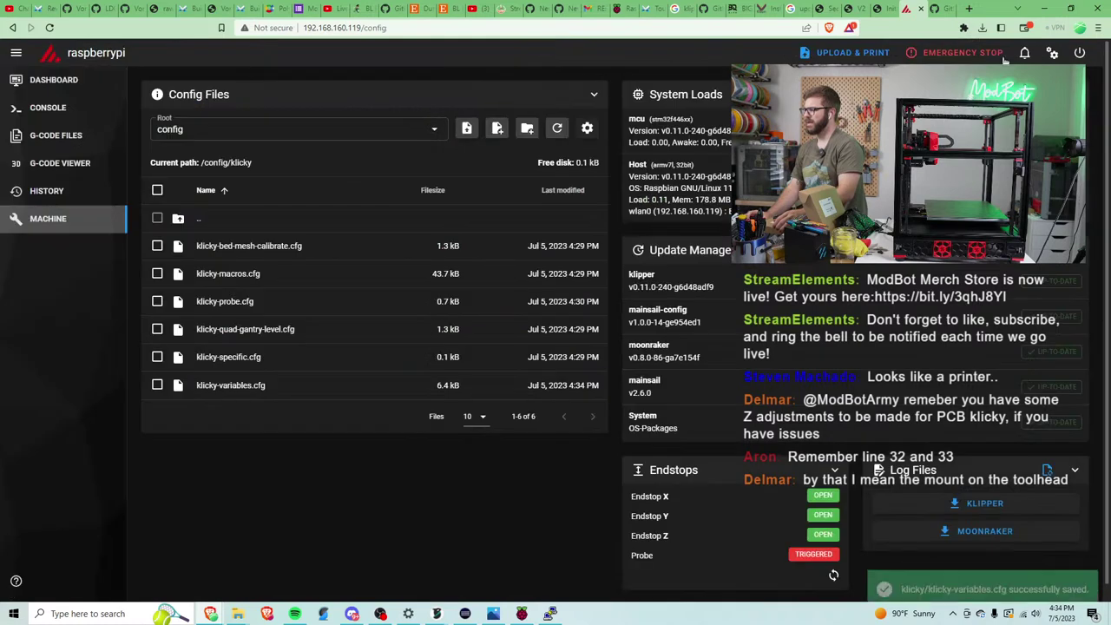
# Check the toolhead's X position on the dashboard, then set variable_docklocation_x to 63 in klicky-variables.cfg.
pyautogui.click(52, 80)
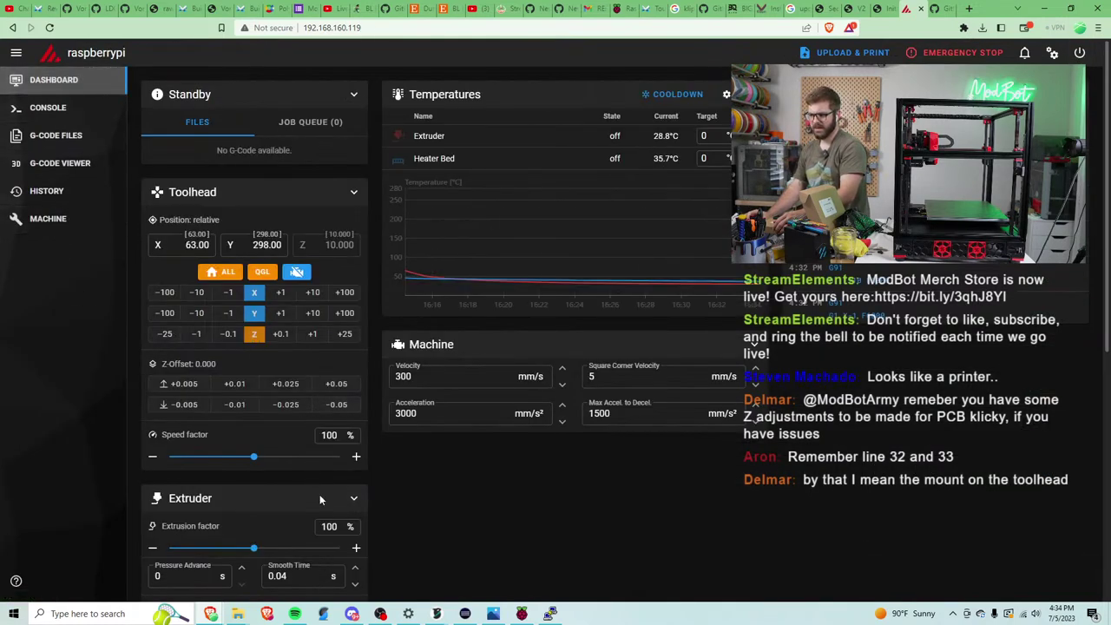
pyautogui.click(52, 219)
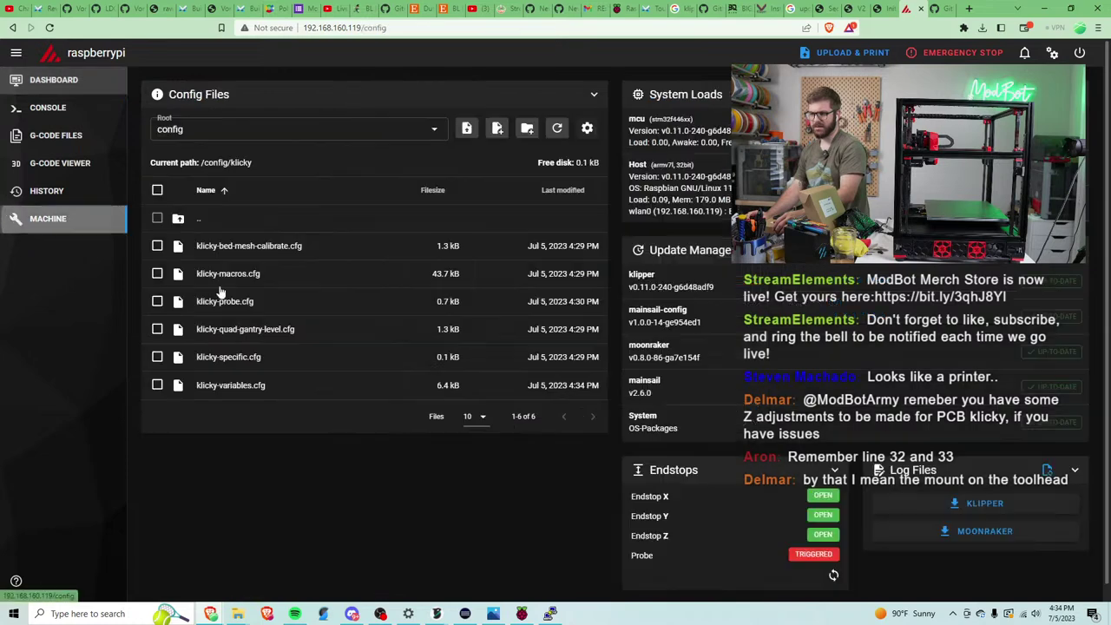
pyautogui.click(251, 387)
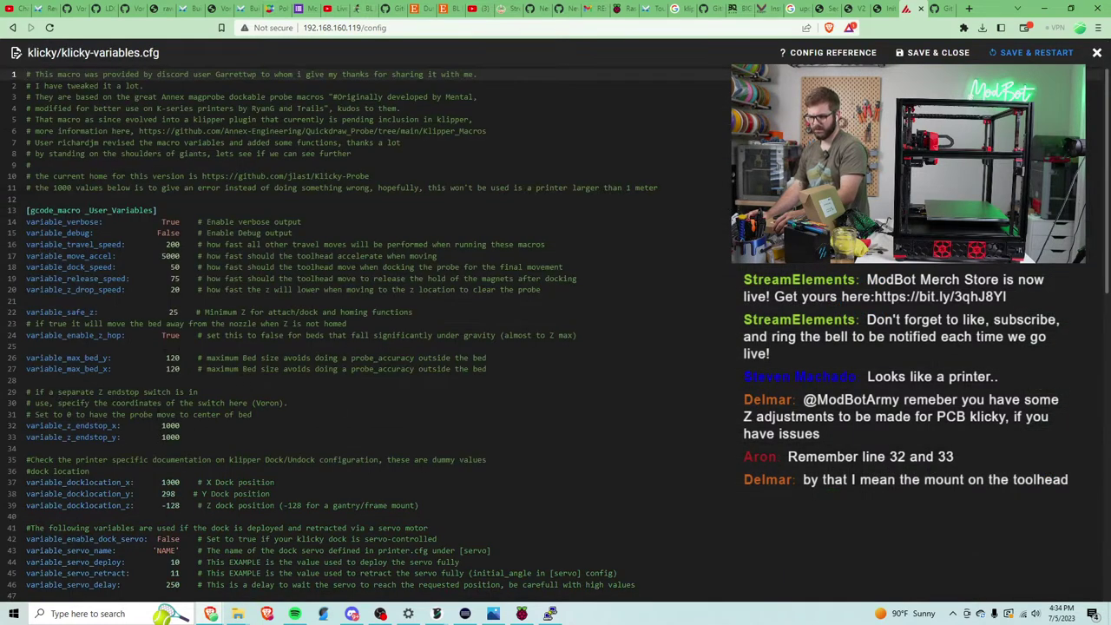
pyautogui.doubleClick(170, 481)
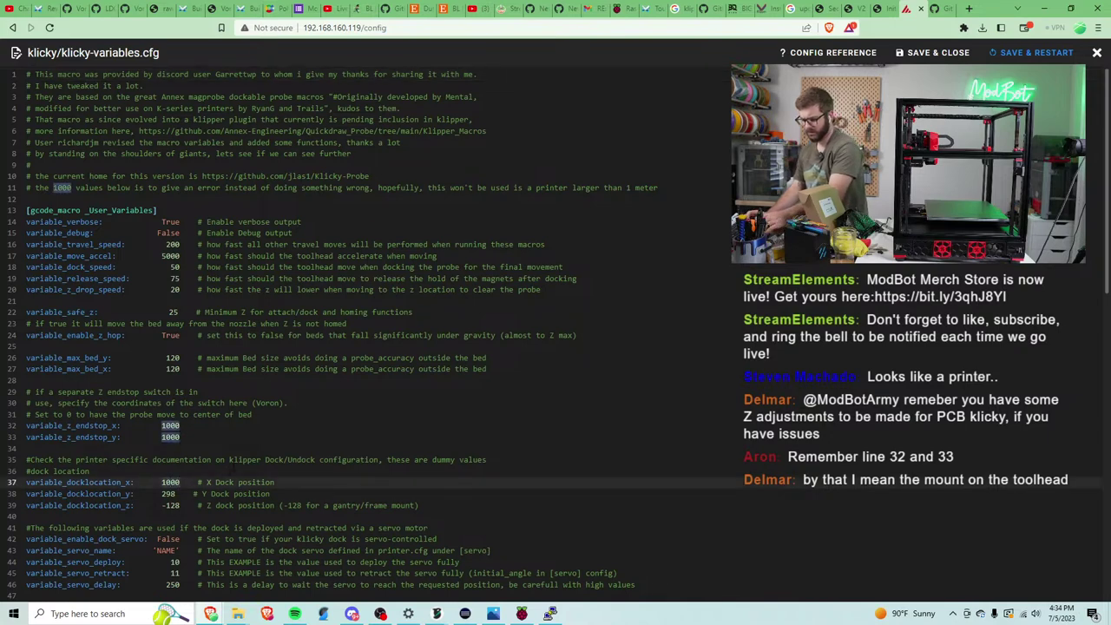
pyautogui.write('63')
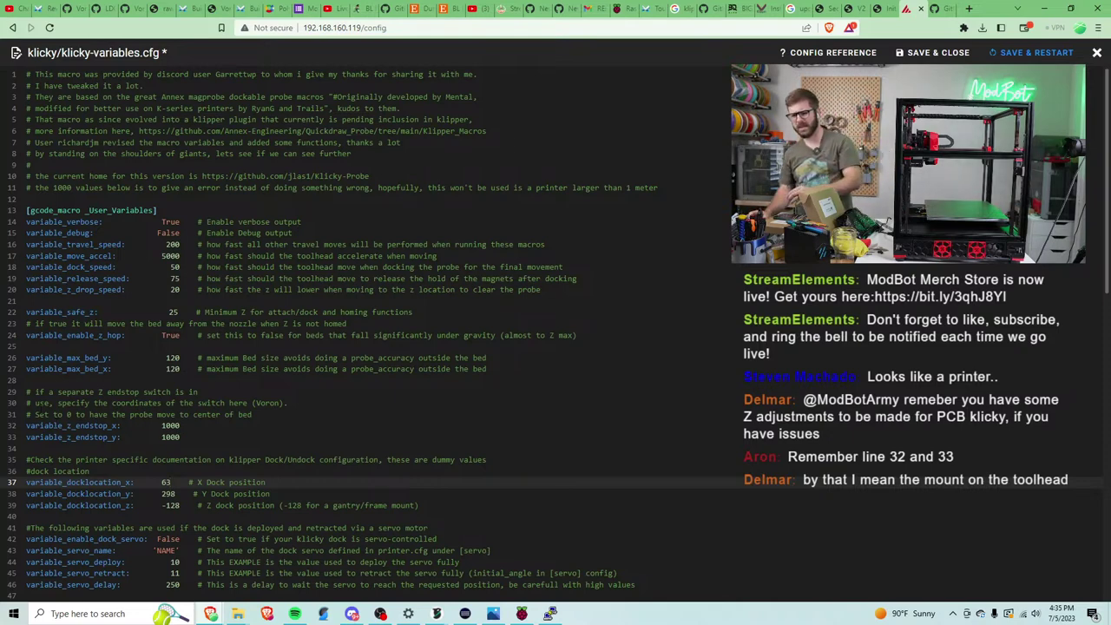
# Comment out variable_z_endstop_x and variable_z_endstop_y in klicky-variables.cfg, then save and close the file.
pyautogui.click(179, 425)
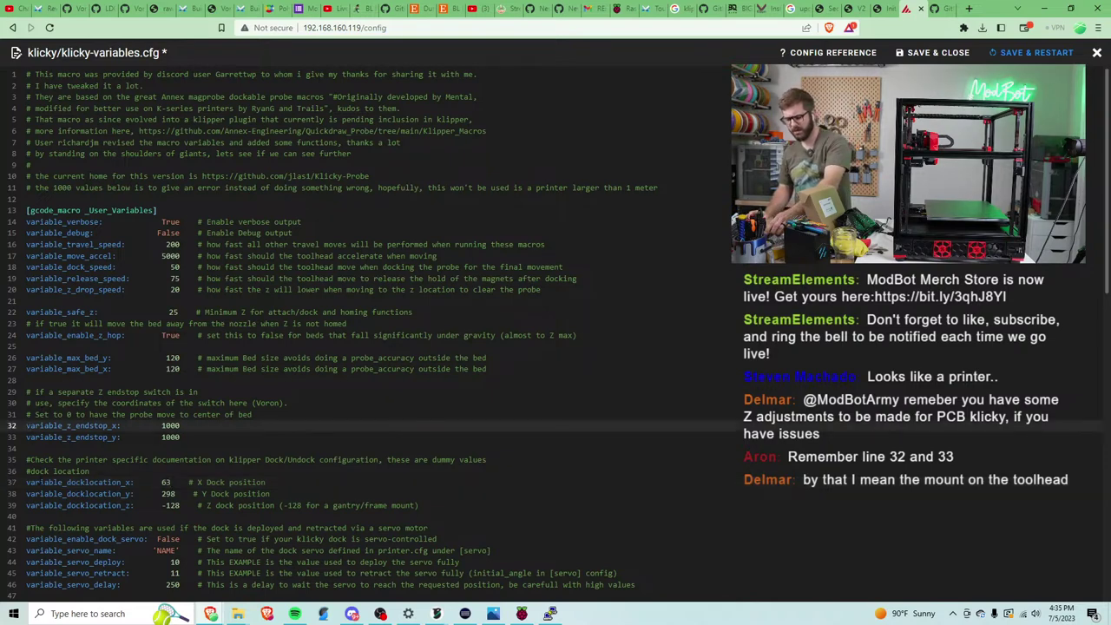
pyautogui.press('Home')
pyautogui.write('#')
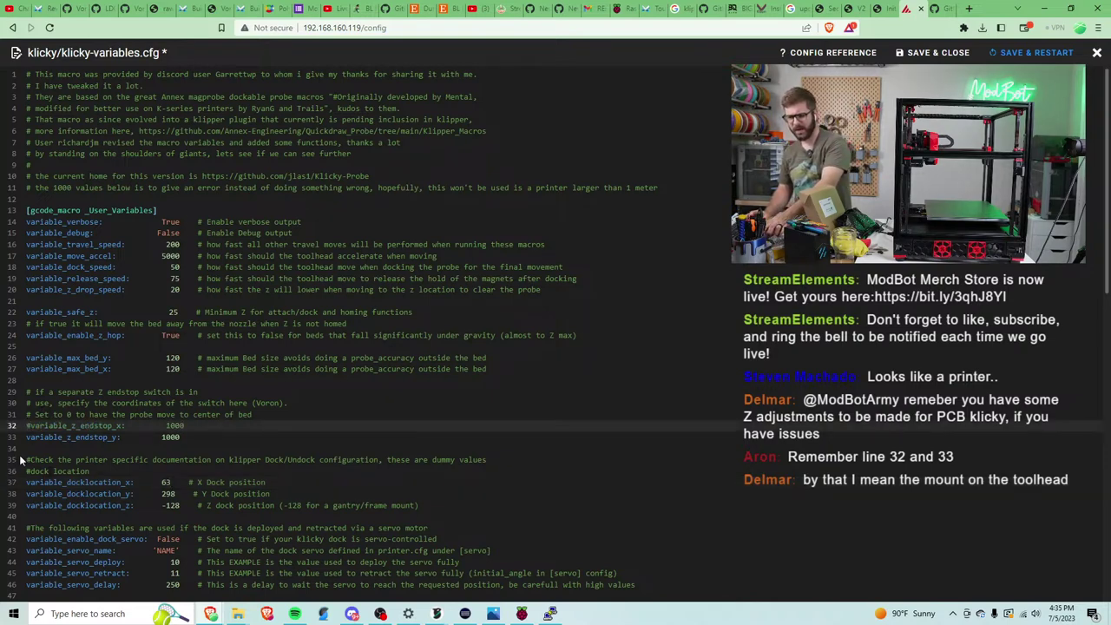
pyautogui.press('Down')
pyautogui.write('#')
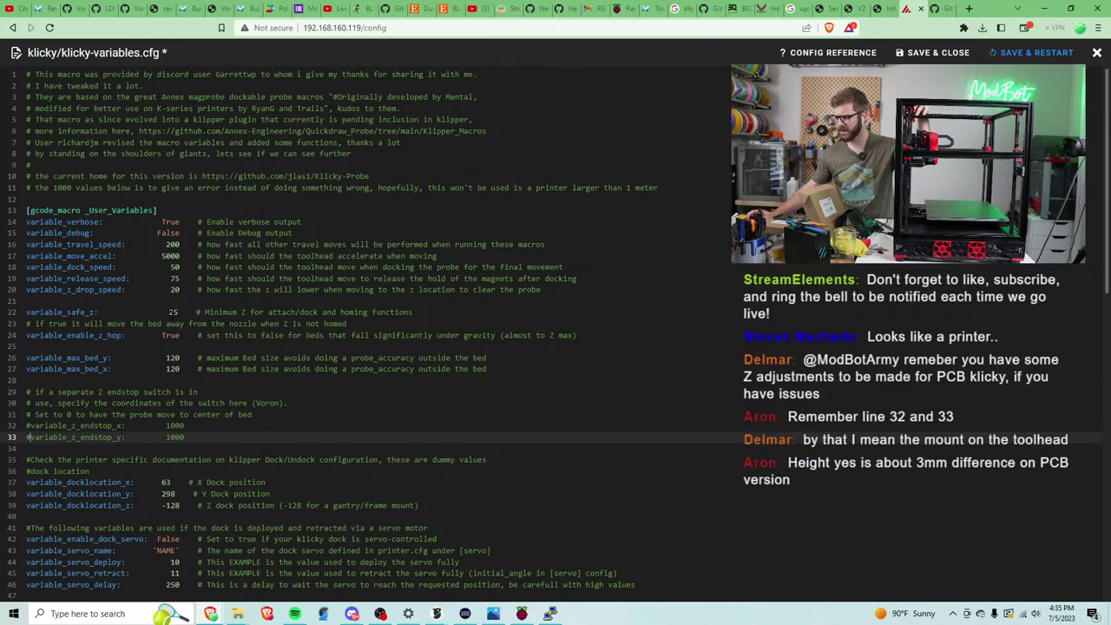
pyautogui.doubleClick(174, 311)
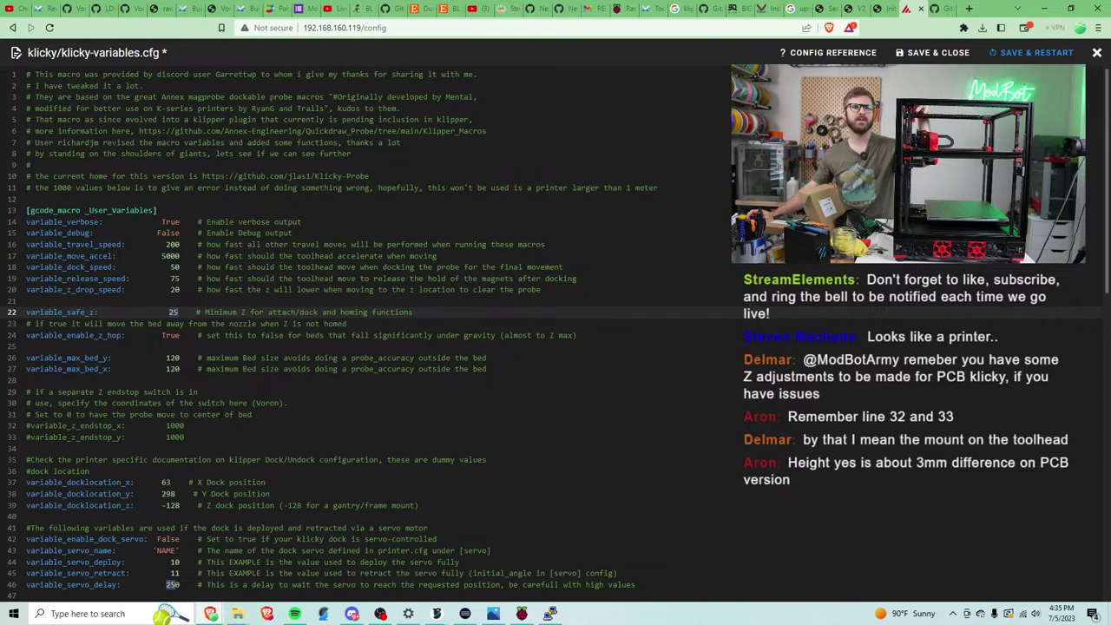
pyautogui.click(928, 58)
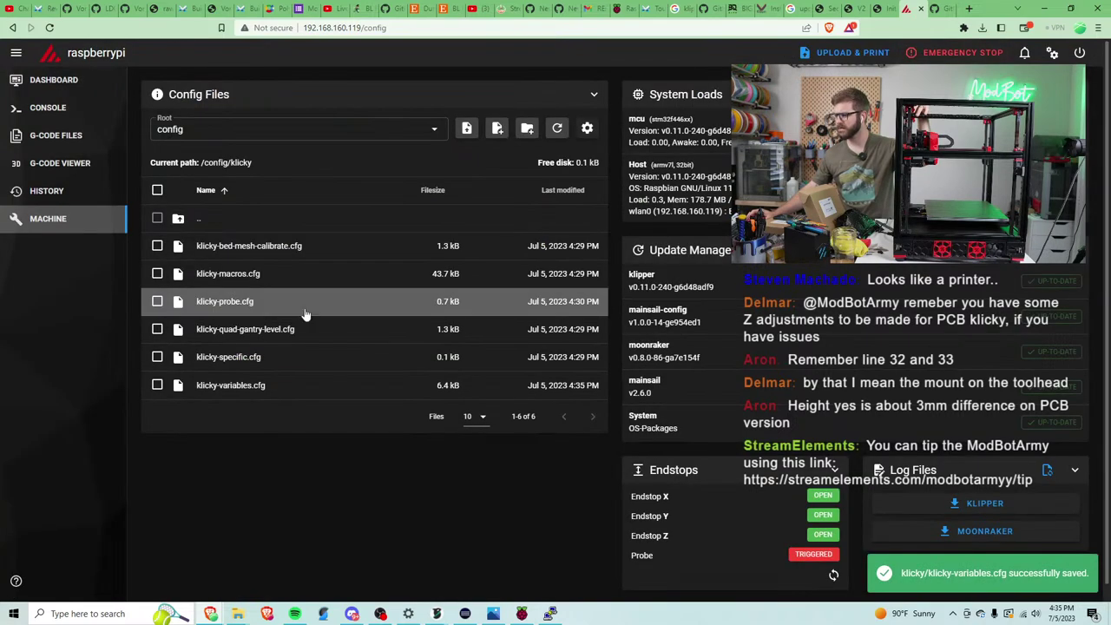
# Review klicky-variables.cfg, klicky-specific.cfg and the include list in klicky-probe.cfg, closing each file without editing.
pyautogui.click(230, 385)
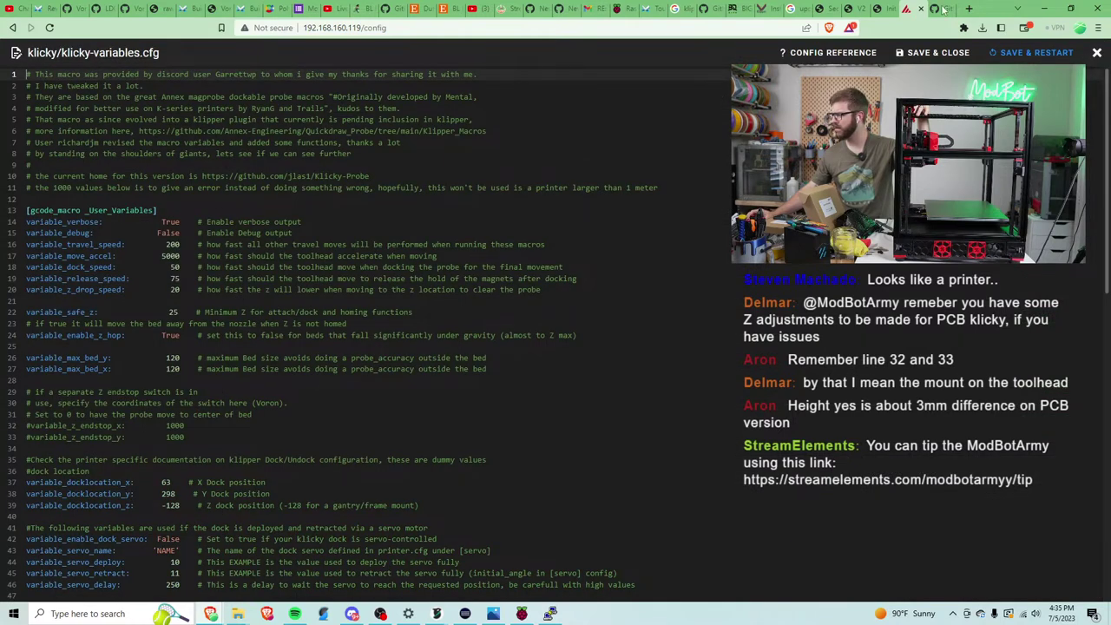
pyautogui.click(1097, 53)
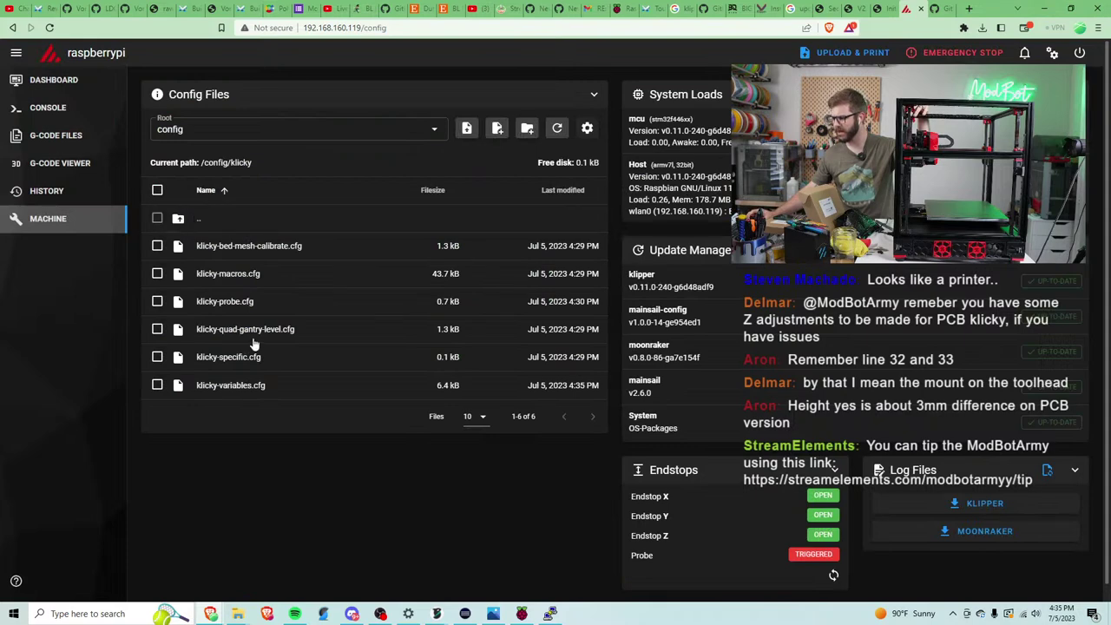
pyautogui.click(228, 357)
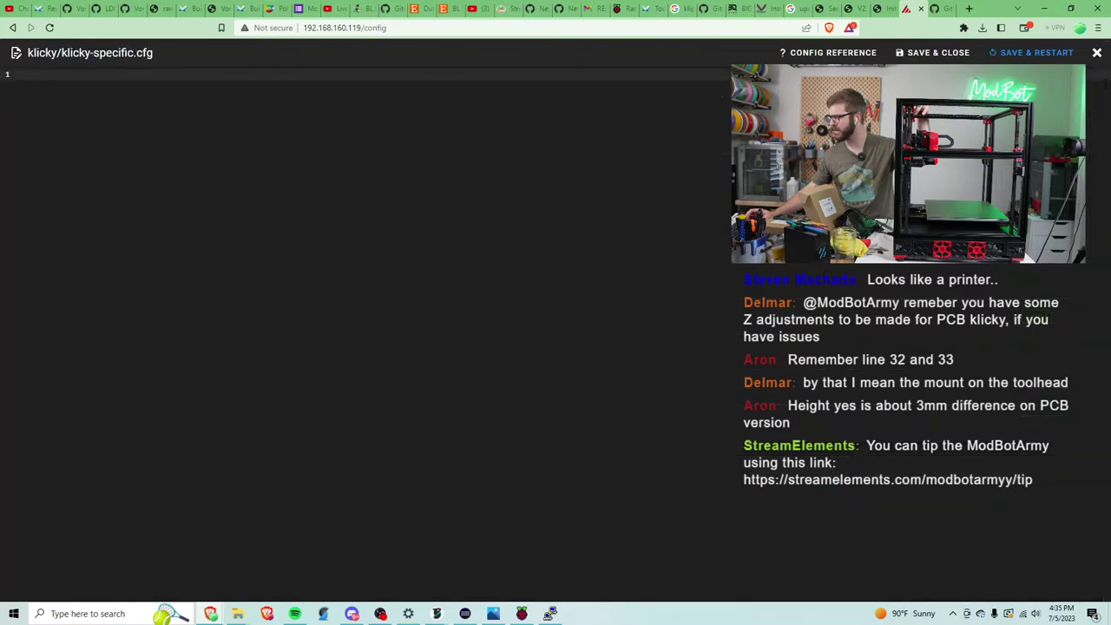
pyautogui.press('Escape')
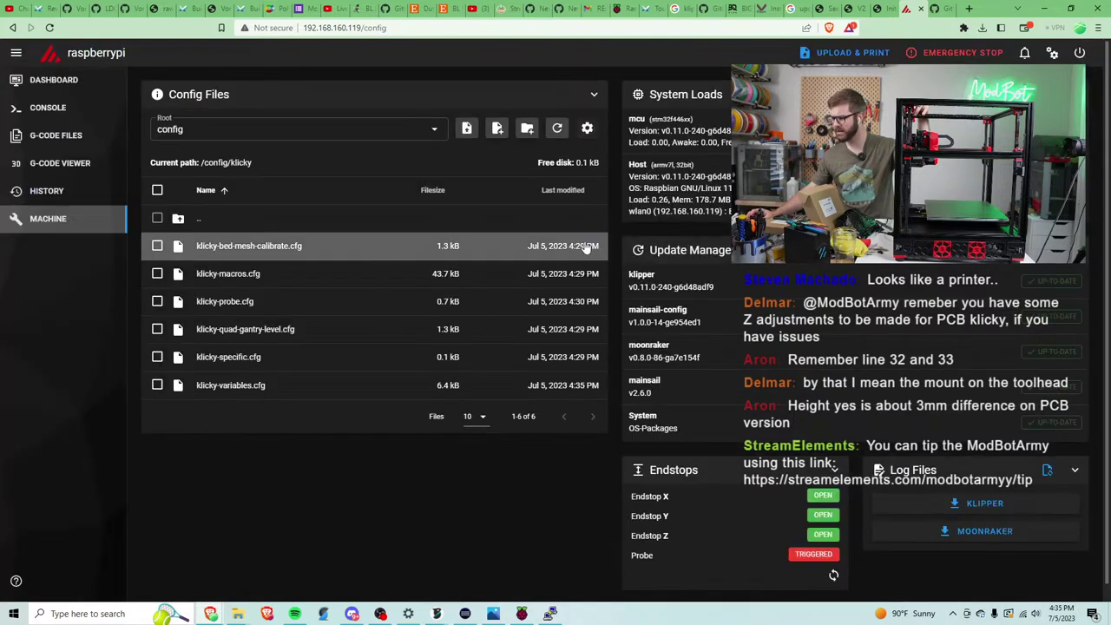
pyautogui.click(372, 302)
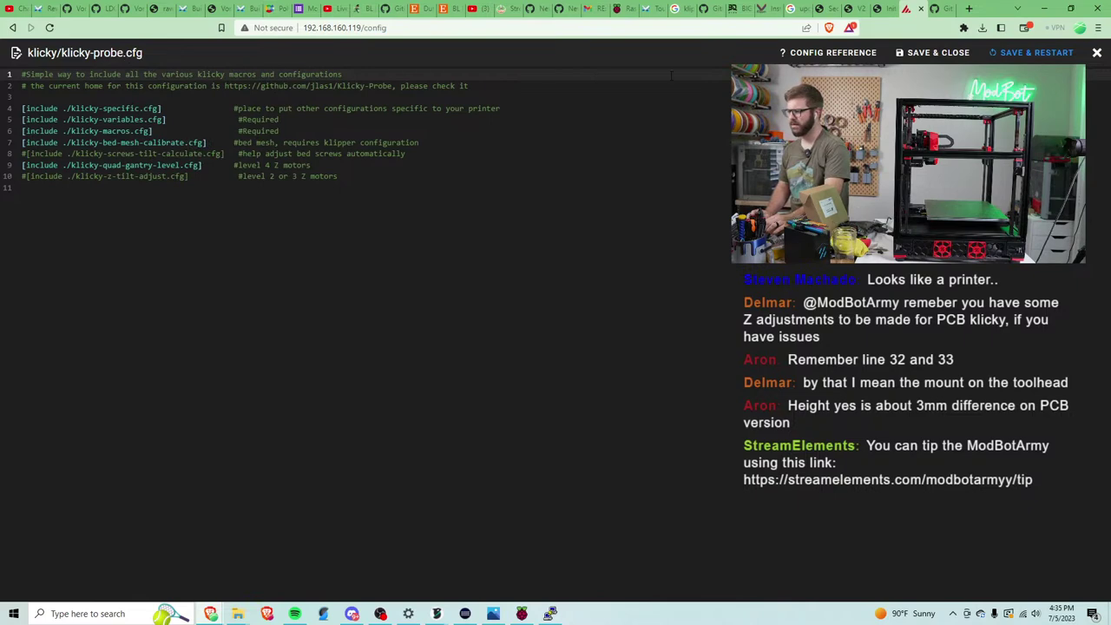
pyautogui.click(1096, 53)
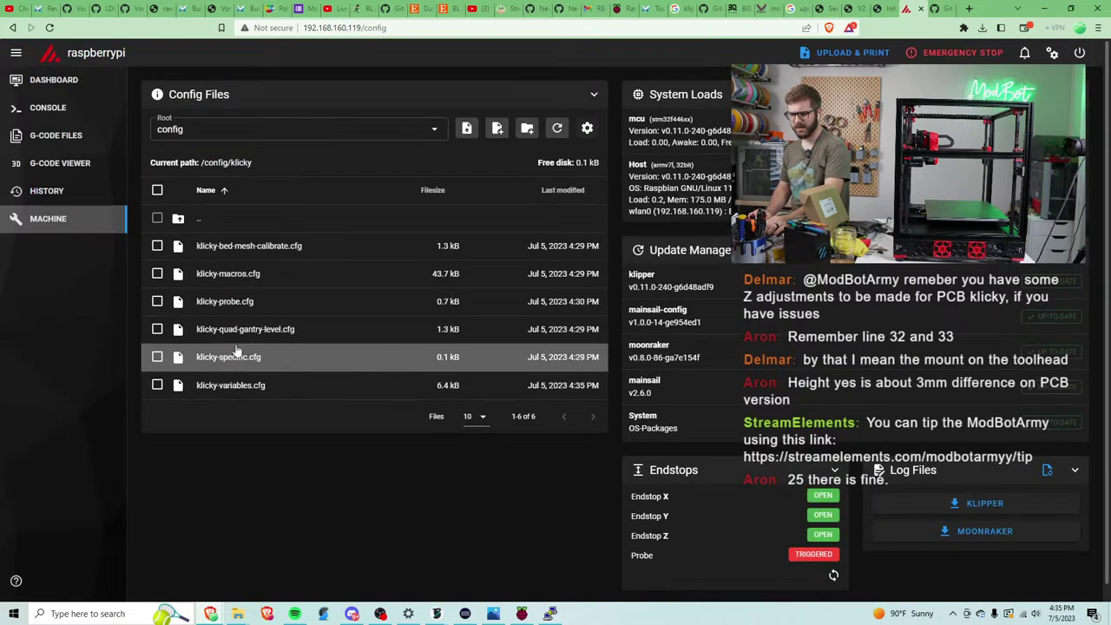
pyautogui.click(203, 223)
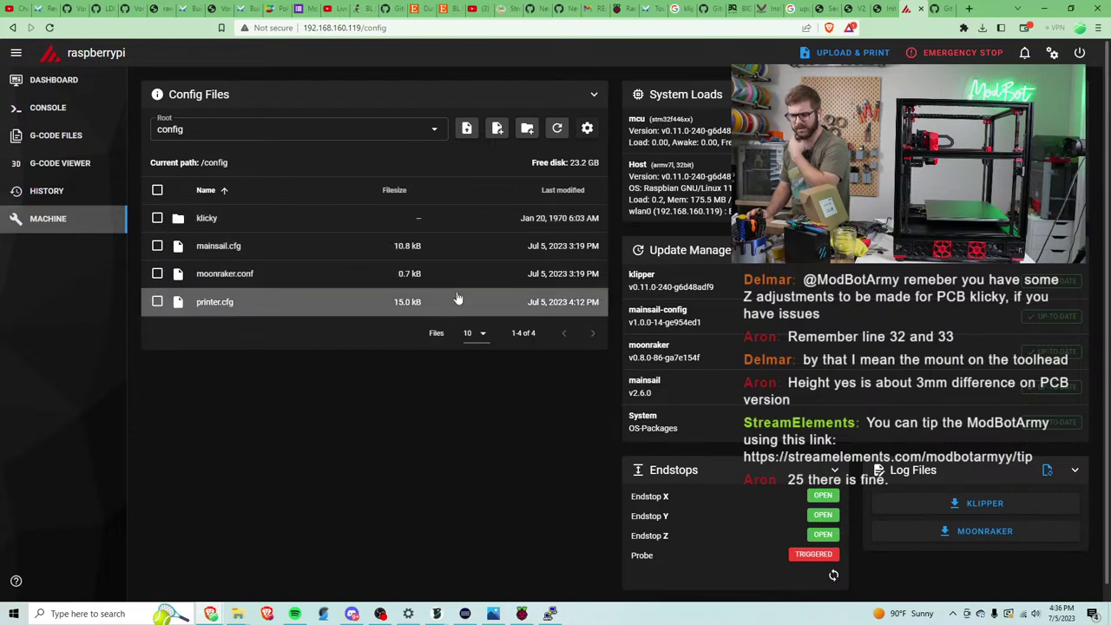
pyautogui.click(277, 233)
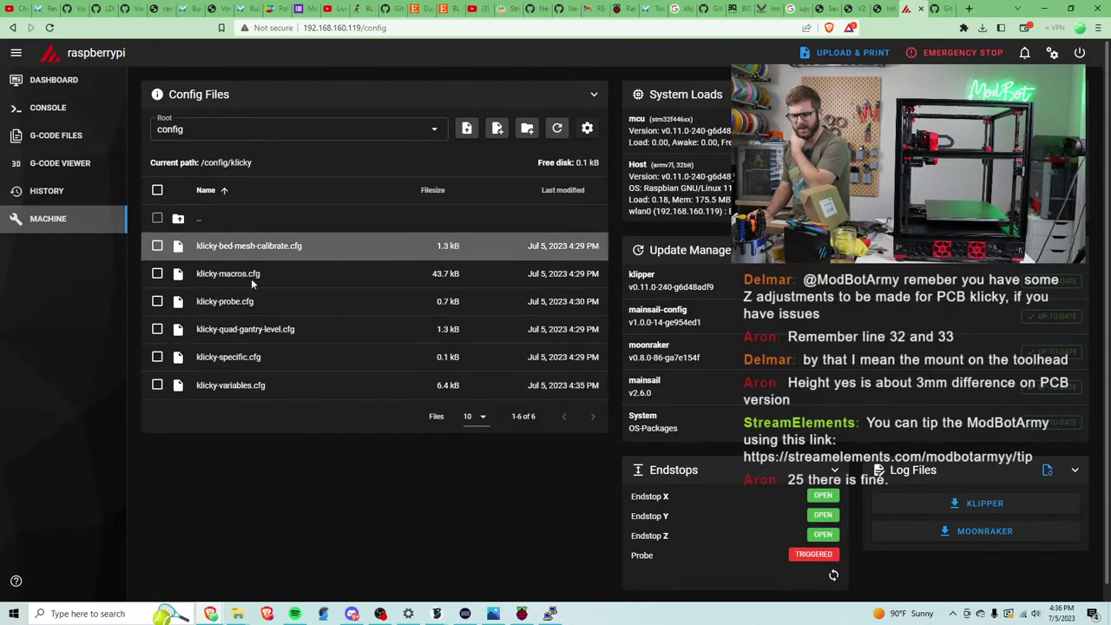
pyautogui.click(246, 356)
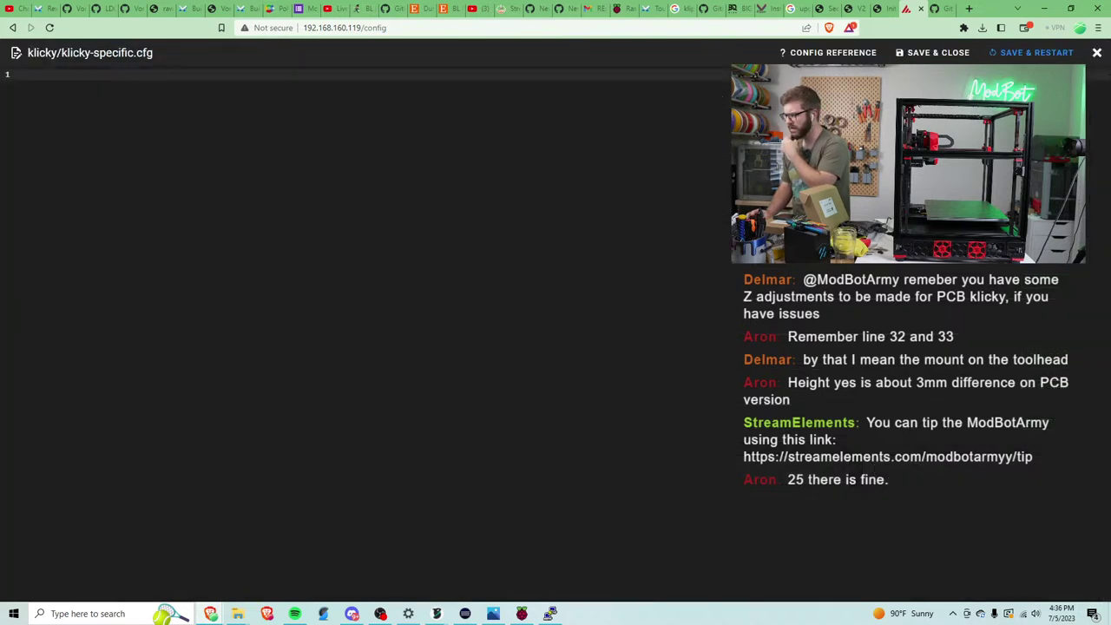
pyautogui.click(1096, 52)
pyautogui.click(295, 310)
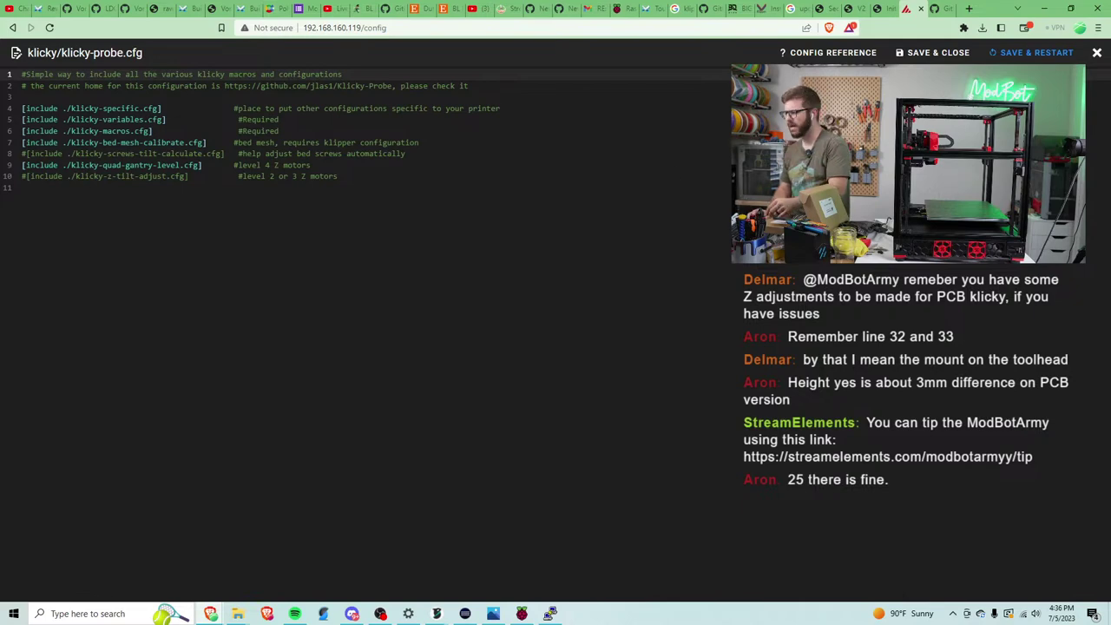
pyautogui.click(1096, 52)
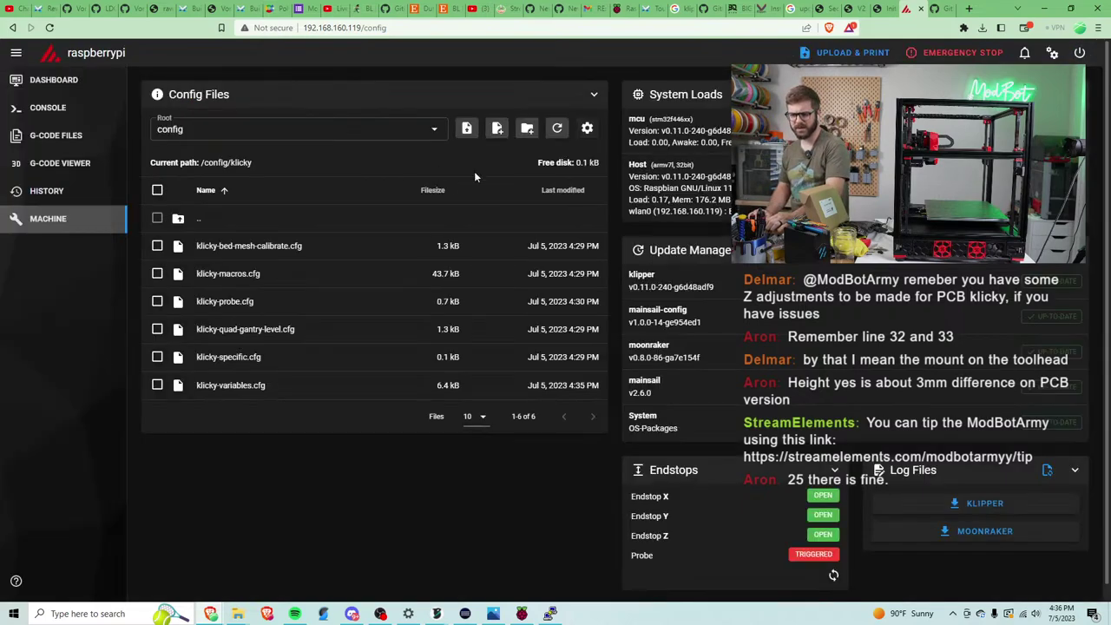
# Open printer.cfg from the config root and add klicky/klick-probe.cfg on a new line below the mainsail.cfg include.
pyautogui.click(401, 222)
pyautogui.click(246, 302)
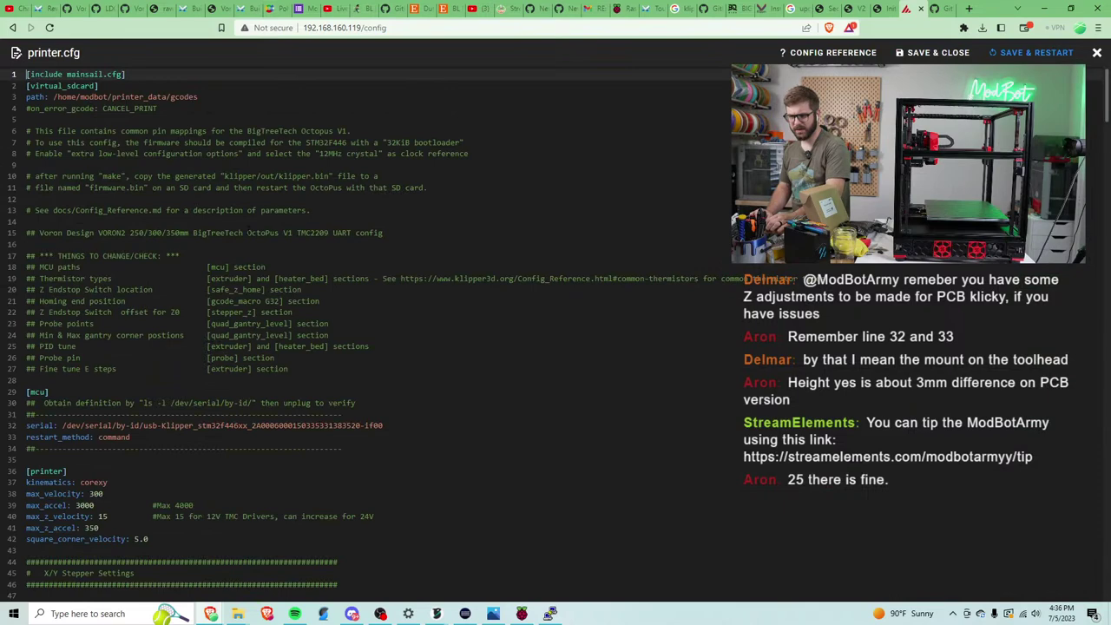
pyautogui.click(177, 75)
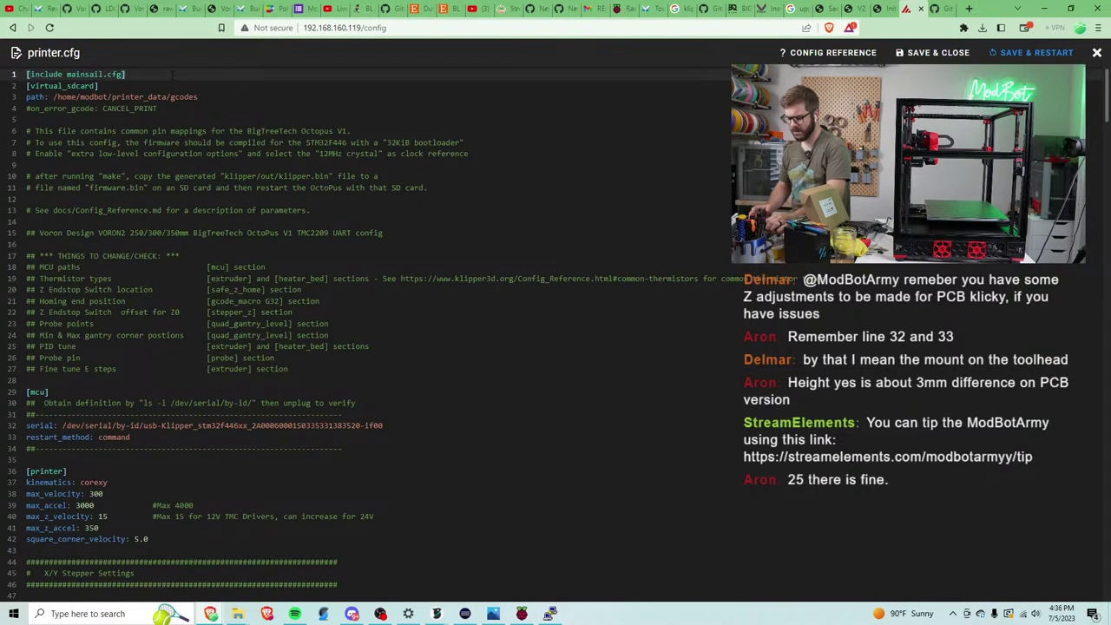
pyautogui.press('Return')
pyautogui.write('klicky')
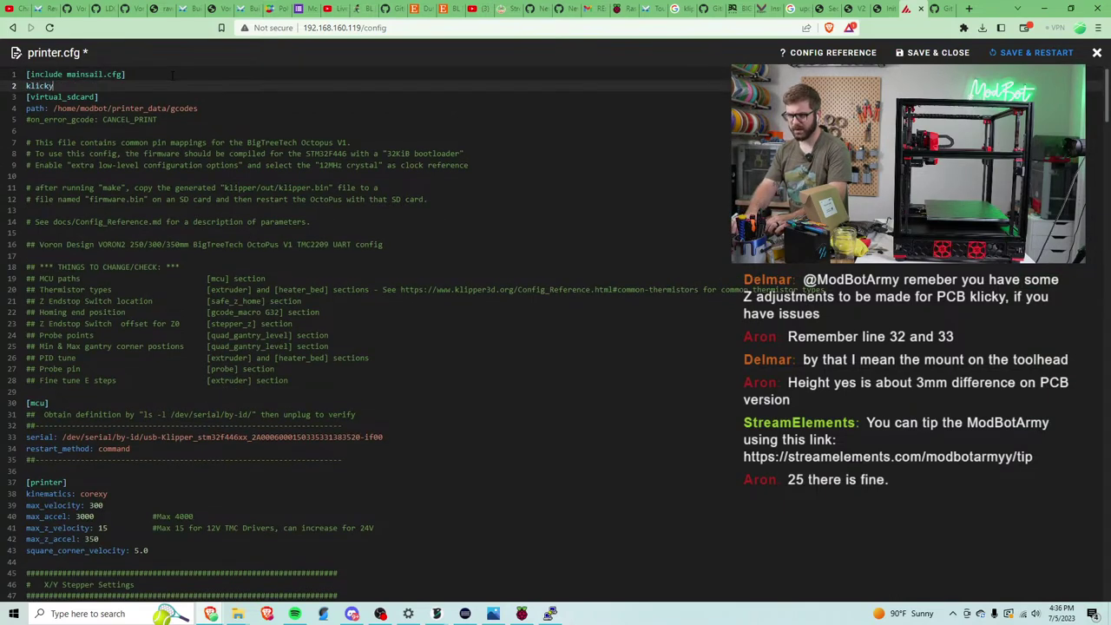
pyautogui.write('/kli')
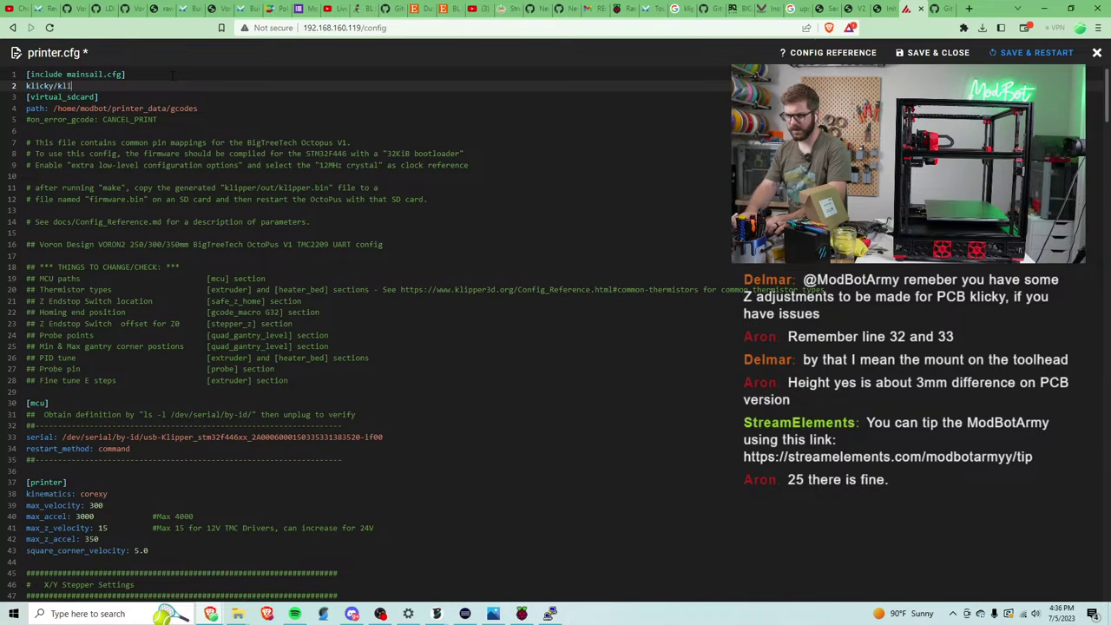
pyautogui.write('ck-pro')
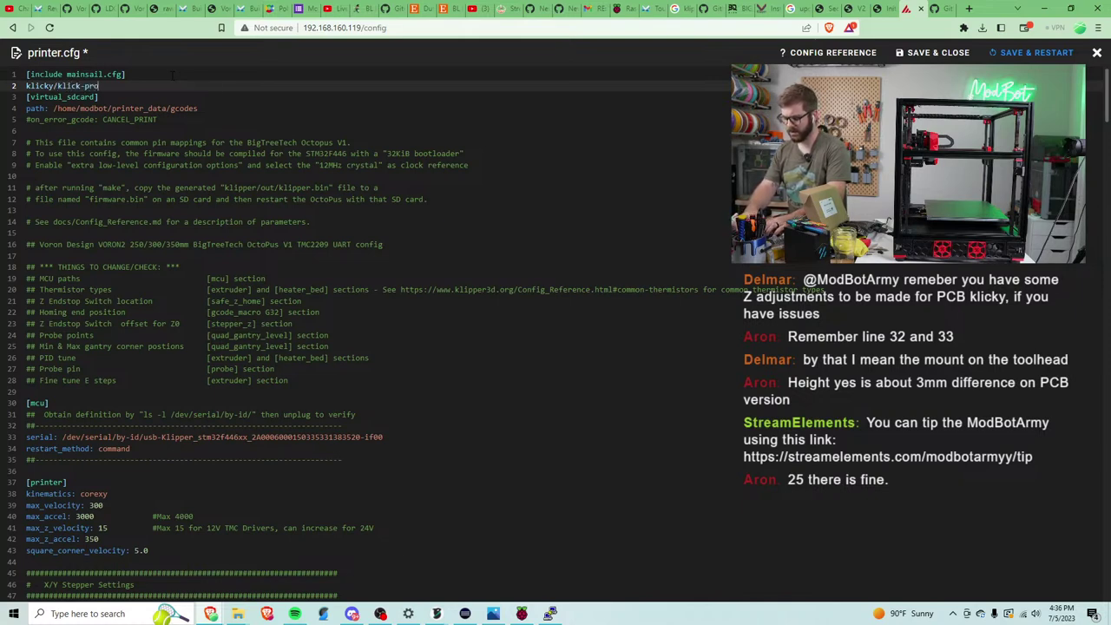
pyautogui.write('be.cfg')
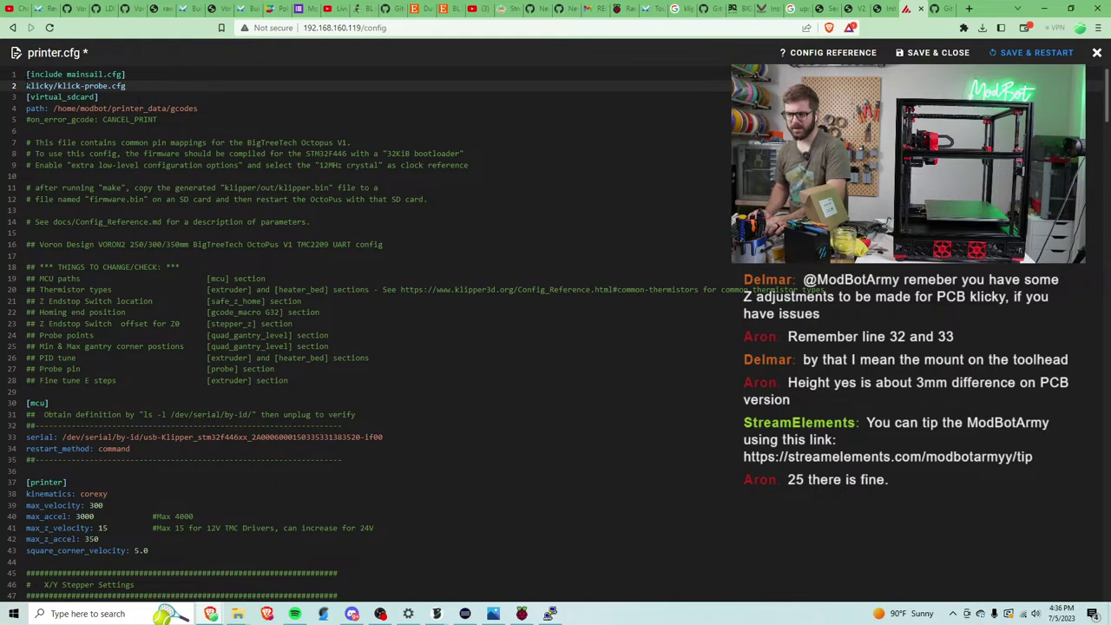
# Complete the Klicky line as [include klicky/klick-probe.cfg], then save printer.cfg and restart.
pyautogui.press('Home')
pyautogui.write('[')
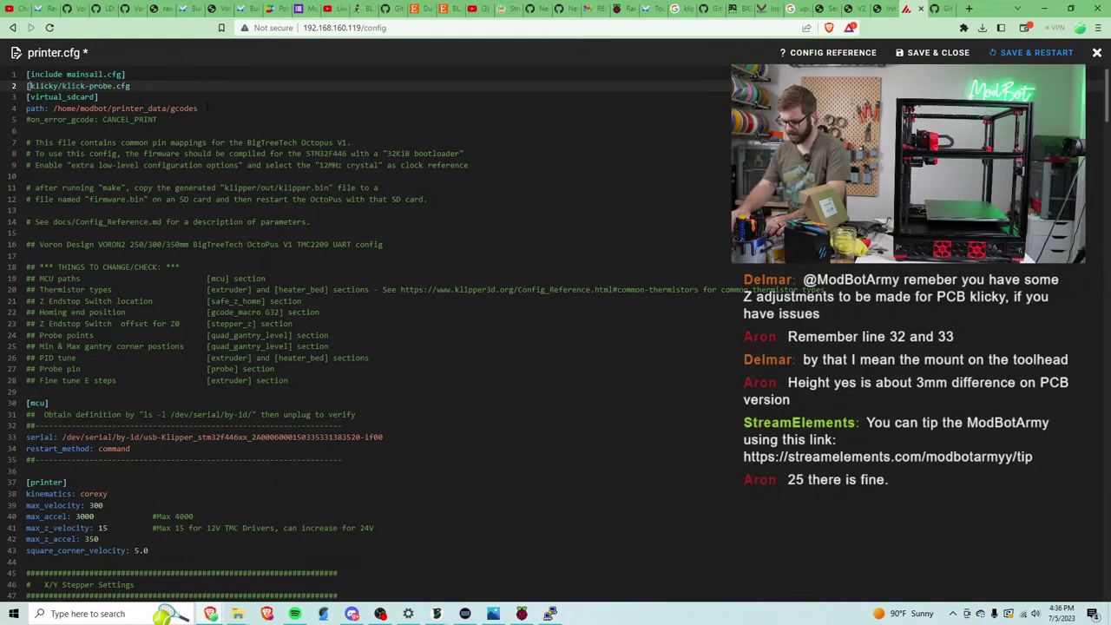
pyautogui.write('include')
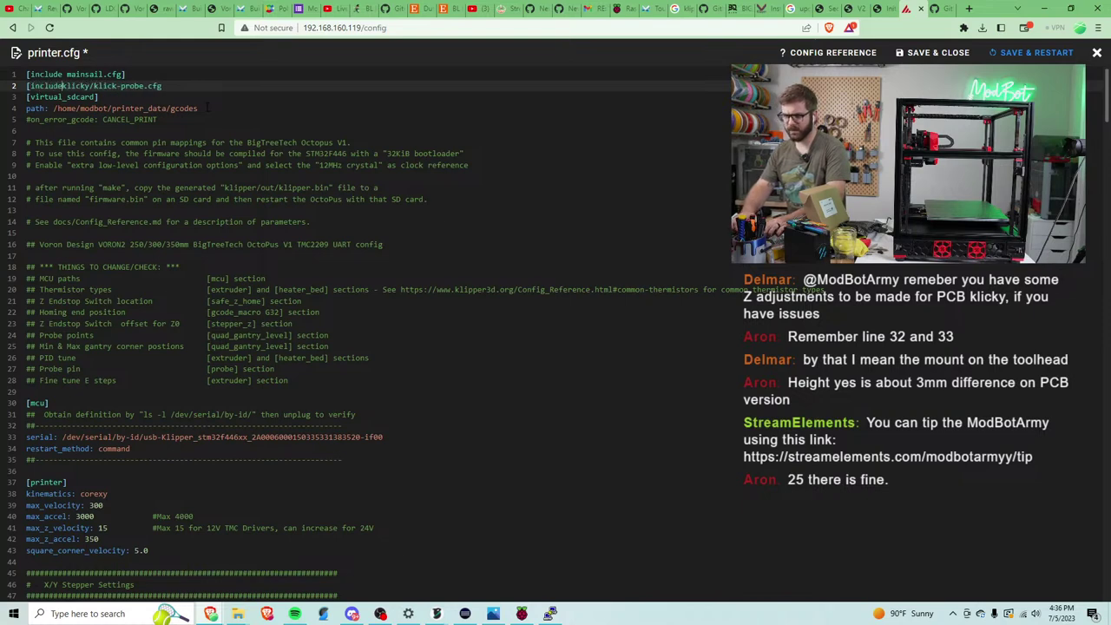
pyautogui.write(']')
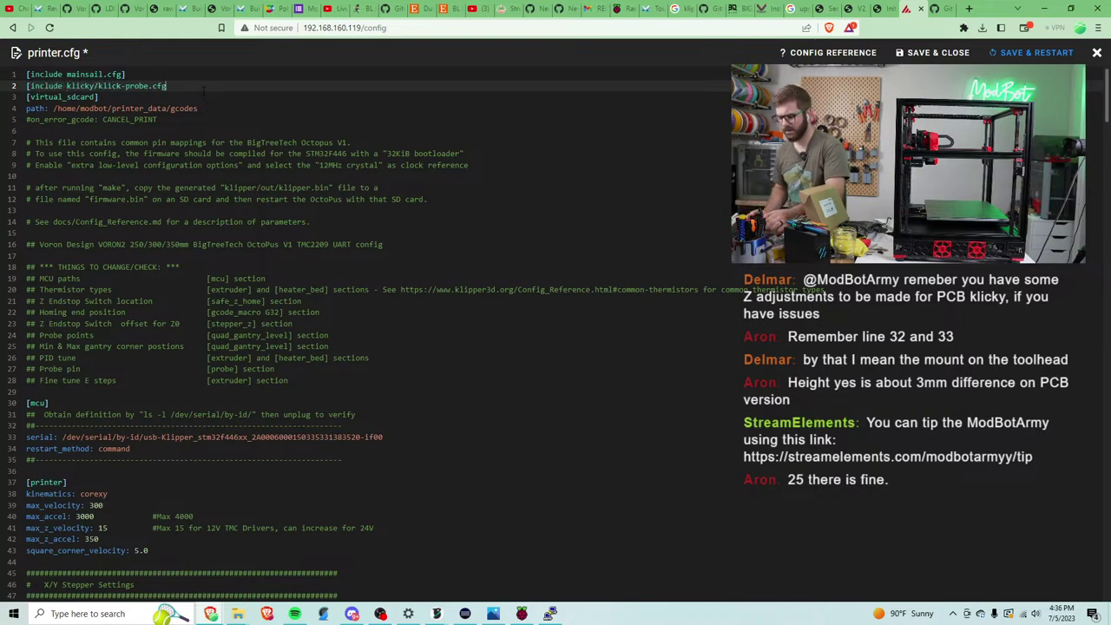
pyautogui.click(1007, 53)
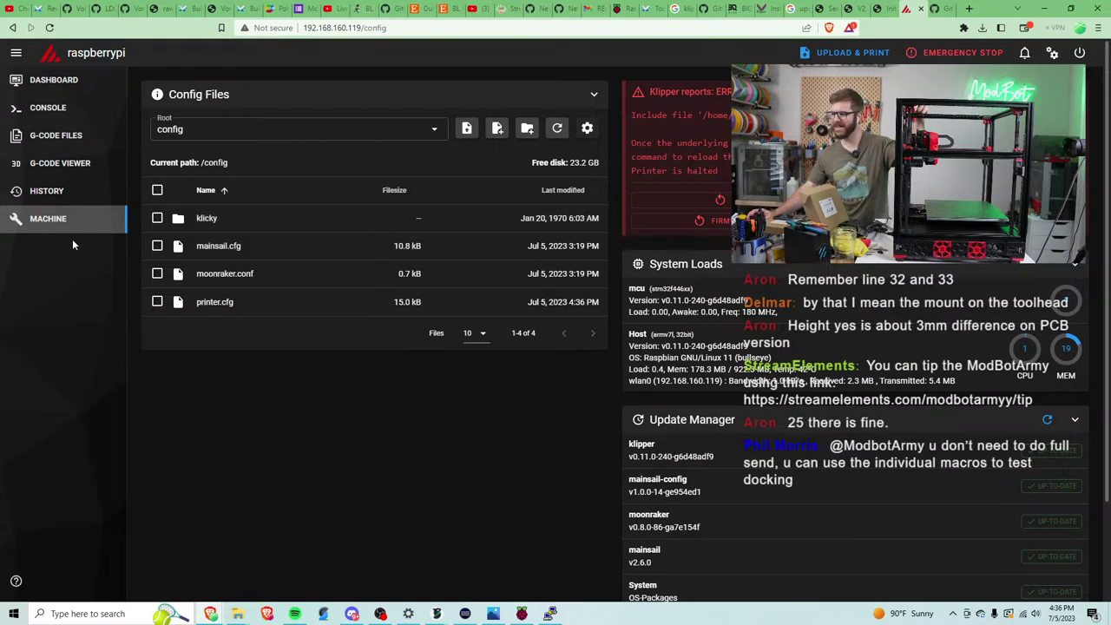
# Correct the Klicky include in printer.cfg to [include klicky/klicky-probe.cfg], then save and restart.
pyautogui.click(356, 279)
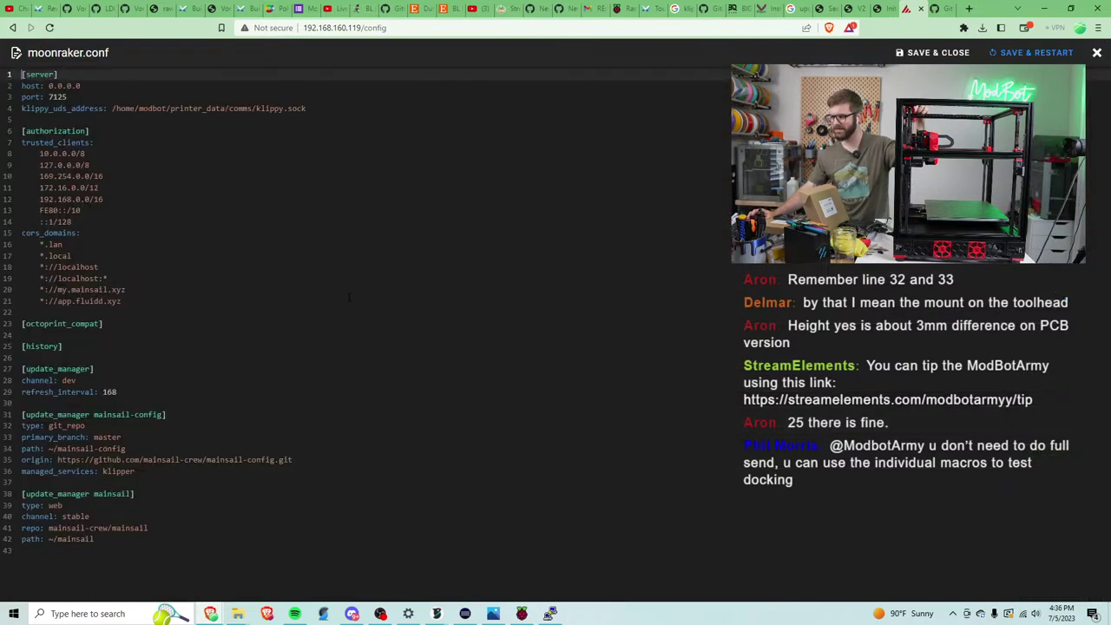
pyautogui.click(1095, 53)
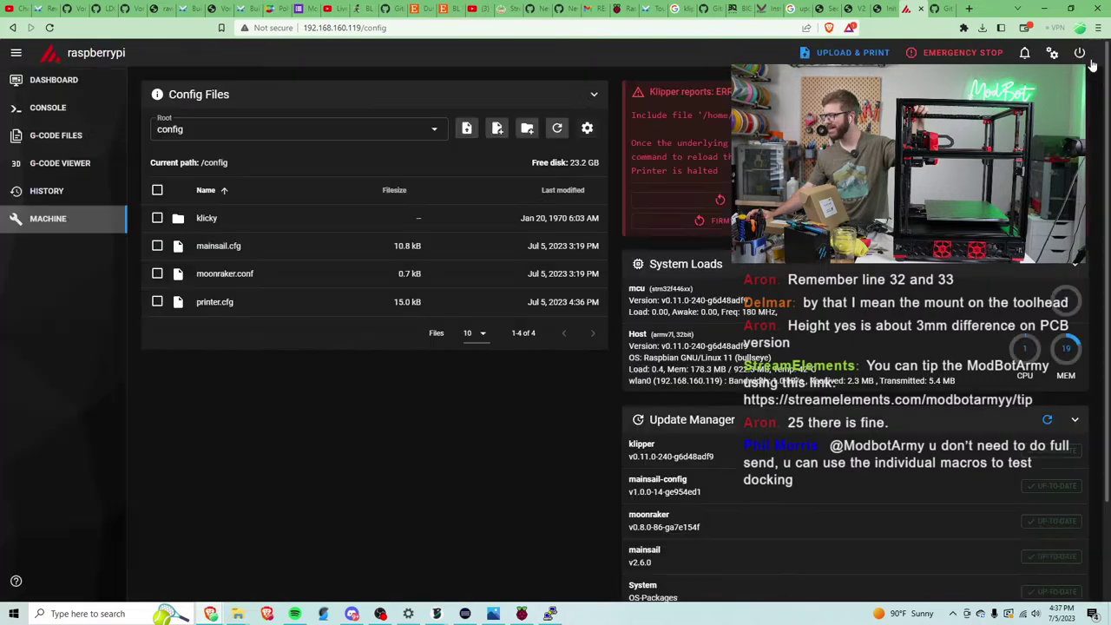
pyautogui.click(335, 303)
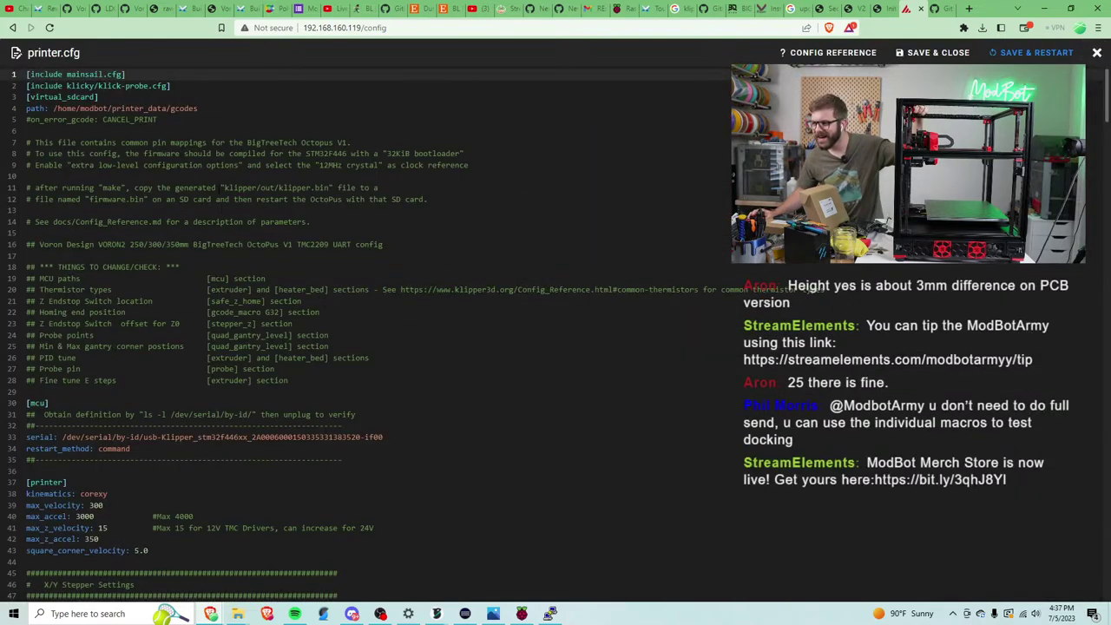
pyautogui.click(119, 86)
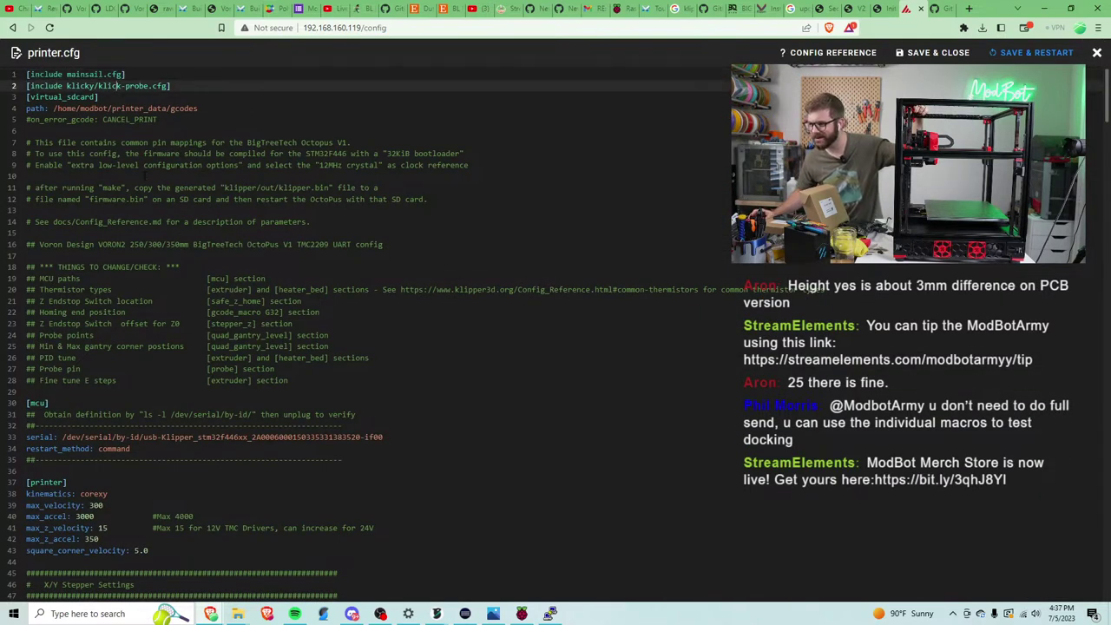
pyautogui.write('y')
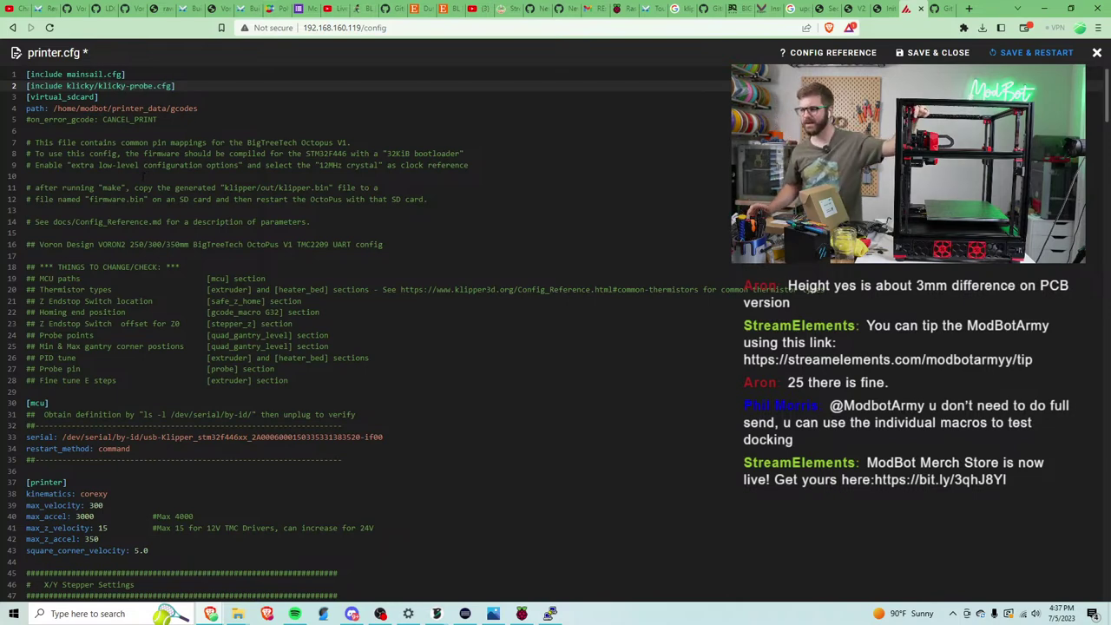
pyautogui.click(1007, 53)
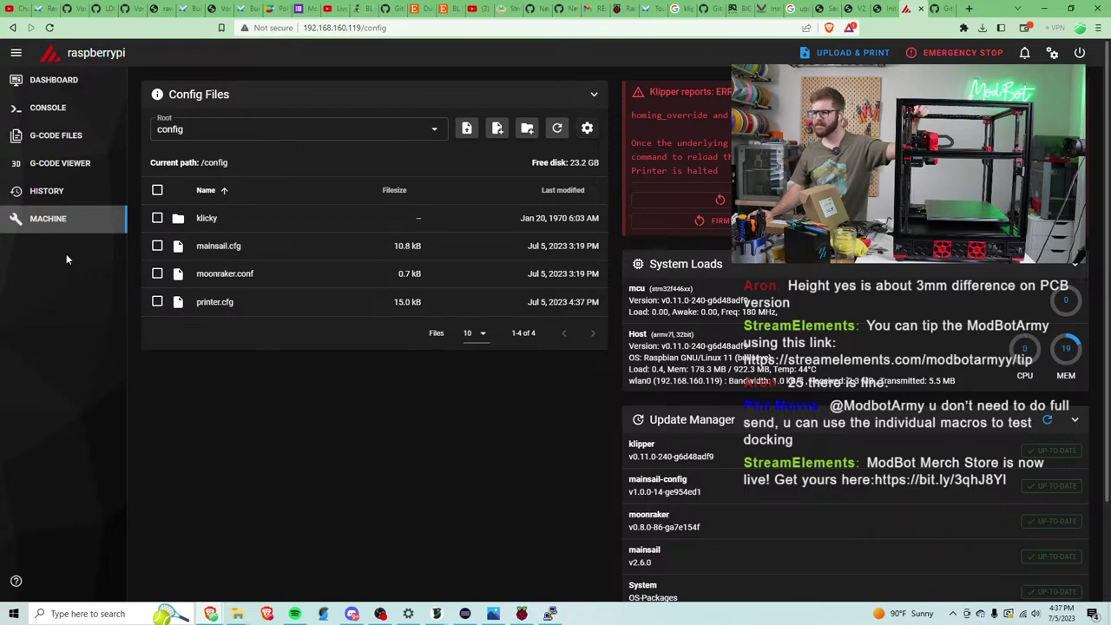
# Comment out the whole [safe_z_home] section in printer.cfg, through z_hop_speed, then save and restart.
pyautogui.click(217, 301)
pyautogui.scroll(-20, 448, 299)
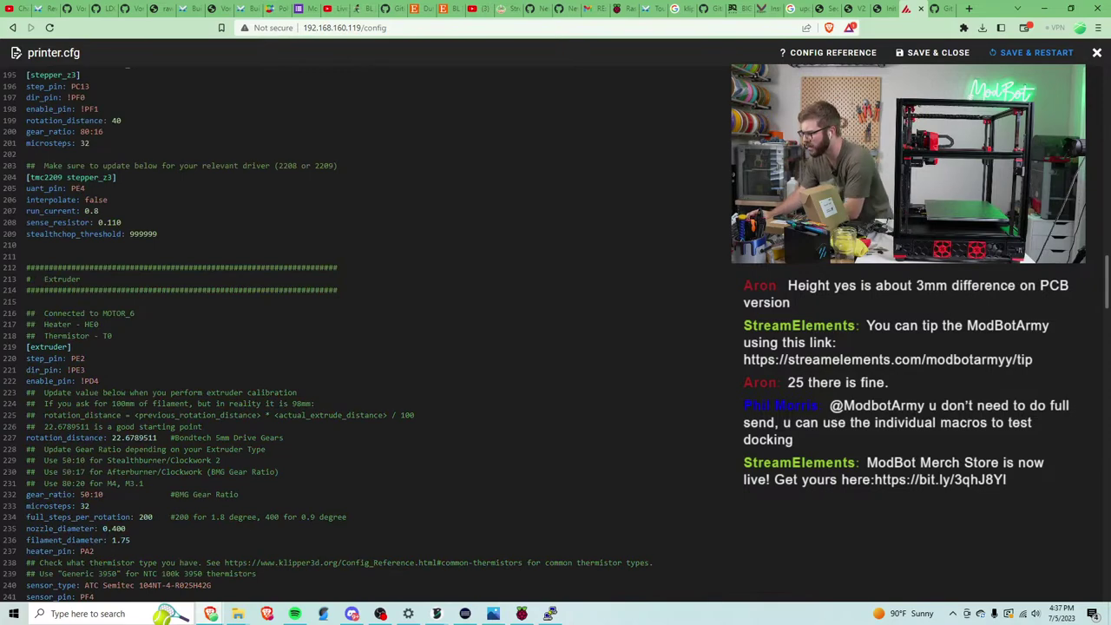
pyautogui.moveTo(1104, 292); pyautogui.dragTo(1040, 603)
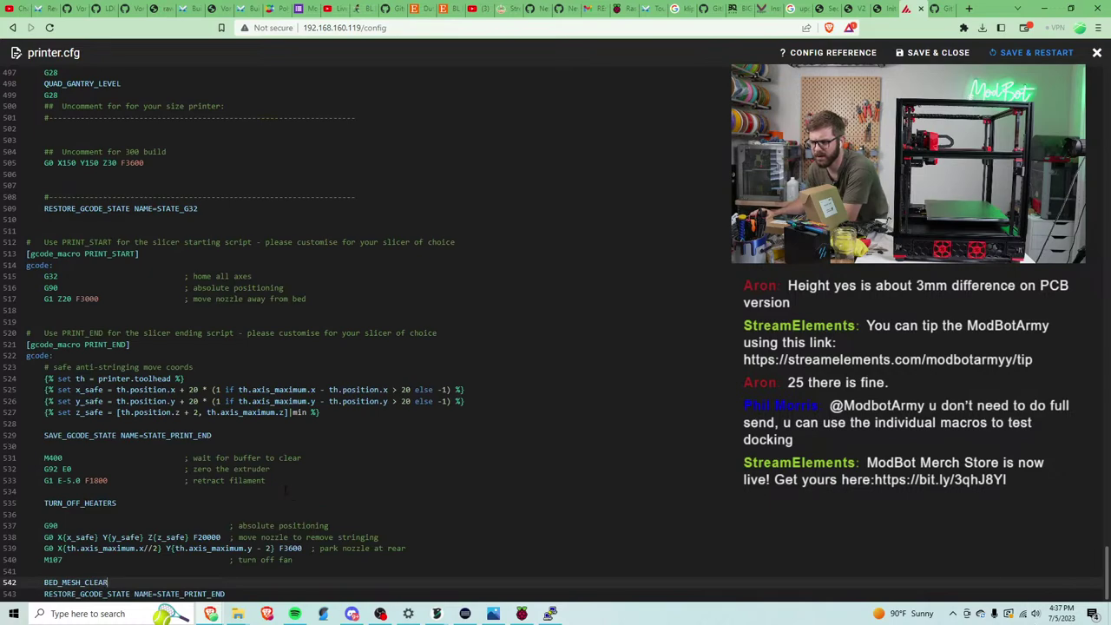
pyautogui.scroll(7, 187, 496)
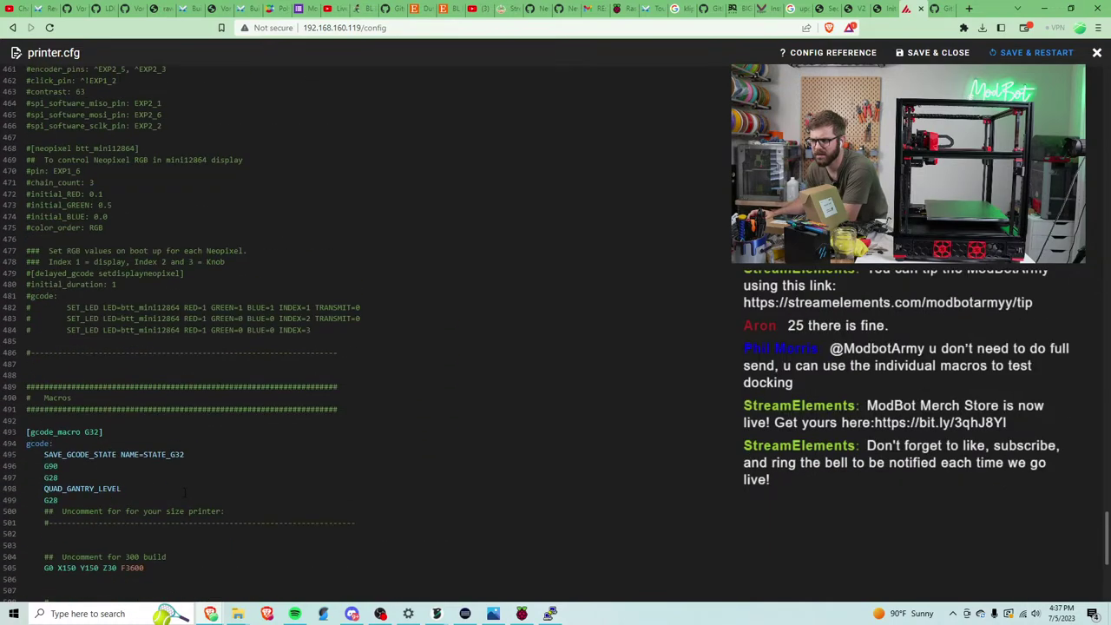
pyautogui.scroll(8, 195, 488)
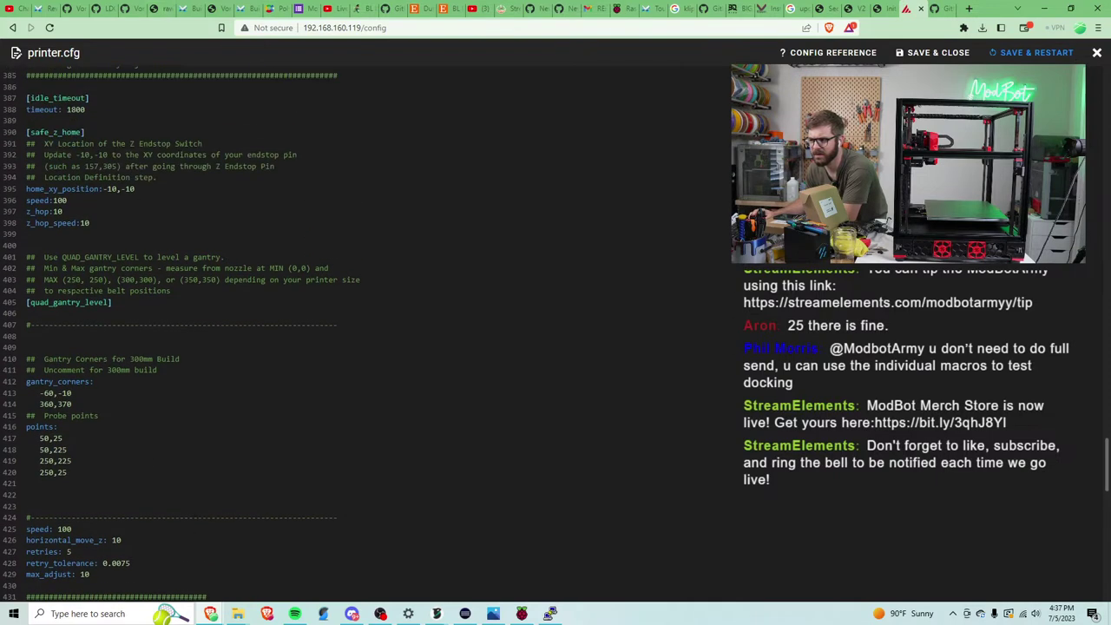
pyautogui.moveTo(26, 211); pyautogui.dragTo(26, 98)
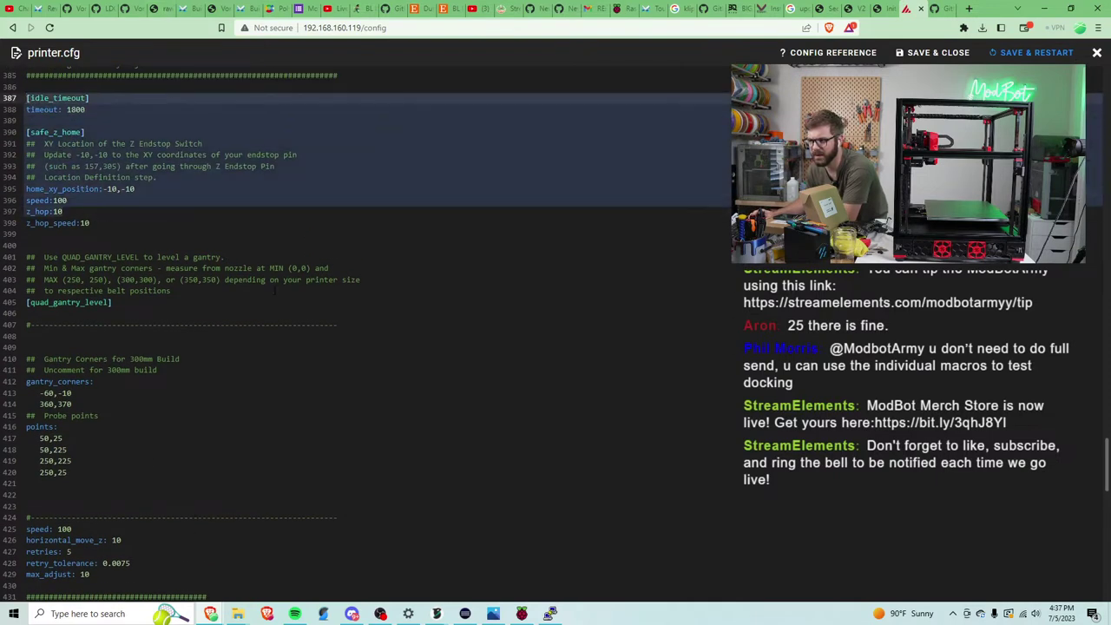
pyautogui.moveTo(26, 223); pyautogui.dragTo(26, 132)
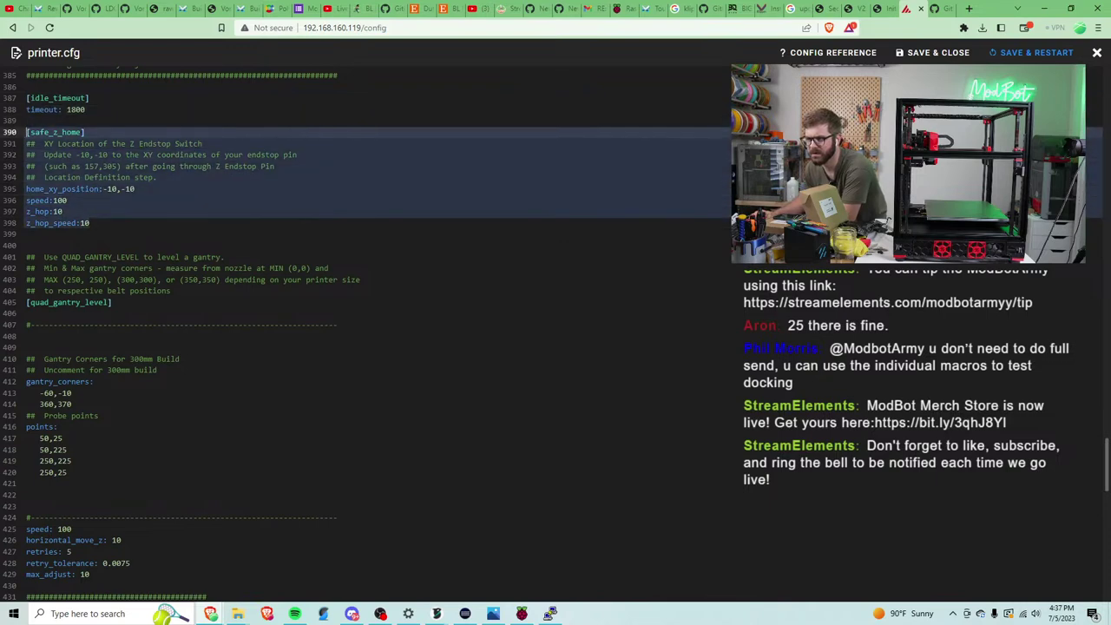
pyautogui.hotkey('ctrl', '/')
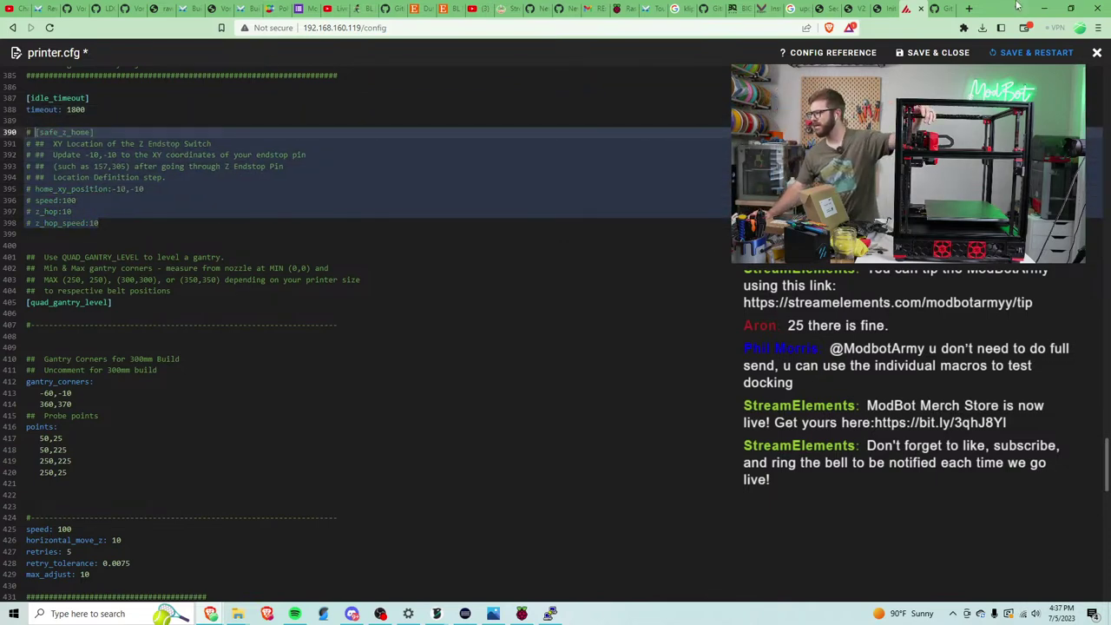
pyautogui.click(1024, 53)
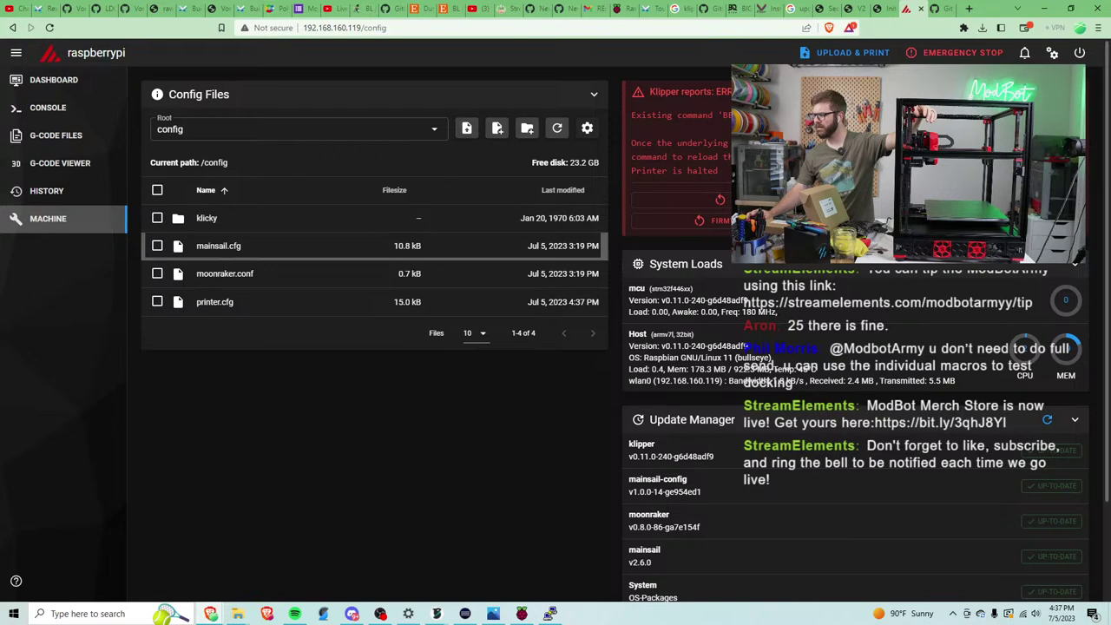
# Try commenting out the entire [gcode_macro G32] block in printer.cfg, then save and close the file.
pyautogui.click(281, 309)
pyautogui.scroll(-4, 280, 310)
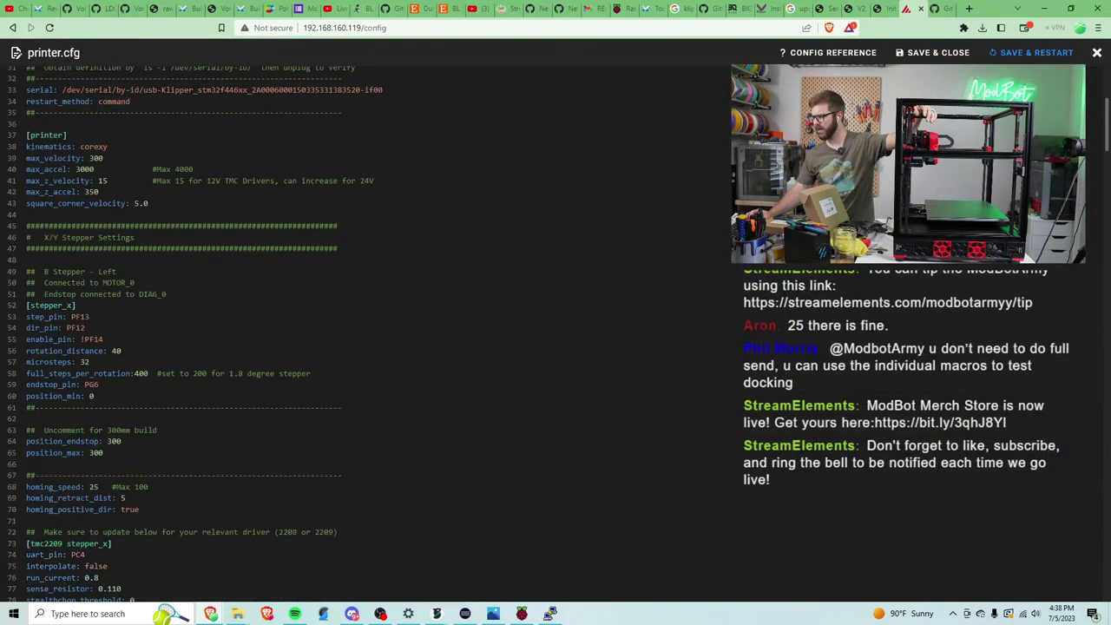
pyautogui.moveTo(1107, 117); pyautogui.dragTo(1108, 557)
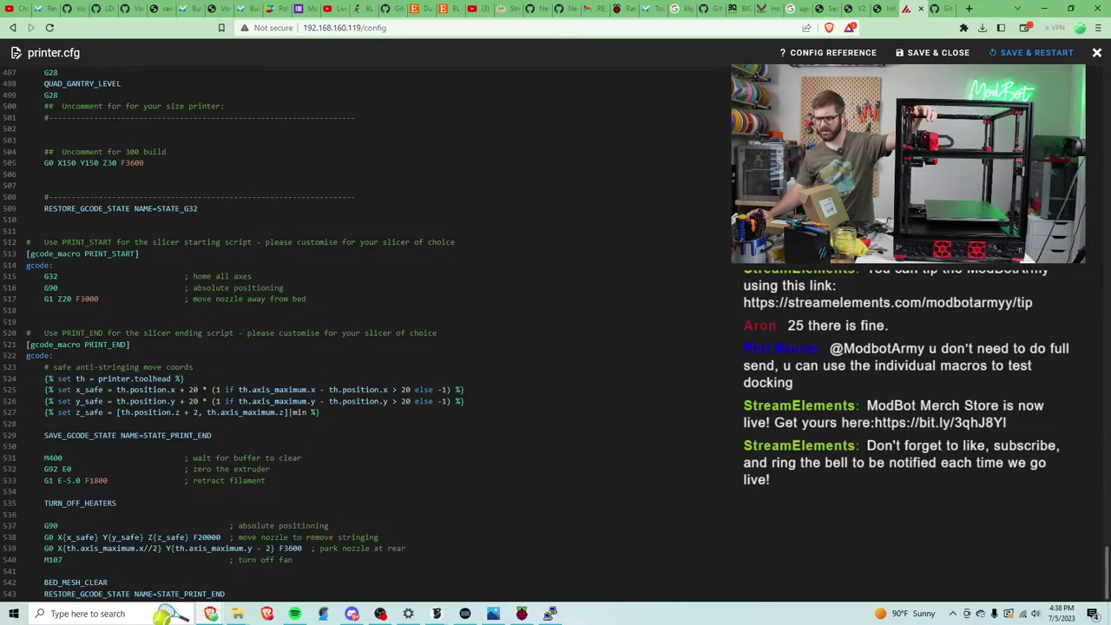
pyautogui.scroll(3, 370, 380)
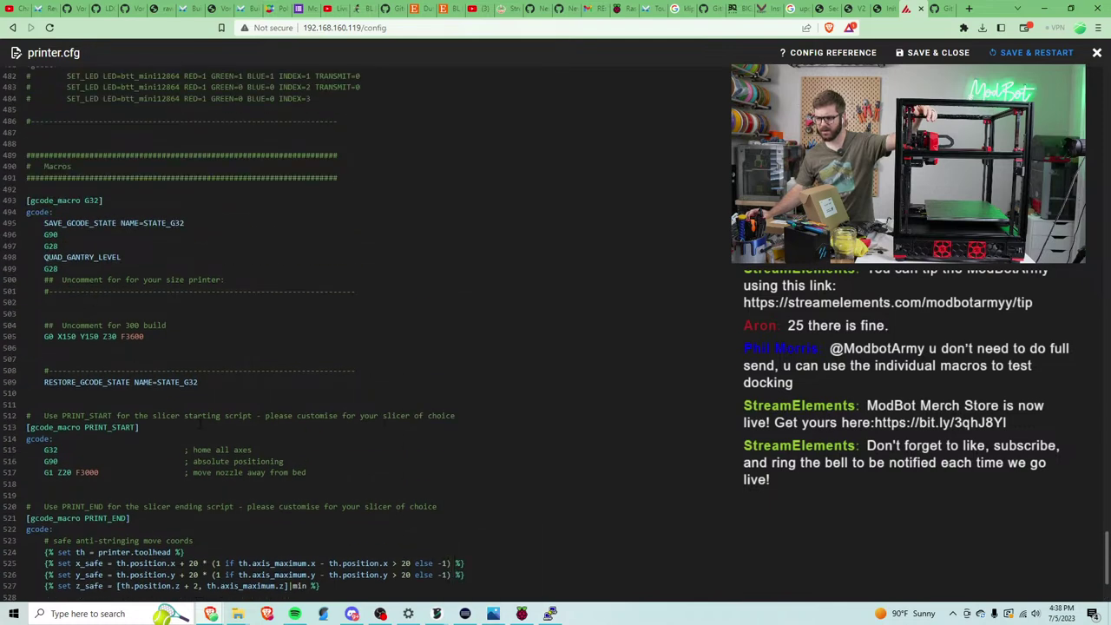
pyautogui.moveTo(214, 388); pyautogui.dragTo(19, 205)
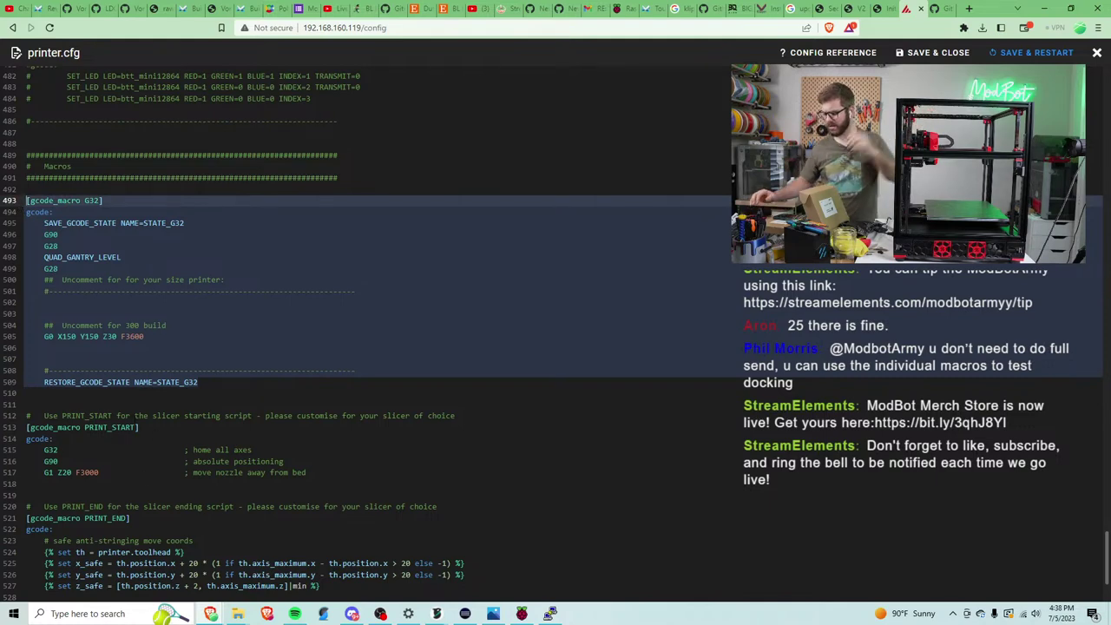
pyautogui.hotkey('ctrl', '/')
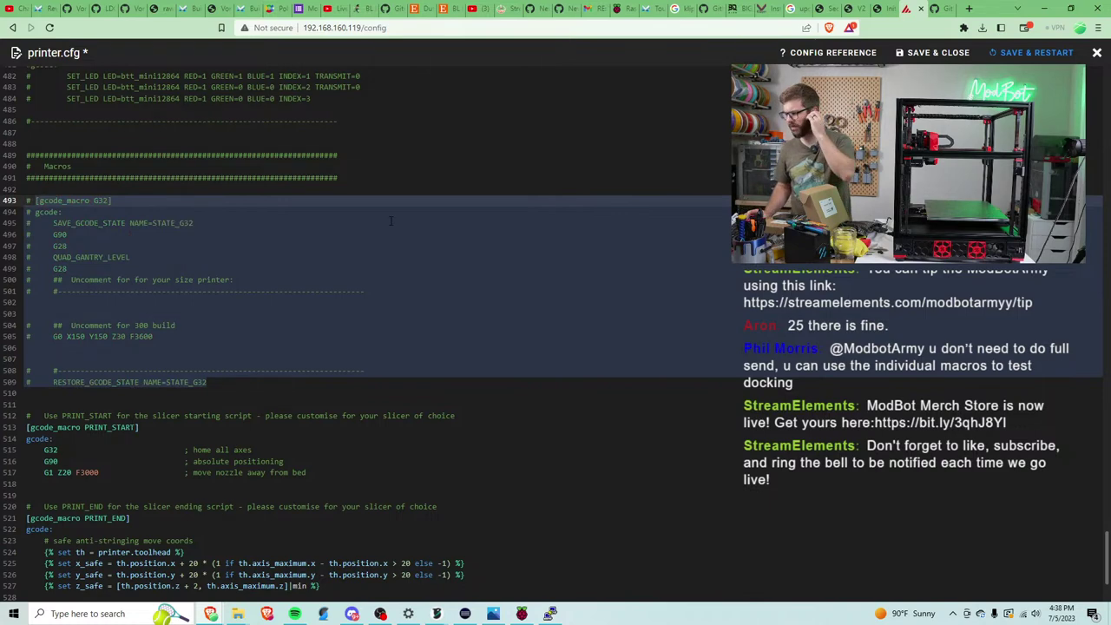
pyautogui.click(938, 52)
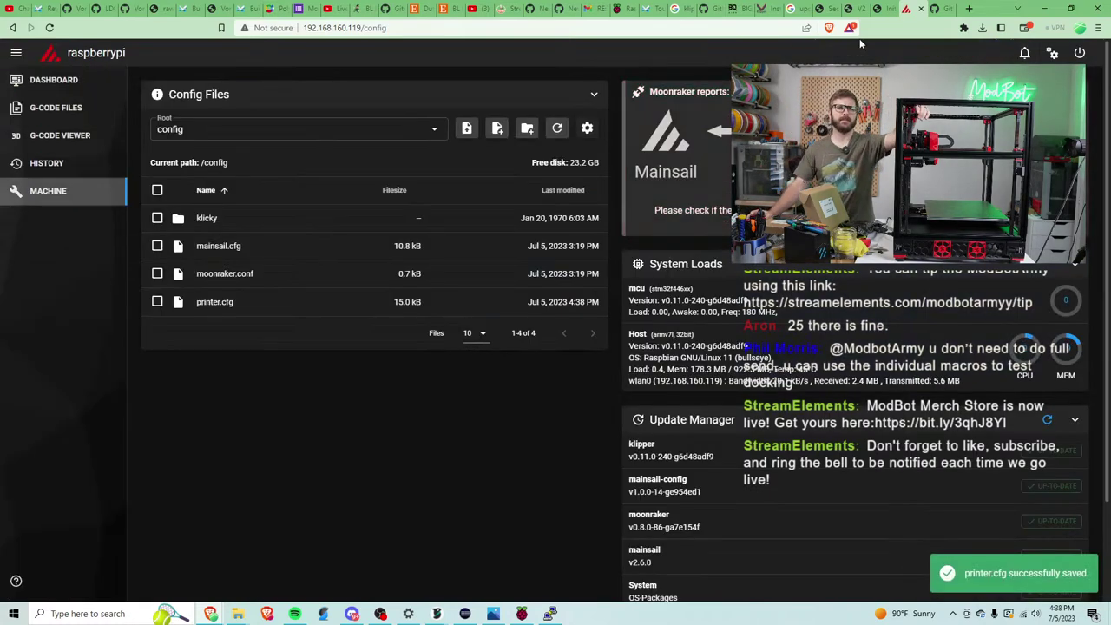
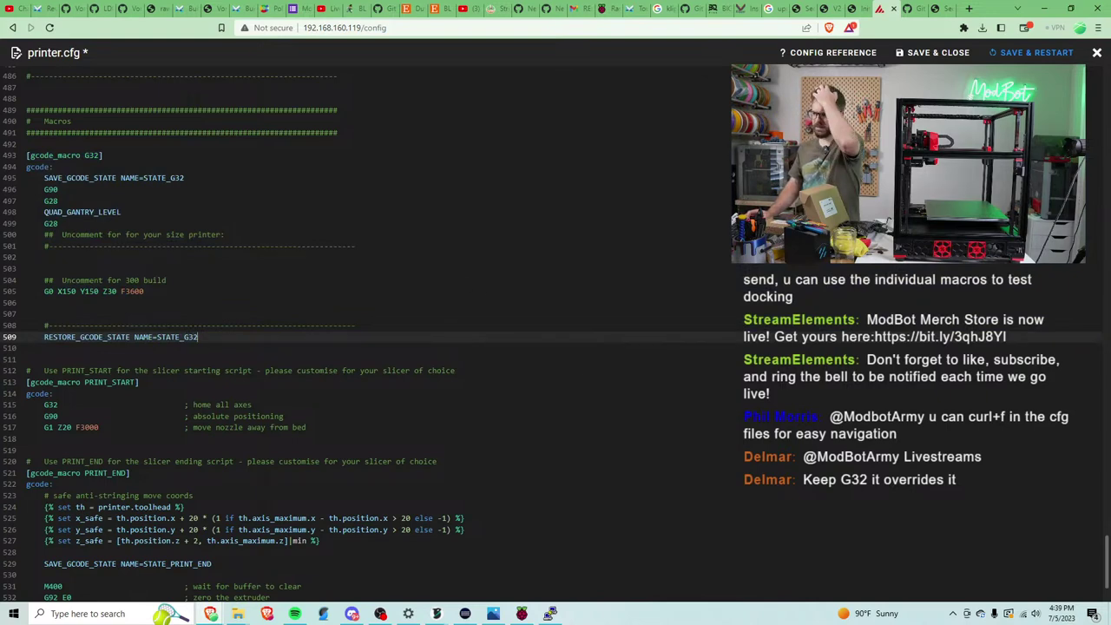
# Switch to the Voron Secondary Printer Tuning page and examine the sample [bed_mesh] configuration and its placement instructions.
pyautogui.click(906, 8)
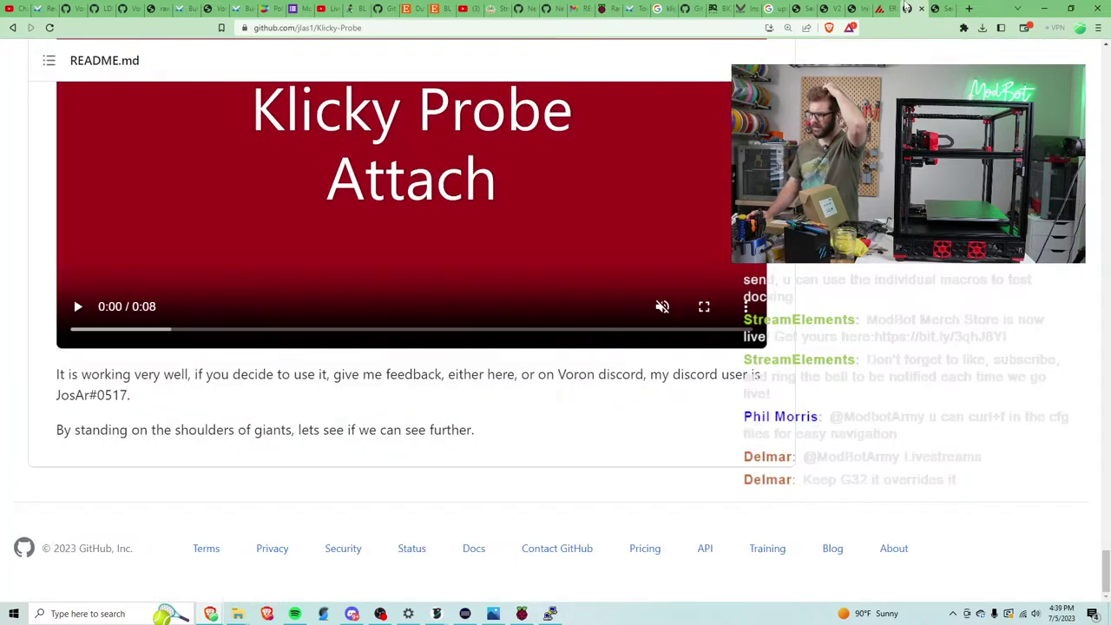
pyautogui.click(935, 9)
pyautogui.scroll(1, 659, 363)
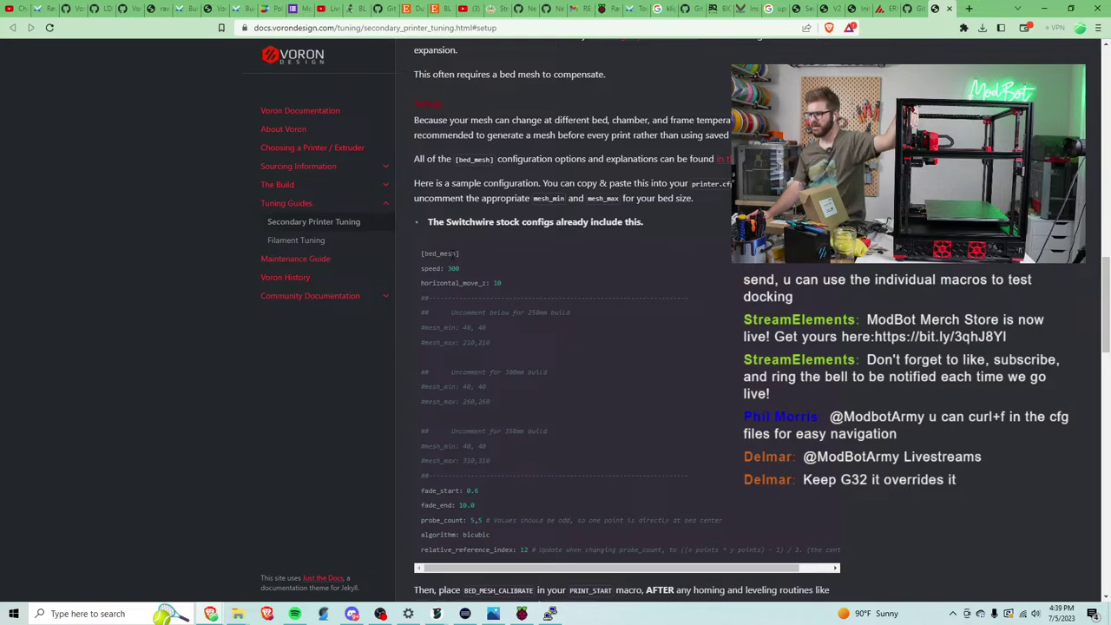
pyautogui.scroll(-1, 452, 254)
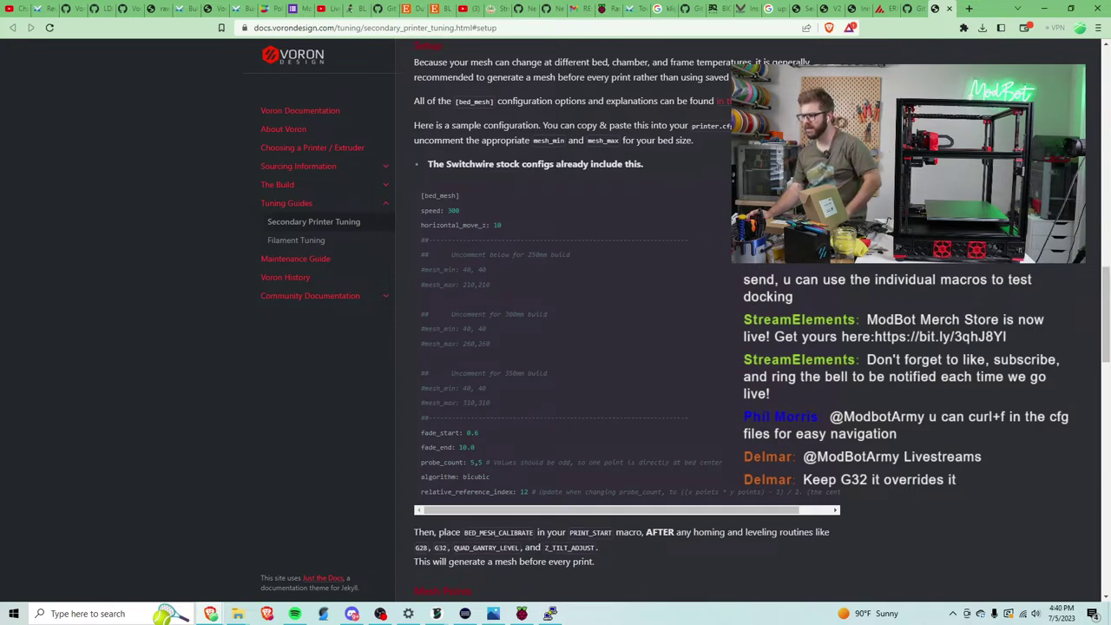
pyautogui.scroll(-1, 627, 327)
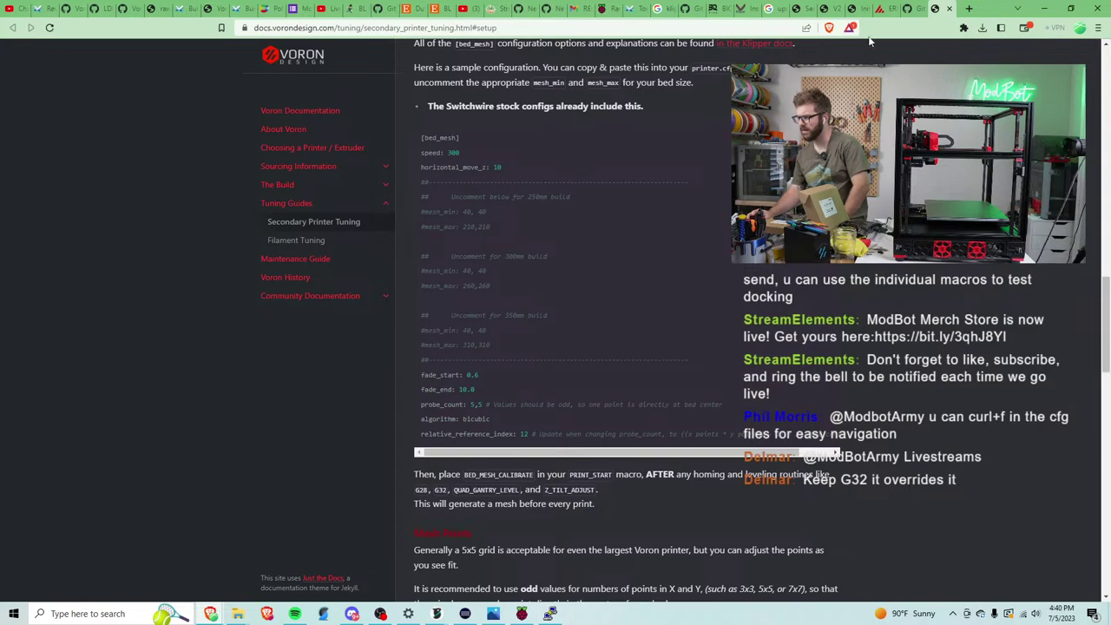
# Return to printer.cfg in Mainsail and paste the sample [bed_mesh] configuration between the G32 and PRINT_START macros.
pyautogui.click(906, 8)
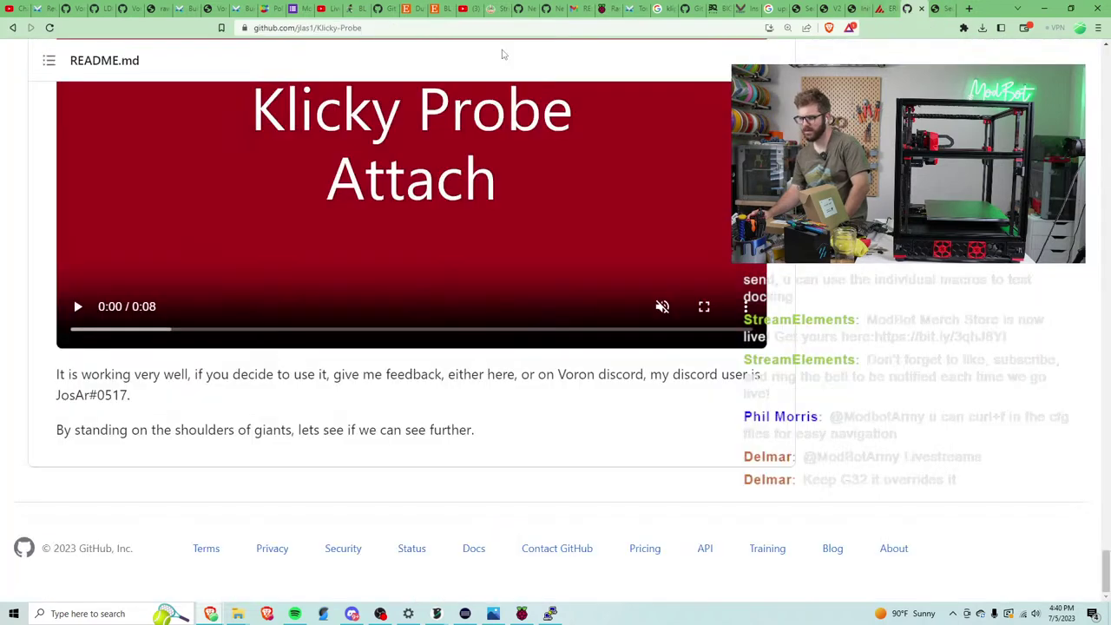
pyautogui.click(881, 9)
pyautogui.press('Up')
pyautogui.press('Up')
pyautogui.press('Up')
pyautogui.press('Up')
pyautogui.press('Up')
pyautogui.press('Up')
pyautogui.press('Up')
pyautogui.press('Up')
pyautogui.press('Up')
pyautogui.press('Up')
pyautogui.press('Up')
pyautogui.press('Up')
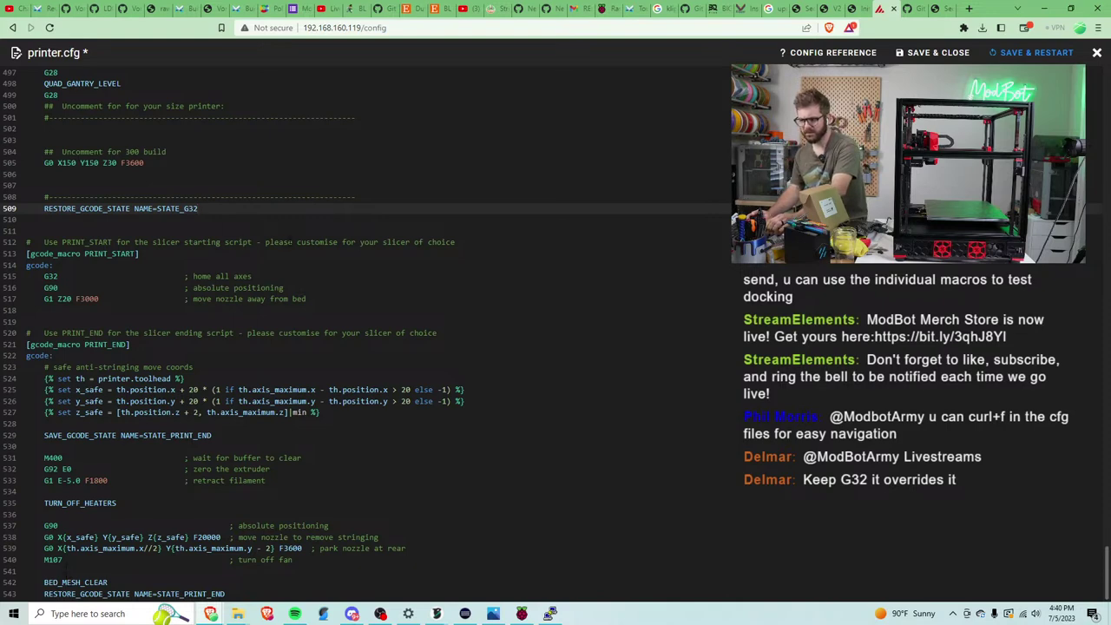
pyautogui.press('Down')
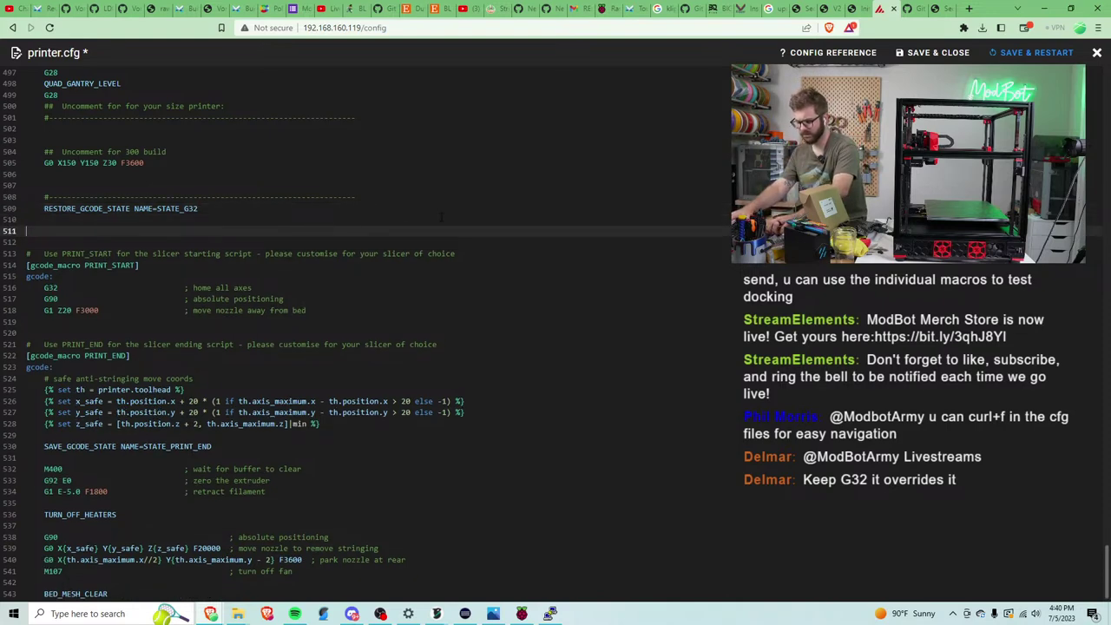
pyautogui.hotkey('ctrl', 'v')
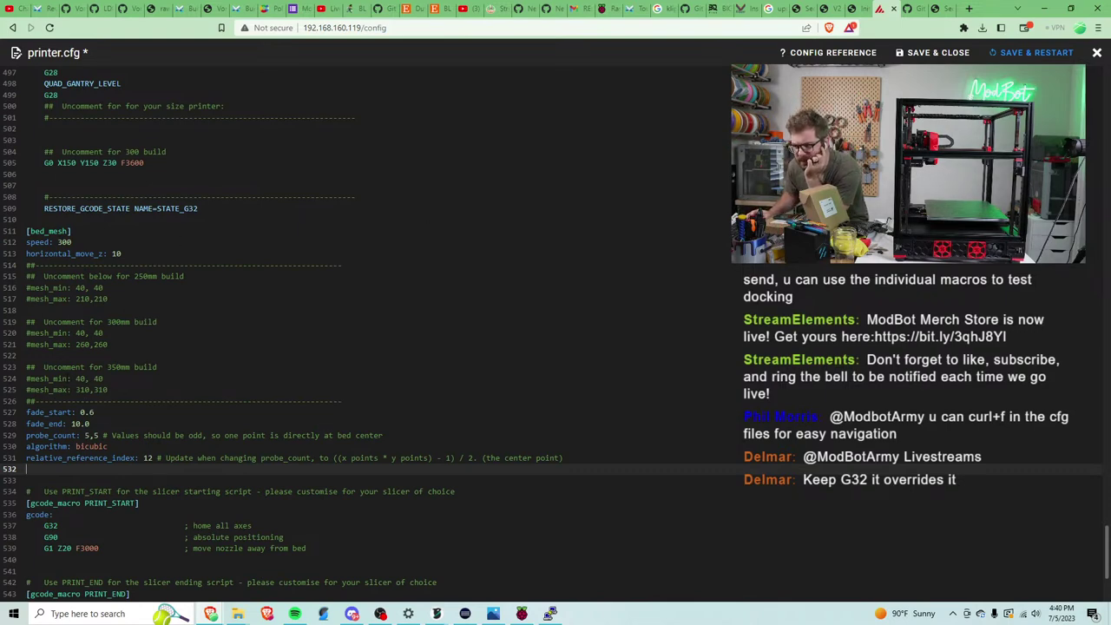
# Delete the 350mm build comment and its mesh_min and mesh_max lines from the [bed_mesh] section.
pyautogui.press('Up')
pyautogui.press('Up')
pyautogui.press('Up')
pyautogui.press('Up')
pyautogui.press('Up')
pyautogui.press('Up')
pyautogui.press('Up')
pyautogui.press('Up')
pyautogui.press('Up')
pyautogui.press('Up')
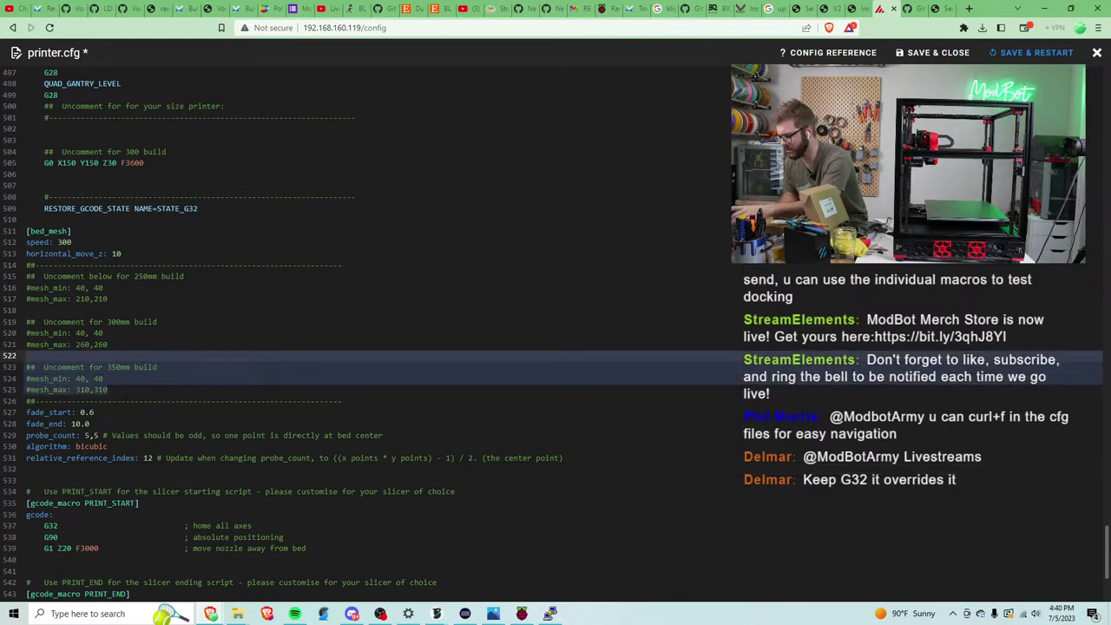
pyautogui.press('Delete')
# Delete the 250mm build comment and its mesh_min and mesh_max lines from the [bed_mesh] section.
pyautogui.press('Up')
pyautogui.press('Up')
pyautogui.press('Up')
pyautogui.press('Up')
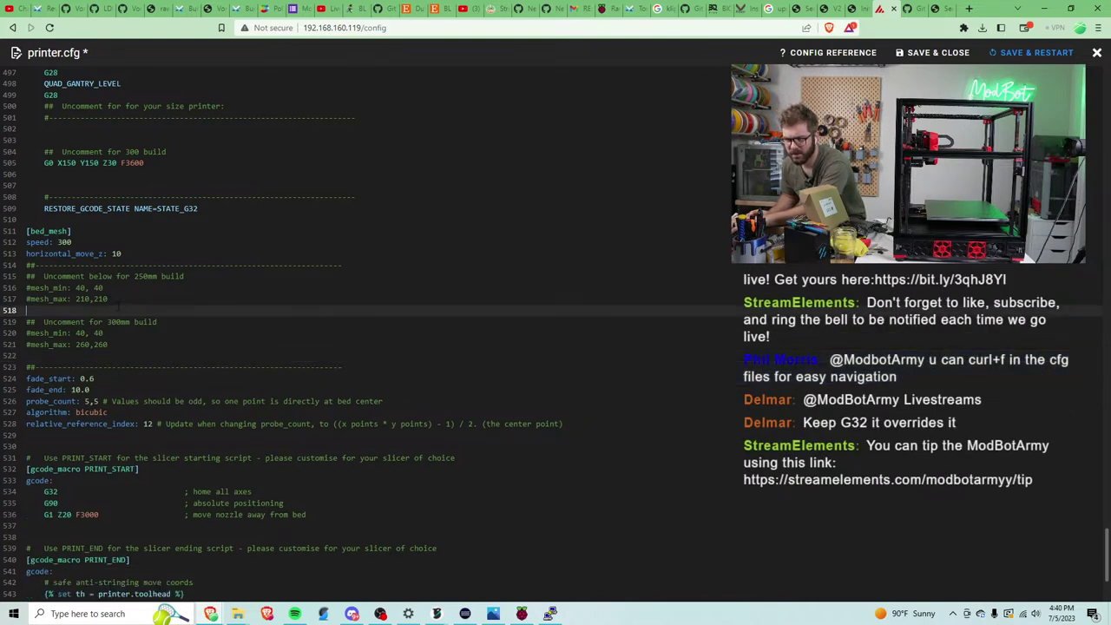
pyautogui.hotkey('shift', 'Up')
pyautogui.hotkey('shift', 'Up')
pyautogui.hotkey('shift', 'Up')
pyautogui.press('Delete')
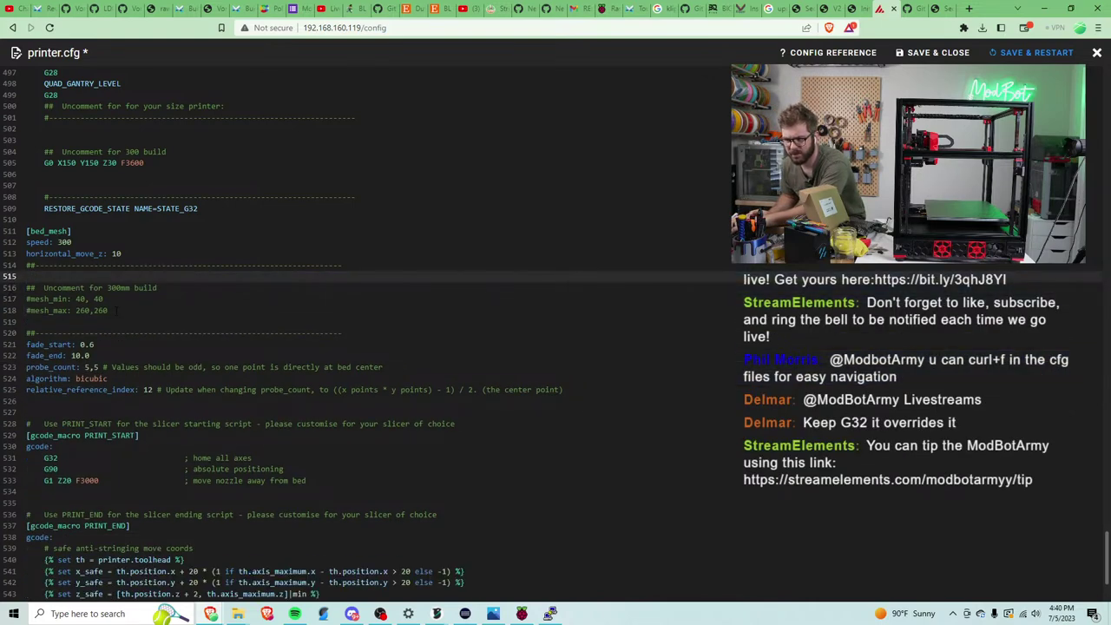
# Uncomment the 300mm build values mesh_min: 40, 40 and mesh_max: 260,260 in [bed_mesh], then save and restart.
pyautogui.press('Down')
pyautogui.press('Down')
pyautogui.press('Down')
pyautogui.hotkey('shift', 'Up')
pyautogui.hotkey('shift', 'Up')
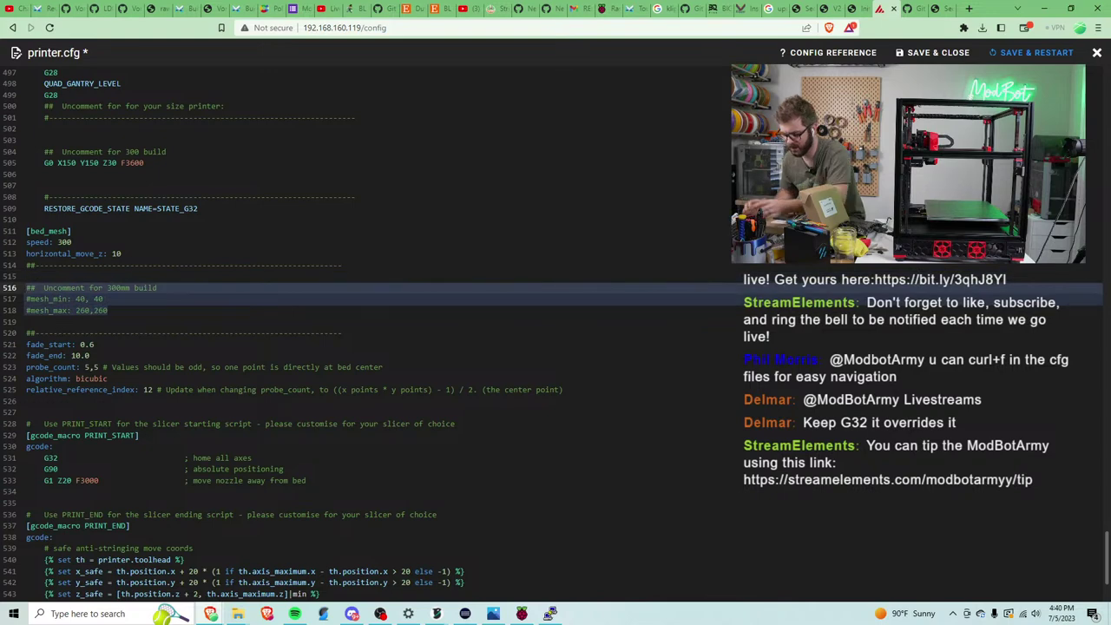
pyautogui.hotkey('ctrl', '/')
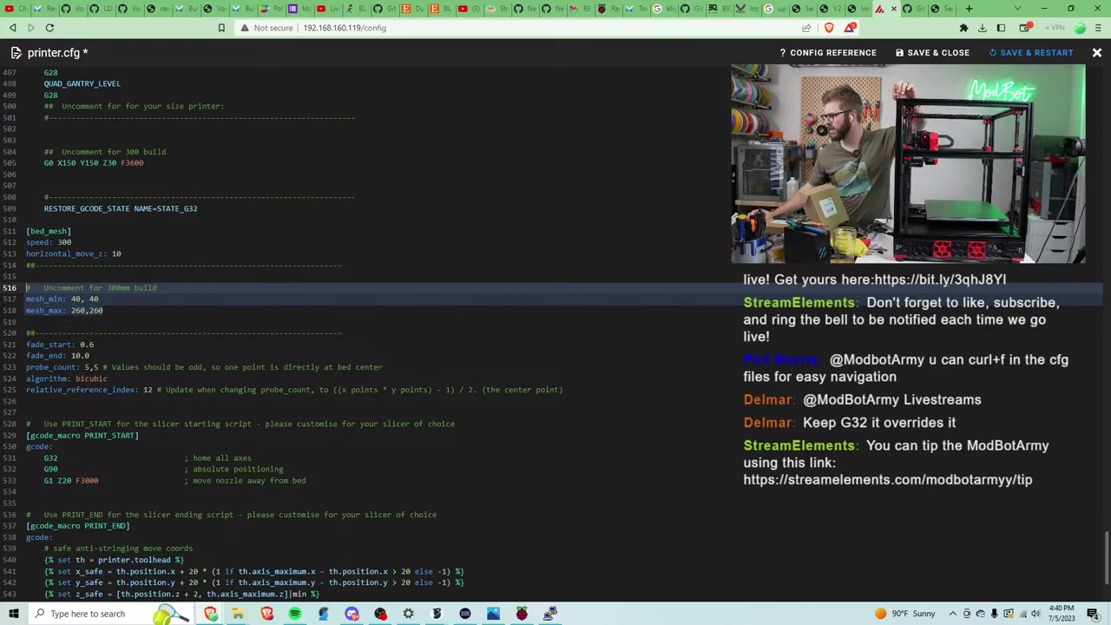
pyautogui.click(1061, 52)
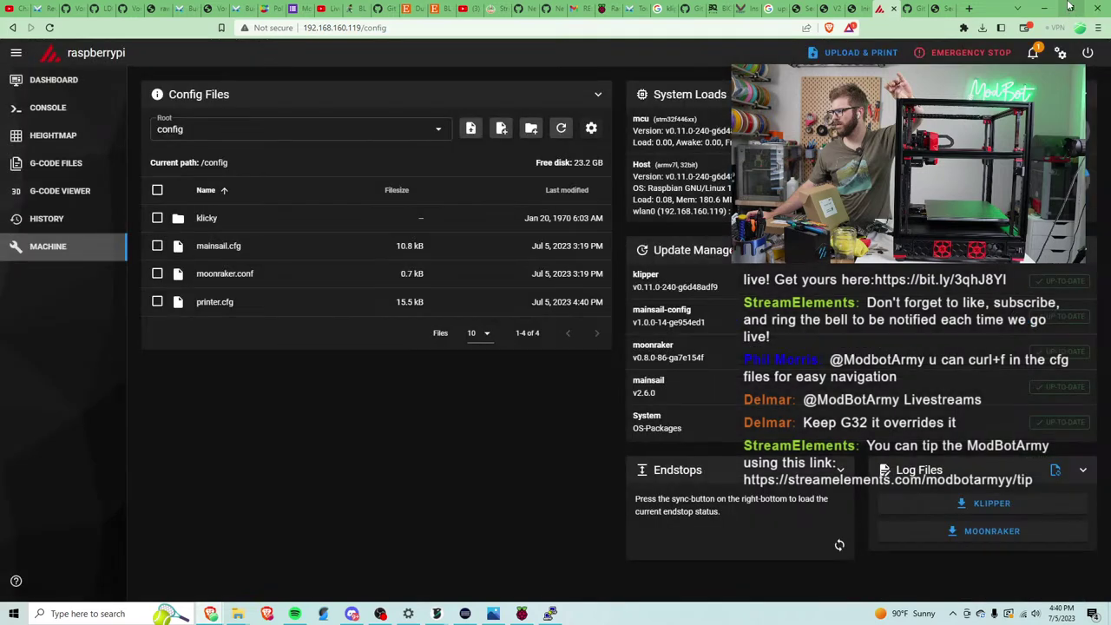
# Check the dashboard's macro list for the Klicky probe macros.
pyautogui.click(54, 80)
pyautogui.scroll(-2, 227, 183)
pyautogui.scroll(-2, 228, 183)
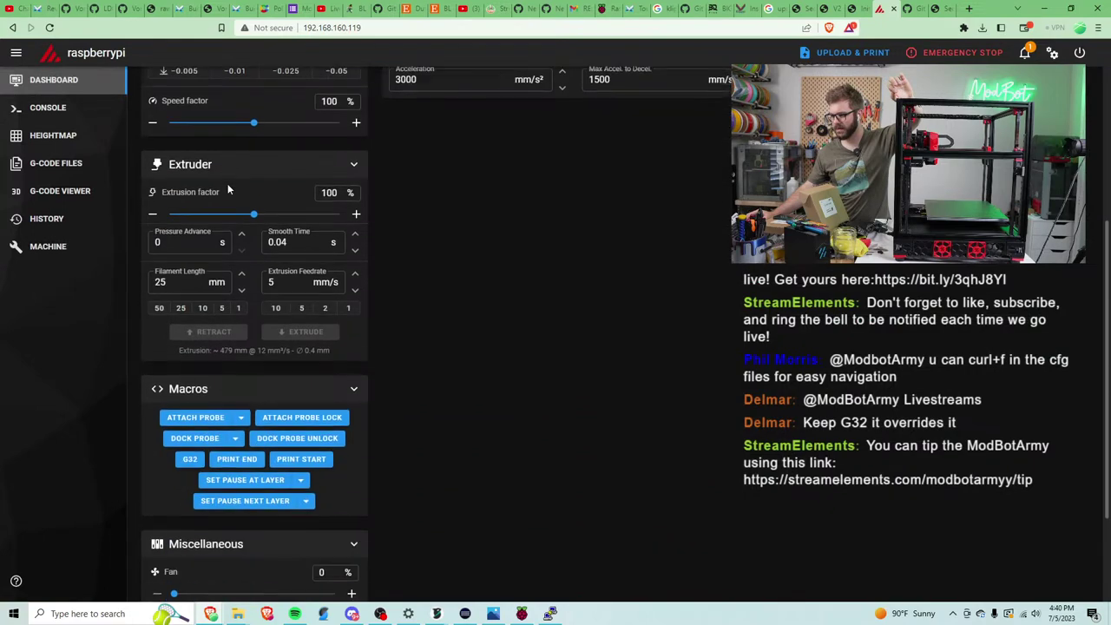
pyautogui.scroll(1, 220, 203)
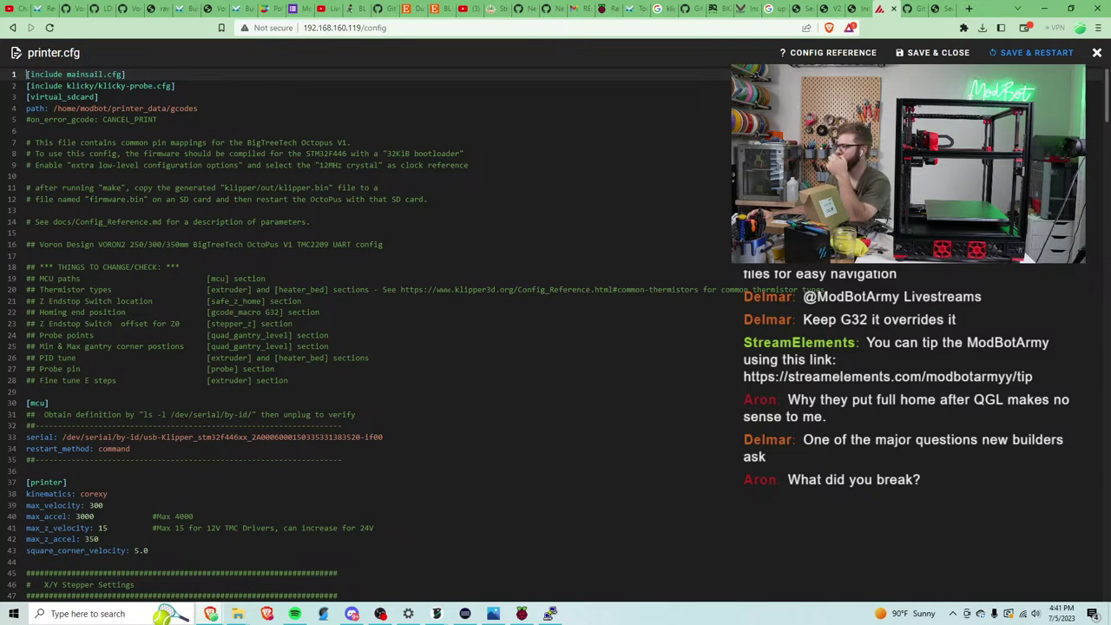
# Close printer.cfg, return to the dashboard and run the Attach Probe macro.
pyautogui.click(1096, 52)
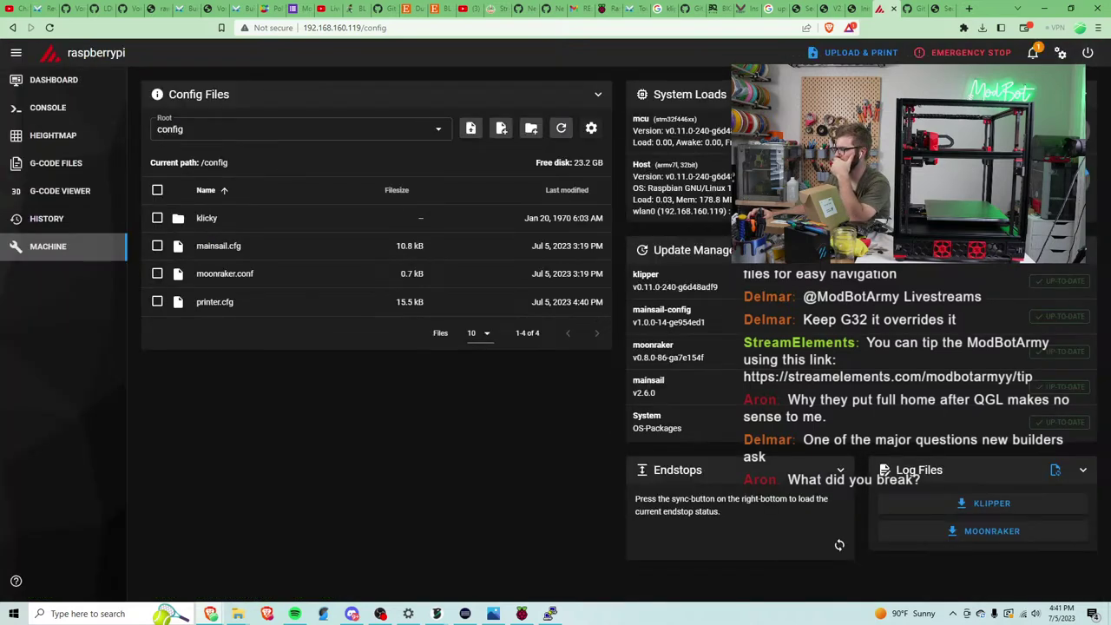
pyautogui.click(44, 80)
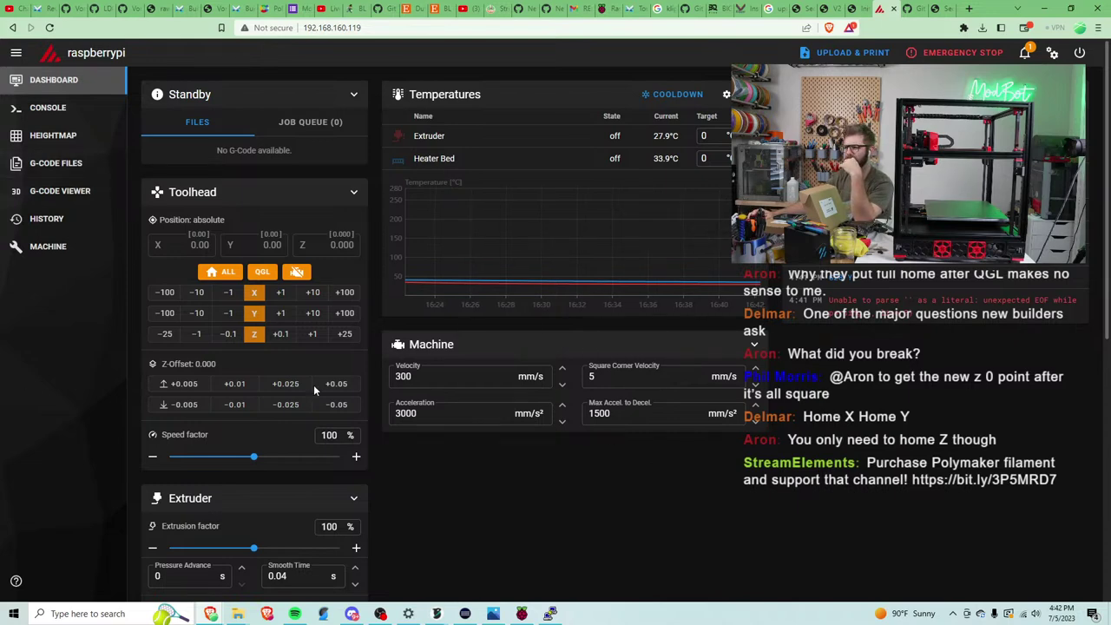
pyautogui.scroll(-4, 227, 433)
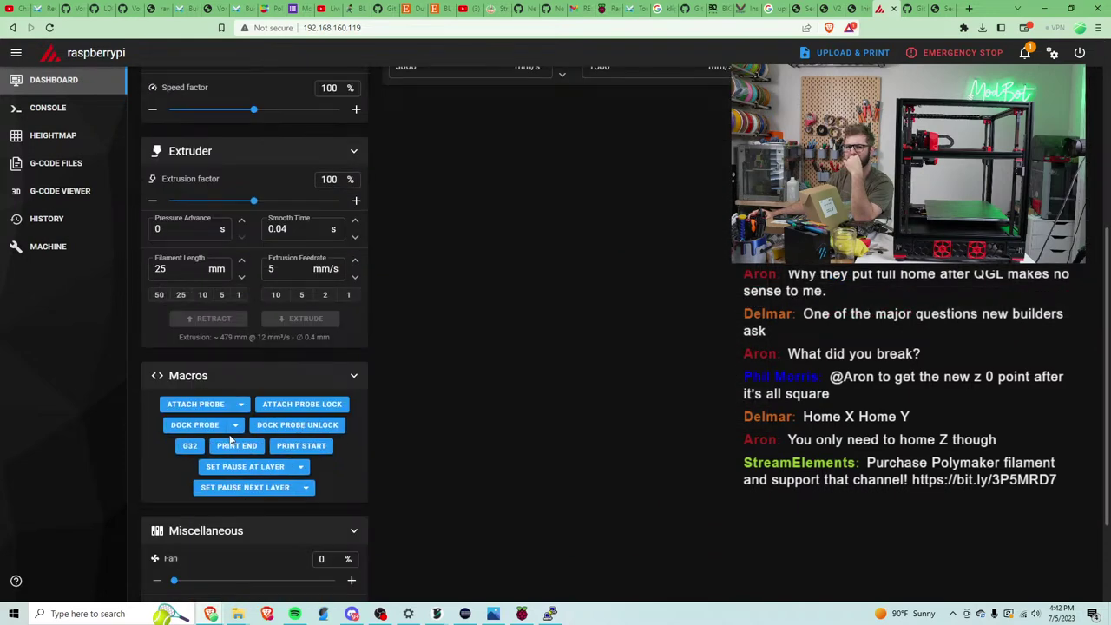
pyautogui.click(211, 406)
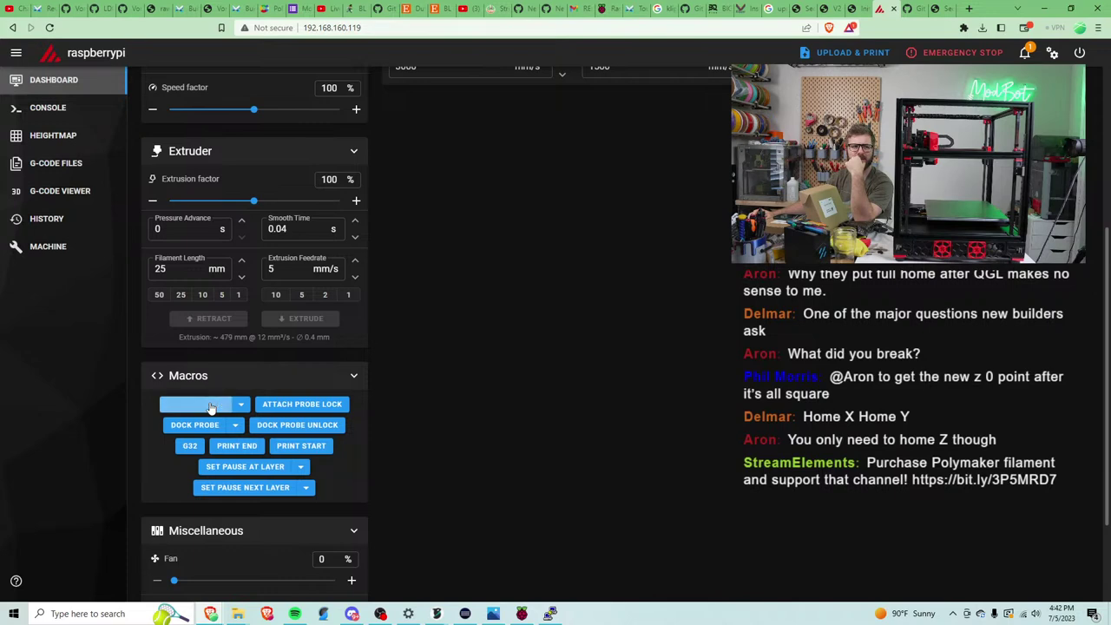
pyautogui.scroll(4, 747, 406)
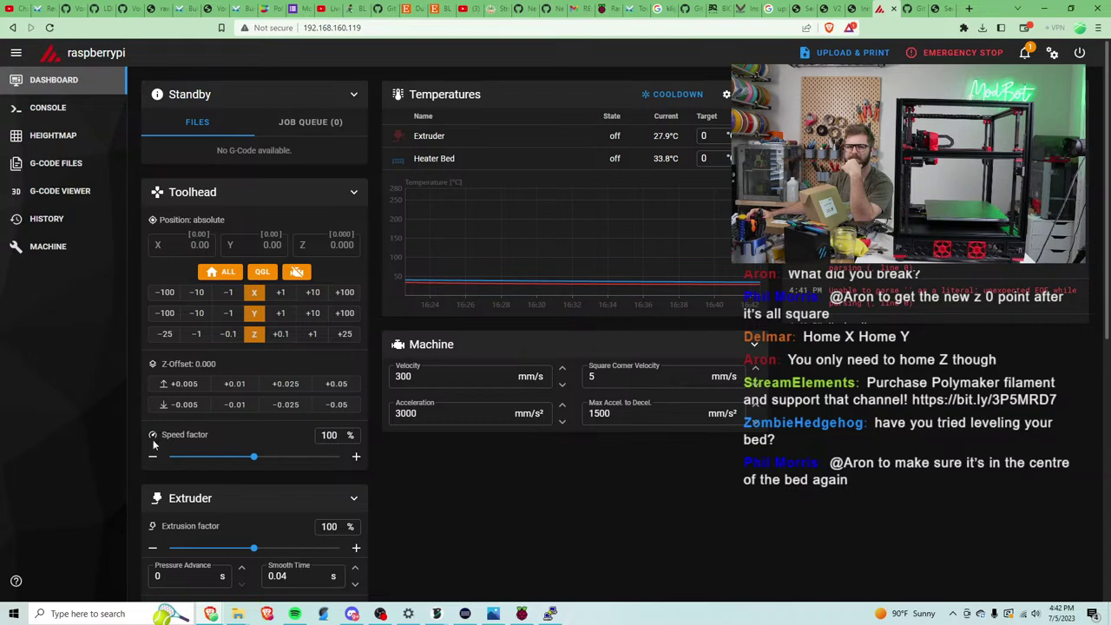
# Reopen printer.cfg and review its sections from the stepper settings through the probe, [bed_mesh] and print macros.
pyautogui.click(59, 258)
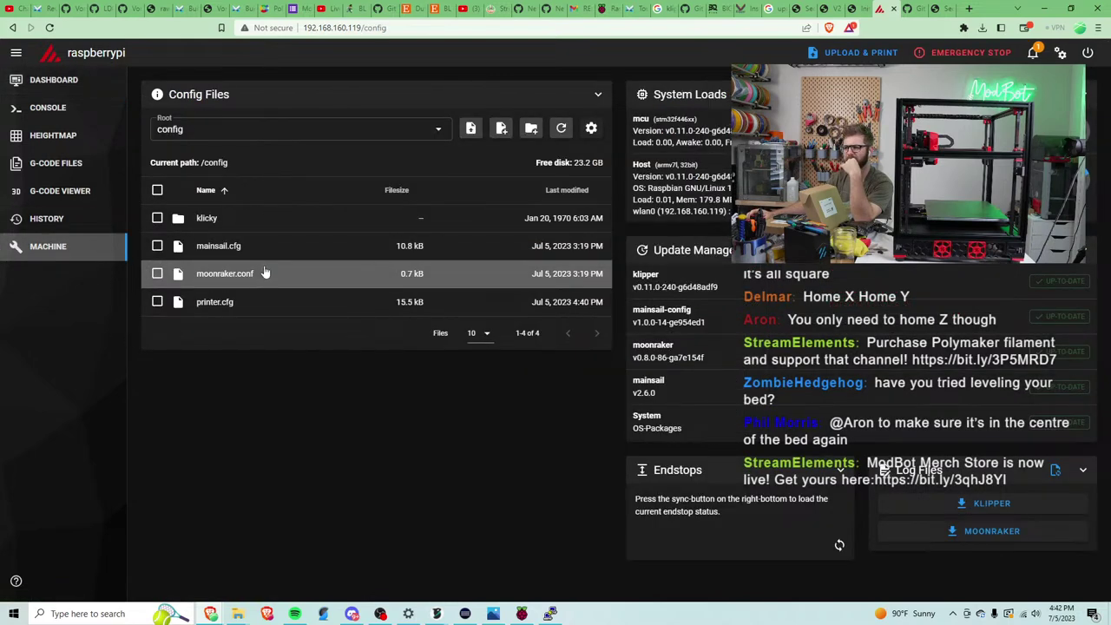
pyautogui.click(271, 305)
pyautogui.scroll(-3, 275, 310)
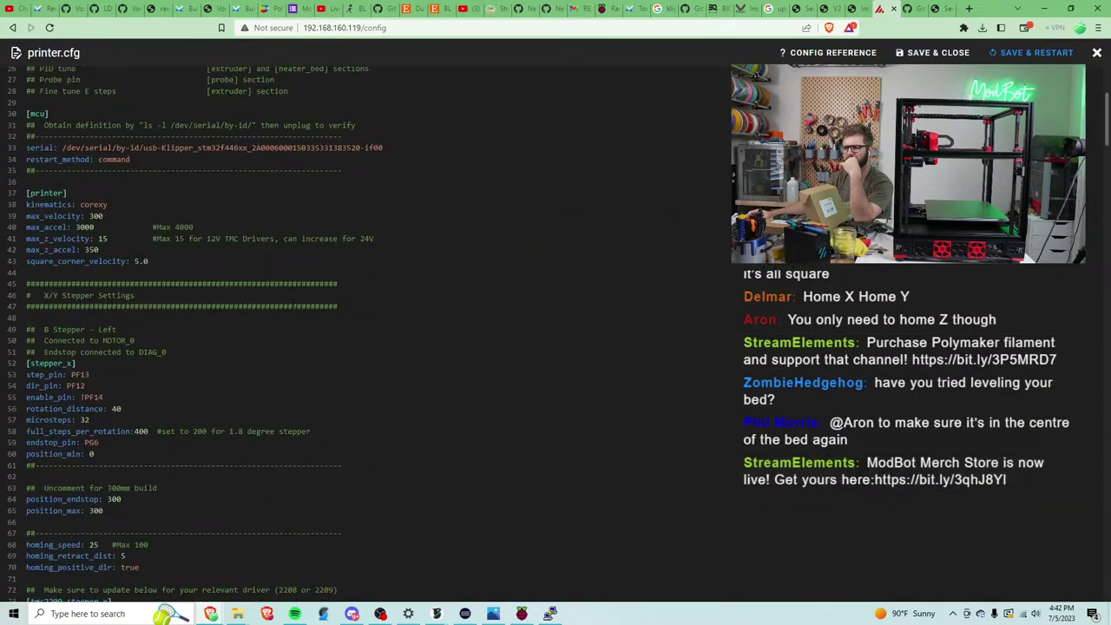
pyautogui.scroll(-18, 300, 299)
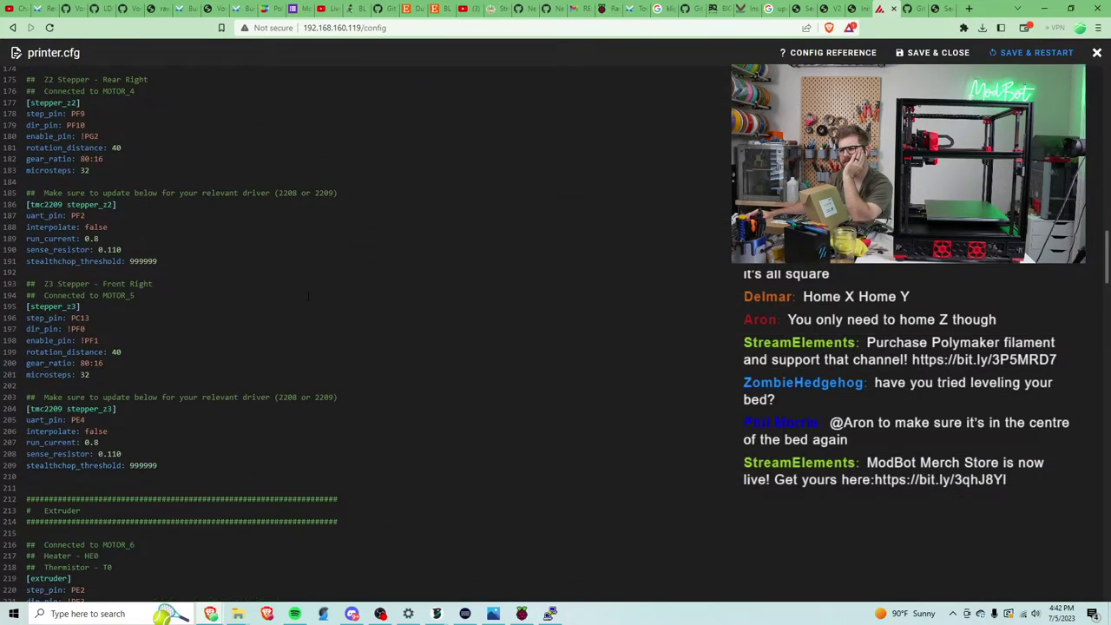
pyautogui.scroll(-13, 308, 297)
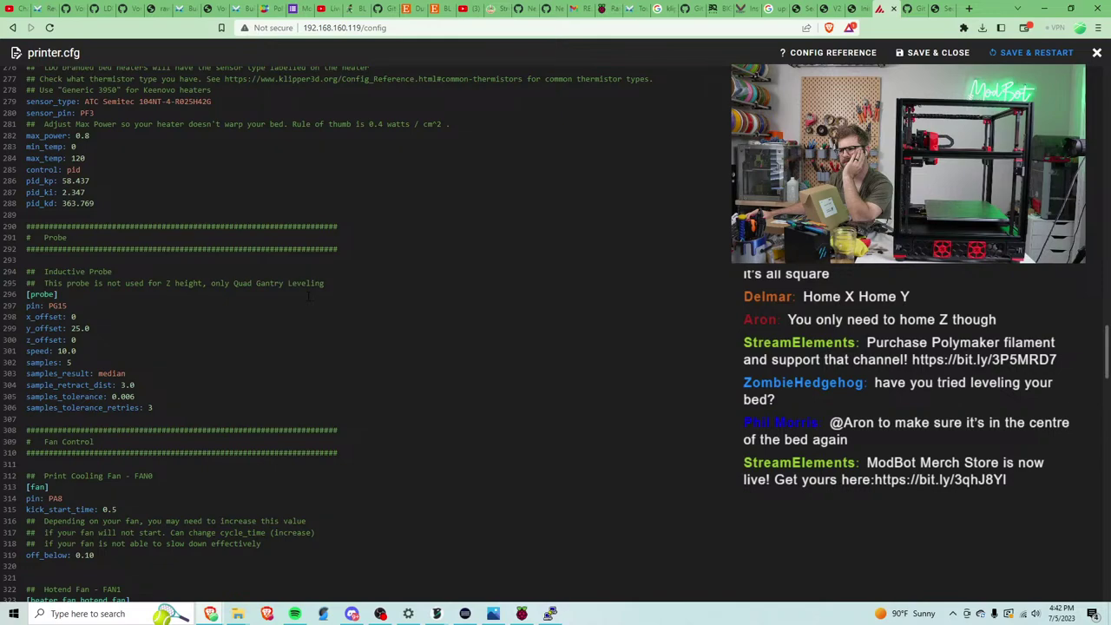
pyautogui.scroll(-14, 308, 297)
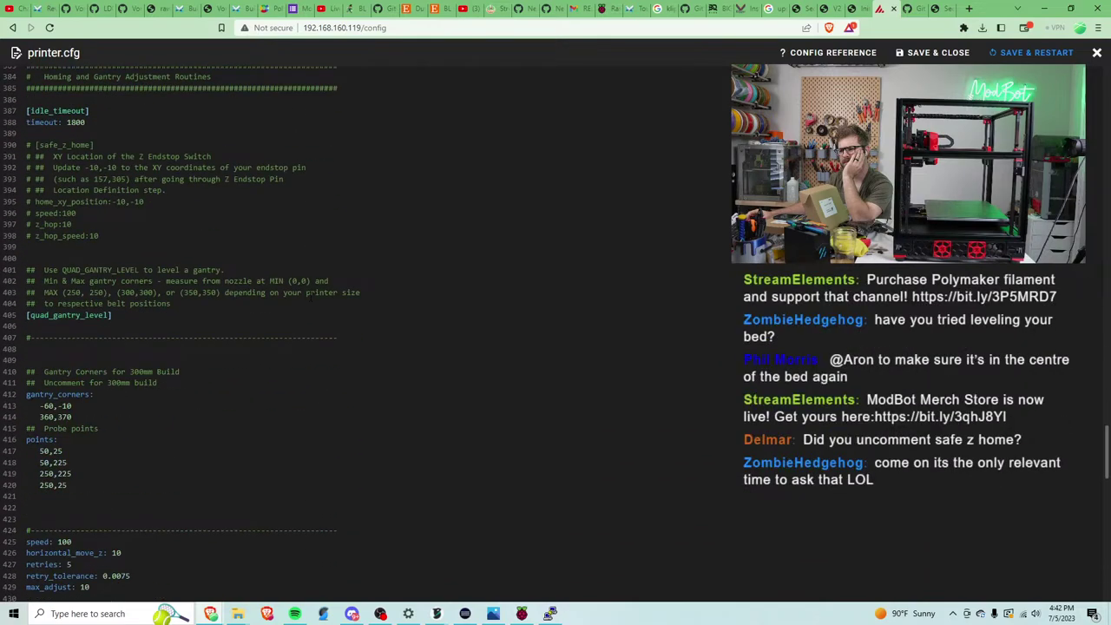
pyautogui.scroll(-11, 308, 295)
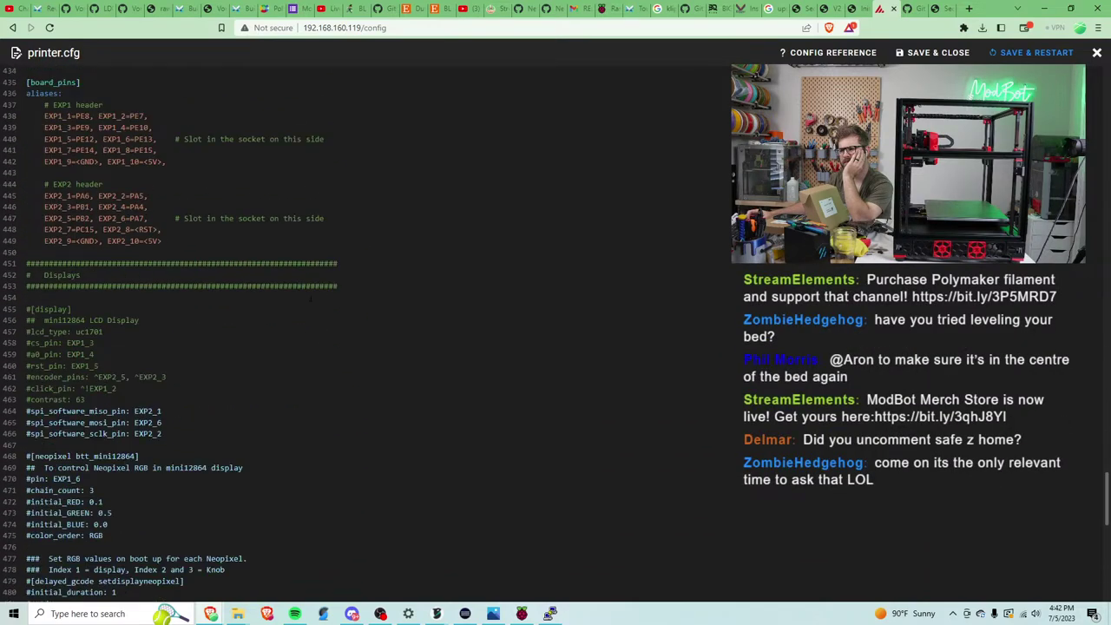
pyautogui.scroll(-6, 311, 297)
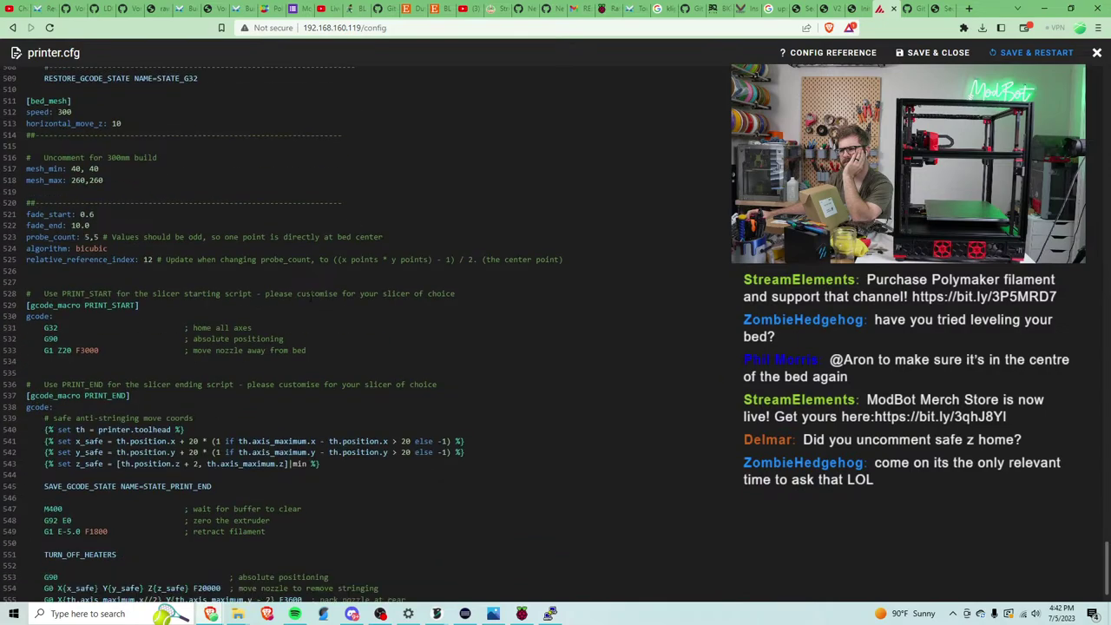
# Examine the G32 macro, the commented-out [safe_z_home] block and the [quad_gantry_level] settings in printer.cfg.
pyautogui.scroll(5, 308, 297)
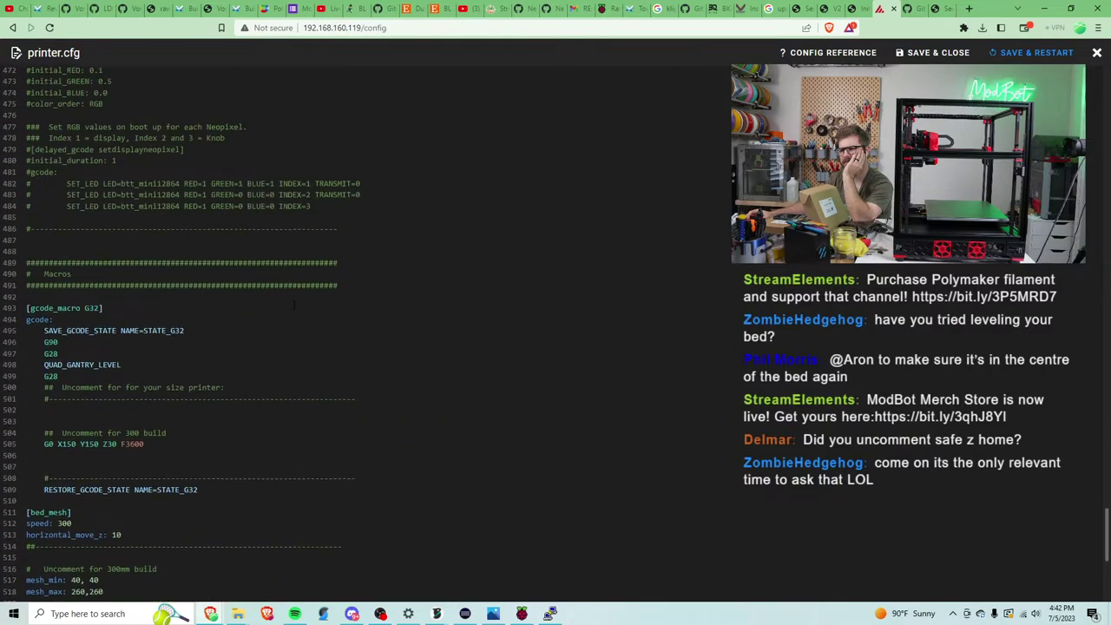
pyautogui.scroll(9, 296, 304)
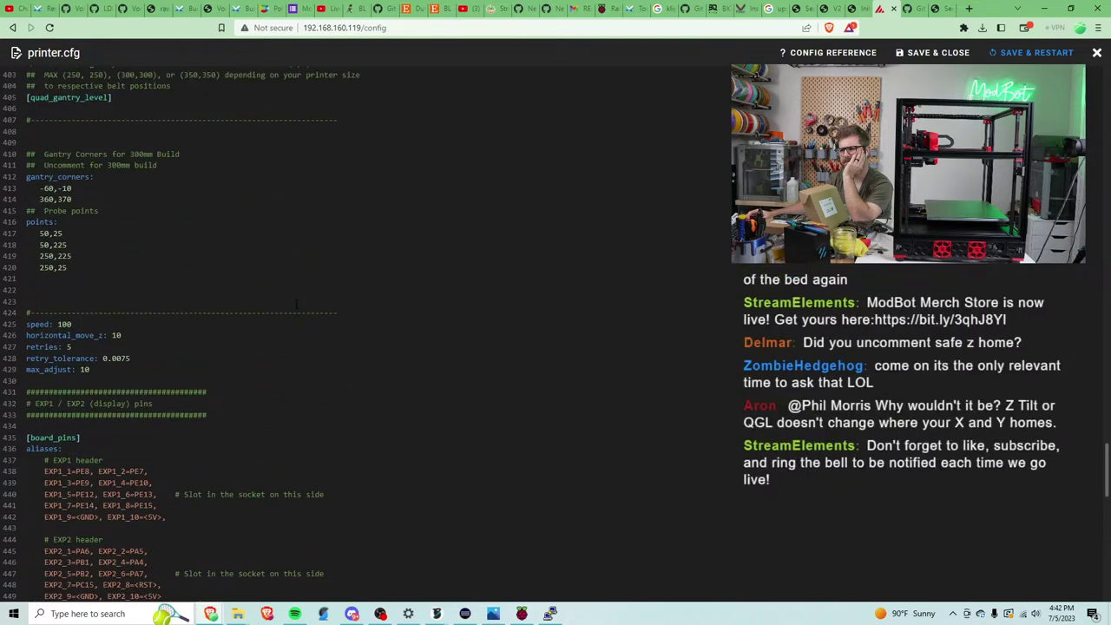
pyautogui.scroll(4, 296, 304)
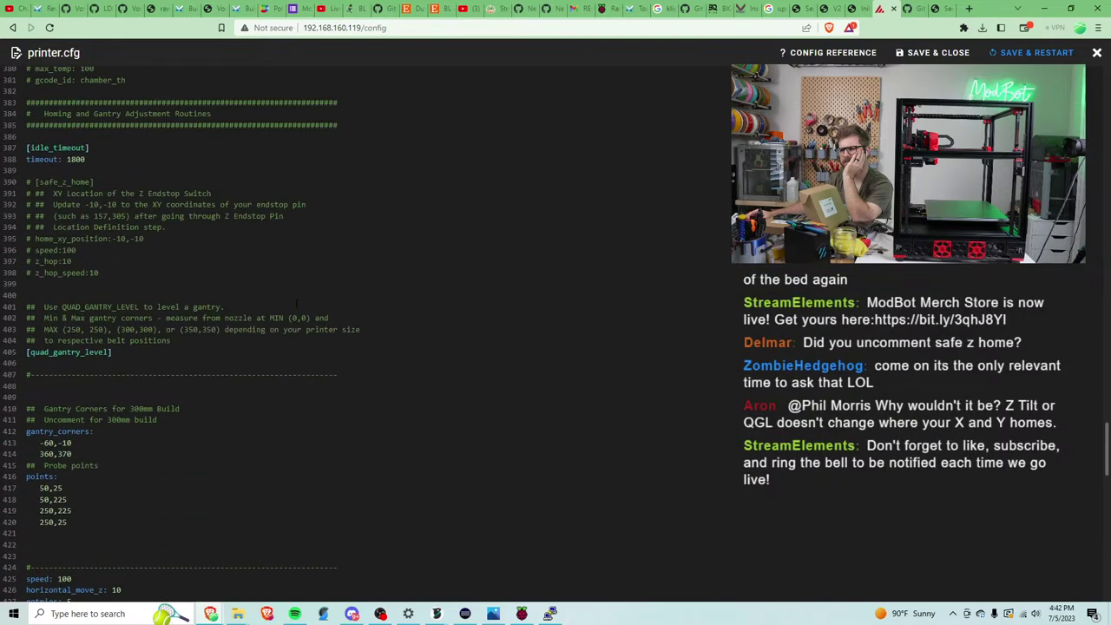
pyautogui.moveTo(129, 272); pyautogui.dragTo(27, 181)
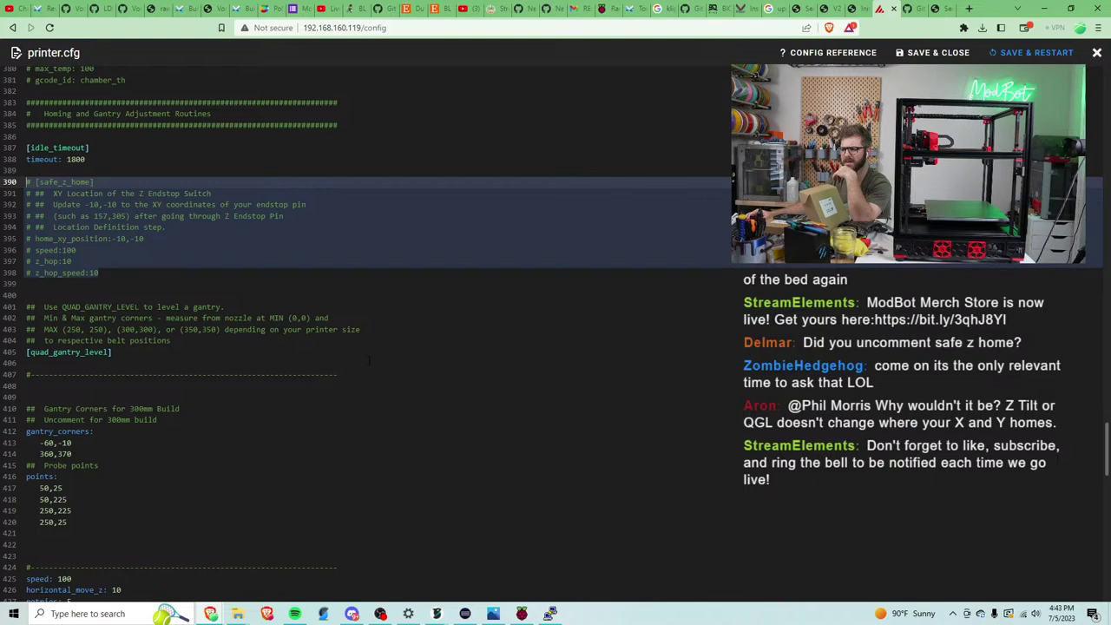
pyautogui.scroll(-3, 368, 360)
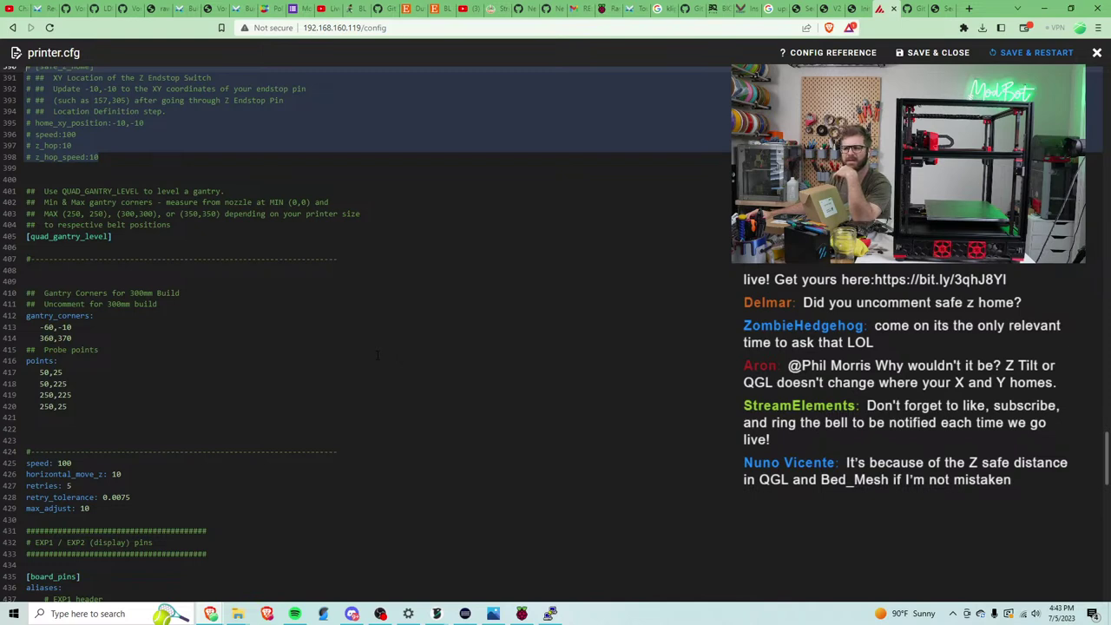
pyautogui.scroll(-3, 378, 354)
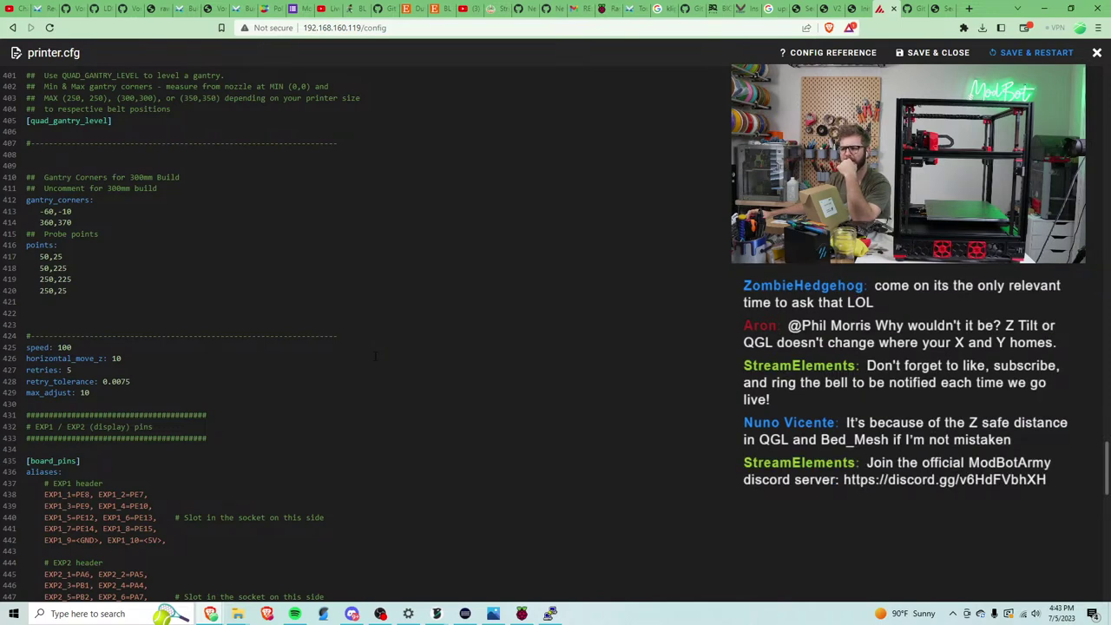
pyautogui.scroll(4, 391, 338)
pyautogui.scroll(1, 401, 321)
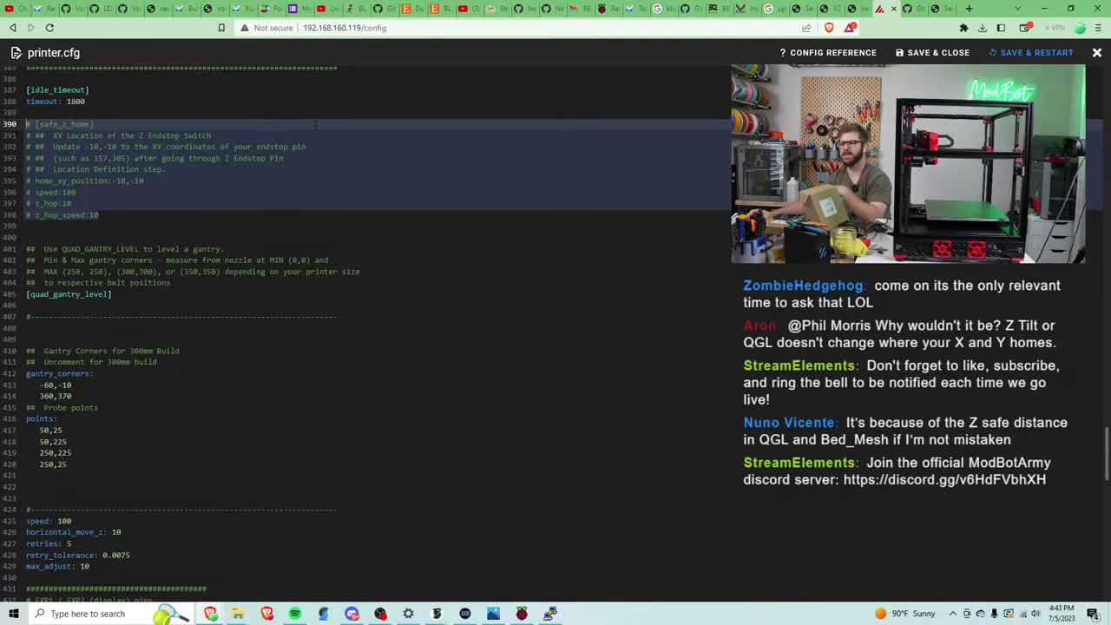
# Close printer.cfg and open klicky-variables.cfg from the klicky config folder.
pyautogui.click(1096, 52)
pyautogui.click(248, 218)
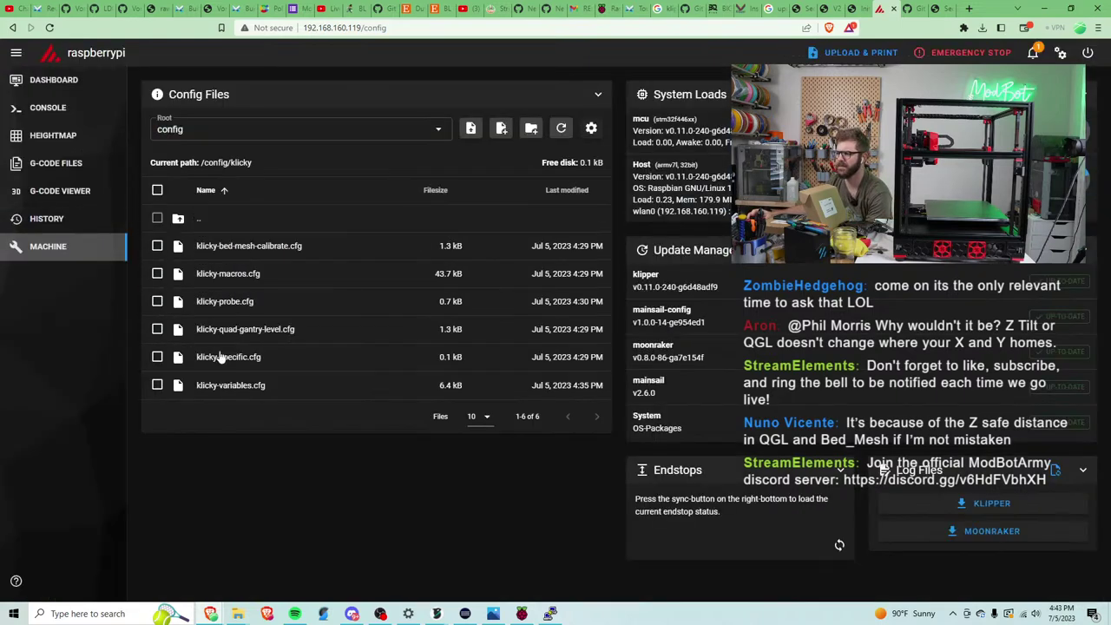
pyautogui.click(280, 218)
pyautogui.click(246, 229)
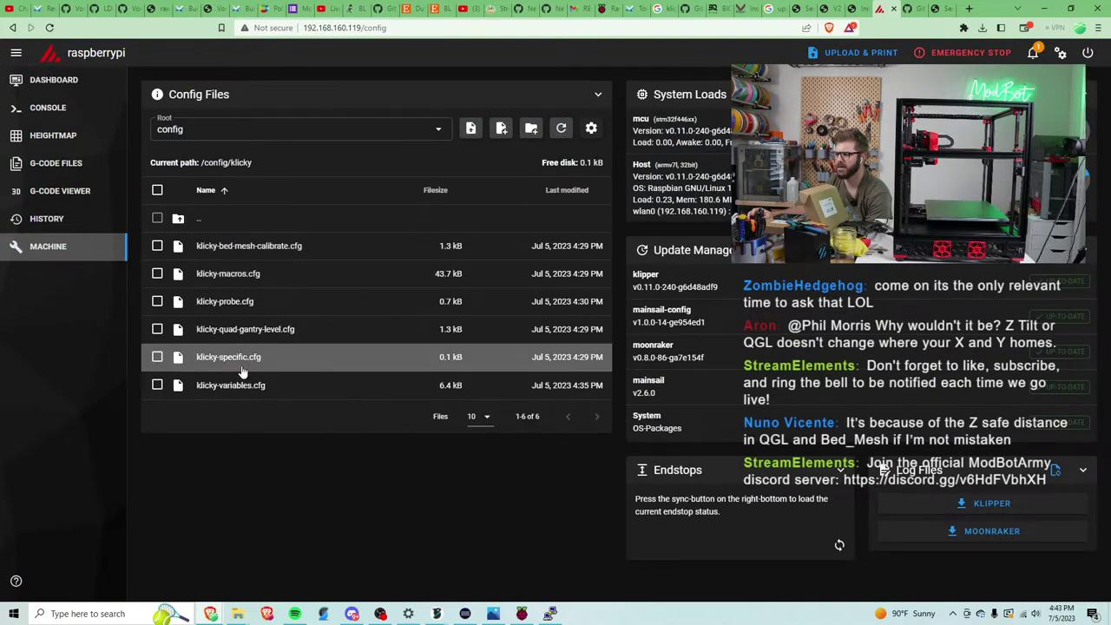
pyautogui.click(230, 385)
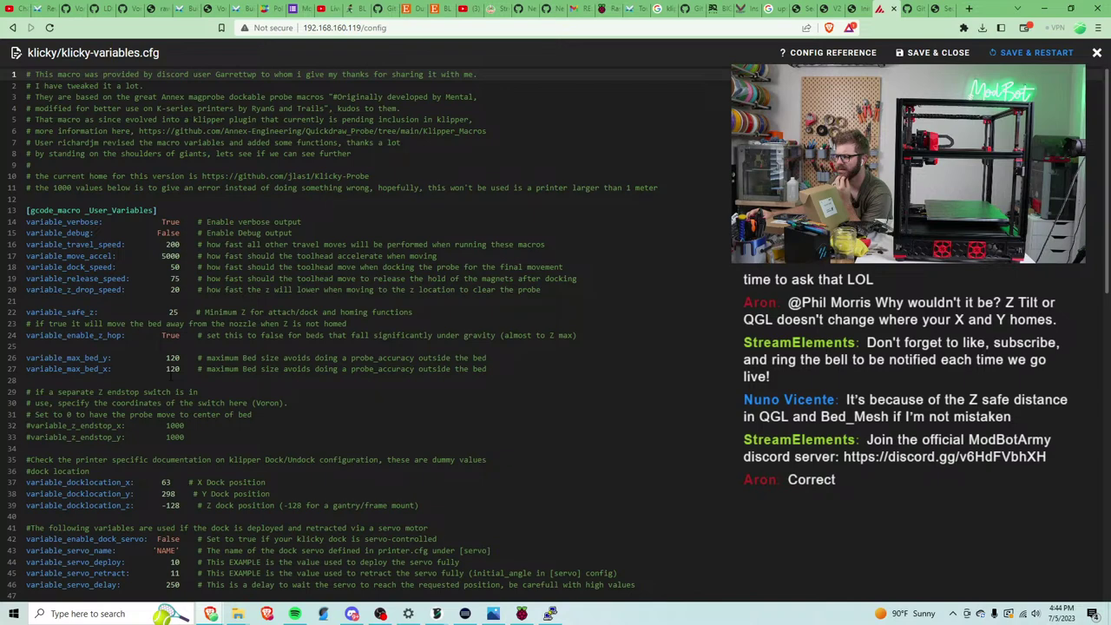
# Examine the maximum bed size variables and the commented-out variable_z_endstop_x and variable_z_endstop_y lines in klicky-variables.cfg.
pyautogui.doubleClick(172, 357)
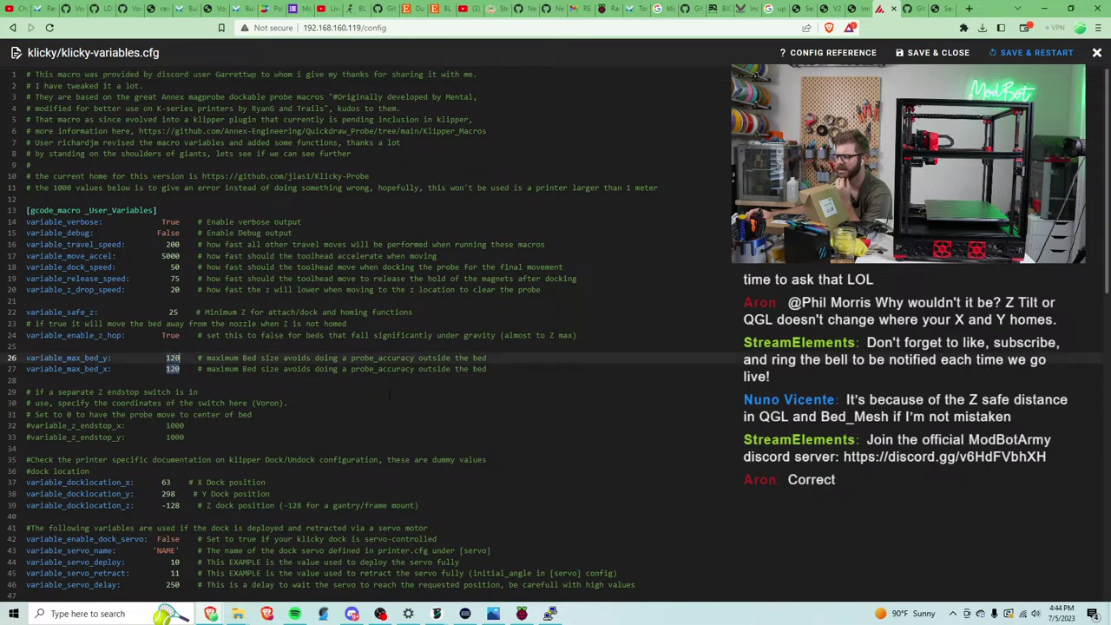
pyautogui.click(172, 380)
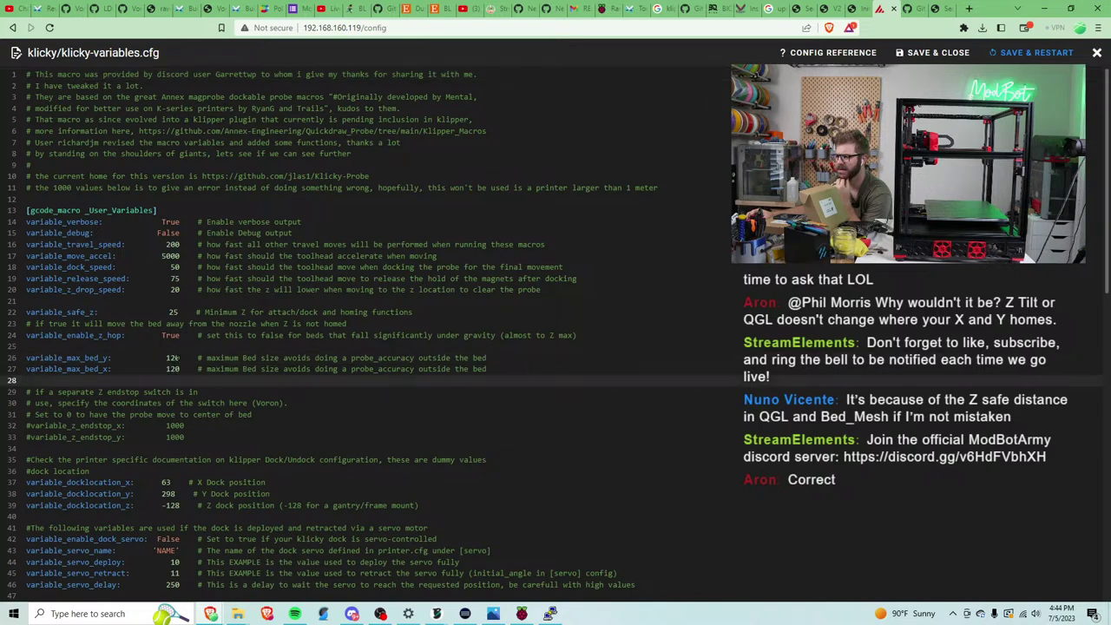
pyautogui.click(165, 358)
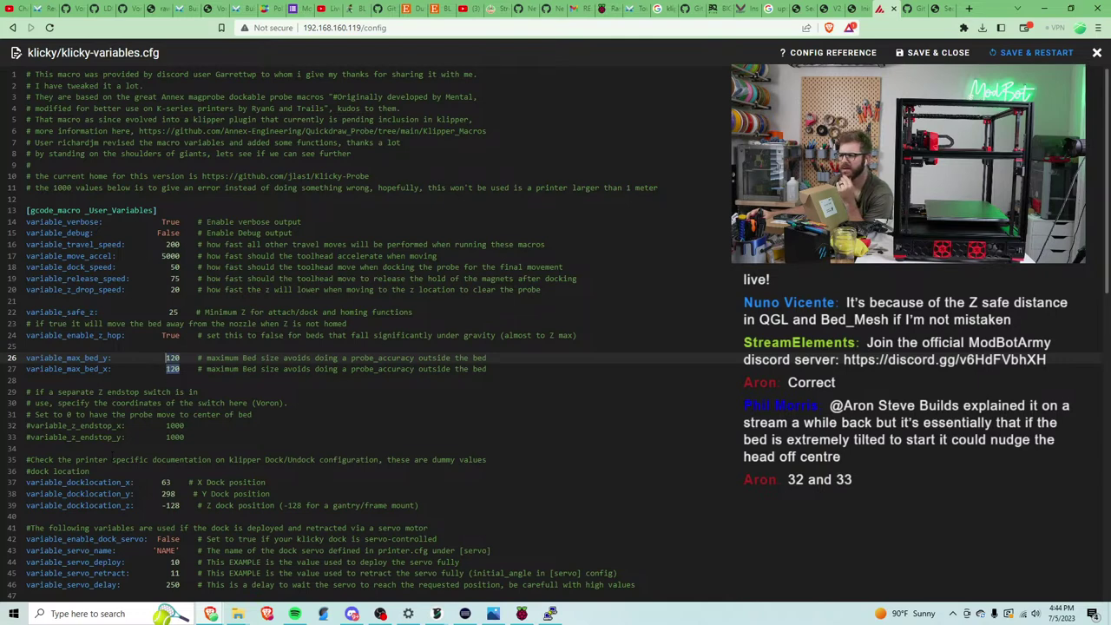
pyautogui.click(26, 426)
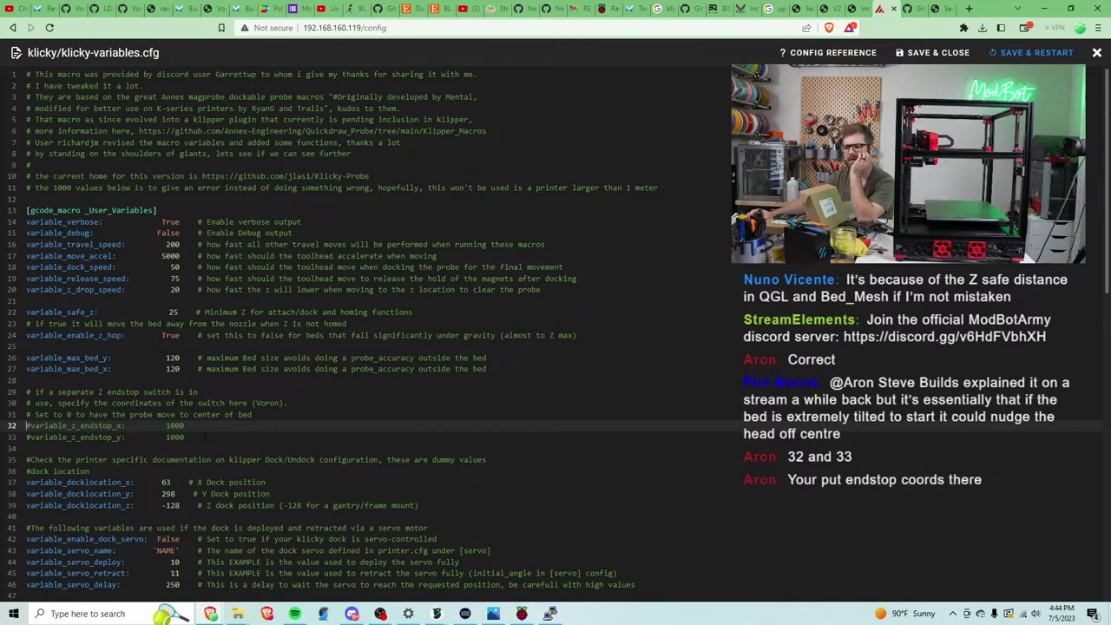
pyautogui.click(105, 437)
pyautogui.click(33, 426)
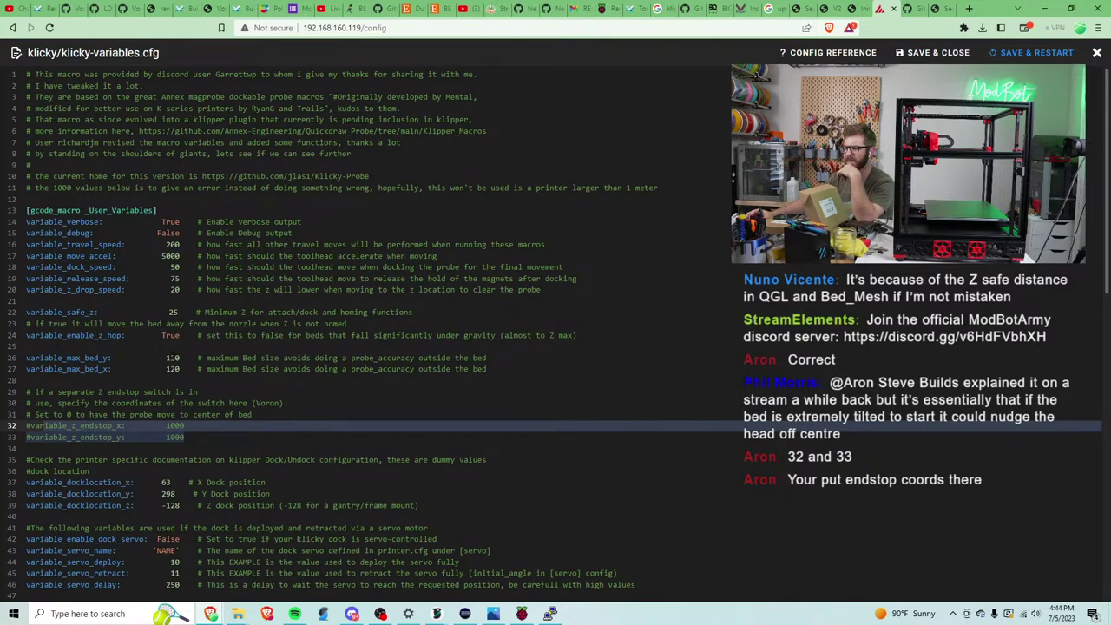
# Set both variable_max_bed_y and variable_max_bed_x to 300.
pyautogui.doubleClick(173, 358)
pyautogui.write('3')
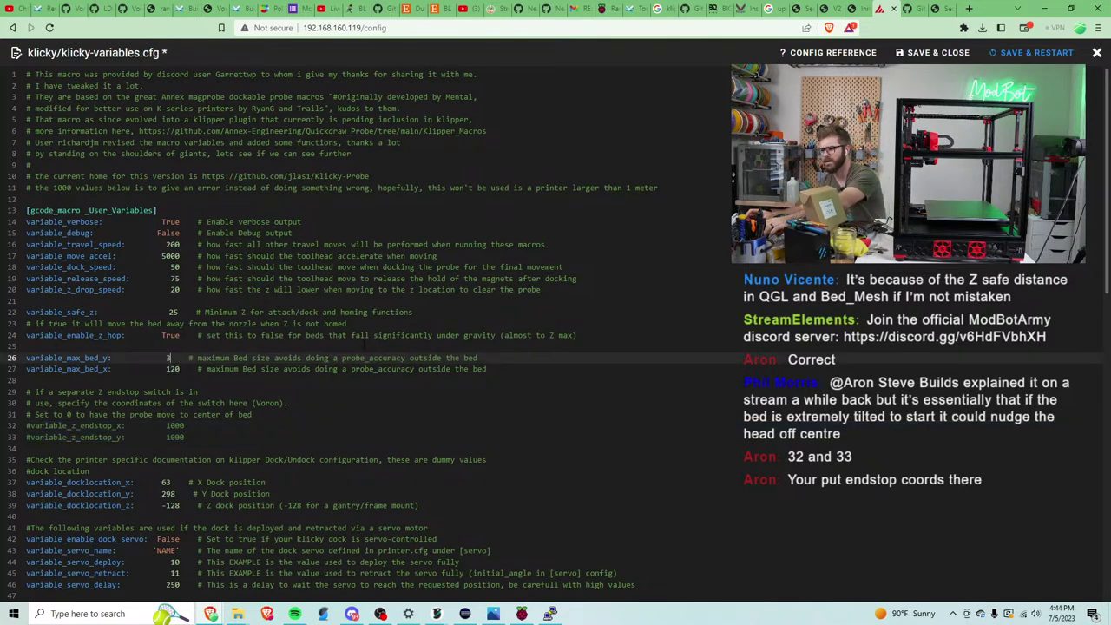
pyautogui.write('00')
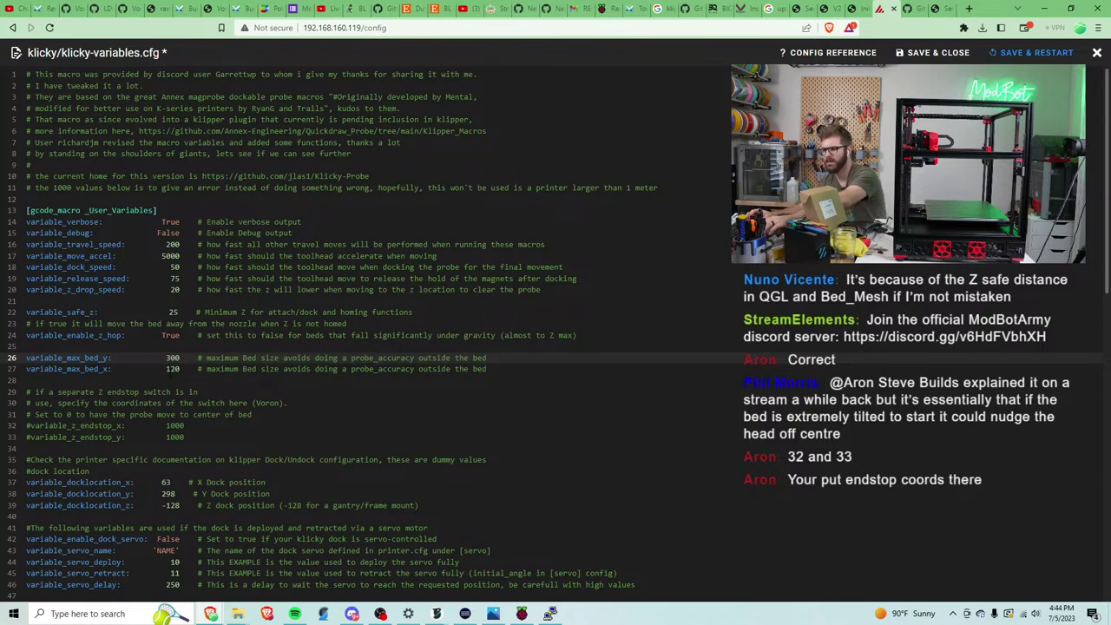
pyautogui.doubleClick(173, 369)
pyautogui.write('3')
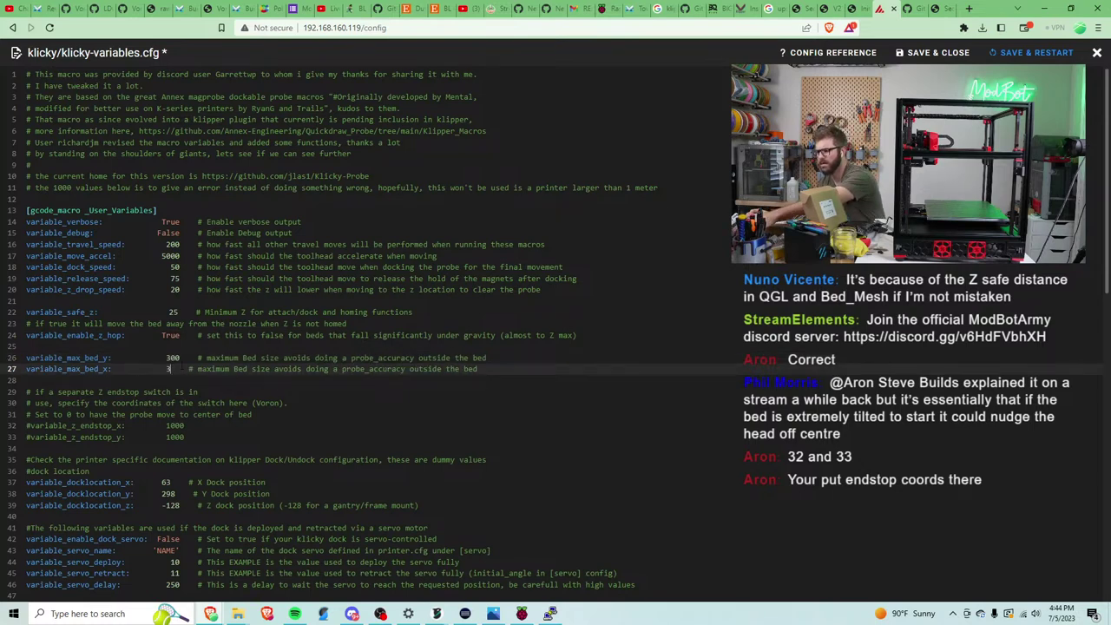
pyautogui.write('00')
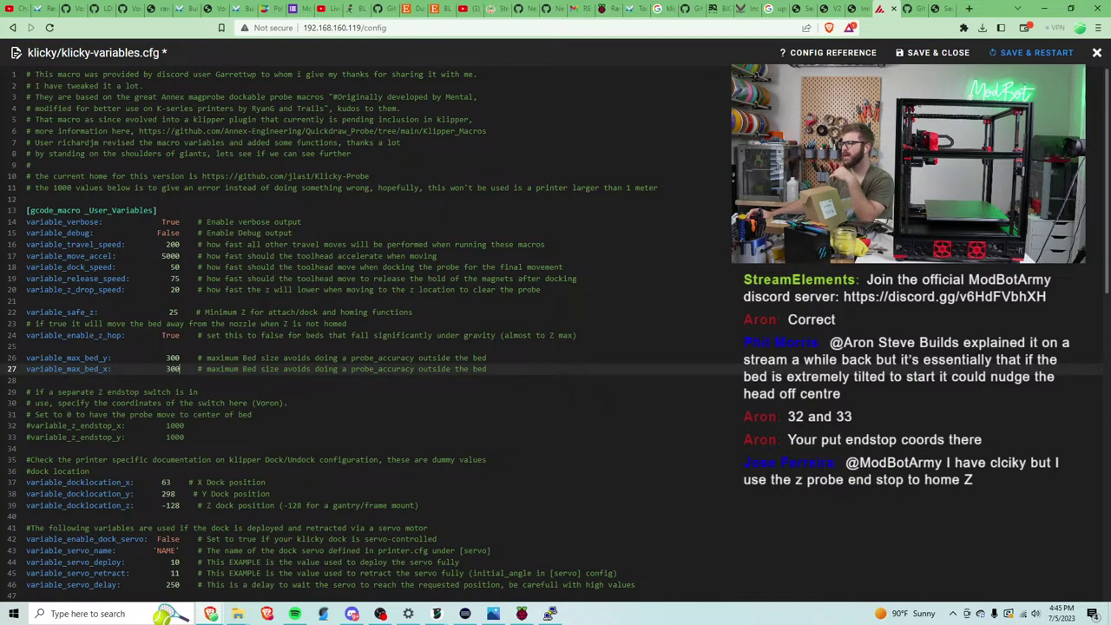
# Save and close klicky-variables.cfg and restart Klipper.
pyautogui.click(914, 54)
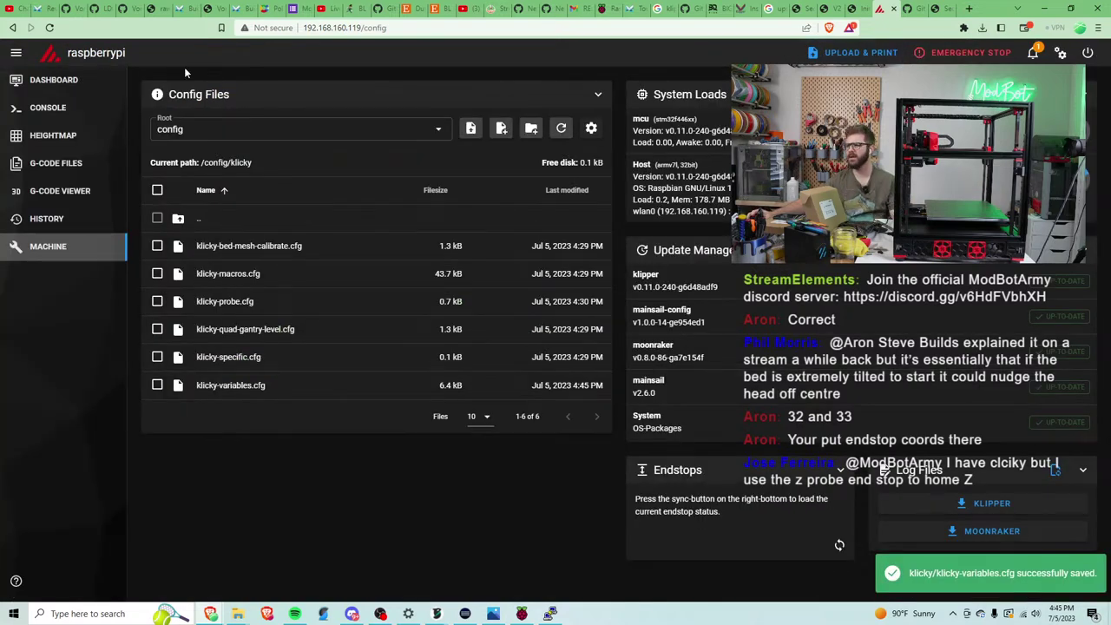
pyautogui.click(1087, 53)
pyautogui.click(1090, 107)
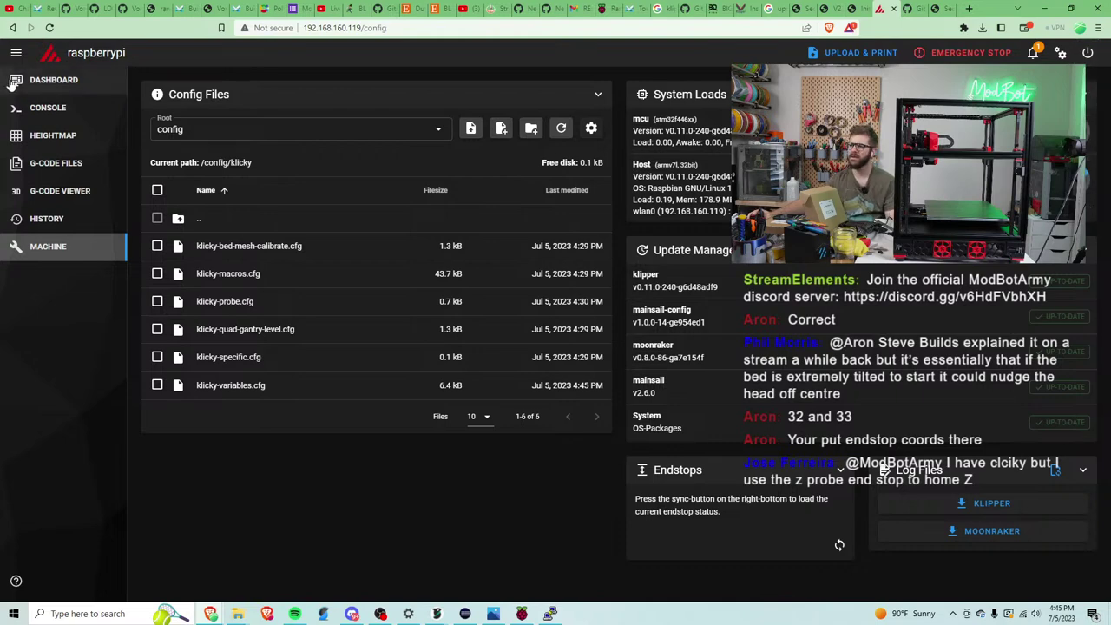
# Return to the dashboard, try to home the X axis and read the console output.
pyautogui.click(54, 81)
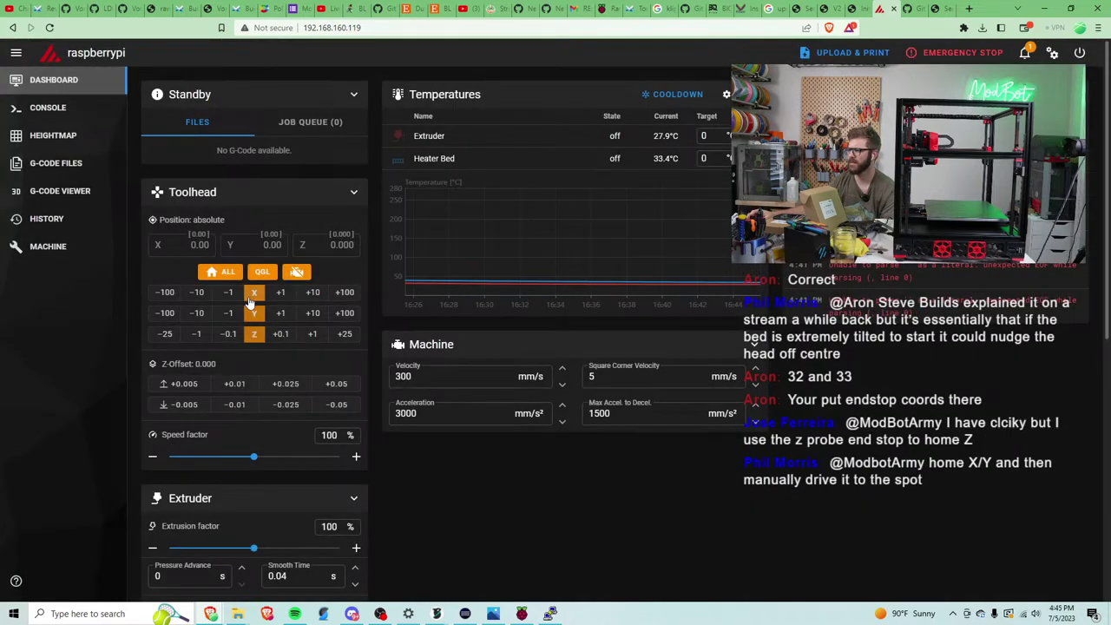
pyautogui.click(252, 293)
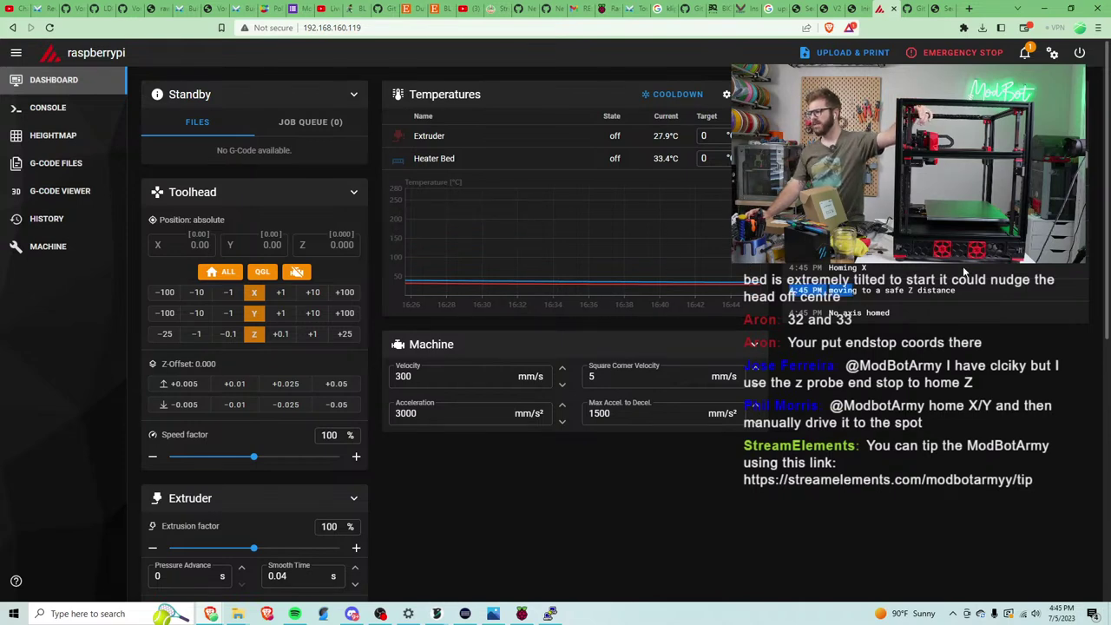
pyautogui.tripleClick(942, 300)
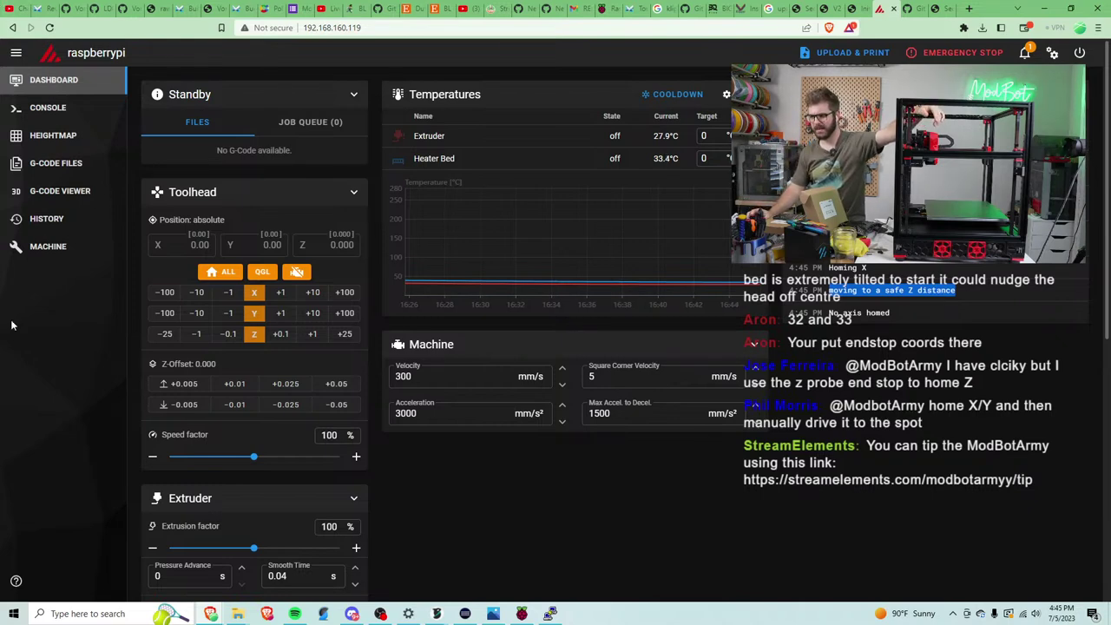
# Go to the machine page's top-level config folder and query the endstop and probe states several times while operating them by hand.
pyautogui.click(49, 247)
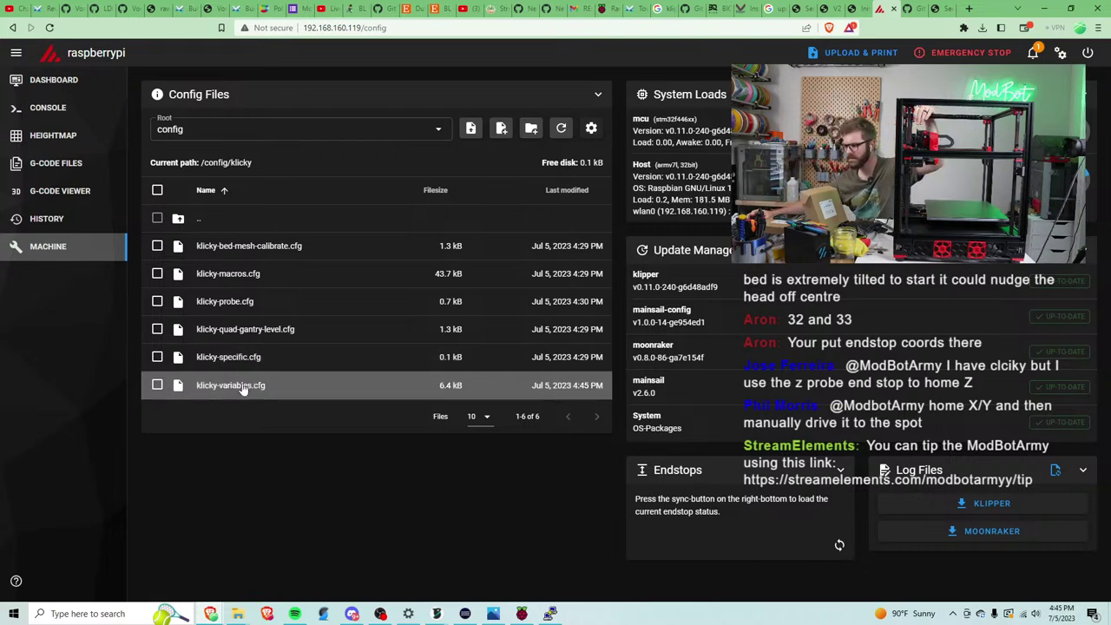
pyautogui.click(210, 229)
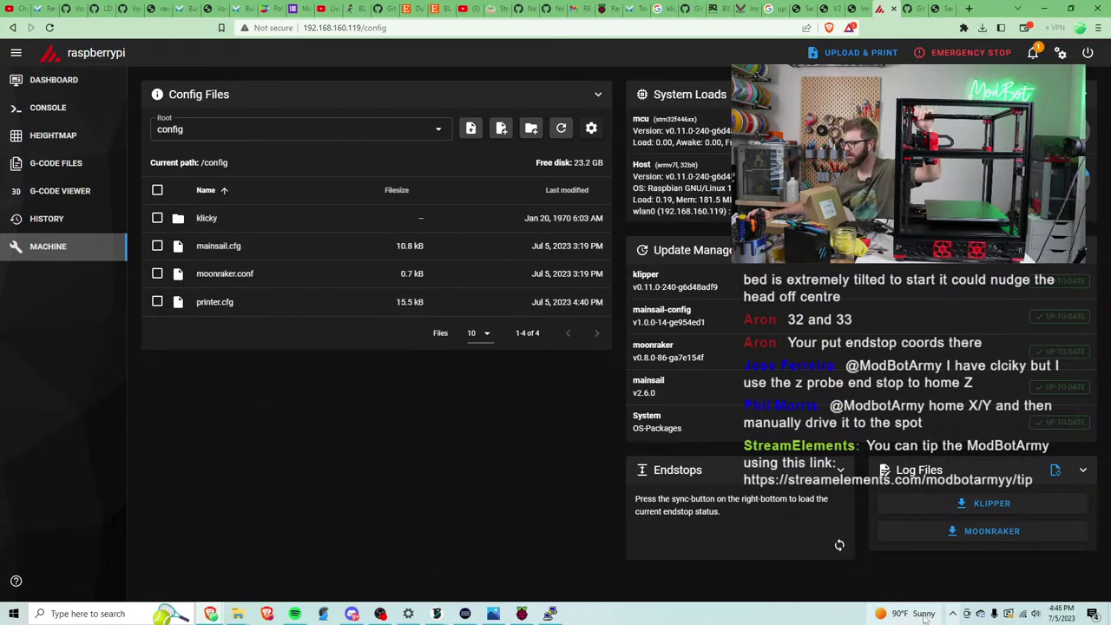
pyautogui.click(840, 544)
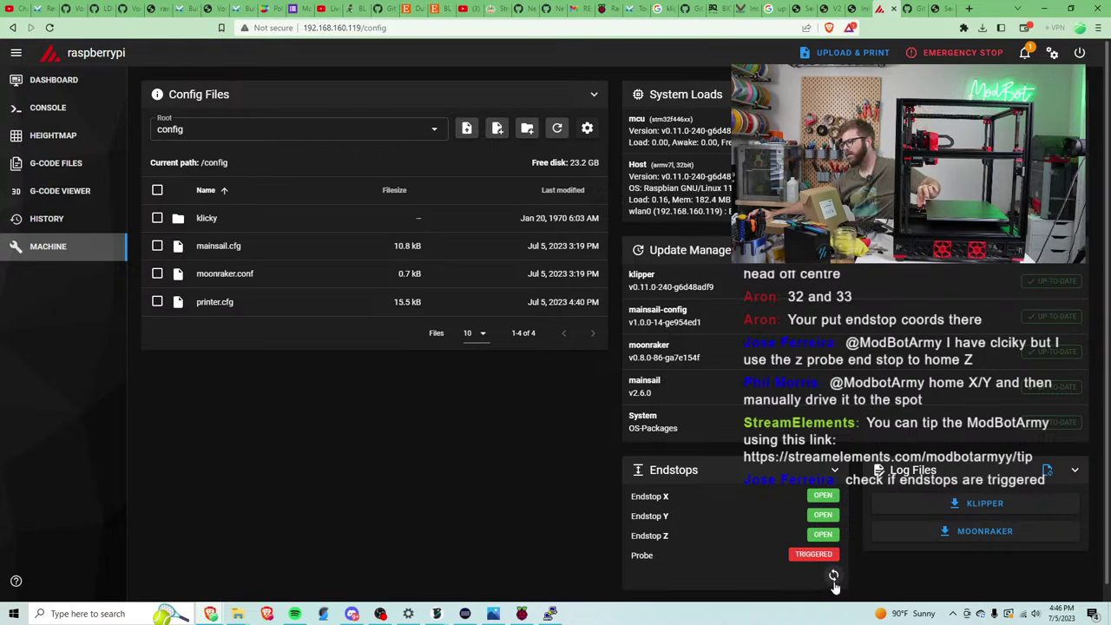
pyautogui.click(834, 575)
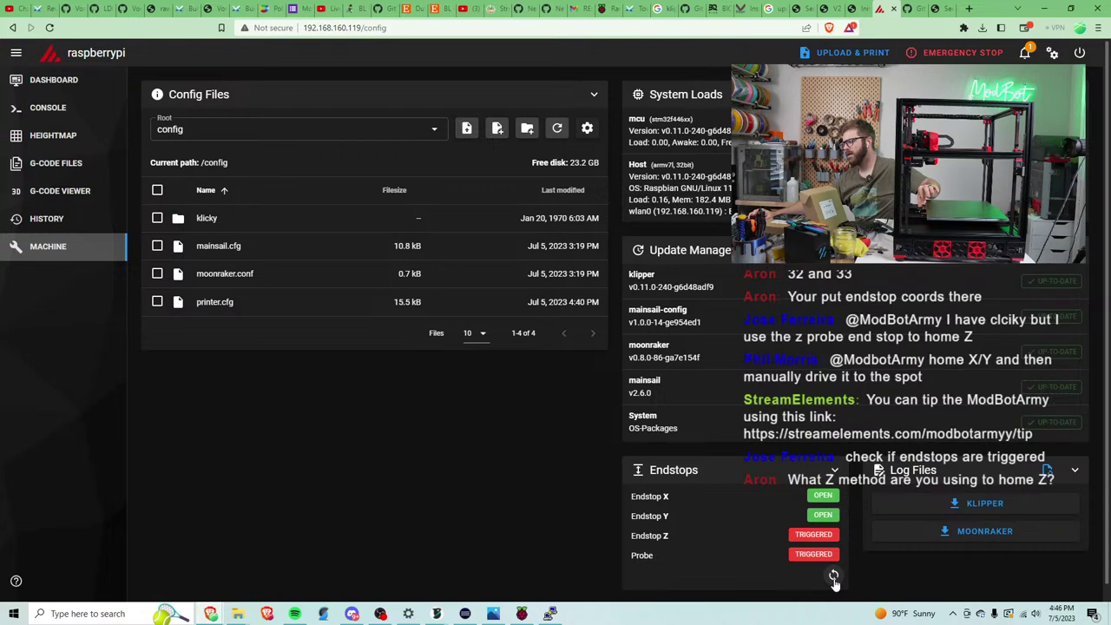
pyautogui.click(833, 575)
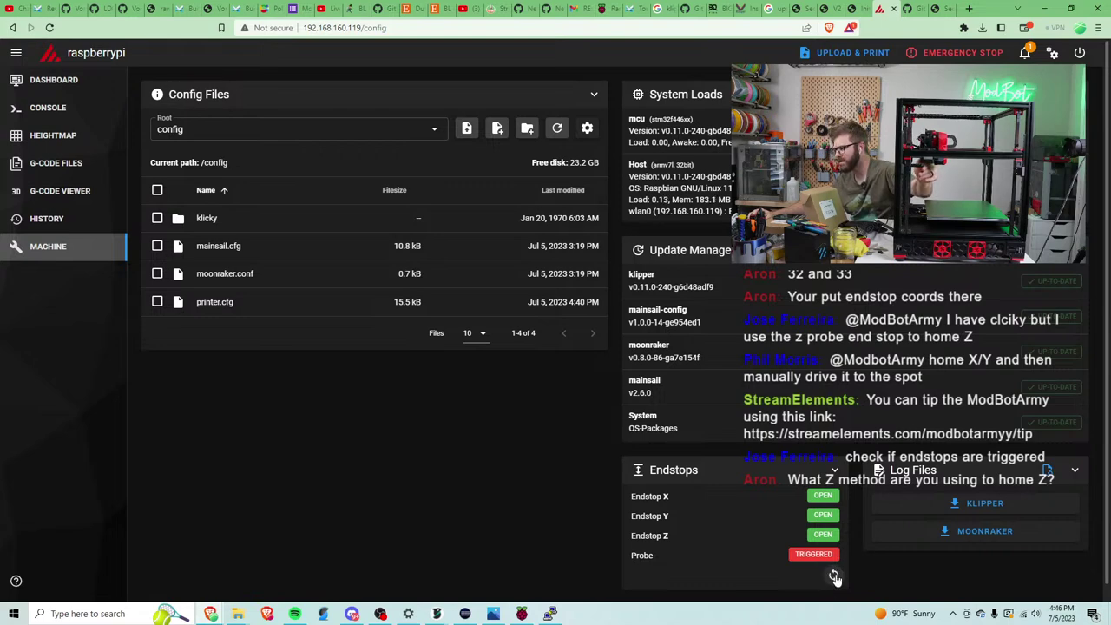
pyautogui.click(836, 579)
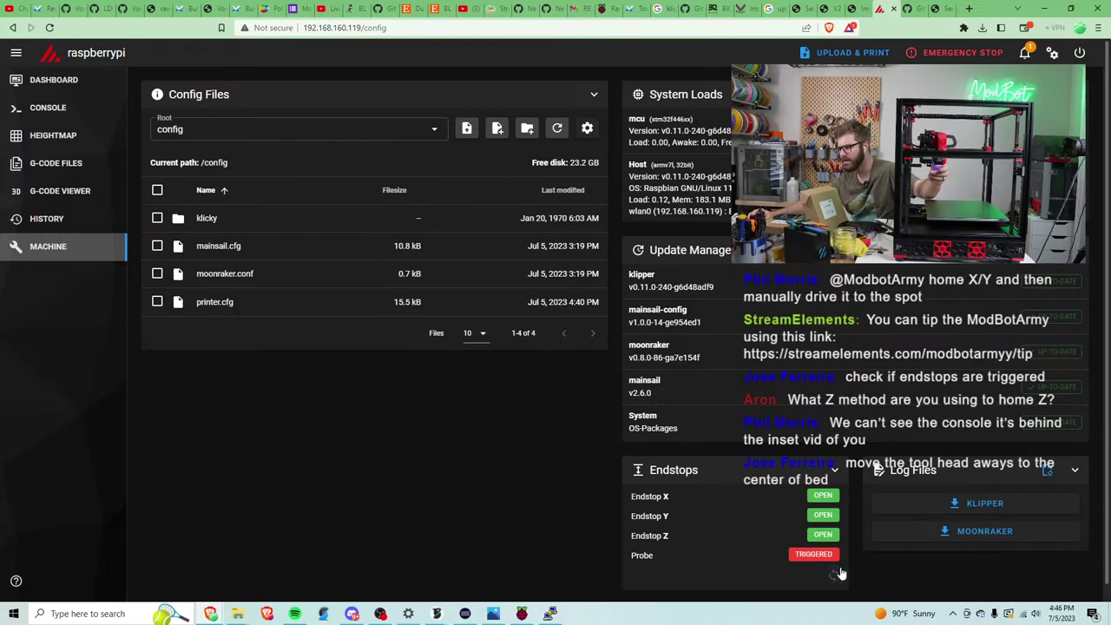
pyautogui.click(834, 573)
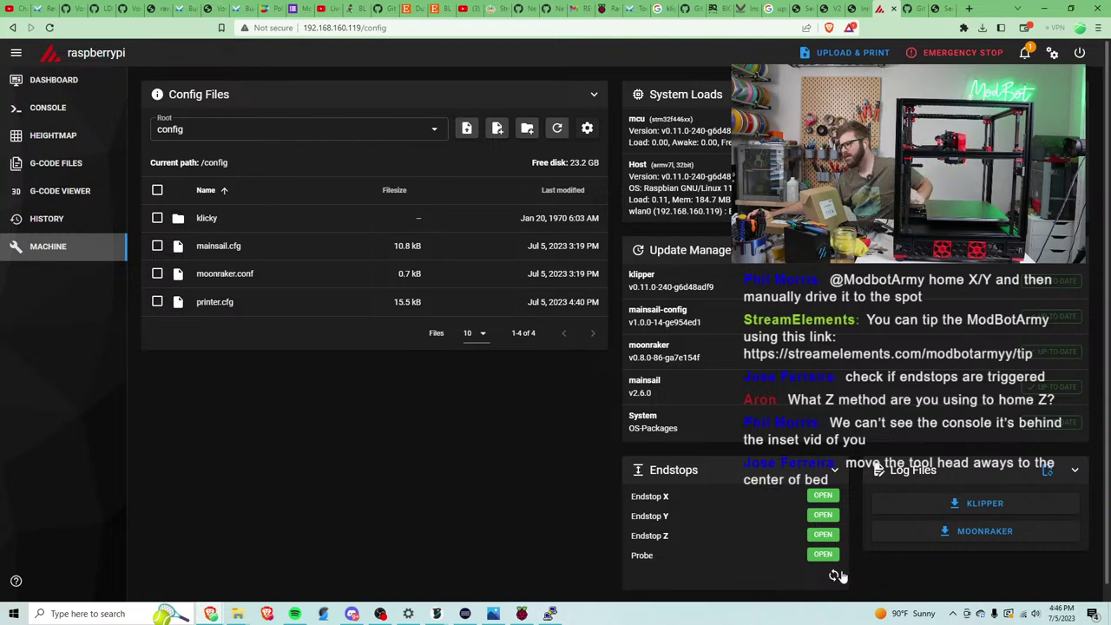
pyautogui.click(833, 575)
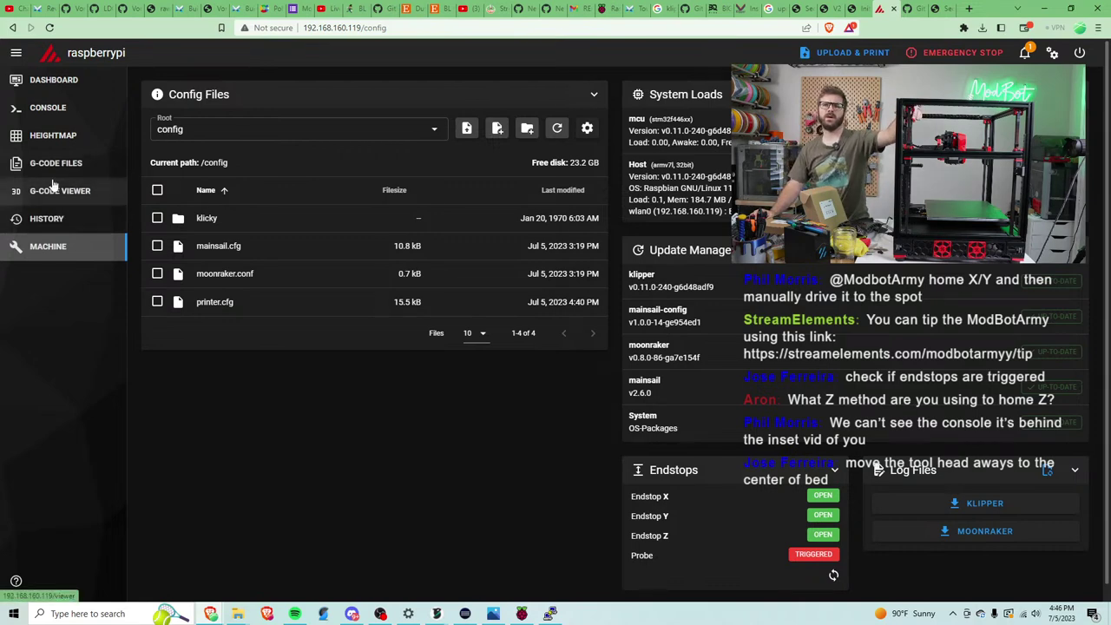
# Try homing the X axis again from the dashboard and review the messages in the full console.
pyautogui.click(52, 108)
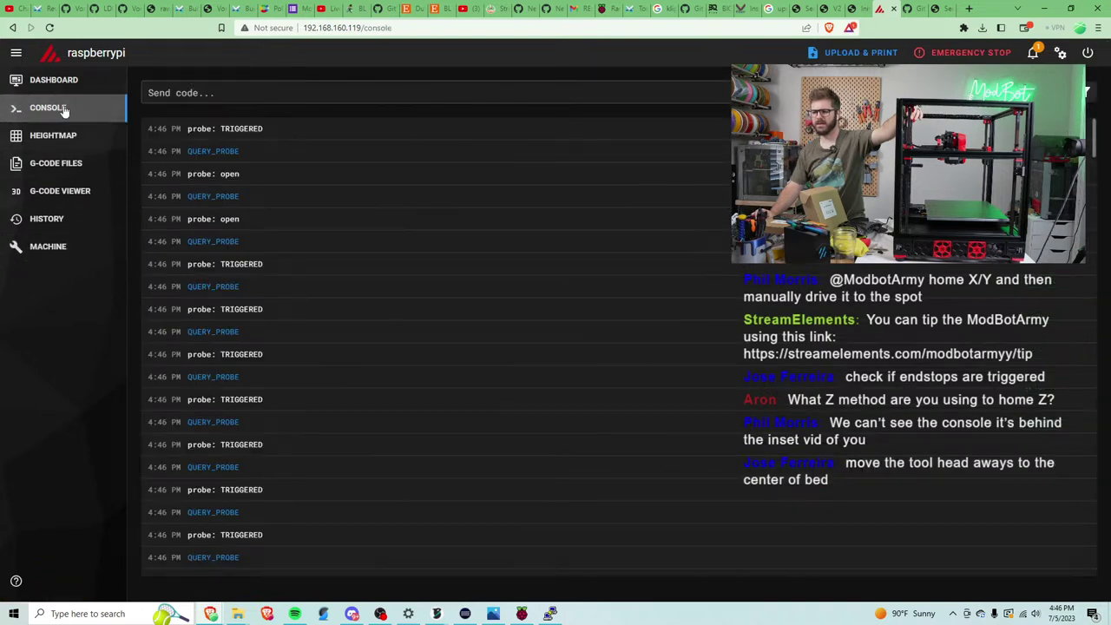
pyautogui.click(74, 80)
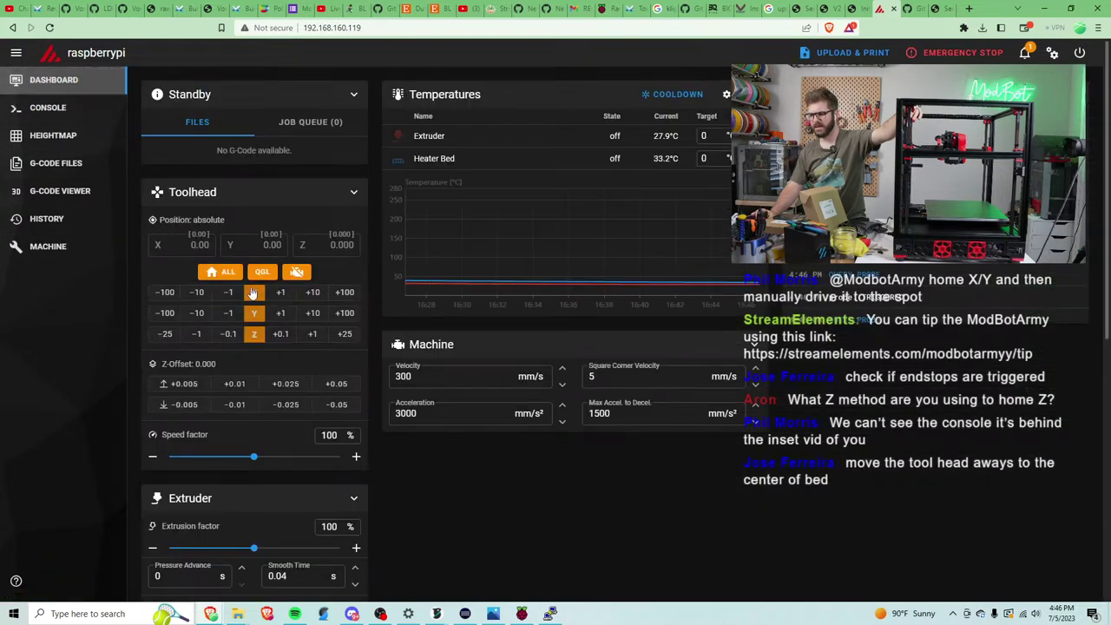
pyautogui.click(252, 293)
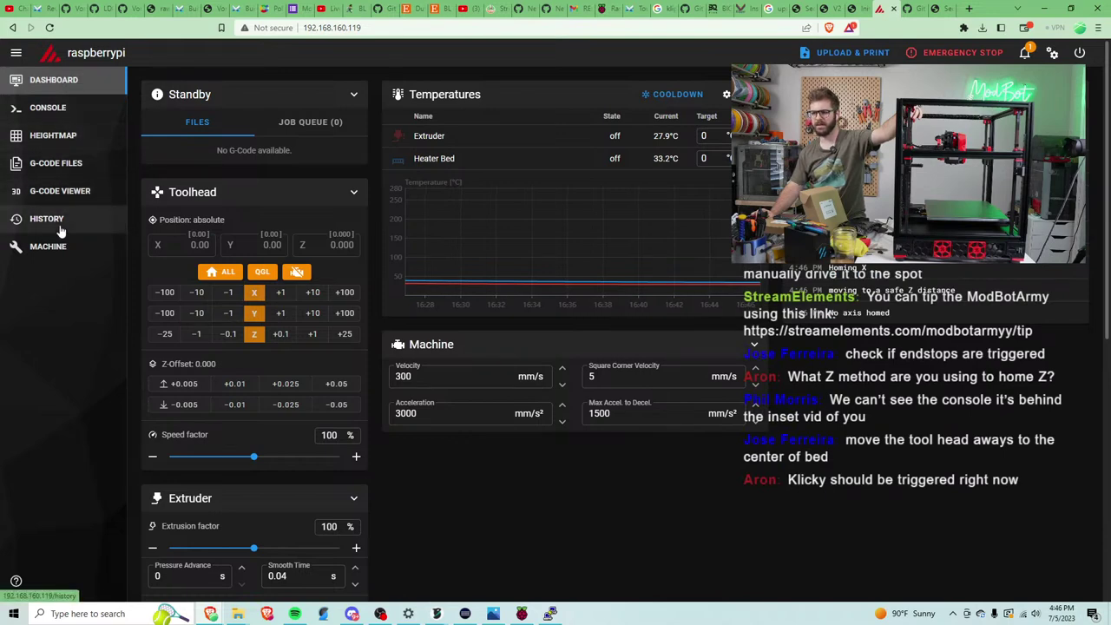
pyautogui.click(74, 110)
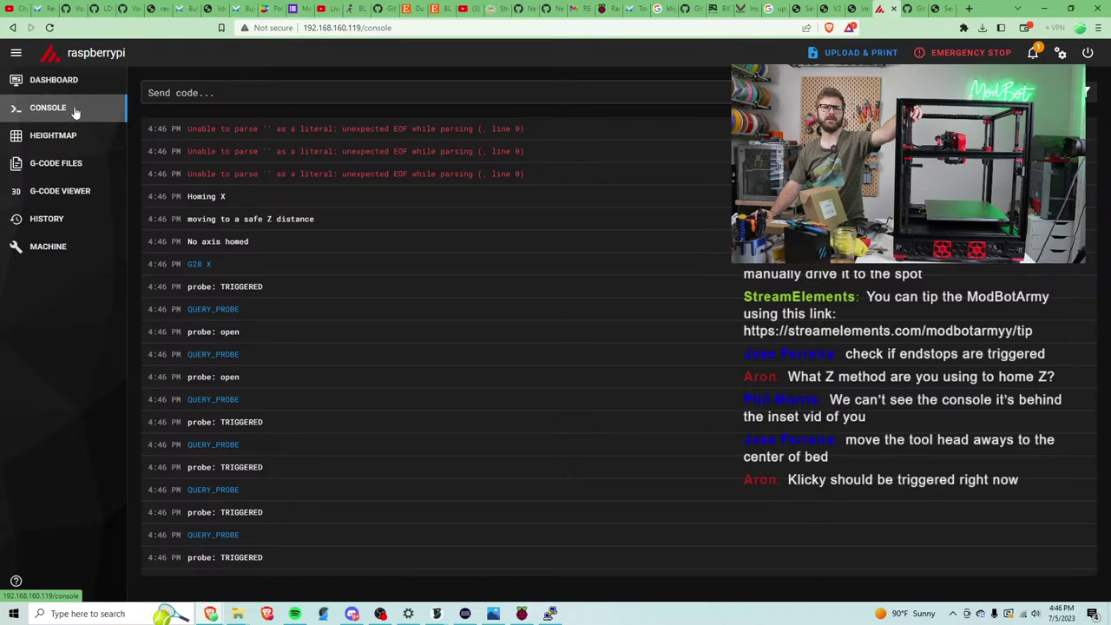
# Reopen printer.cfg and look through it down to the commented-out [safe_z_home] block.
pyautogui.click(52, 252)
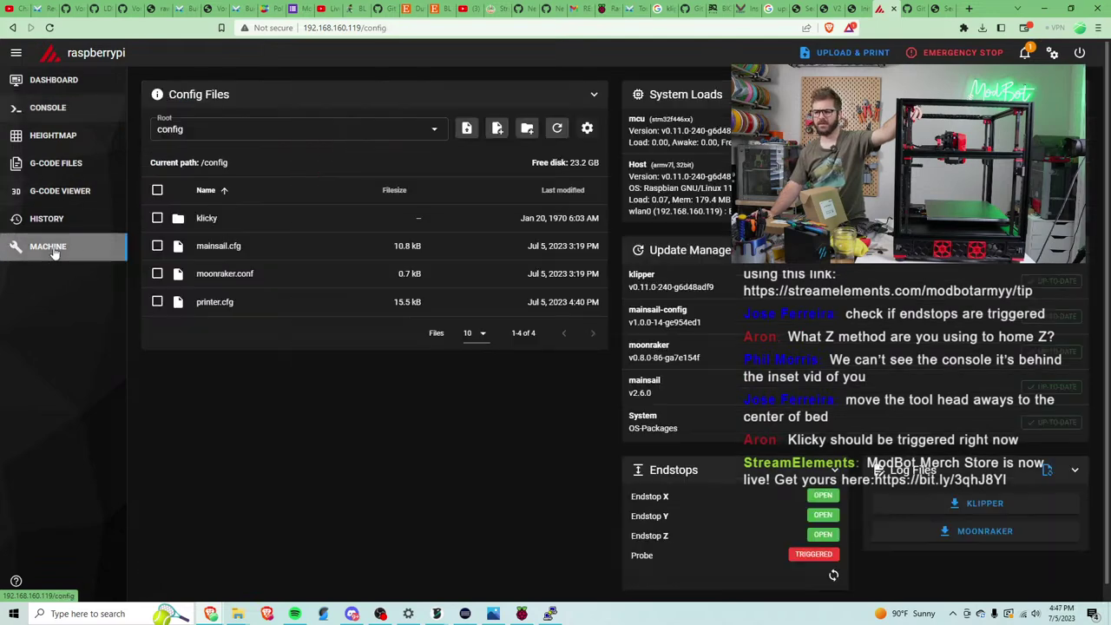
pyautogui.click(243, 302)
pyautogui.scroll(-10, 243, 302)
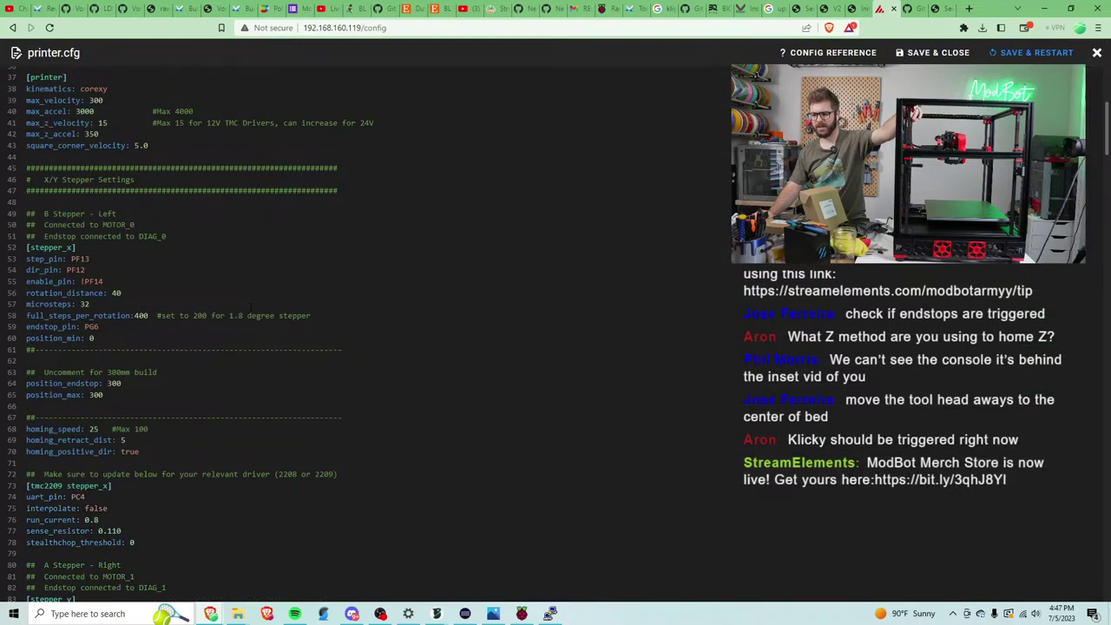
pyautogui.scroll(-15, 271, 286)
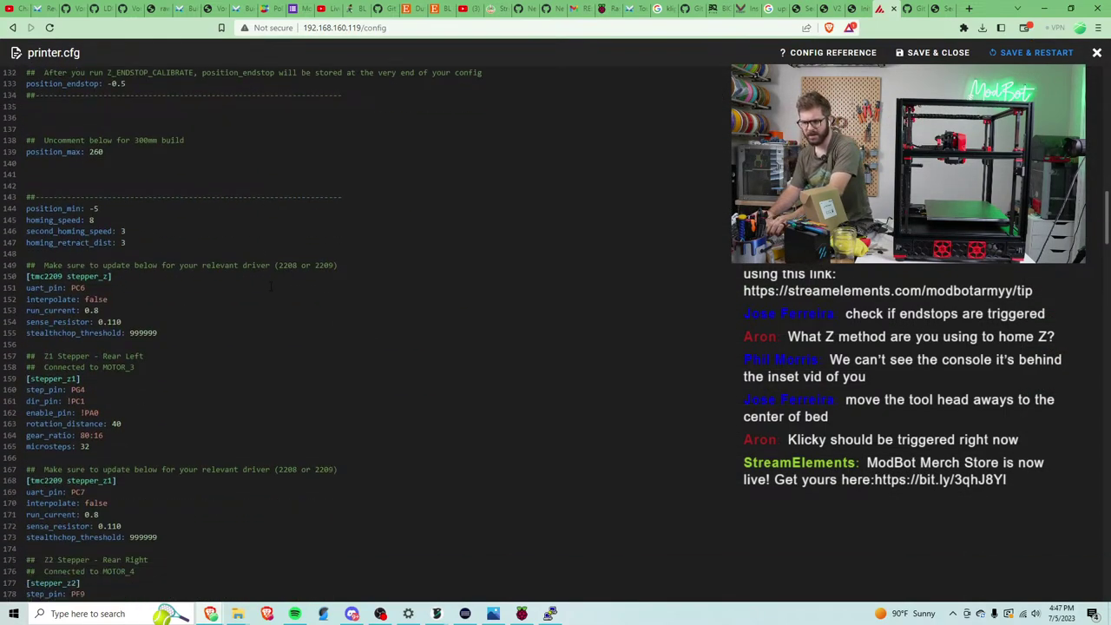
pyautogui.scroll(-12, 271, 286)
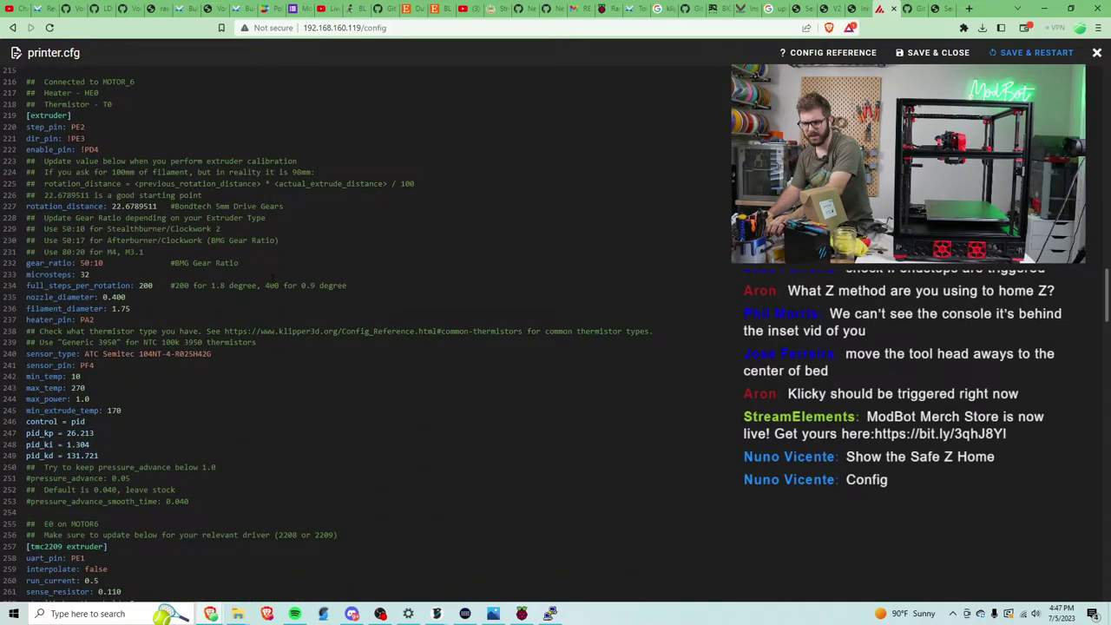
pyautogui.scroll(-6, 272, 278)
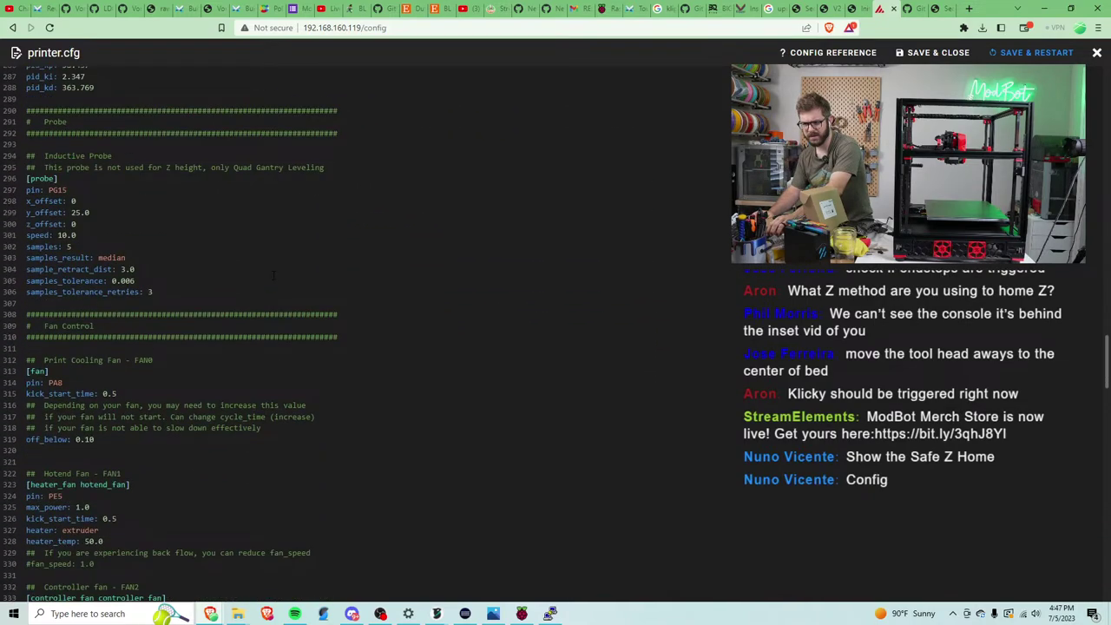
pyautogui.scroll(-8, 272, 286)
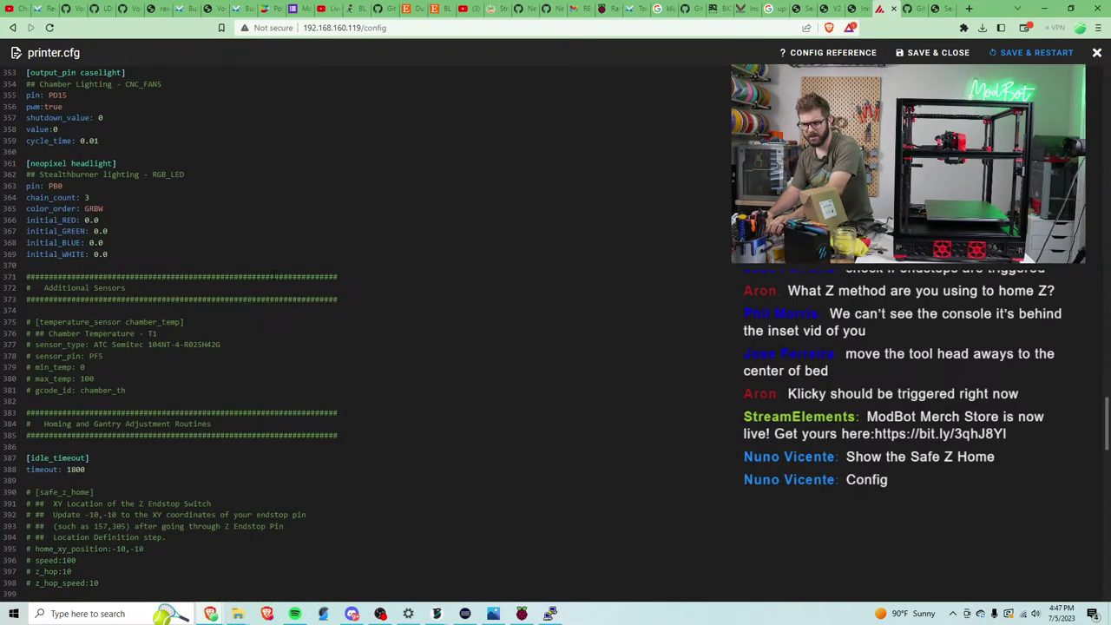
# Copy the whole commented-out [safe_z_home] block from printer.cfg.
pyautogui.scroll(-3, 273, 276)
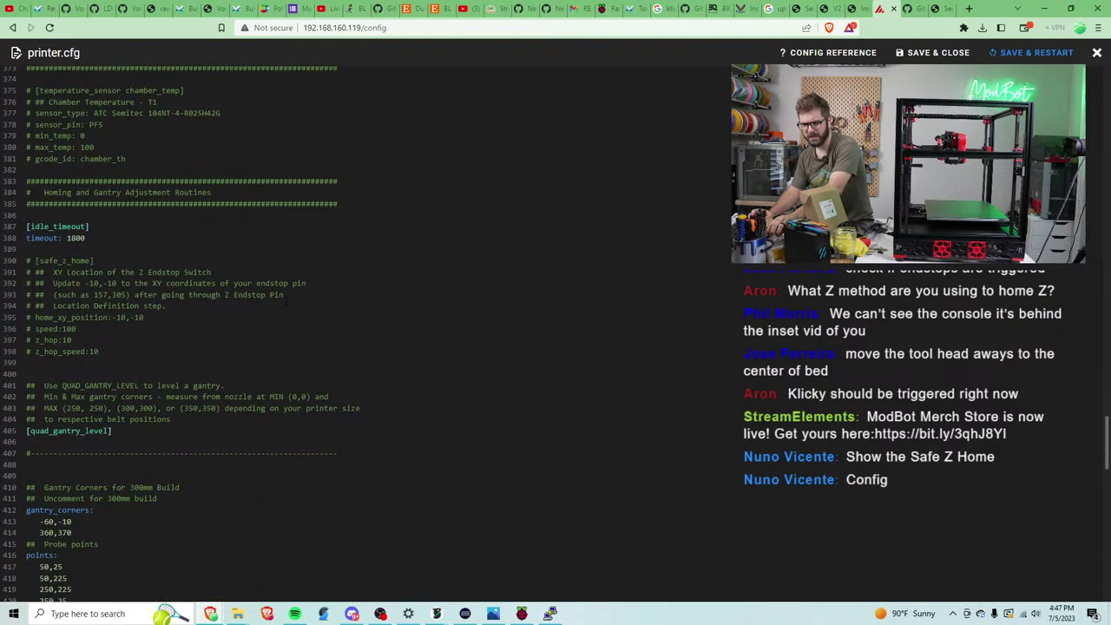
pyautogui.moveTo(106, 353); pyautogui.dragTo(19, 265)
pyautogui.hotkey('ctrl', 'c')
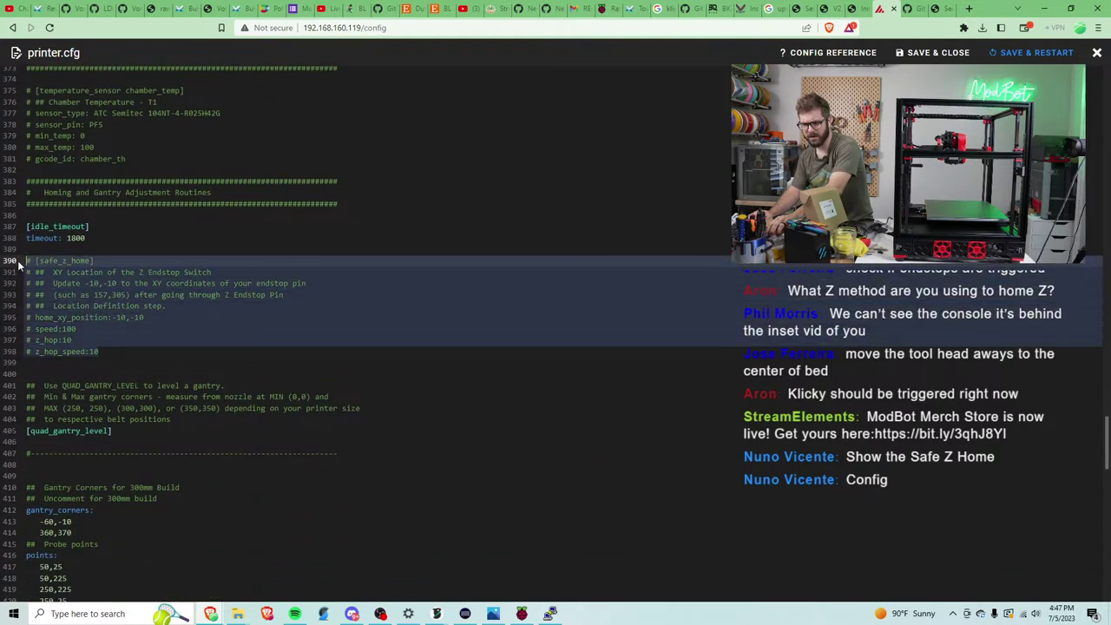
pyautogui.click(28, 362)
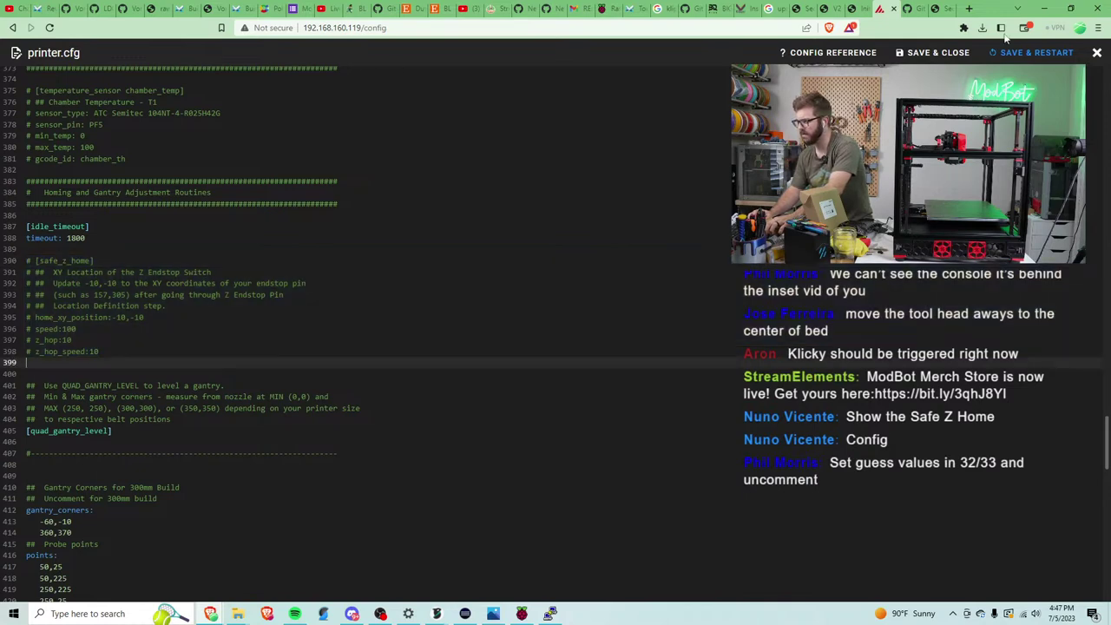
# Close printer.cfg and open klicky-variables.cfg from the klicky folder.
pyautogui.click(1097, 53)
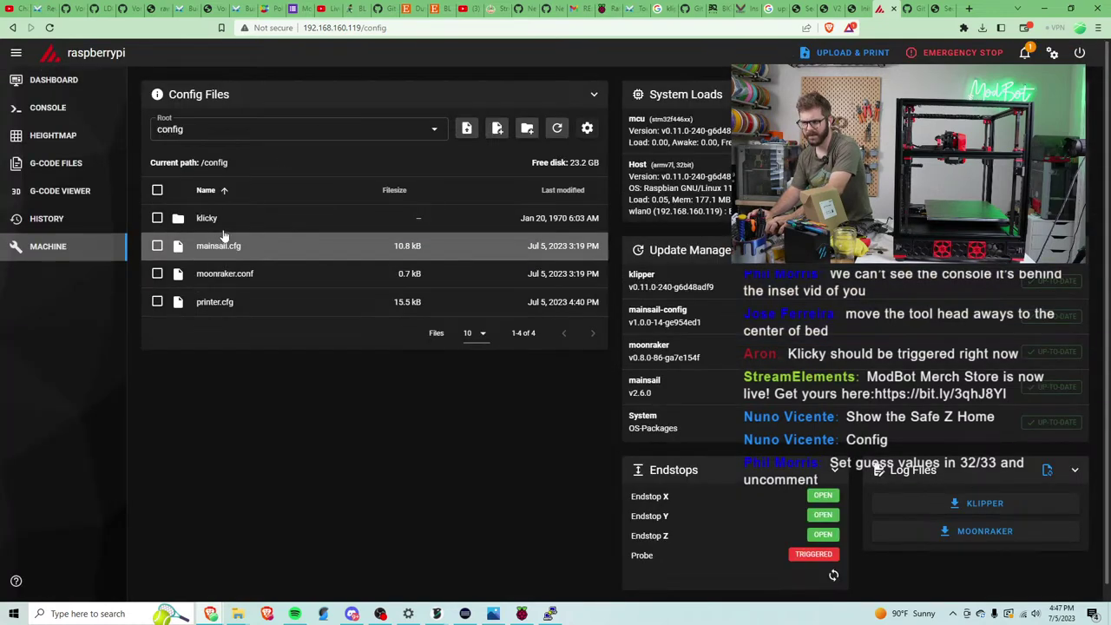
pyautogui.click(218, 218)
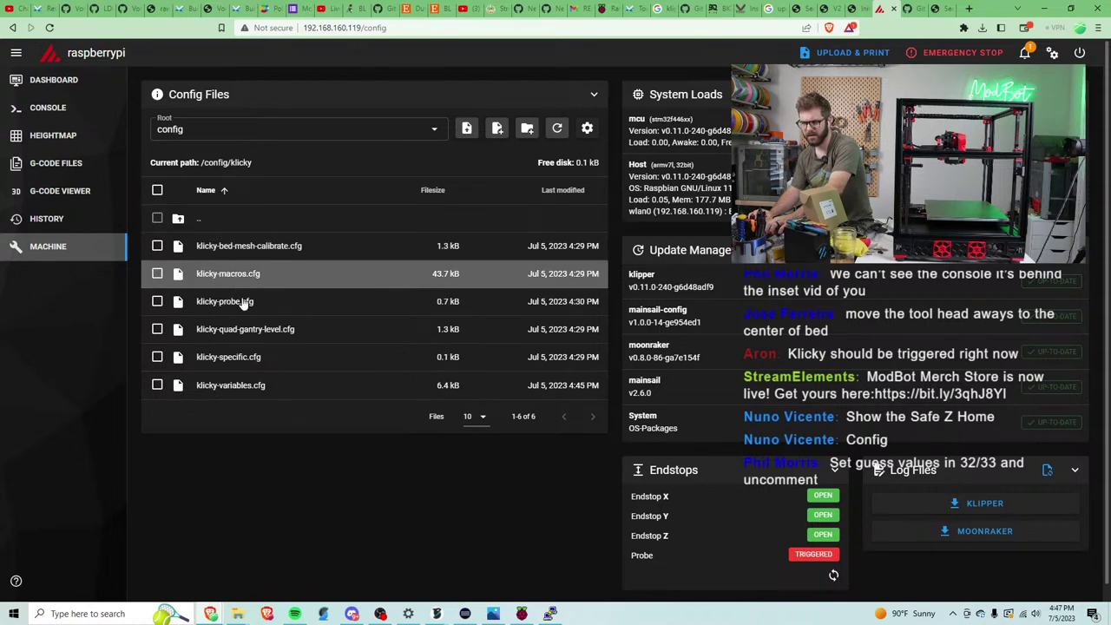
pyautogui.click(227, 384)
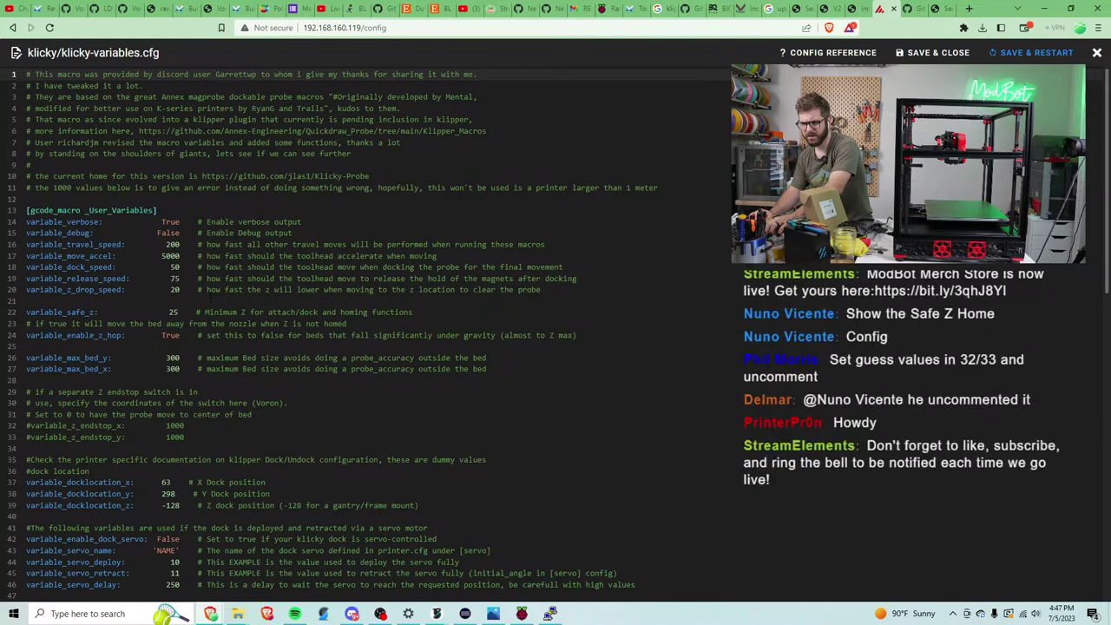
# Paste the copied [safe_z_home] block on a new line below variable_max_bed_x, leaving a blank line between them.
pyautogui.click(506, 369)
pyautogui.press('Return')
pyautogui.press('Return')
pyautogui.hotkey('ctrl', 'v')
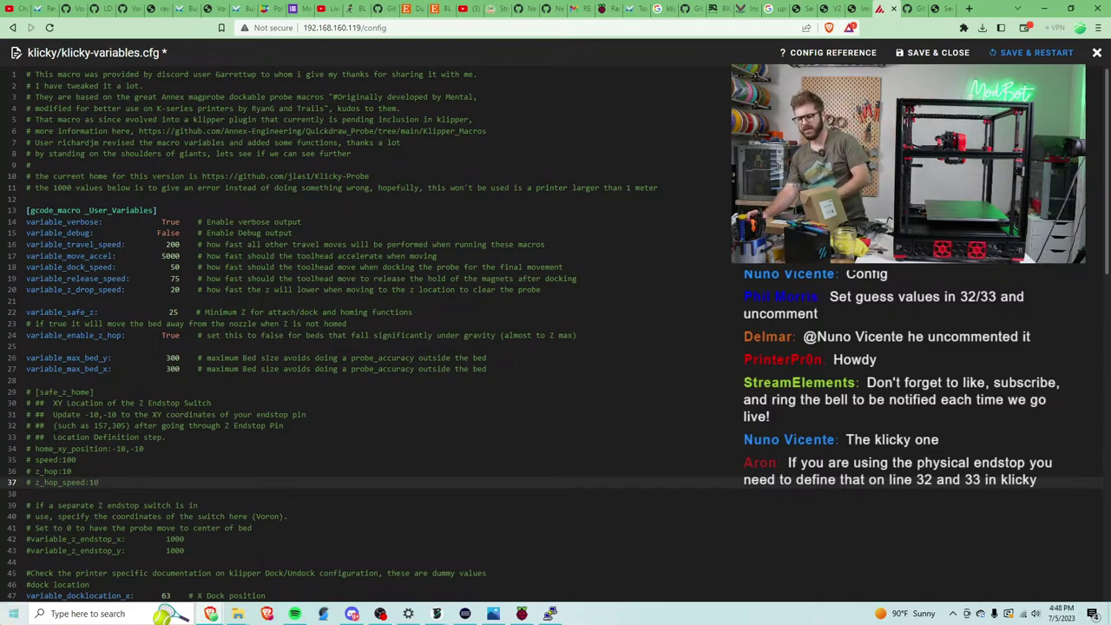
# Delete the pasted [safe_z_home] block from klicky-variables.cfg.
pyautogui.hotkey('shift', 'Up')
pyautogui.hotkey('shift', 'Up')
pyautogui.hotkey('shift', 'Up')
pyautogui.hotkey('shift', 'Up')
pyautogui.hotkey('shift', 'Up')
pyautogui.hotkey('shift', 'Up')
pyautogui.hotkey('shift', 'Up')
pyautogui.hotkey('shift', 'Up')
pyautogui.hotkey('shift', 'Home')
pyautogui.press('BackSpace')
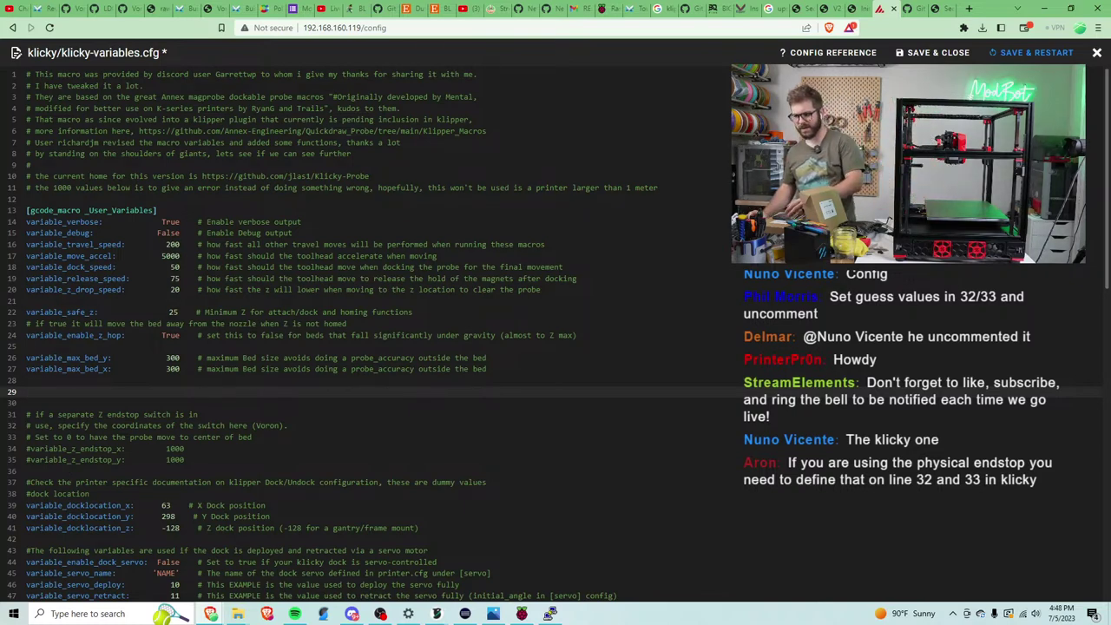
# Change the commented-out Z endstop coordinates, setting variable_z_endstop_y to 300 and variable_z_endstop_x to 220.
pyautogui.doubleClick(175, 459)
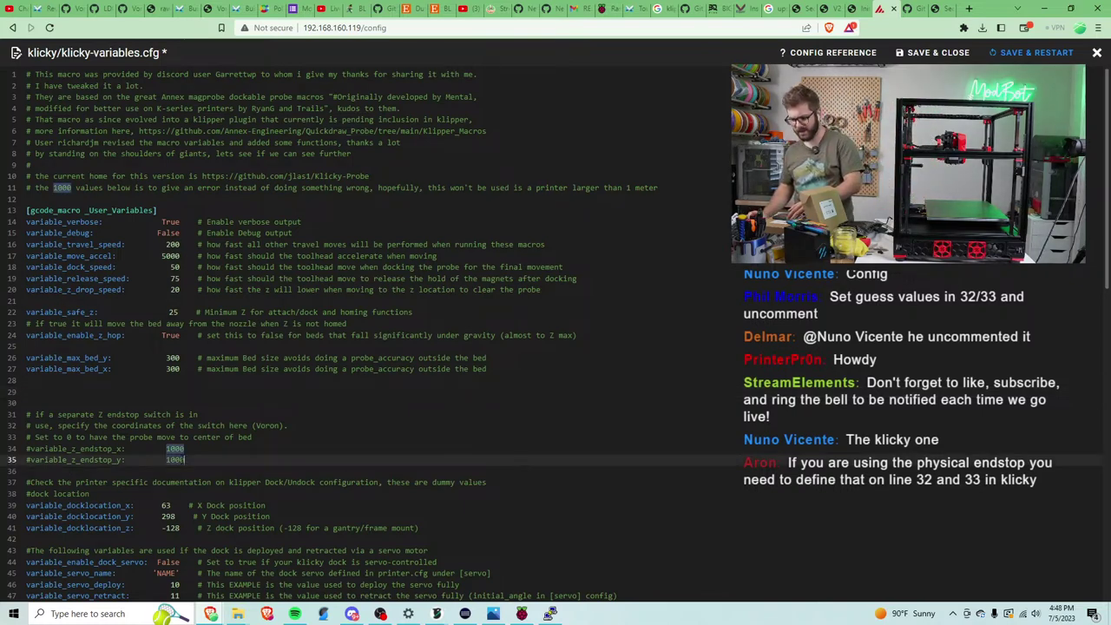
pyautogui.click(175, 459)
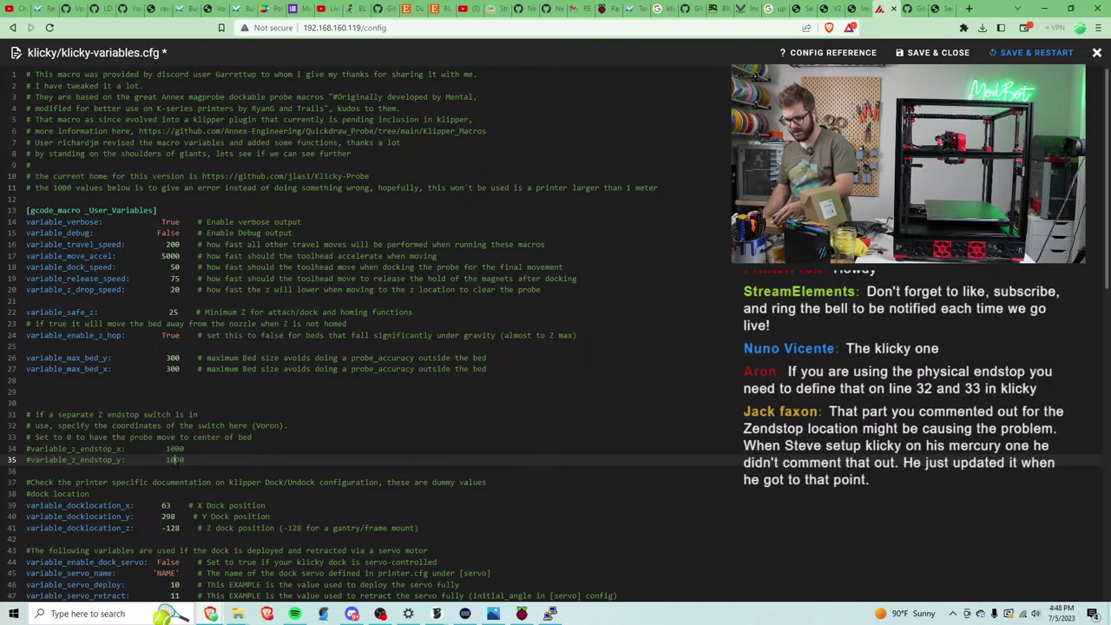
pyautogui.doubleClick(175, 459)
pyautogui.write('30')
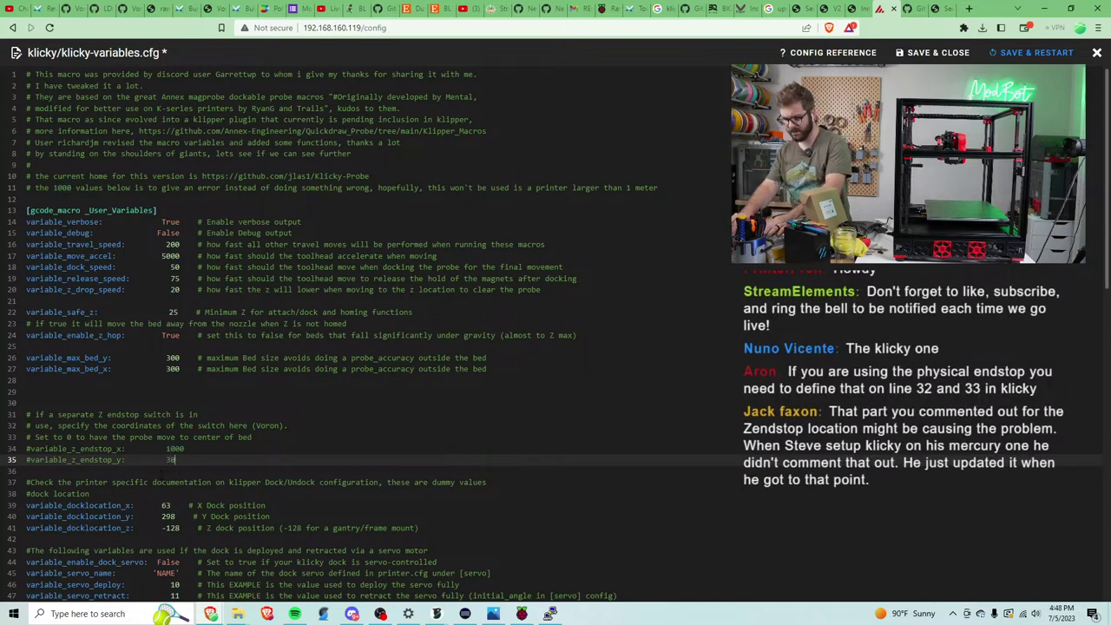
pyautogui.press('Up')
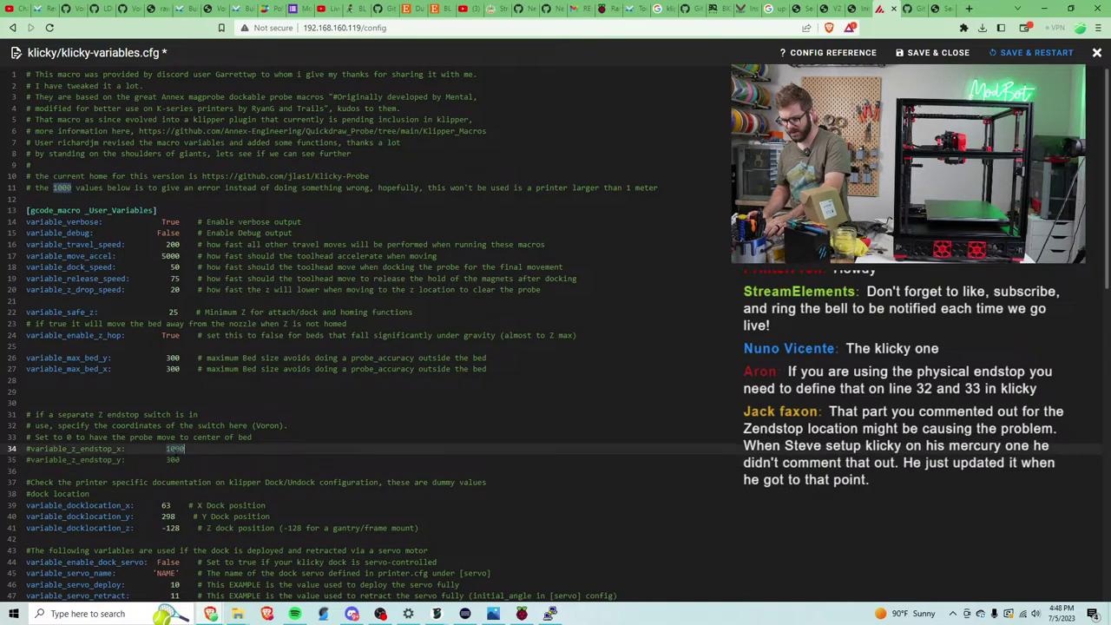
pyautogui.press('BackSpace')
pyautogui.press('BackSpace')
pyautogui.press('BackSpace')
pyautogui.press('BackSpace')
pyautogui.write('22')
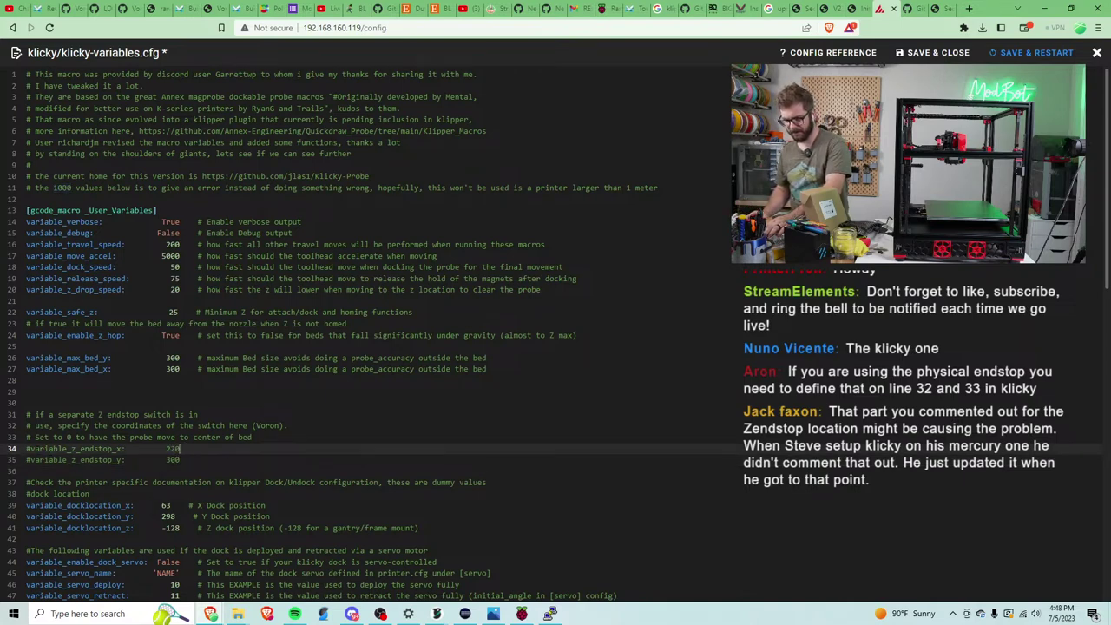
# Uncomment the variable_z_endstop_x and variable_z_endstop_y lines, then save klicky-variables.cfg and restart the firmware.
pyautogui.press('Delete')
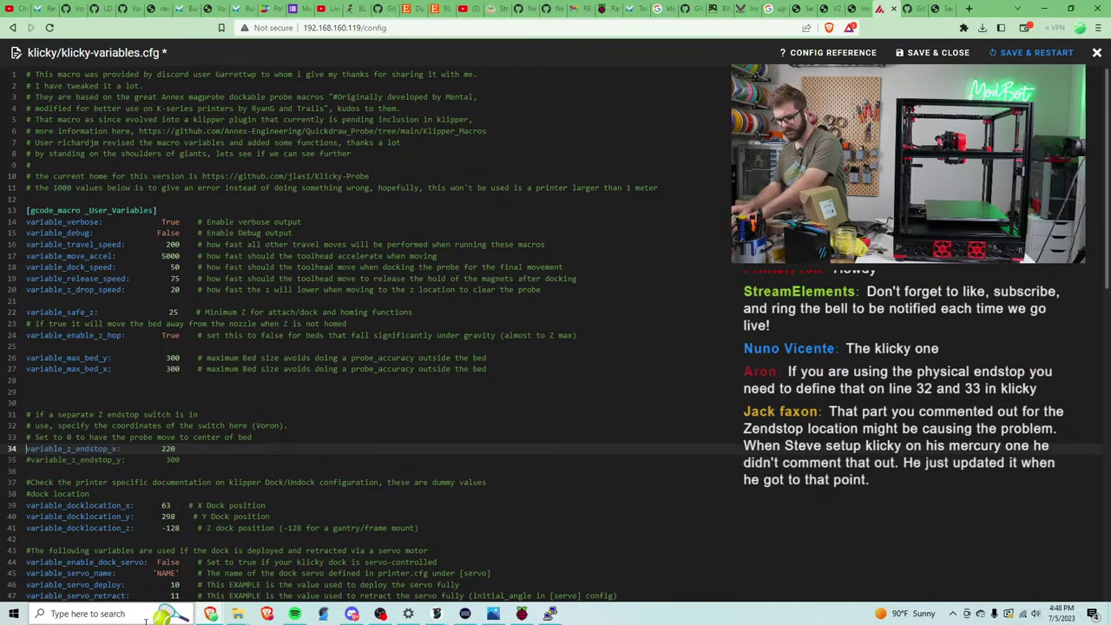
pyautogui.press('Down')
pyautogui.press('Delete')
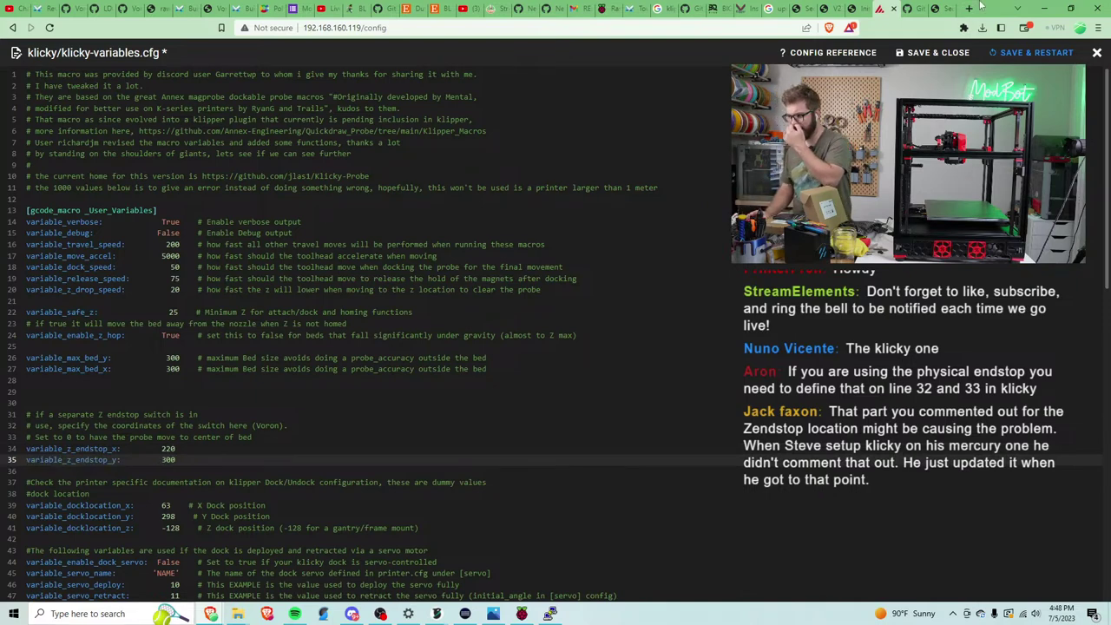
pyautogui.click(1034, 52)
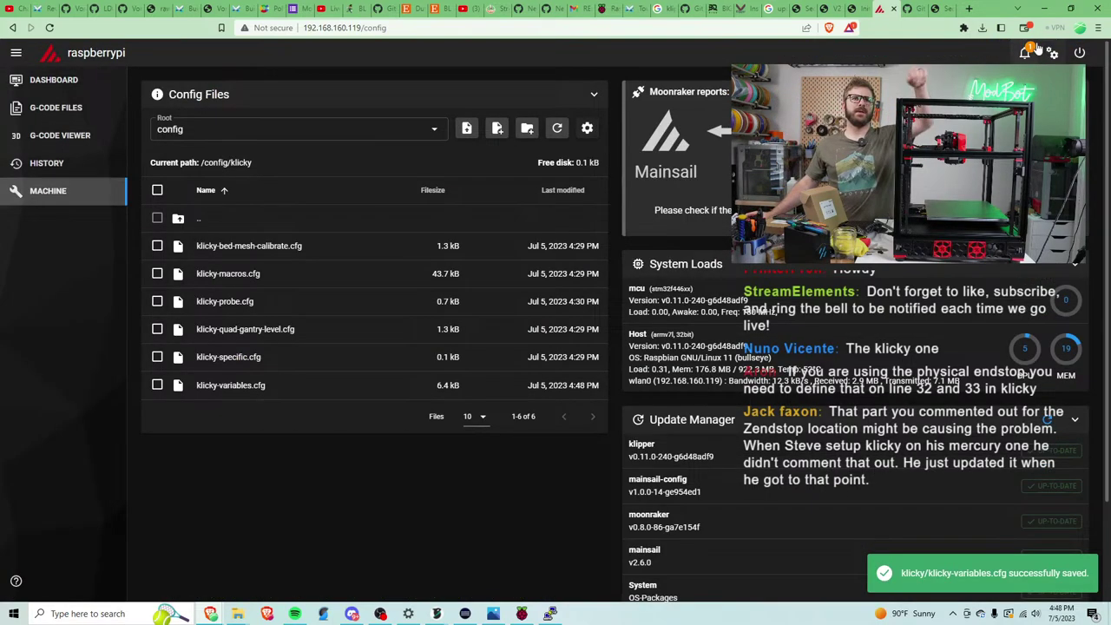
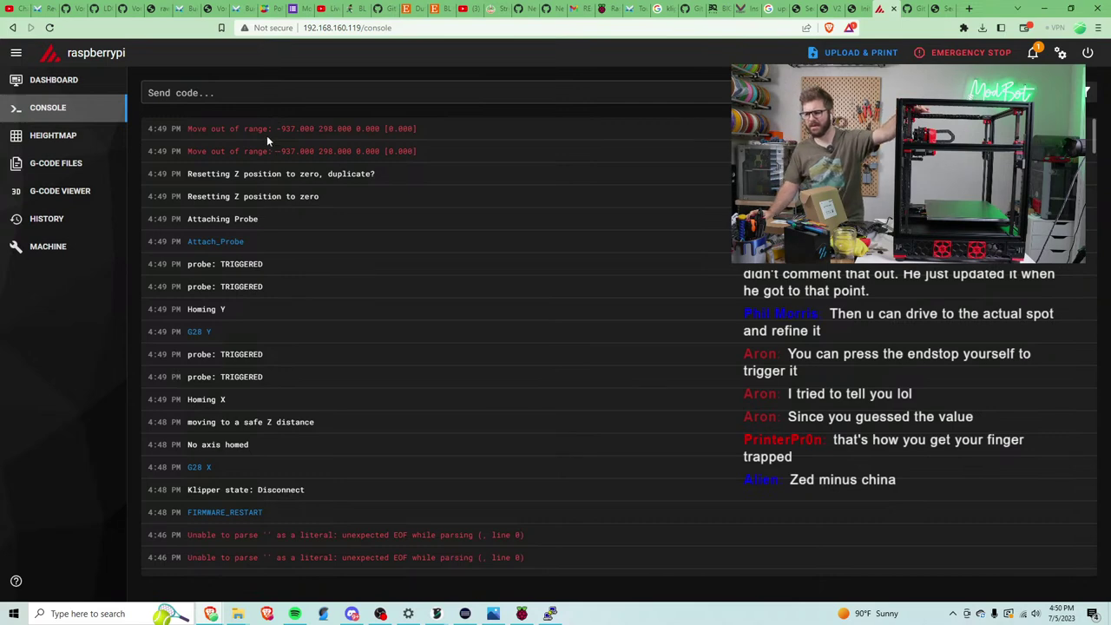
# Examine the X and Y coordinates in the latest "Move out of range" message in the console.
pyautogui.moveTo(276, 128); pyautogui.dragTo(351, 129)
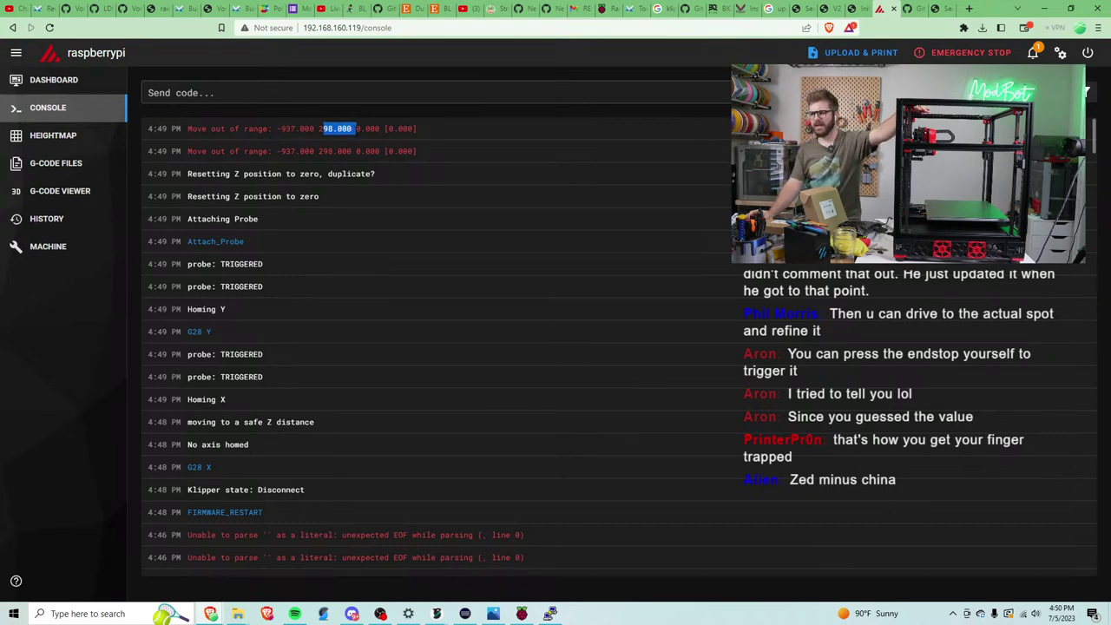
pyautogui.click(338, 130)
pyautogui.moveTo(281, 129); pyautogui.dragTo(296, 128)
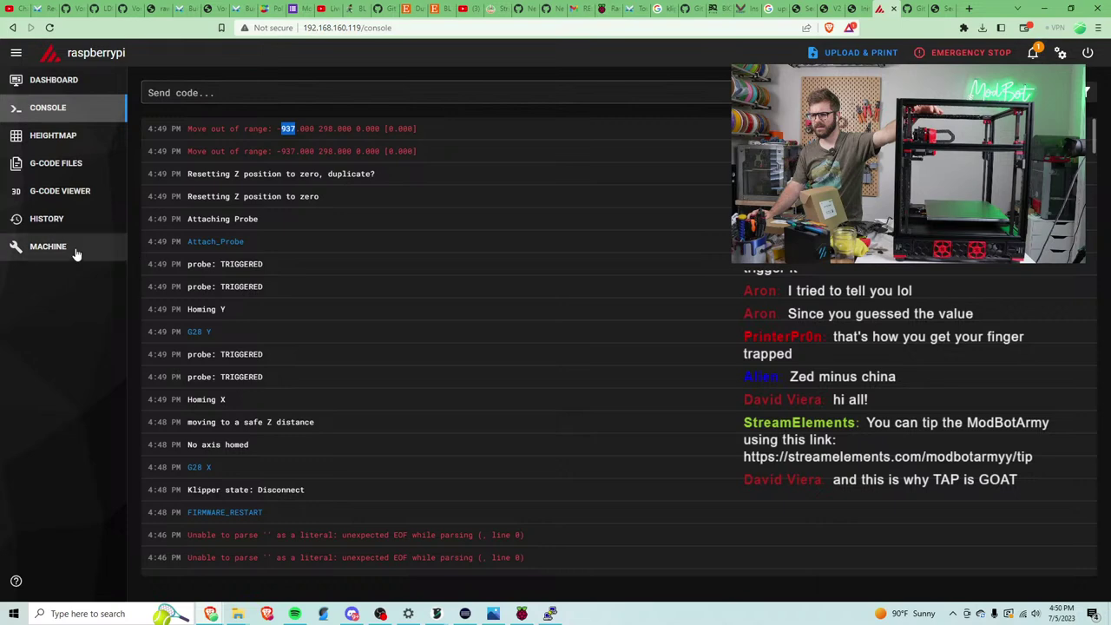
# Reopen klicky-variables.cfg from the machine page and check the dock location X and Y values.
pyautogui.click(25, 244)
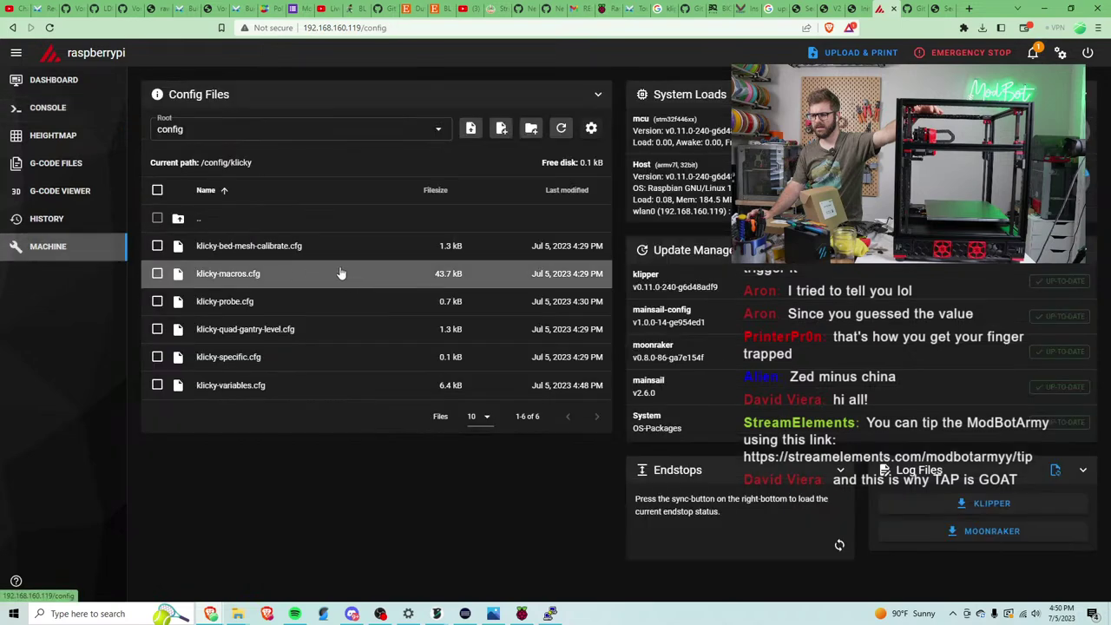
pyautogui.click(254, 388)
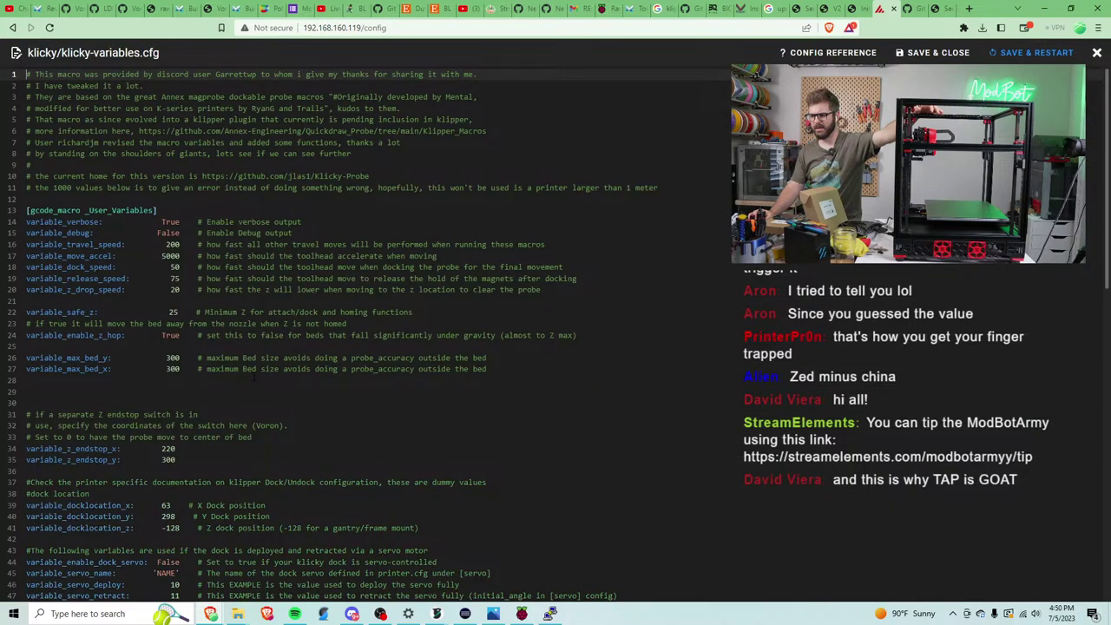
pyautogui.scroll(-3, 254, 379)
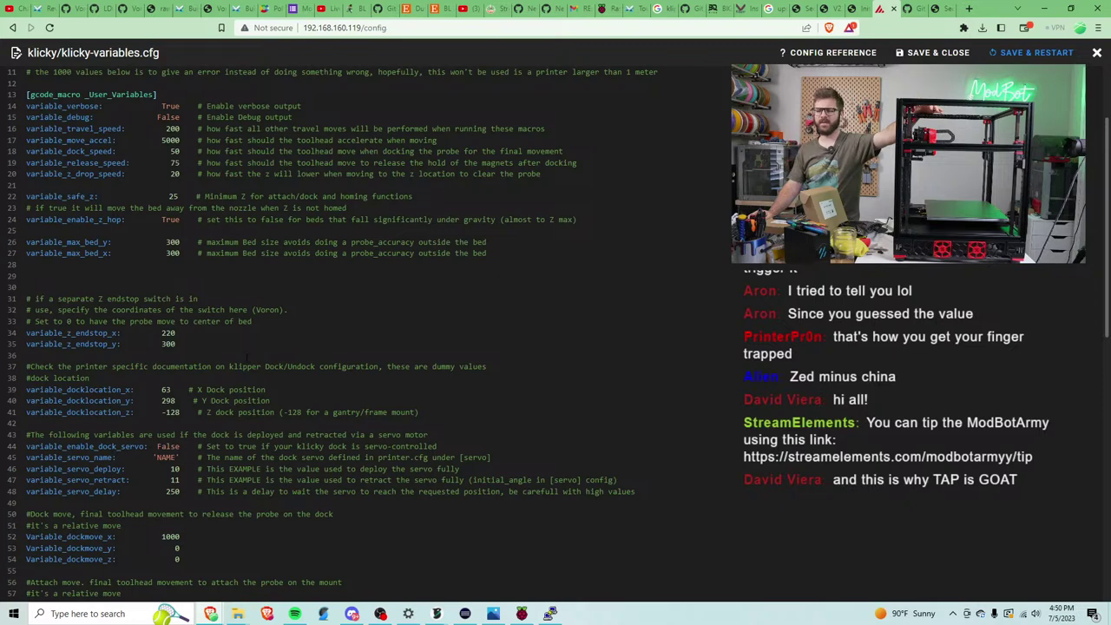
pyautogui.click(173, 389)
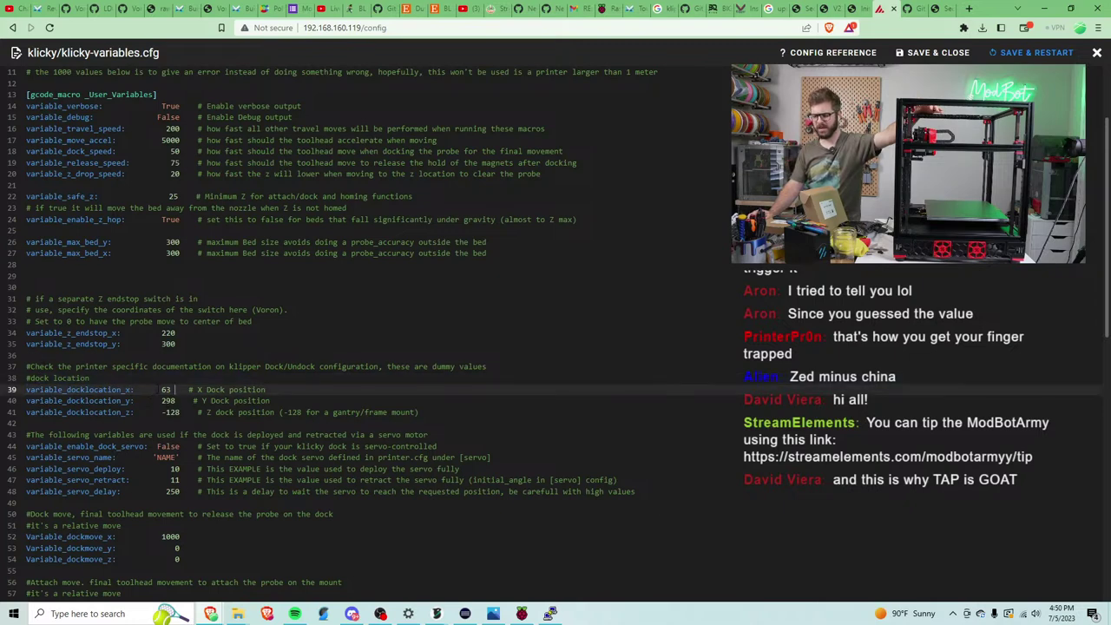
pyautogui.click(175, 401)
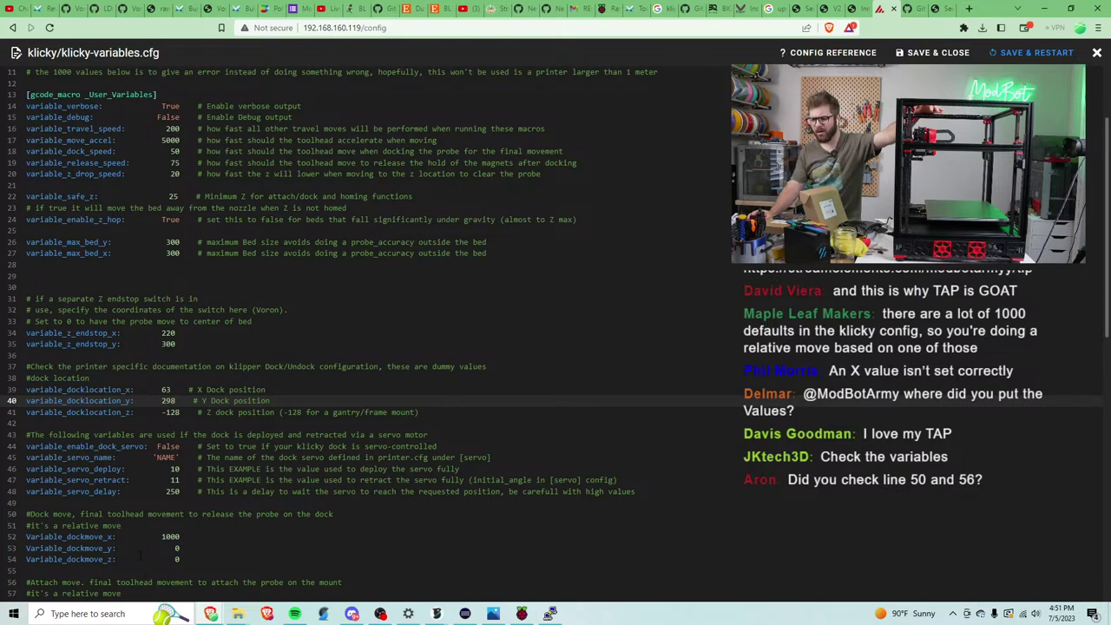
# Try 0 as the Variable_dockmove_x value in the dock move section and undo the edit.
pyautogui.scroll(-3, 133, 503)
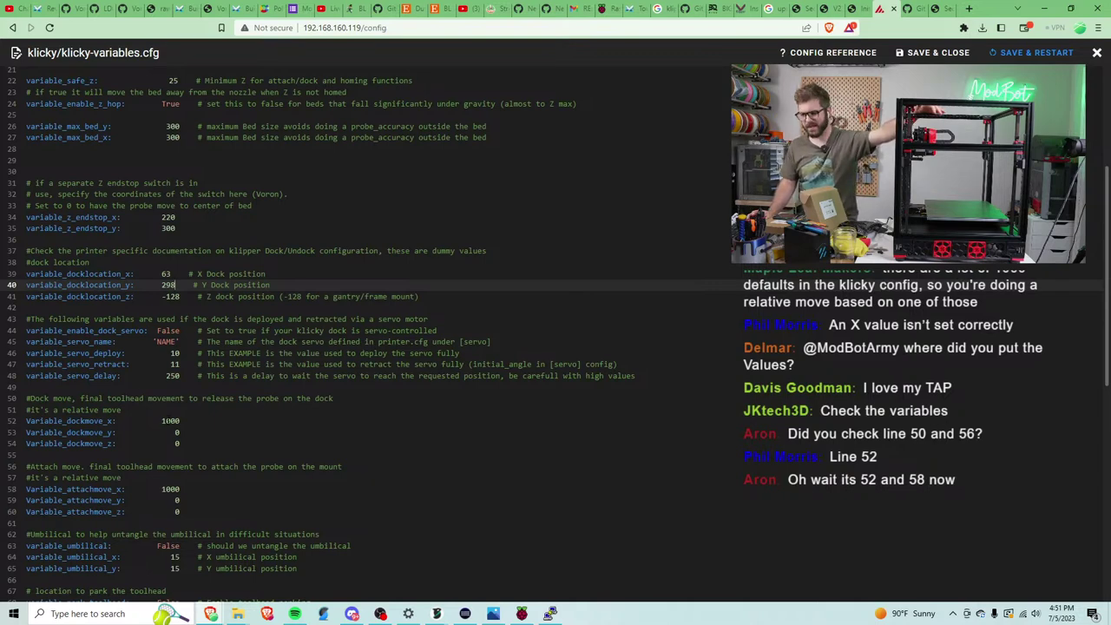
pyautogui.click(180, 421)
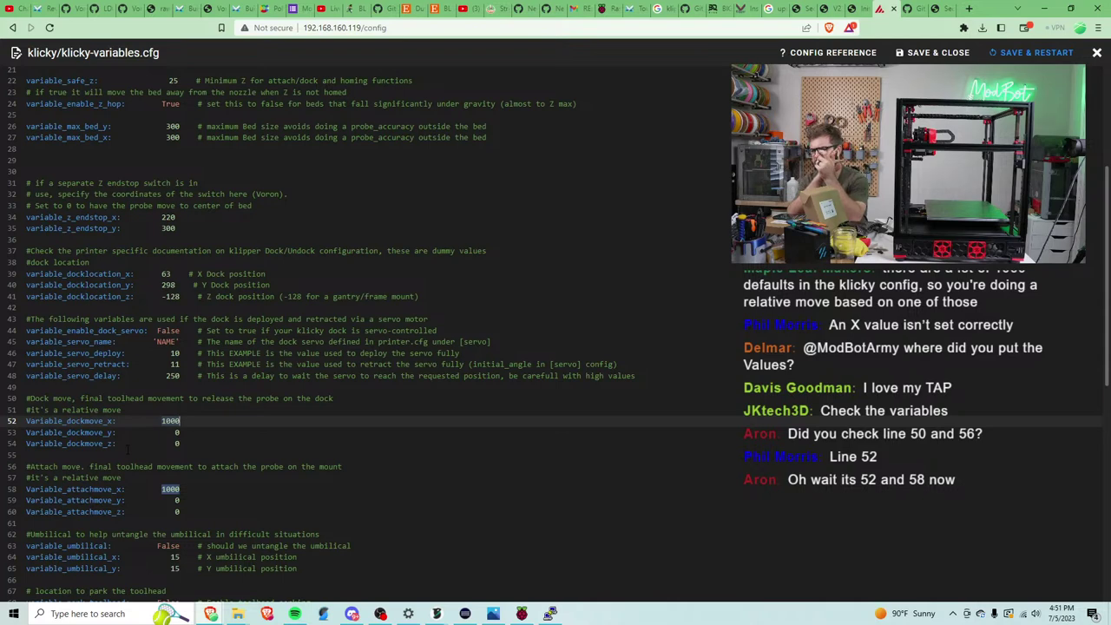
pyautogui.write('0')
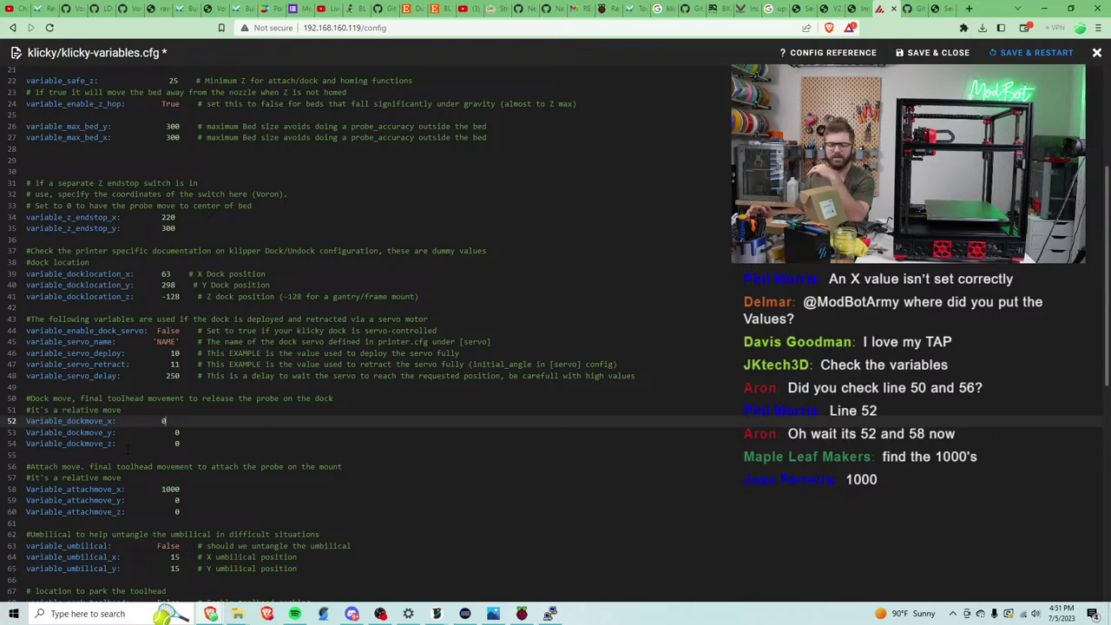
pyautogui.press('BackSpace')
pyautogui.press('Tab')
pyautogui.hotkey('ctrl', 'z')
pyautogui.hotkey('ctrl', 'z')
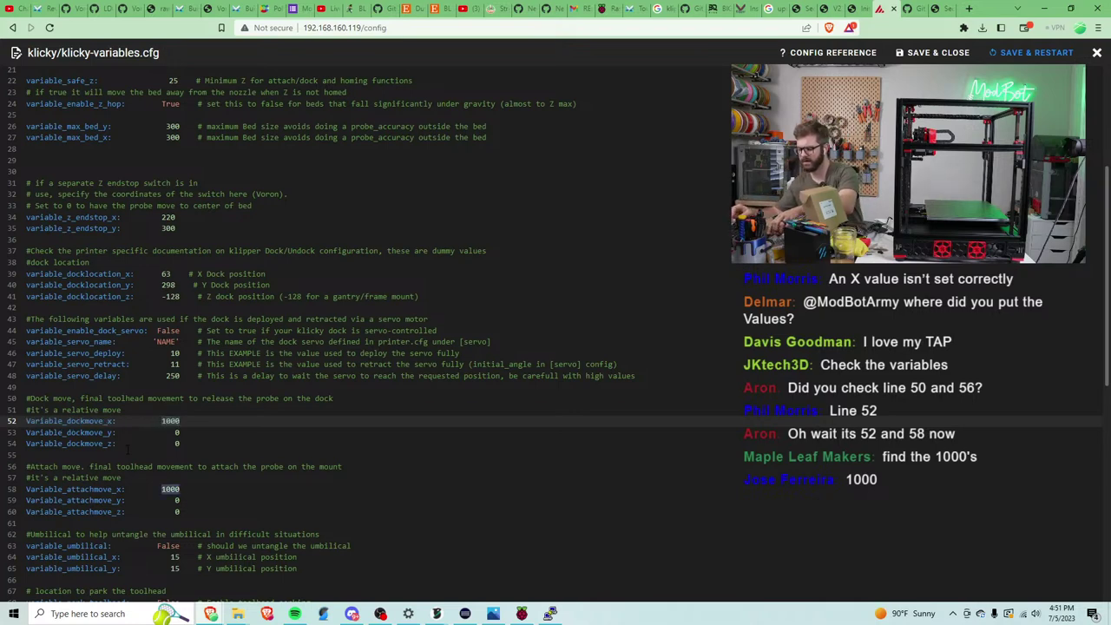
# Set Variable_dockmove_x to 30 and check it against the attach move X value.
pyautogui.write('30')
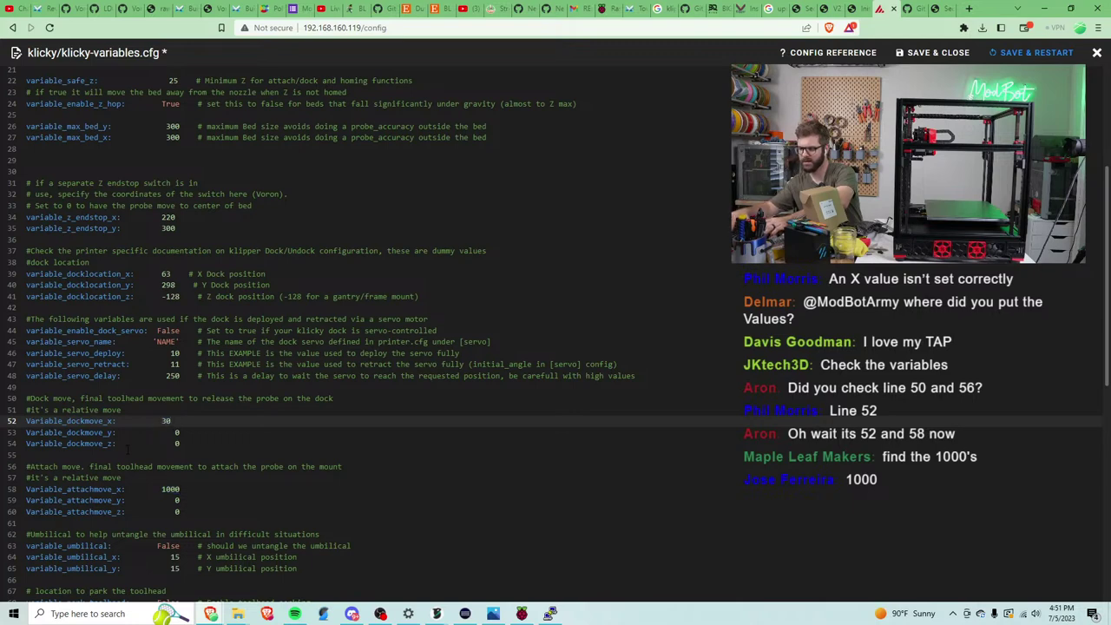
pyautogui.click(47, 410)
pyautogui.click(170, 421)
pyautogui.click(176, 489)
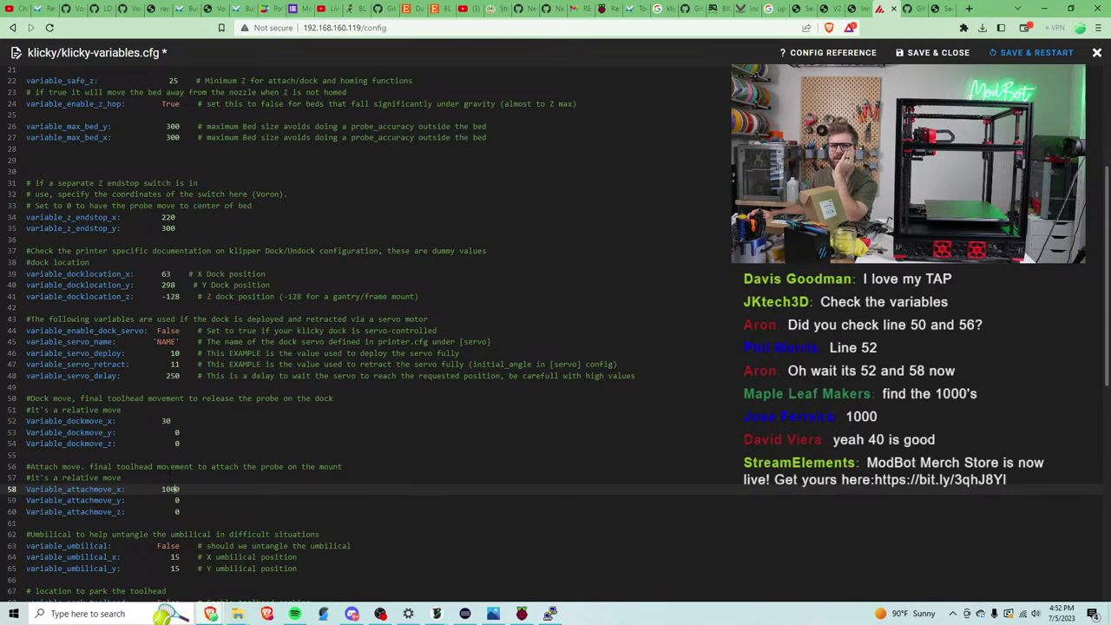
# Set Variable_dockmove_x to 40 in the dock move section.
pyautogui.click(416, 421)
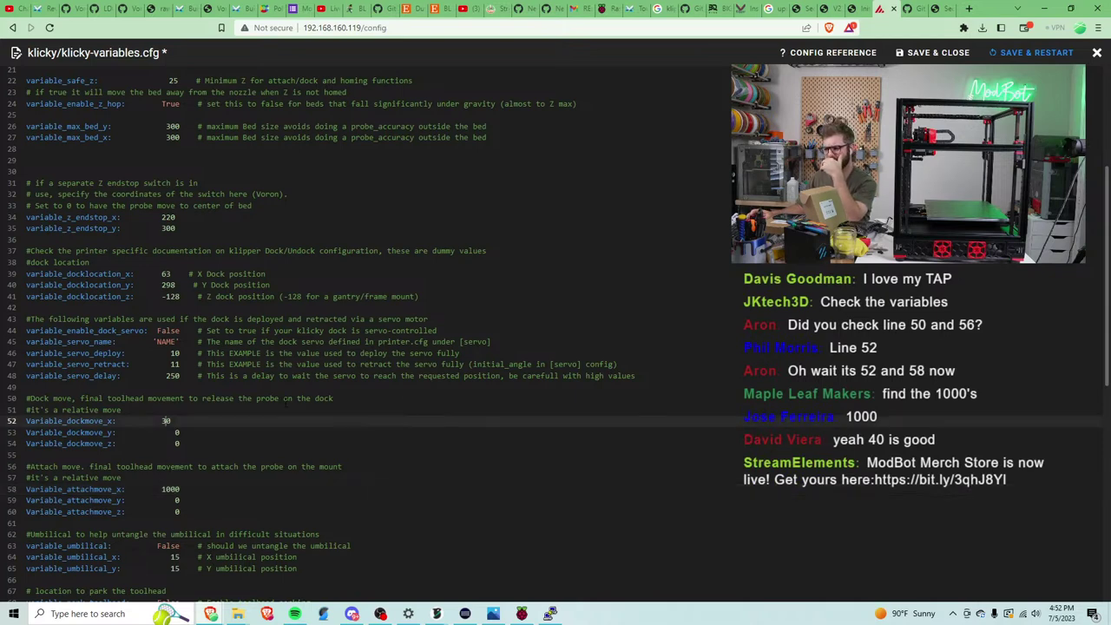
pyautogui.press('BackSpace')
pyautogui.press('BackSpace')
pyautogui.write('40')
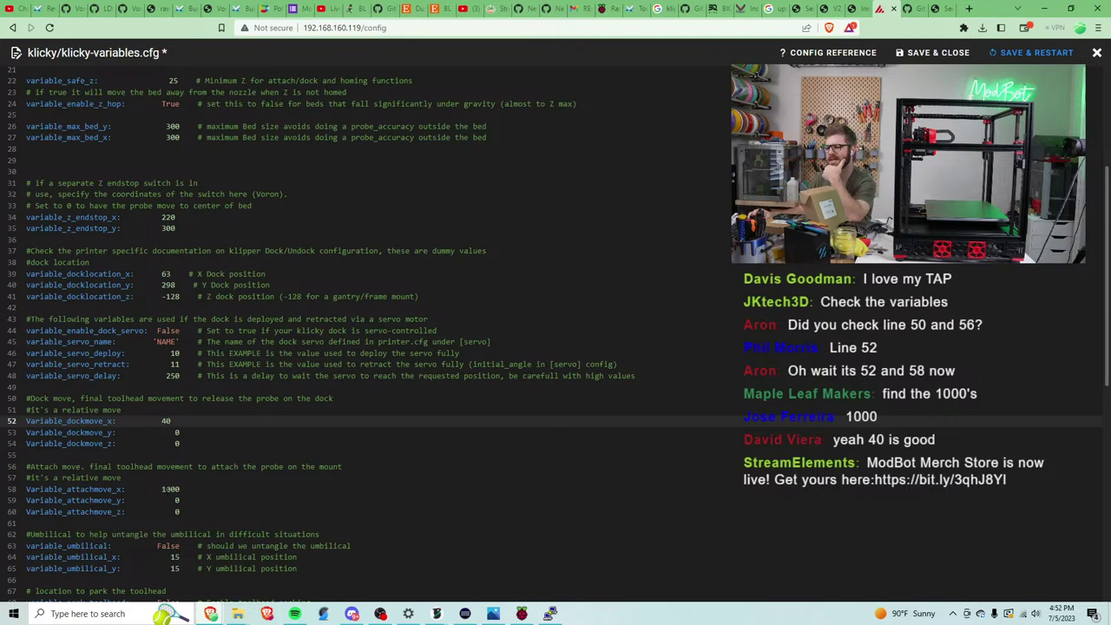
# Set Variable_attachmove_x to 0 in the attach move section.
pyautogui.doubleClick(170, 489)
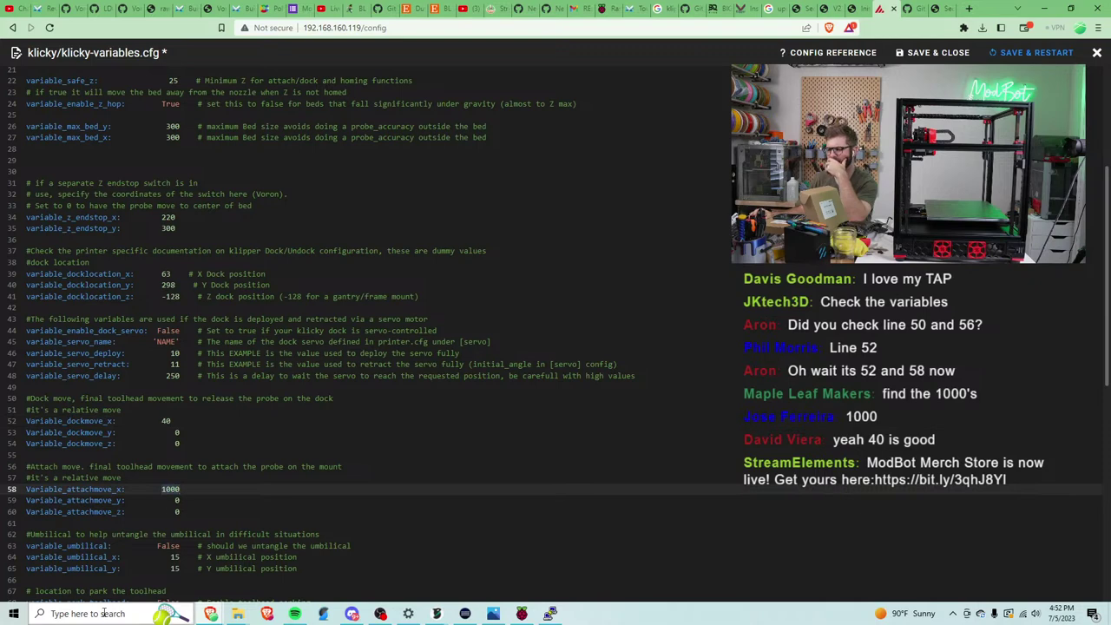
pyautogui.write('0')
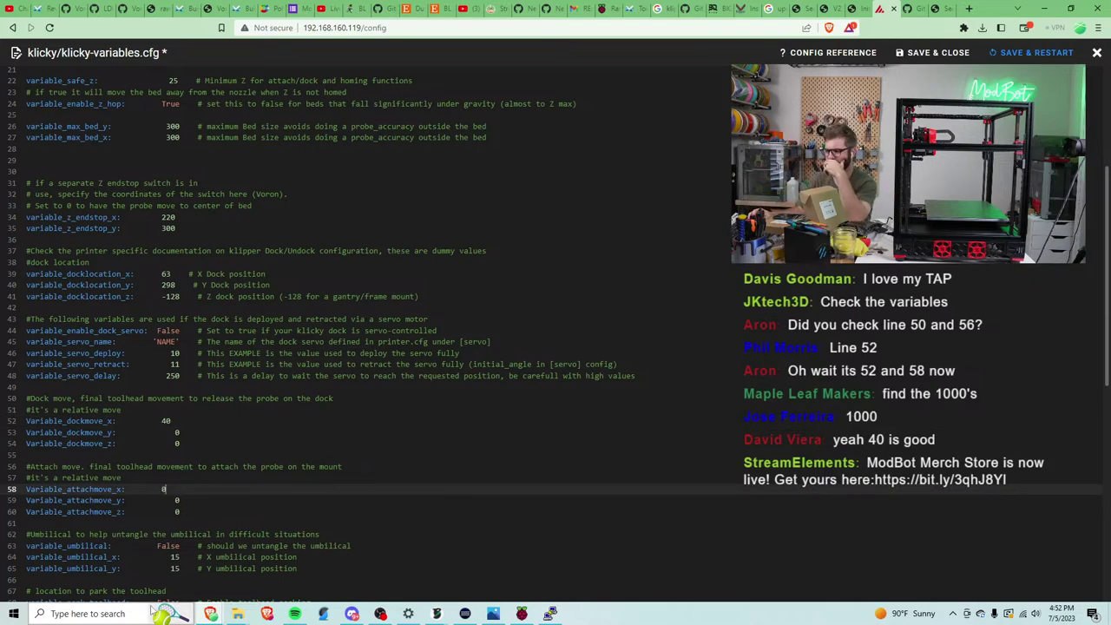
pyautogui.click(465, 500)
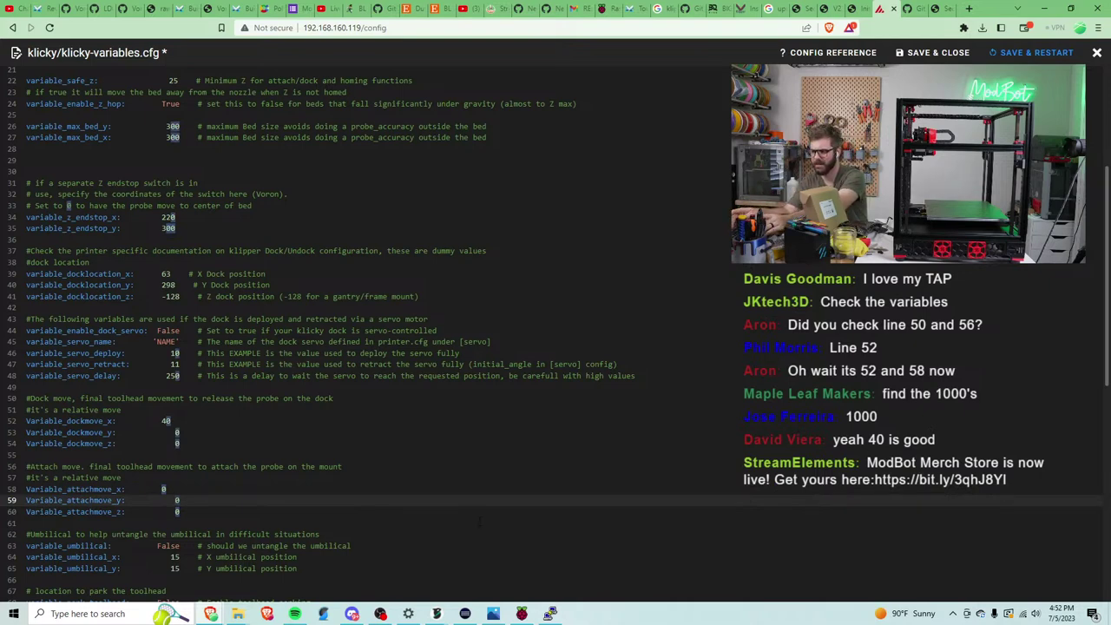
# Set Variable_attachmove_y to -40 in the attach move section, then save and close klicky-variables.cfg.
pyautogui.press('BackSpace')
pyautogui.write('-40')
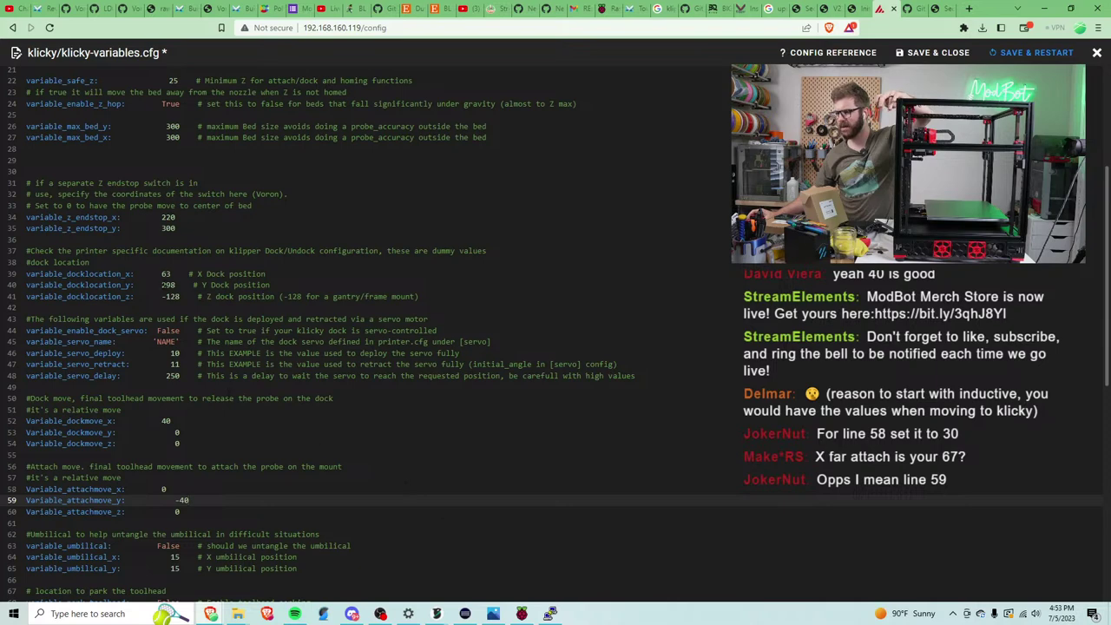
pyautogui.click(958, 52)
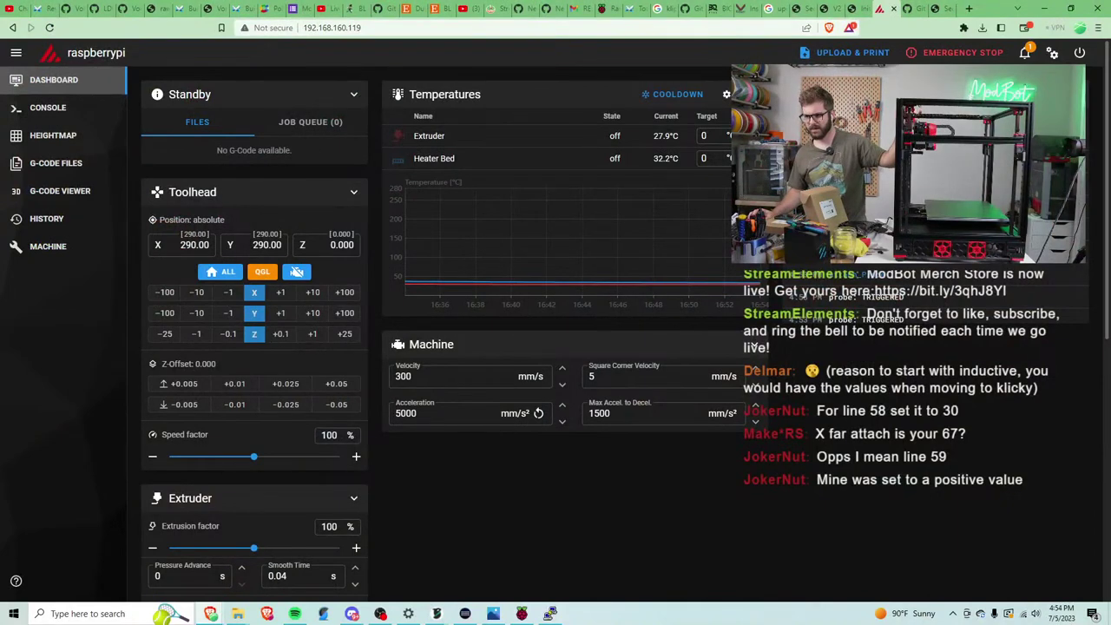
# Reopen klicky-variables.cfg from the klicky folder of the machine's config files.
pyautogui.click(73, 248)
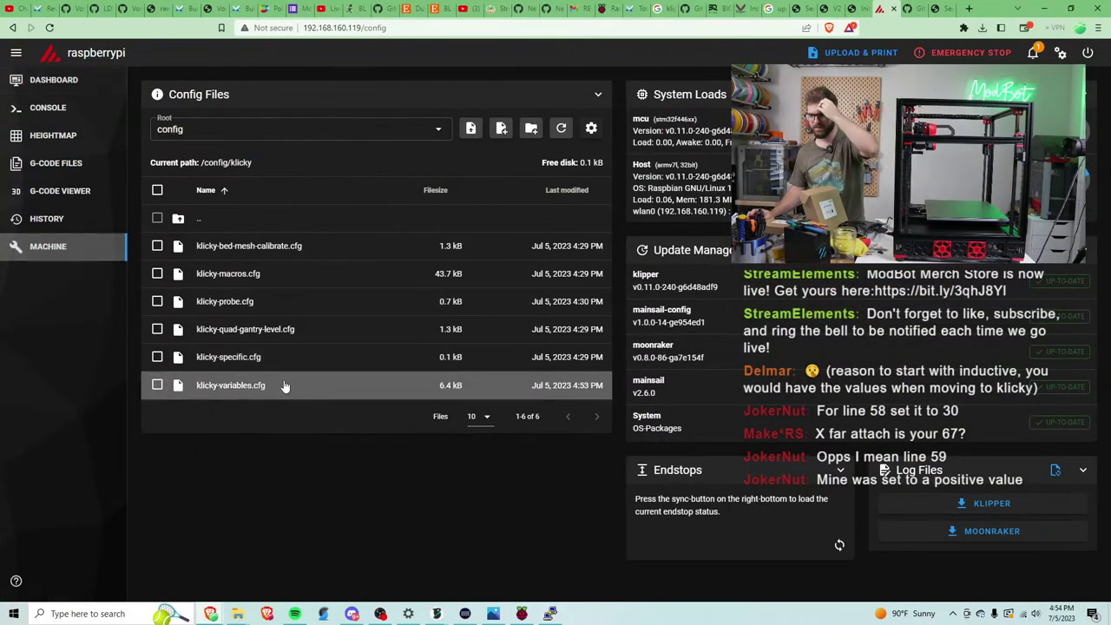
pyautogui.click(307, 384)
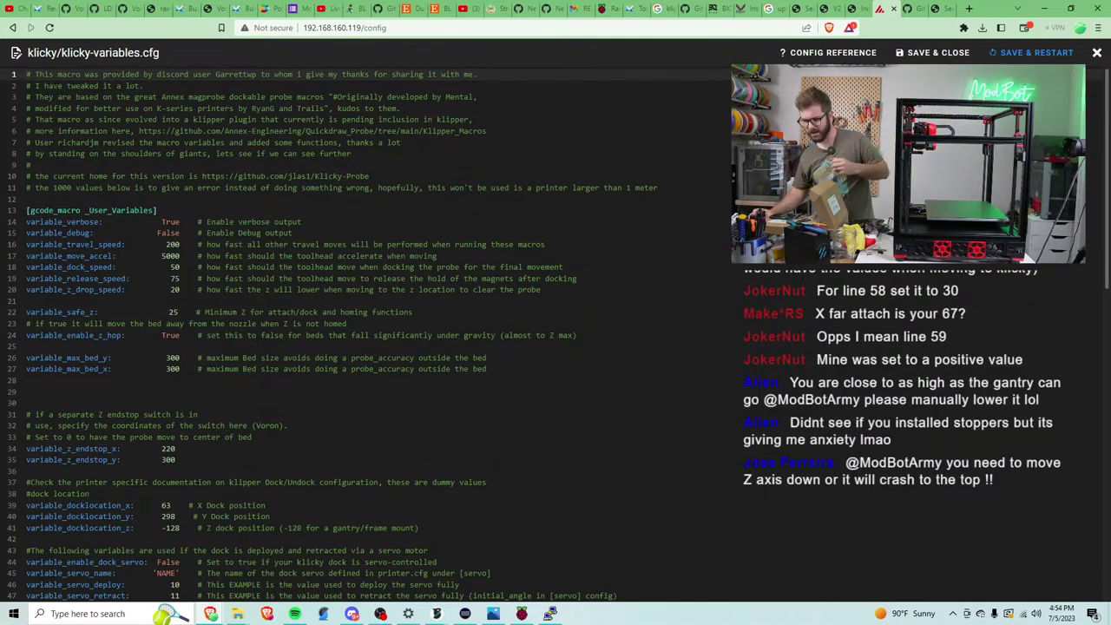
# Open the Windows Bluetooth device settings, connect the paired AirPods and return to the configuration file.
pyautogui.click(13, 614)
pyautogui.write('b')
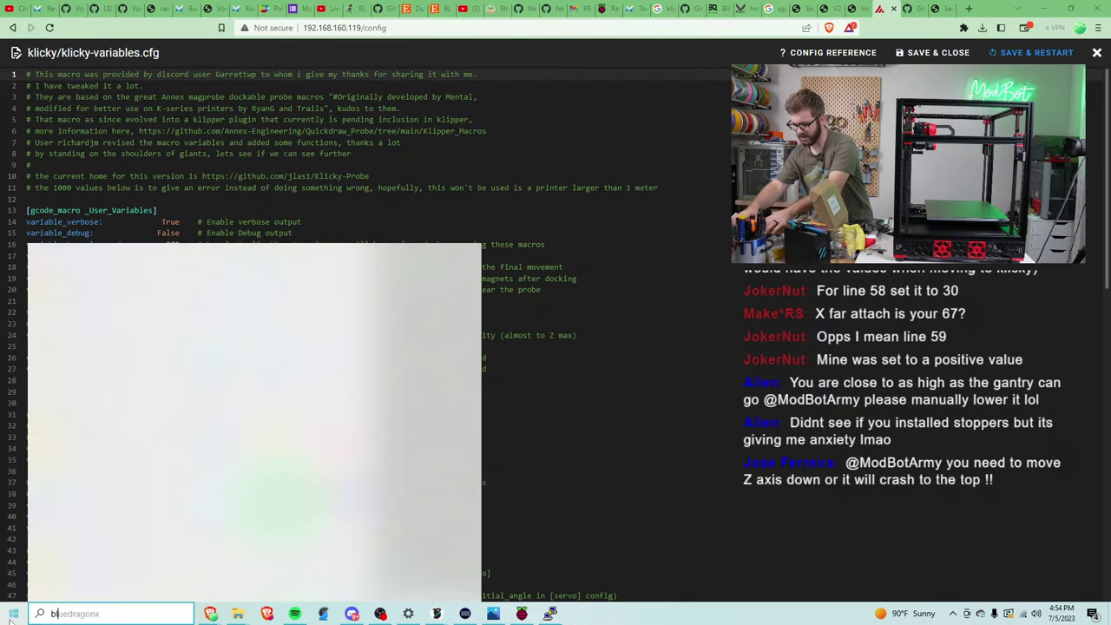
pyautogui.write('lu')
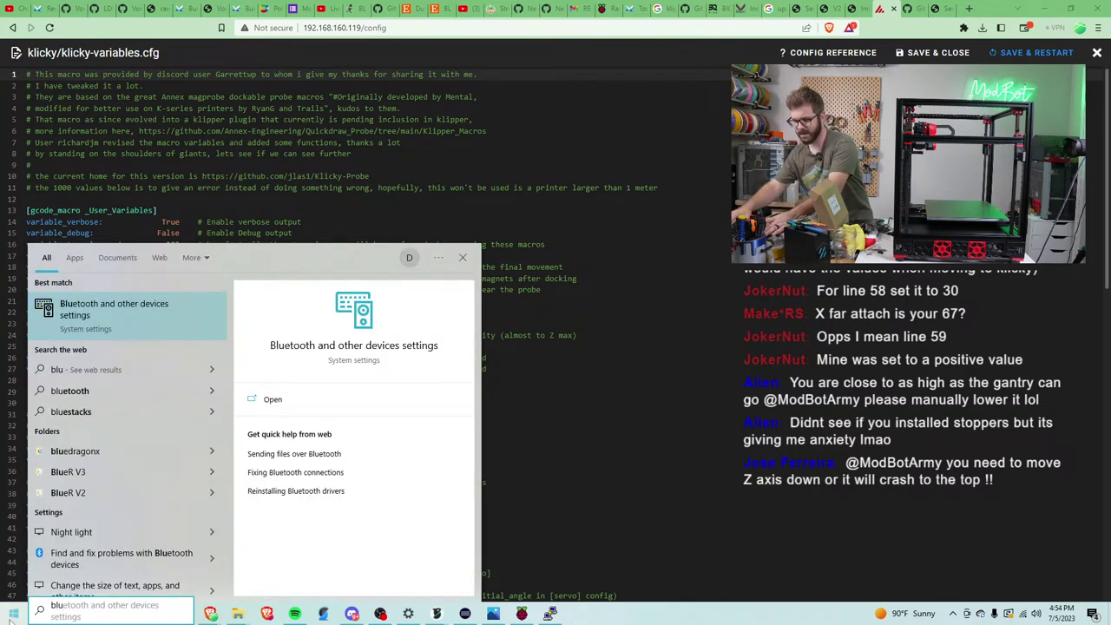
pyautogui.press('Return')
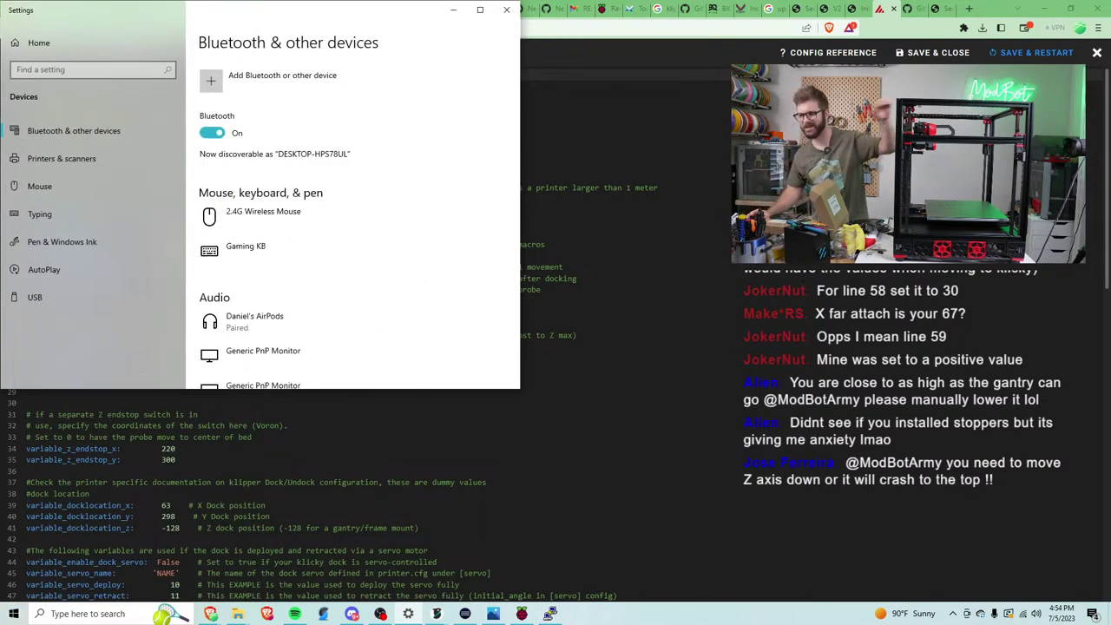
pyautogui.click(260, 321)
pyautogui.click(331, 357)
pyautogui.click(302, 221)
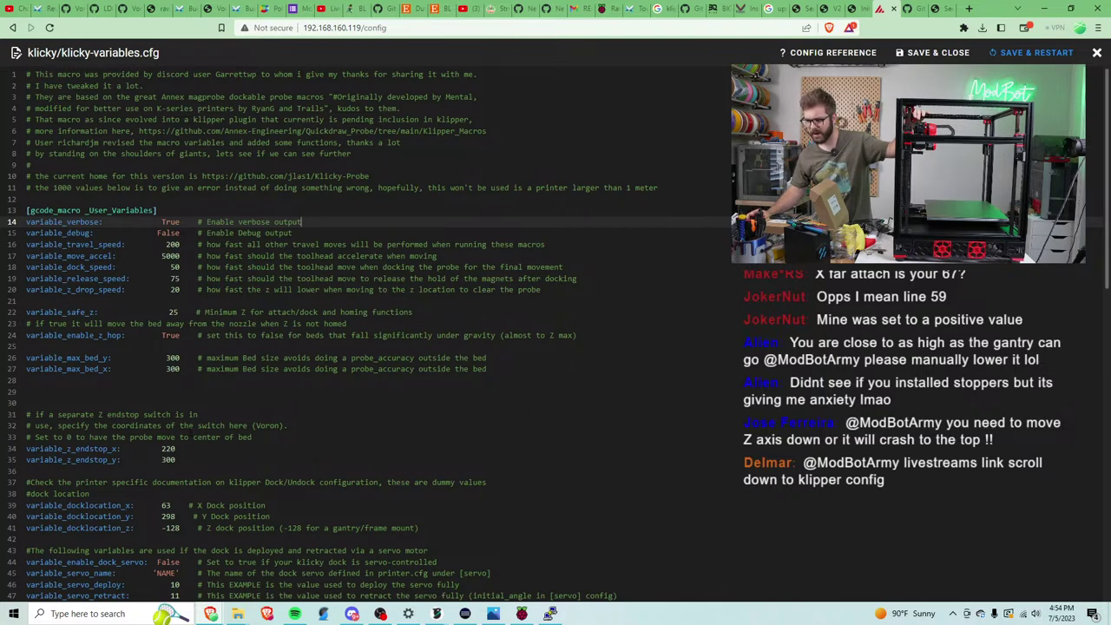
# Set Variable_attachmove_y to 40 in the attach move section, then save klicky-variables.cfg and restart the firmware.
pyautogui.scroll(-10, 195, 492)
pyautogui.click(179, 384)
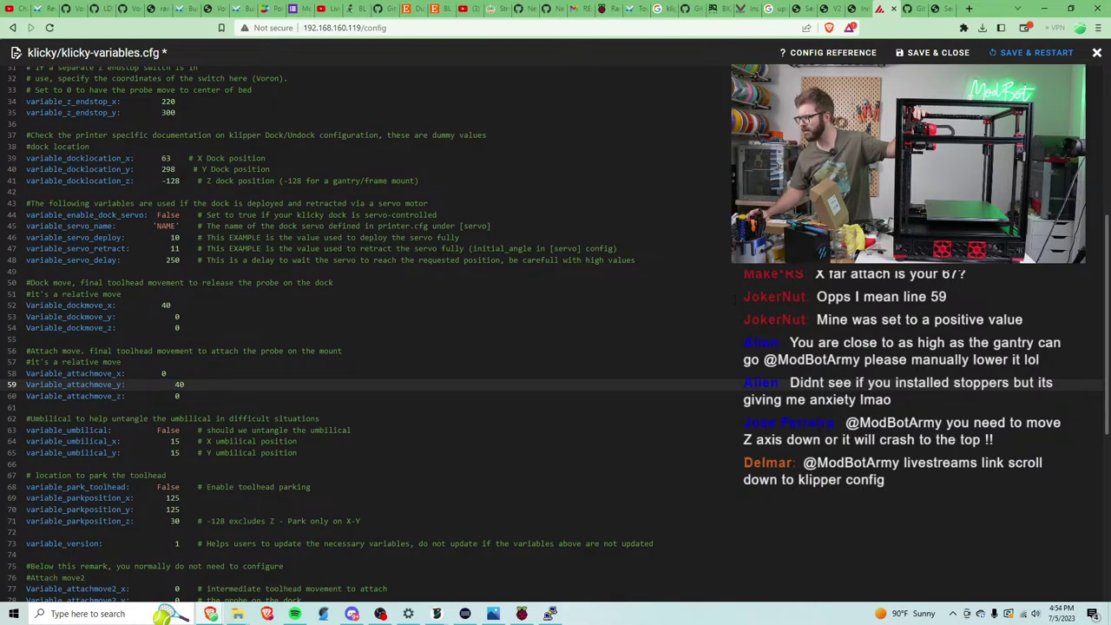
pyautogui.click(1038, 53)
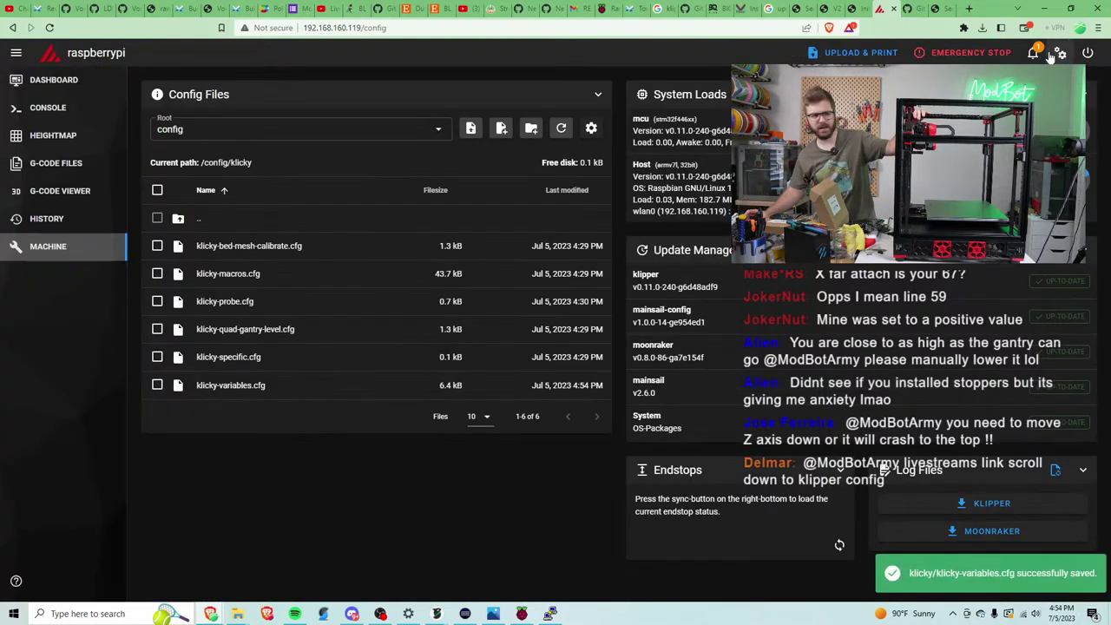
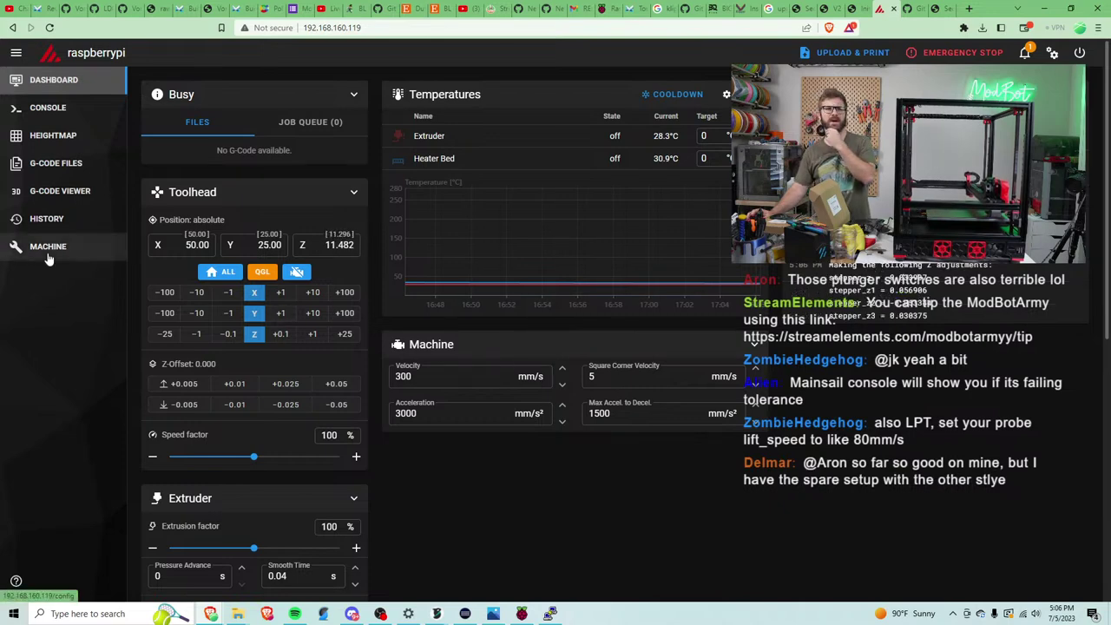
# Examine the quad gantry leveling output in the console for probe samples, tolerance retries and Z adjustments.
pyautogui.click(48, 108)
pyautogui.scroll(3, 320, 337)
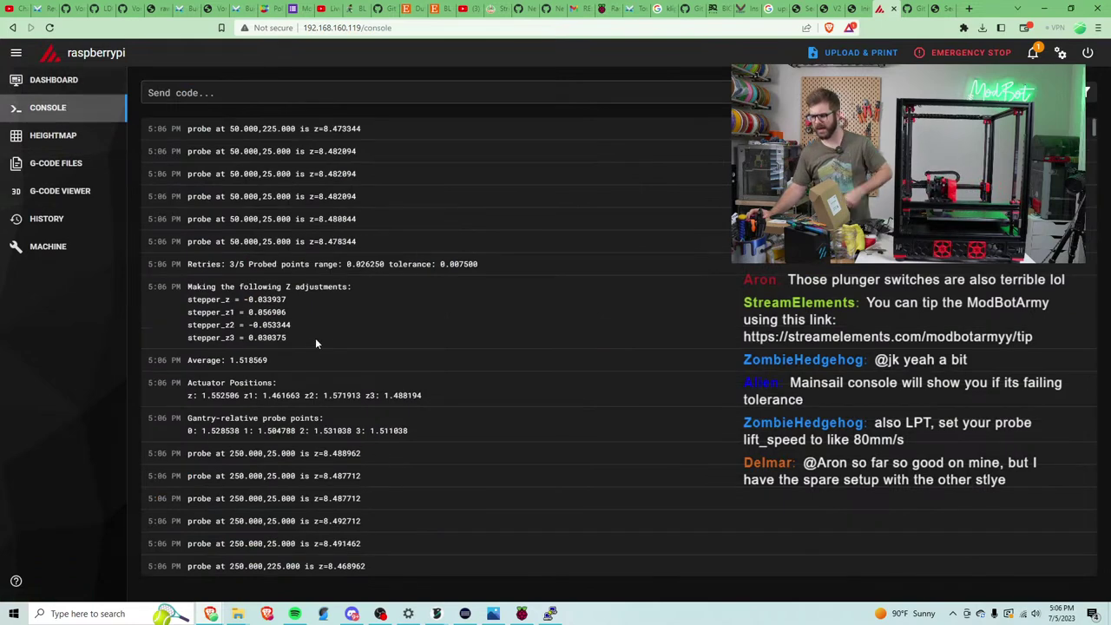
pyautogui.scroll(2, 375, 496)
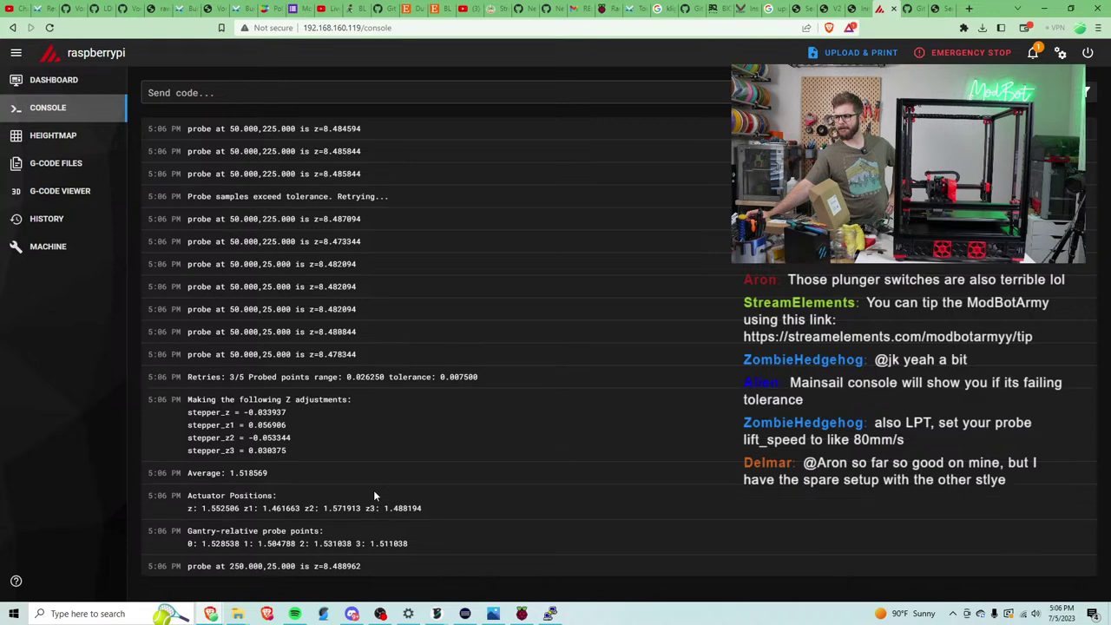
pyautogui.scroll(3, 375, 496)
pyautogui.scroll(2, 375, 496)
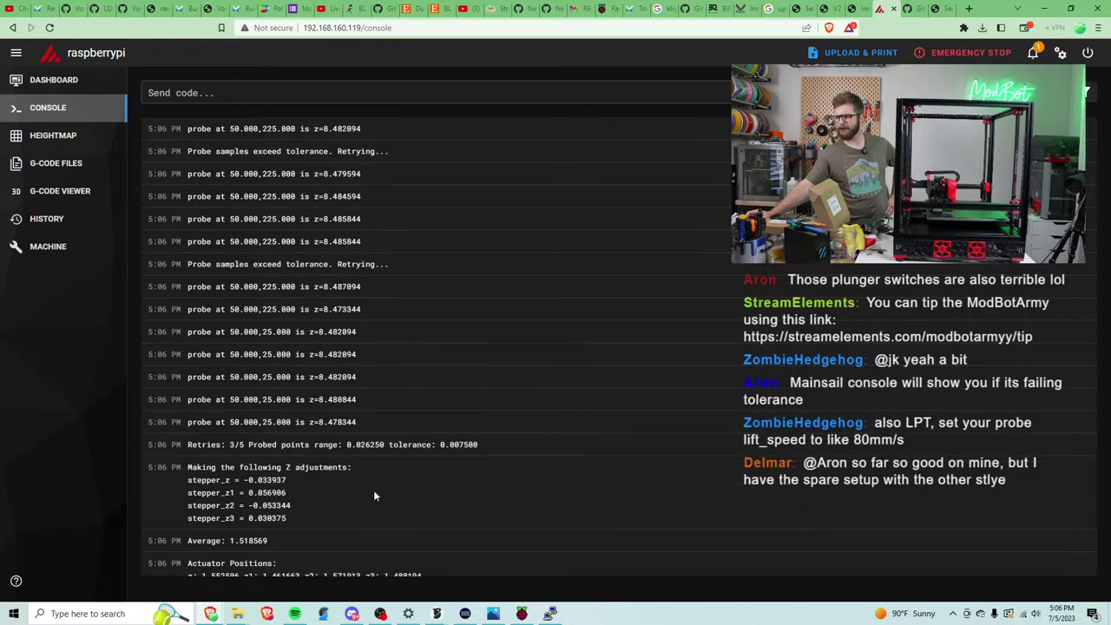
pyautogui.scroll(3, 373, 490)
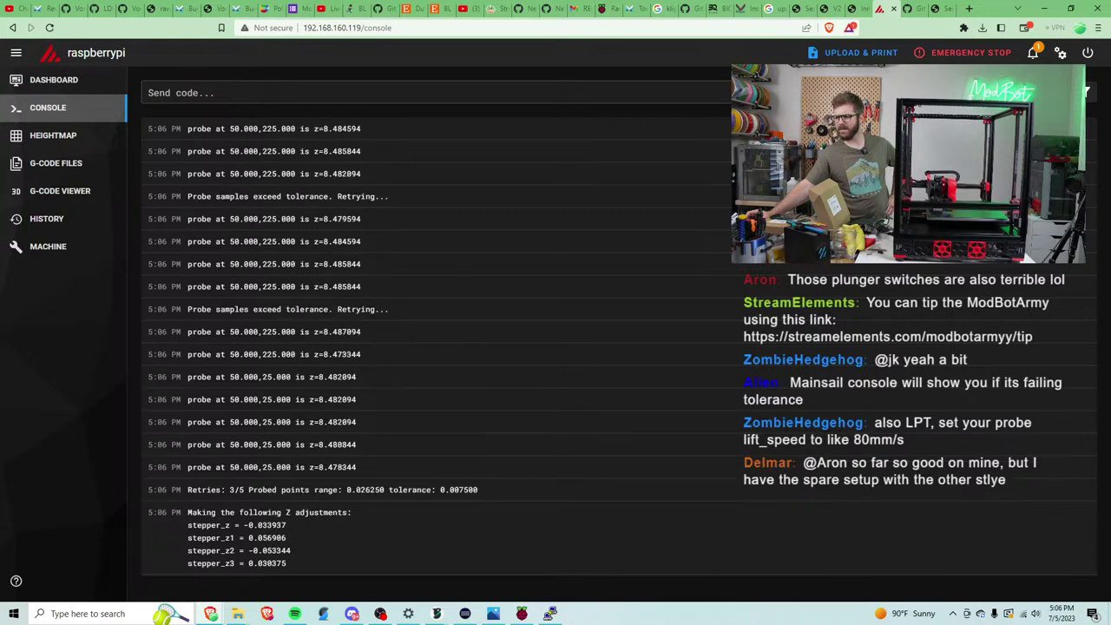
pyautogui.scroll(3, 372, 493)
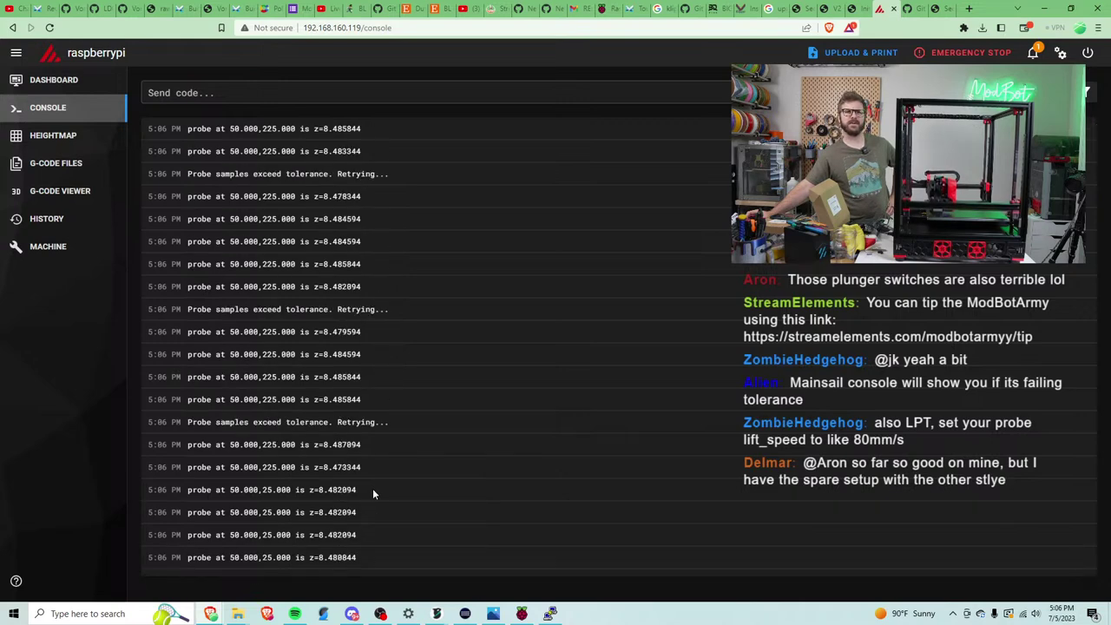
pyautogui.scroll(2, 373, 493)
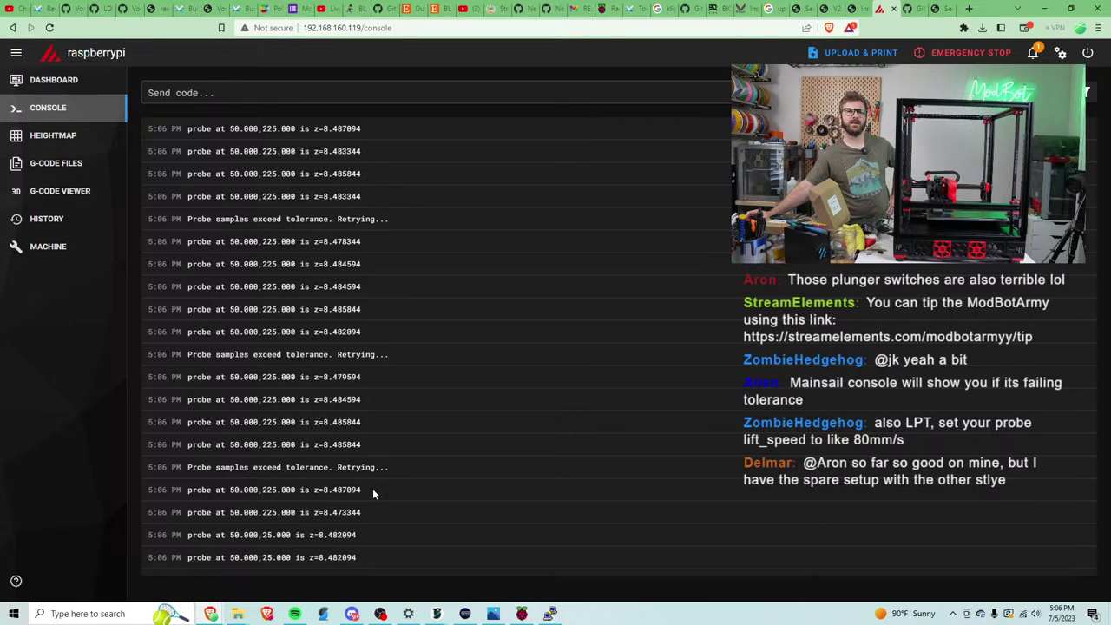
pyautogui.scroll(1, 373, 493)
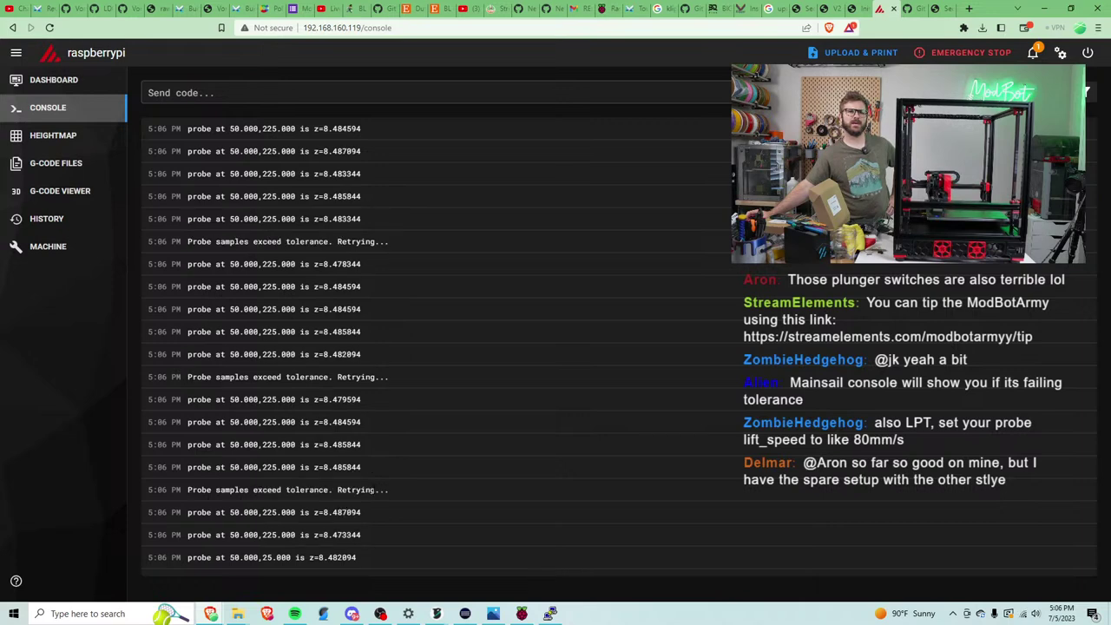
pyautogui.scroll(1, 374, 493)
pyautogui.scroll(2, 373, 493)
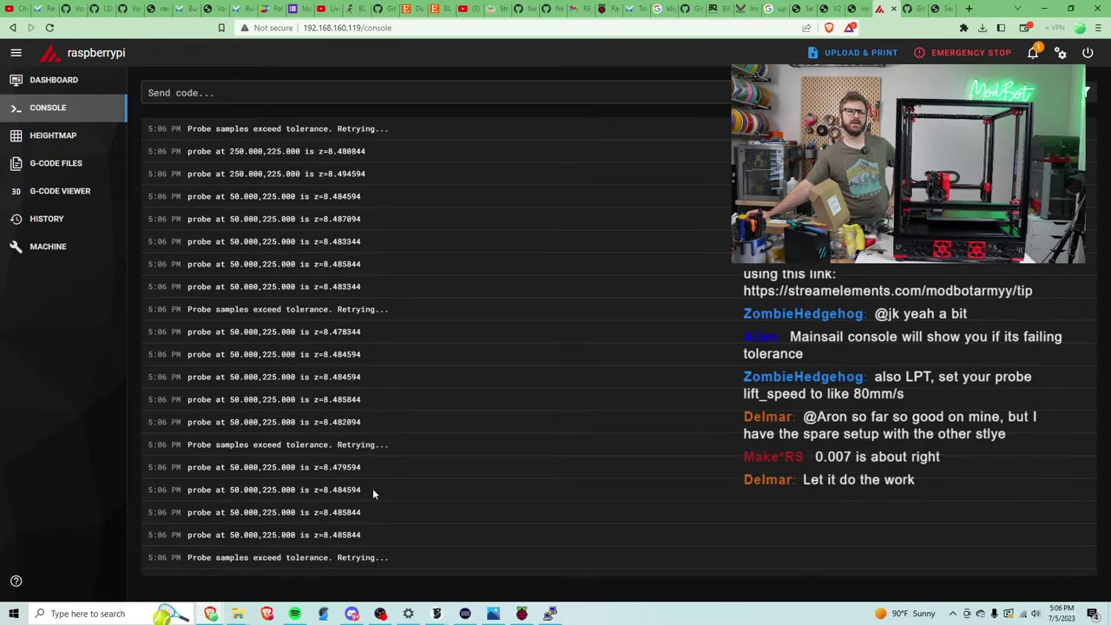
pyautogui.scroll(1, 374, 493)
pyautogui.scroll(1, 373, 492)
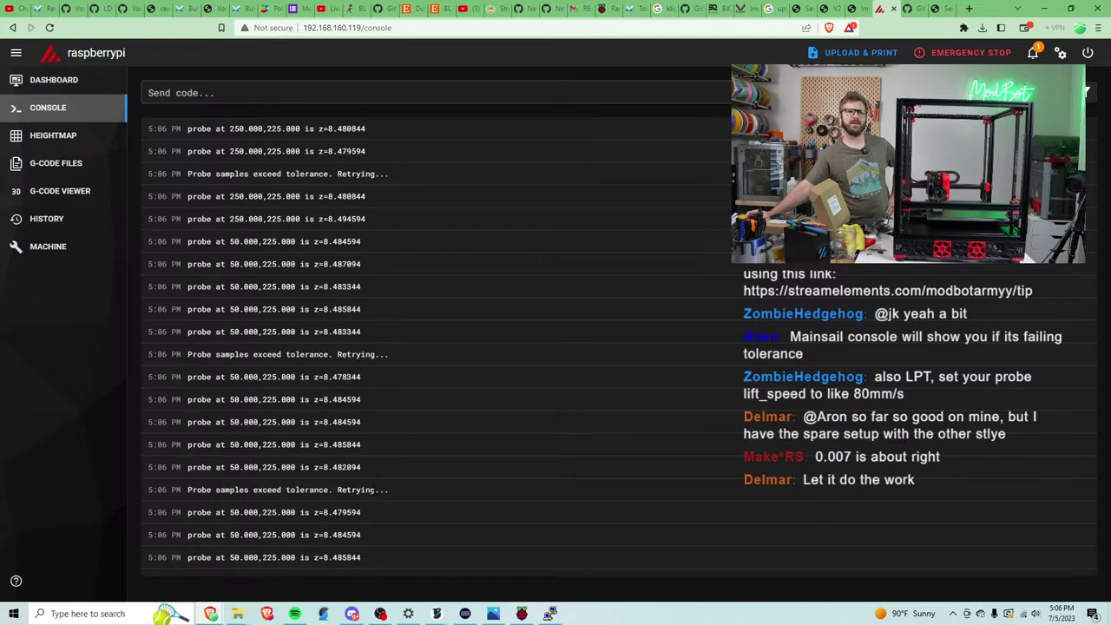
pyautogui.scroll(1, 372, 487)
pyautogui.scroll(1, 372, 488)
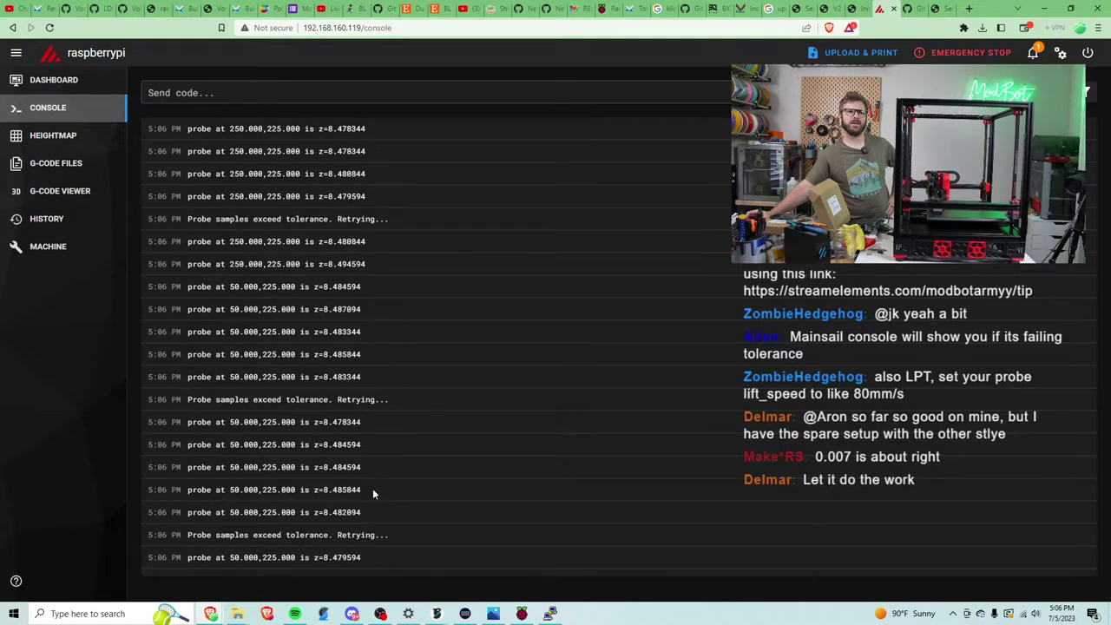
pyautogui.scroll(1, 373, 493)
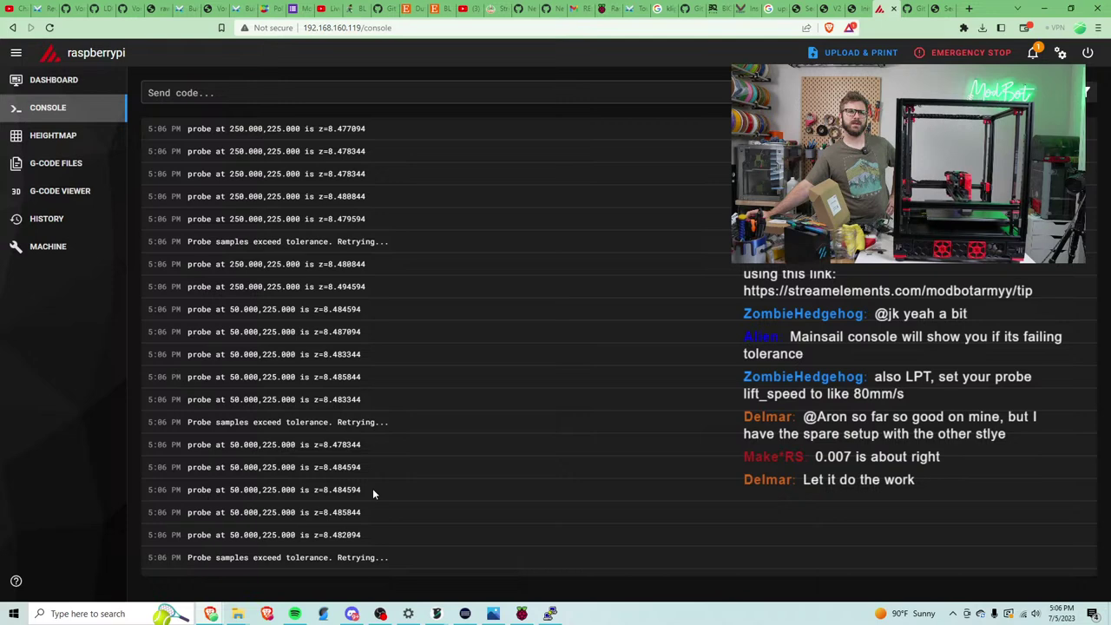
pyautogui.scroll(1, 373, 492)
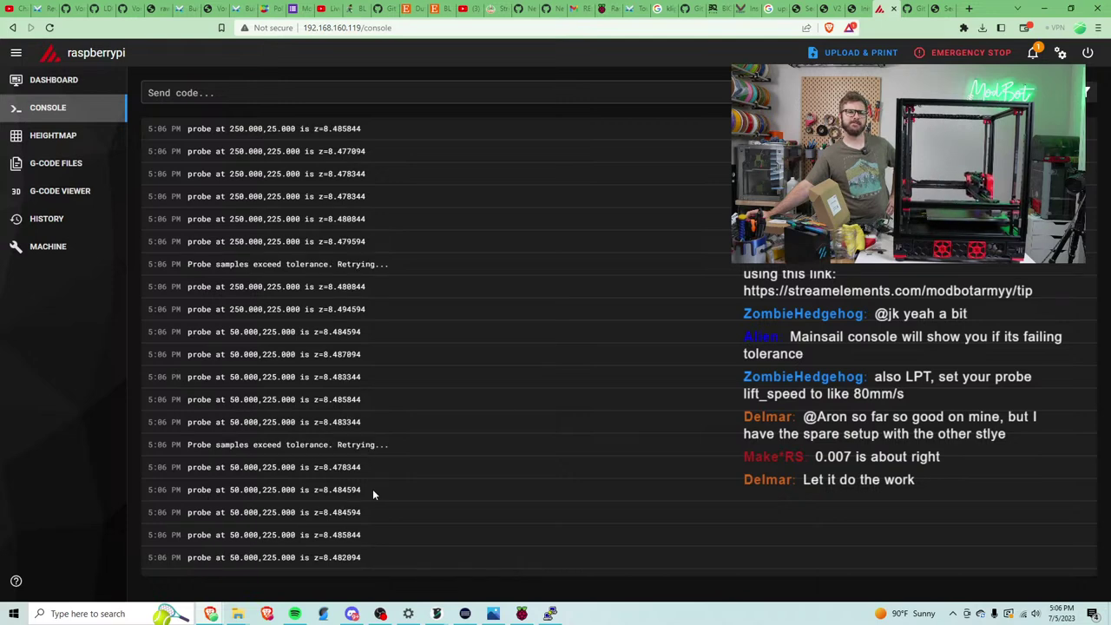
pyautogui.scroll(1, 373, 490)
pyautogui.scroll(1, 372, 491)
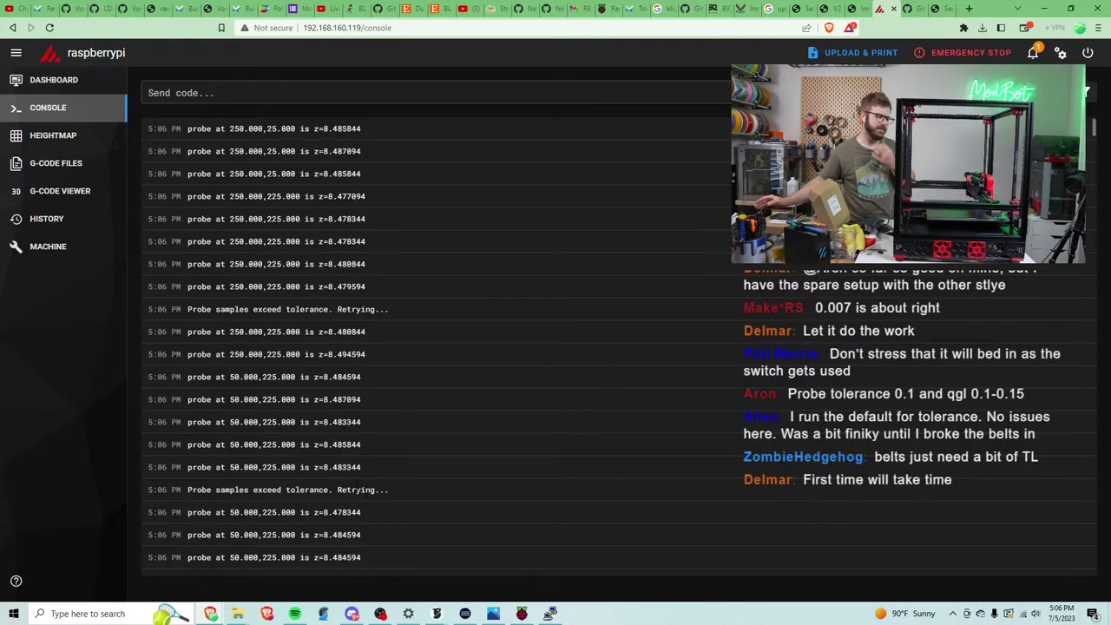
pyautogui.scroll(8, 356, 492)
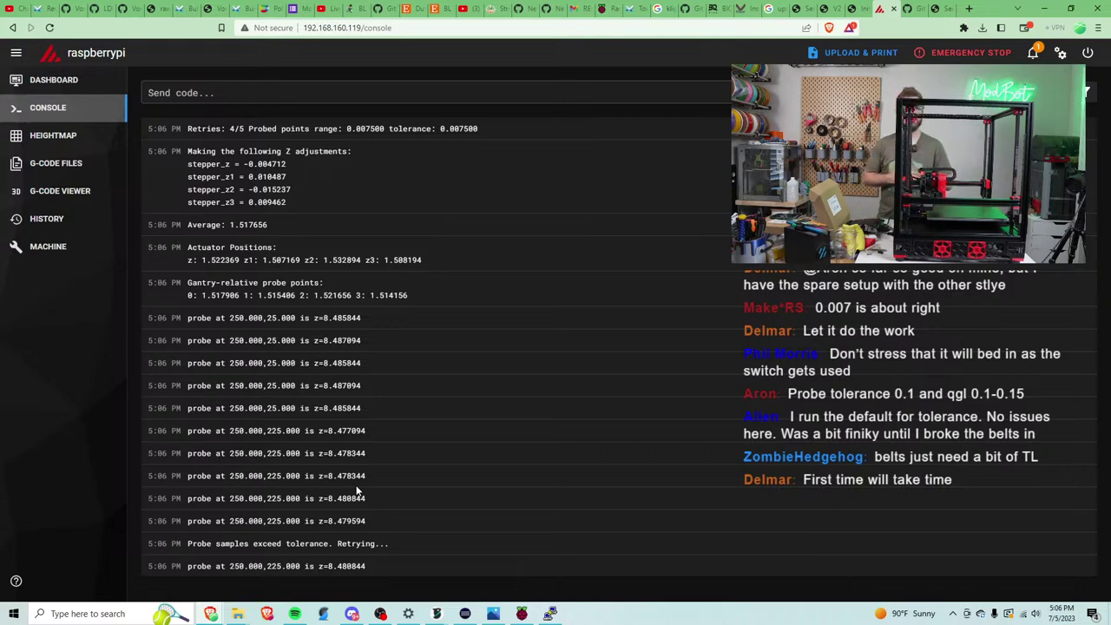
pyautogui.scroll(6, 356, 492)
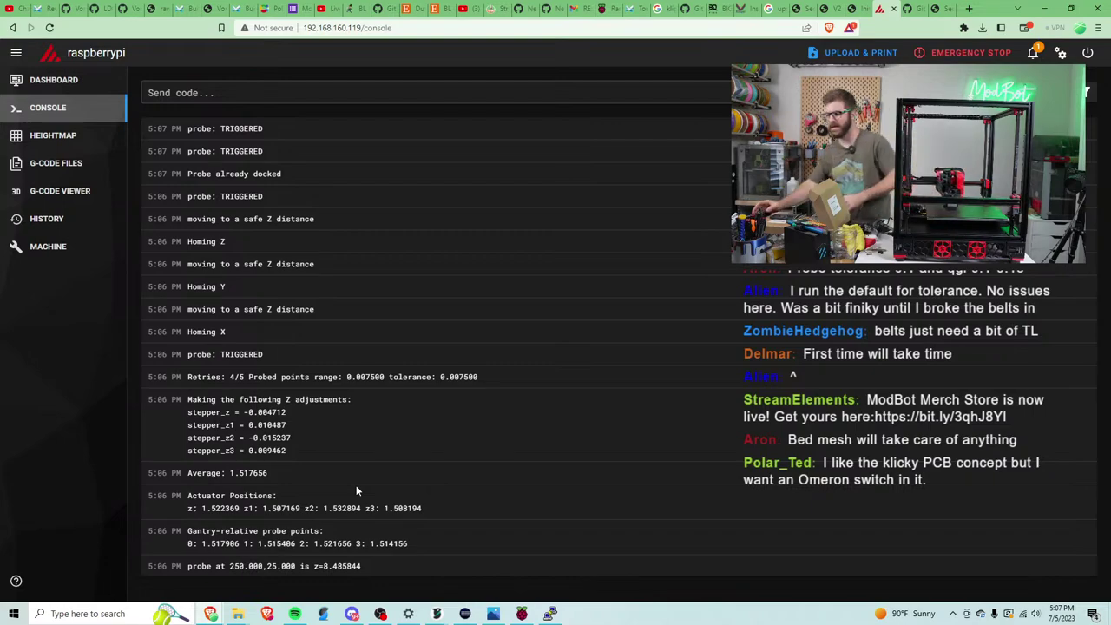
# Switch to the Voron initial startup guide and read from bed locating through the probe checks to PID tuning and bed leveling.
pyautogui.click(854, 8)
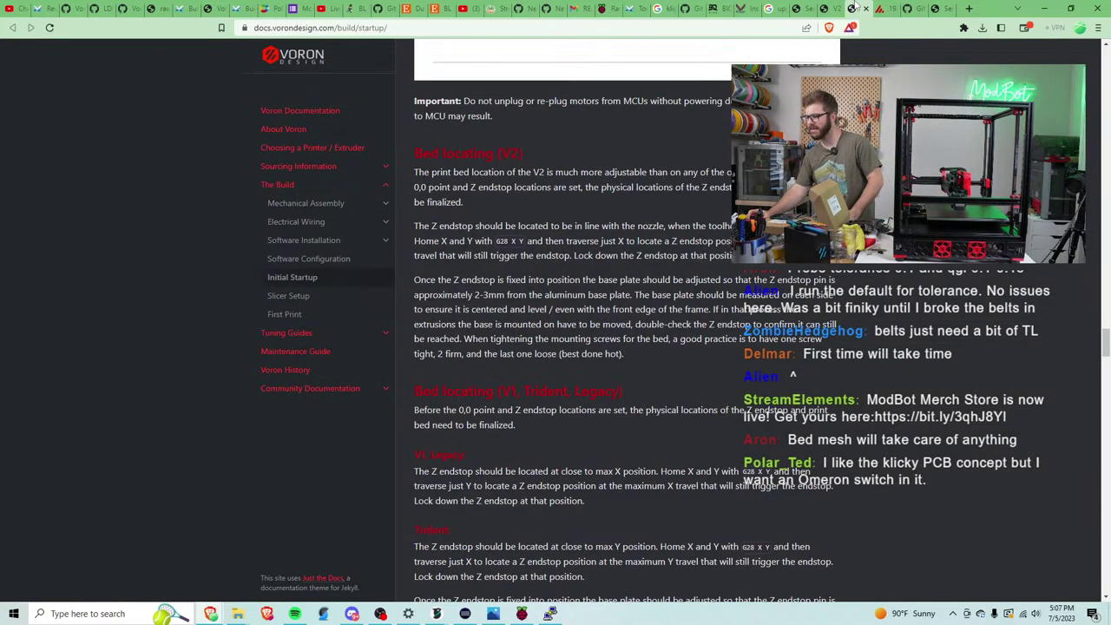
pyautogui.scroll(-5, 653, 249)
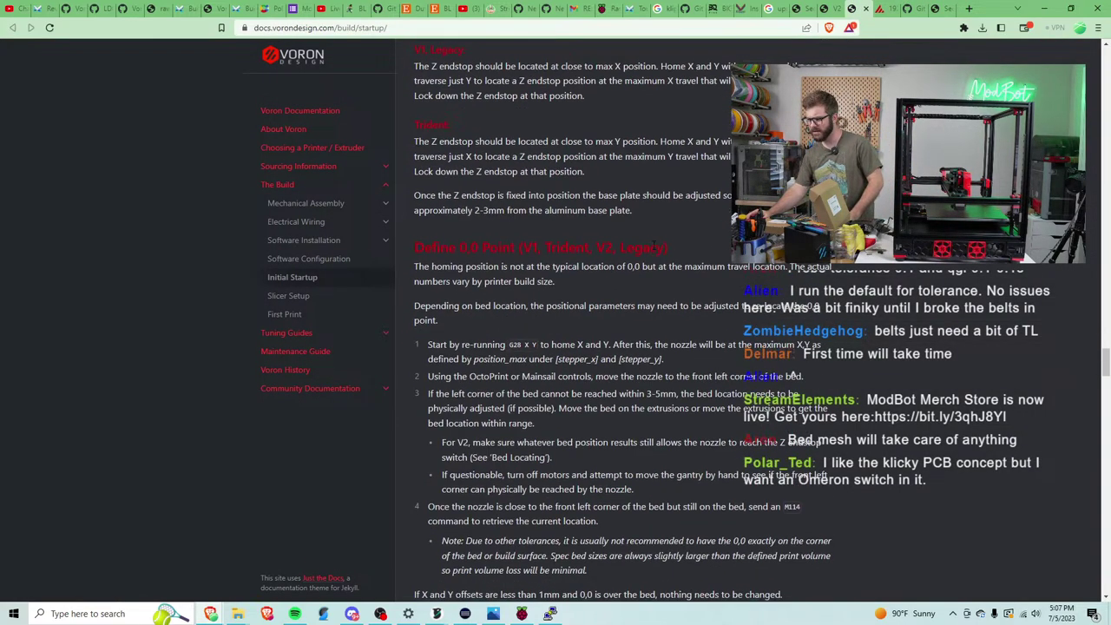
pyautogui.scroll(-1, 653, 244)
pyautogui.scroll(-3, 656, 238)
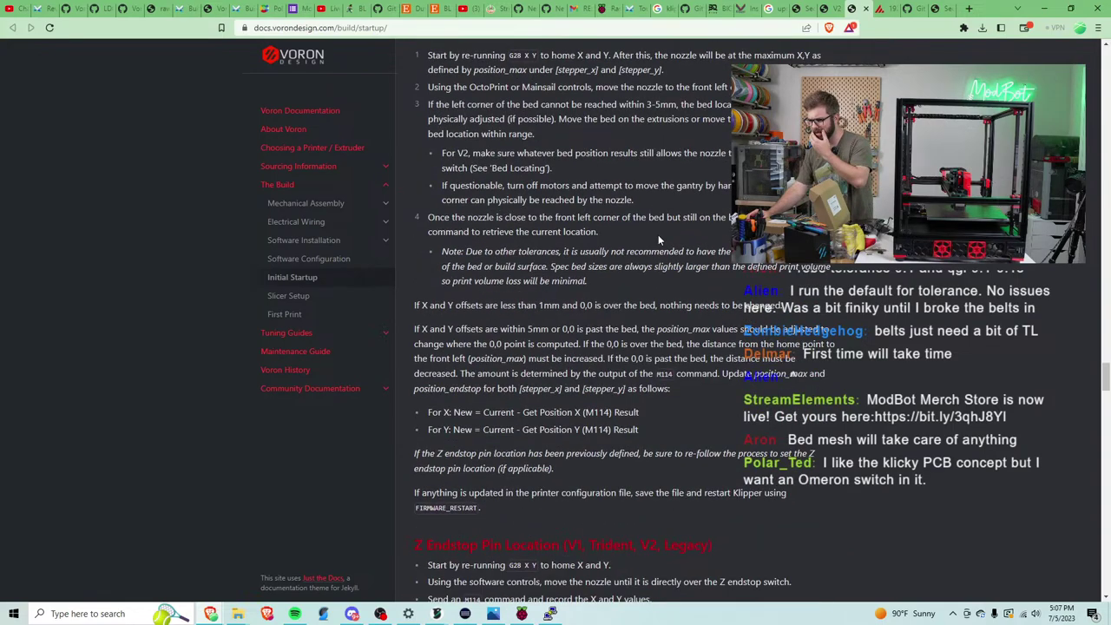
pyautogui.scroll(-5, 658, 234)
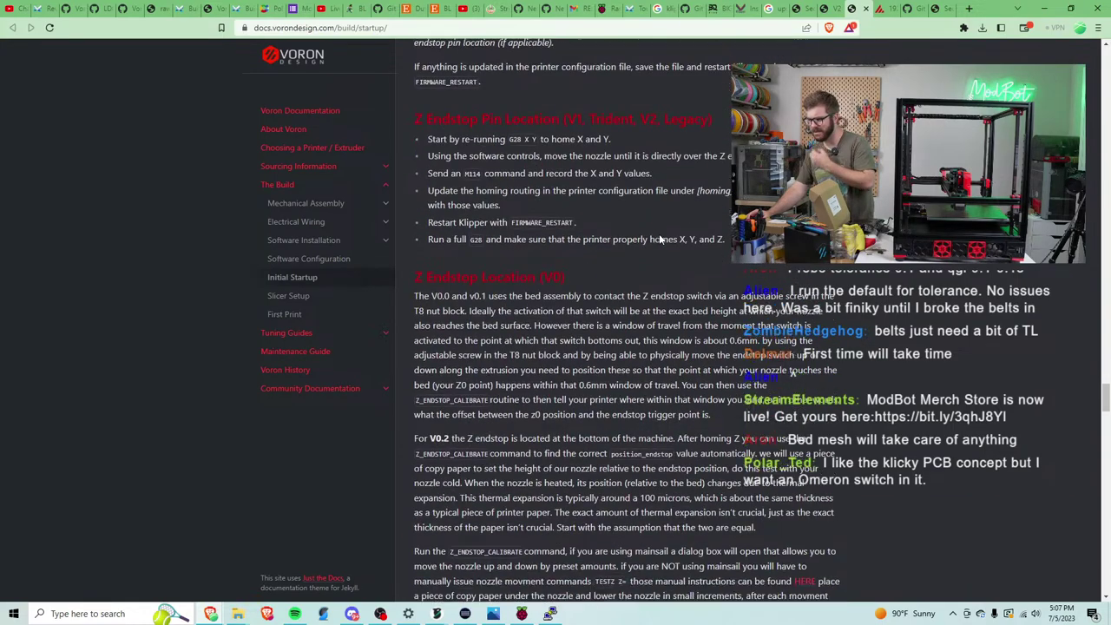
pyautogui.scroll(-6, 659, 237)
pyautogui.scroll(-1, 659, 238)
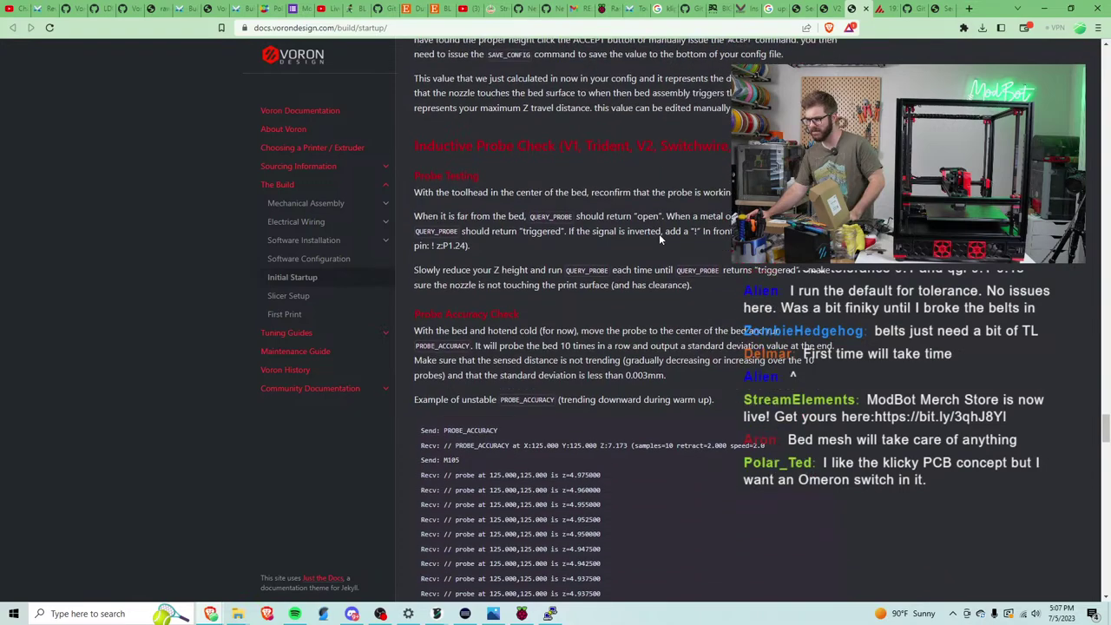
pyautogui.scroll(-5, 659, 238)
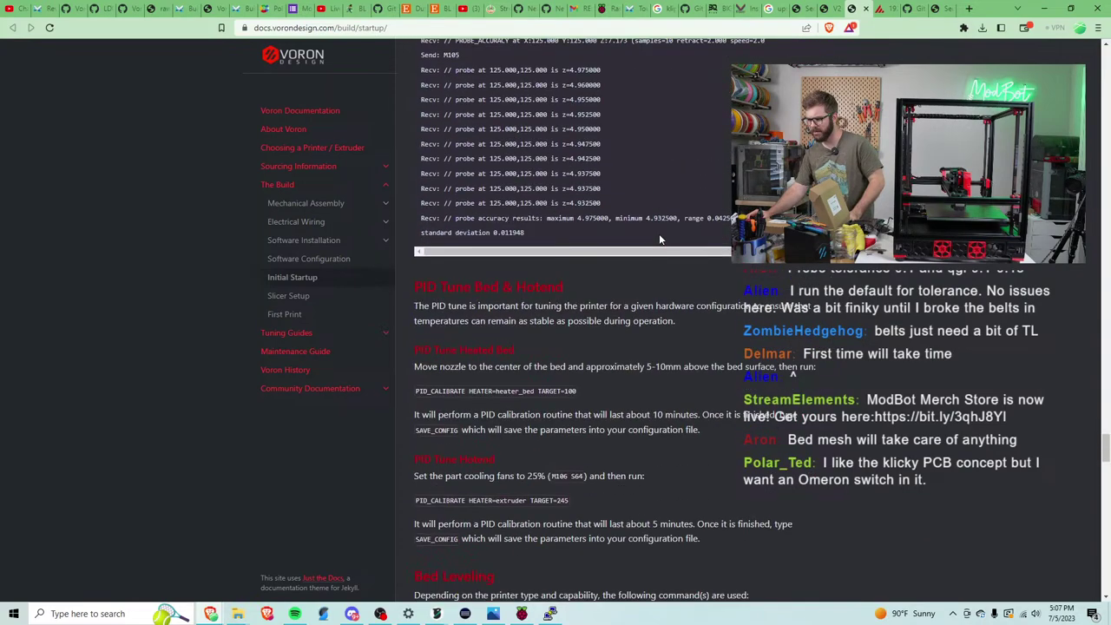
pyautogui.scroll(-1, 658, 239)
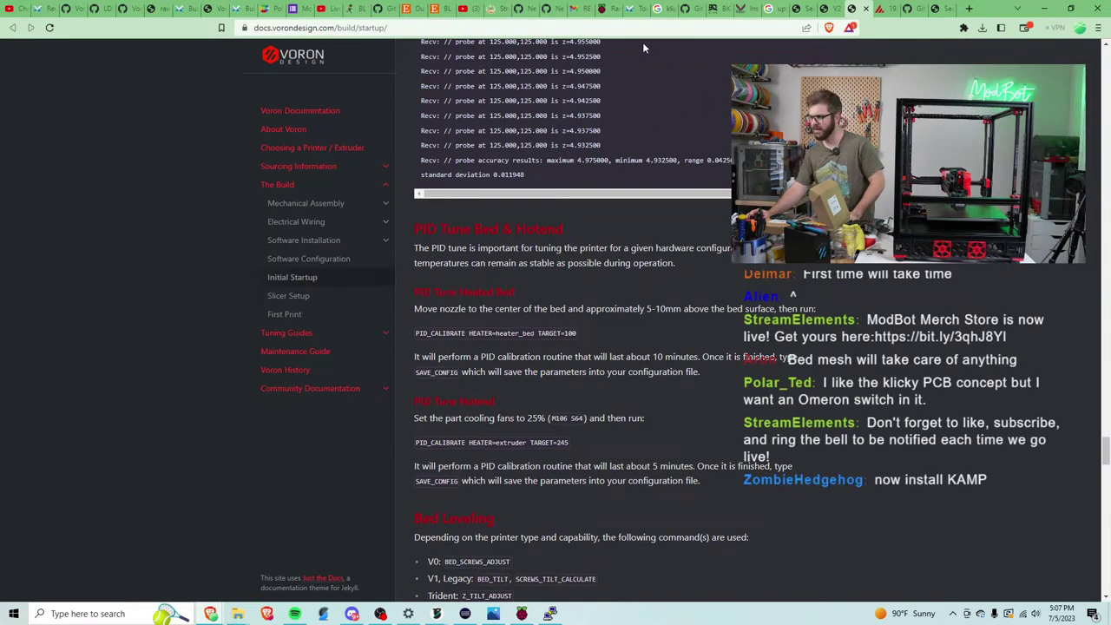
# Switch back to Mainsail and open the printer's dashboard.
pyautogui.click(883, 8)
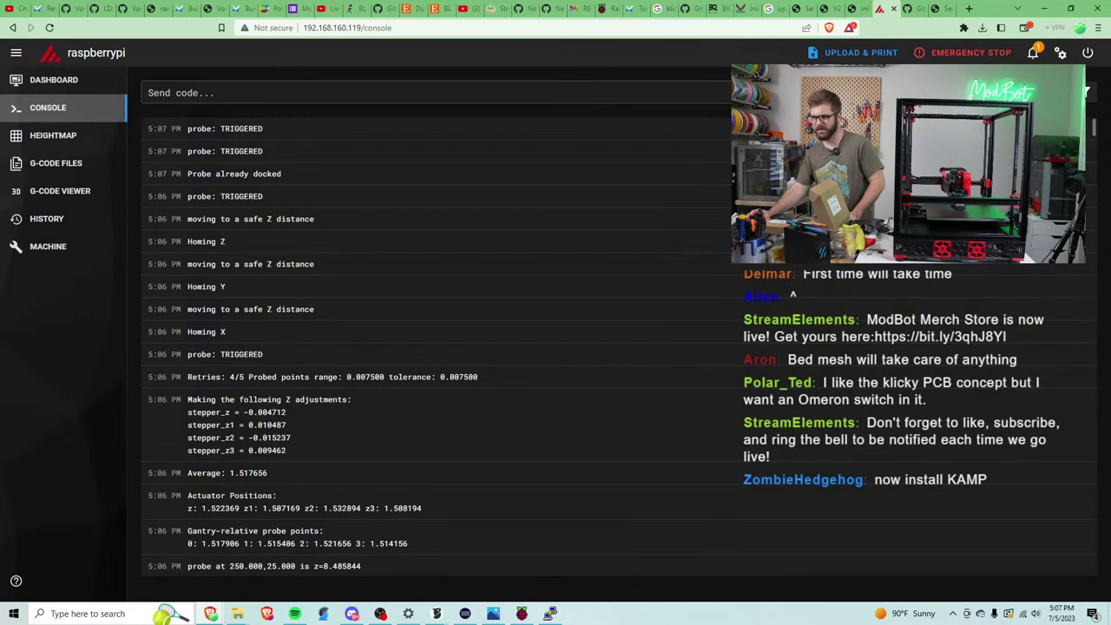
pyautogui.click(52, 79)
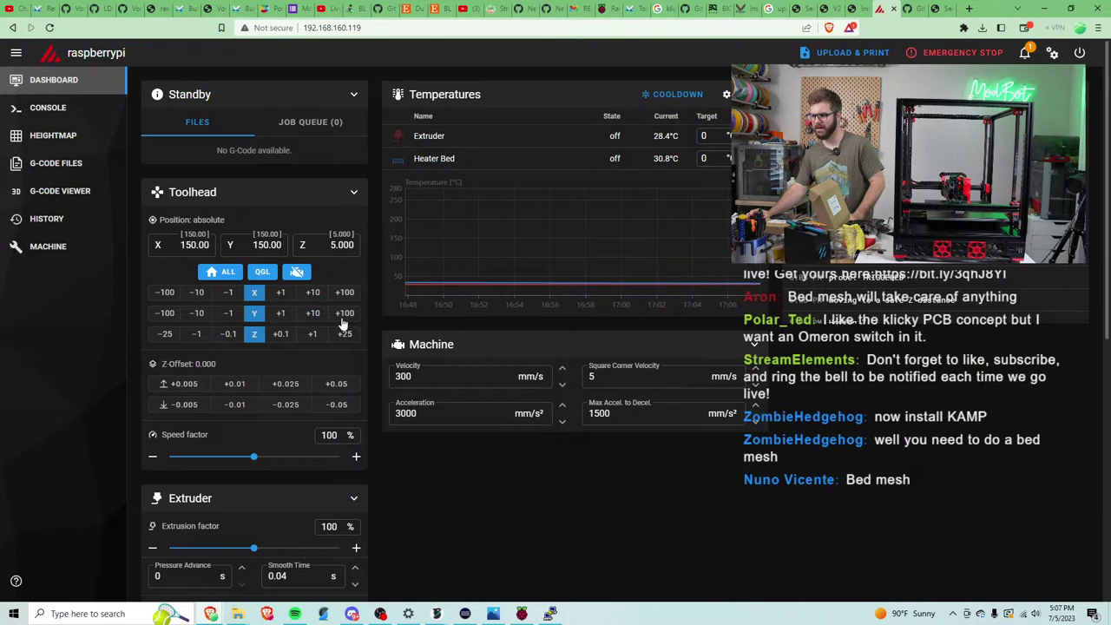
# Raise the toolhead 2 mm in Z and run the startup guide's PID_CALIBRATE HEATER=heater_bed TARGET=100 command in Mainsail.
pyautogui.click(312, 334)
pyautogui.click(314, 335)
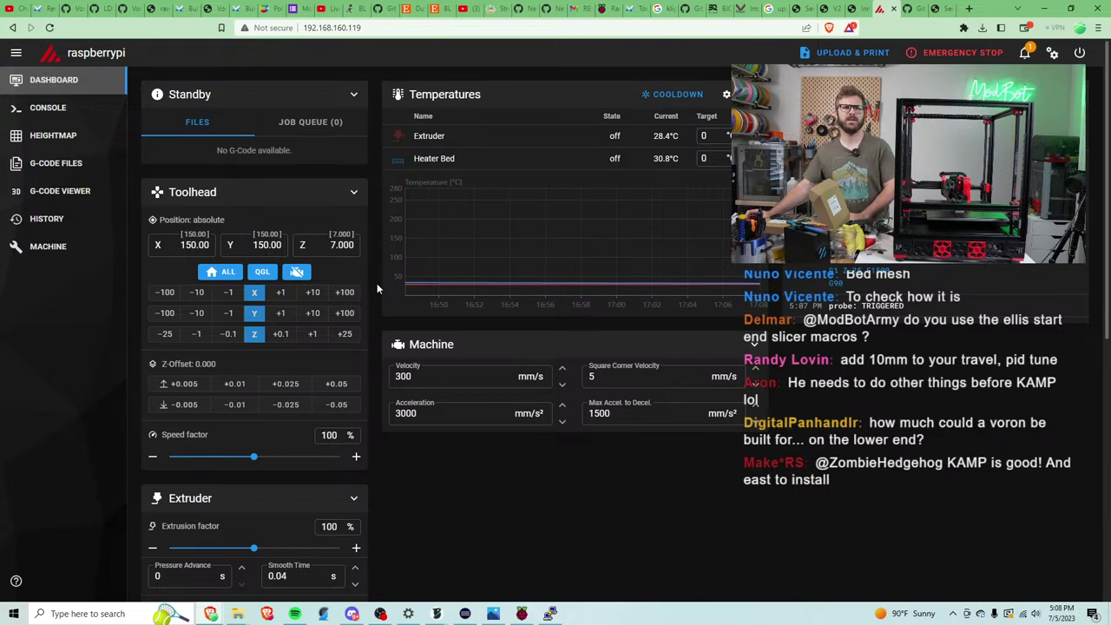
pyautogui.click(833, 9)
pyautogui.click(855, 9)
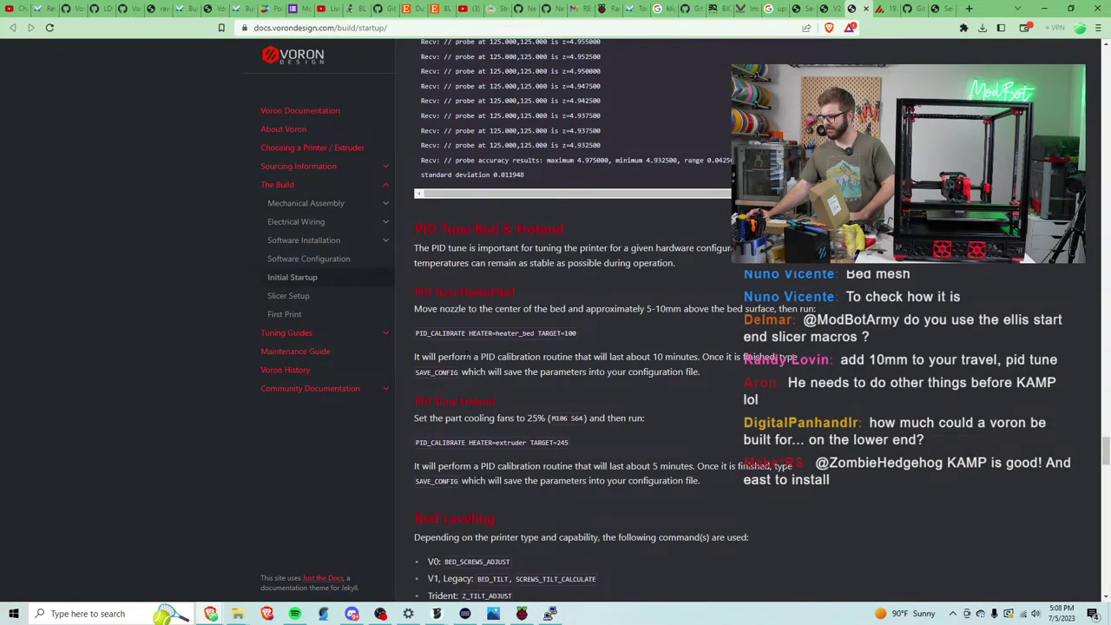
pyautogui.moveTo(416, 333); pyautogui.dragTo(577, 334)
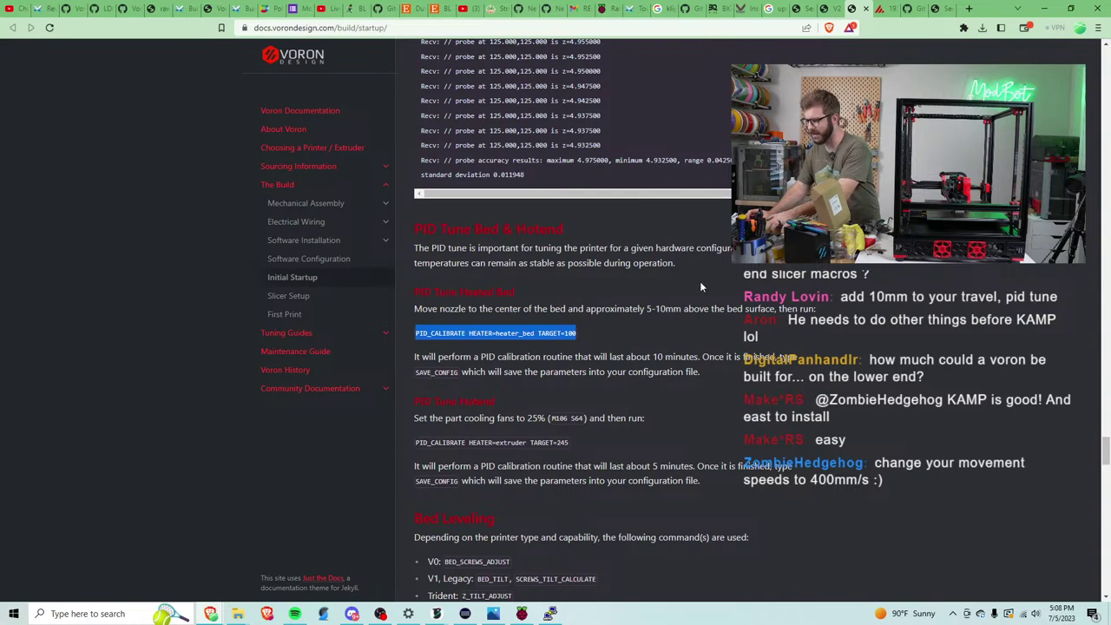
pyautogui.click(881, 9)
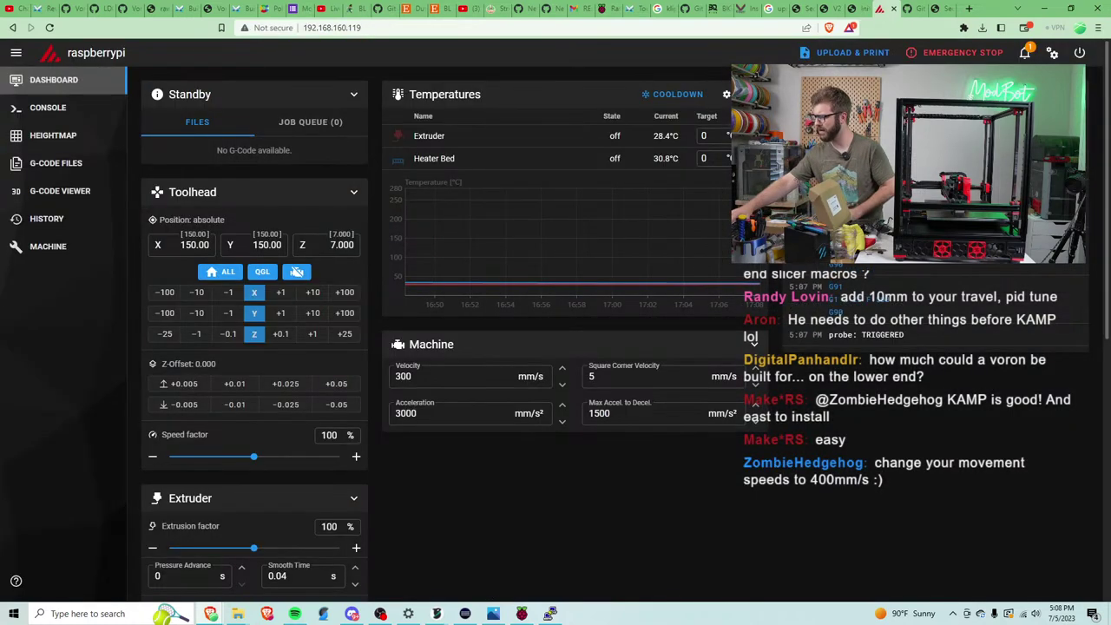
pyautogui.click(851, 9)
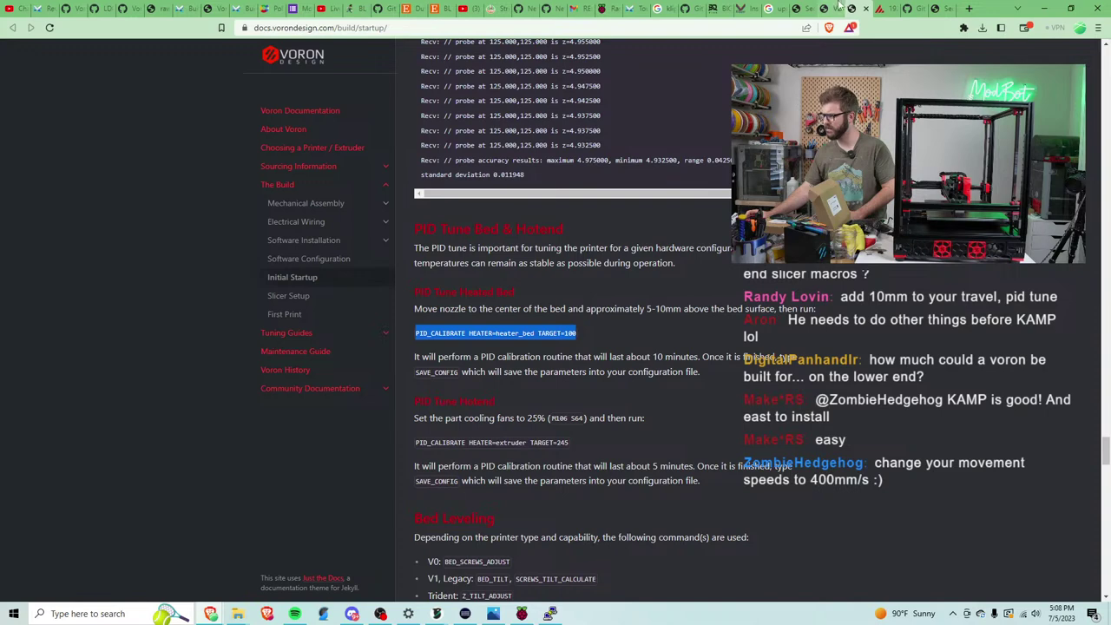
pyautogui.click(829, 9)
pyautogui.click(881, 9)
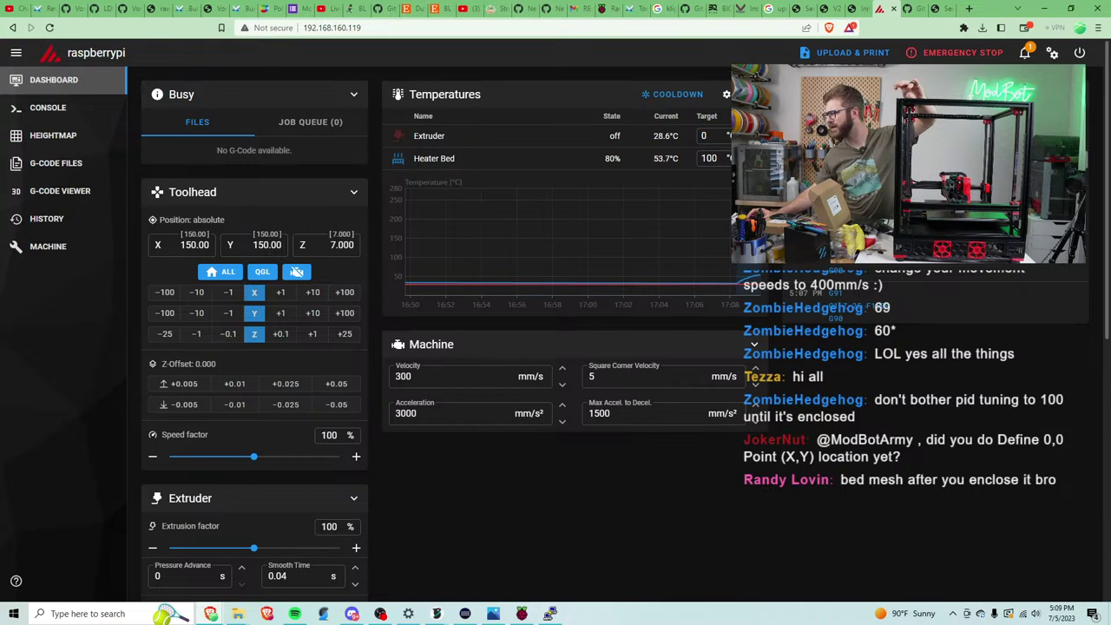
# Abort the heated bed PID calibration with an emergency stop and restart the bed calibration with a 60 °C target.
pyautogui.click(964, 53)
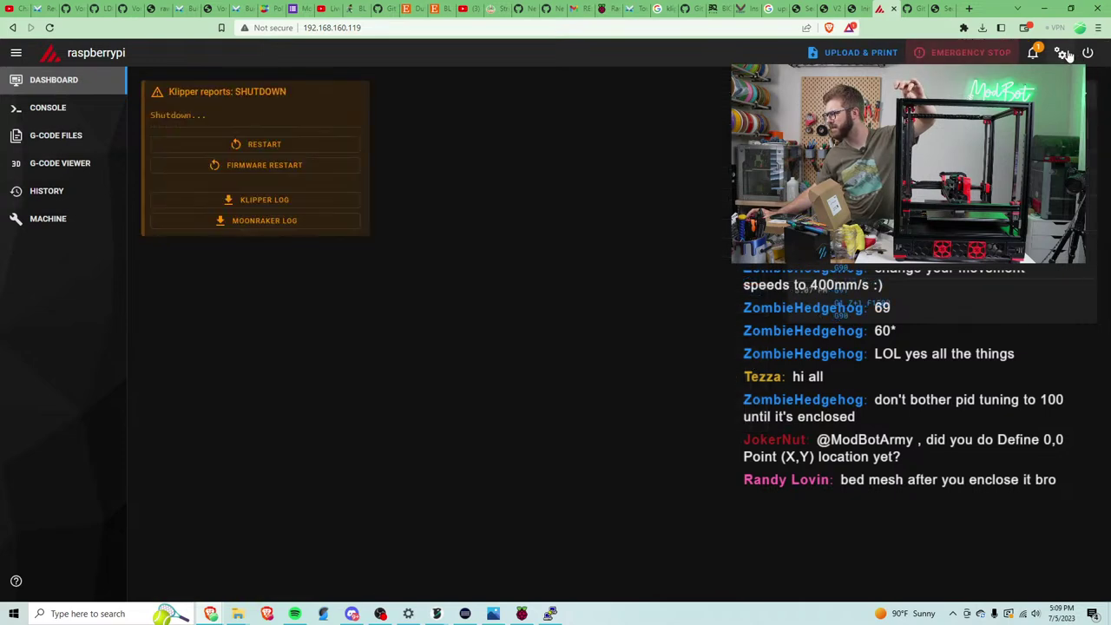
pyautogui.click(1060, 52)
pyautogui.press('Escape')
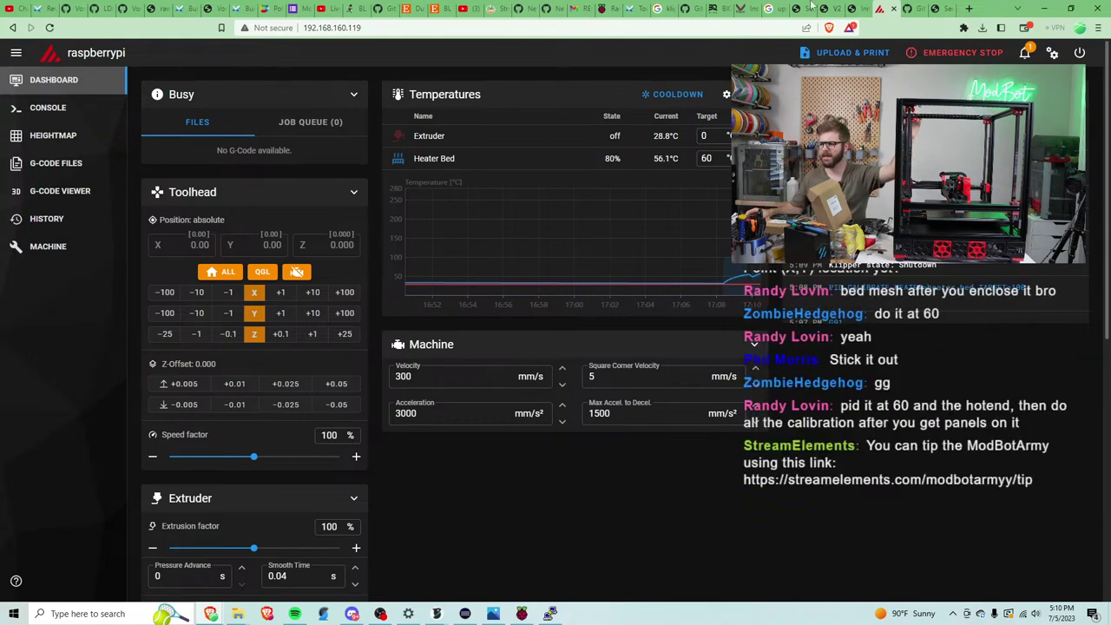
pyautogui.scroll(-5, 287, 347)
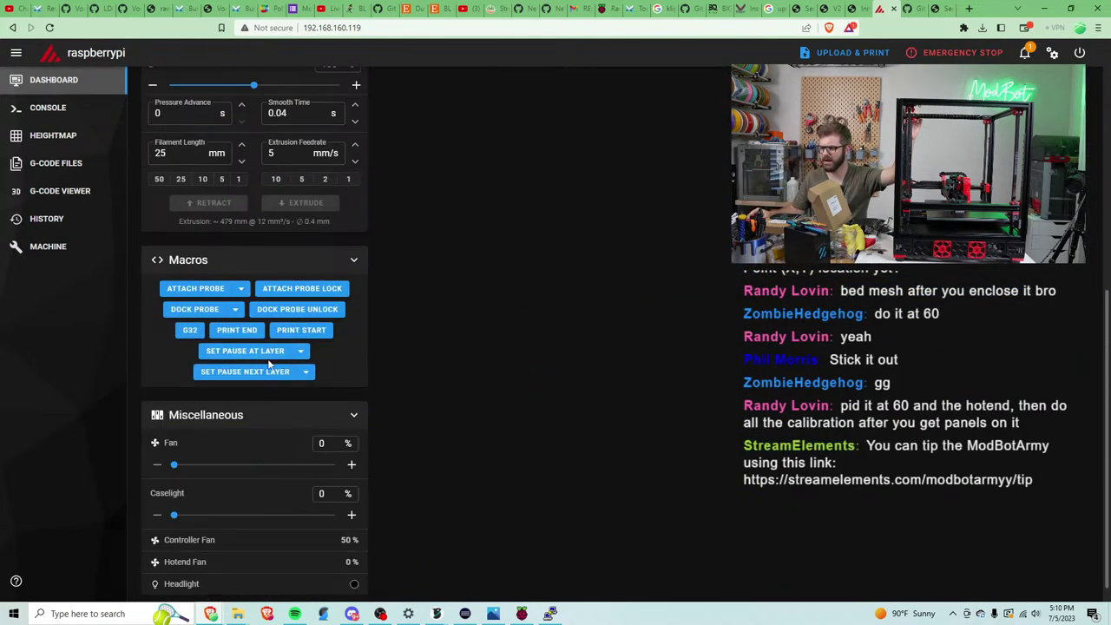
pyautogui.scroll(-1, 269, 364)
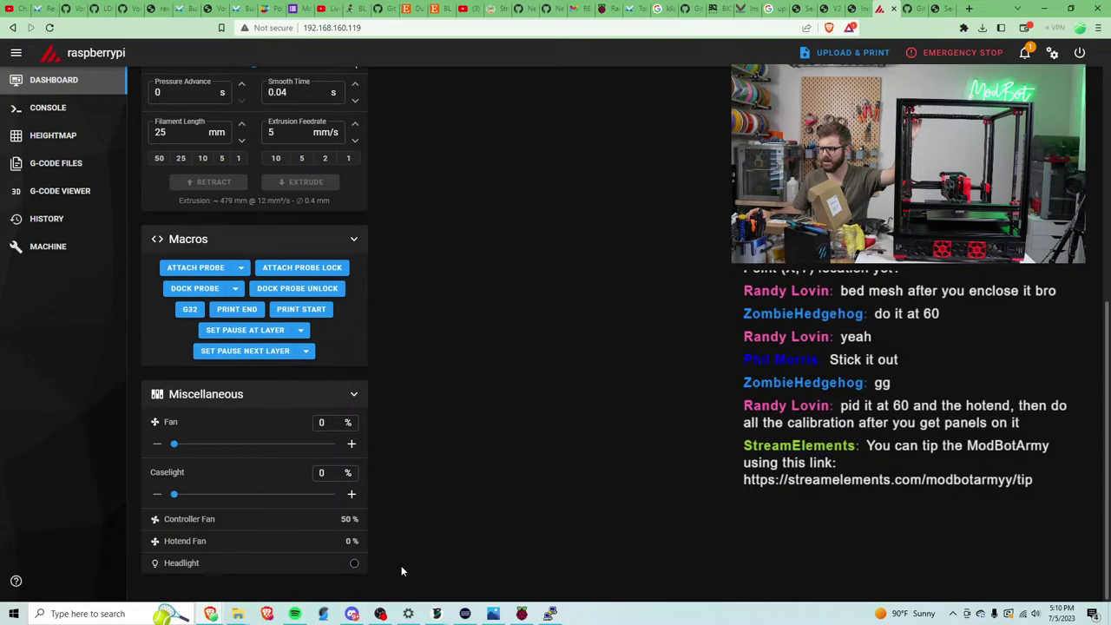
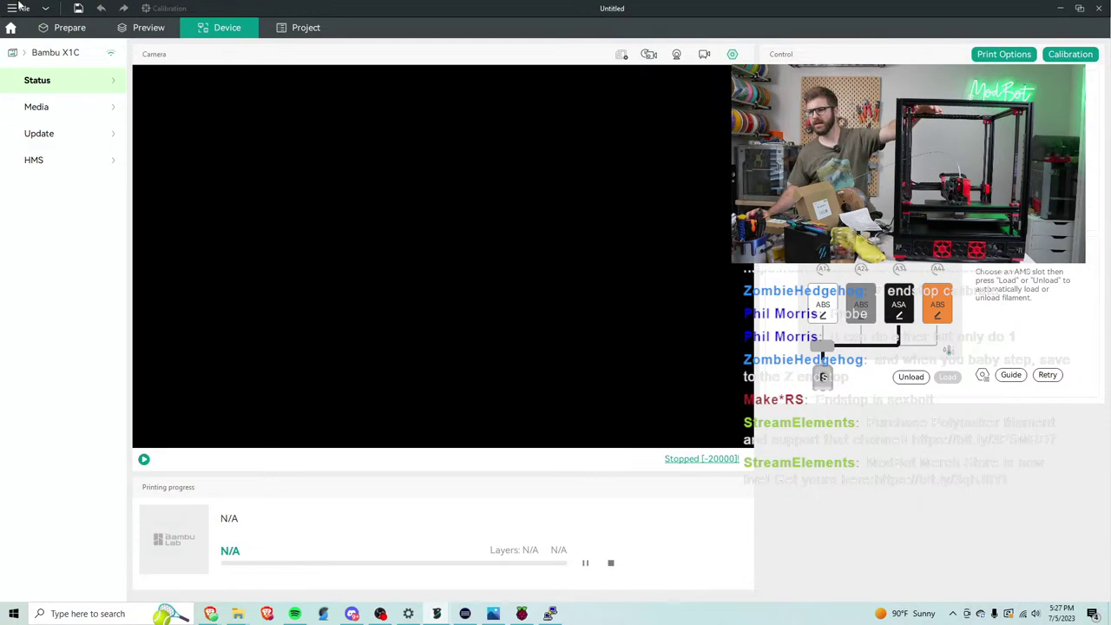
# Open the slicer's plate preparation view and bring up the printer selection list.
pyautogui.click(65, 26)
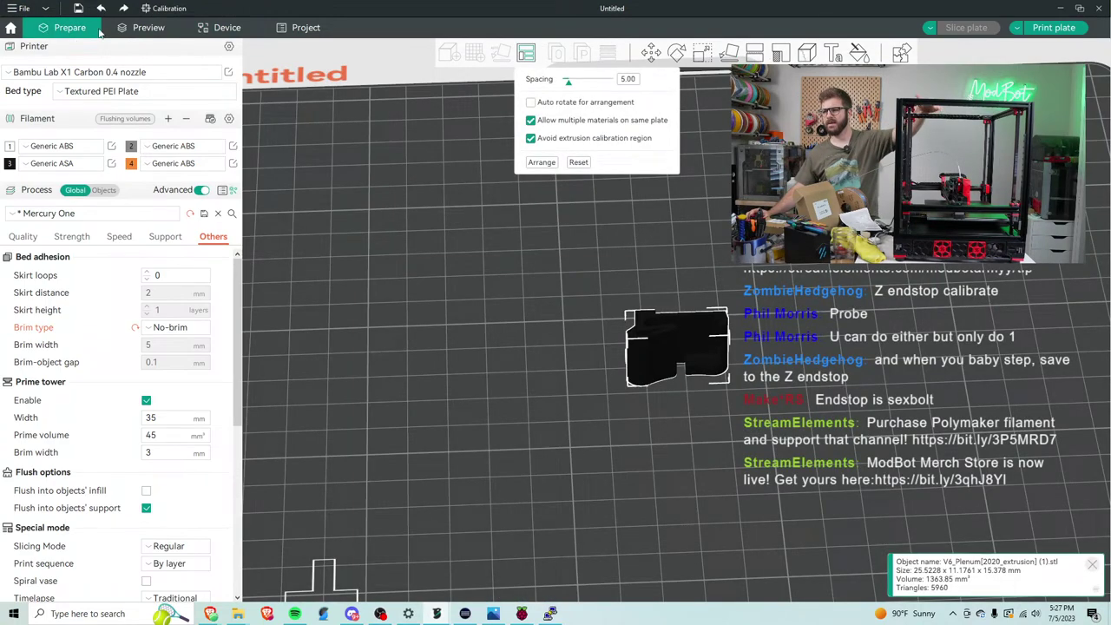
pyautogui.click(230, 50)
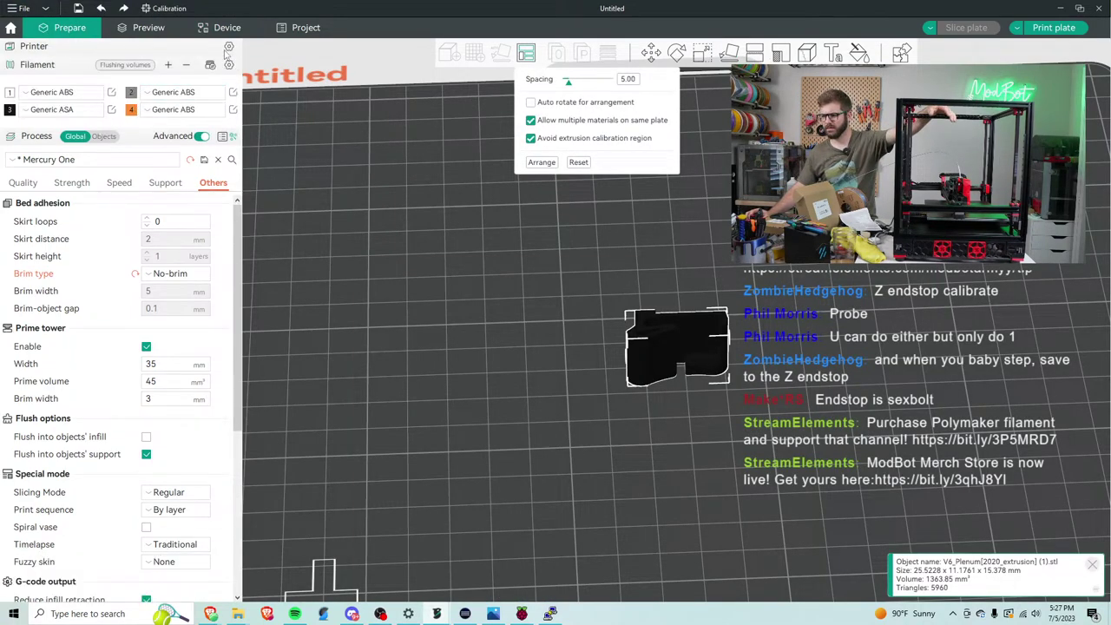
pyautogui.click(225, 51)
pyautogui.click(228, 73)
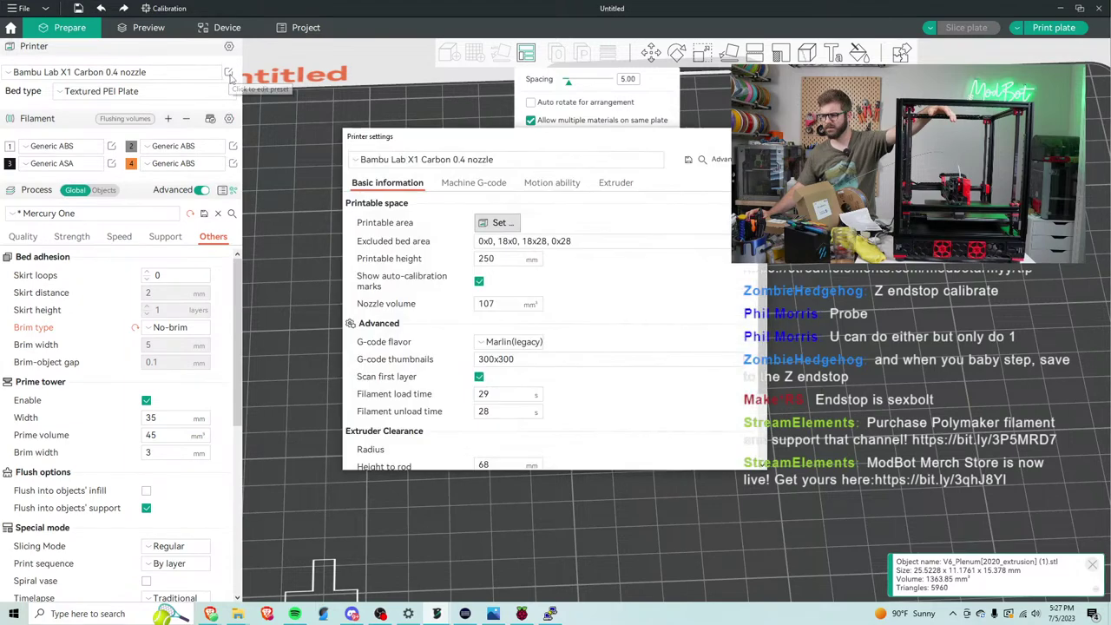
pyautogui.press('Escape')
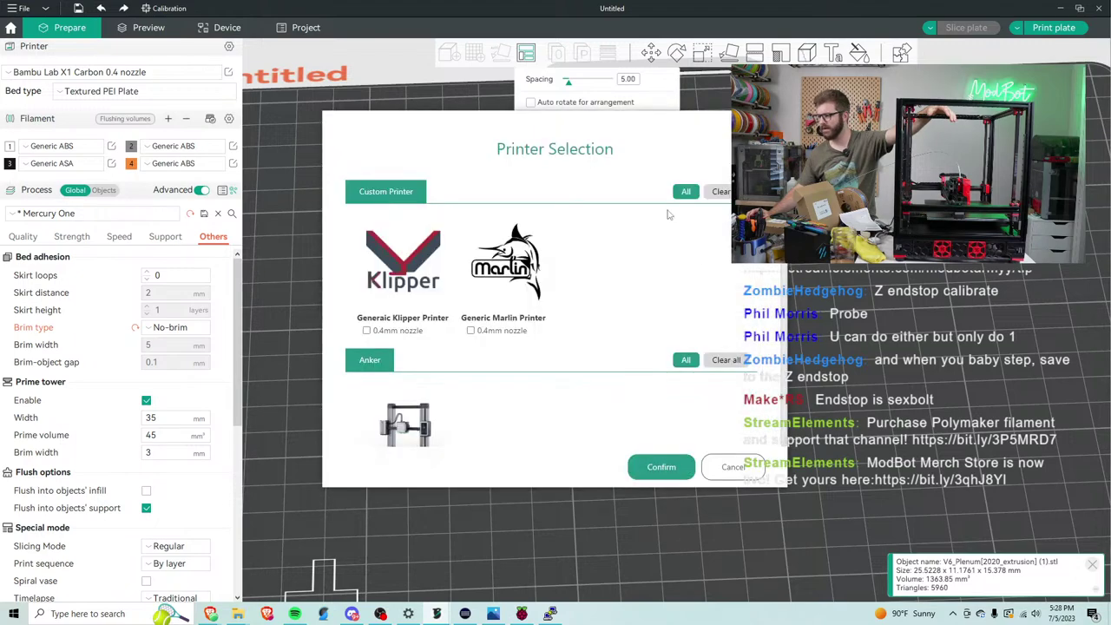
# Choose the Voron 2.4 300 with 0.4 mm nozzle in the printer selection and discard the unsaved brim type change.
pyautogui.scroll(-15, 365, 407)
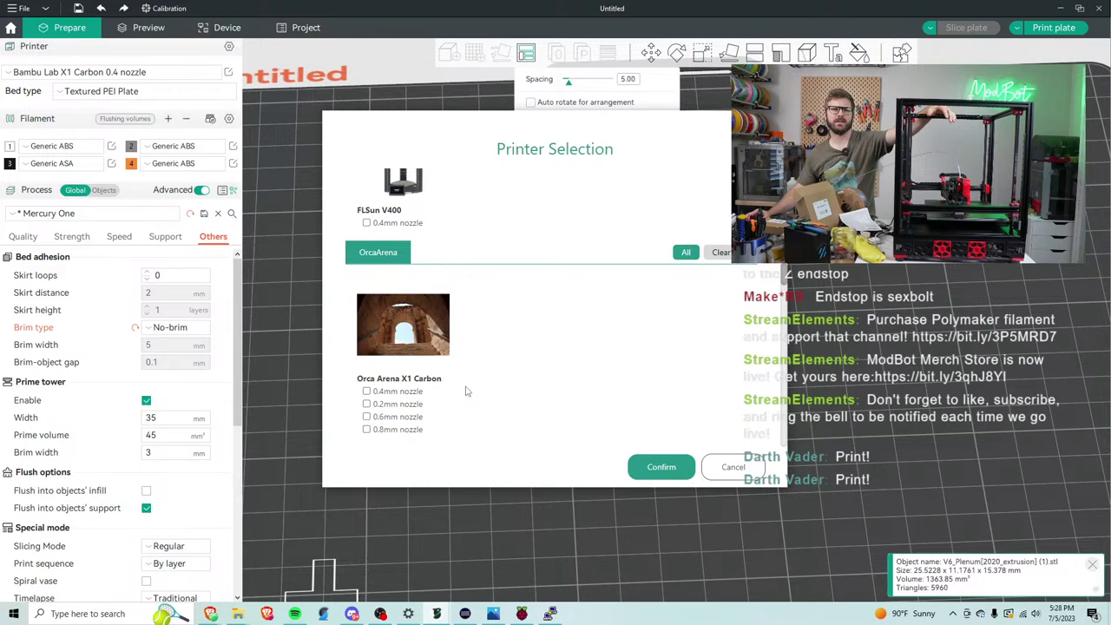
pyautogui.scroll(-8, 465, 392)
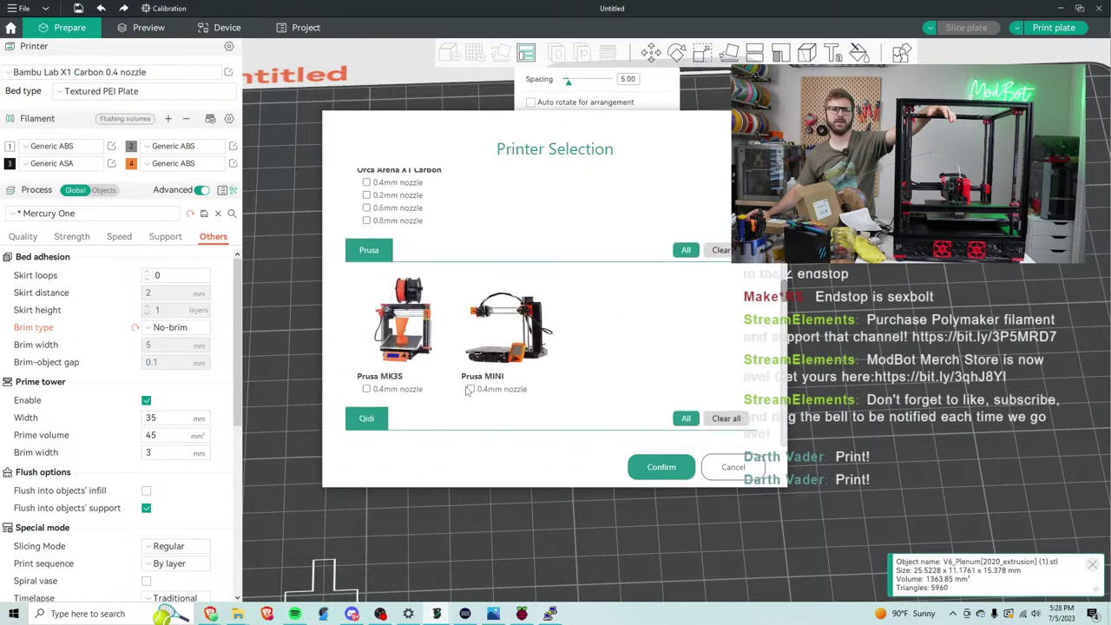
pyautogui.scroll(-3, 465, 390)
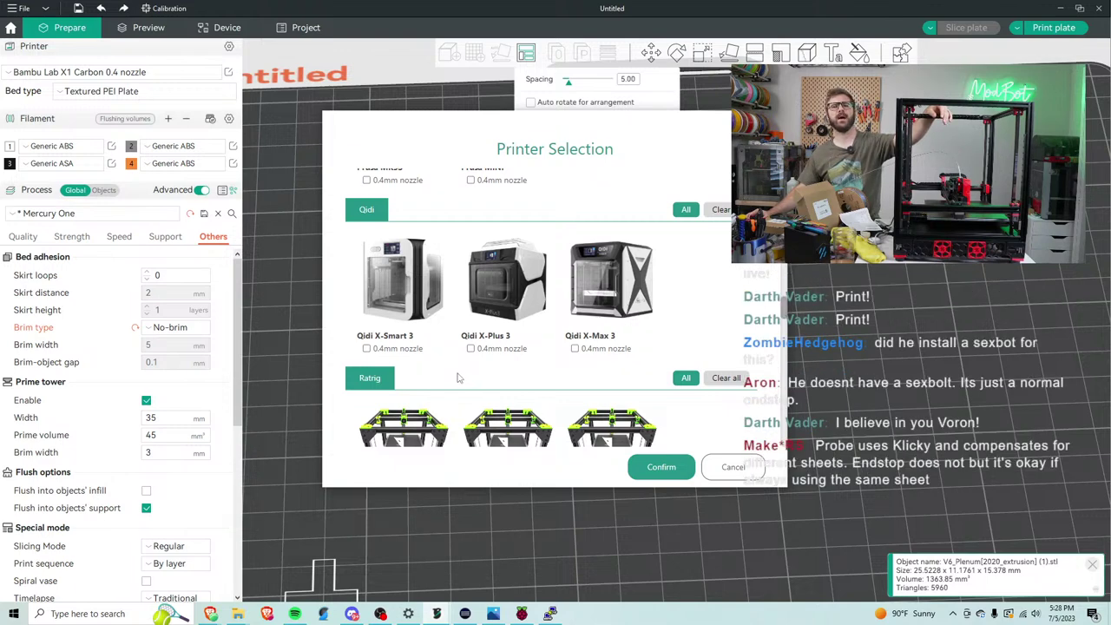
pyautogui.scroll(-3, 459, 376)
pyautogui.scroll(3, 451, 380)
pyautogui.scroll(-10, 449, 382)
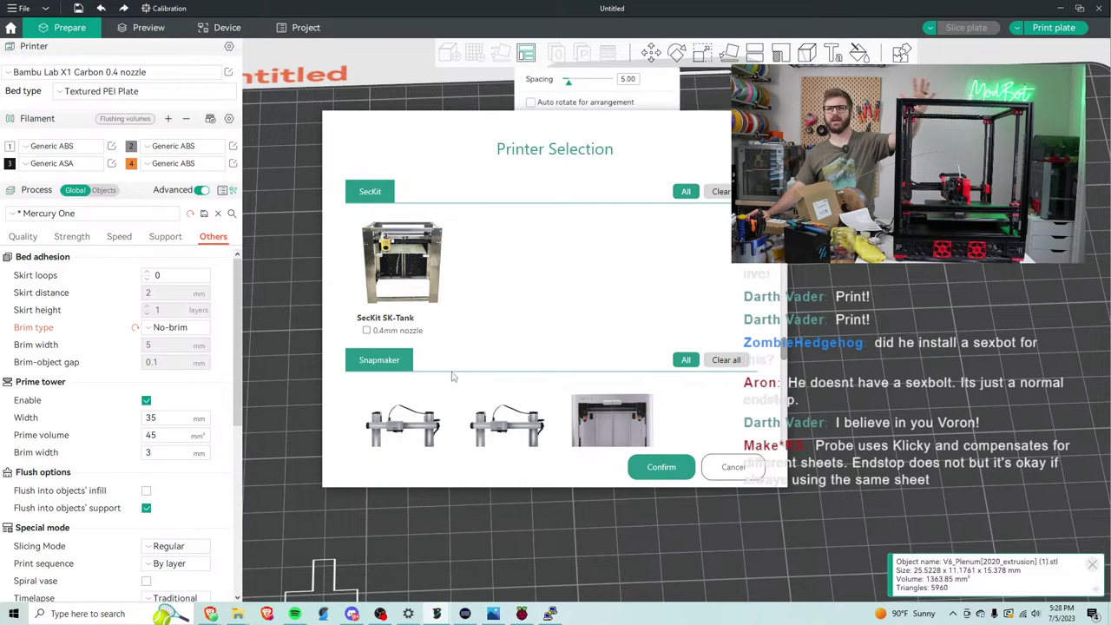
pyautogui.scroll(-8, 463, 365)
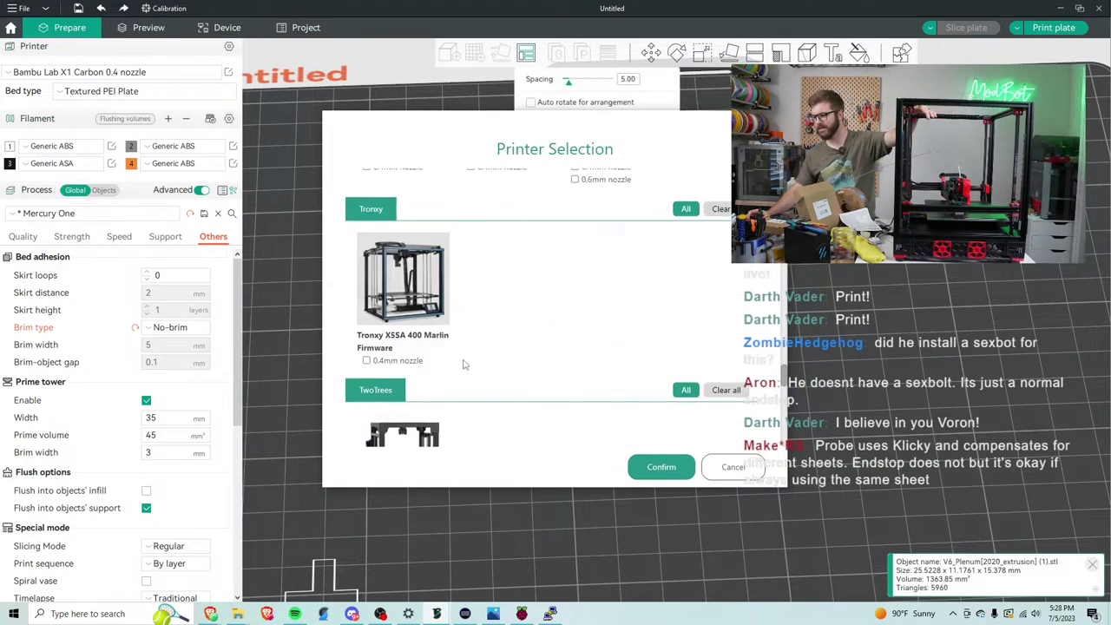
pyautogui.scroll(-4, 463, 358)
pyautogui.scroll(2, 463, 358)
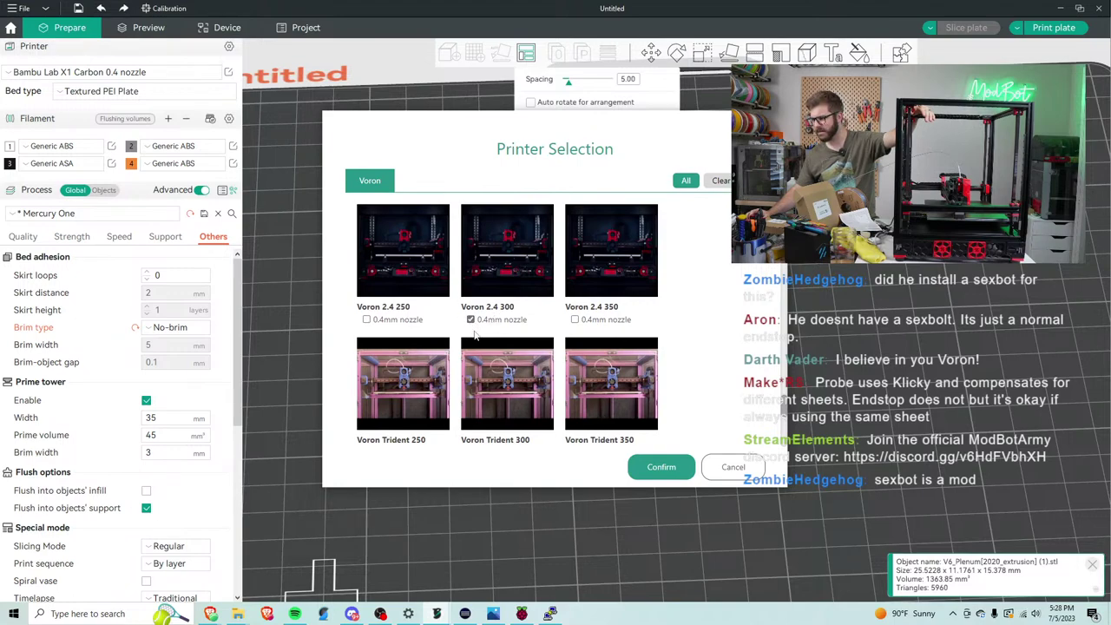
pyautogui.click(659, 468)
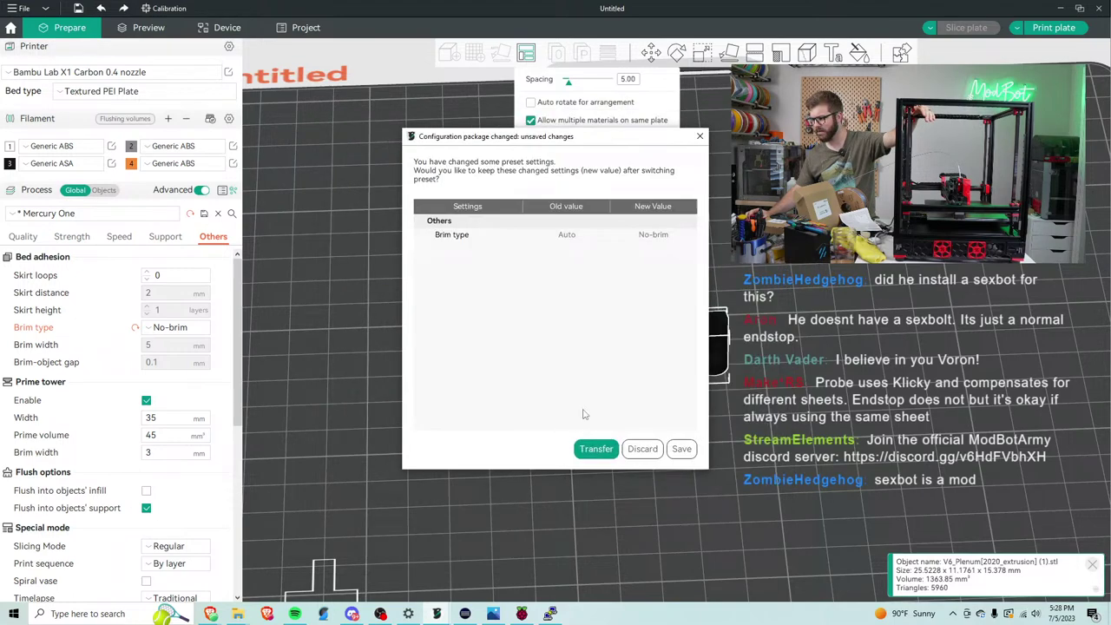
pyautogui.click(642, 449)
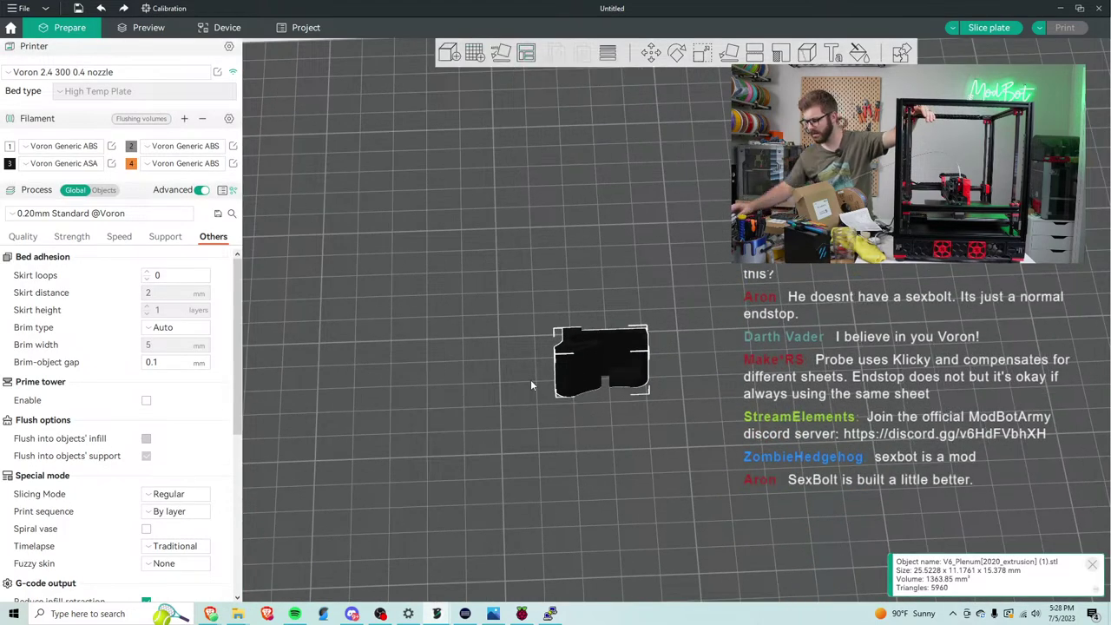
# Delete the V6 plenum model from the Voron build plate.
pyautogui.press('Delete')
pyautogui.scroll(-5, 389, 520)
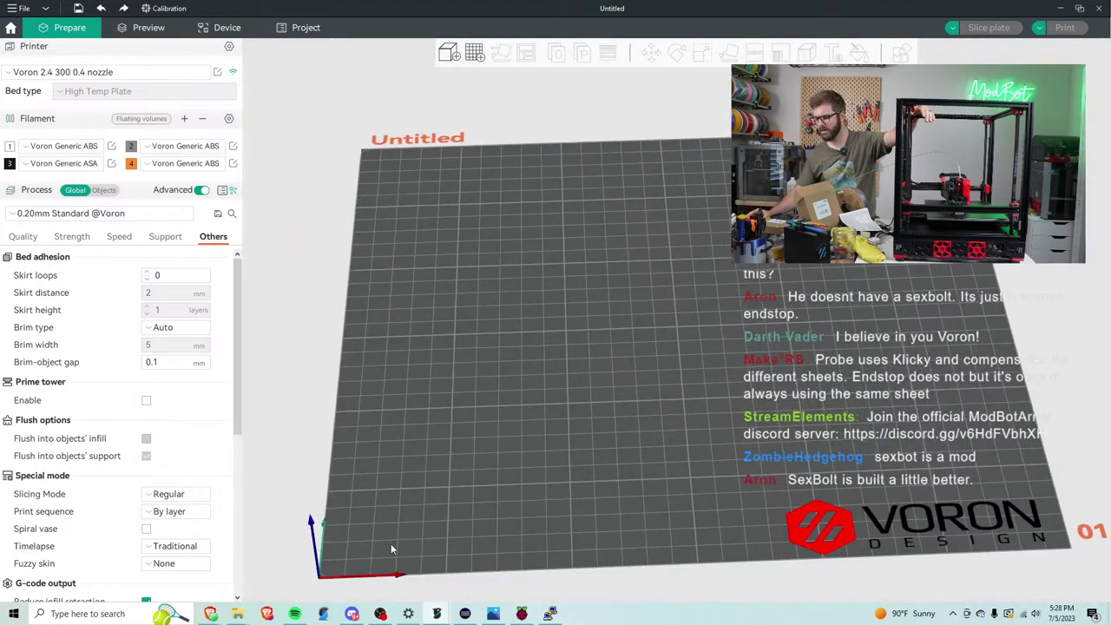
# Switch to the browser and open printables.com/model in a new tab.
pyautogui.moveTo(210, 614)
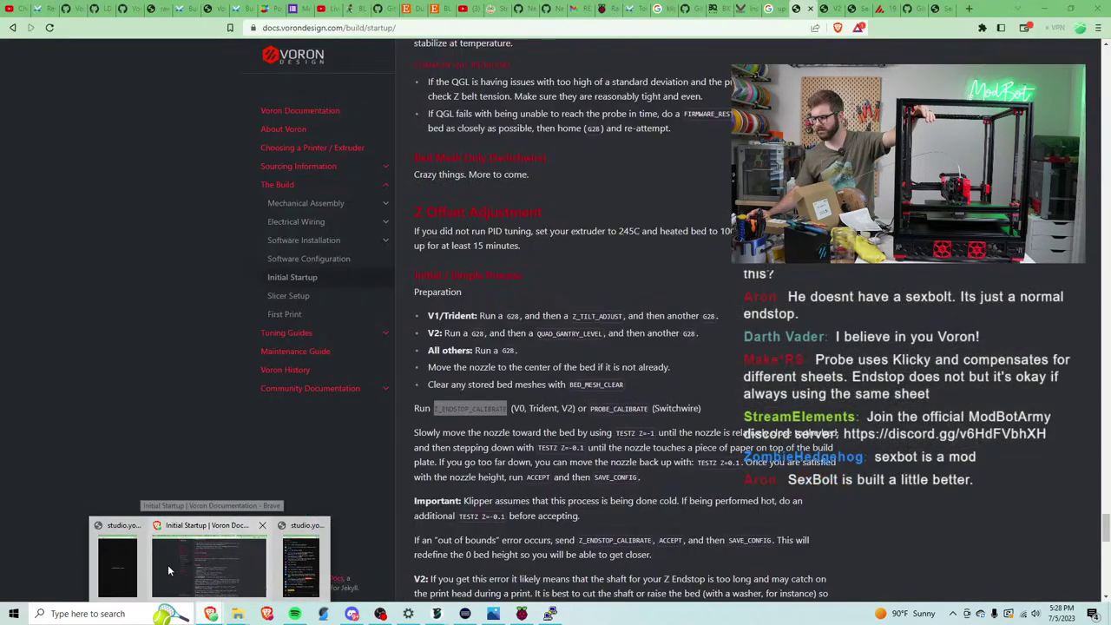
pyautogui.click(169, 570)
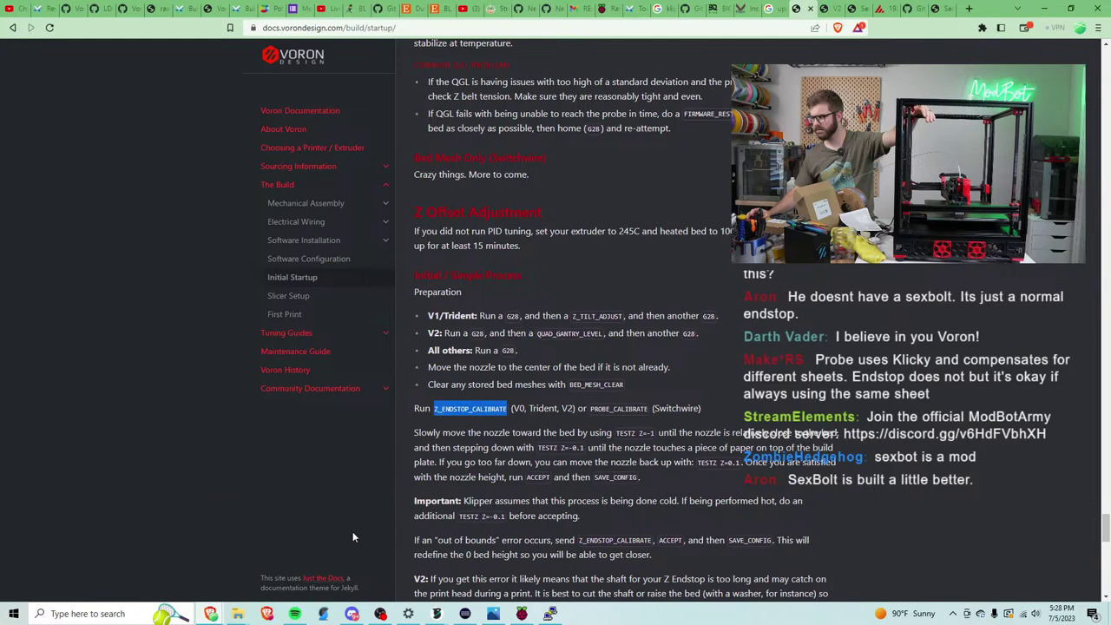
pyautogui.click(970, 9)
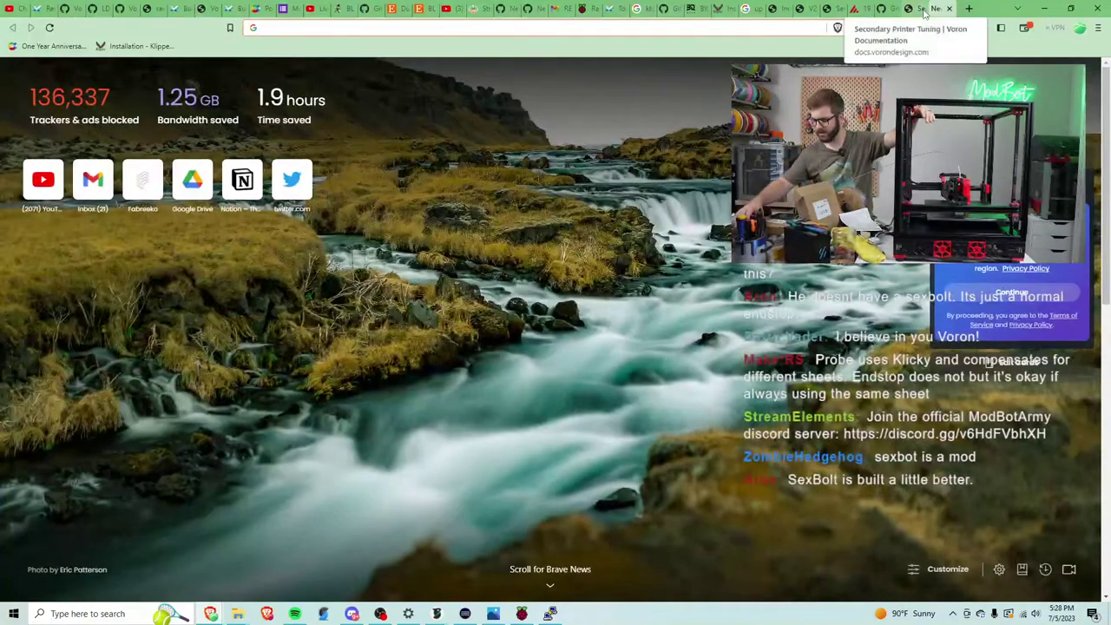
pyautogui.write('printables.com/model')
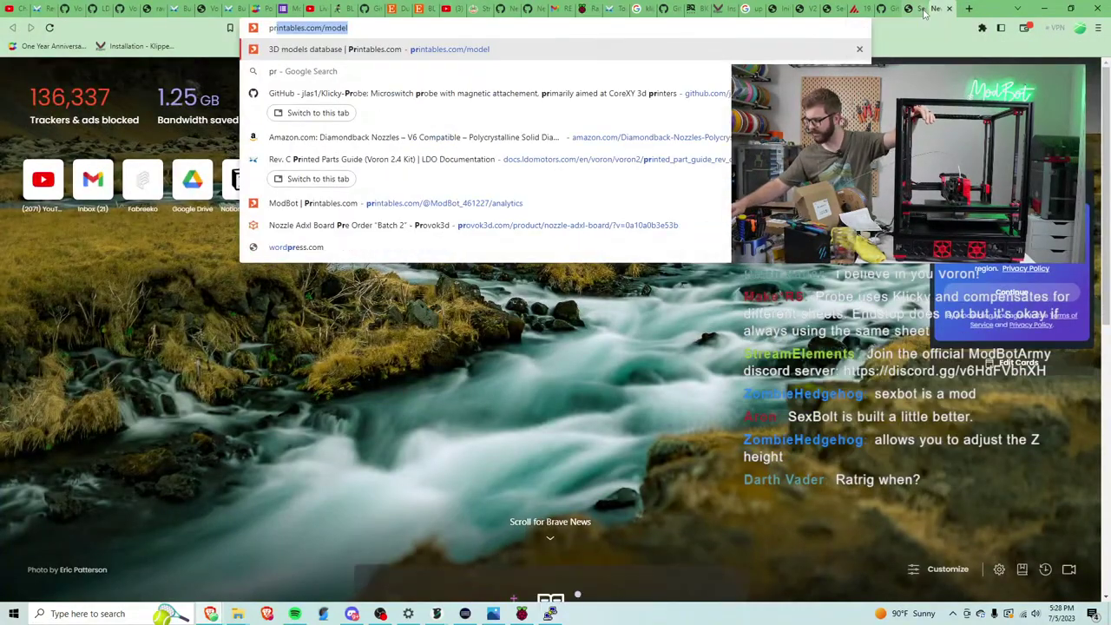
pyautogui.press('Return')
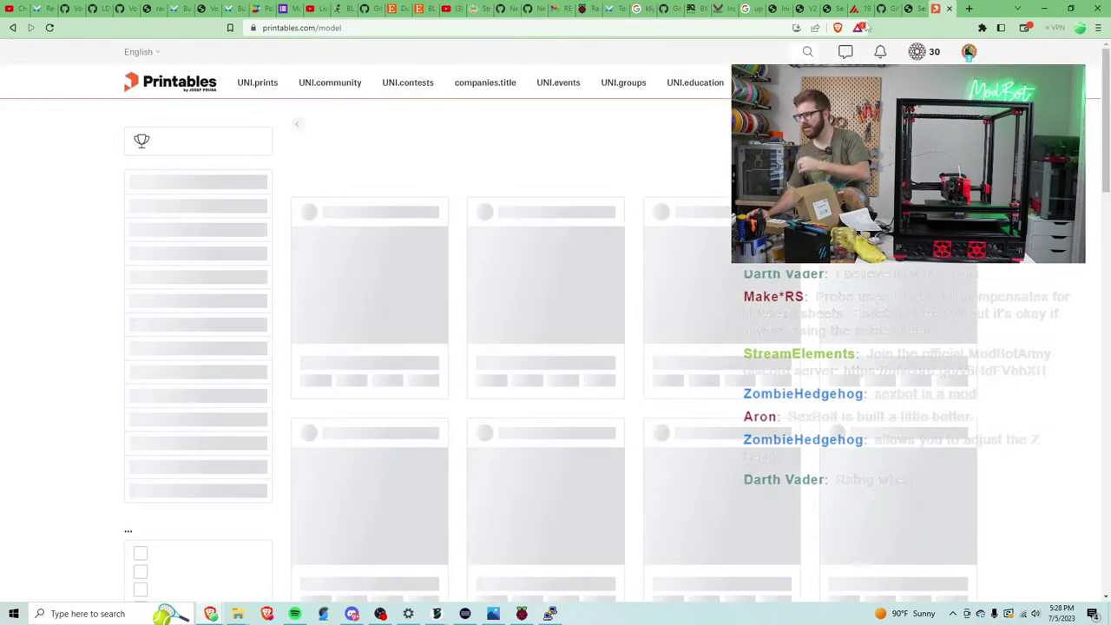
# Search Printables for "swatch" and limit the results to 3D models.
pyautogui.write('swatch')
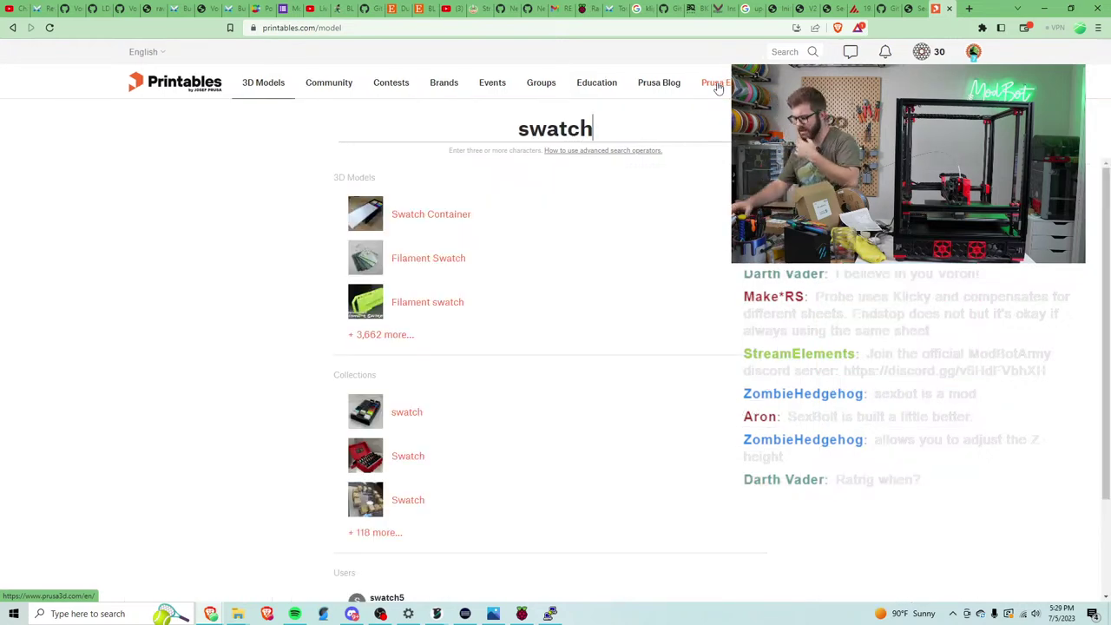
pyautogui.press('Return')
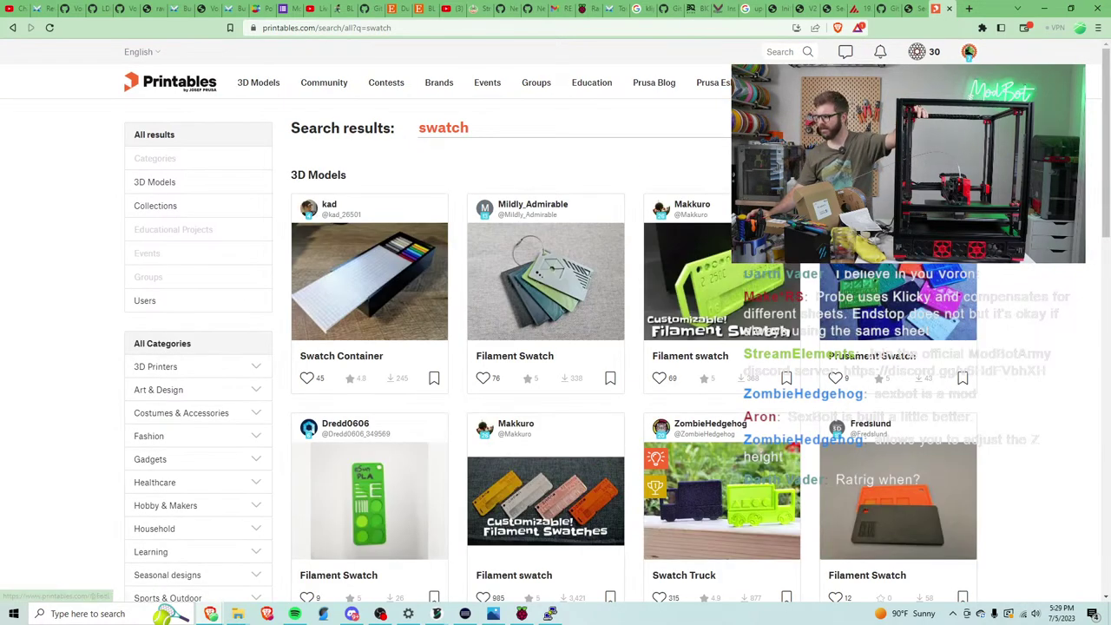
pyautogui.click(155, 182)
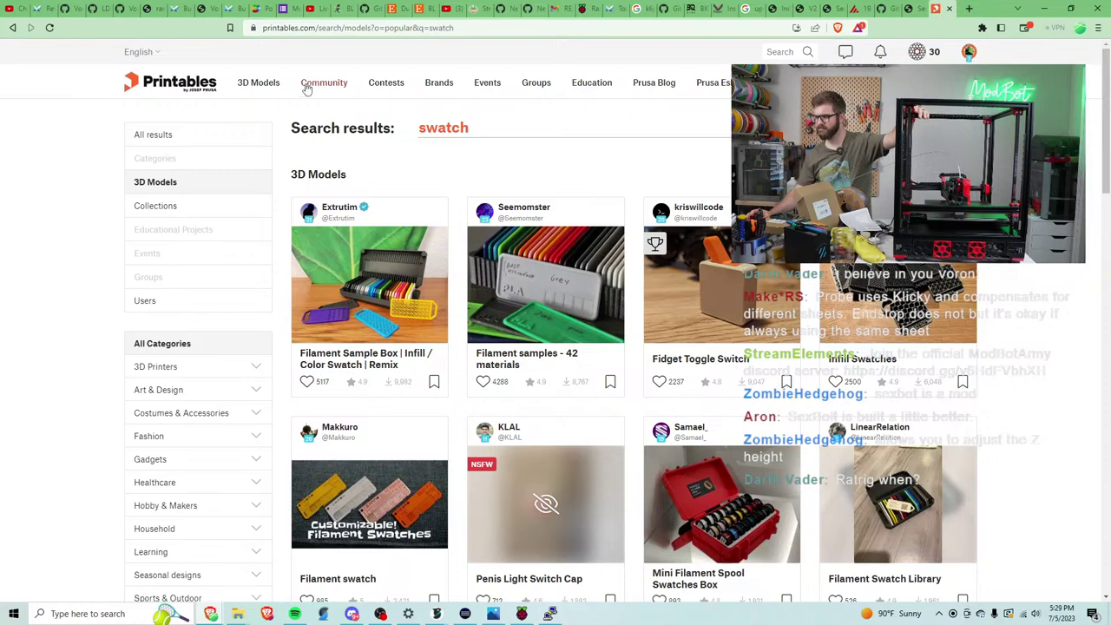
# Refine the model search to "swatch truck" and open the Swatch Truck model page.
pyautogui.click(515, 131)
pyautogui.write('tru')
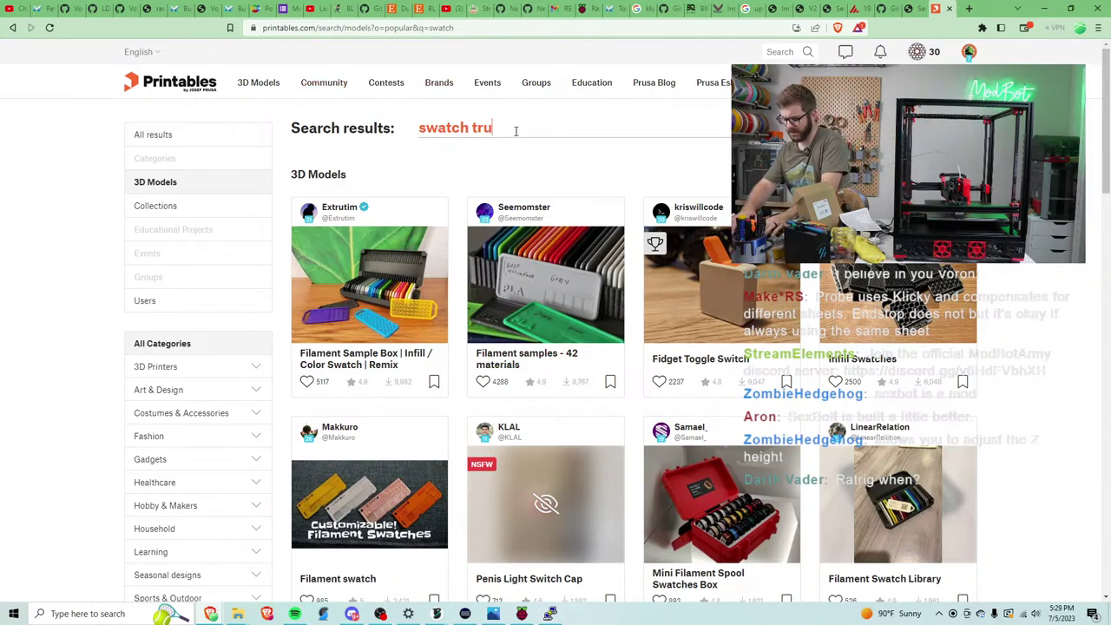
pyautogui.write('ck')
pyautogui.press('Return')
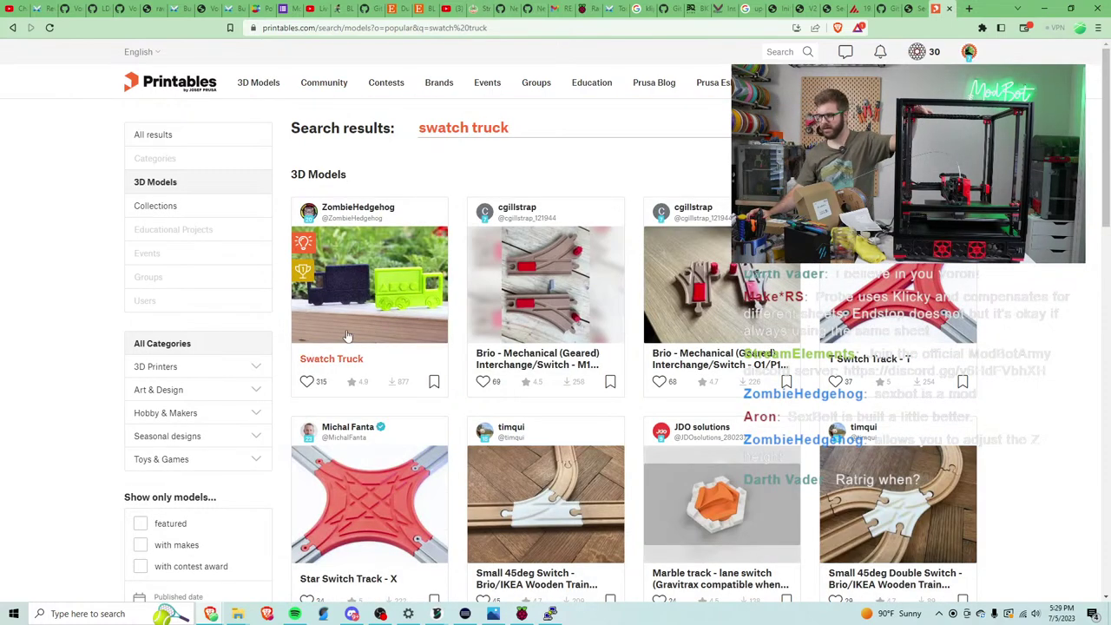
pyautogui.click(347, 337)
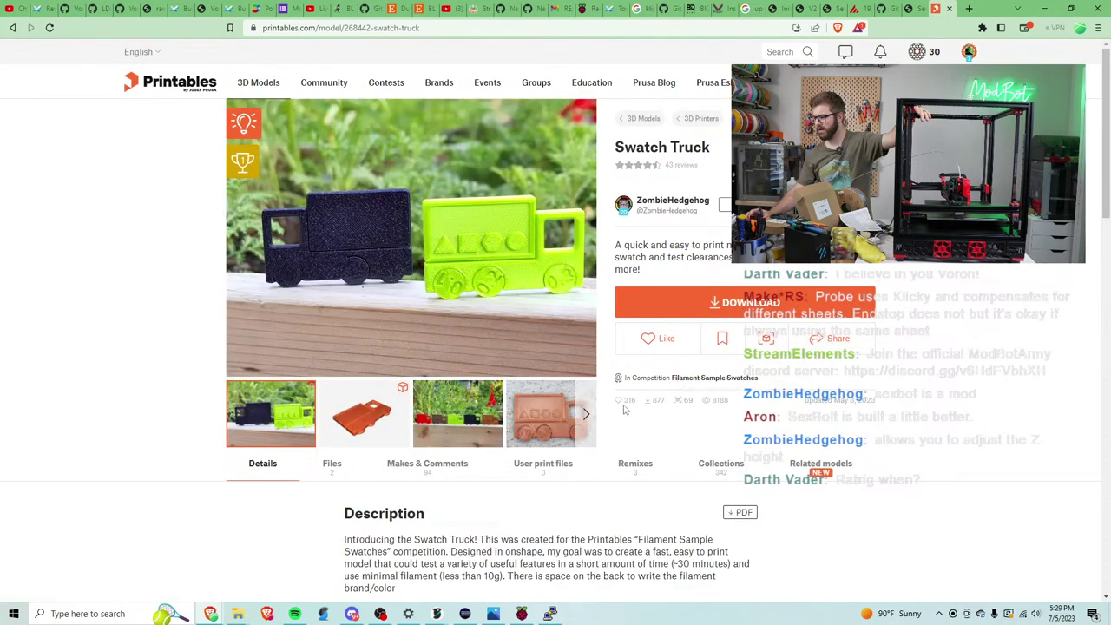
# Download Swatch Truck Shapes.stl from the model's files into the Downloads folder.
pyautogui.click(712, 302)
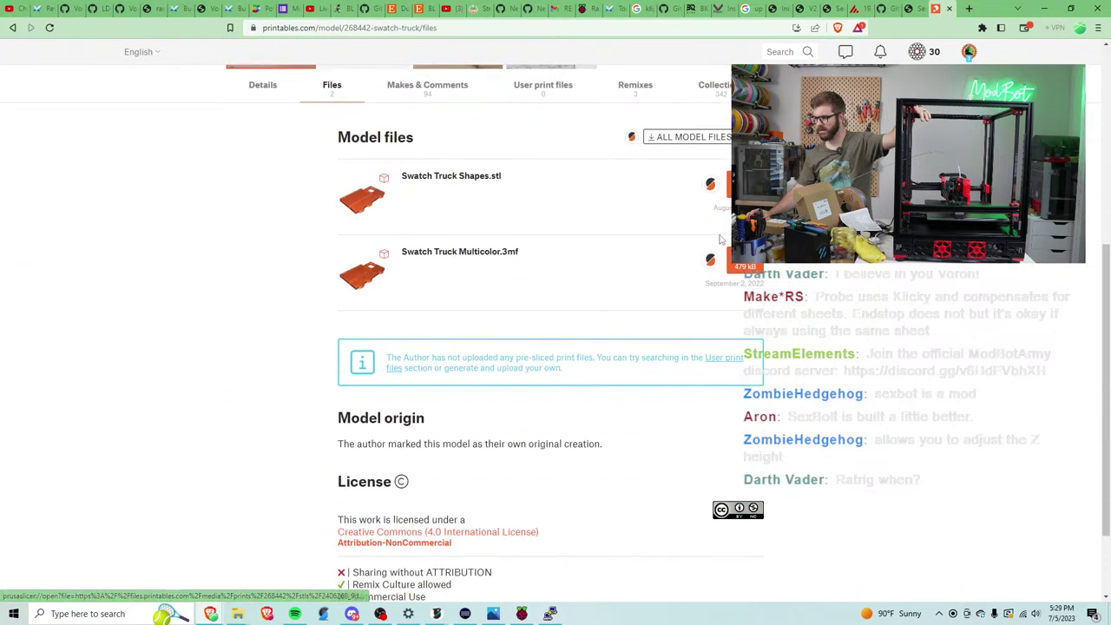
pyautogui.click(726, 186)
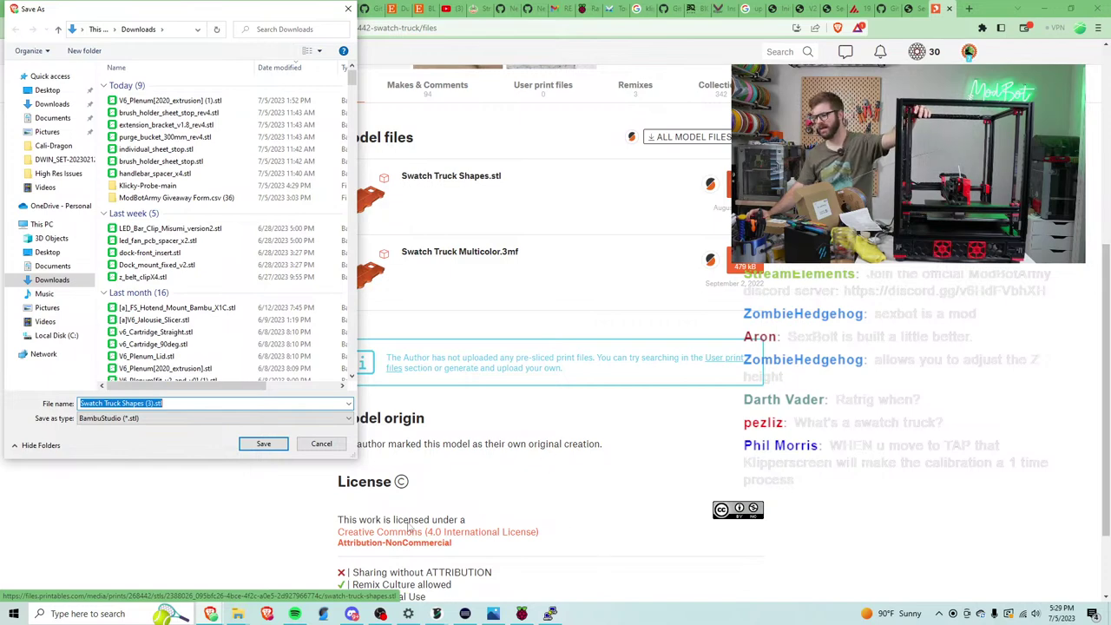
pyautogui.click(263, 444)
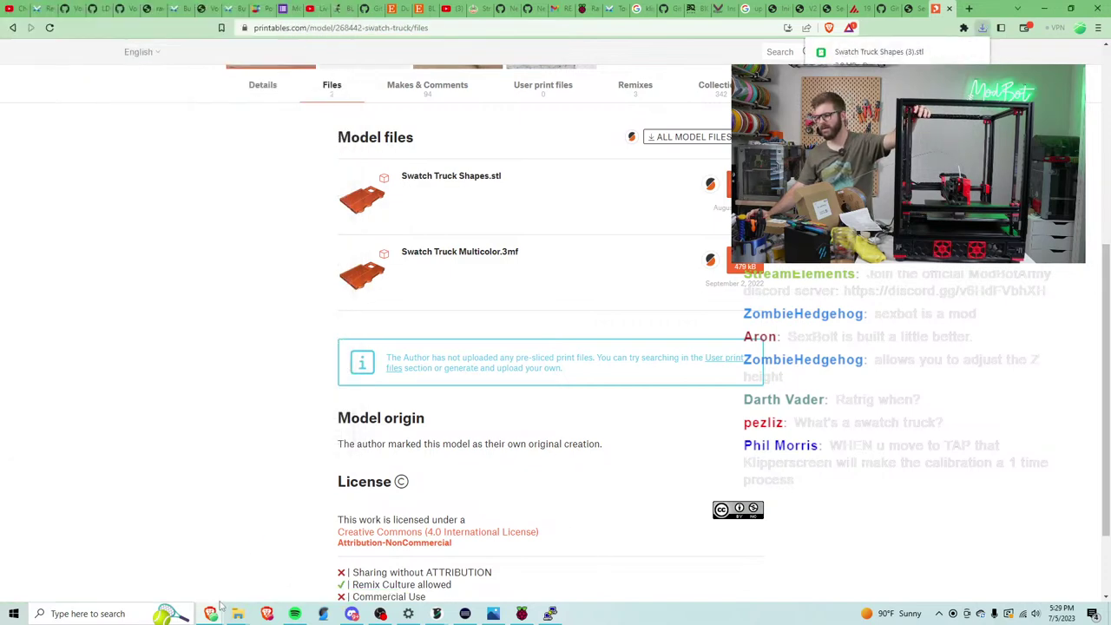
# Switch to OrcaSlicer and set the Voron's print host to Octo/Klipper at 192.168.160.119.
pyautogui.moveTo(219, 615)
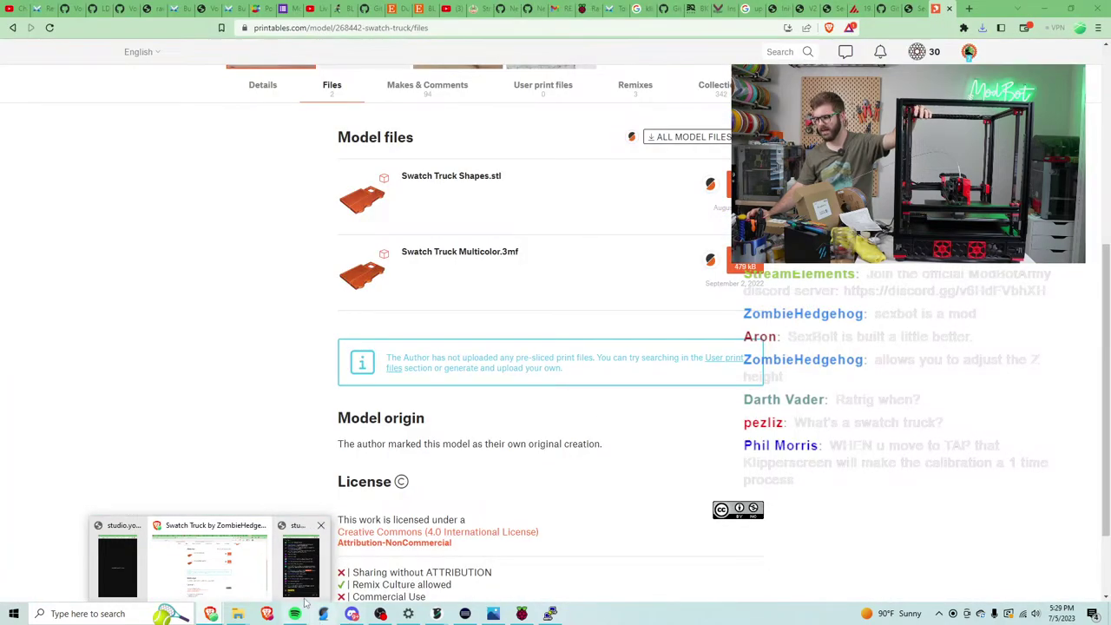
pyautogui.moveTo(437, 613)
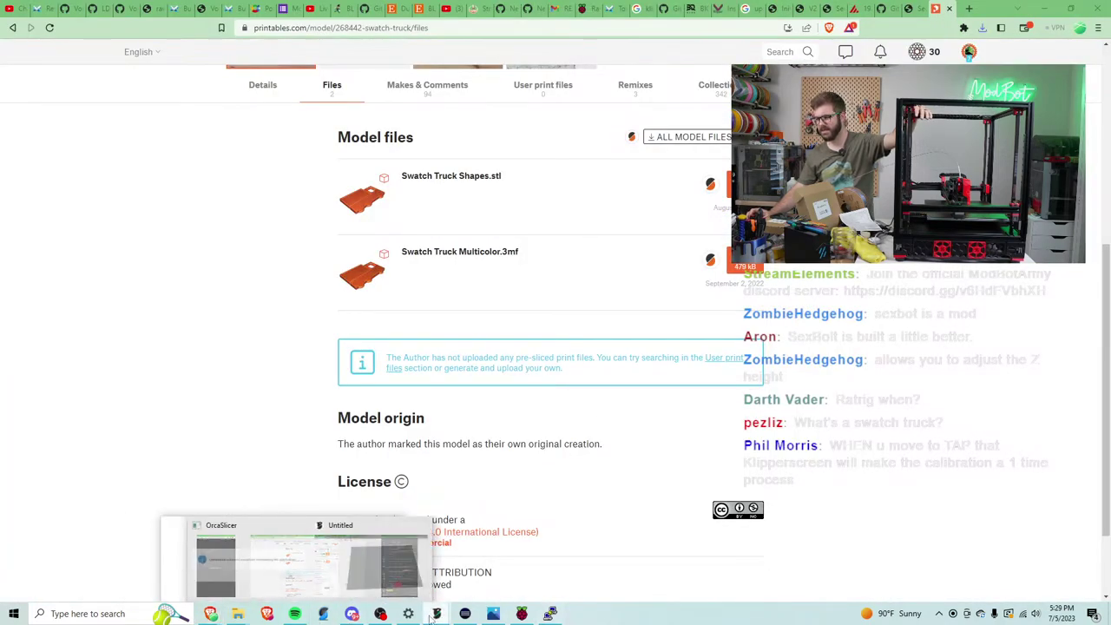
pyautogui.click(494, 565)
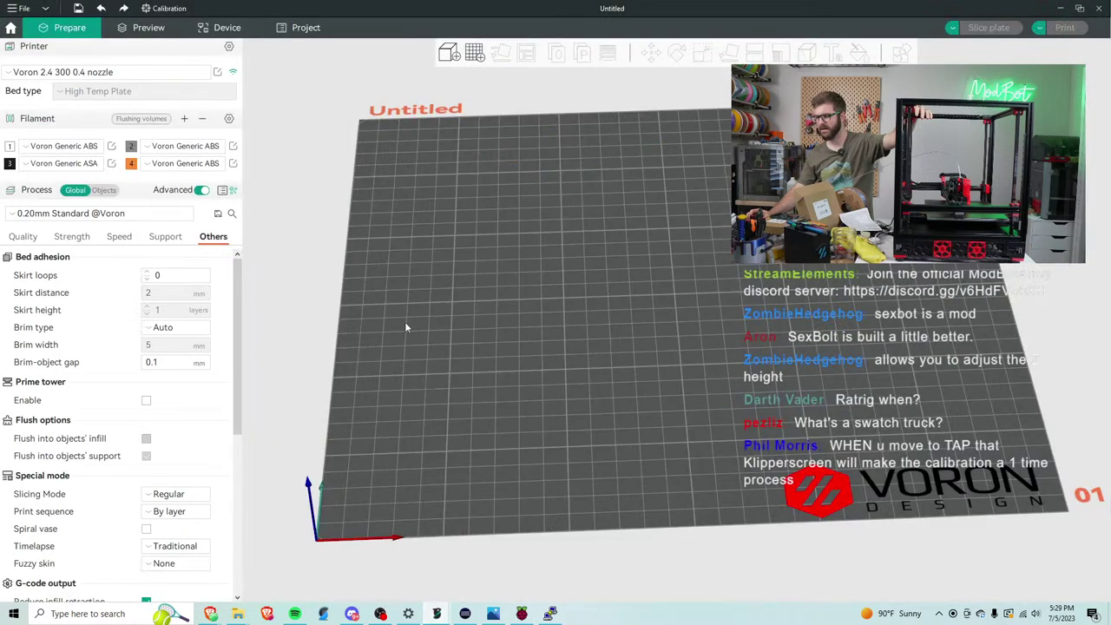
pyautogui.click(232, 72)
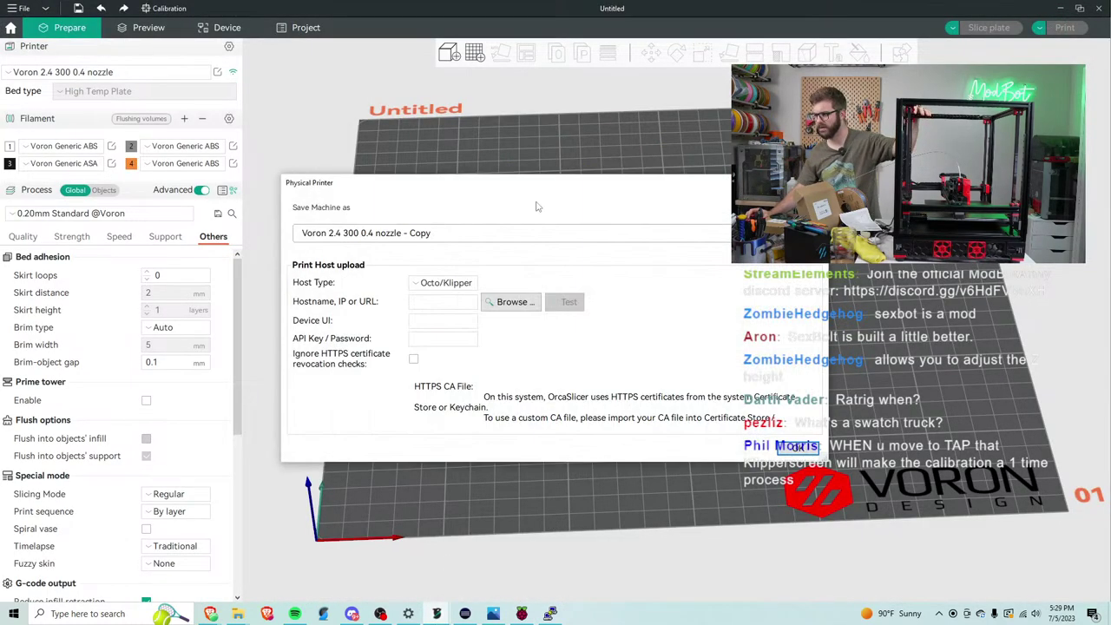
pyautogui.click(441, 283)
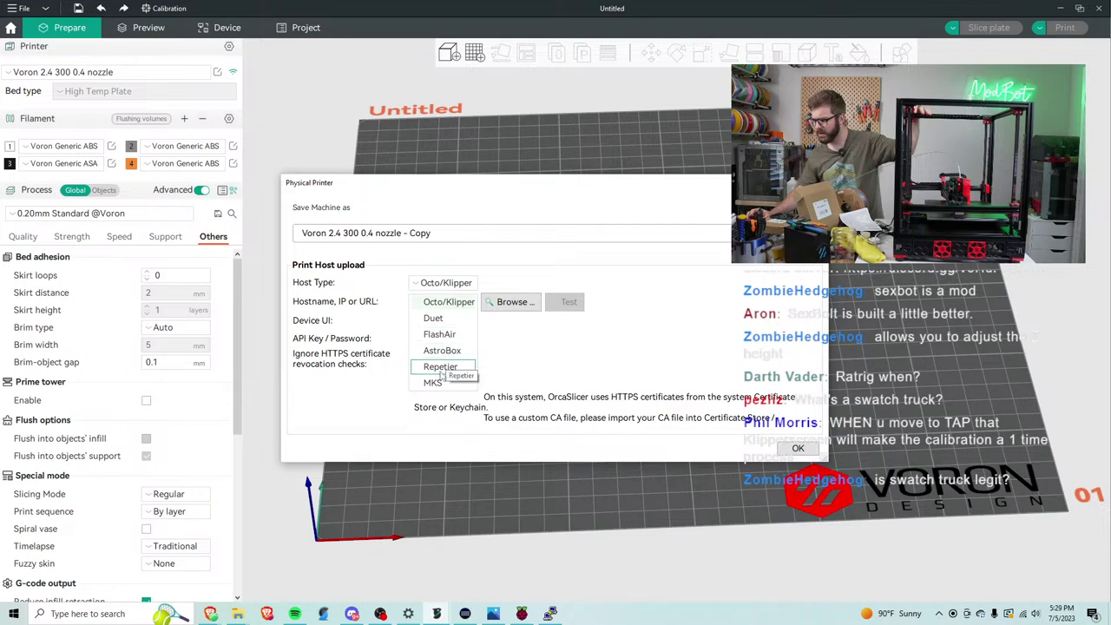
pyautogui.click(446, 301)
pyautogui.click(446, 300)
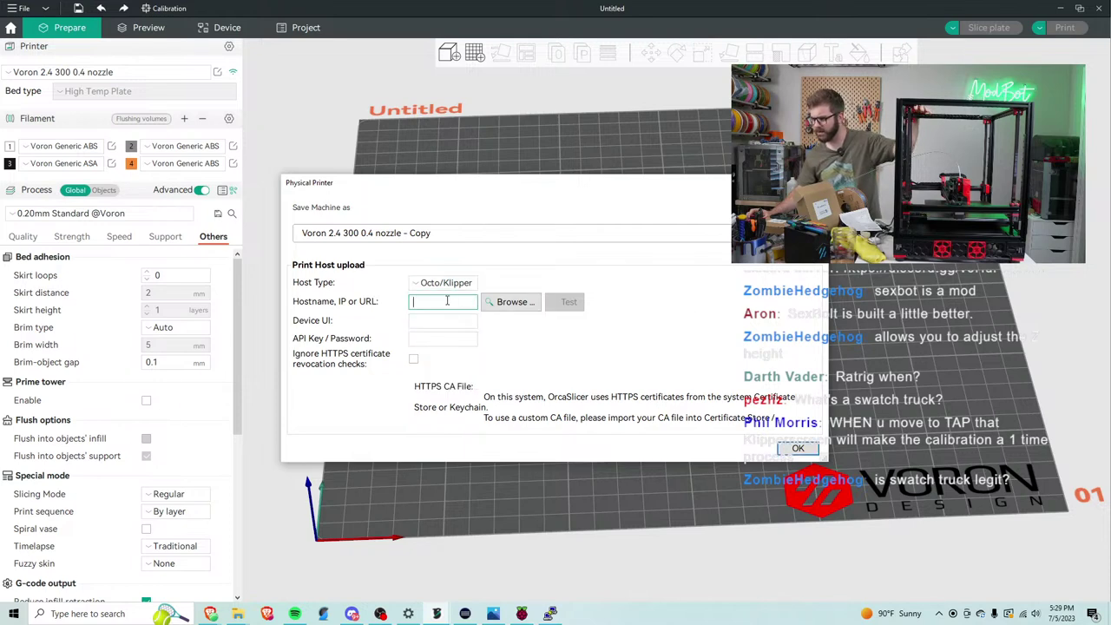
pyautogui.write('192')
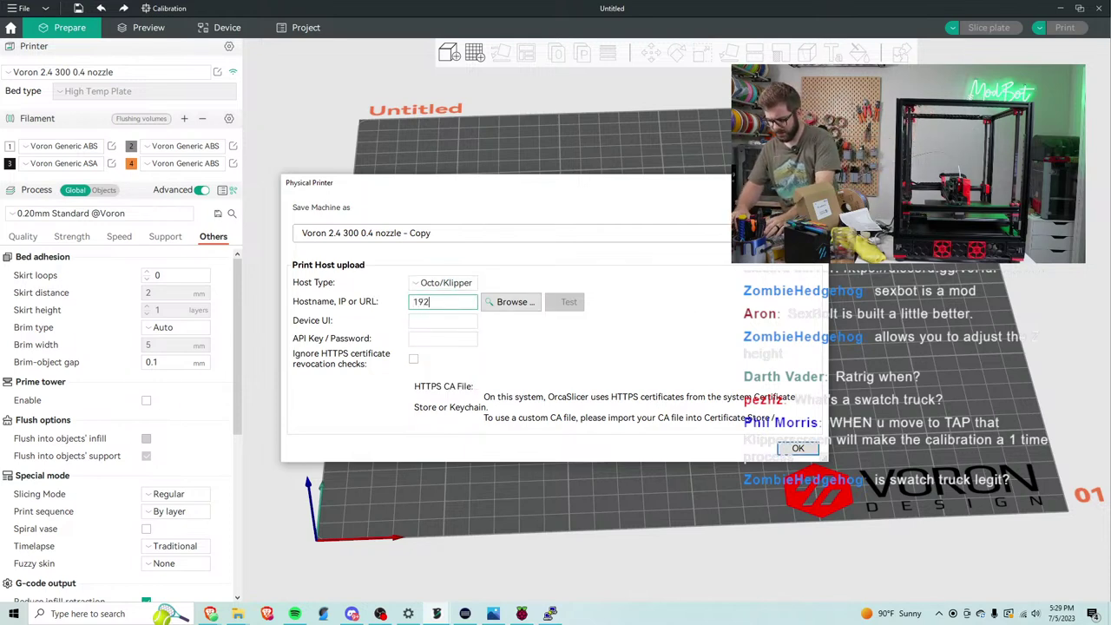
pyautogui.write('.16')
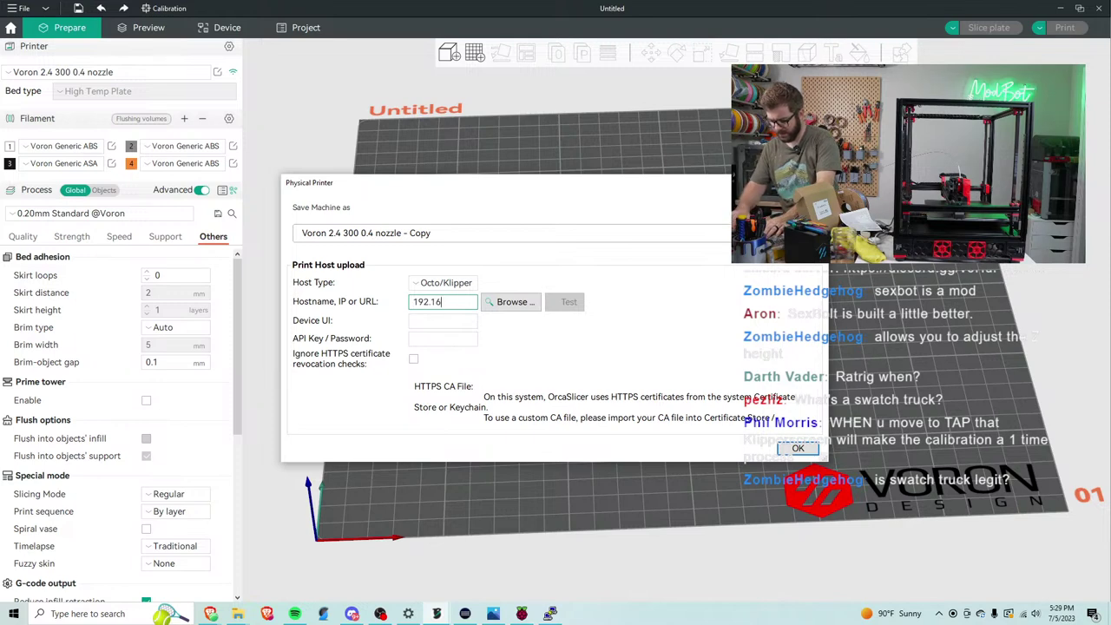
pyautogui.write('9.160.119')
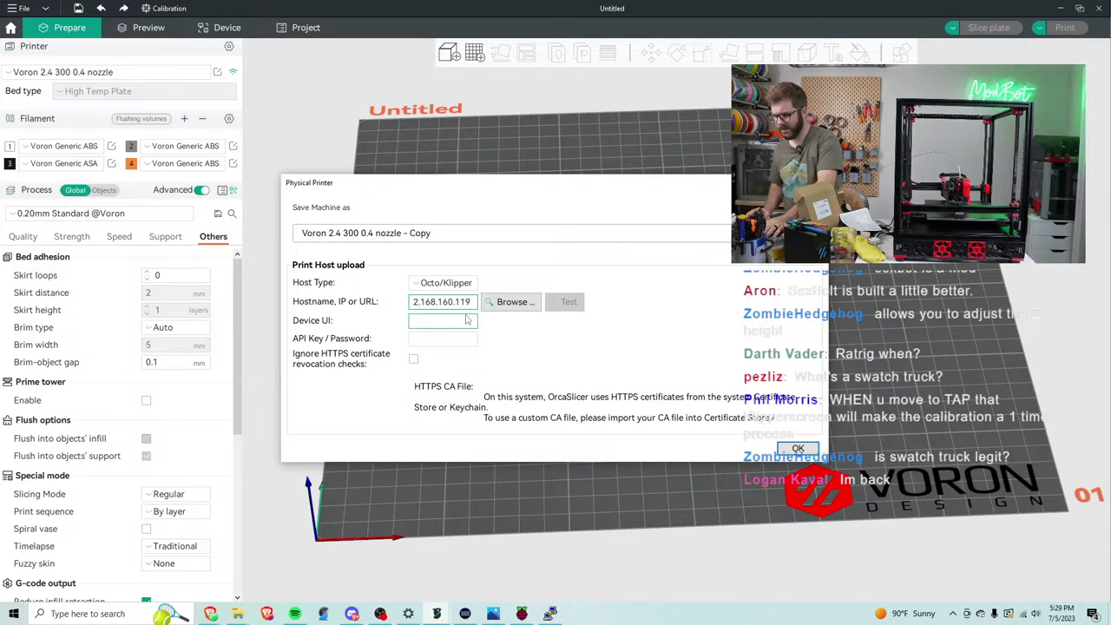
# Test the slicer's connection to the Klipper host and dismiss the result.
pyautogui.click(428, 320)
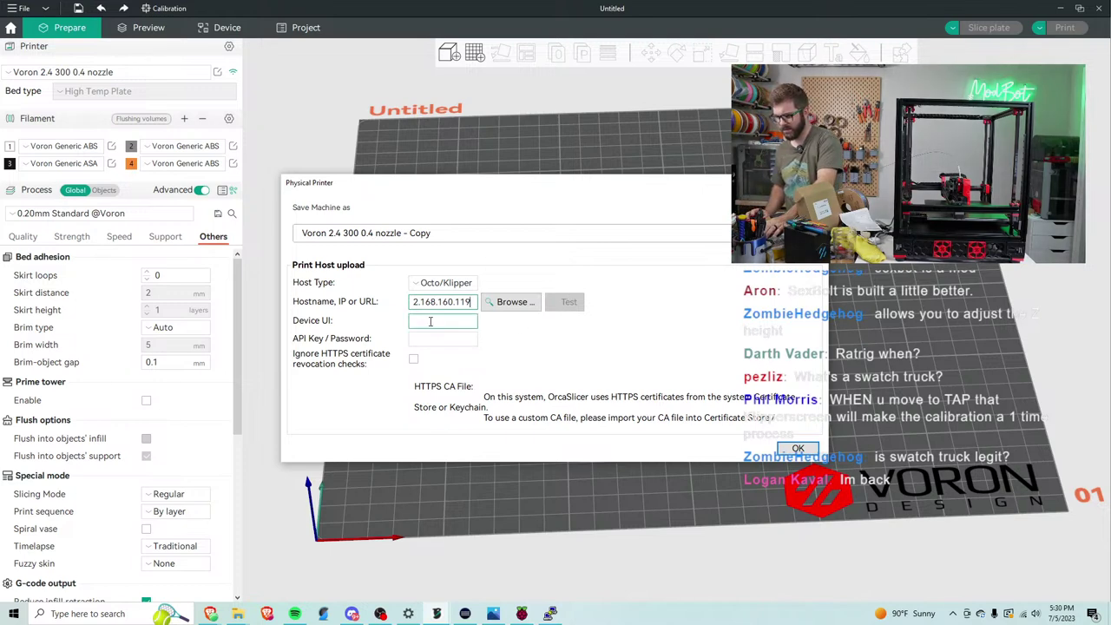
pyautogui.click(565, 302)
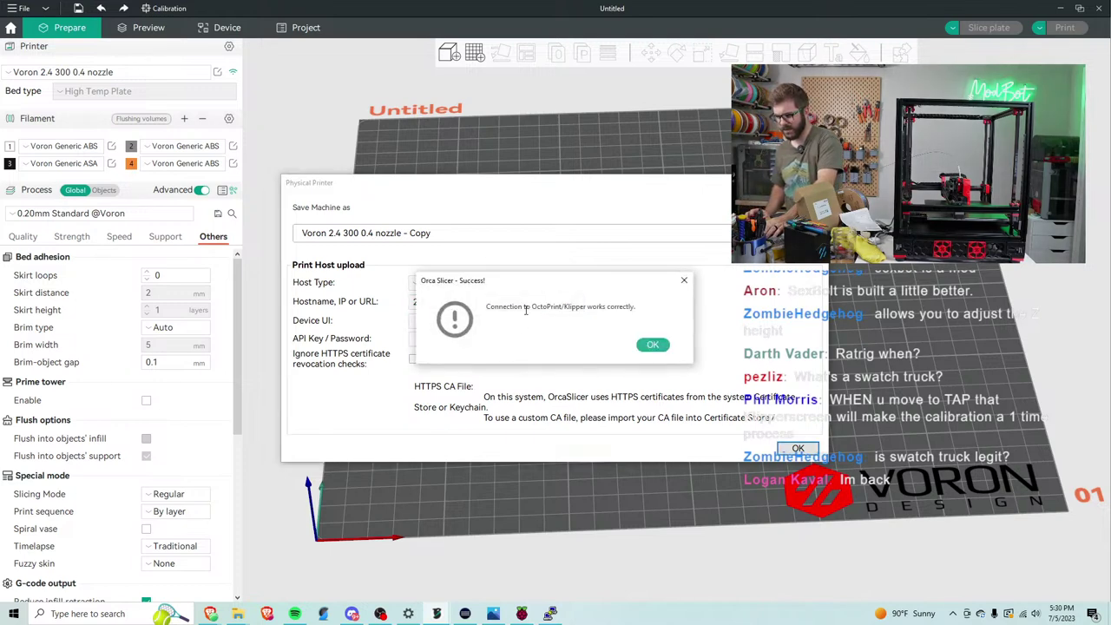
pyautogui.click(655, 345)
# Save the printer with its host settings under the name "Placeholder Yay".
pyautogui.moveTo(434, 232); pyautogui.dragTo(302, 234)
pyautogui.click(453, 236)
pyautogui.moveTo(453, 236); pyautogui.dragTo(142, 224)
pyautogui.press('BackSpace')
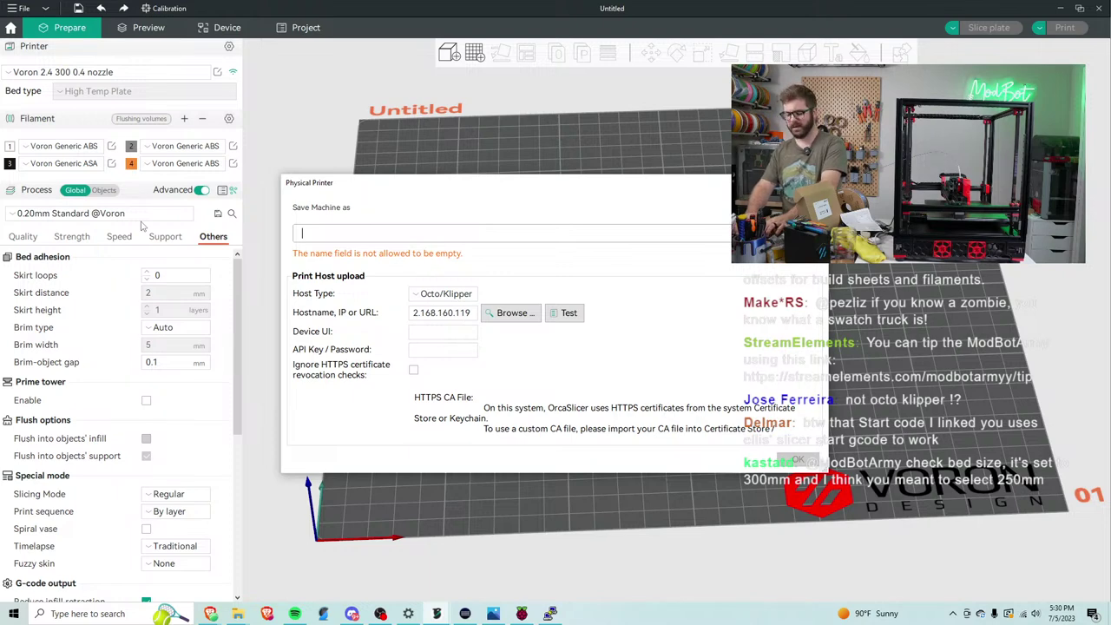
pyautogui.write('Placeholder Yay')
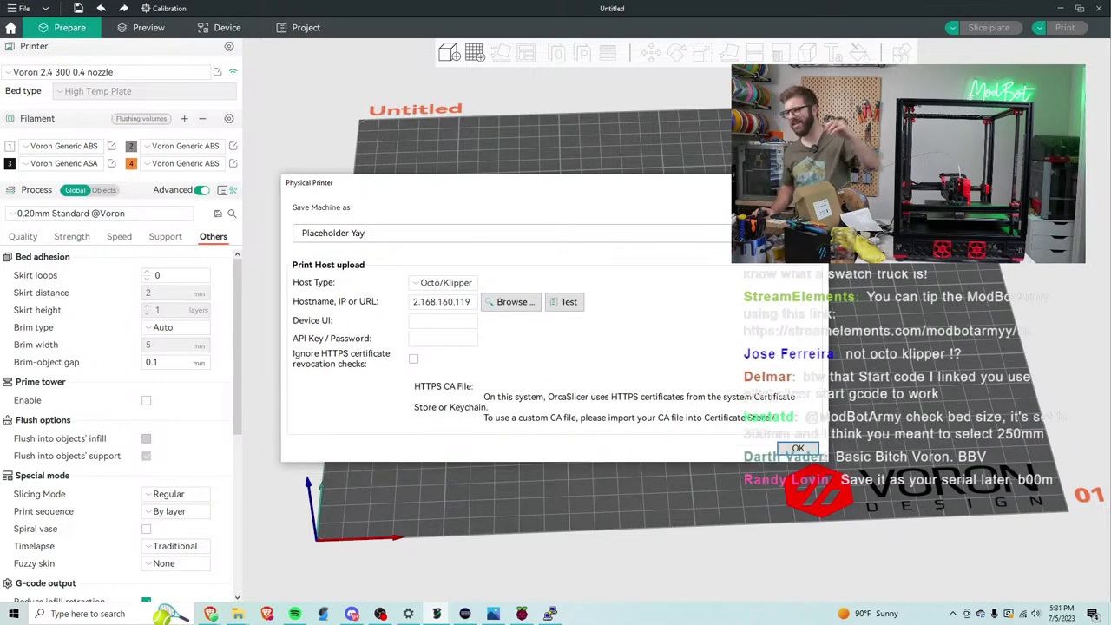
pyautogui.click(797, 449)
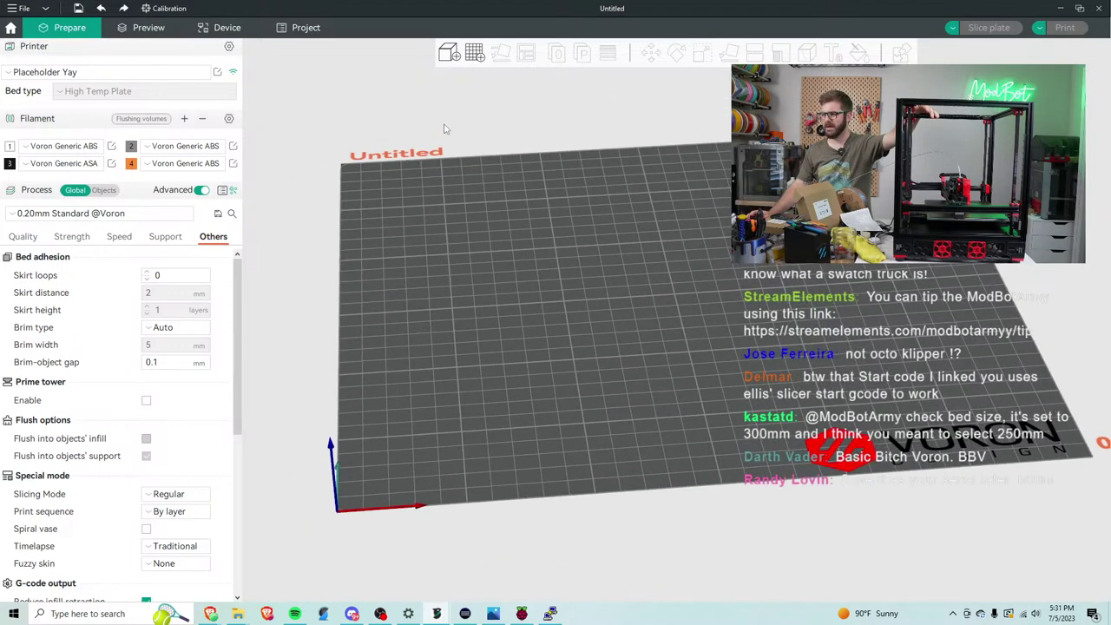
# Import Swatch Truck Shapes (3).stl from Downloads onto the build plate.
pyautogui.click(445, 58)
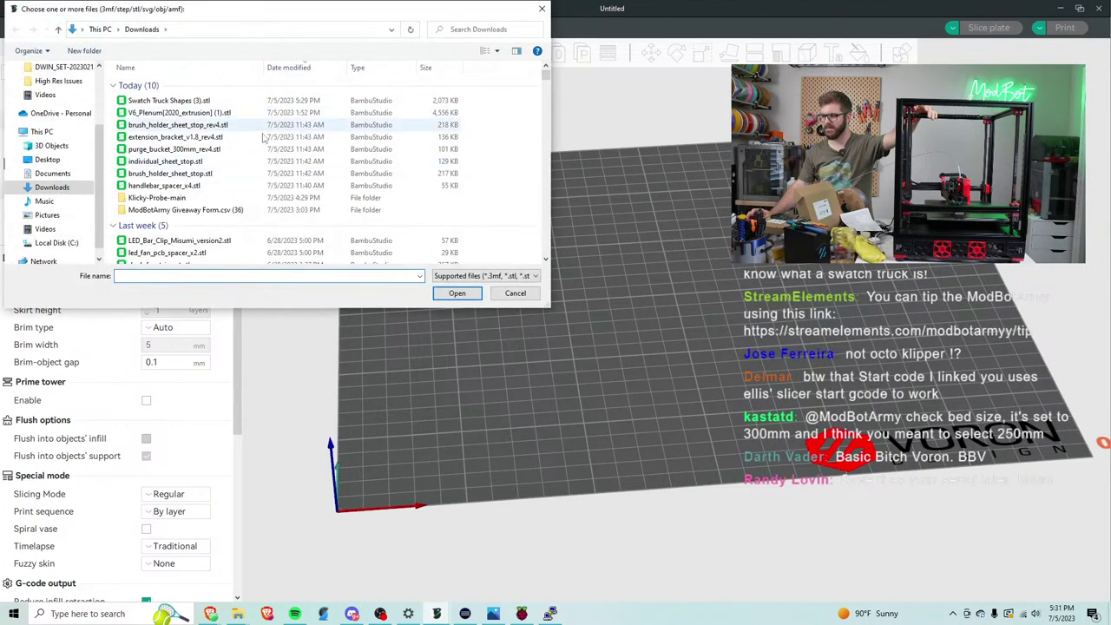
pyautogui.doubleClick(200, 101)
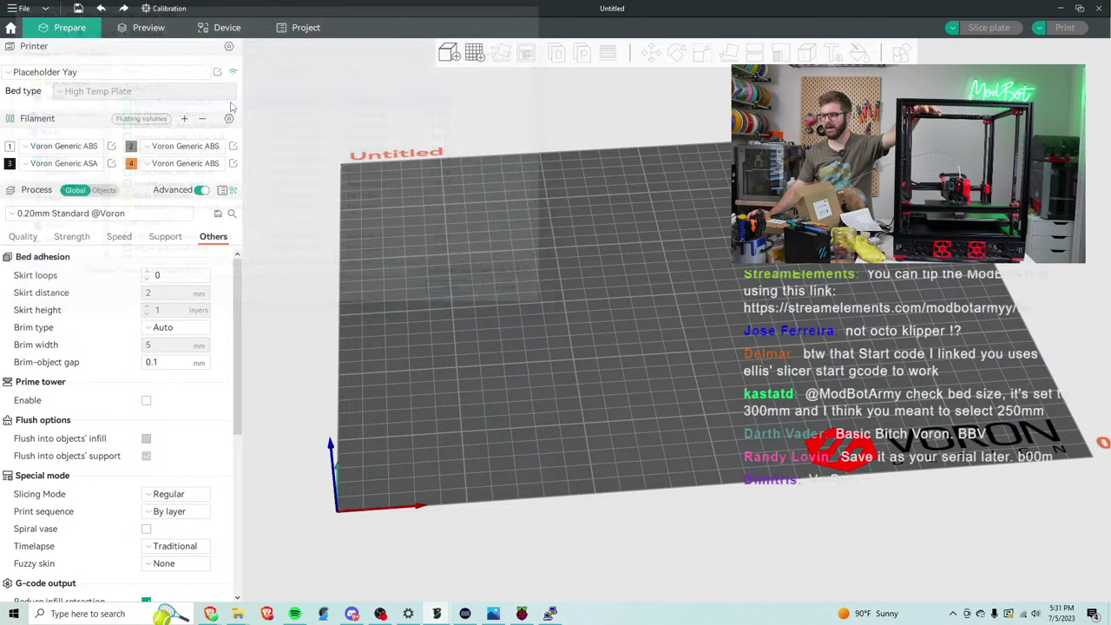
pyautogui.scroll(5, 475, 256)
pyautogui.scroll(-5, 448, 220)
pyautogui.press('0')
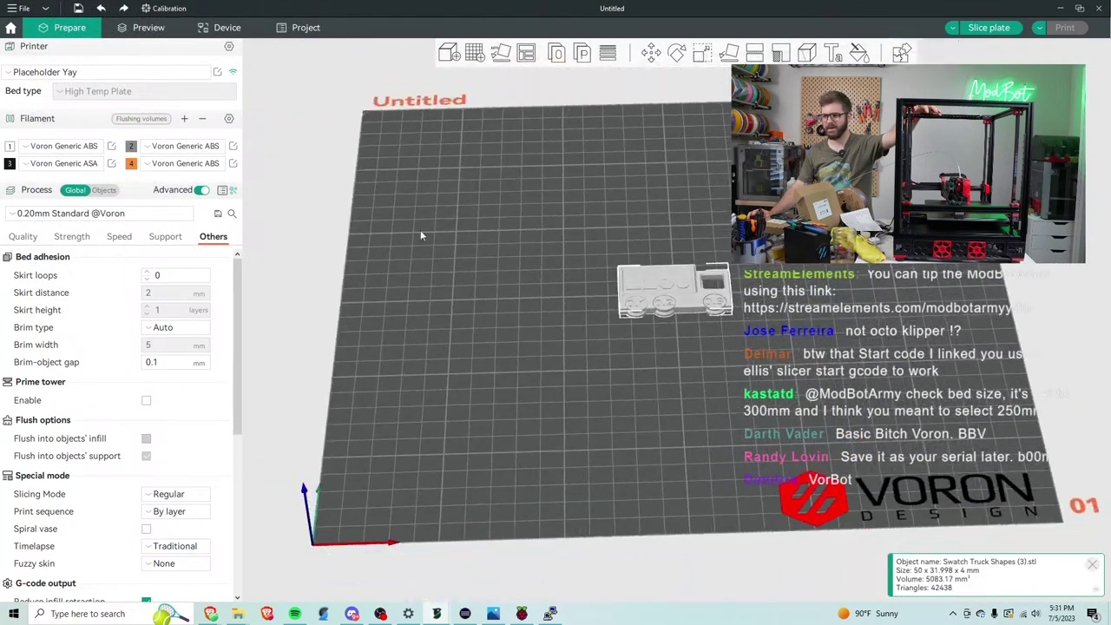
# Change filament slot 1 to the Voron Generic PLA preset.
pyautogui.click(61, 146)
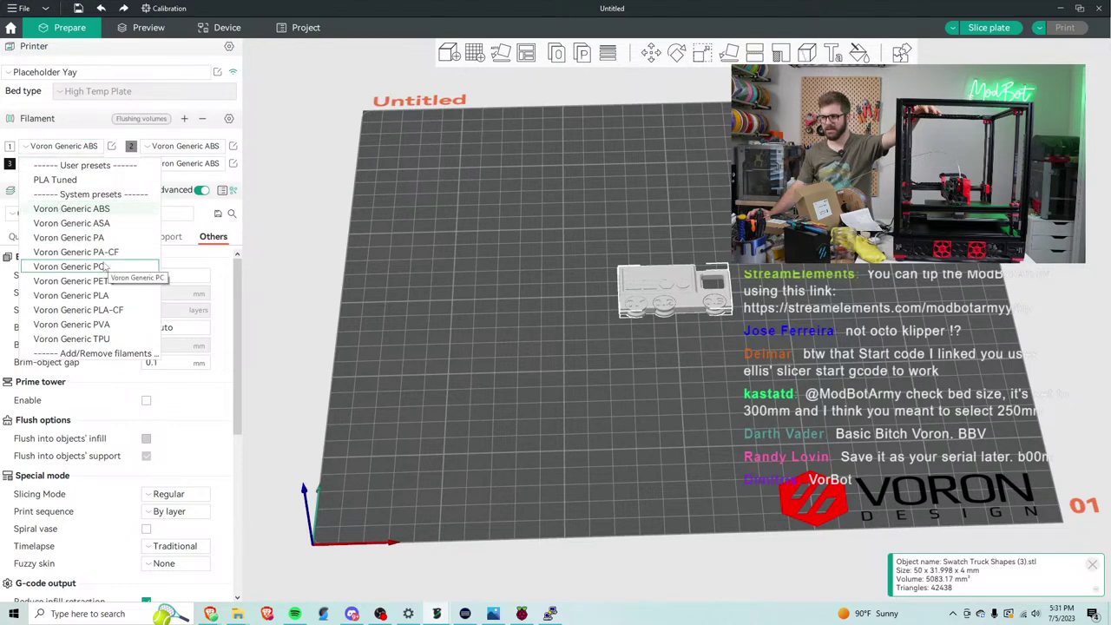
pyautogui.click(148, 89)
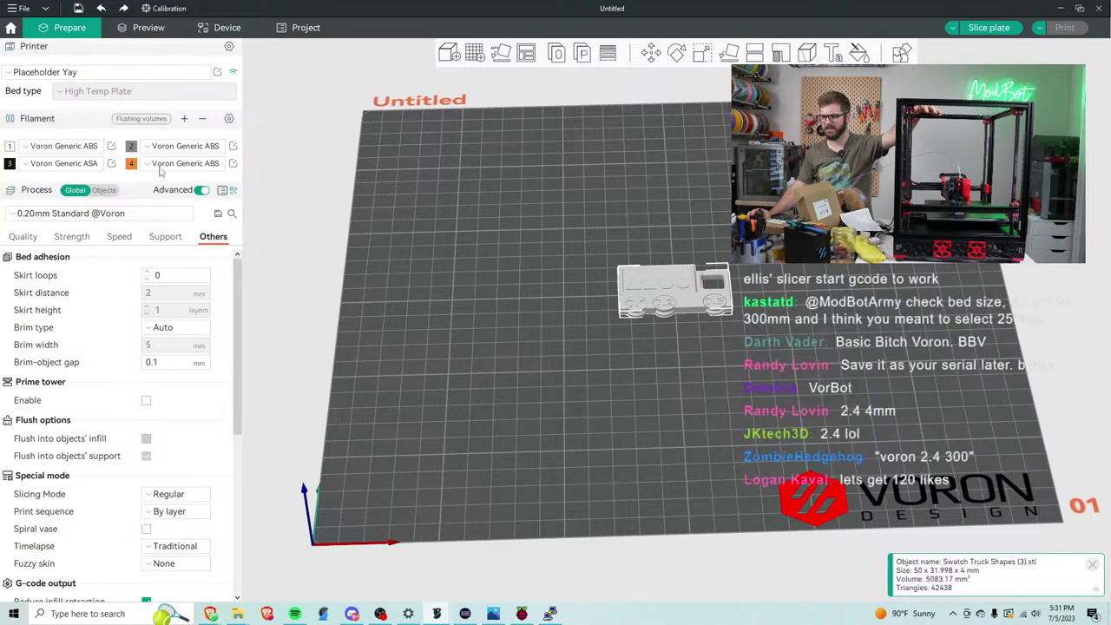
pyautogui.click(90, 148)
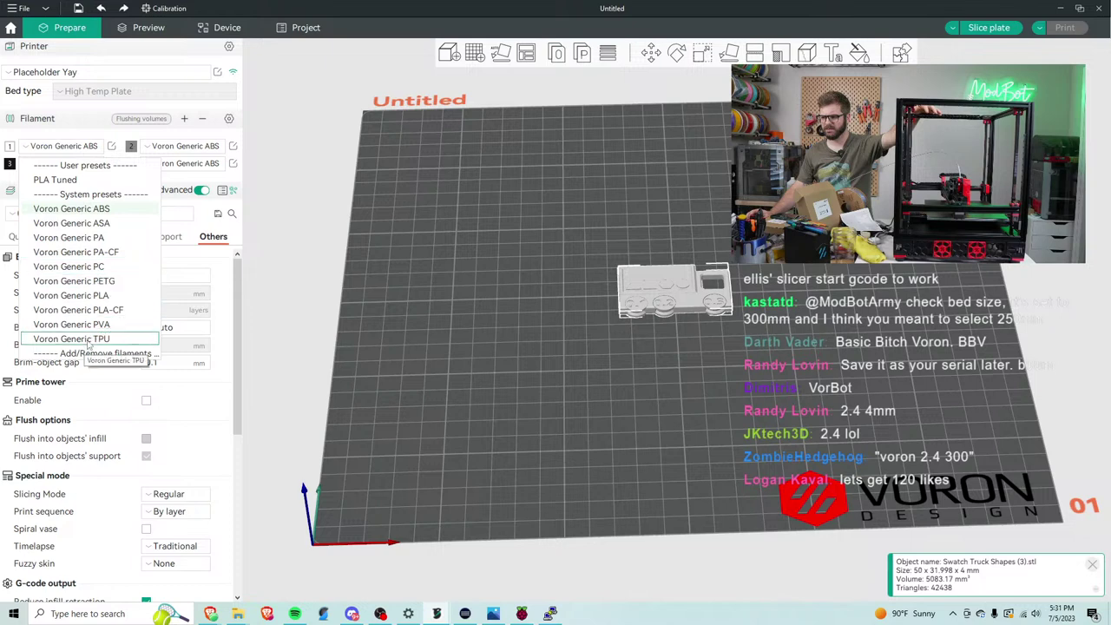
pyautogui.click(98, 296)
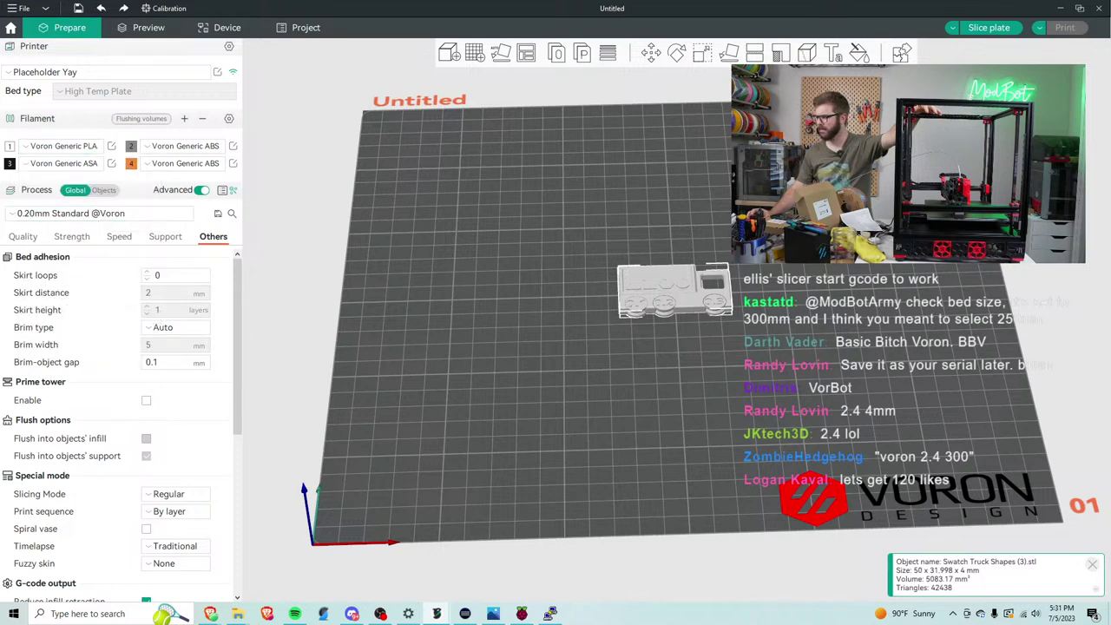
# Slice the plate with the swatch truck, then upload its G-code to the printer and start the print.
pyautogui.click(974, 31)
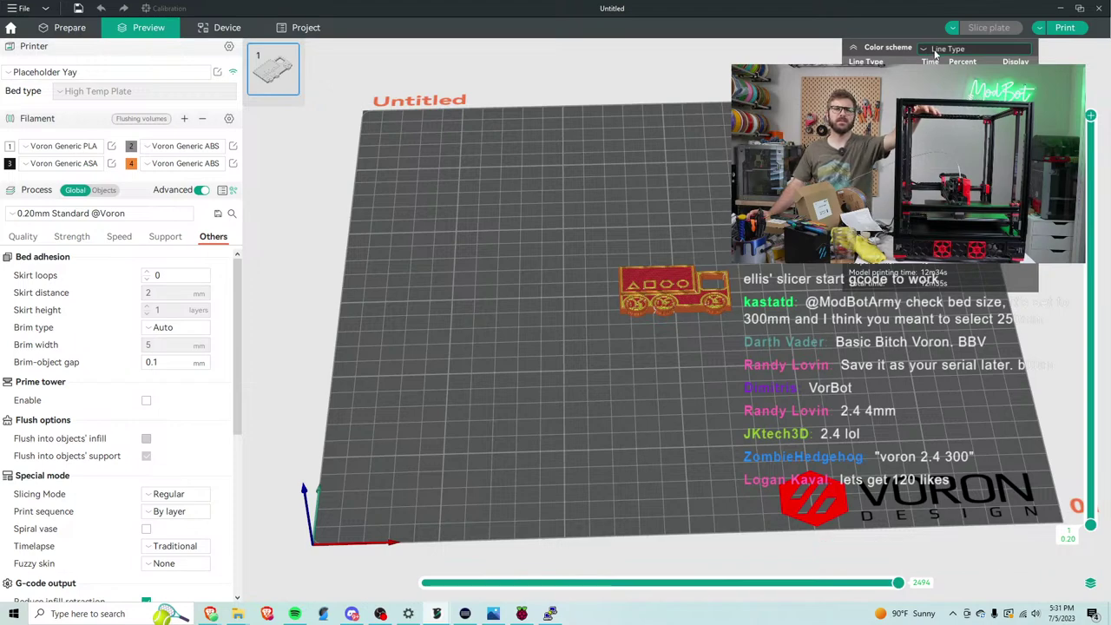
pyautogui.scroll(3, 608, 230)
pyautogui.moveTo(608, 230); pyautogui.dragTo(666, 268)
pyautogui.scroll(-5, 607, 262)
pyautogui.moveTo(666, 274); pyautogui.dragTo(611, 220, button='middle')
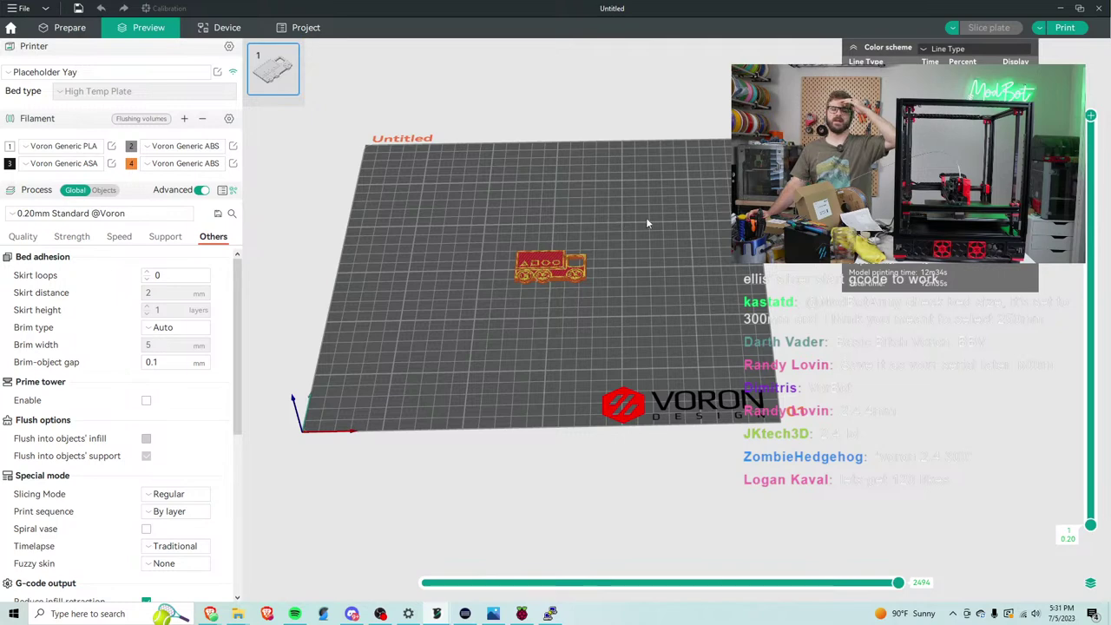
pyautogui.click(1076, 29)
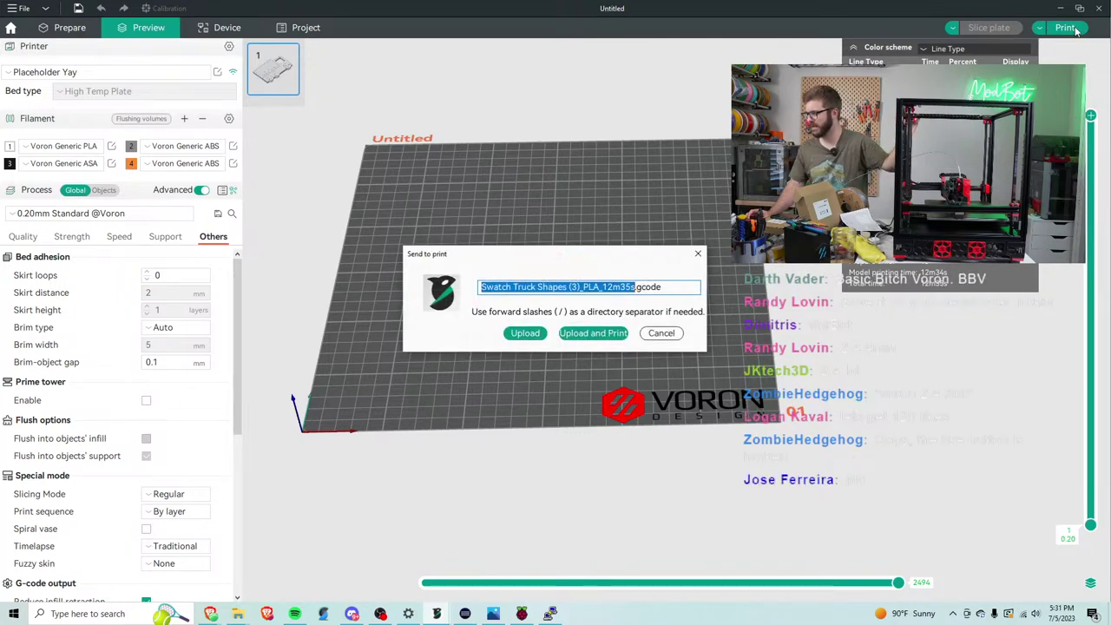
pyautogui.click(596, 333)
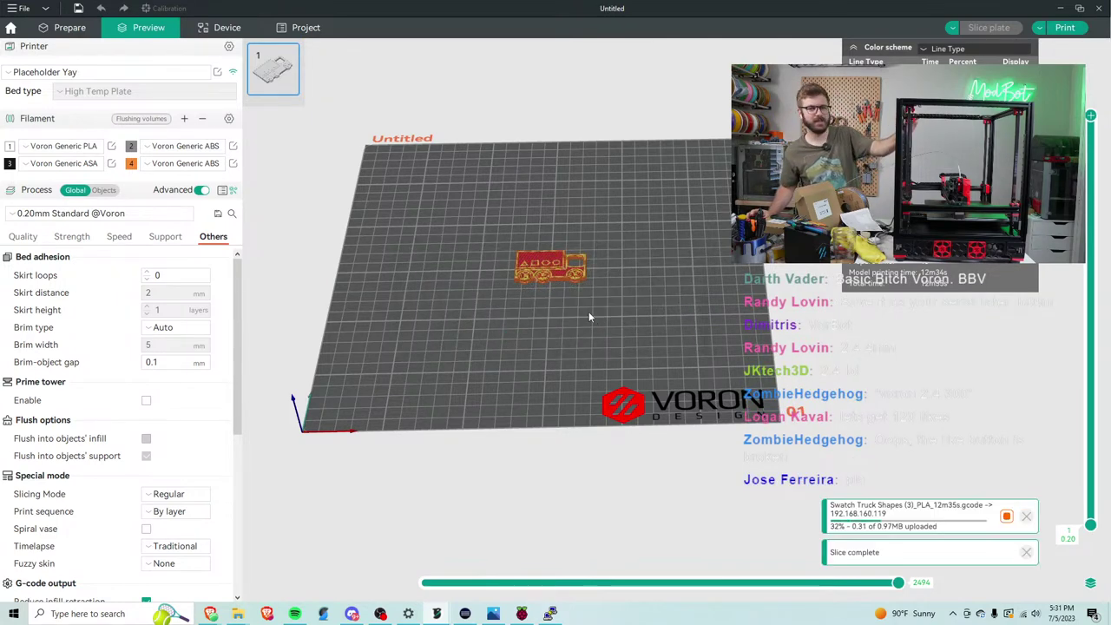
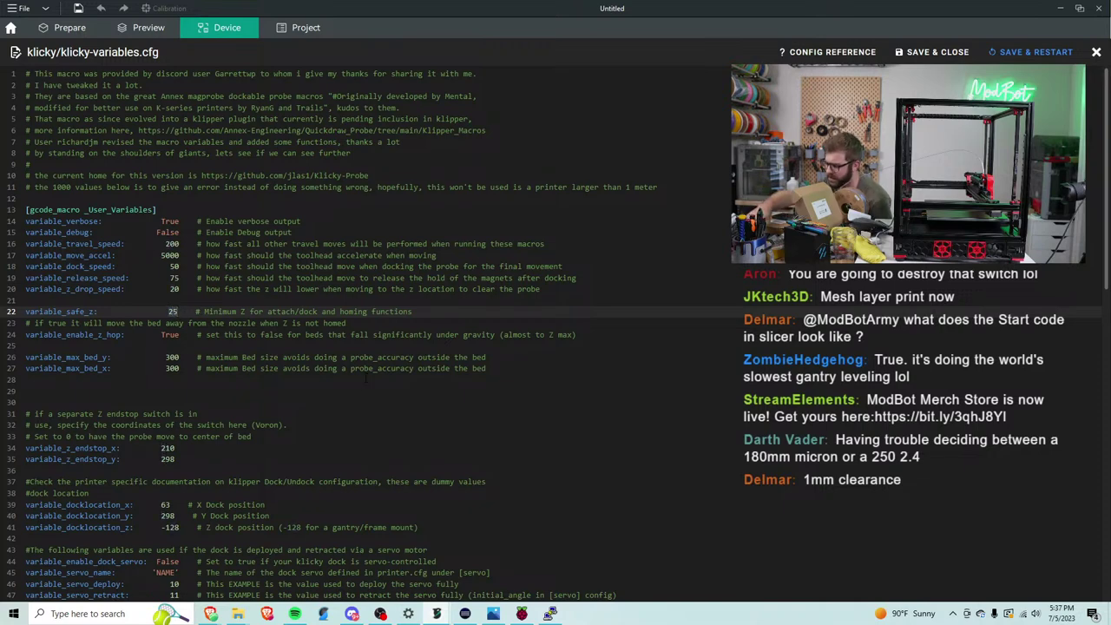
# Set variable_safe_z to 35 in klicky-variables.cfg.
pyautogui.press('BackSpace')
pyautogui.press('BackSpace')
pyautogui.write('35')
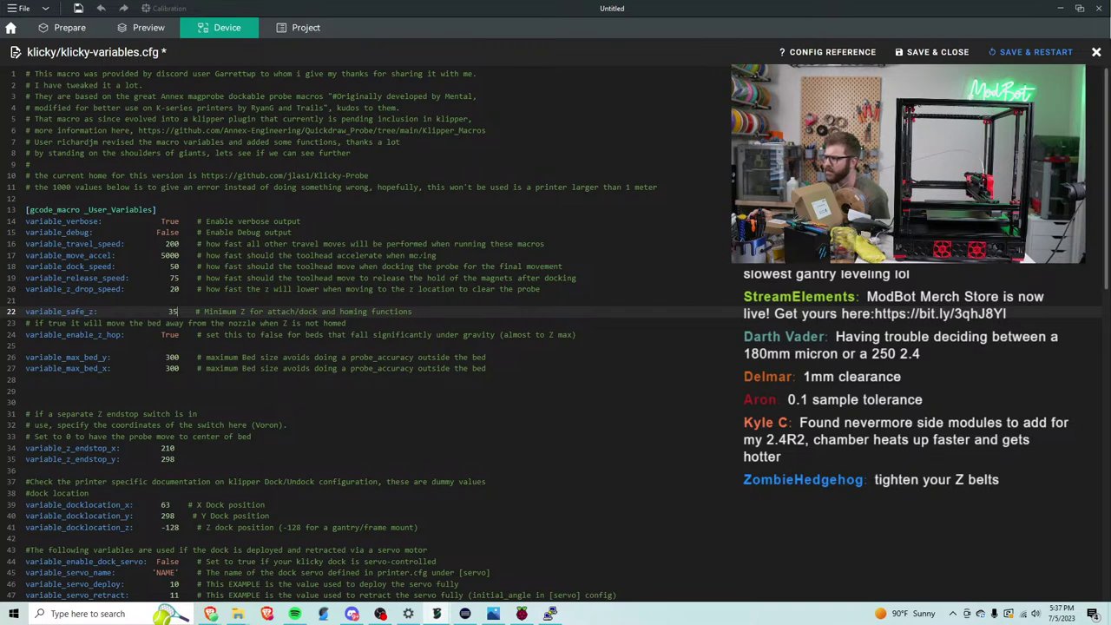
# Set variable_travel_speed to 400 in klicky-variables.cfg.
pyautogui.doubleClick(172, 244)
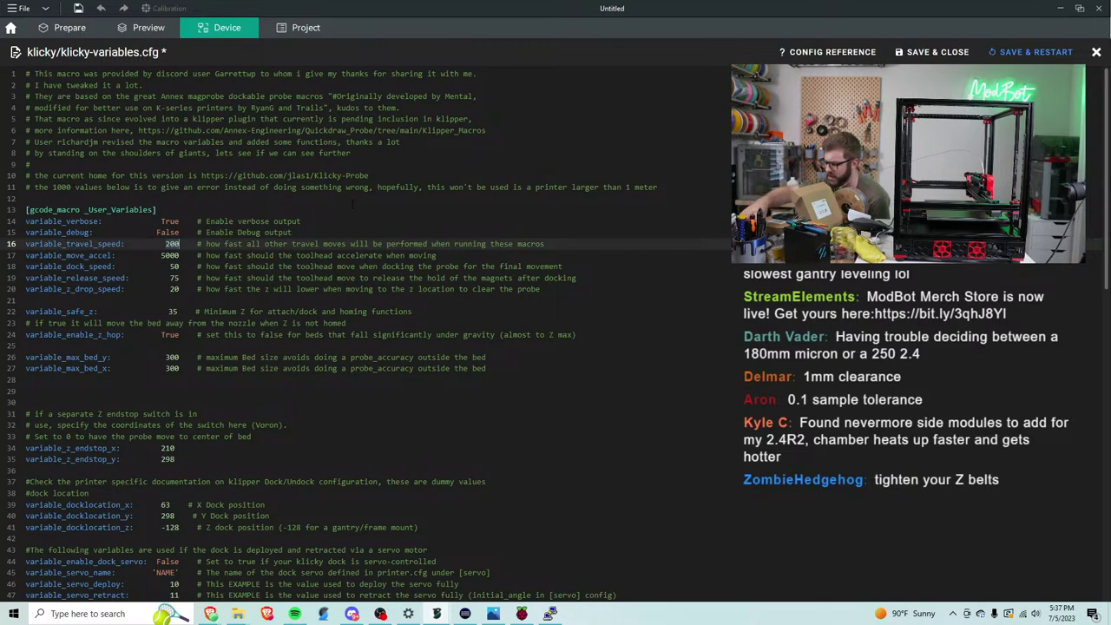
pyautogui.write('400')
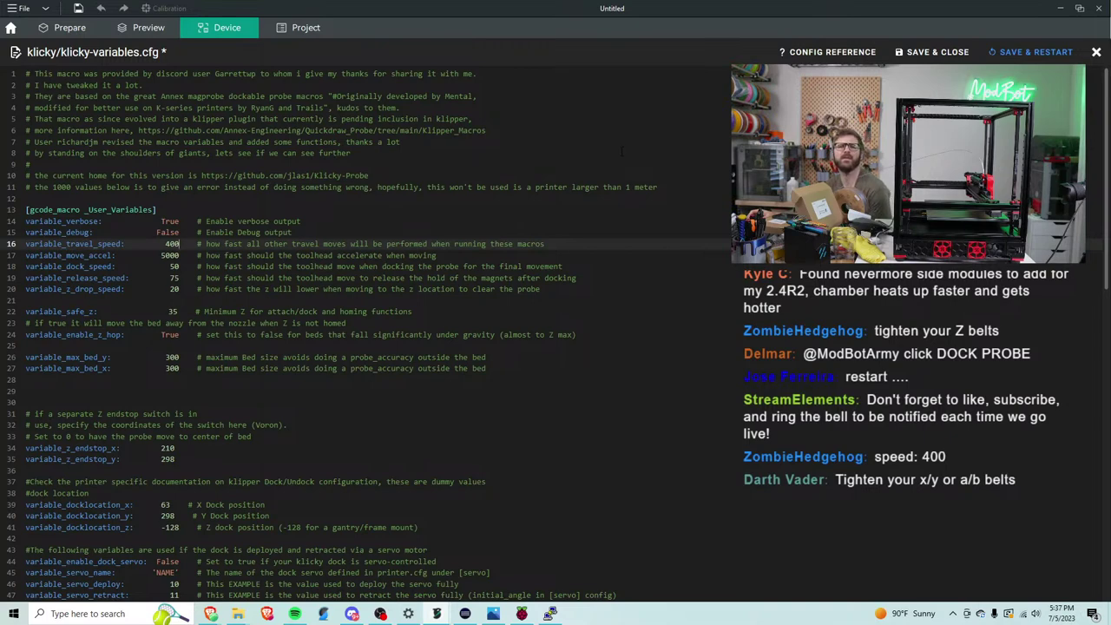
pyautogui.scroll(-5, 366, 246)
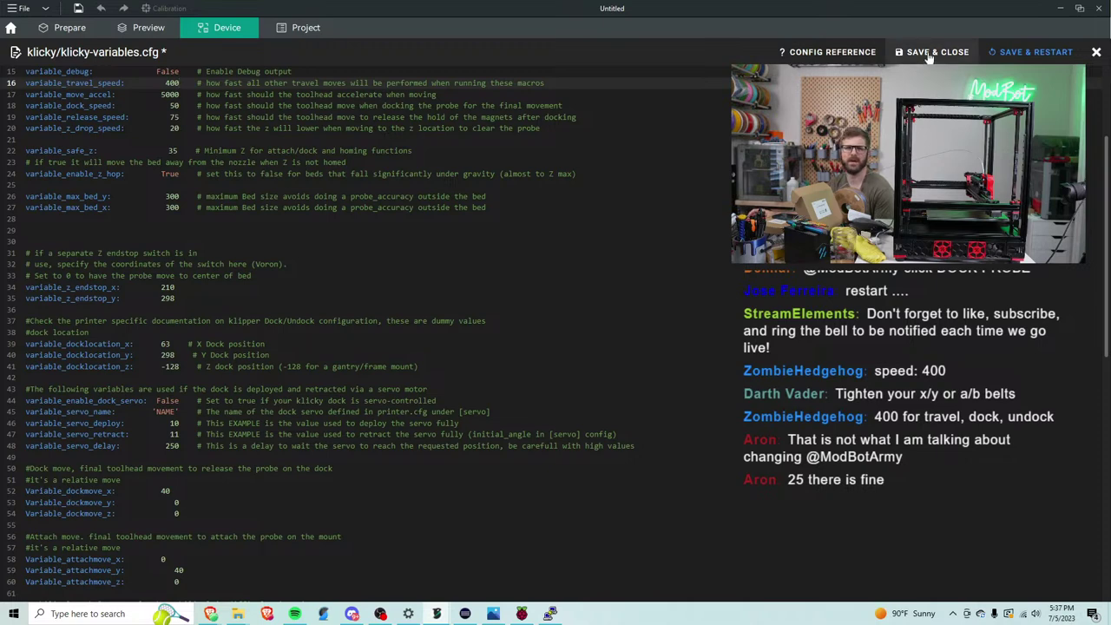
# Set variable_safe_z to 25 in klicky-variables.cfg, then save and close the file.
pyautogui.scroll(3, 533, 209)
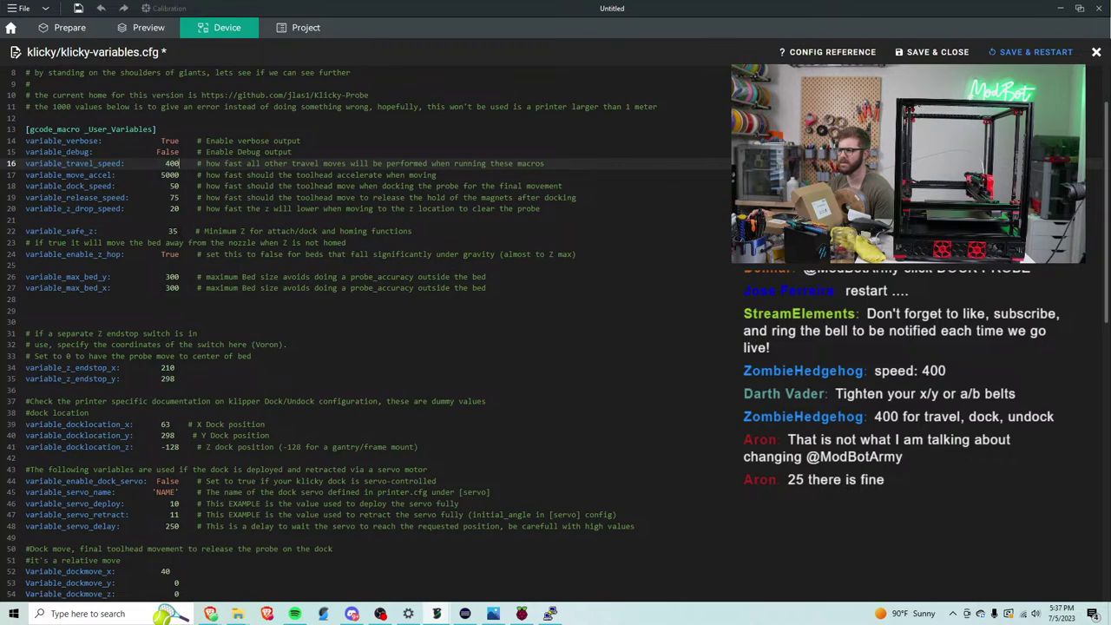
pyautogui.click(173, 231)
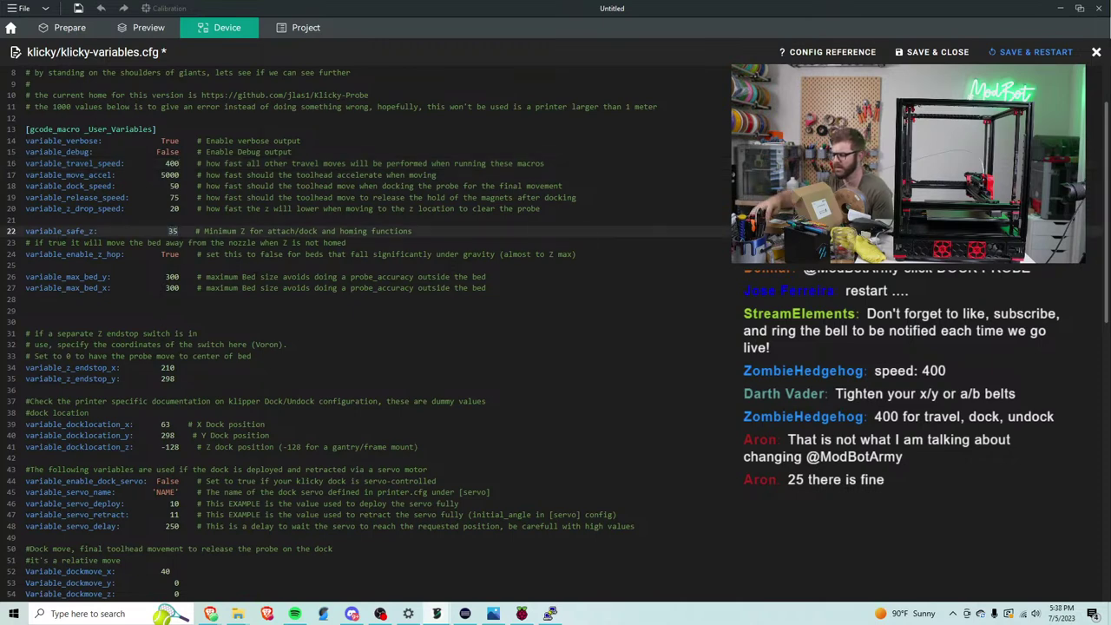
pyautogui.press('BackSpace')
pyautogui.press('BackSpace')
pyautogui.write('25')
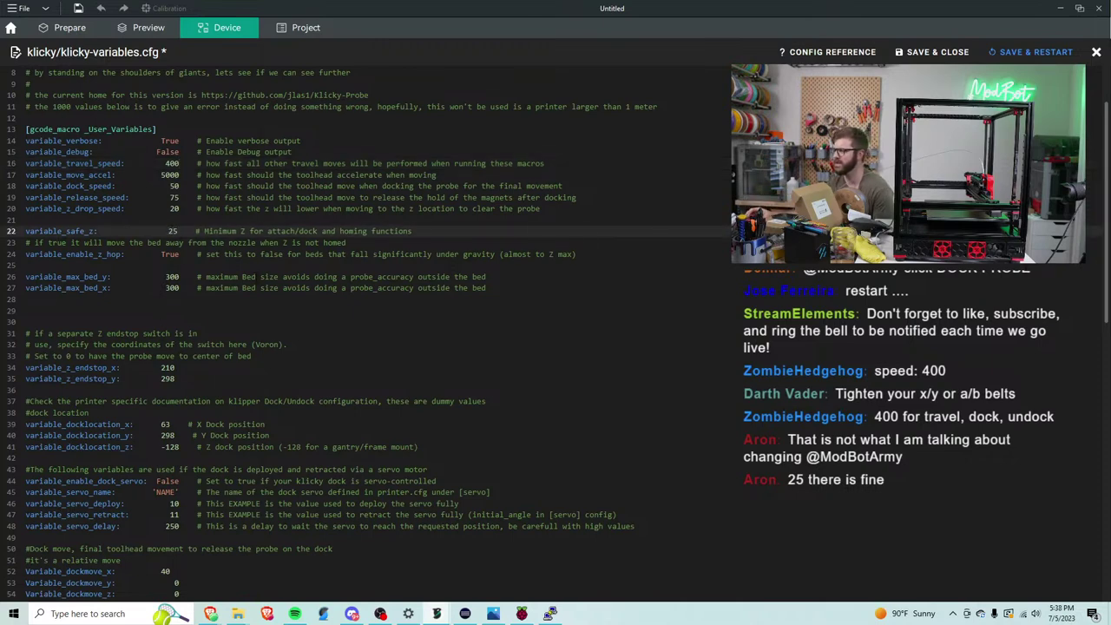
pyautogui.click(930, 52)
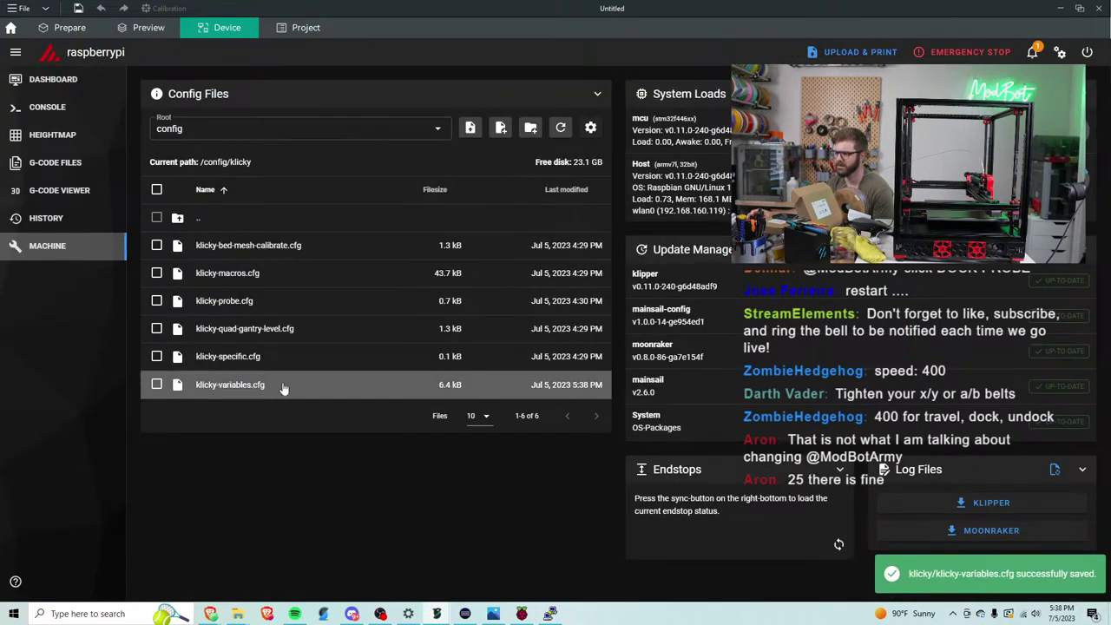
# Look into klicky-quad-gantry-level.cfg, close it, and open printer.cfg from the parent config folder.
pyautogui.click(290, 328)
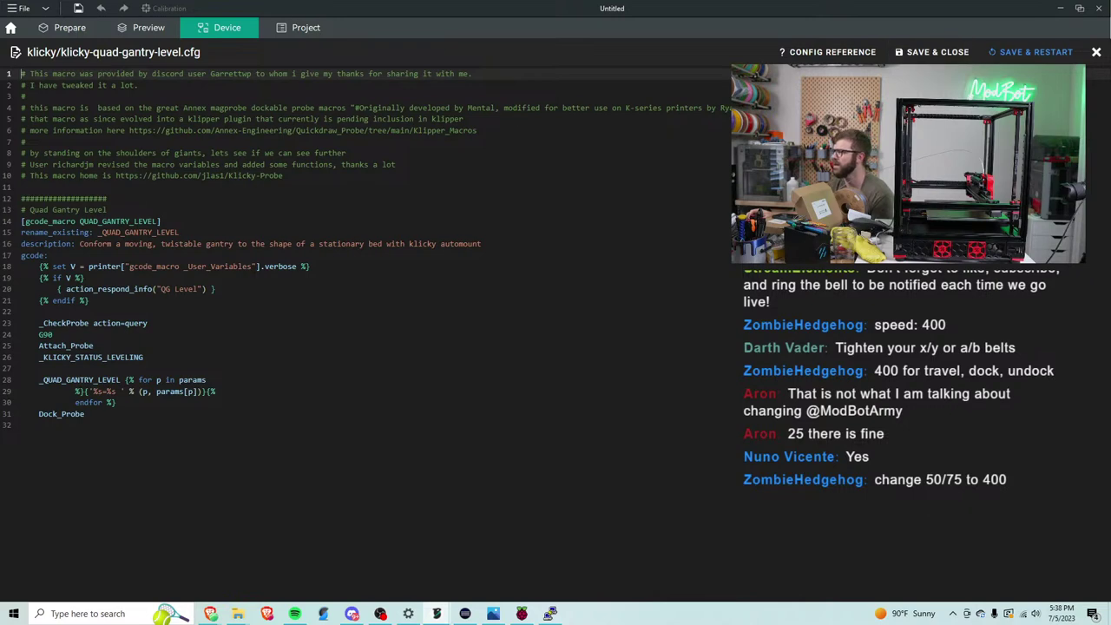
pyautogui.click(1096, 52)
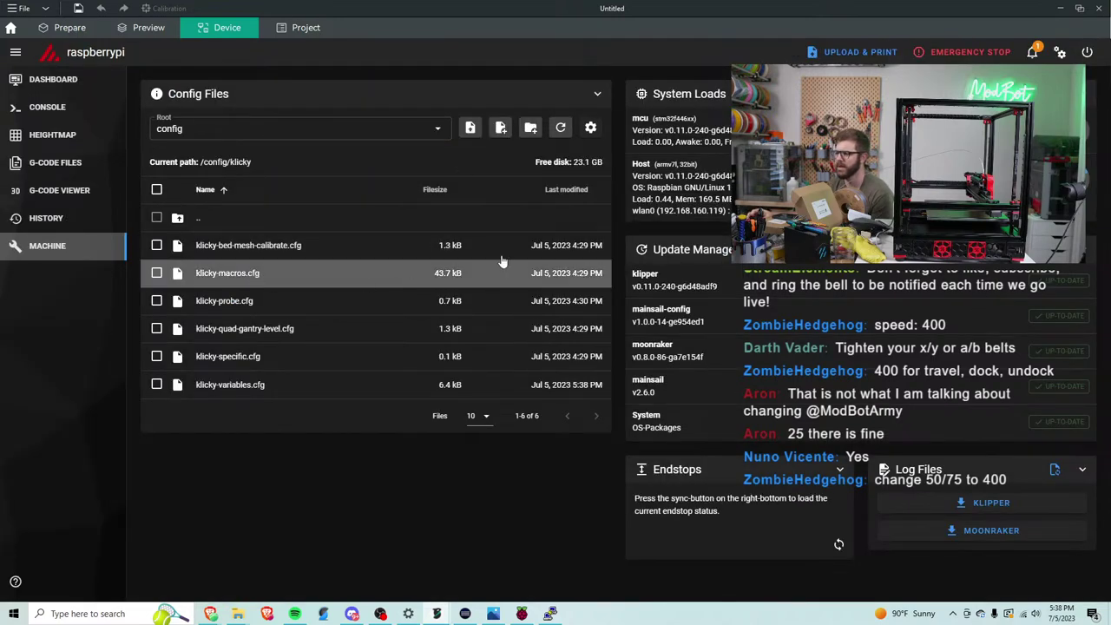
pyautogui.click(276, 220)
pyautogui.click(223, 385)
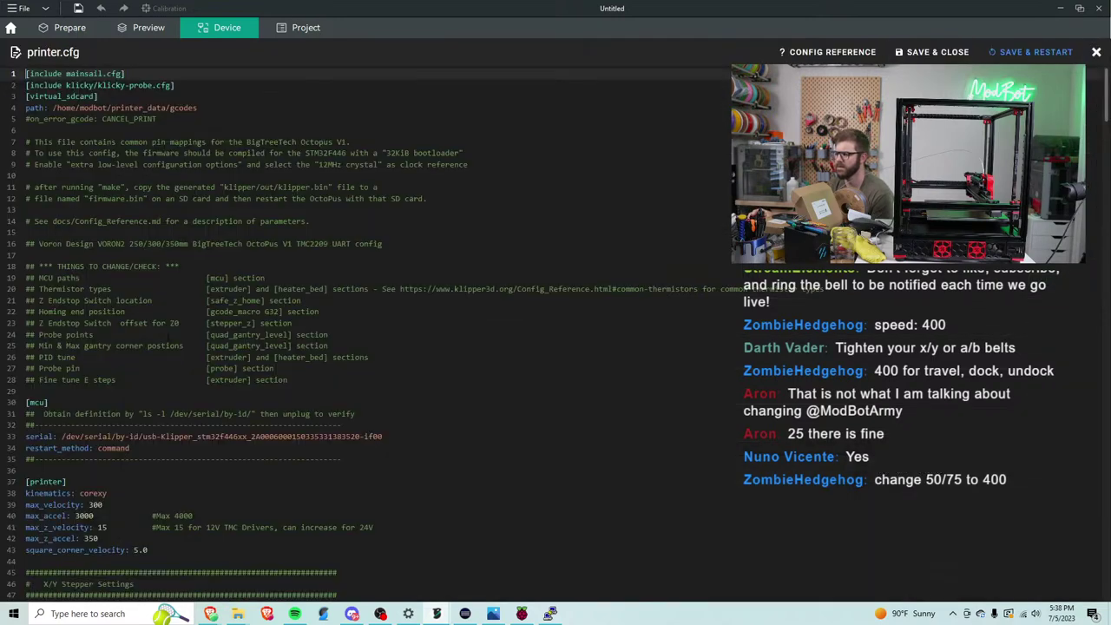
# Set samples_tolerance to 0.01 in the [probe] section of printer.cfg.
pyautogui.scroll(-18, 165, 388)
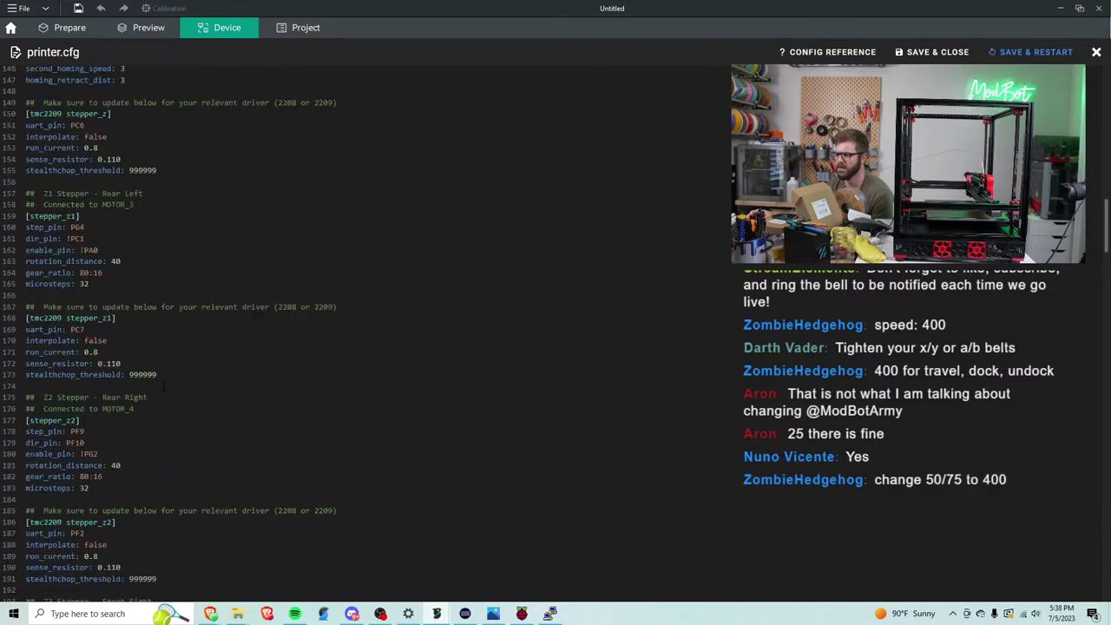
pyautogui.scroll(-13, 163, 387)
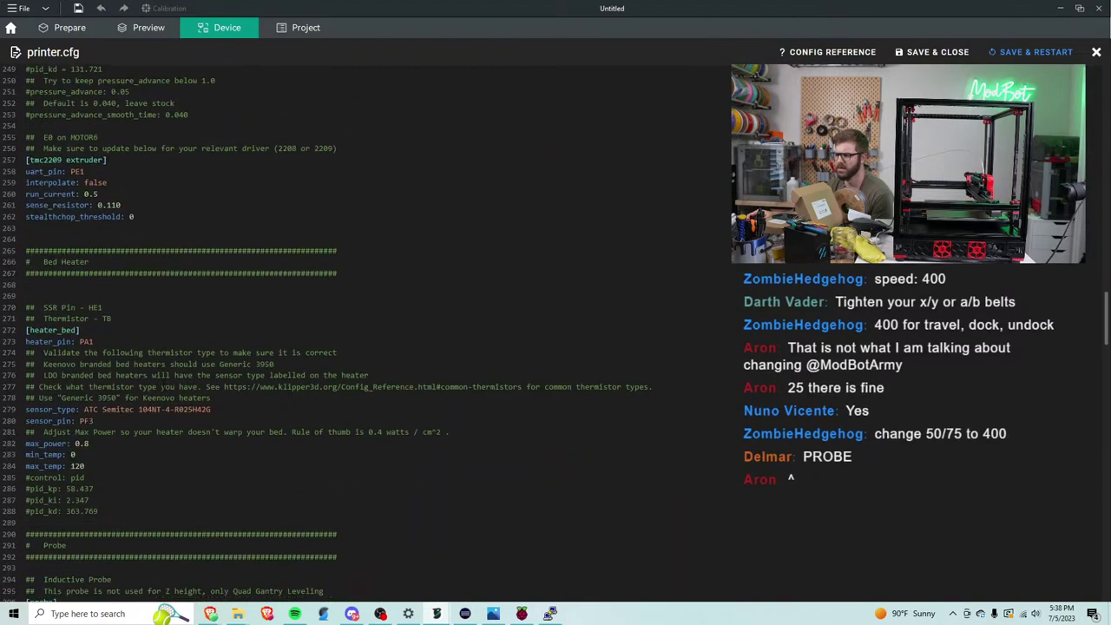
pyautogui.scroll(-4, 164, 386)
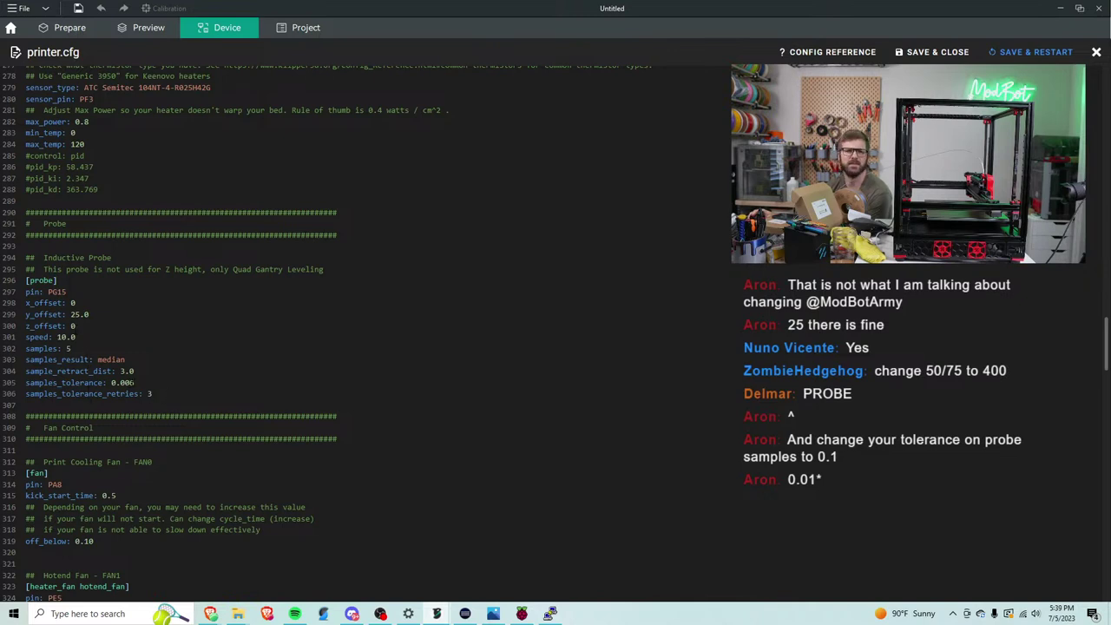
pyautogui.click(134, 383)
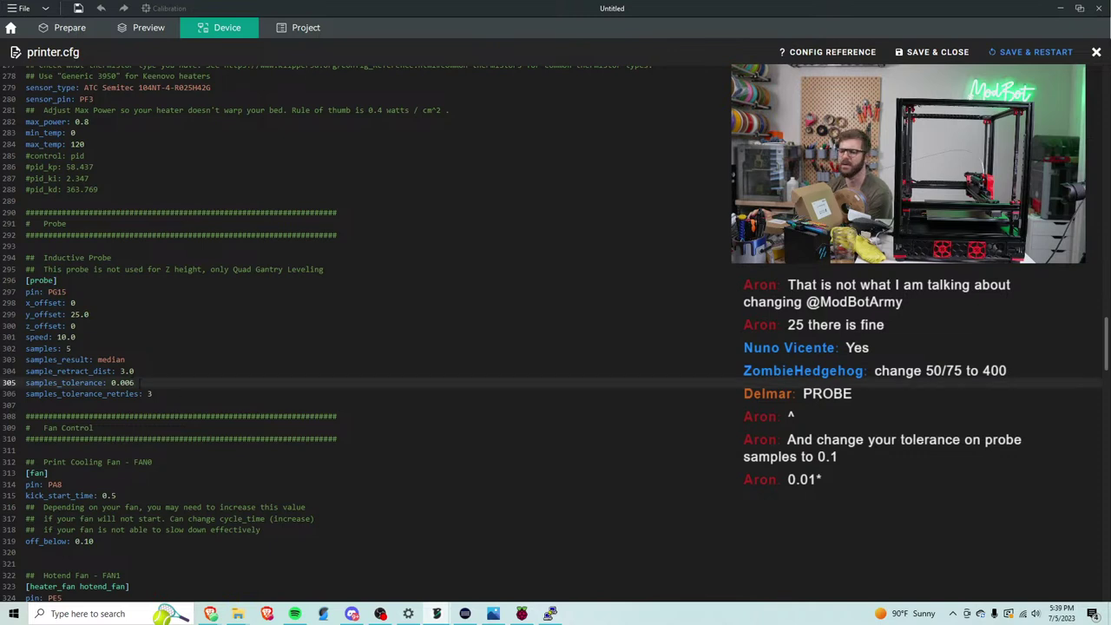
pyautogui.press('BackSpace')
pyautogui.press('BackSpace')
pyautogui.write('1')
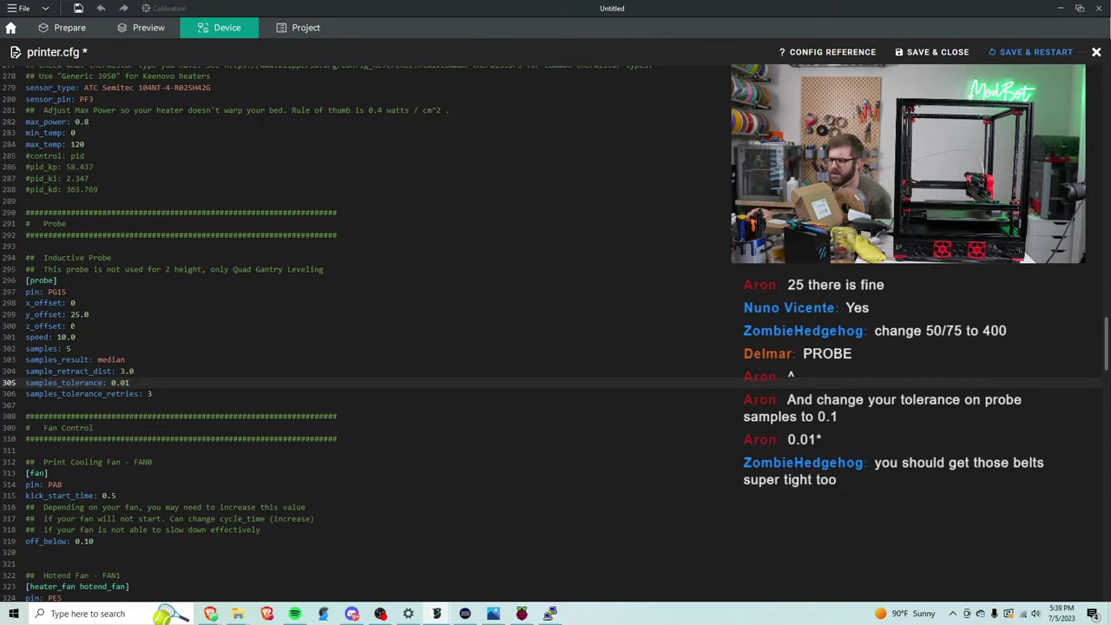
pyautogui.doubleClick(72, 325)
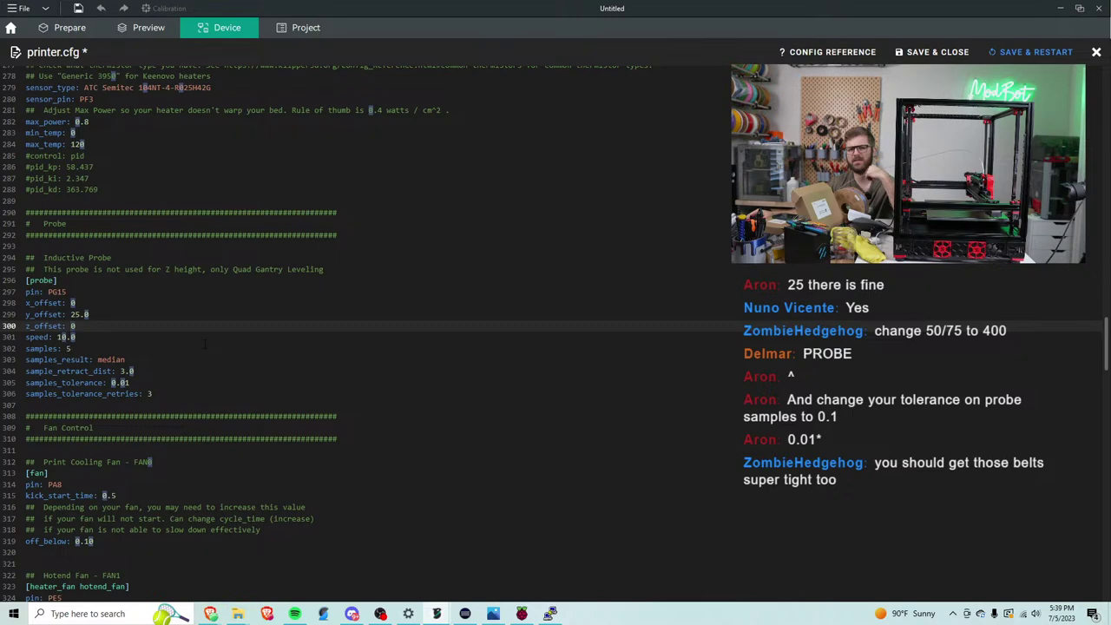
# Set horizontal_move_z to 15 in the [quad_gantry_level] section.
pyautogui.scroll(-10, 205, 343)
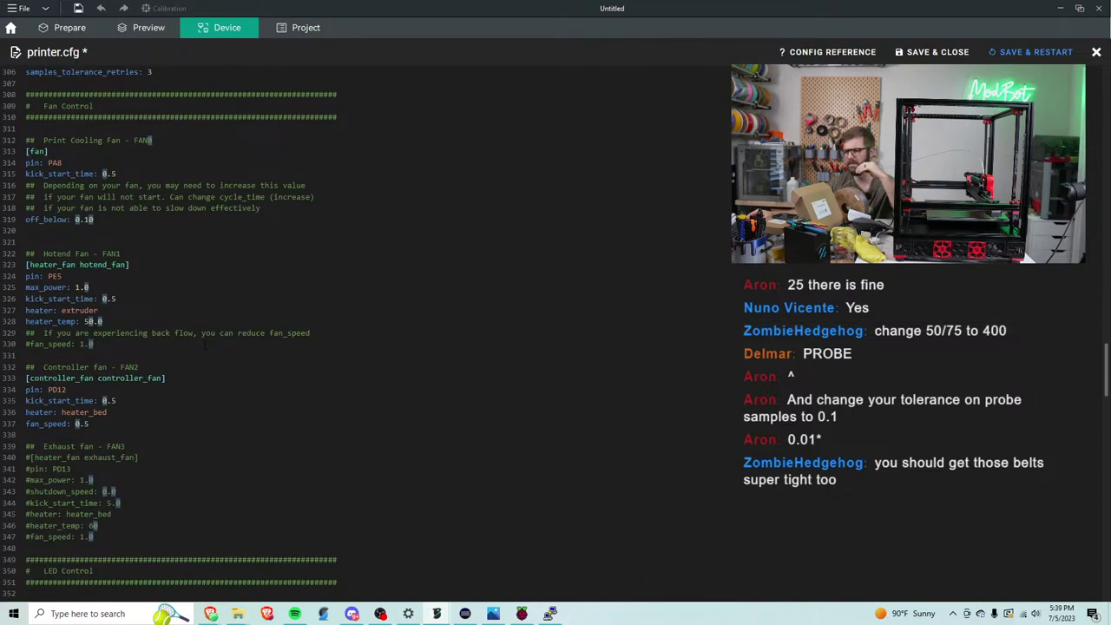
pyautogui.scroll(-19, 205, 345)
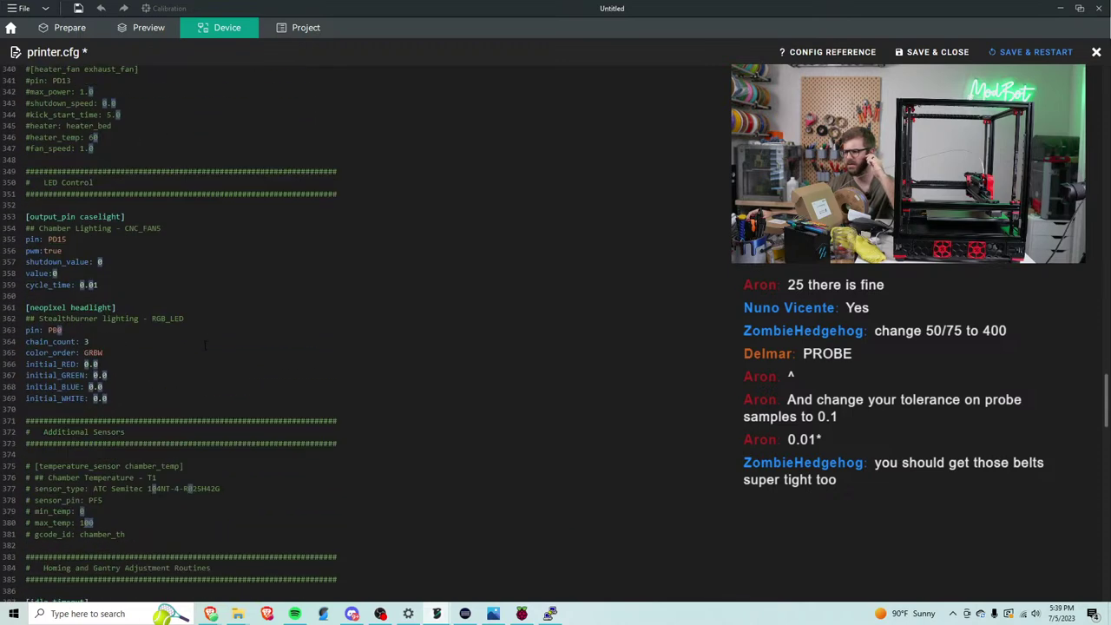
pyautogui.scroll(-9, 205, 345)
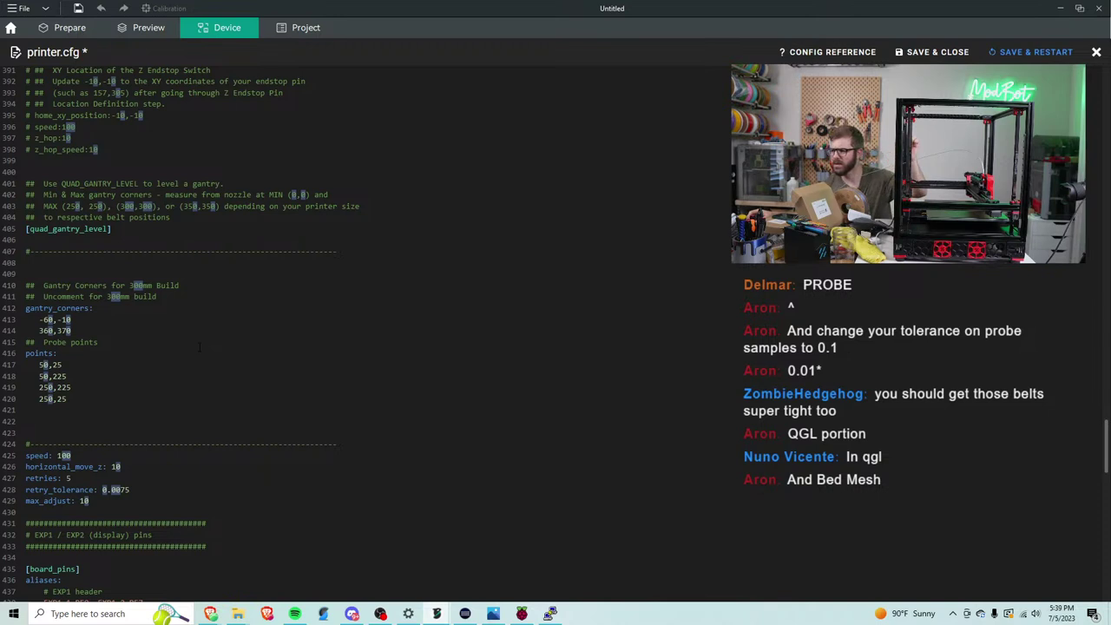
pyautogui.scroll(5, 205, 345)
pyautogui.scroll(-7, 193, 351)
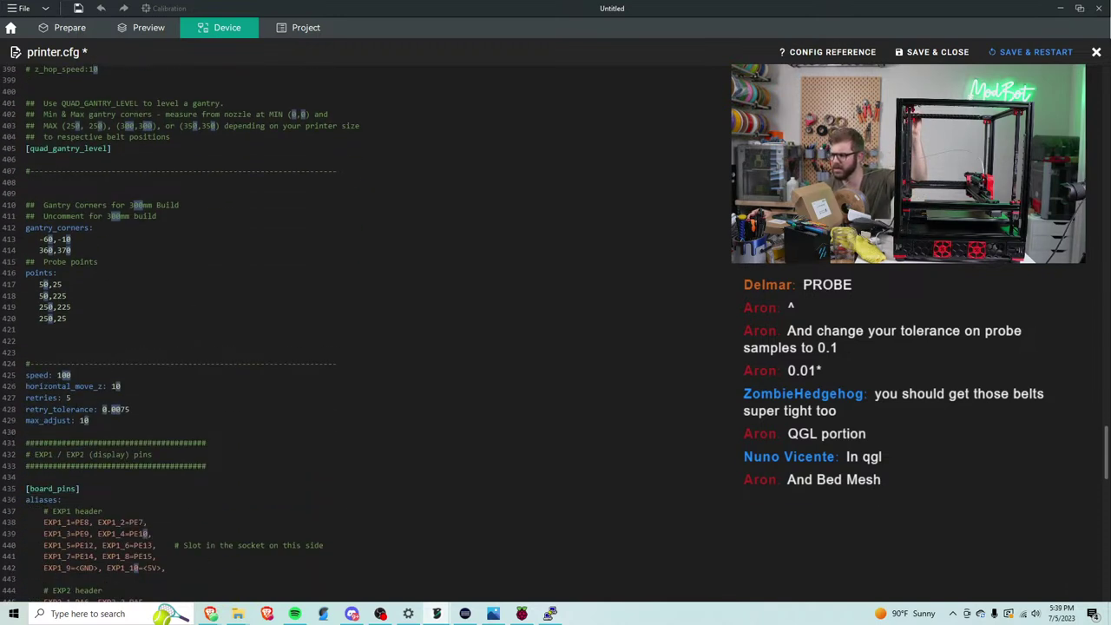
pyautogui.click(121, 386)
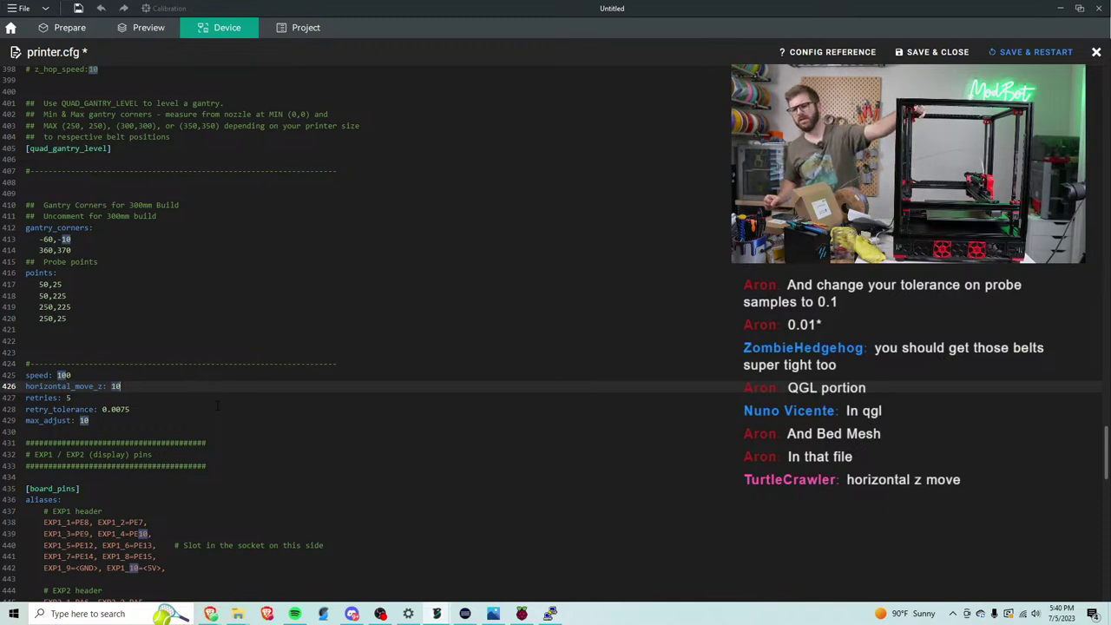
pyautogui.press('BackSpace')
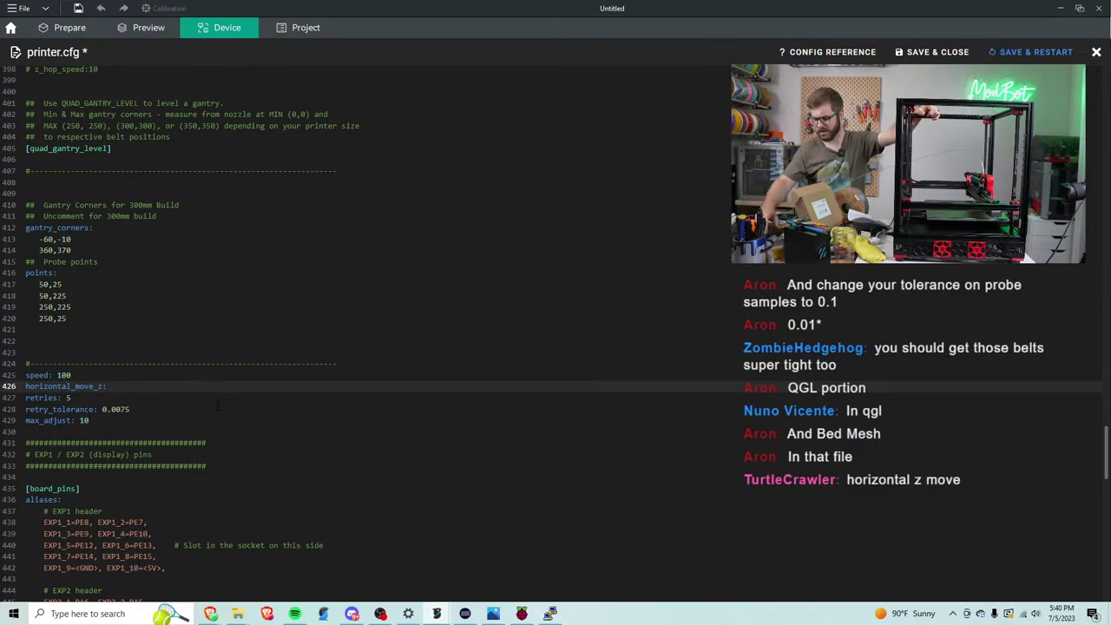
pyautogui.write('5')
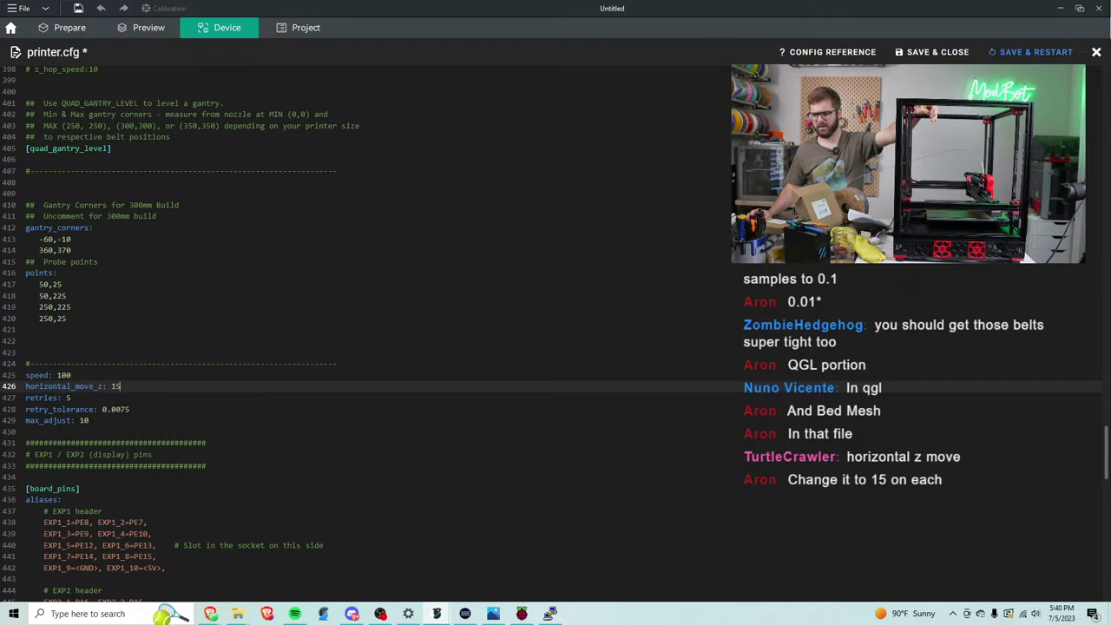
# Set retry_tolerance to 0.01 and speed to 400 in the [quad_gantry_level] section.
pyautogui.click(139, 409)
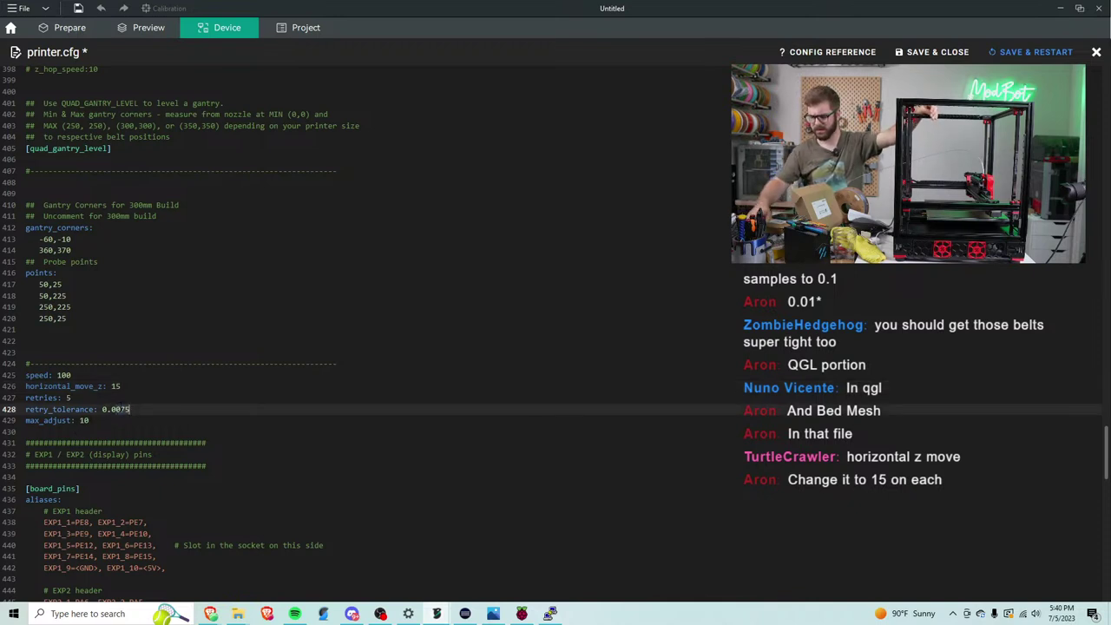
pyautogui.press('BackSpace')
pyautogui.press('BackSpace')
pyautogui.press('BackSpace')
pyautogui.write('1')
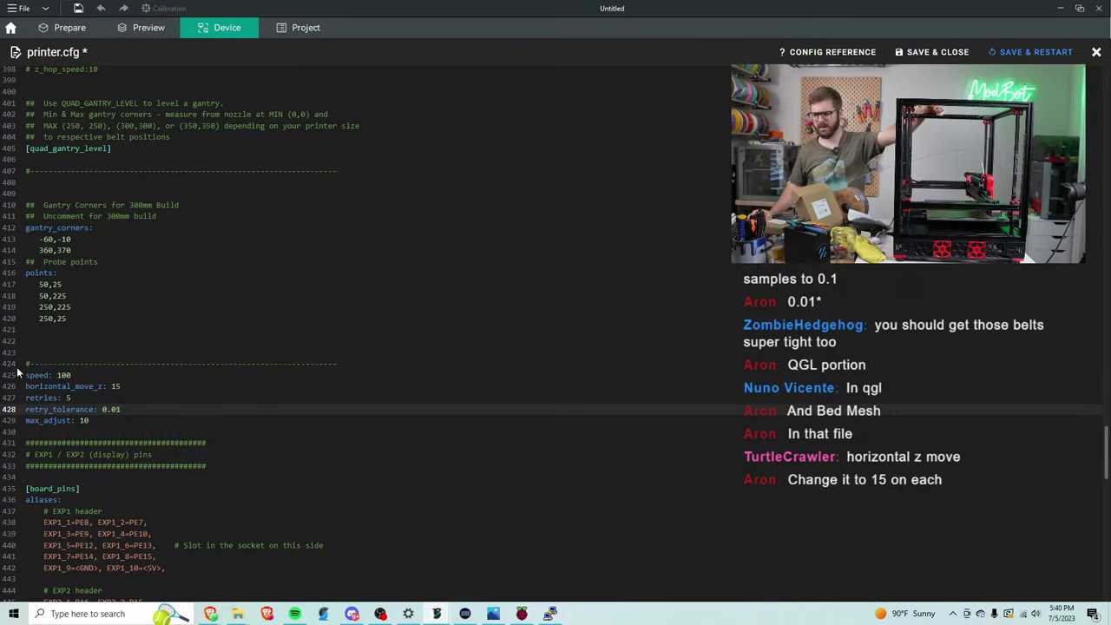
pyautogui.click(57, 374)
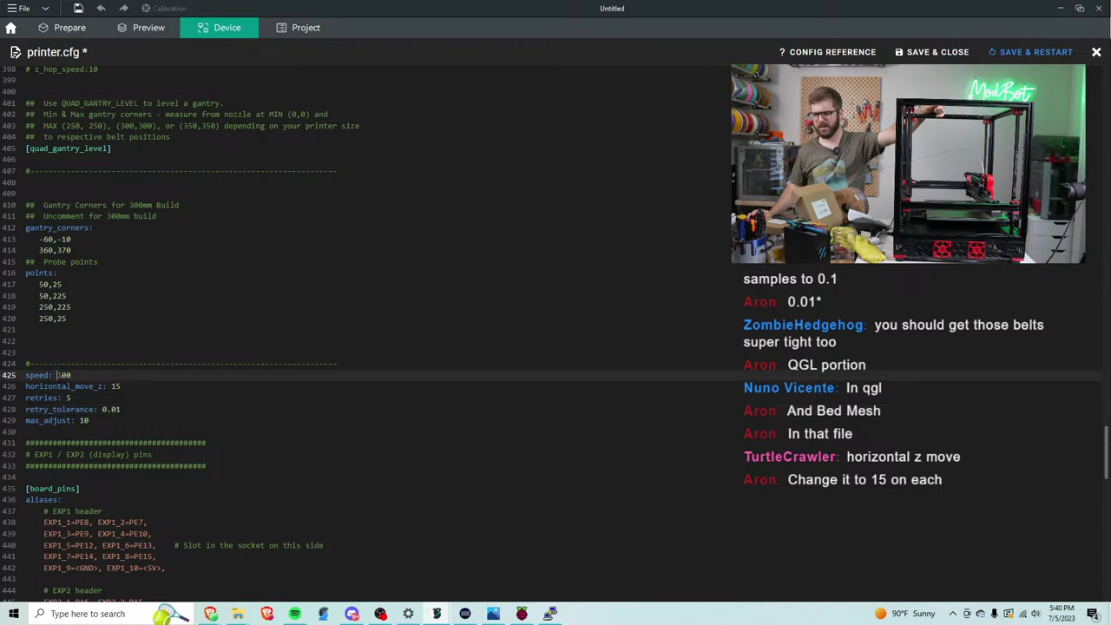
pyautogui.write('4')
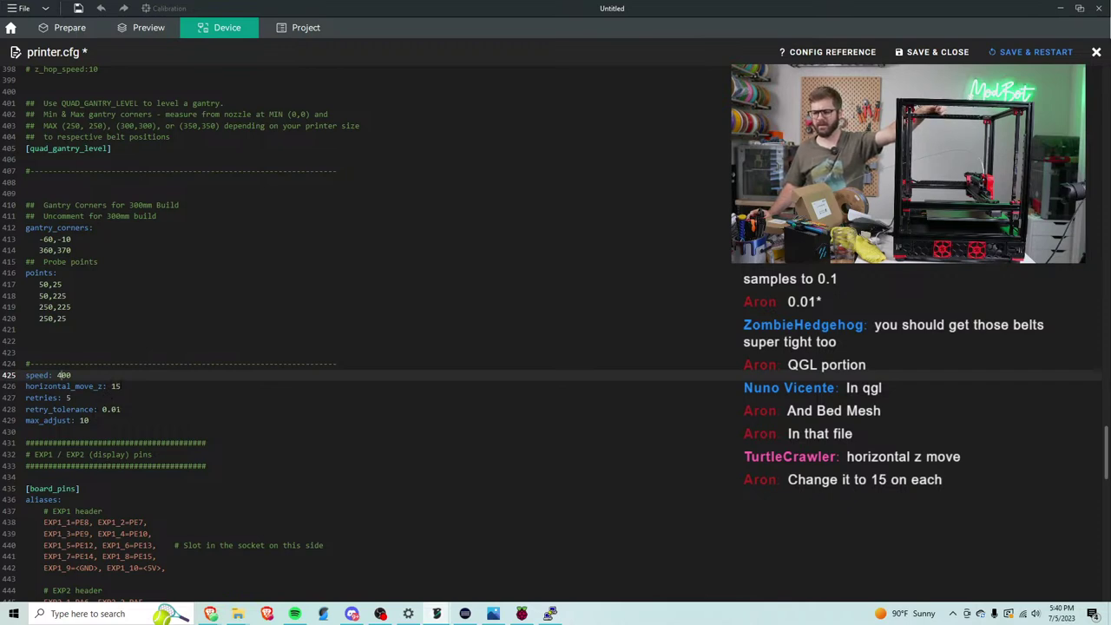
# Set horizontal_move_z to 15 in the [bed_mesh] section.
pyautogui.scroll(-10, 137, 414)
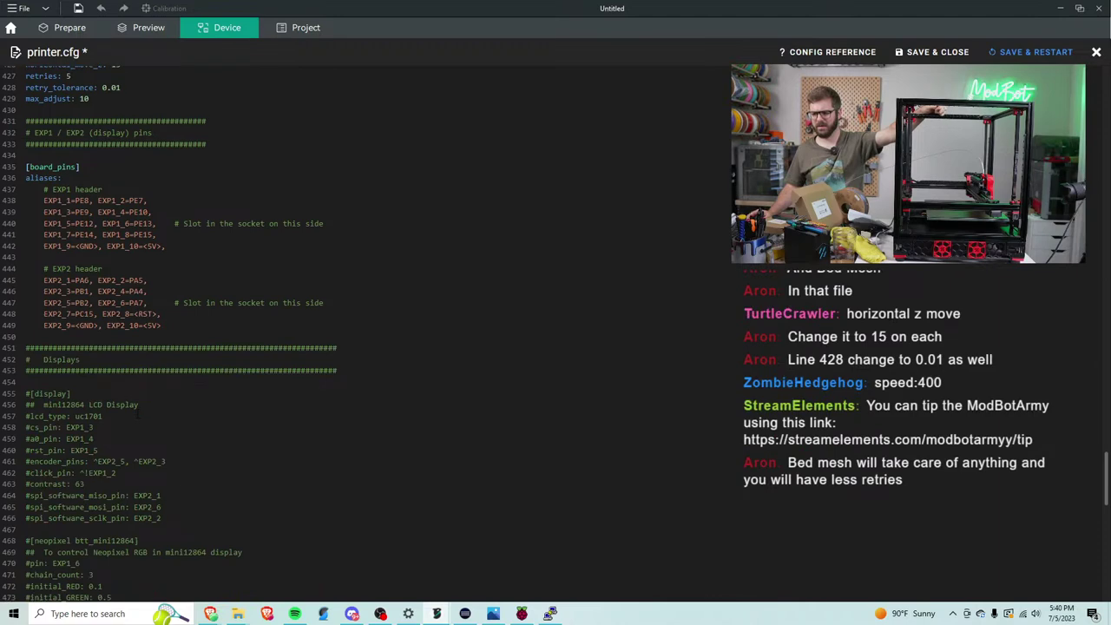
pyautogui.scroll(-17, 137, 415)
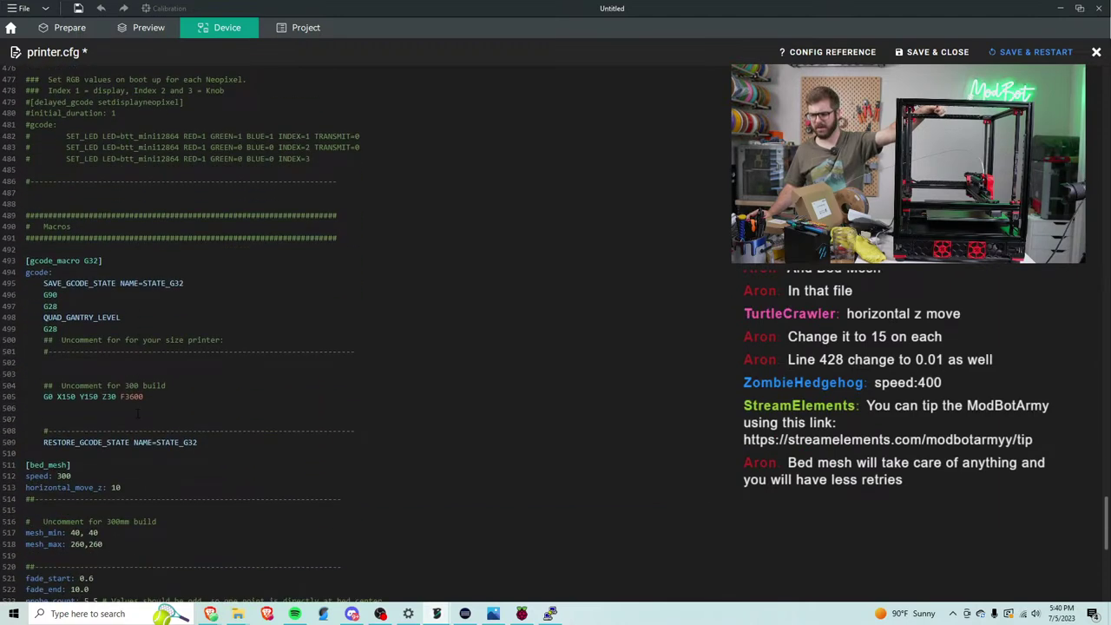
pyautogui.scroll(-5, 138, 414)
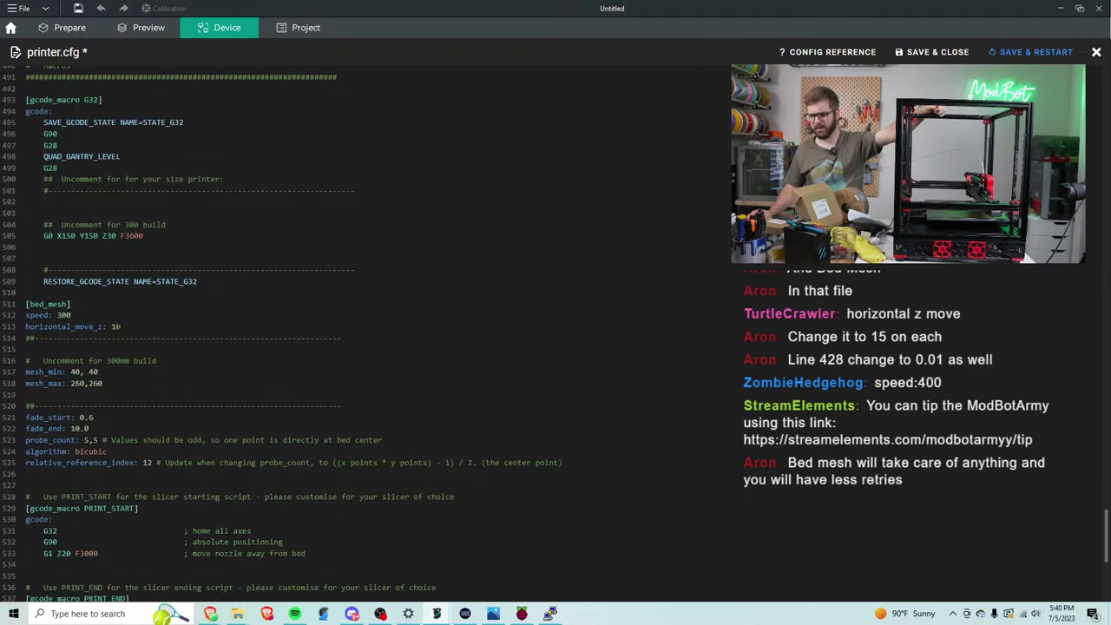
pyautogui.click(118, 326)
pyautogui.scroll(15, 244, 339)
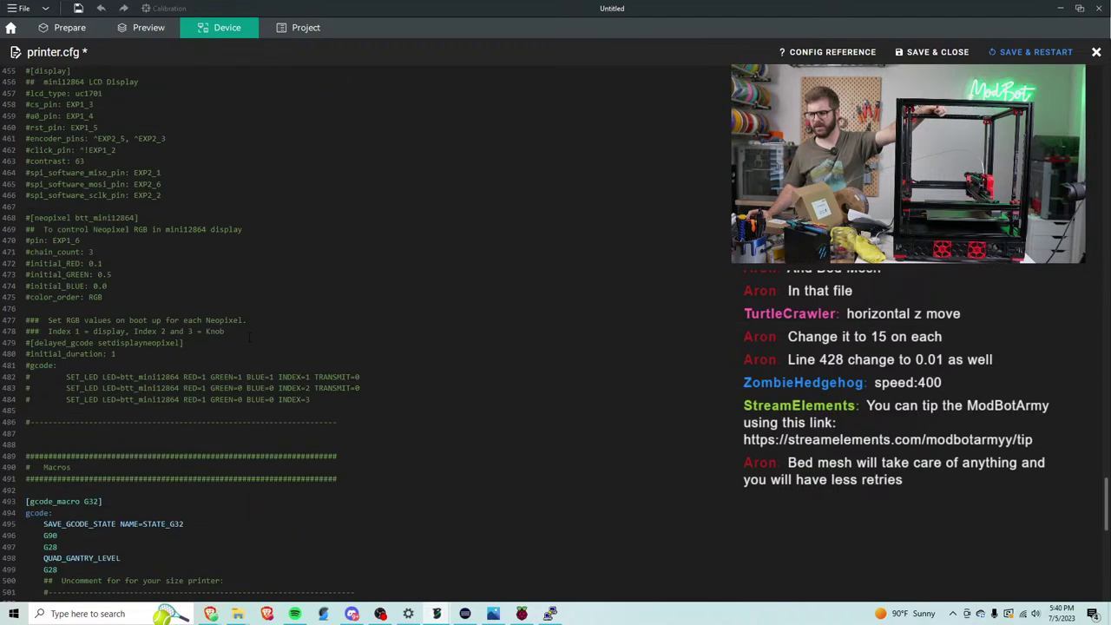
pyautogui.scroll(-13, 245, 340)
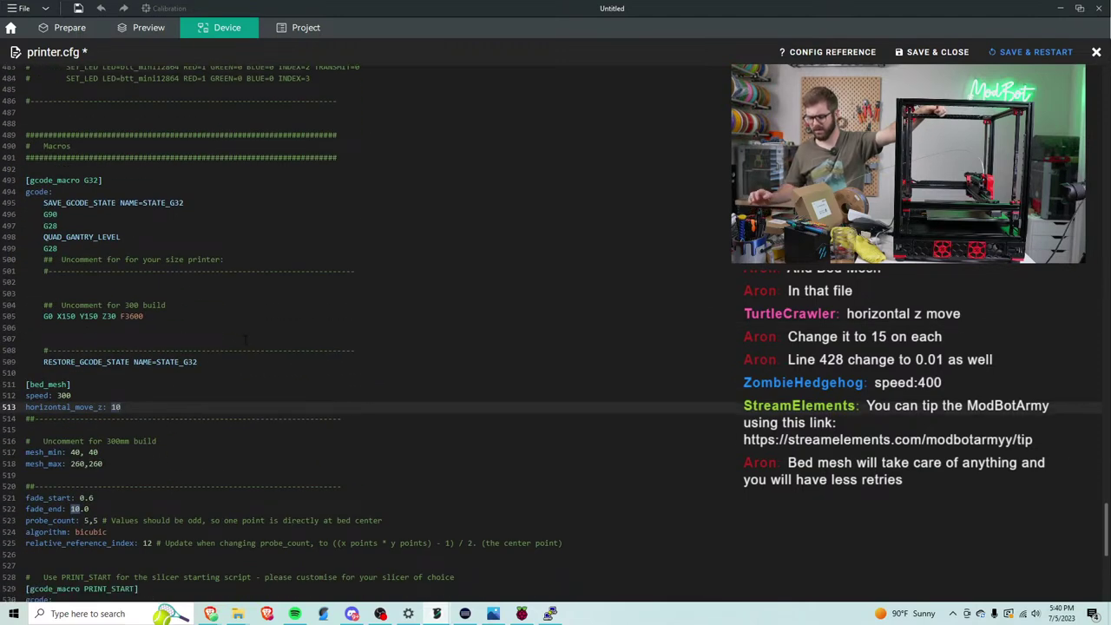
pyautogui.press('BackSpace')
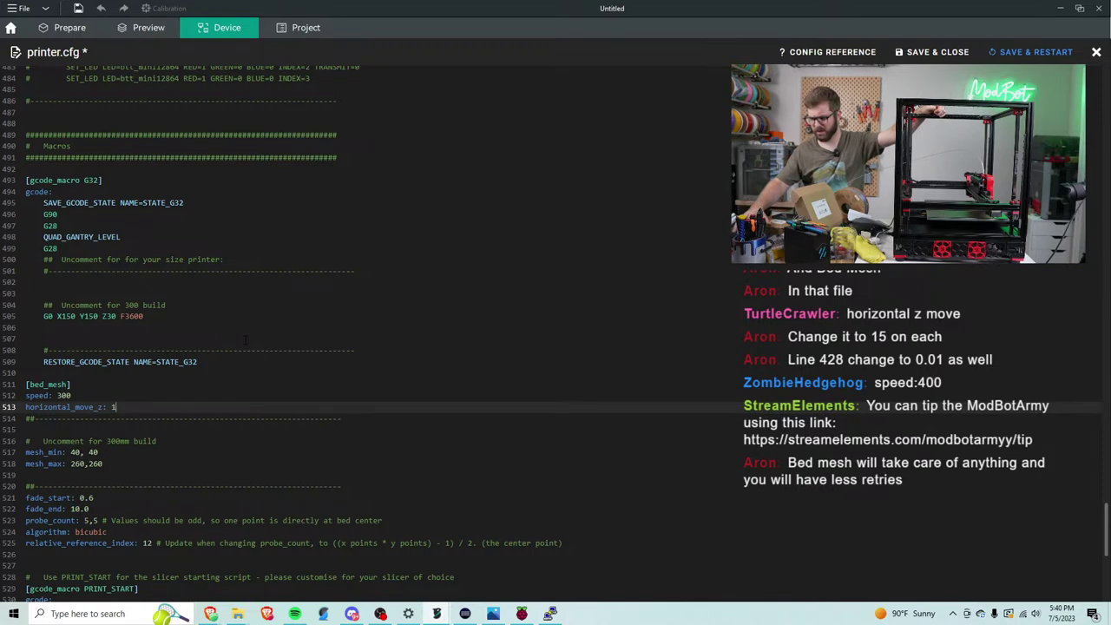
pyautogui.write('5')
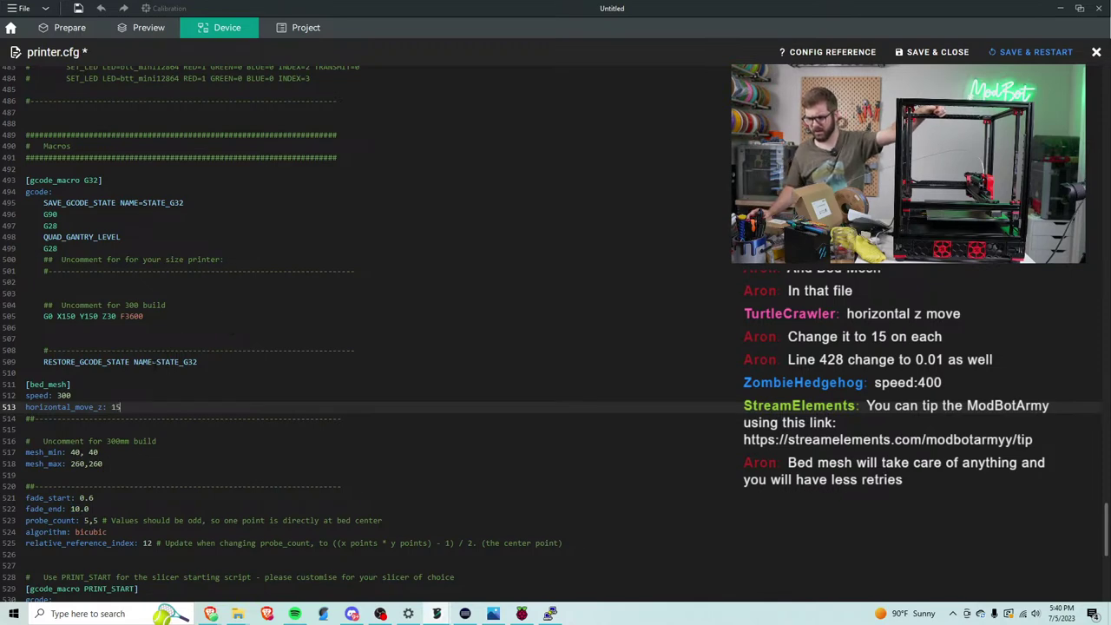
# Change speed to 400 in the [bed_mesh] section and return it to 300.
pyautogui.click(69, 395)
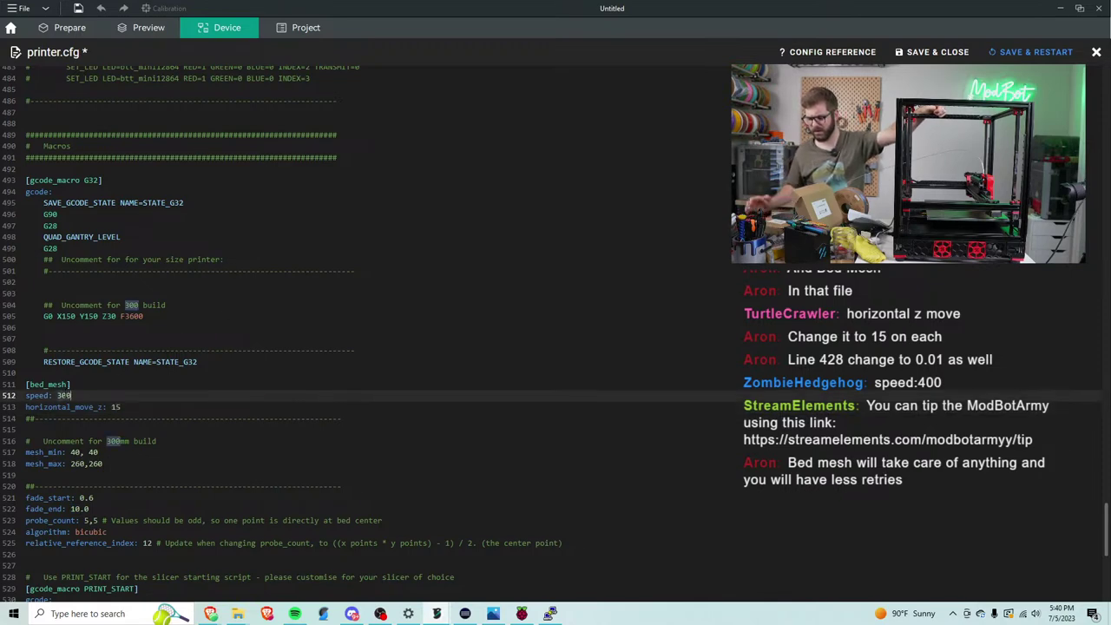
pyautogui.press('BackSpace')
pyautogui.press('BackSpace')
pyautogui.press('BackSpace')
pyautogui.write('400')
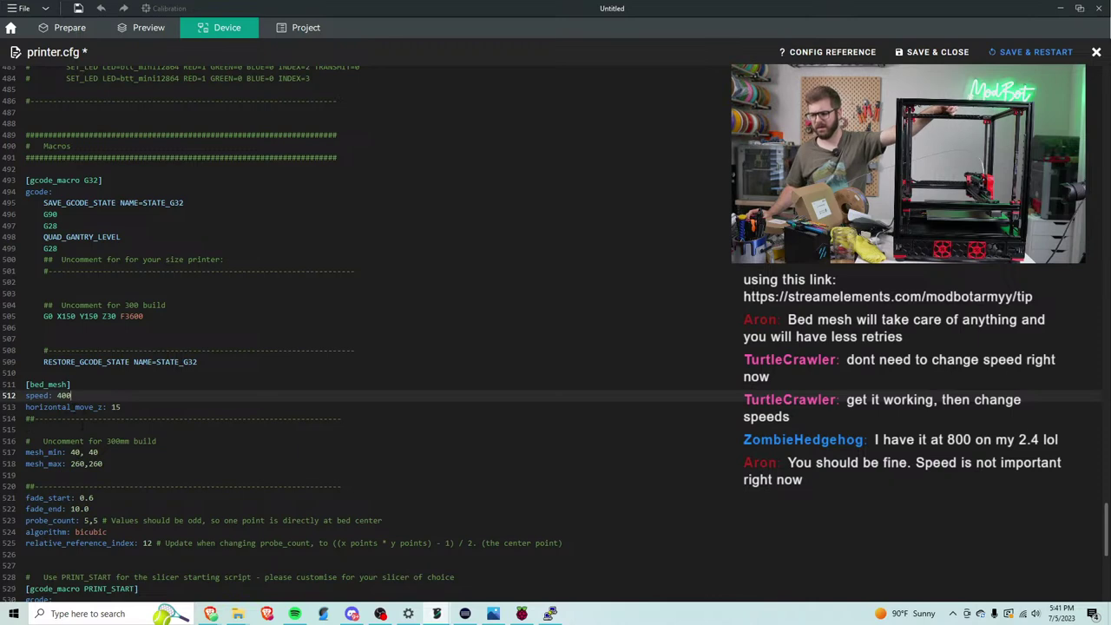
pyautogui.press('BackSpace')
pyautogui.write('3')
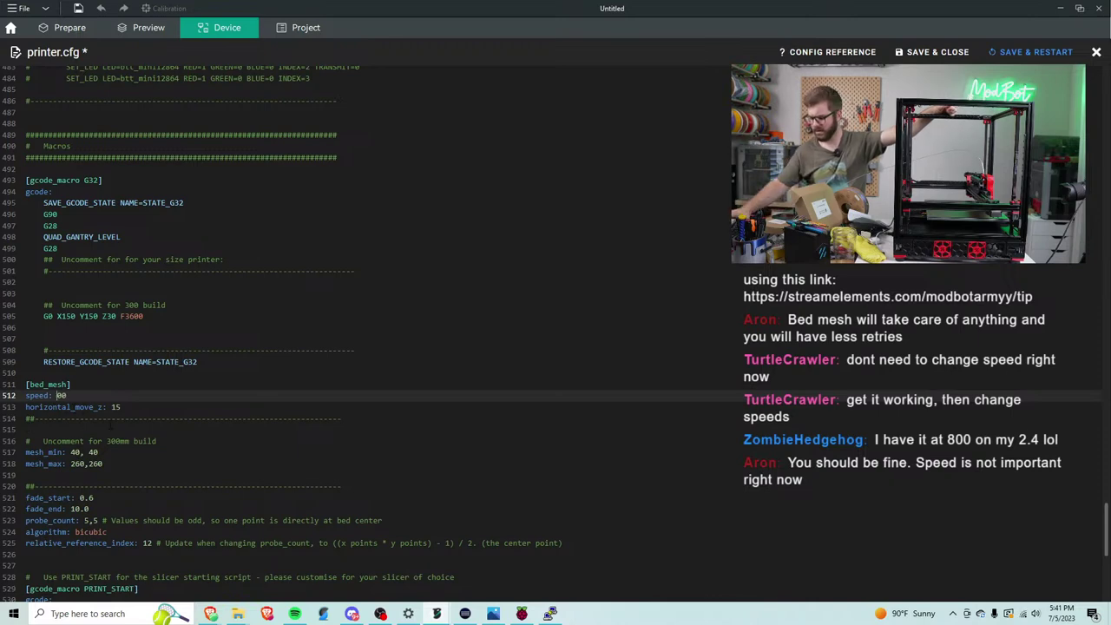
pyautogui.scroll(15, 113, 424)
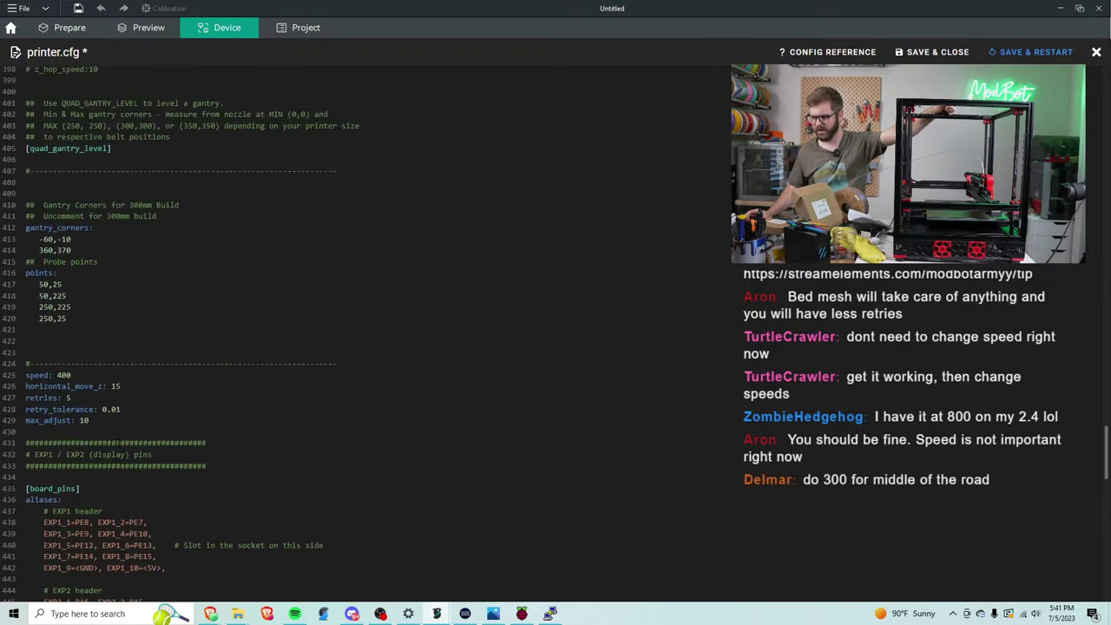
# Set speed to 300 in the [quad_gantry_level] section, then save and close printer.cfg without restarting the firmware.
pyautogui.click(62, 375)
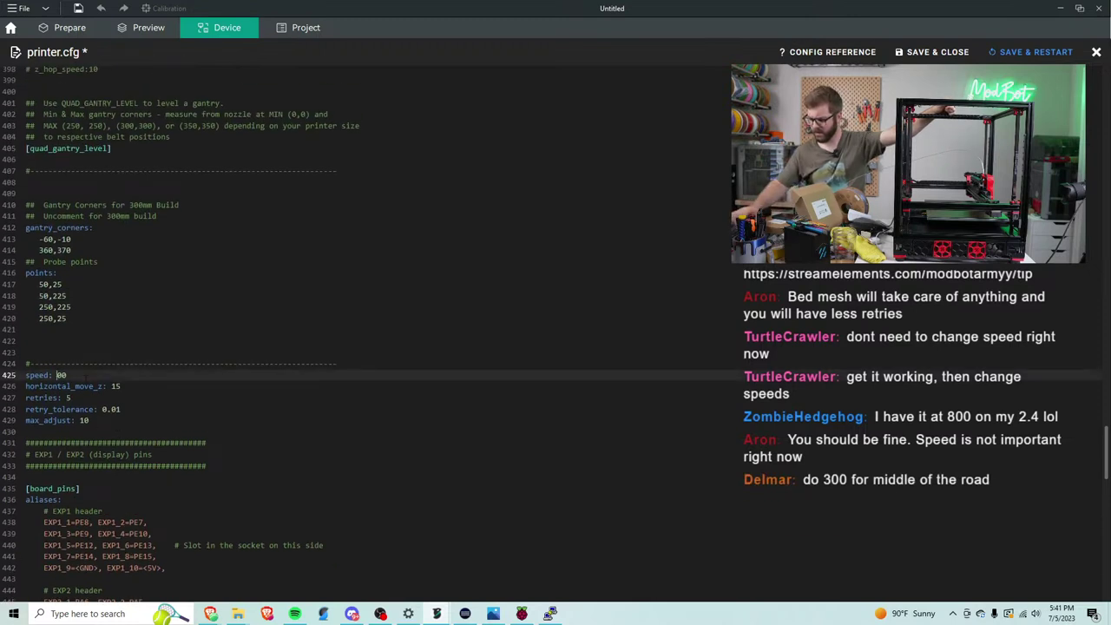
pyautogui.press('BackSpace')
pyautogui.write('3')
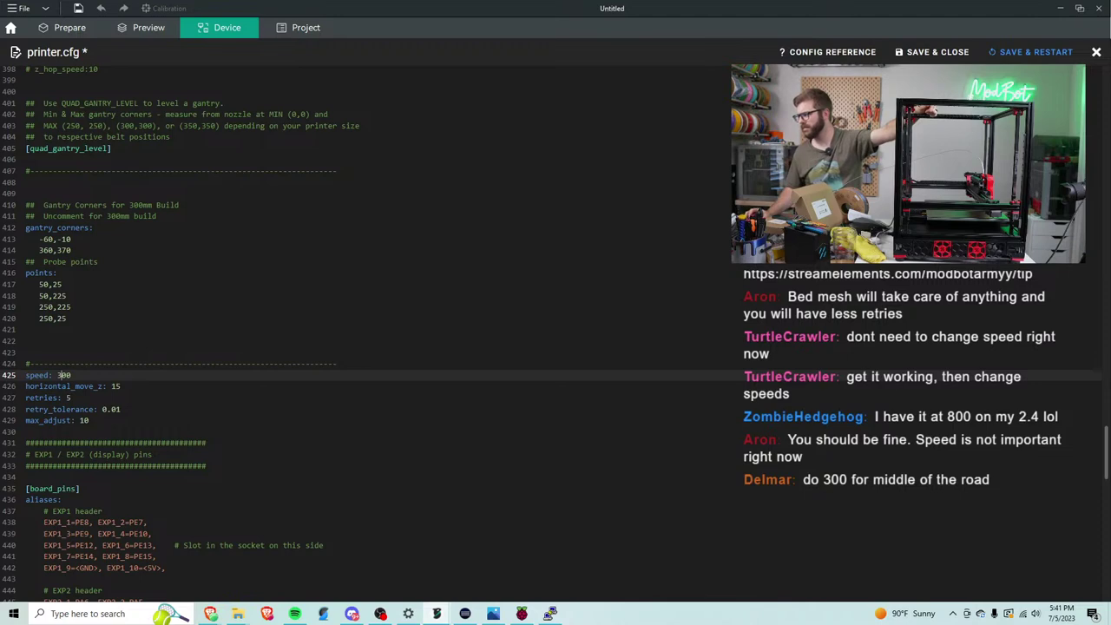
pyautogui.click(929, 53)
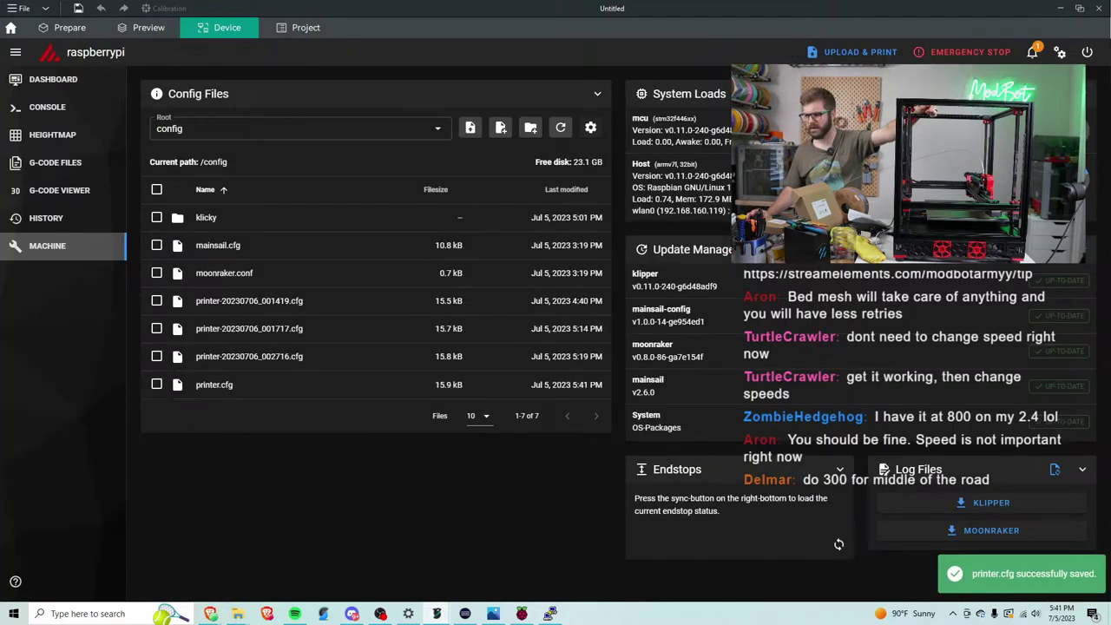
# Run the Dock Probe macro from the printer's dashboard.
pyautogui.click(44, 84)
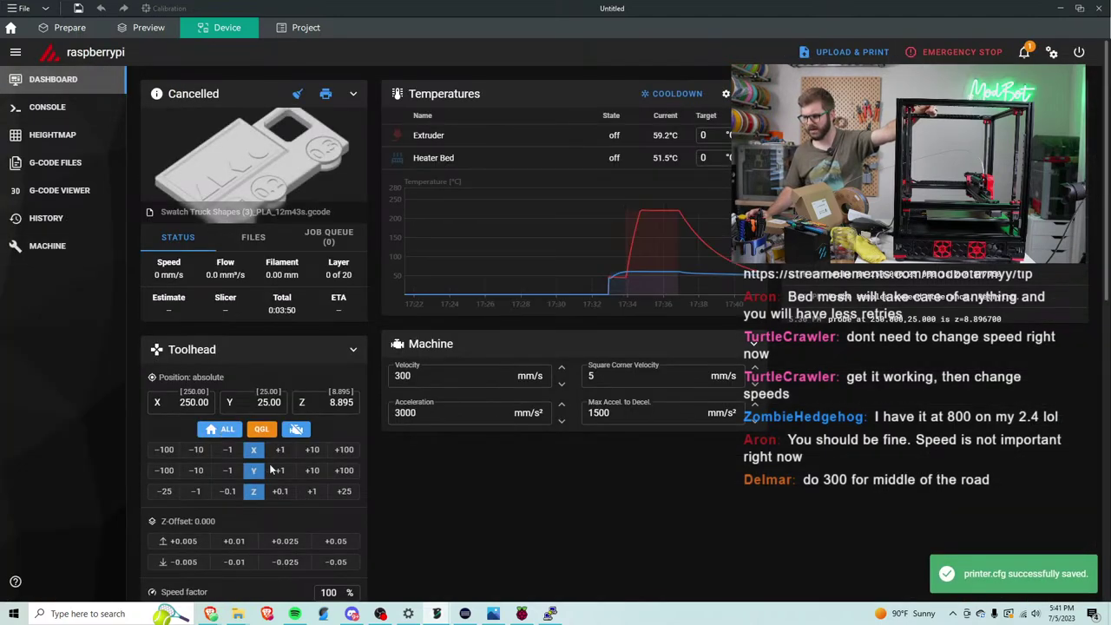
pyautogui.scroll(-2, 277, 461)
pyautogui.scroll(-4, 240, 342)
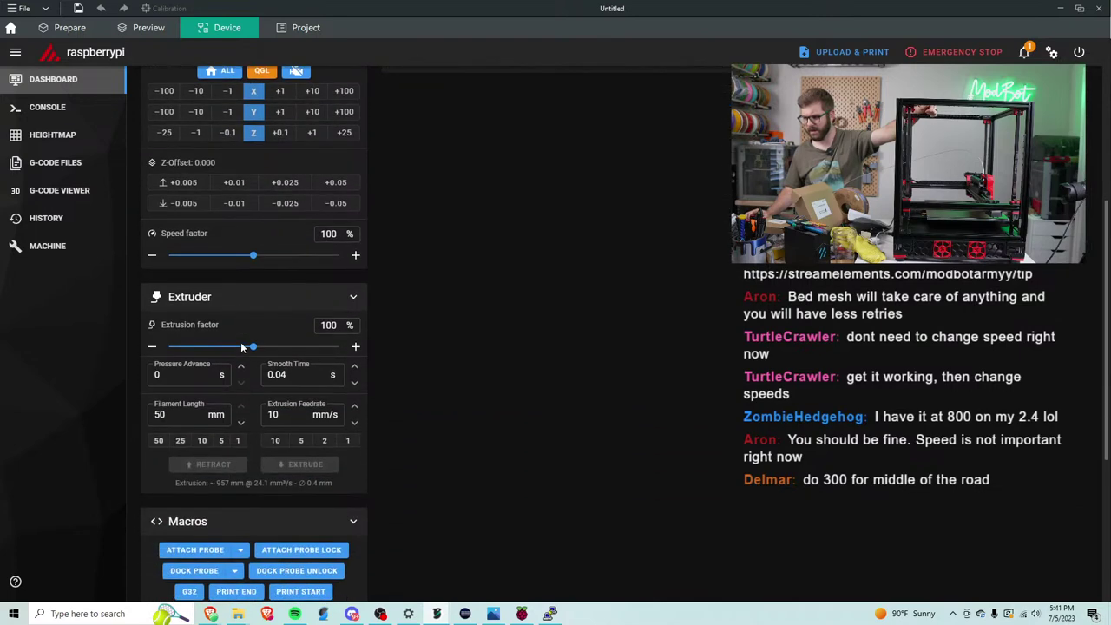
pyautogui.click(198, 421)
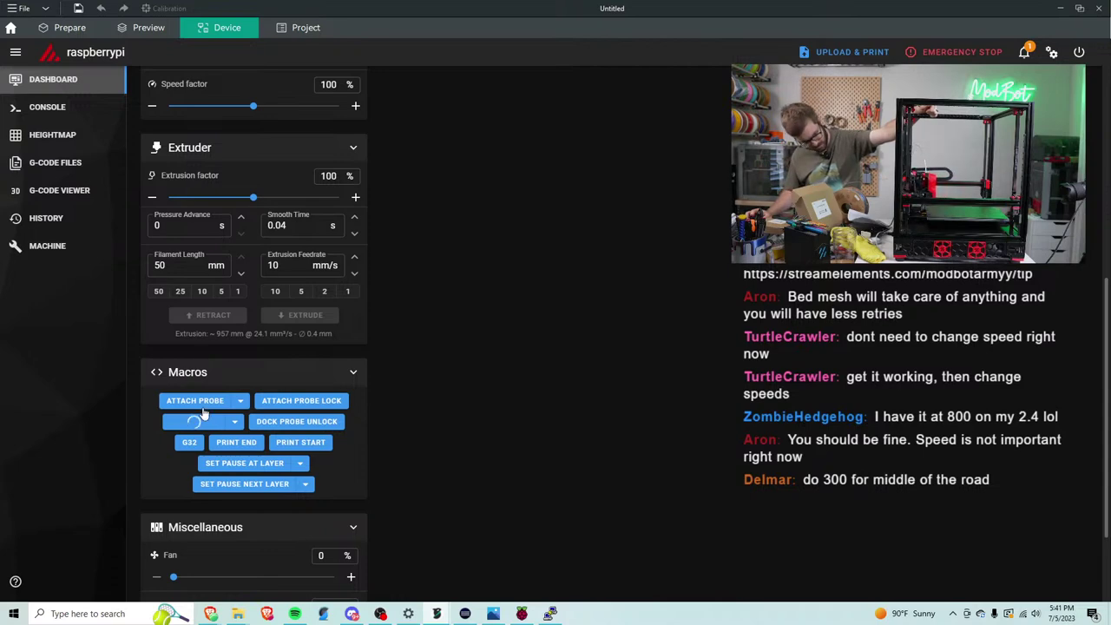
# Upload the sliced Swatch Truck Shapes (3)_PLA_12m43s.gcode to the printer and start printing it.
pyautogui.click(69, 27)
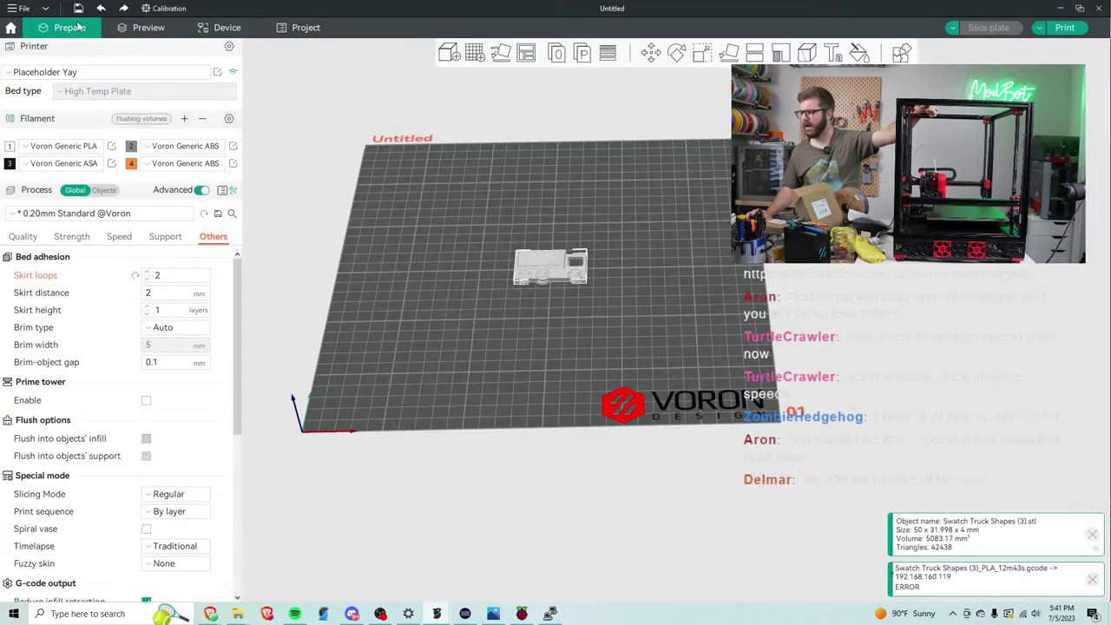
pyautogui.click(1066, 29)
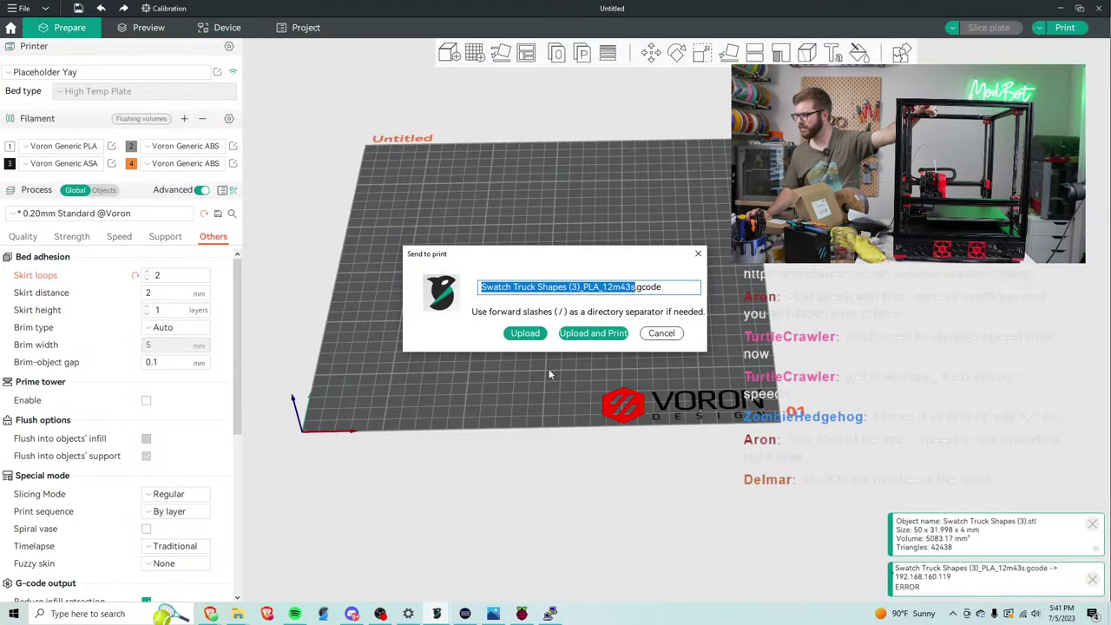
pyautogui.click(586, 331)
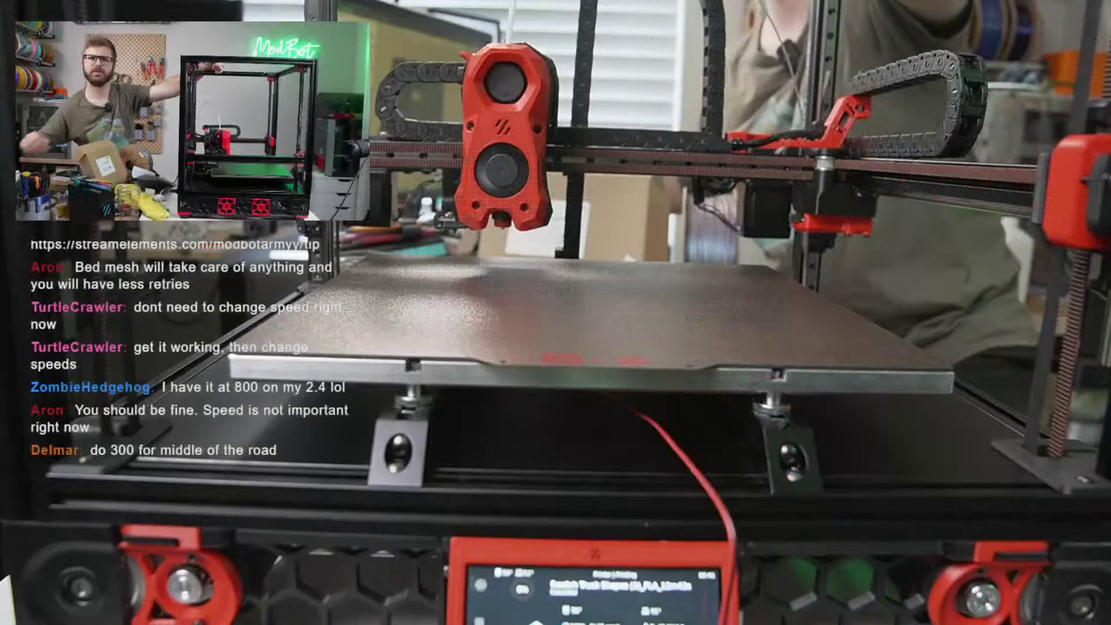